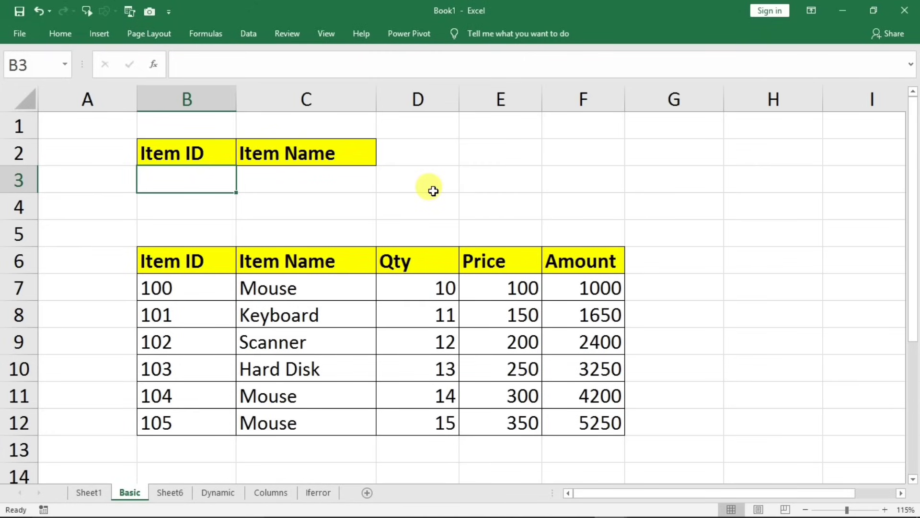
# Examine the item table in B6:F12 and the empty Item ID and Item Name lookup cells above it.
pyautogui.click(169, 263)
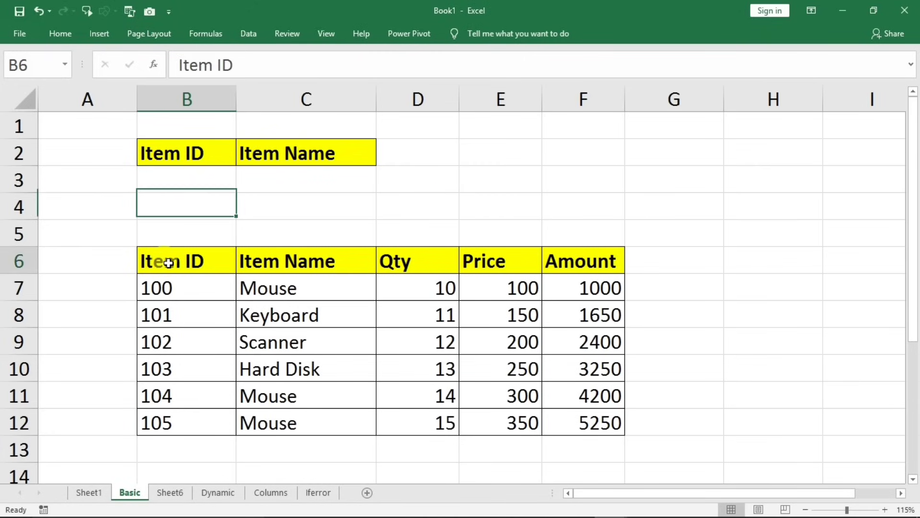
pyautogui.moveTo(168, 263); pyautogui.dragTo(165, 312)
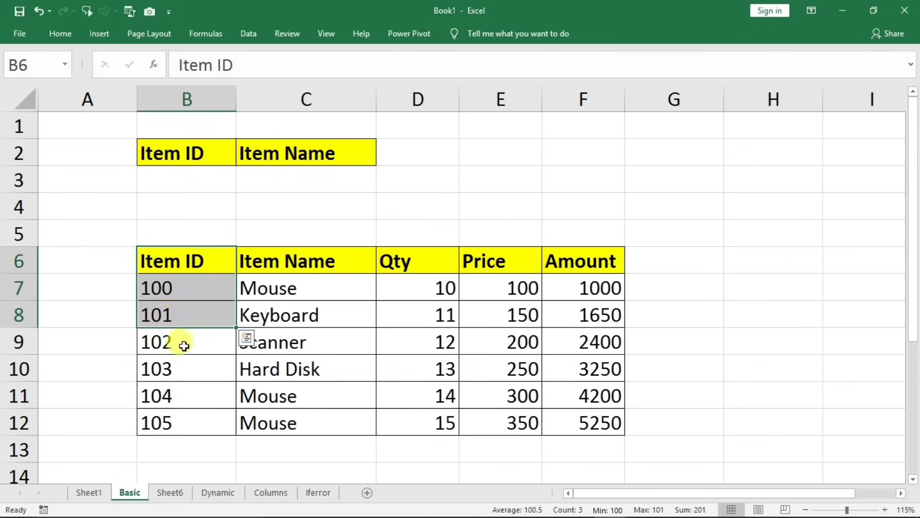
pyautogui.moveTo(195, 152); pyautogui.dragTo(579, 170)
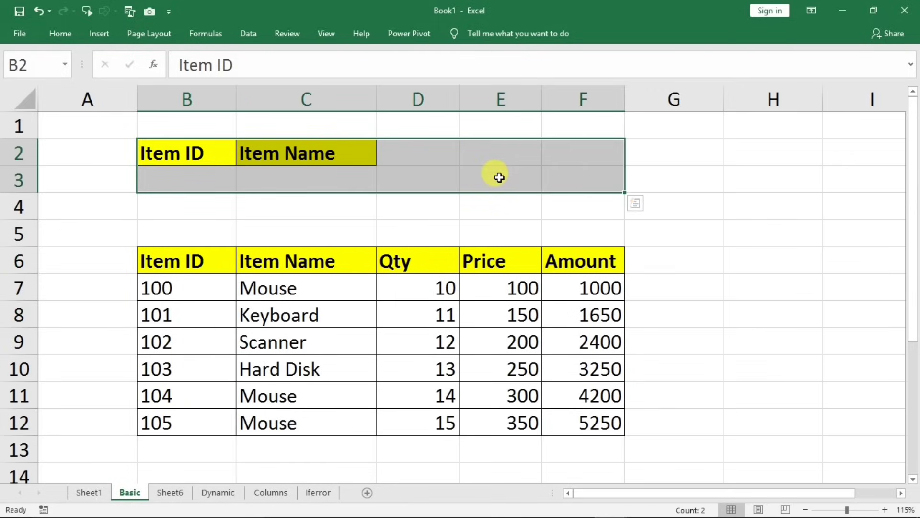
pyautogui.click(315, 345)
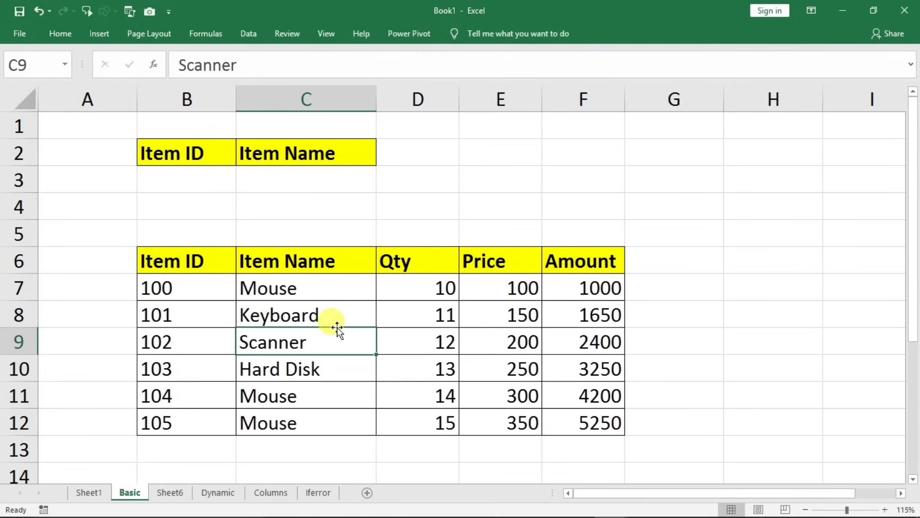
pyautogui.click(183, 180)
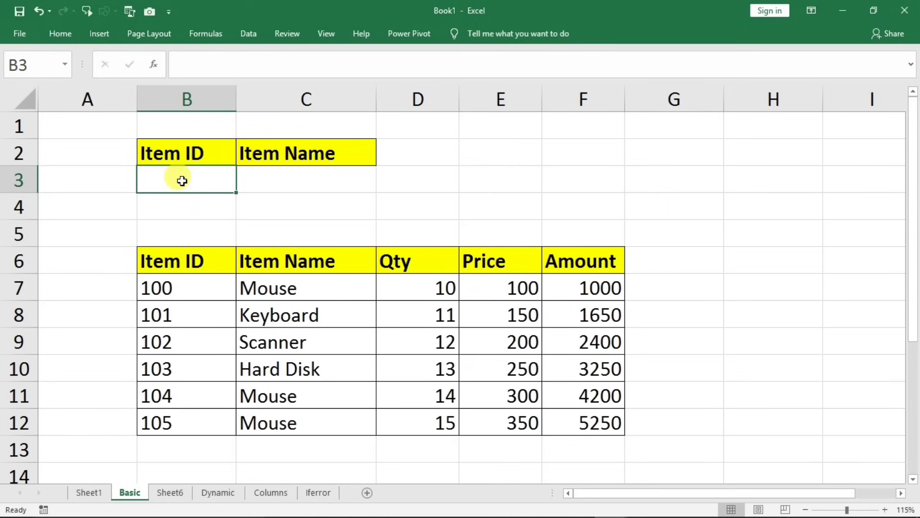
pyautogui.moveTo(171, 287); pyautogui.dragTo(184, 406)
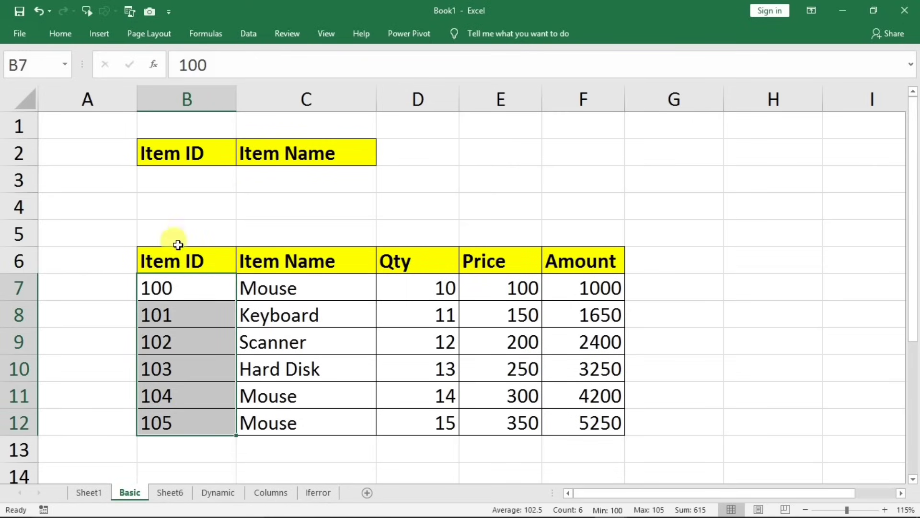
pyautogui.click(171, 175)
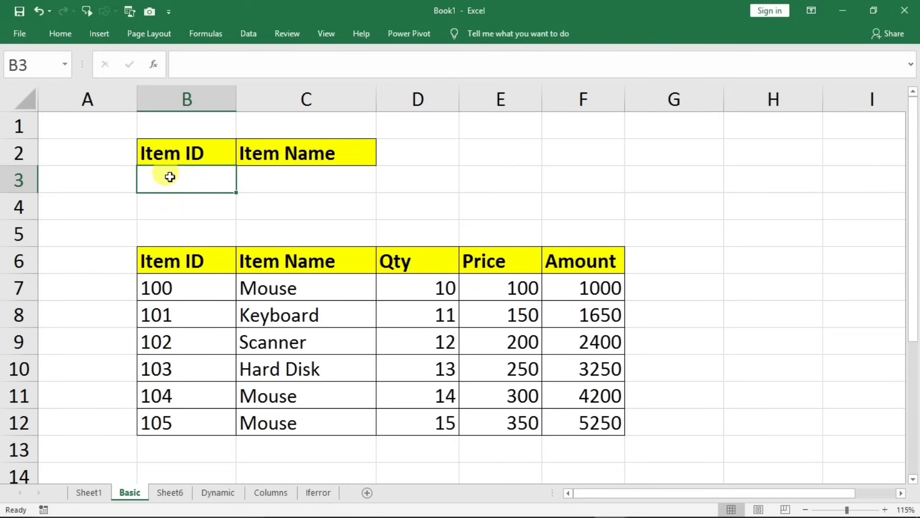
pyautogui.click(290, 175)
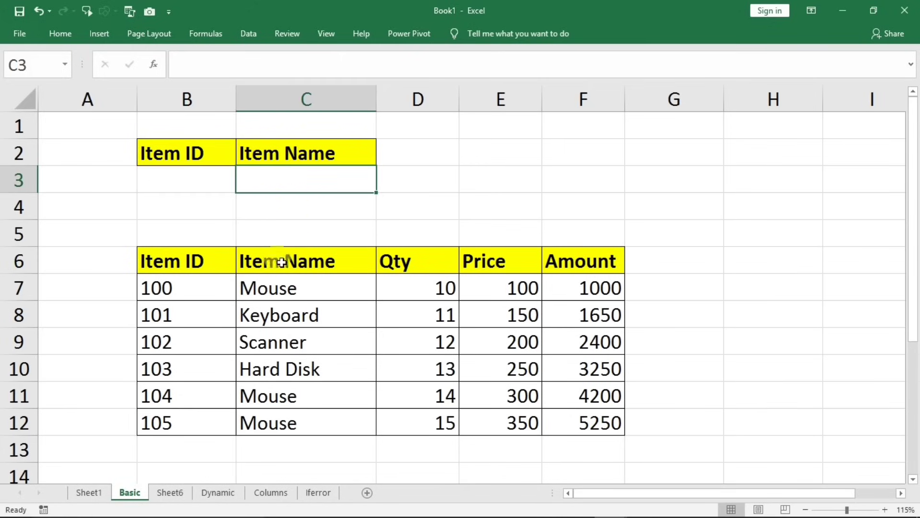
pyautogui.moveTo(187, 287); pyautogui.dragTo(568, 415)
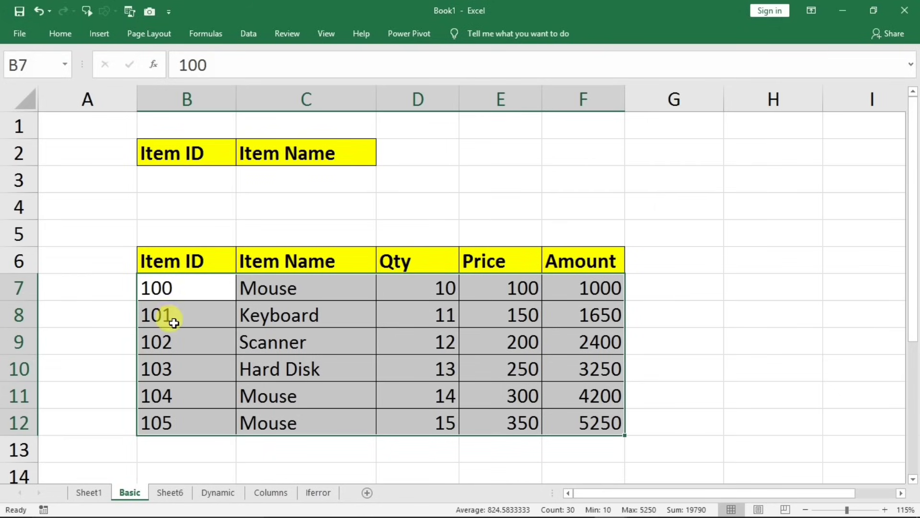
pyautogui.click(176, 341)
pyautogui.click(181, 361)
pyautogui.click(180, 395)
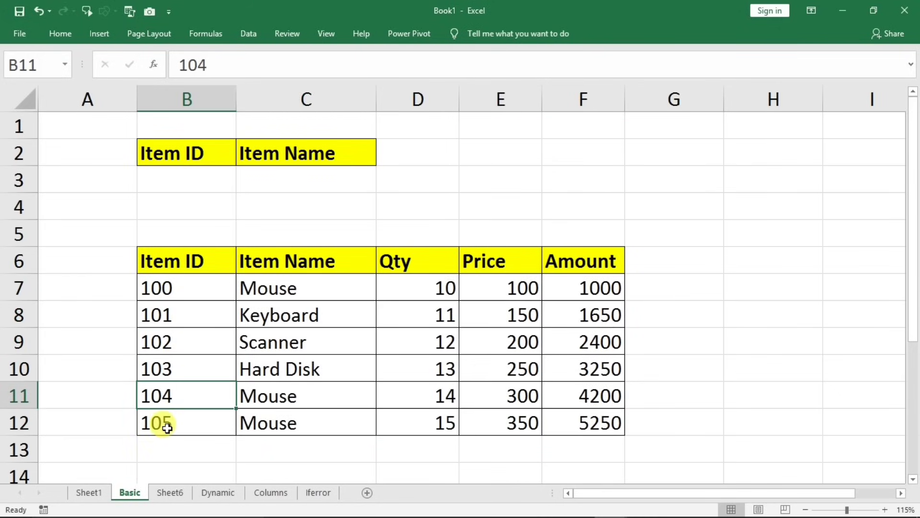
pyautogui.click(170, 420)
pyautogui.click(275, 428)
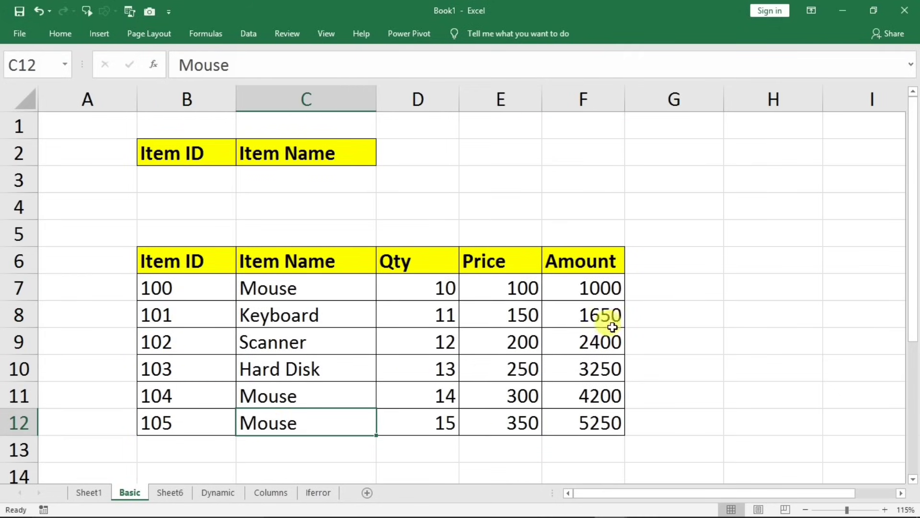
pyautogui.click(184, 180)
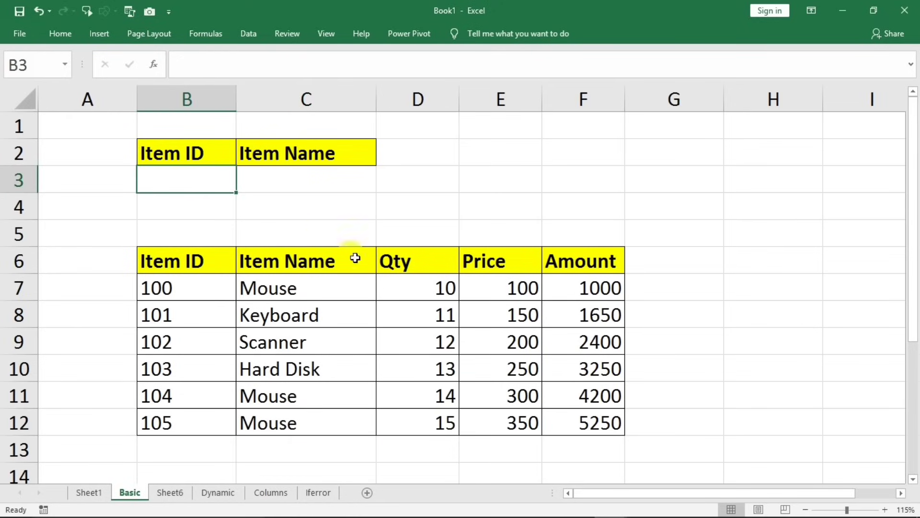
pyautogui.click(290, 182)
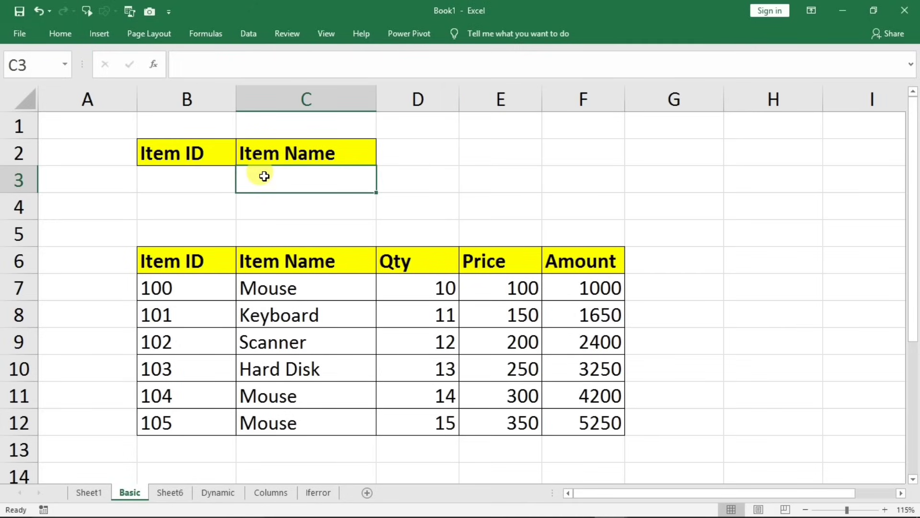
# Enter 101 as the lookup Item ID in cell B3.
pyautogui.click(192, 176)
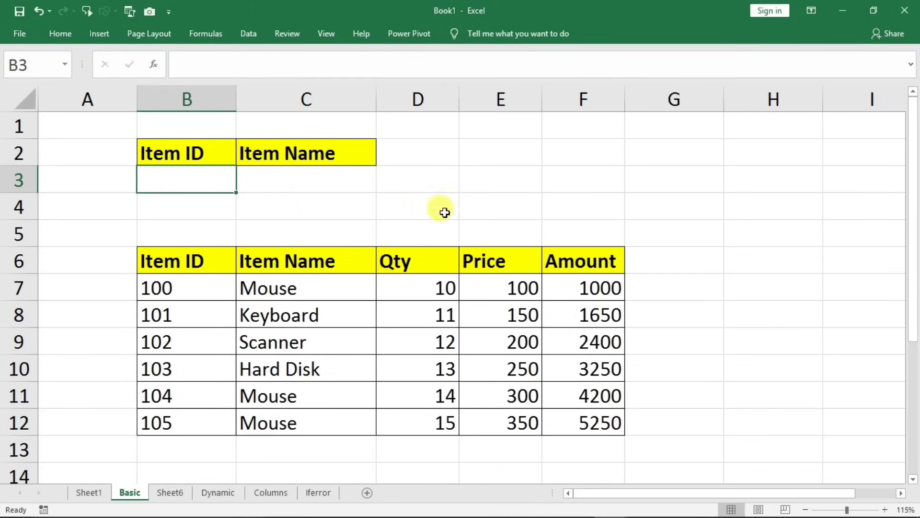
pyautogui.write('101')
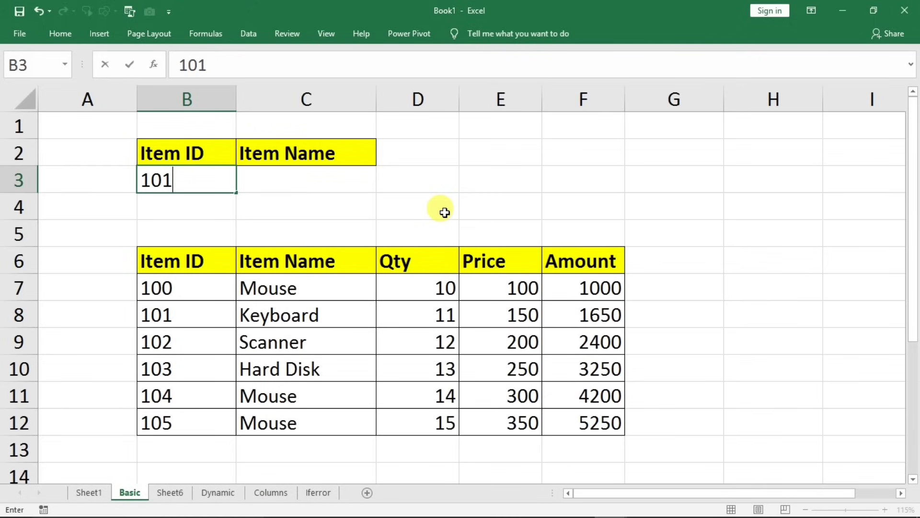
pyautogui.press('Tab')
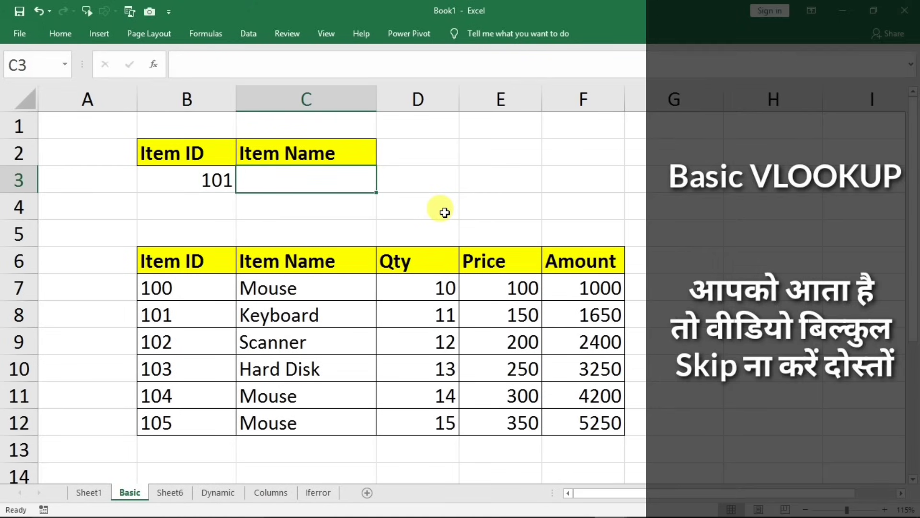
# Enter the exact-match formula =vlookup(B3,B6:F12,2,0) in cell C3 to return the item name.
pyautogui.write('=vlooku')
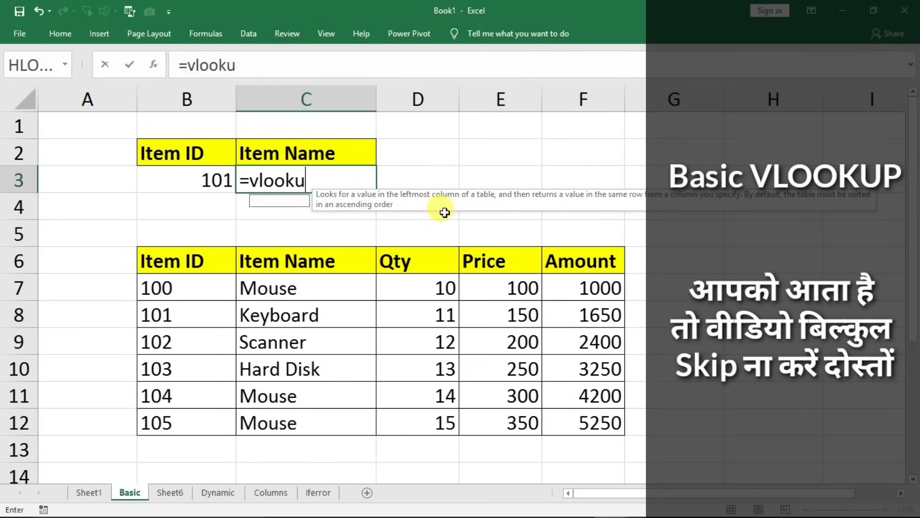
pyautogui.write('p(')
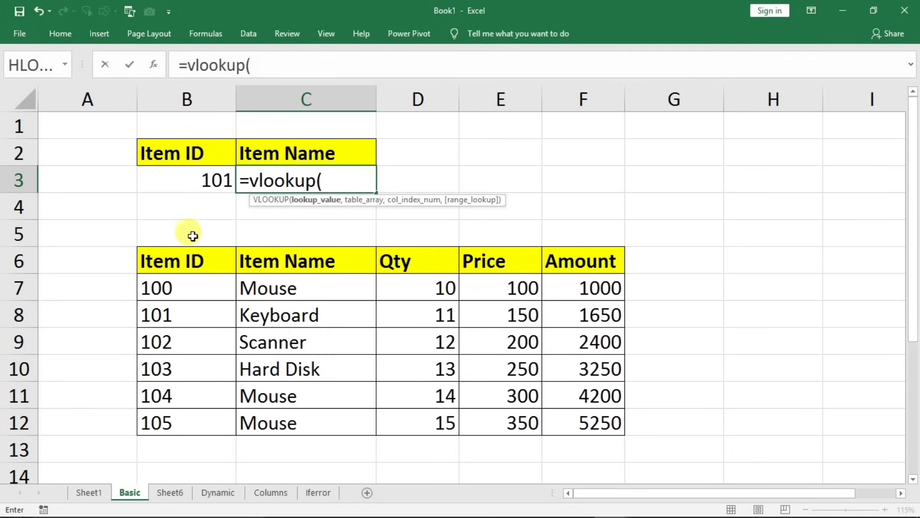
pyautogui.click(171, 180)
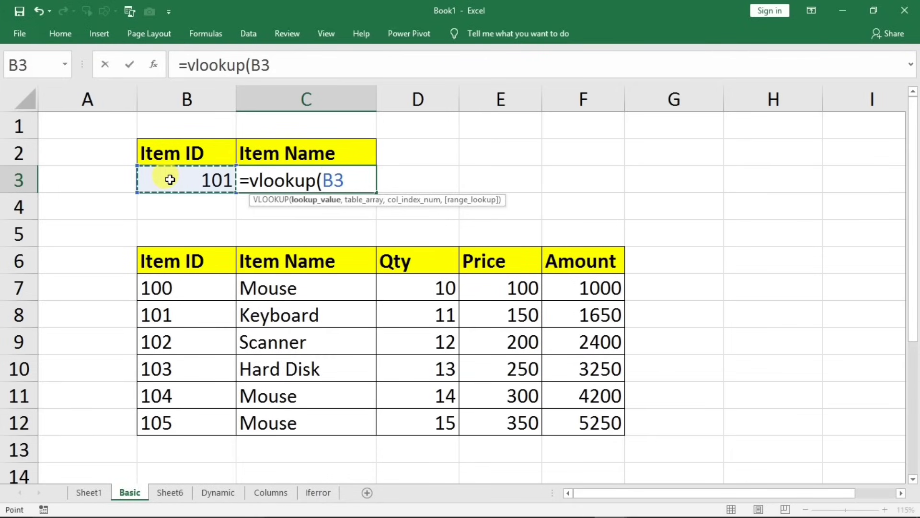
pyautogui.write(',')
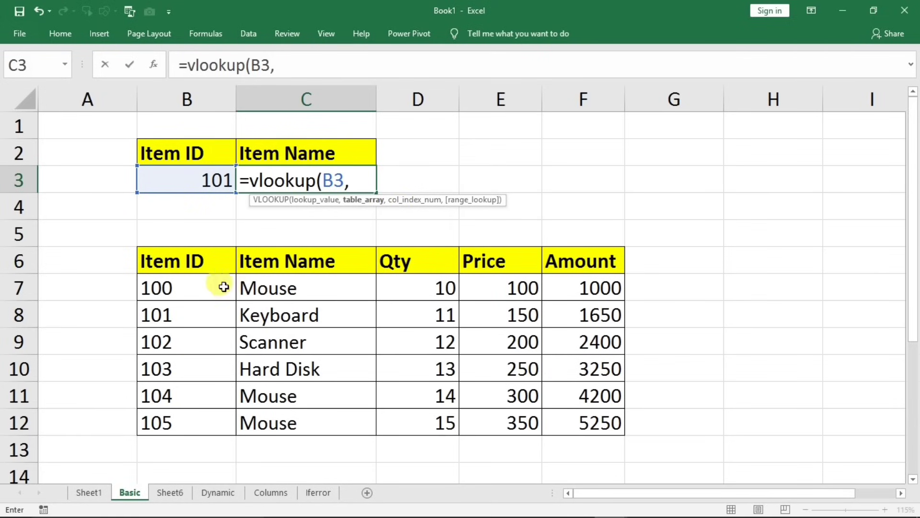
pyautogui.moveTo(159, 264); pyautogui.dragTo(562, 422)
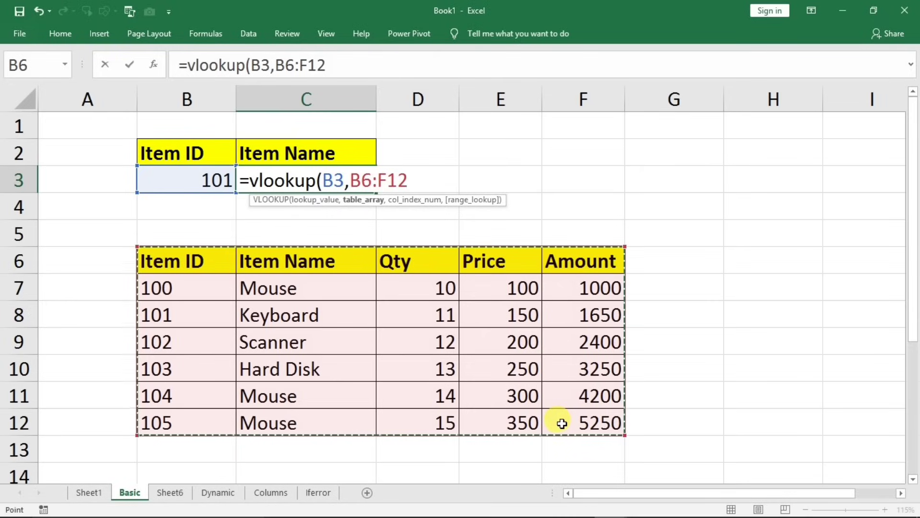
pyautogui.write(',')
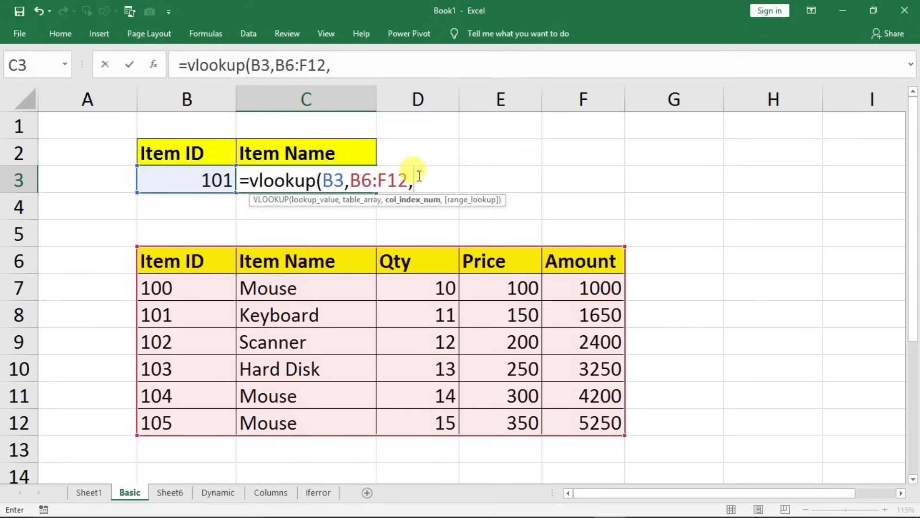
pyautogui.write('2,0')
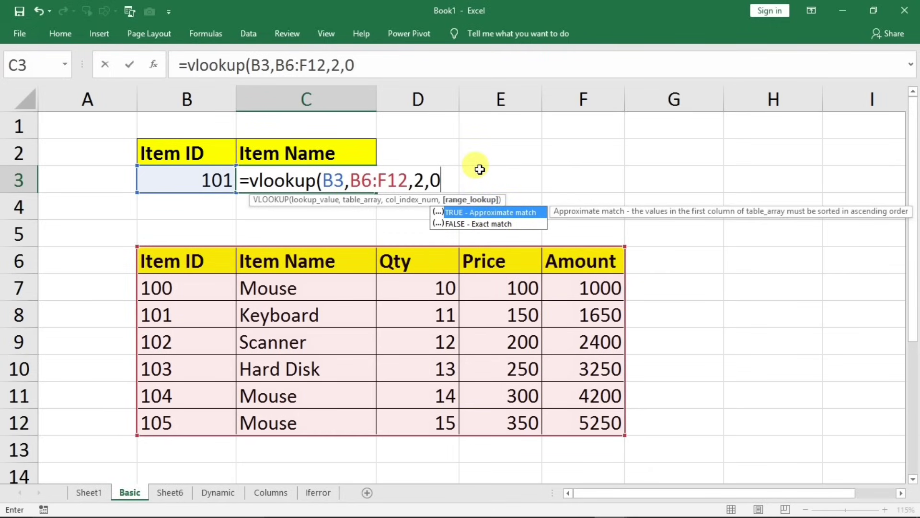
pyautogui.write(')')
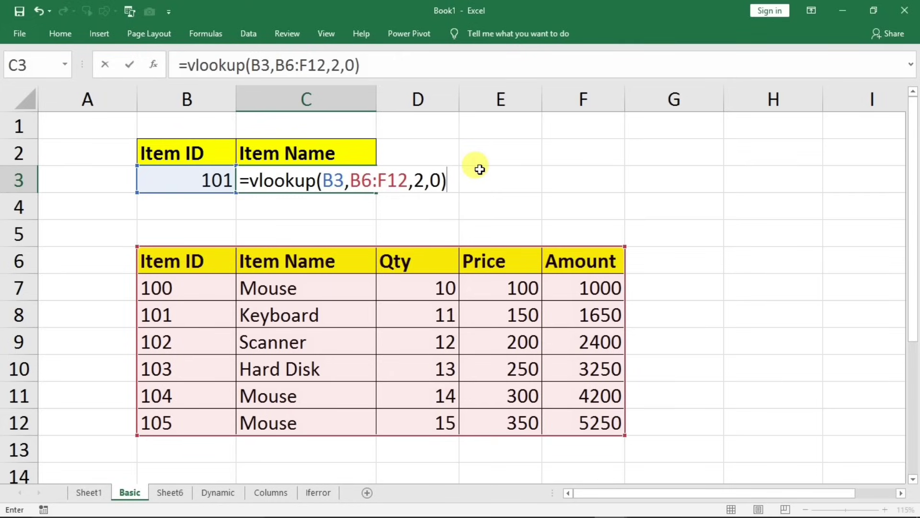
pyautogui.press('Return')
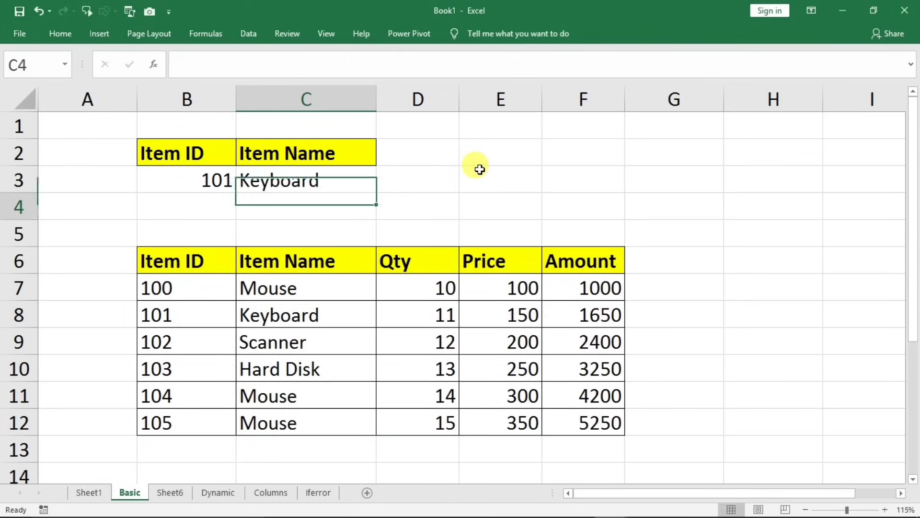
# Check the lookup result for Item ID 101 against its row in the item table.
pyautogui.click(182, 181)
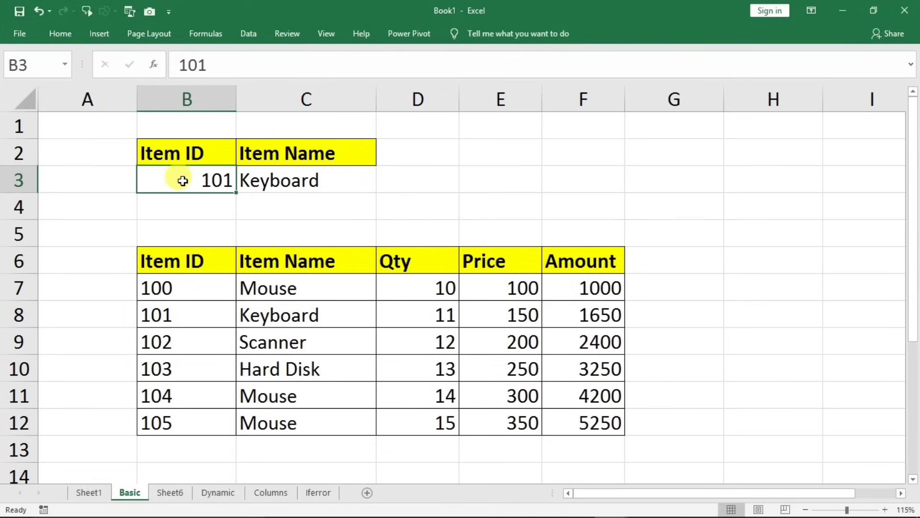
pyautogui.moveTo(168, 287); pyautogui.dragTo(187, 312)
pyautogui.click(183, 313)
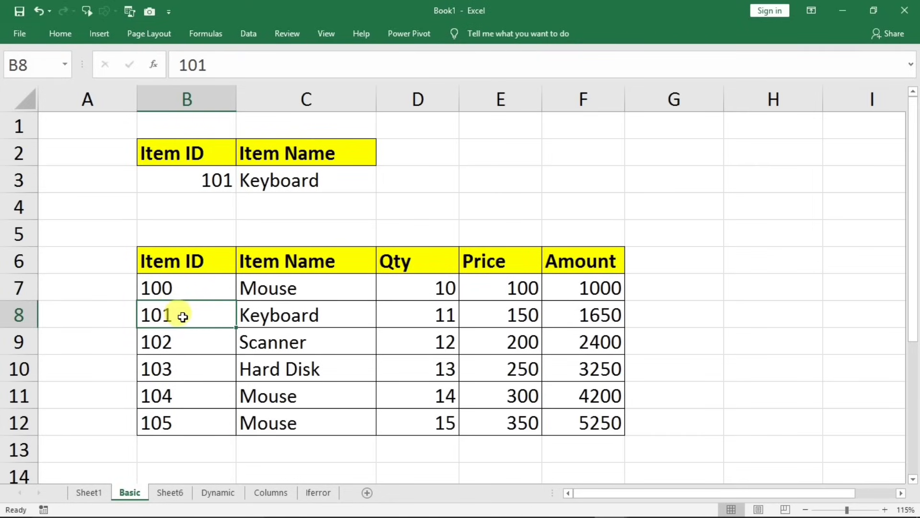
pyautogui.moveTo(215, 314); pyautogui.dragTo(257, 314)
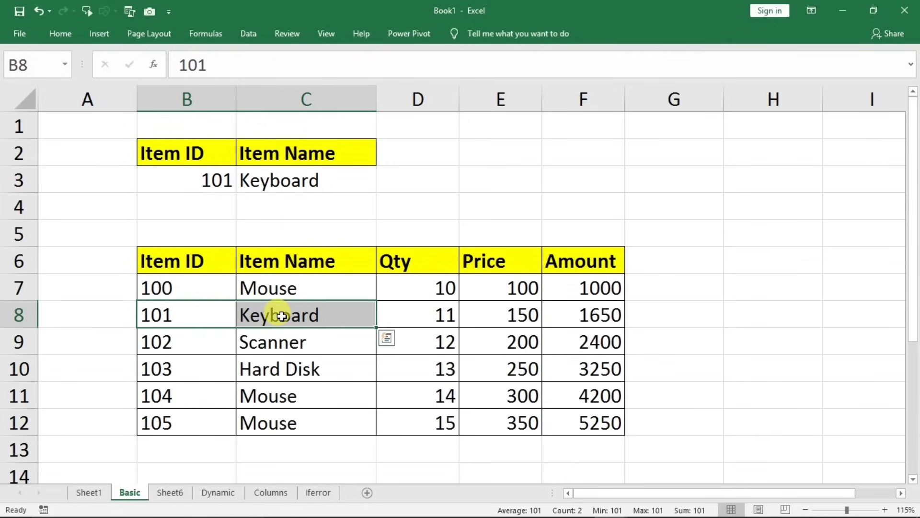
pyautogui.click(281, 316)
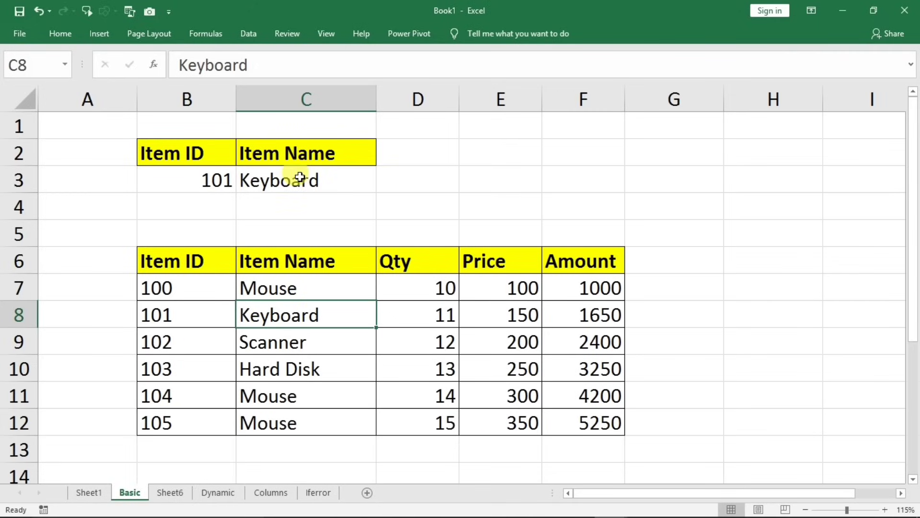
# Change the lookup Item ID in cell B3 to 104.
pyautogui.click(201, 181)
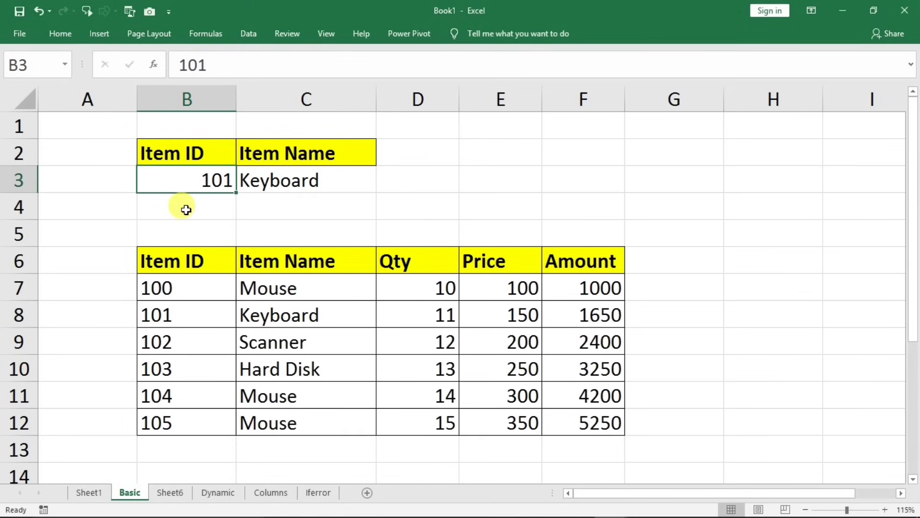
pyautogui.write('10')
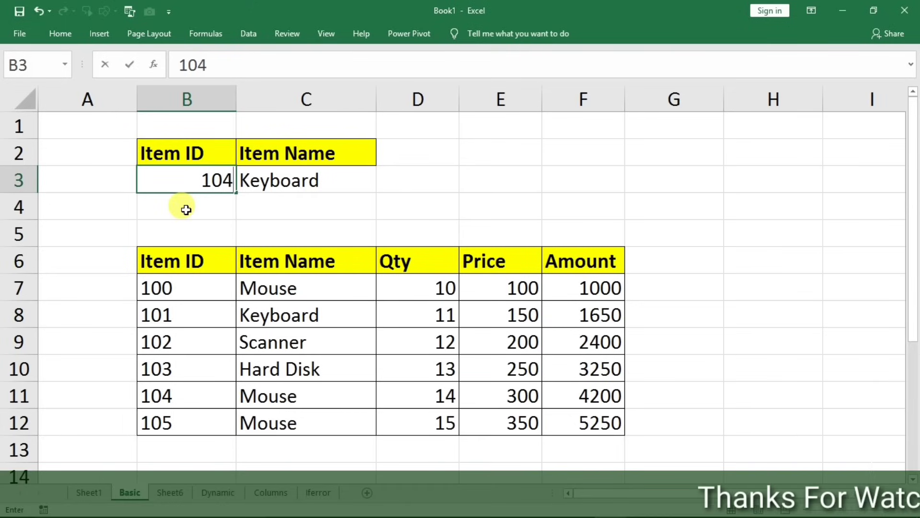
pyautogui.press('Return')
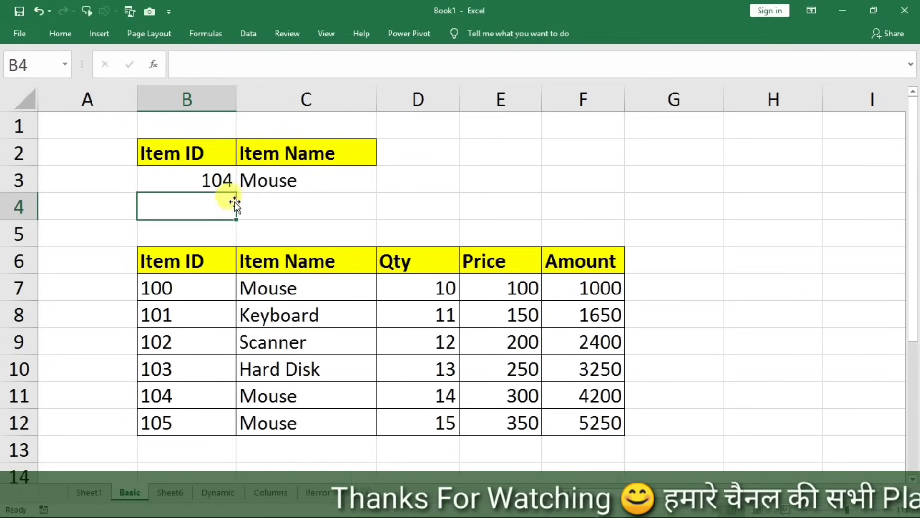
# Compare the item name returned for Item ID 104 with the matching row in the item table.
pyautogui.click(249, 184)
pyautogui.click(205, 182)
pyautogui.moveTo(193, 298); pyautogui.dragTo(194, 376)
pyautogui.click(194, 390)
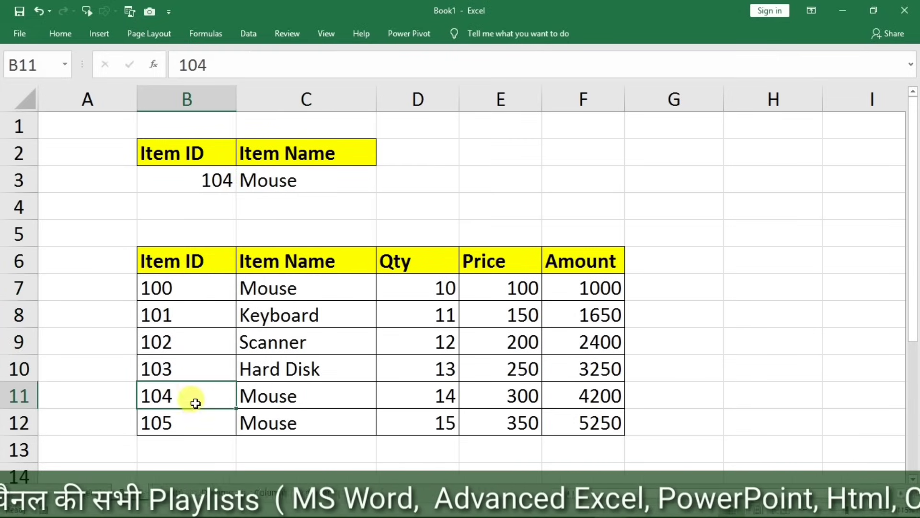
pyautogui.click(260, 390)
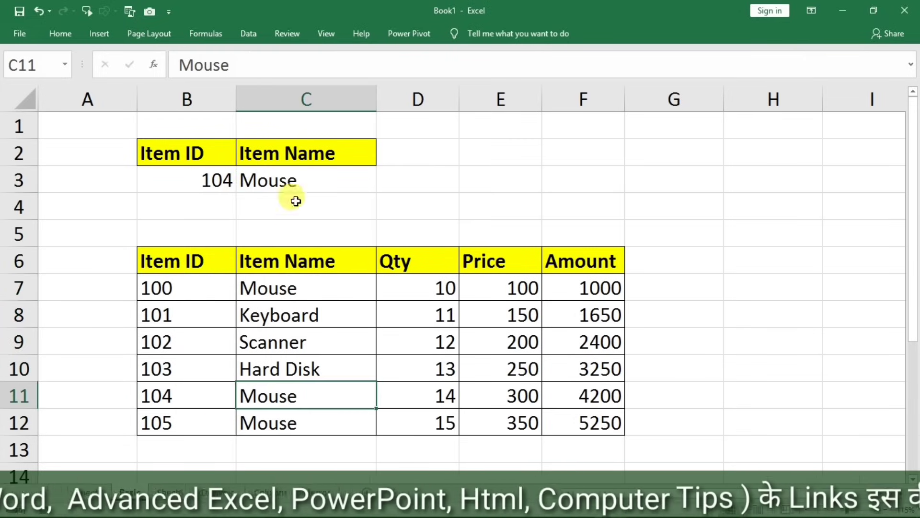
pyautogui.click(291, 181)
pyautogui.click(222, 183)
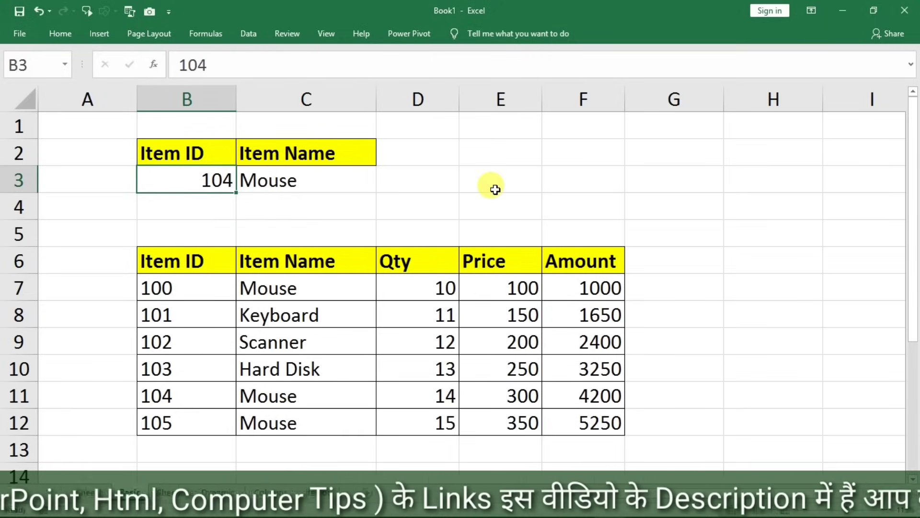
# Set the lookup Item ID in cell B3 to 106 to test an ID missing from the item table.
pyautogui.write('10')
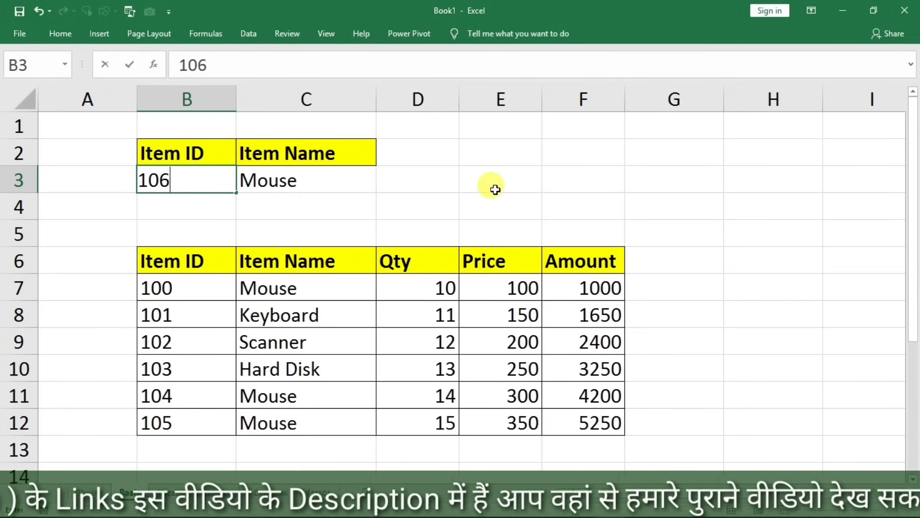
pyautogui.press('Return')
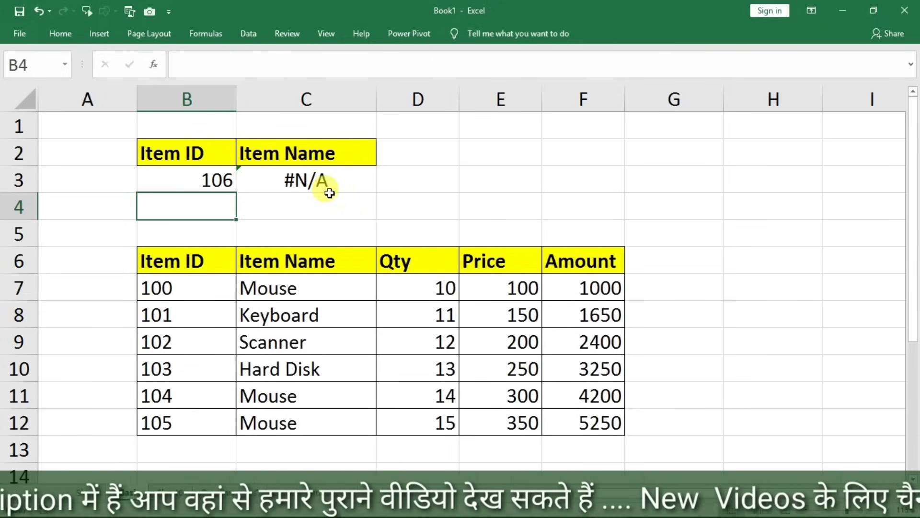
# Change the lookup Item ID in cell B3 to 101 and select the item name result in C3.
pyautogui.click(212, 180)
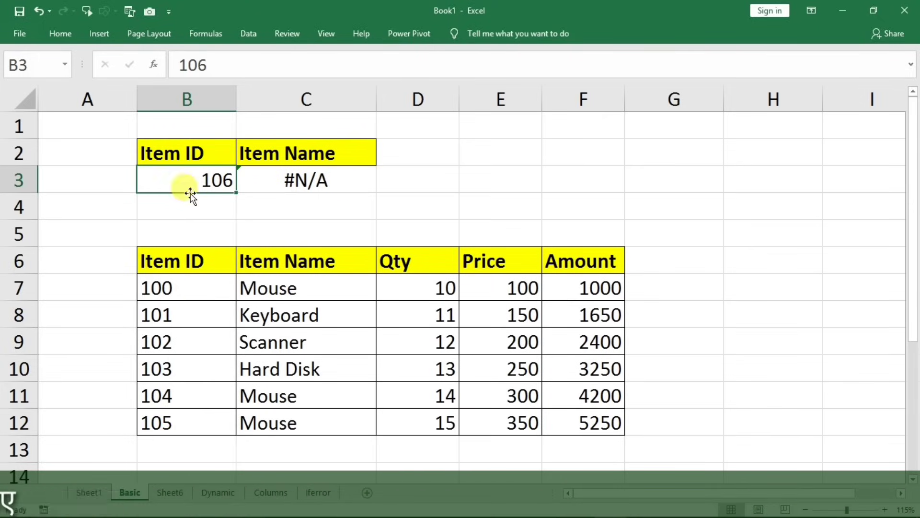
pyautogui.write('101')
pyautogui.press('Return')
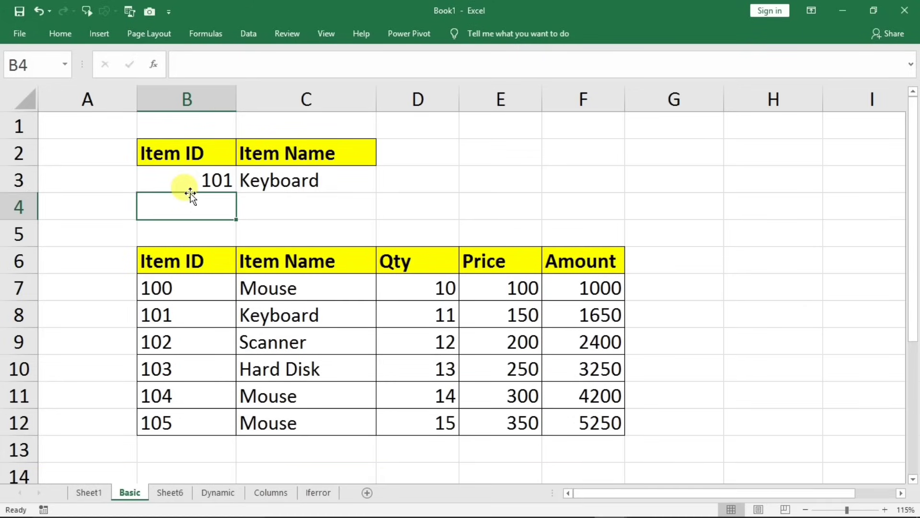
pyautogui.click(276, 179)
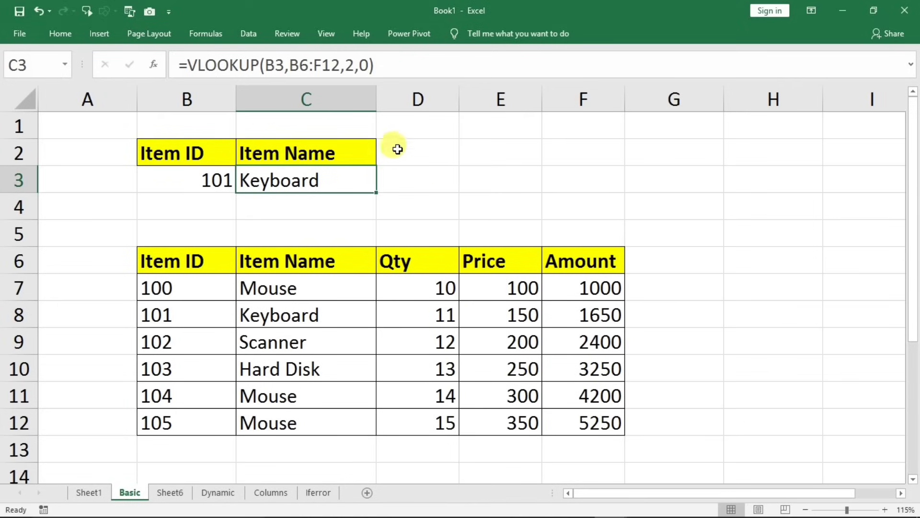
# Copy the Amount header from cell F6 to D2, beside the Item Name header of the lookup area.
pyautogui.click(591, 259)
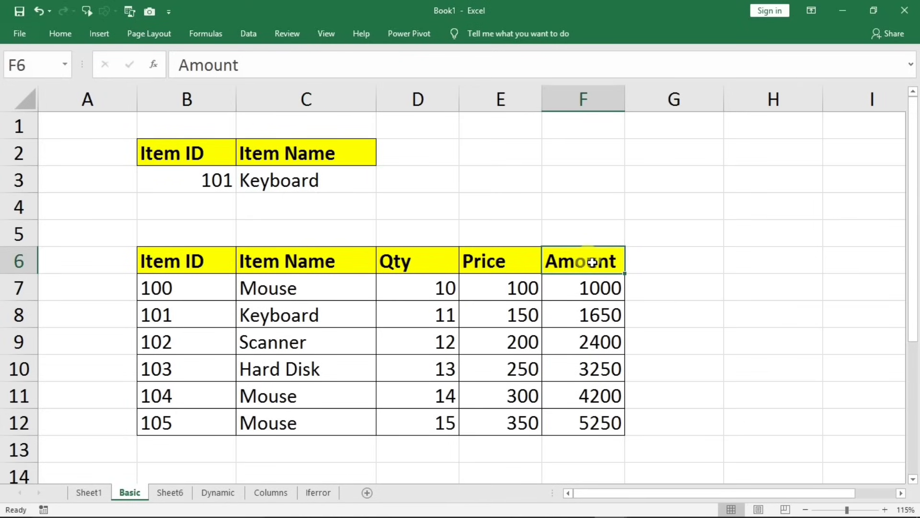
pyautogui.hotkey('ctrl', 'c')
pyautogui.click(436, 154)
pyautogui.hotkey('ctrl', 'v')
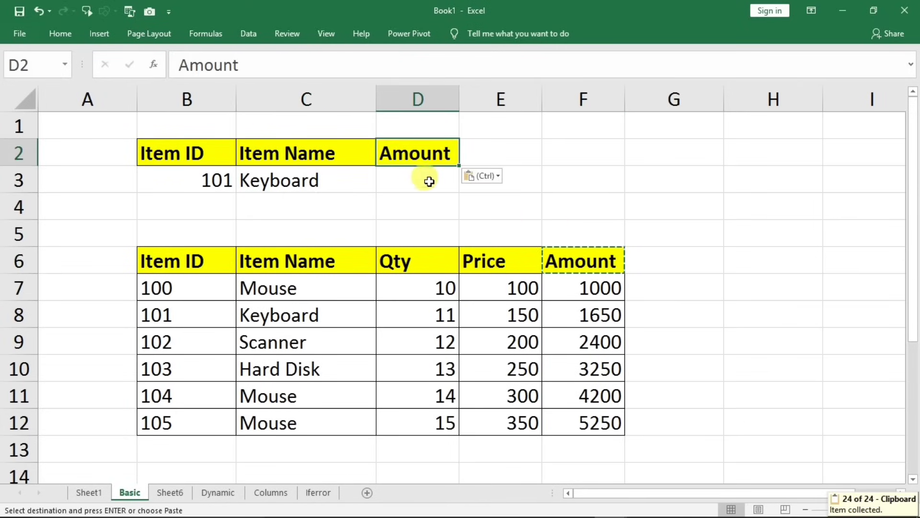
# Enter the exact-match formula =vlookup(B3,B6:F12,5,0) in cell D3 to return the item's amount.
pyautogui.click(422, 183)
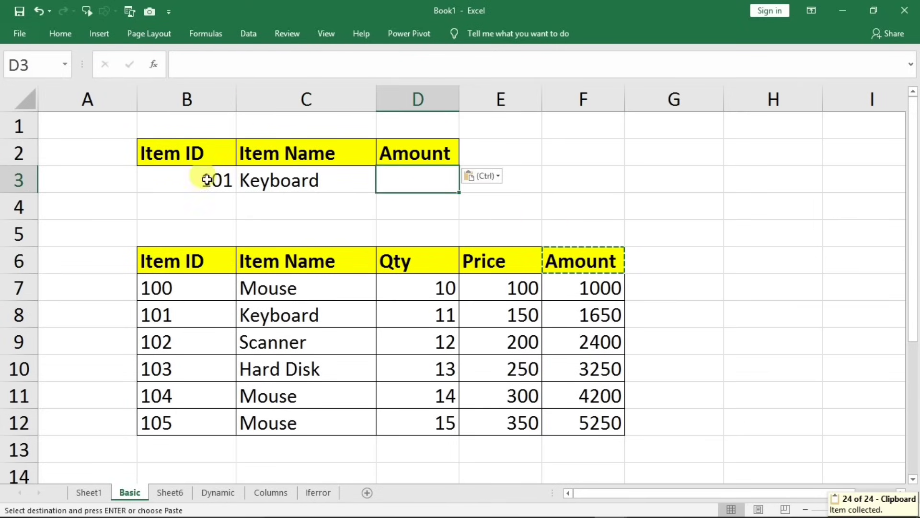
pyautogui.click(185, 182)
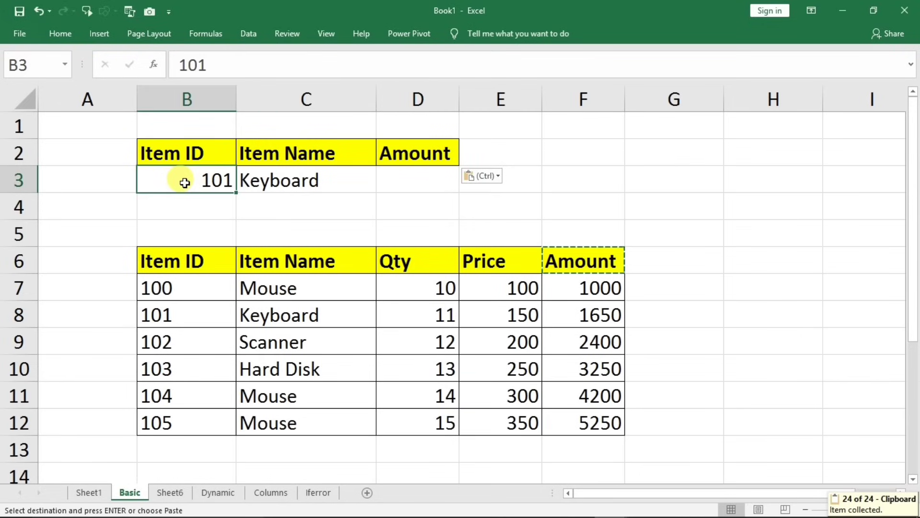
pyautogui.click(297, 182)
pyautogui.click(406, 176)
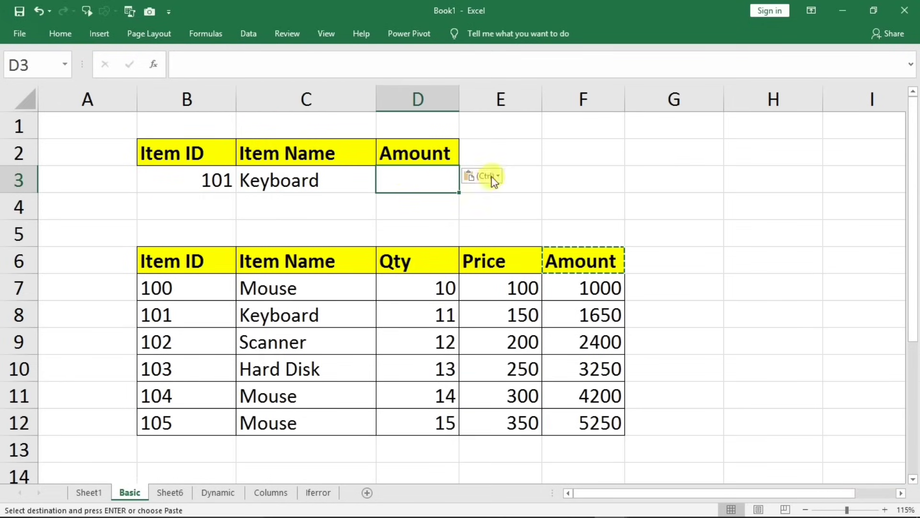
pyautogui.write('=vlo')
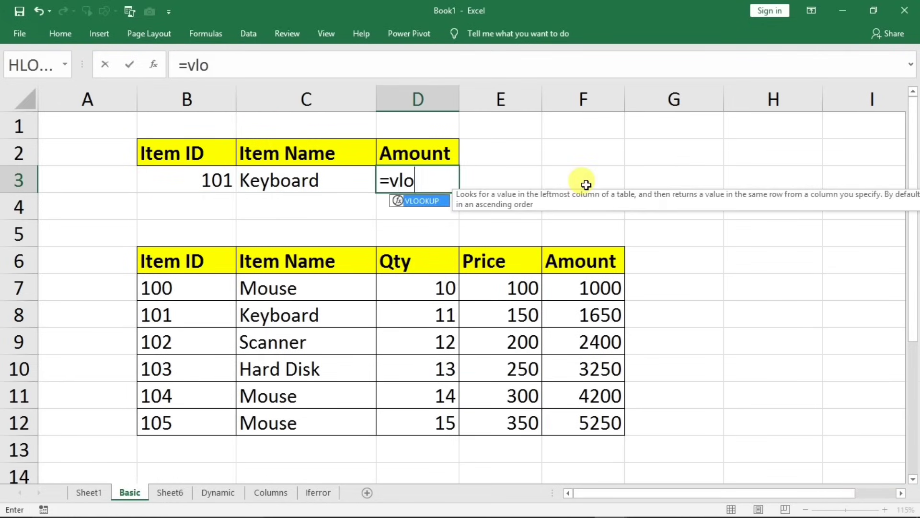
pyautogui.write('okup(')
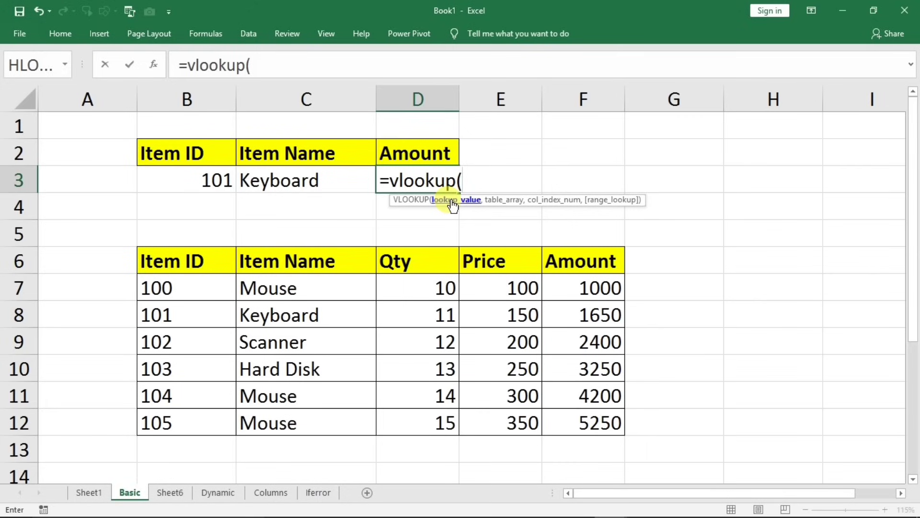
pyautogui.click(173, 180)
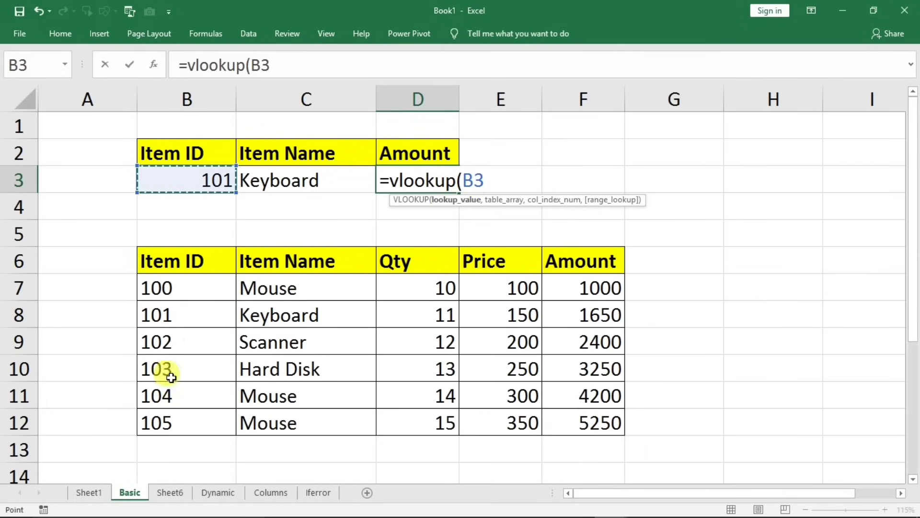
pyautogui.write(',')
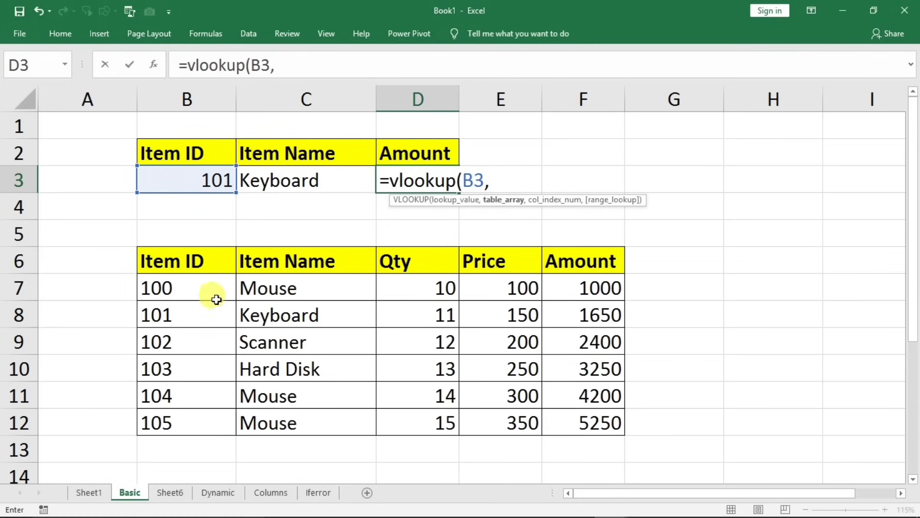
pyautogui.moveTo(206, 271); pyautogui.dragTo(555, 419)
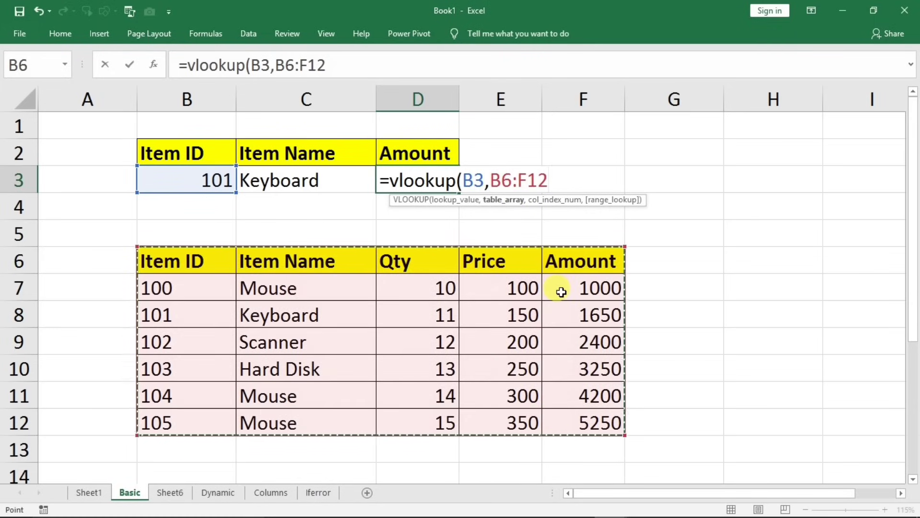
pyautogui.write(',')
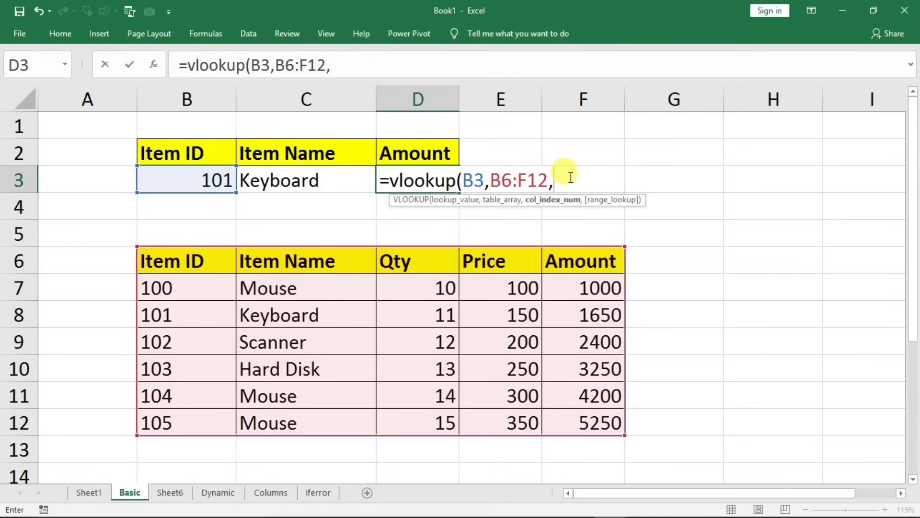
pyautogui.write('5,')
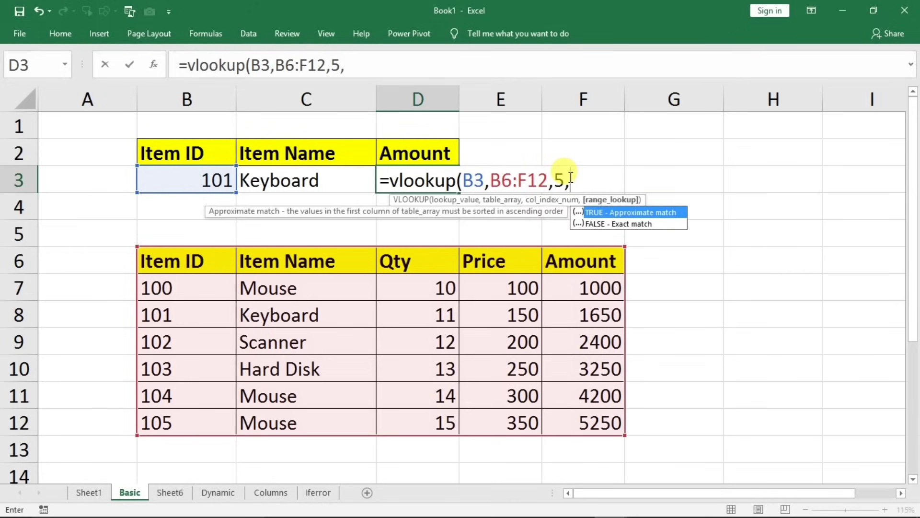
pyautogui.write('0)')
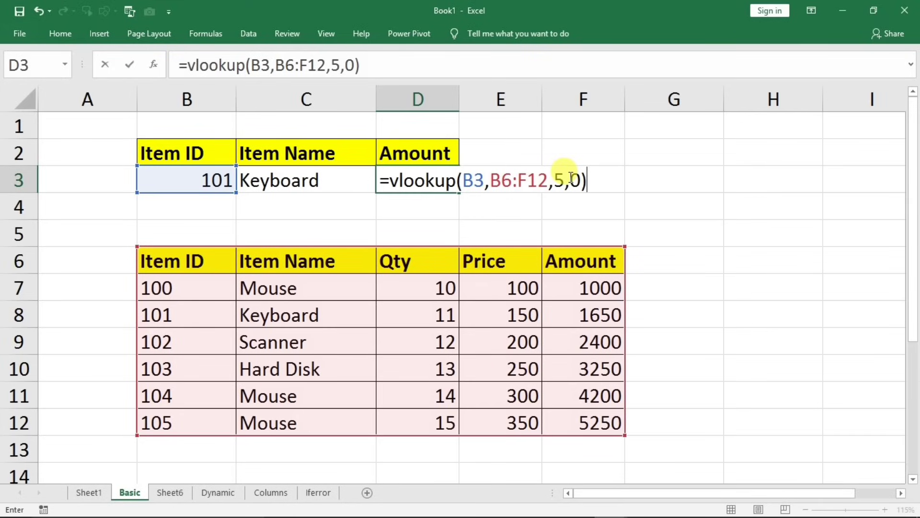
pyautogui.press('Return')
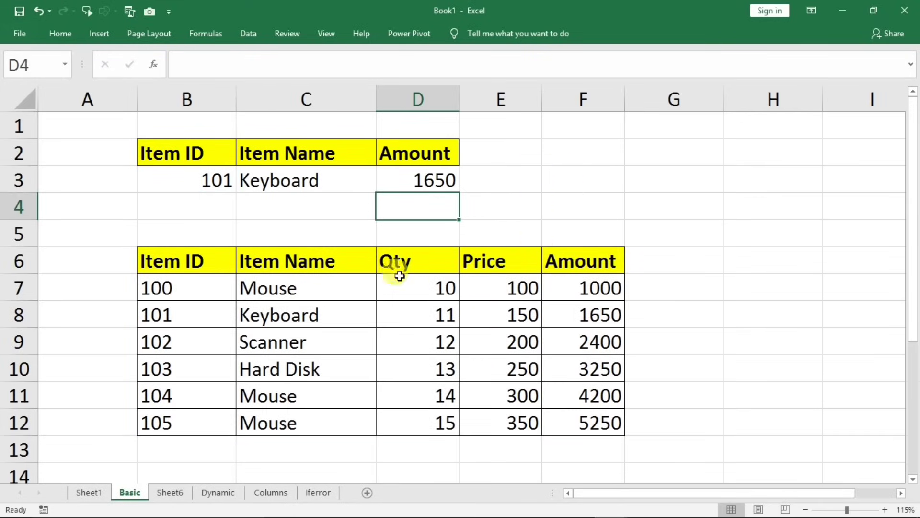
# Compare the item name and amount returned for Item ID 101 with its row in the item table.
pyautogui.click(211, 181)
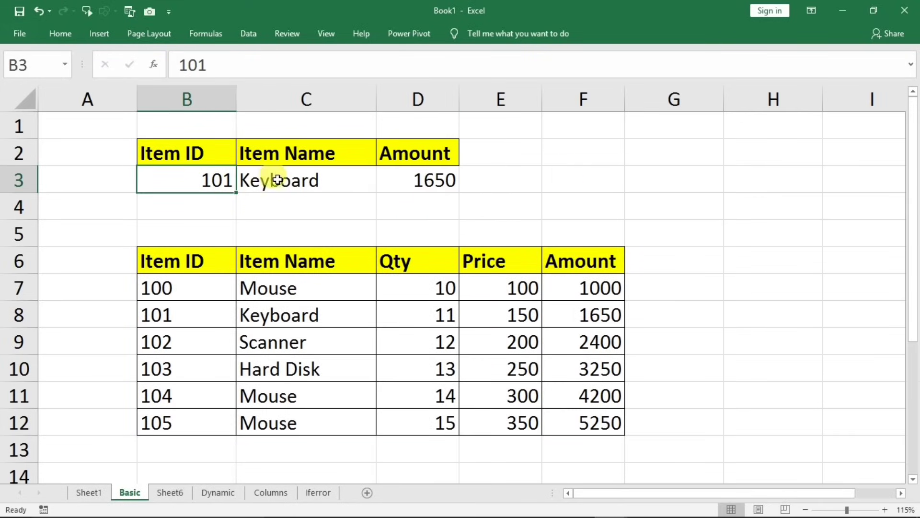
pyautogui.click(299, 180)
pyautogui.click(415, 182)
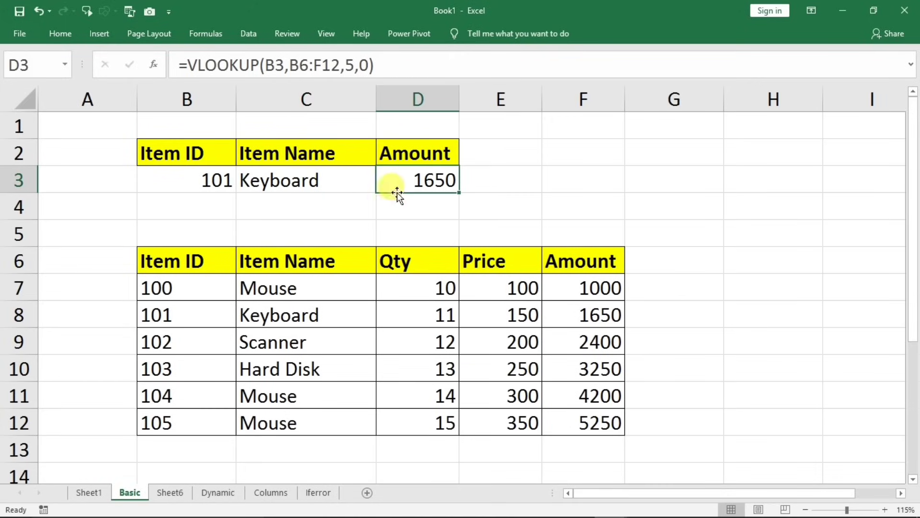
pyautogui.moveTo(158, 261); pyautogui.dragTo(168, 287)
pyautogui.click(166, 315)
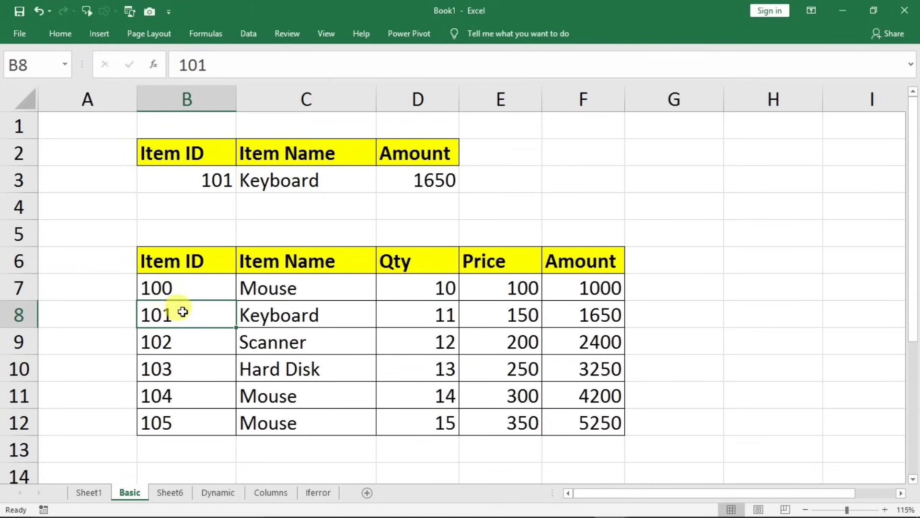
pyautogui.click(280, 314)
pyautogui.click(581, 315)
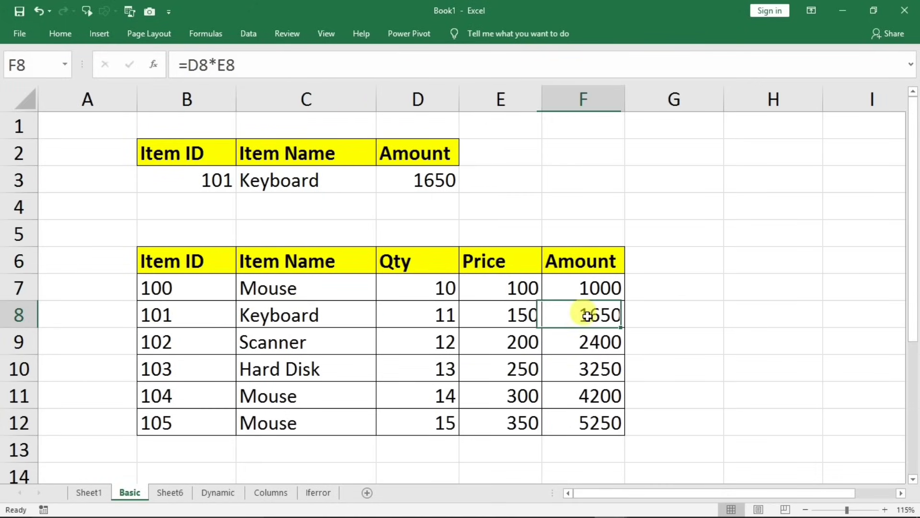
pyautogui.click(425, 184)
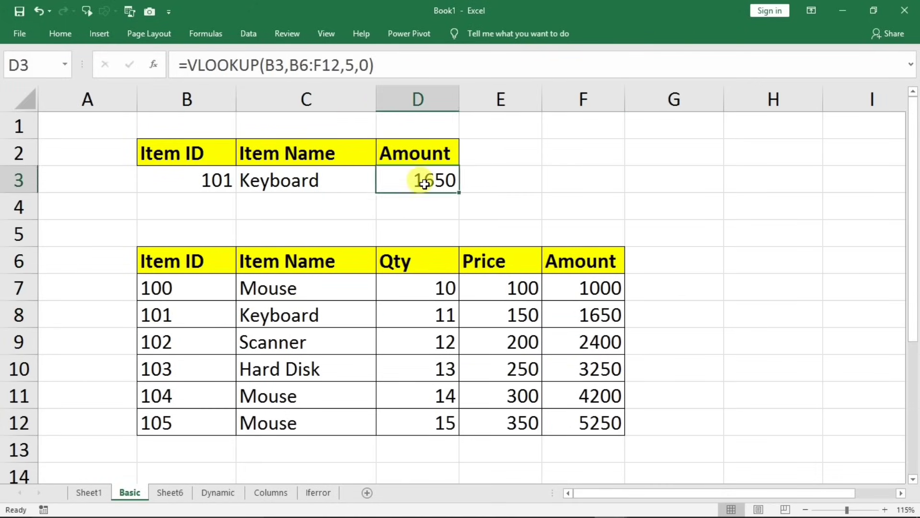
# Set the lookup Item ID in cell B3 to 104 to test both lookup formulas.
pyautogui.click(198, 176)
pyautogui.write('1')
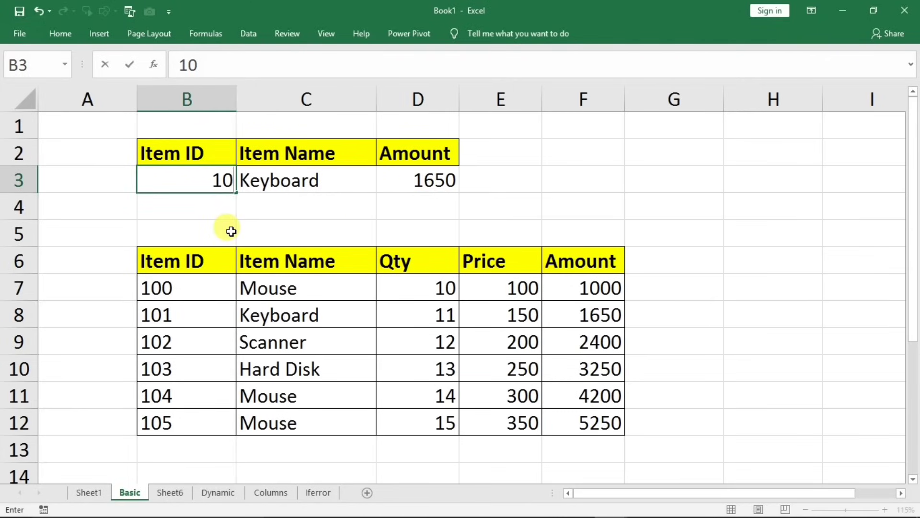
pyautogui.press('Return')
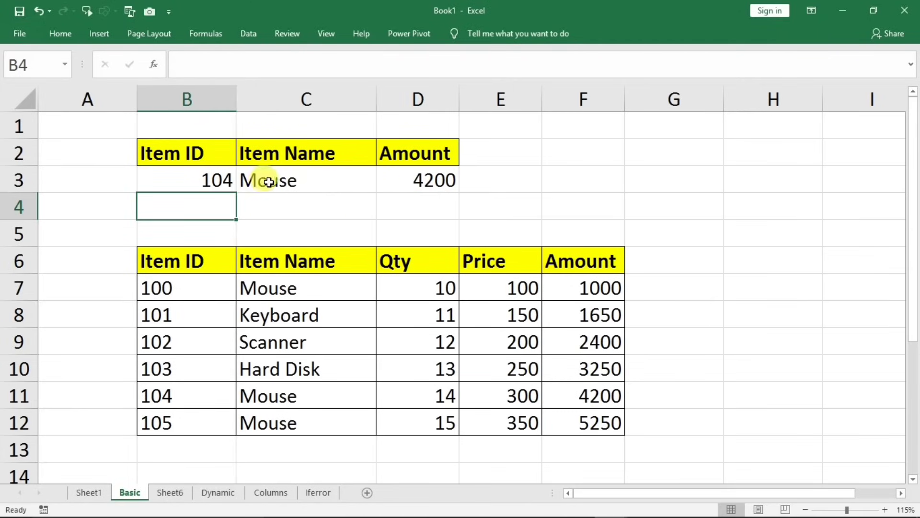
# Review the item name and amount returned in C3:D3 for Item ID 104 against the item table.
pyautogui.moveTo(263, 181); pyautogui.dragTo(410, 194)
pyautogui.moveTo(350, 181); pyautogui.dragTo(389, 189)
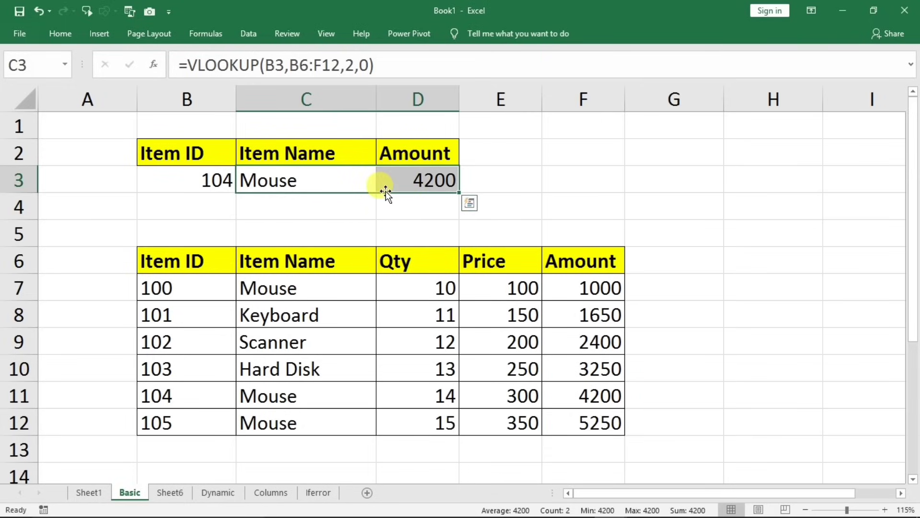
pyautogui.moveTo(197, 261); pyautogui.dragTo(421, 397)
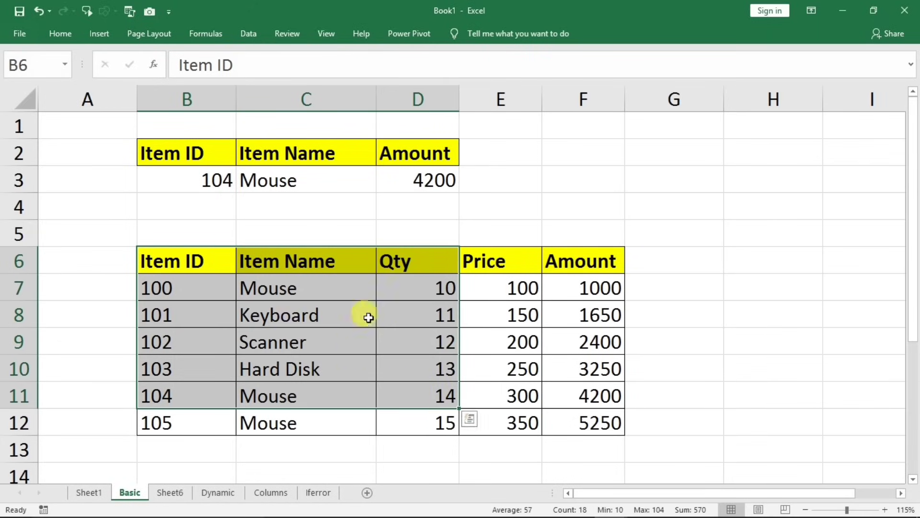
pyautogui.moveTo(306, 180); pyautogui.dragTo(407, 178)
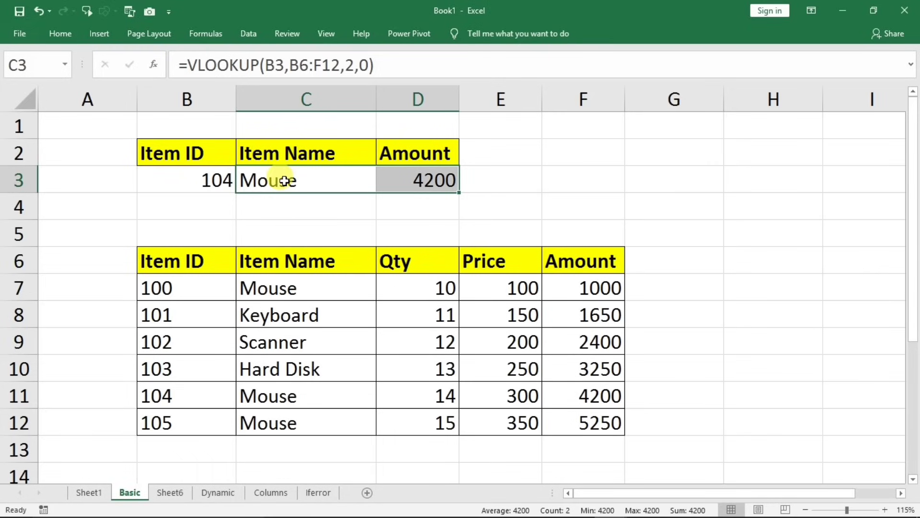
# Examine the approximate and exact match options of the range_lookup argument in cell D3's VLOOKUP formula, and discard the edit.
pyautogui.doubleClick(411, 181)
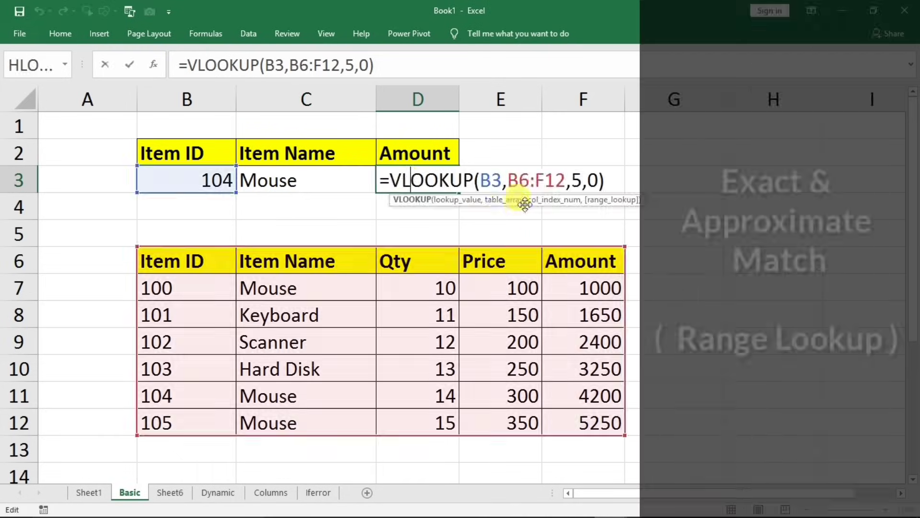
pyautogui.click(596, 180)
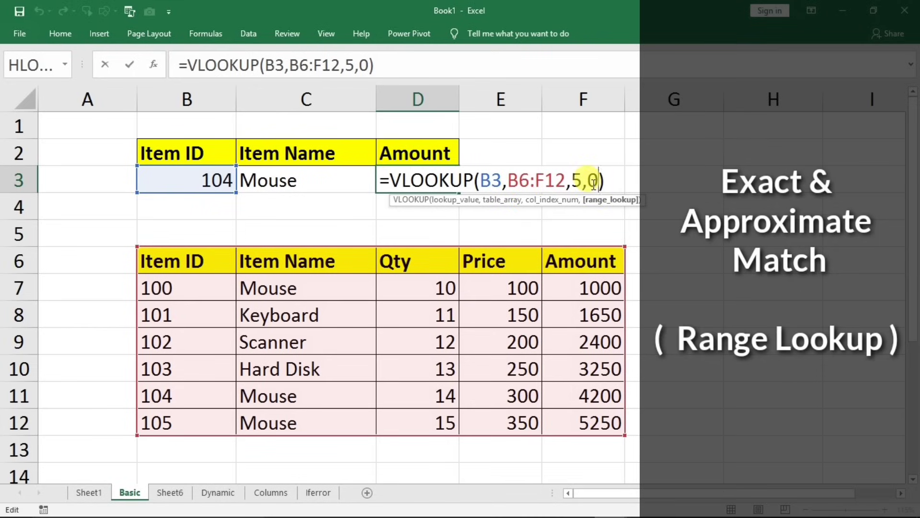
pyautogui.press('Delete')
pyautogui.press('Delete')
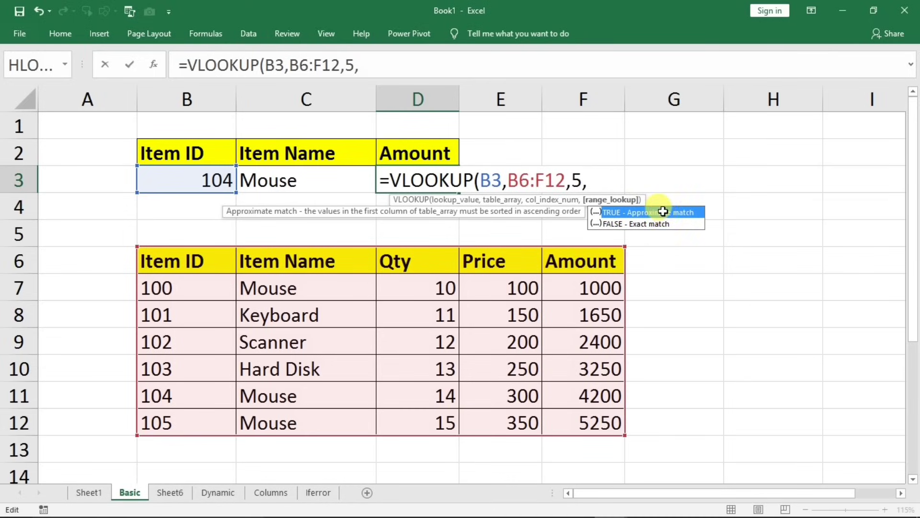
pyautogui.press('Escape')
pyautogui.press('Escape')
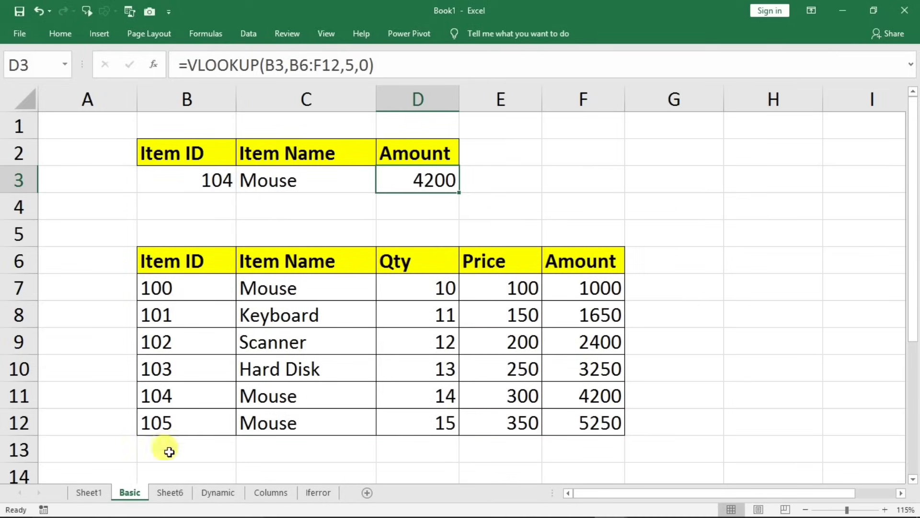
# Switch to Sheet6 and examine the Emp IDs in B4:B7 of the Working Hours table.
pyautogui.click(169, 492)
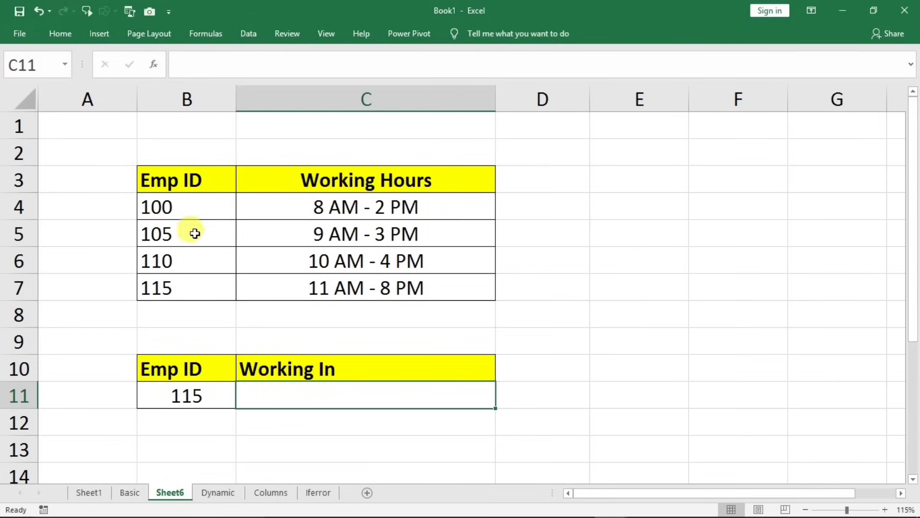
pyautogui.click(187, 200)
pyautogui.moveTo(187, 239); pyautogui.dragTo(185, 288)
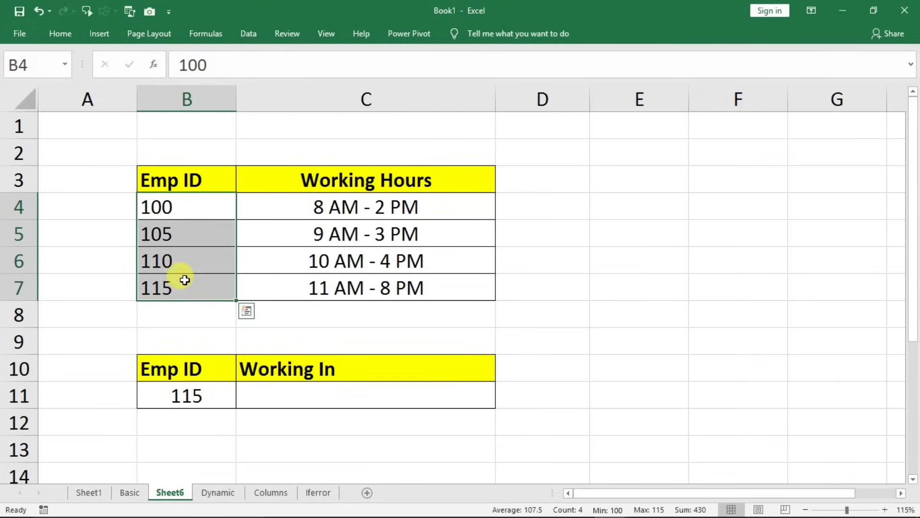
# Review the working hours in C4:C7, and inspect the range_lookup argument of cell D3's VLOOKUP on the Basic sheet.
pyautogui.click(344, 208)
pyautogui.moveTo(344, 208); pyautogui.dragTo(349, 266)
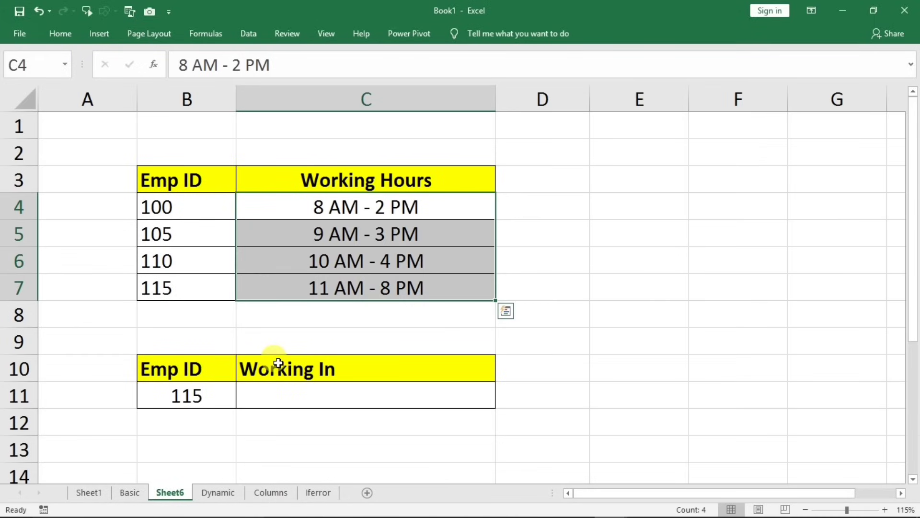
pyautogui.click(130, 492)
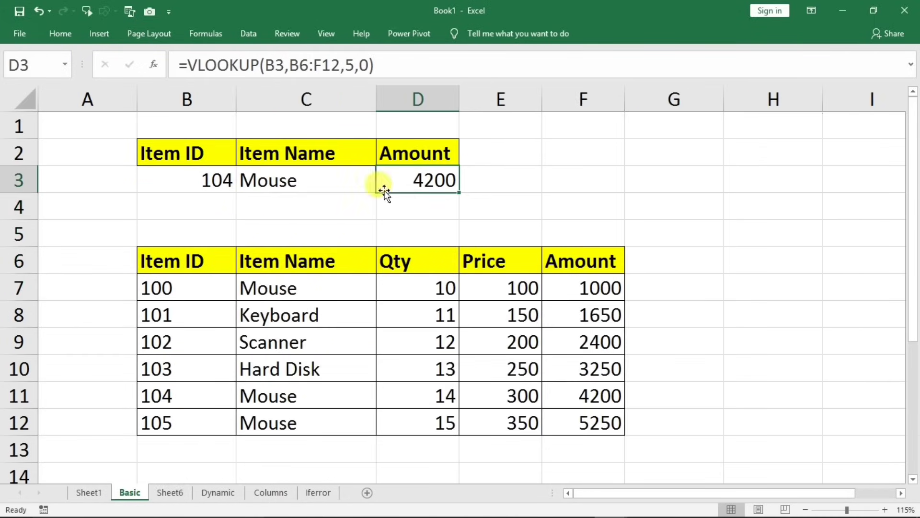
pyautogui.doubleClick(422, 177)
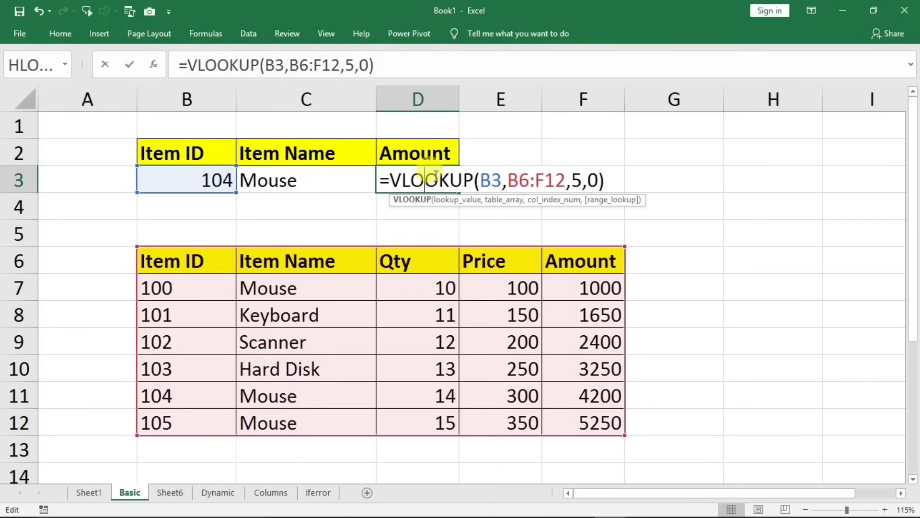
pyautogui.doubleClick(597, 181)
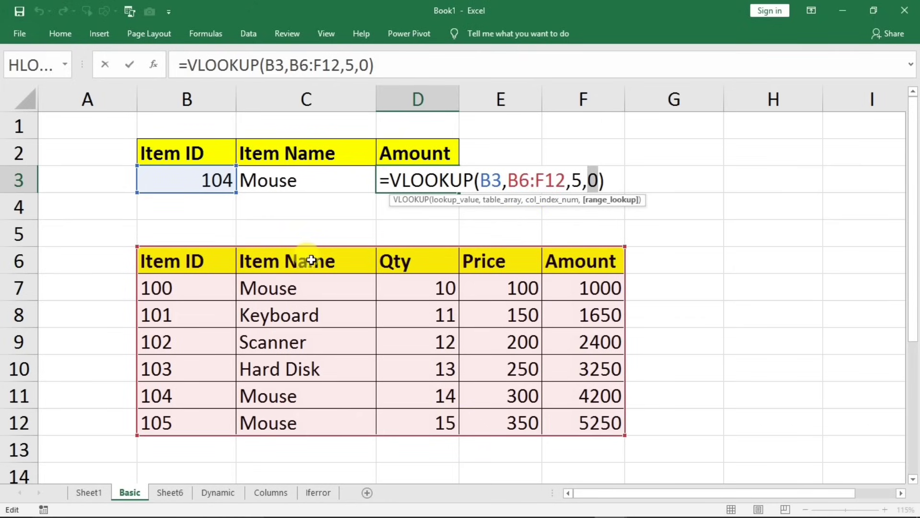
pyautogui.press('Return')
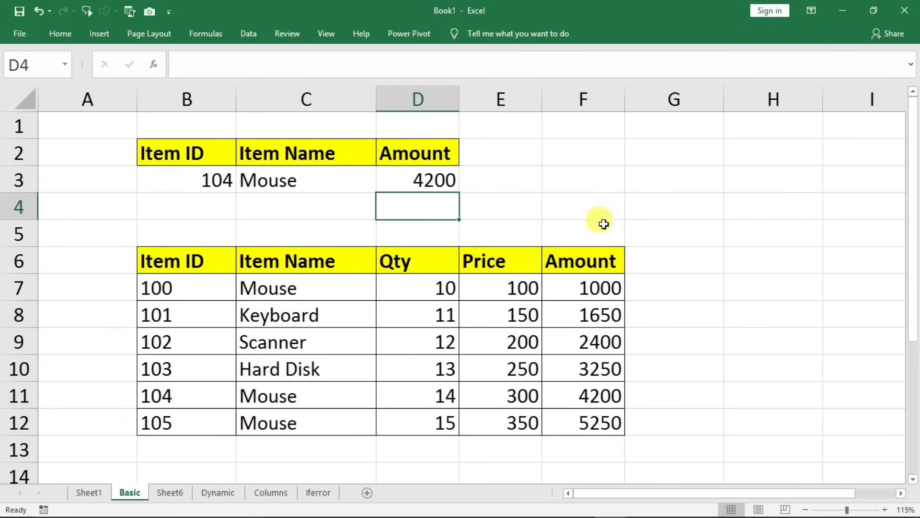
# Set the lookup Item ID in B3 to 111, which is missing from the item table, and check the results in C3:D3.
pyautogui.click(201, 170)
pyautogui.write('111')
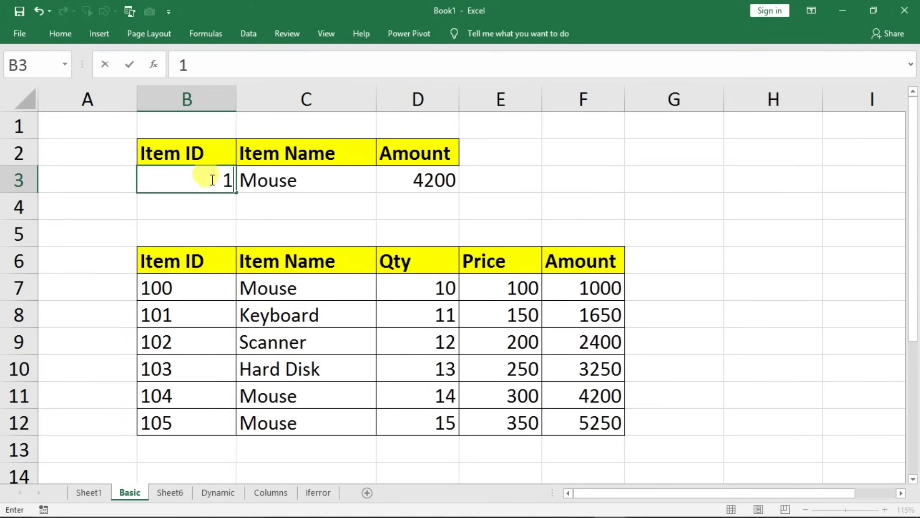
pyautogui.click(583, 198)
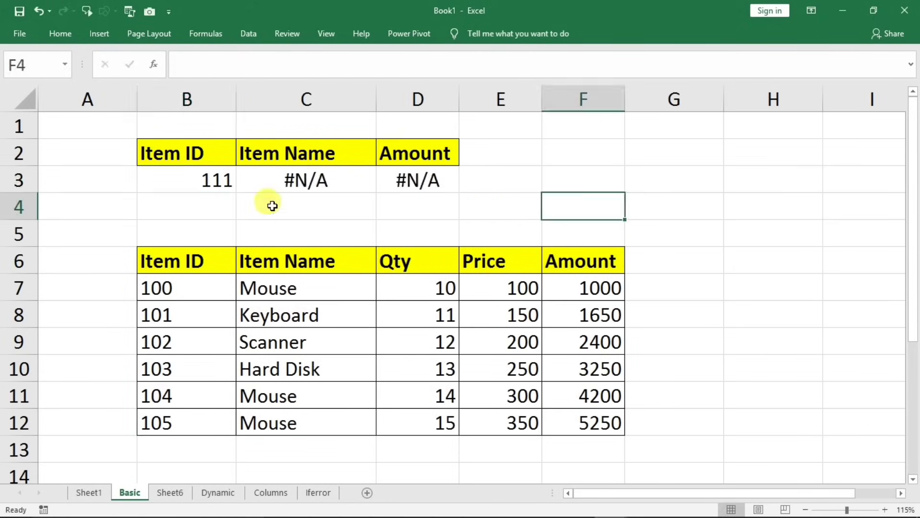
pyautogui.click(329, 177)
pyautogui.click(417, 177)
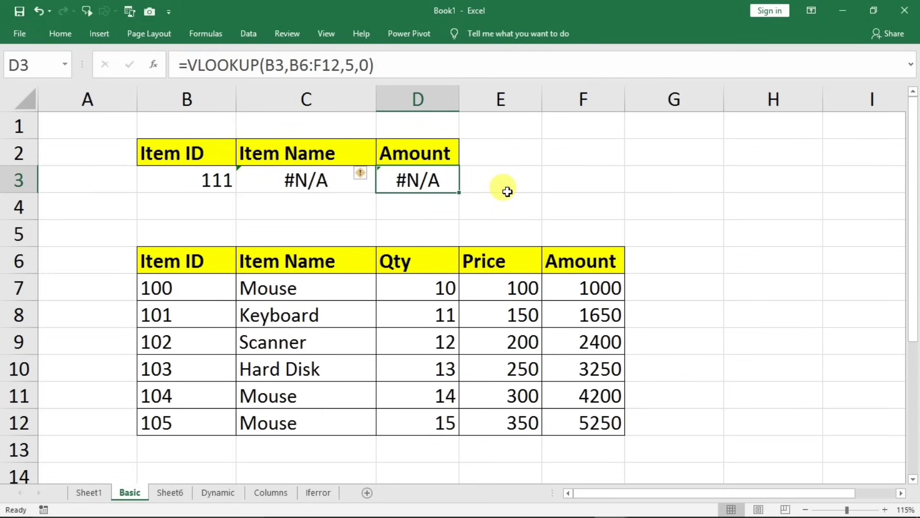
# Return to Sheet6 and examine which working hours in C4:C7 belong to each Emp ID in B4:B7.
pyautogui.click(168, 492)
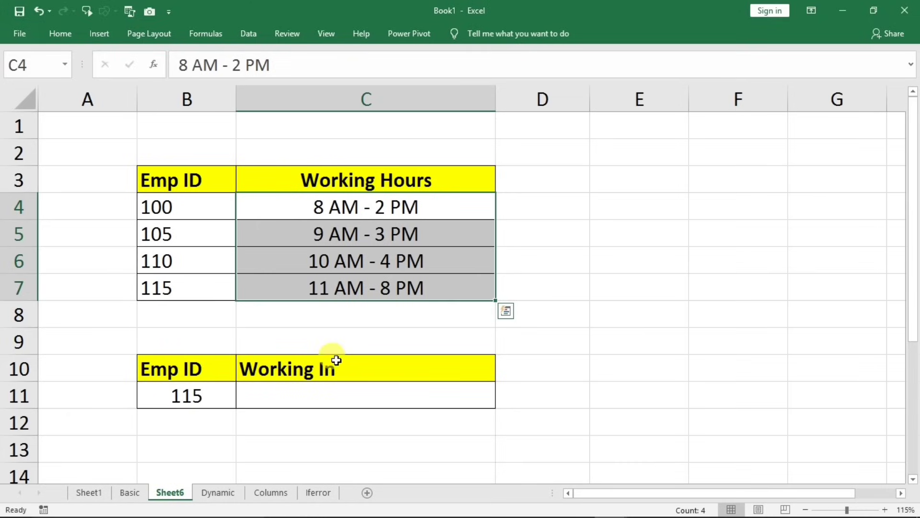
pyautogui.click(330, 393)
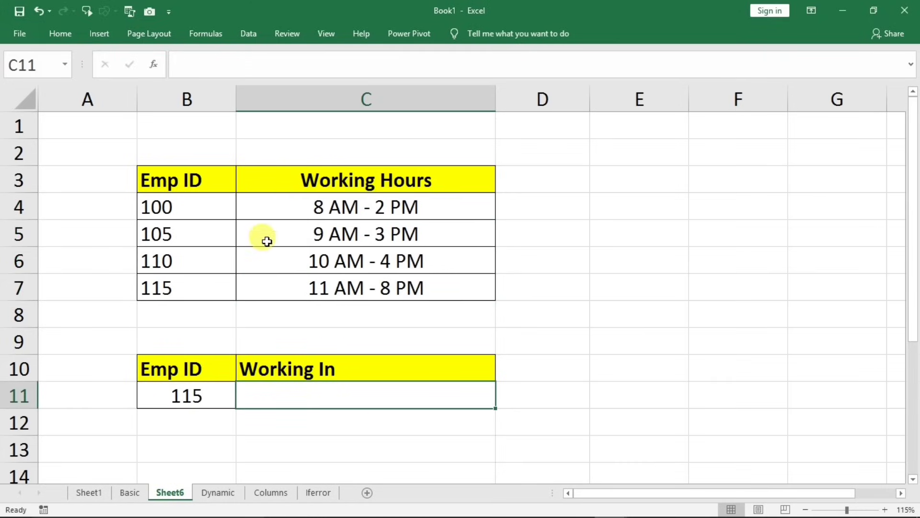
pyautogui.click(201, 206)
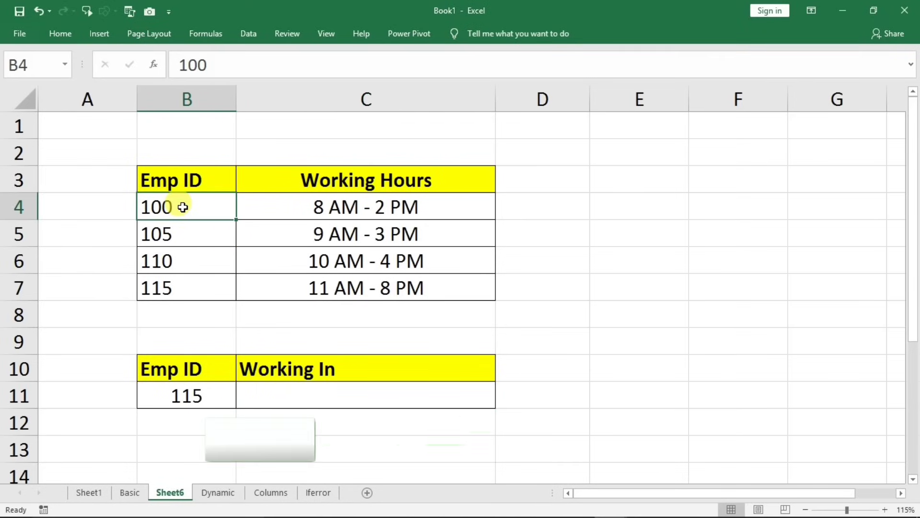
pyautogui.click(440, 211)
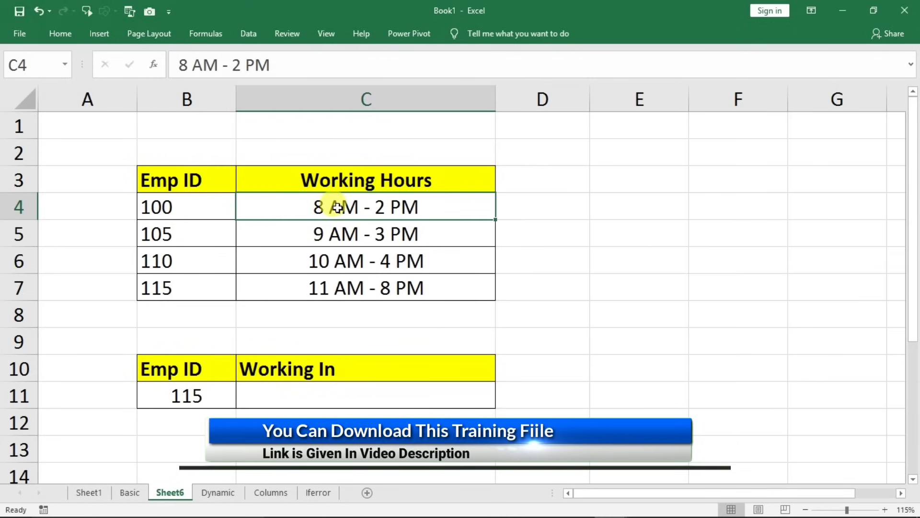
pyautogui.click(165, 233)
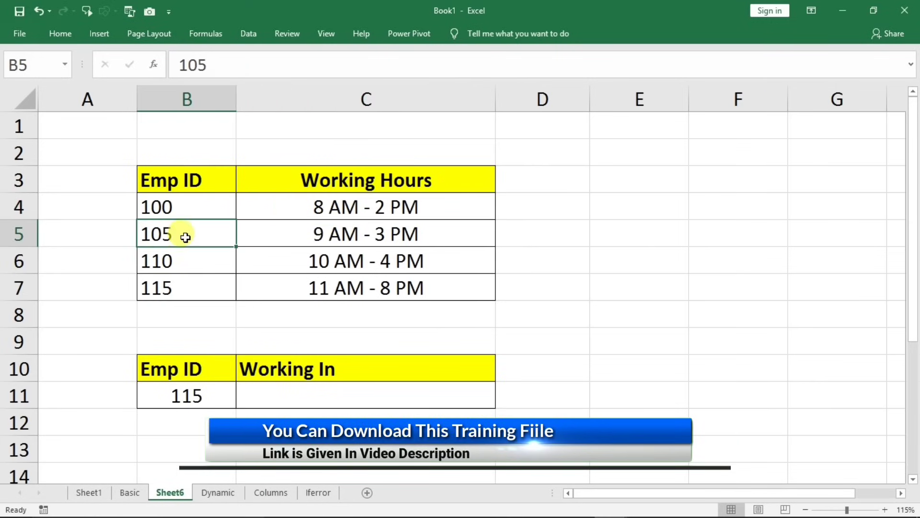
pyautogui.click(266, 239)
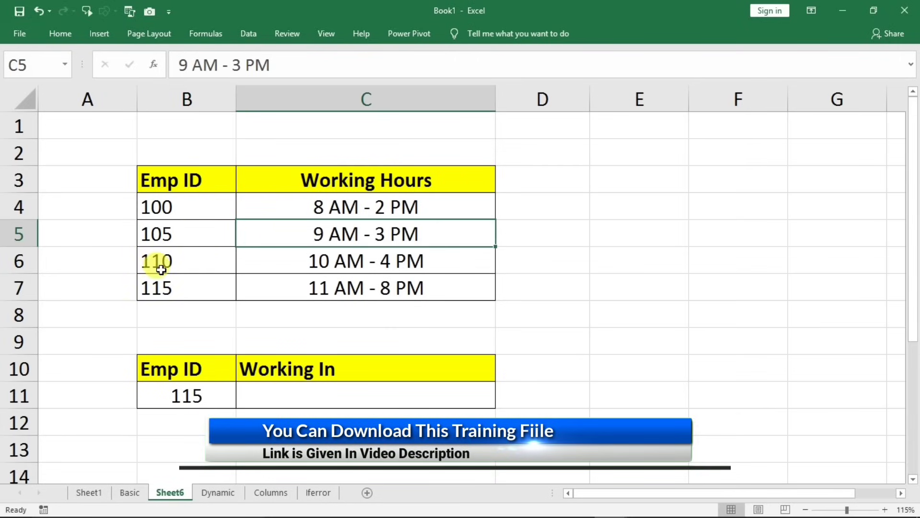
pyautogui.click(184, 260)
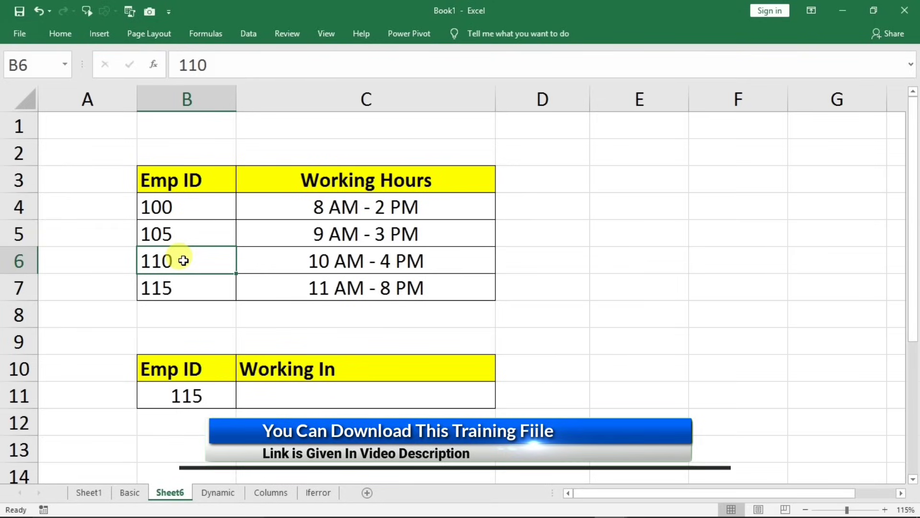
pyautogui.click(299, 260)
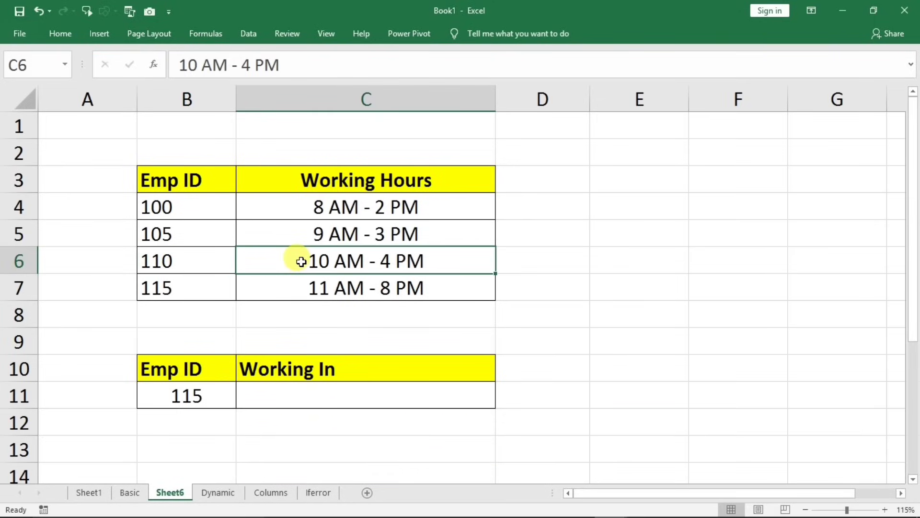
pyautogui.click(172, 292)
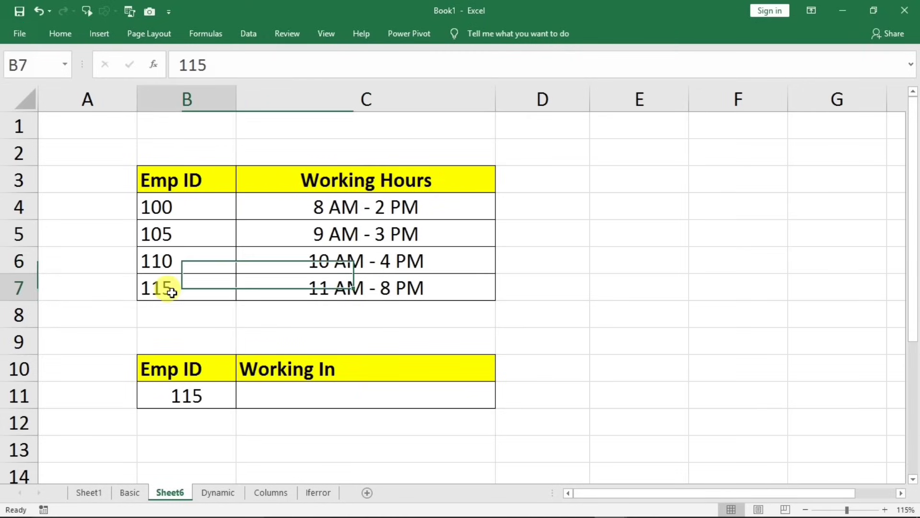
pyautogui.click(309, 288)
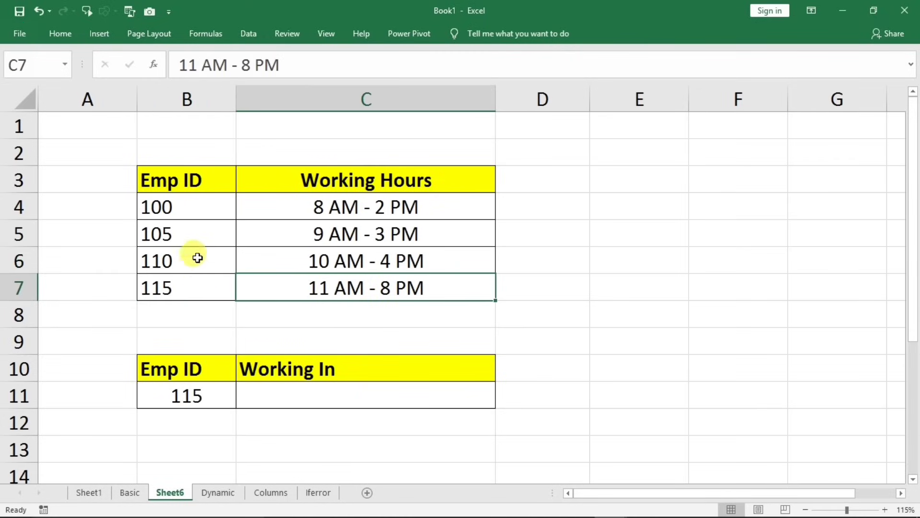
pyautogui.click(179, 209)
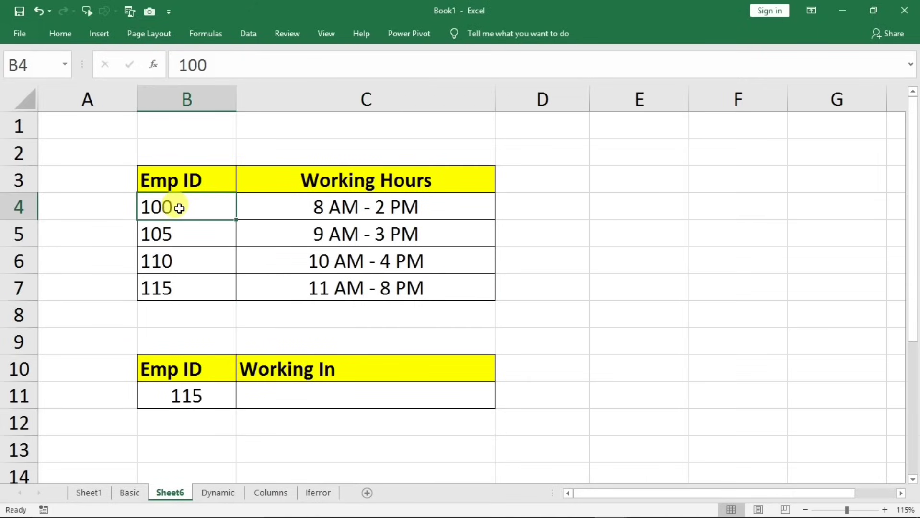
pyautogui.click(364, 206)
pyautogui.click(185, 239)
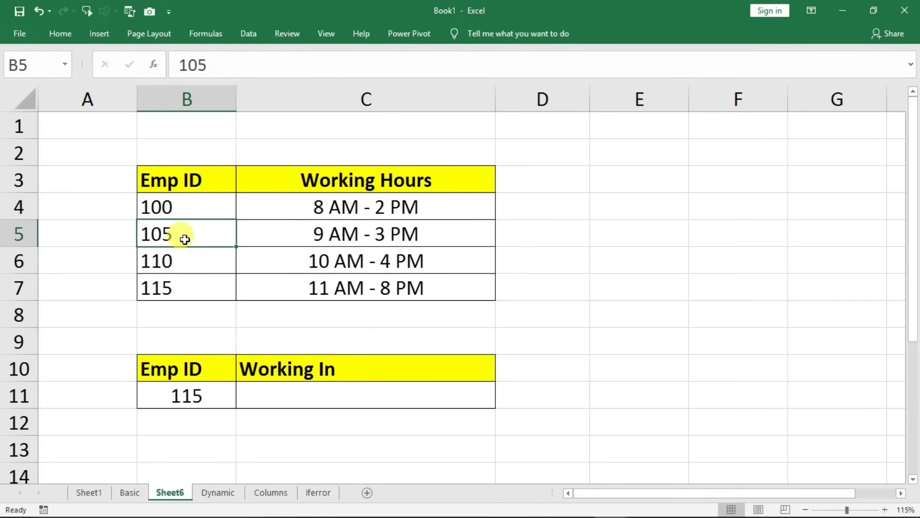
pyautogui.click(335, 236)
pyautogui.click(214, 259)
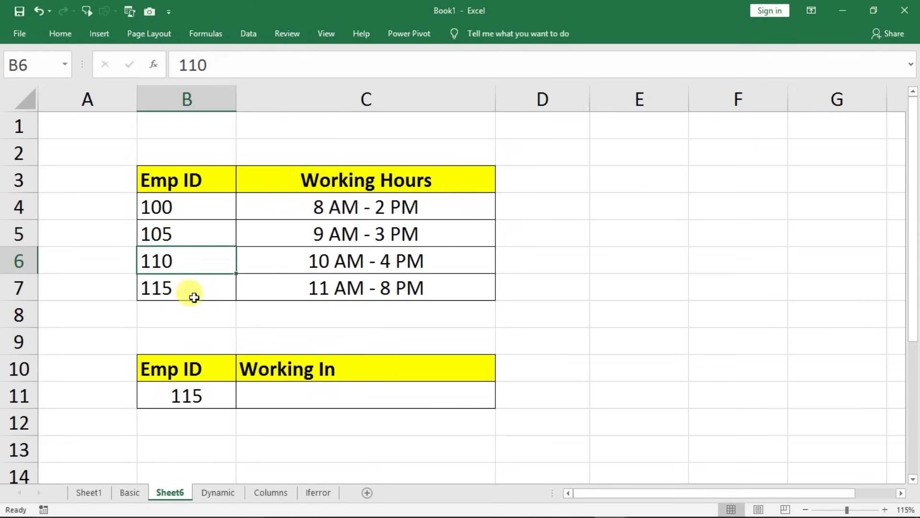
pyautogui.click(194, 298)
# Enter the exact-match formula =VLOOKUP(B11,B3:C7,2,0) in cell C11 to return the working hours for the Emp ID in B11.
pyautogui.click(298, 393)
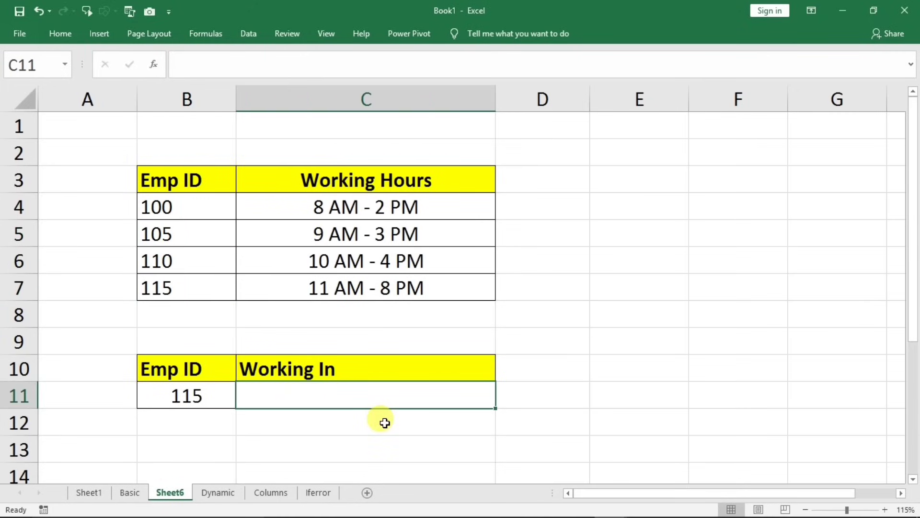
pyautogui.write('=')
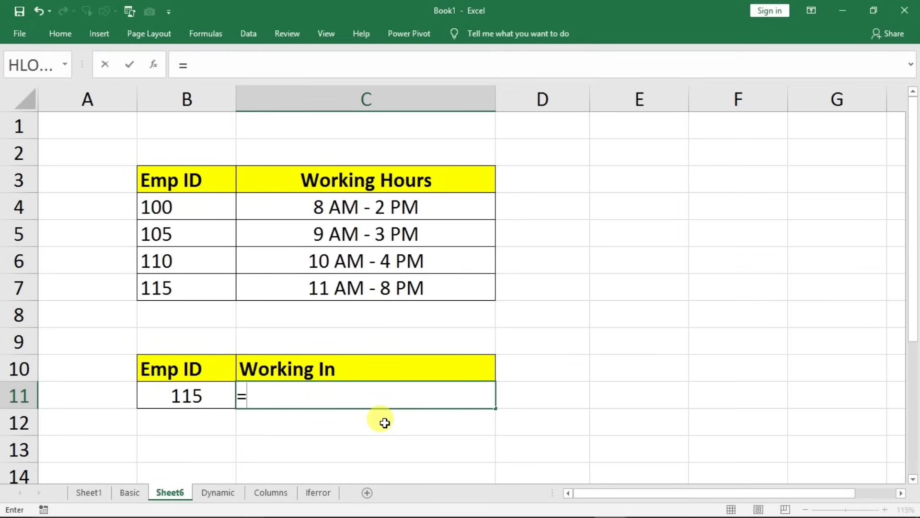
pyautogui.write('vlookup')
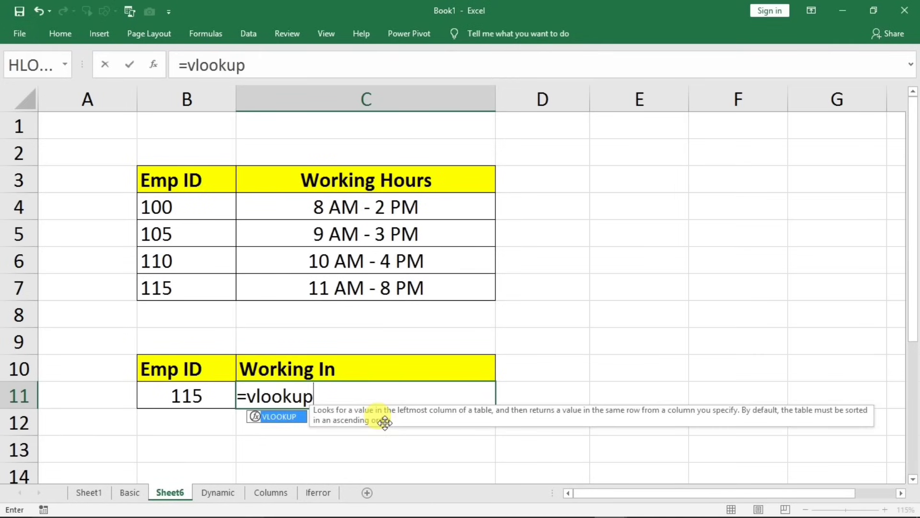
pyautogui.write('(')
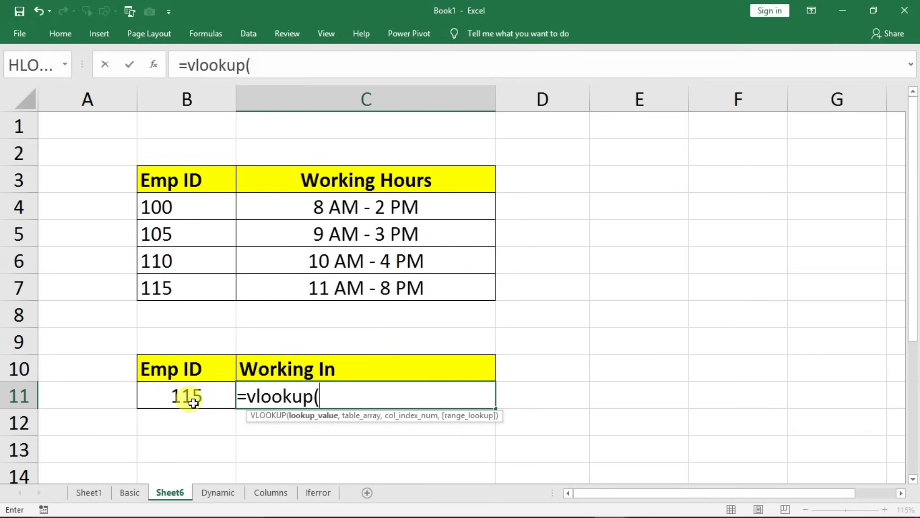
pyautogui.click(177, 400)
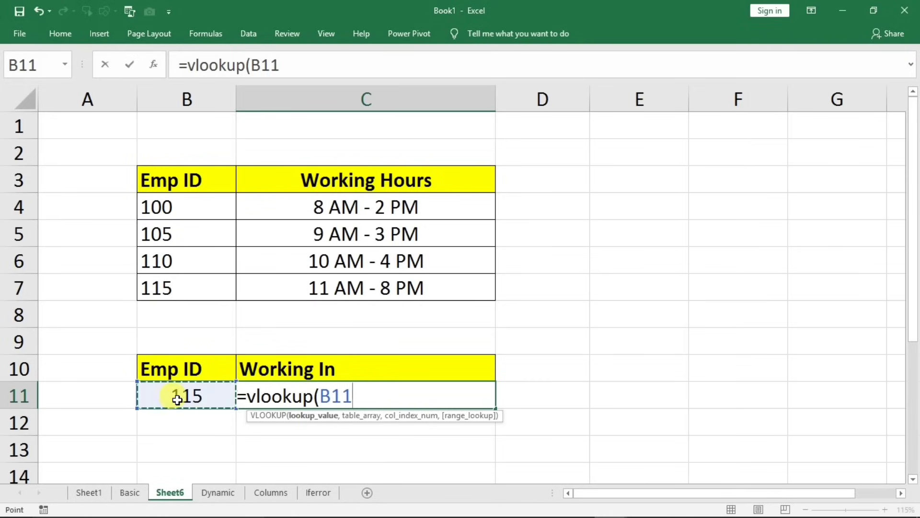
pyautogui.write(',')
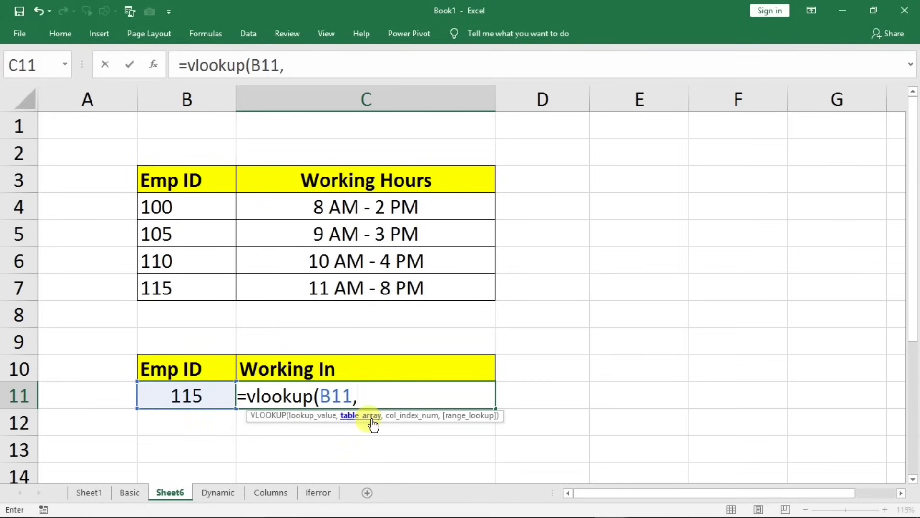
pyautogui.moveTo(210, 178); pyautogui.dragTo(407, 283)
pyautogui.write(',2')
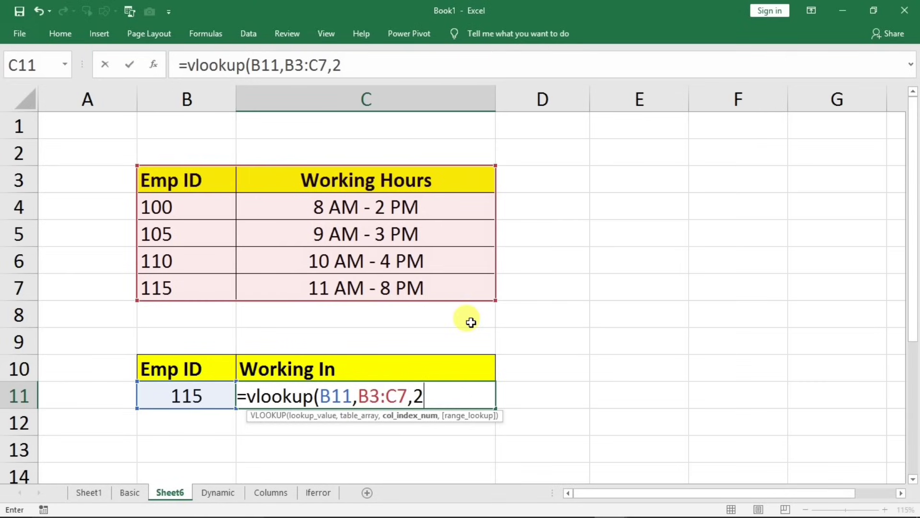
pyautogui.write(',')
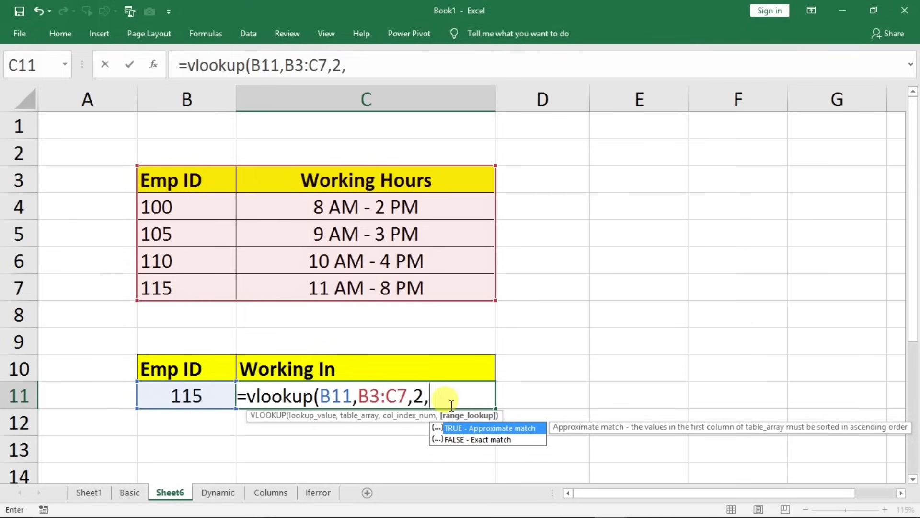
pyautogui.write('0)')
pyautogui.press('Return')
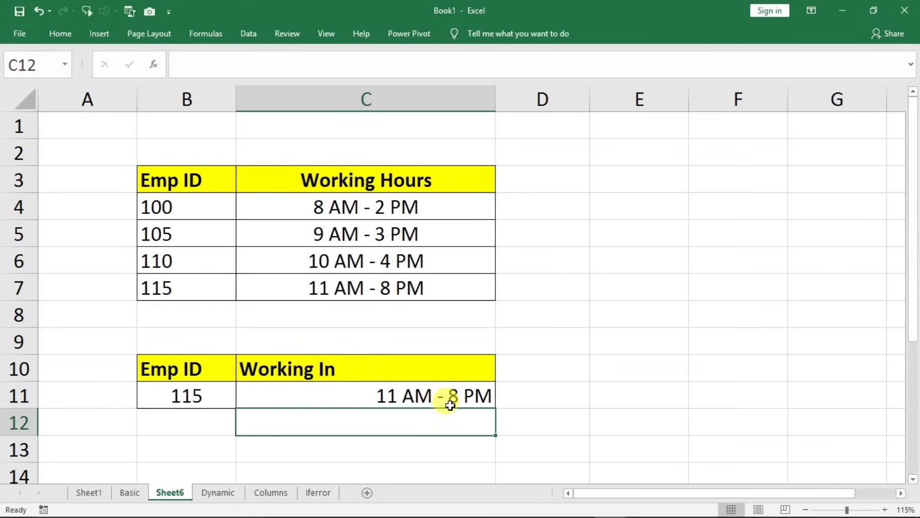
# Compare the lookup result for Emp ID 115 with row 7, and set the Emp ID in B11 to 100 to test the formula.
pyautogui.click(207, 398)
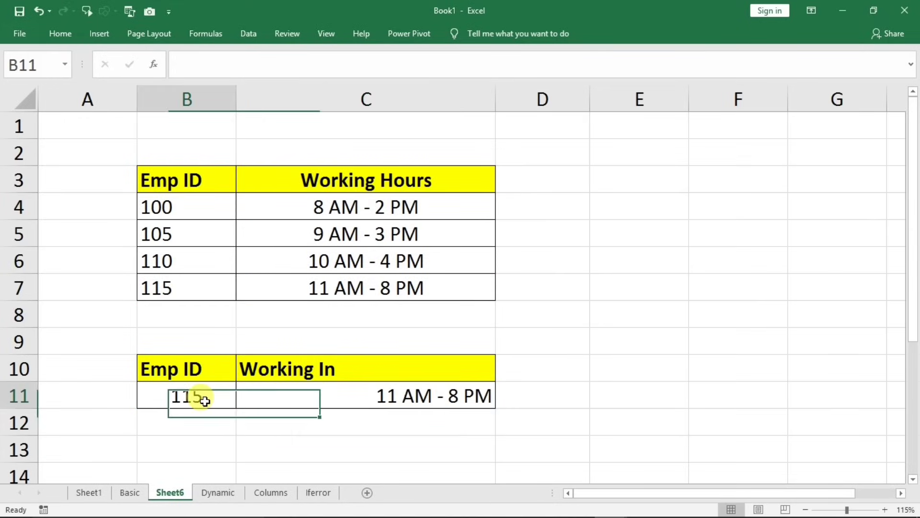
pyautogui.moveTo(207, 279); pyautogui.dragTo(362, 287)
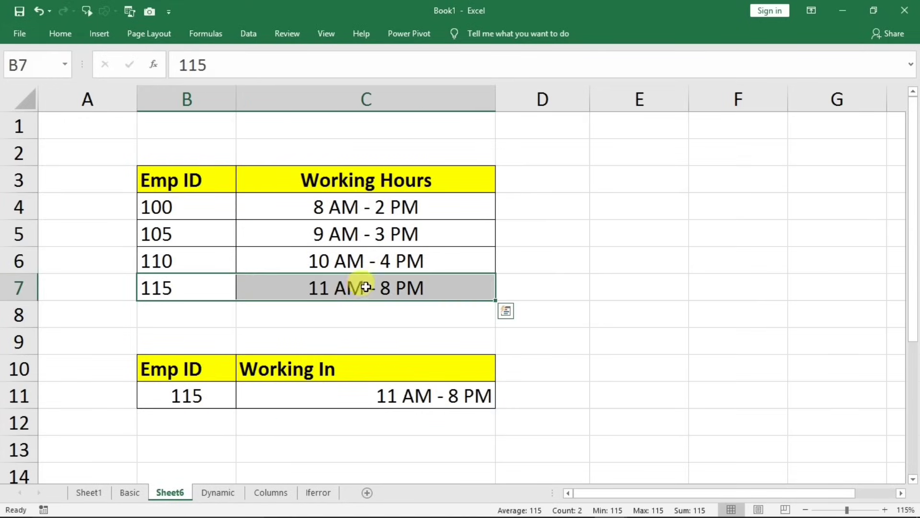
pyautogui.click(215, 390)
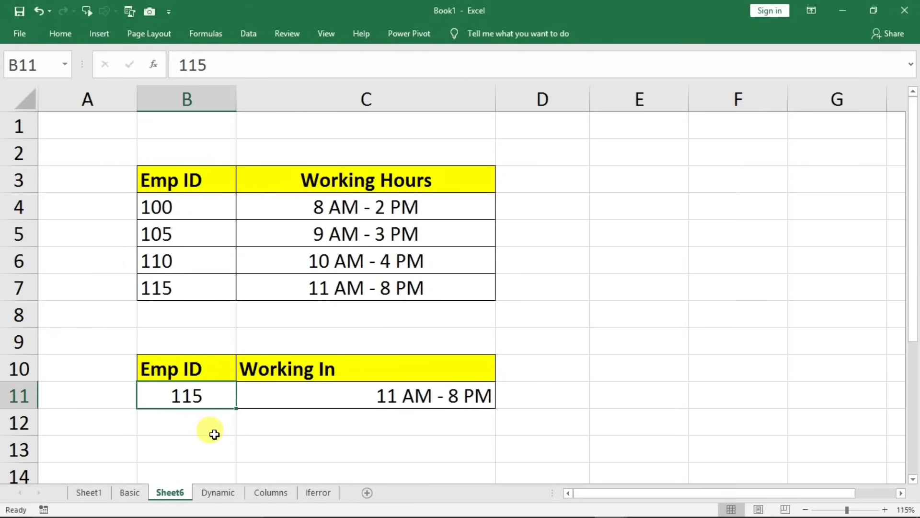
pyautogui.write('100')
pyautogui.press('Return')
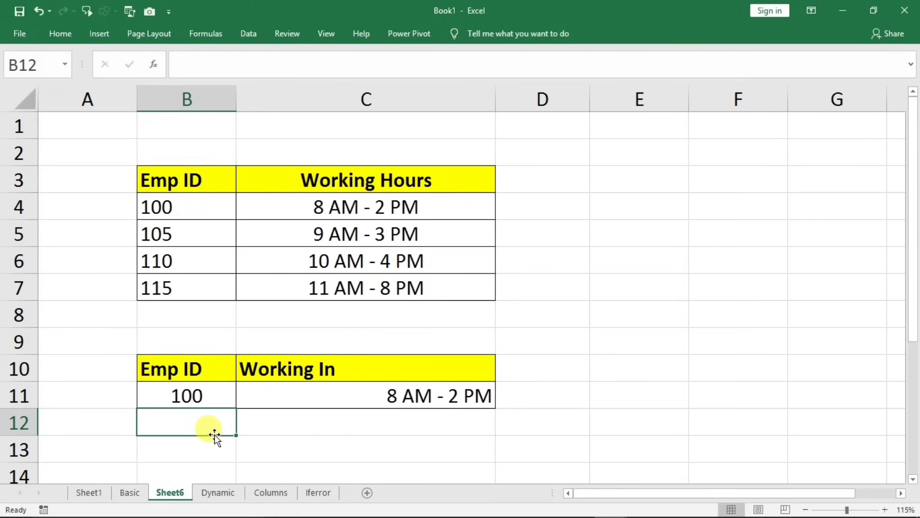
pyautogui.click(382, 396)
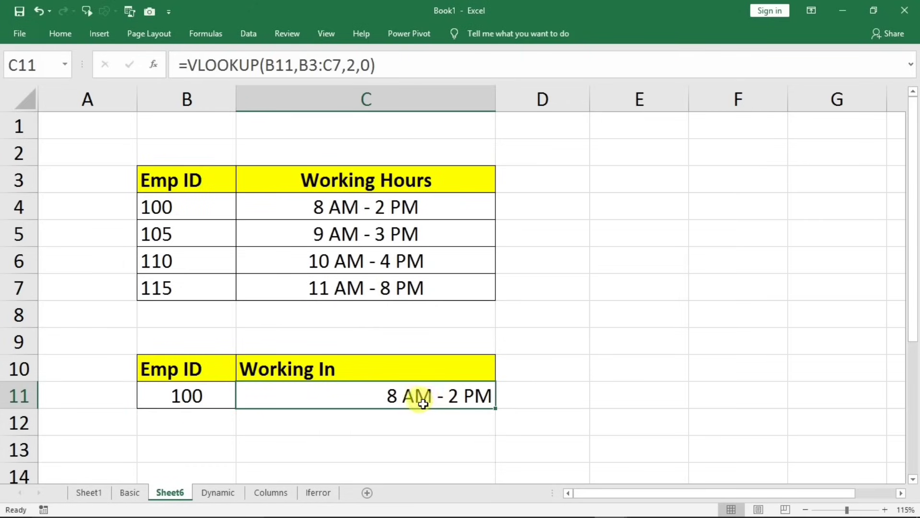
# Set the Emp ID in B11 to 101, which is missing from the table, to test the exact-match lookup.
pyautogui.click(379, 198)
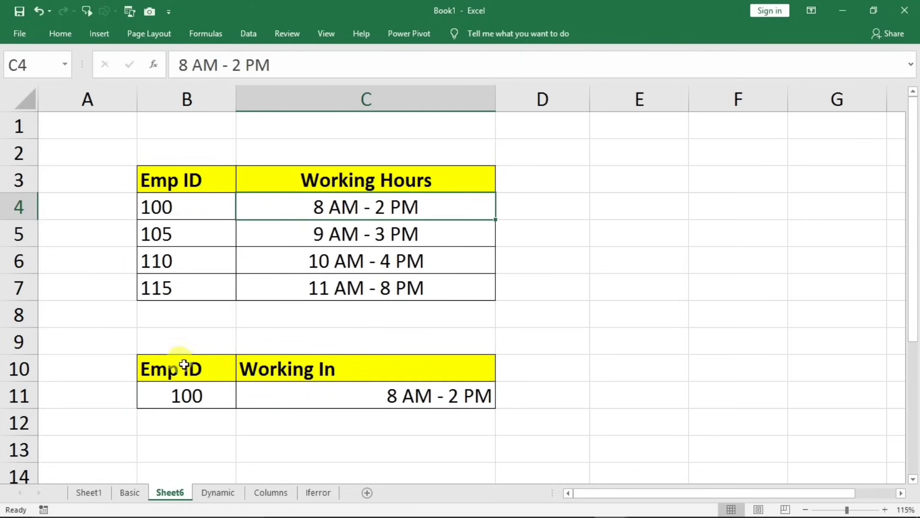
pyautogui.click(197, 400)
pyautogui.write('101')
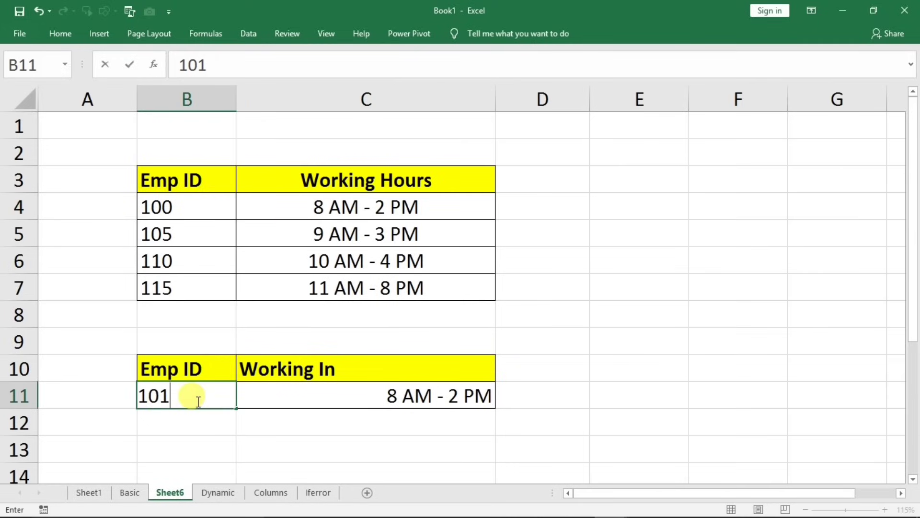
pyautogui.press('Return')
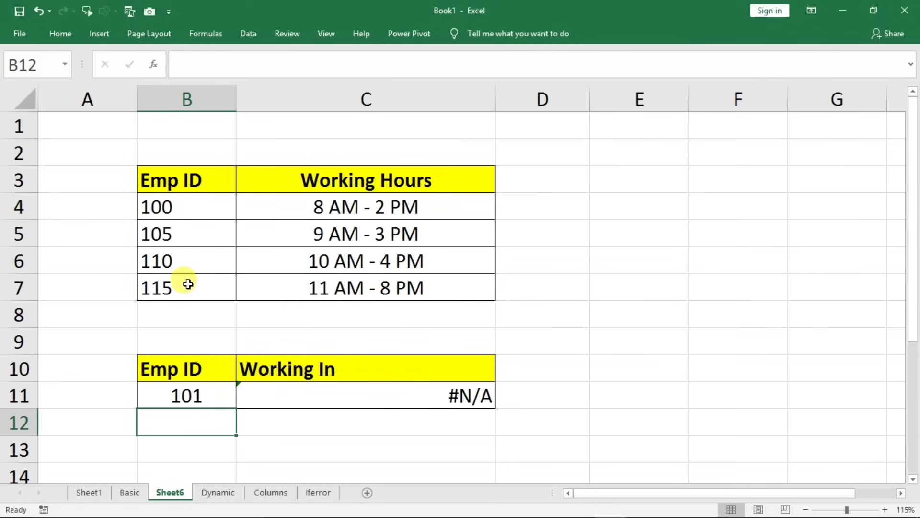
# Switch the lookup in C11 to approximate match by editing the formula to =VLOOKUP(B11,B3:C7,2,1), and compare the result with row 4.
pyautogui.doubleClick(403, 392)
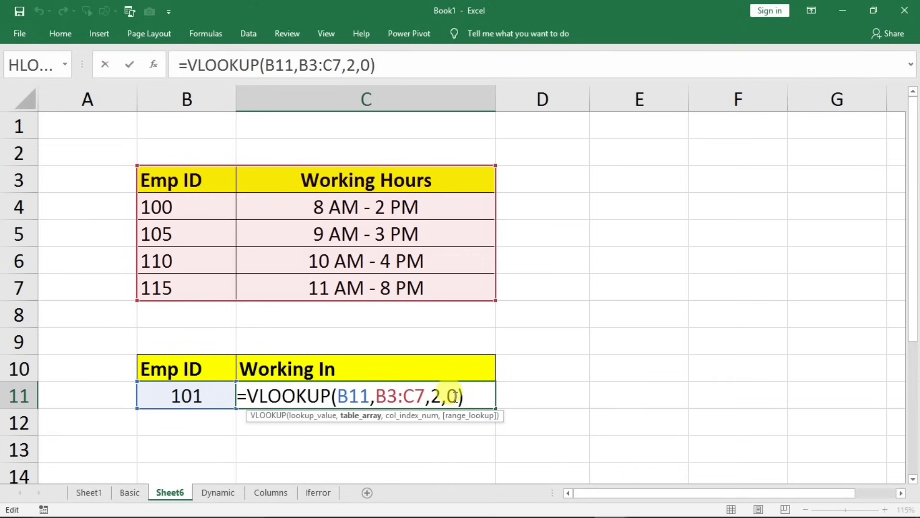
pyautogui.doubleClick(451, 396)
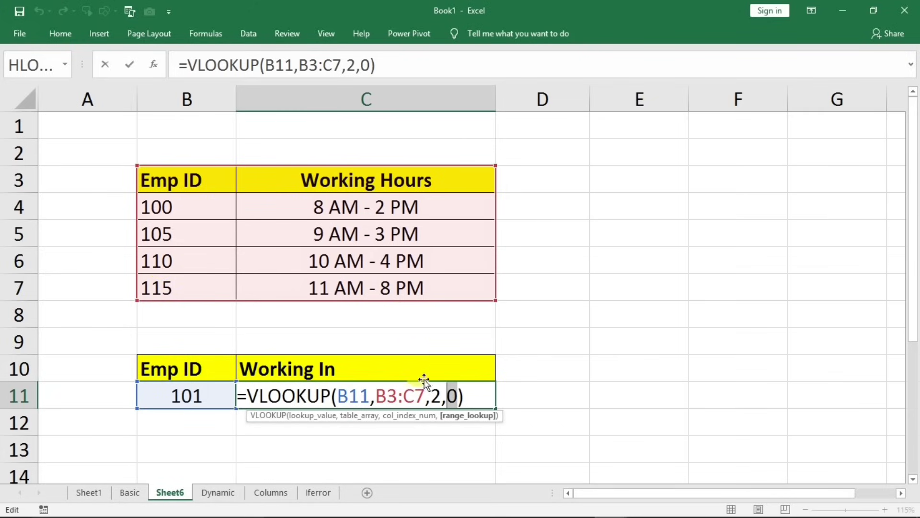
pyautogui.click(458, 396)
pyautogui.press('BackSpace')
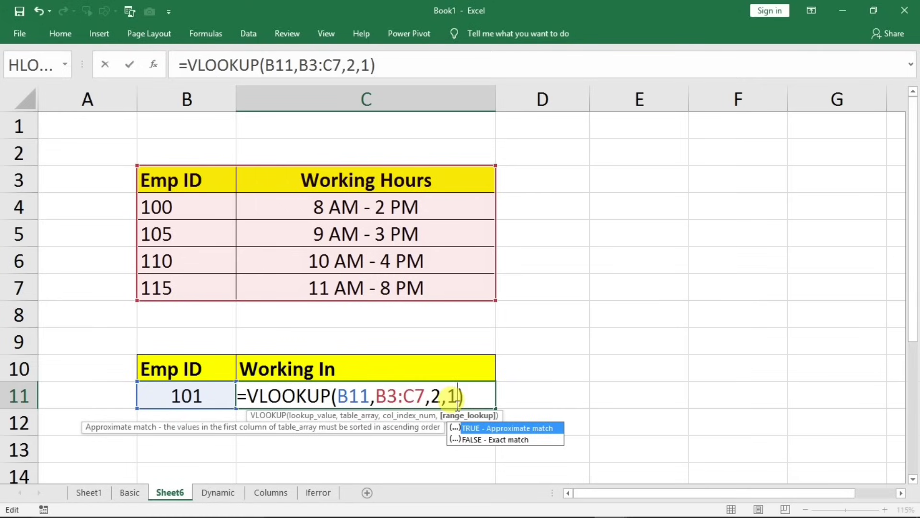
pyautogui.press('Return')
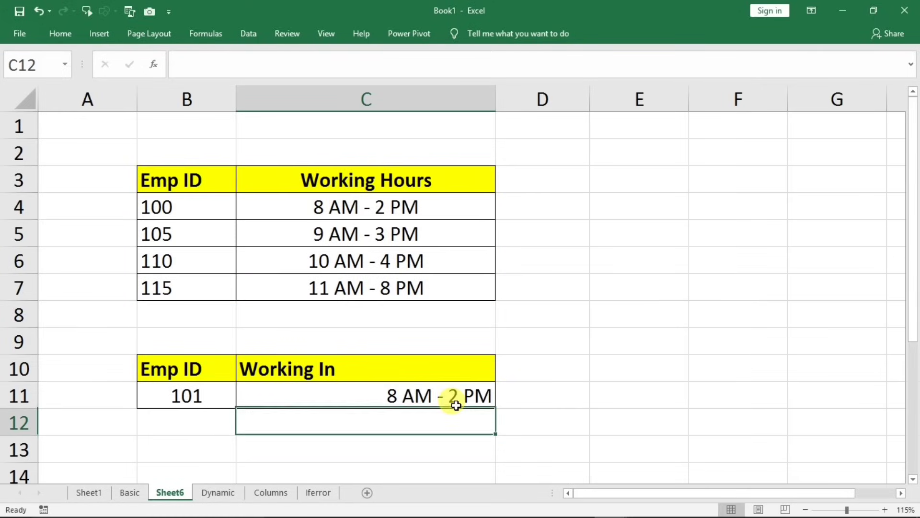
pyautogui.click(231, 216)
# Set the Emp ID in B11 to 100 and compare the approximate-match result with the working hours in C4.
pyautogui.click(179, 392)
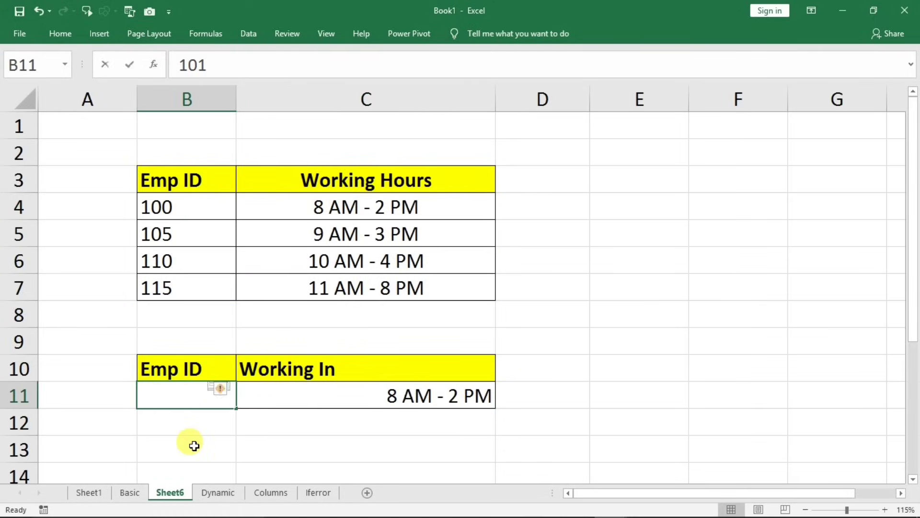
pyautogui.write('100')
pyautogui.press('Return')
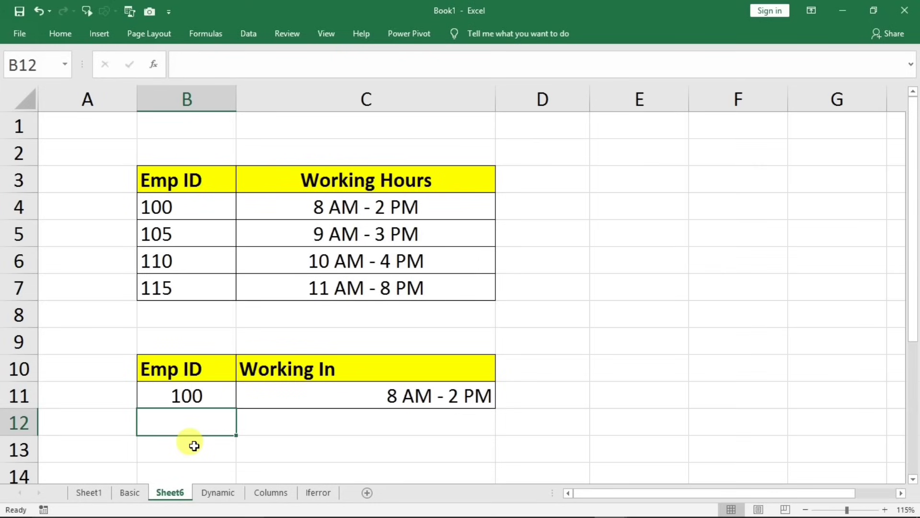
pyautogui.click(375, 211)
# Change the Emp ID in B11 to 102 and check the approximate-match result in C11.
pyautogui.click(199, 396)
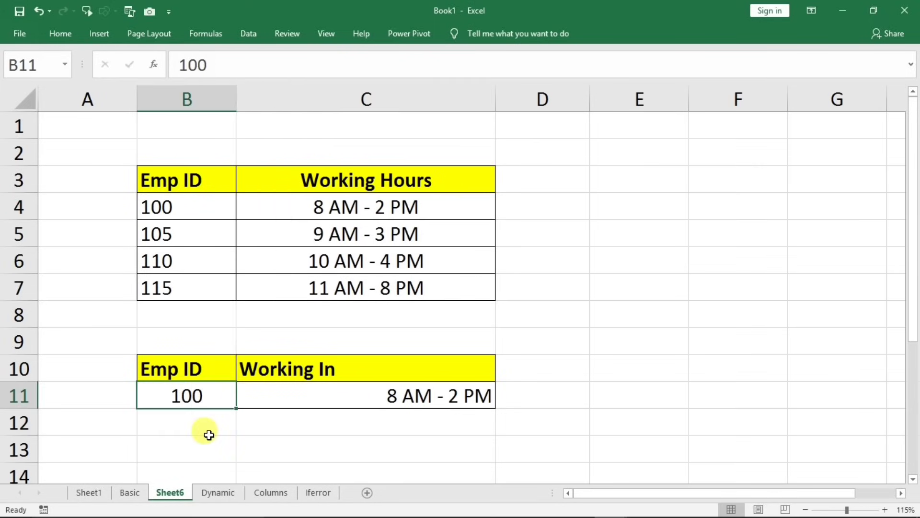
pyautogui.press('F2')
pyautogui.press('BackSpace')
pyautogui.write('2')
pyautogui.press('Return')
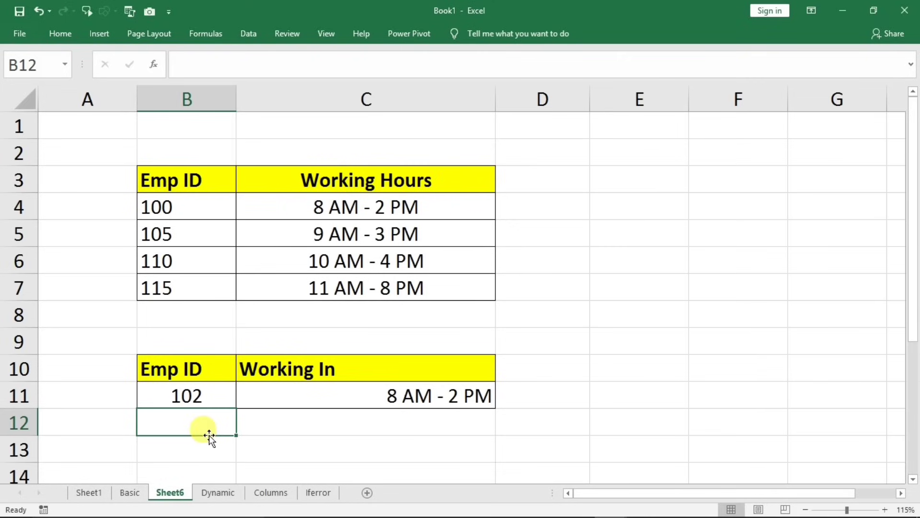
pyautogui.click(345, 401)
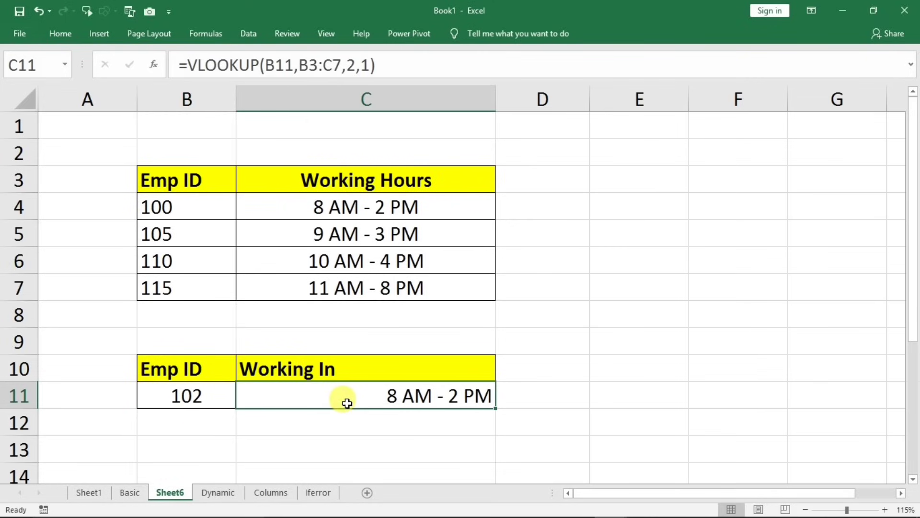
# Try 104 as the first Emp ID in B4 to test a lookup ID below the table's smallest value, and undo the change.
pyautogui.click(176, 197)
pyautogui.press('F2')
pyautogui.press('BackSpace')
pyautogui.press('BackSpace')
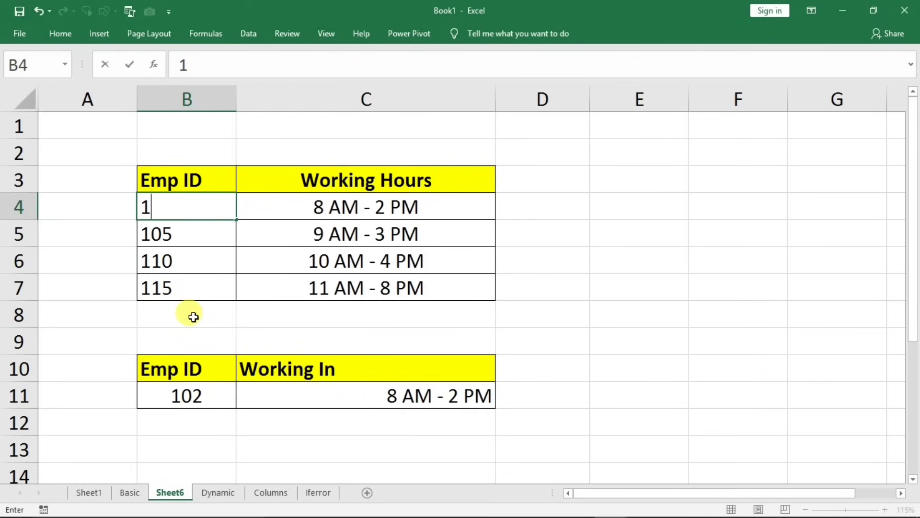
pyautogui.write('04')
pyautogui.press('Return')
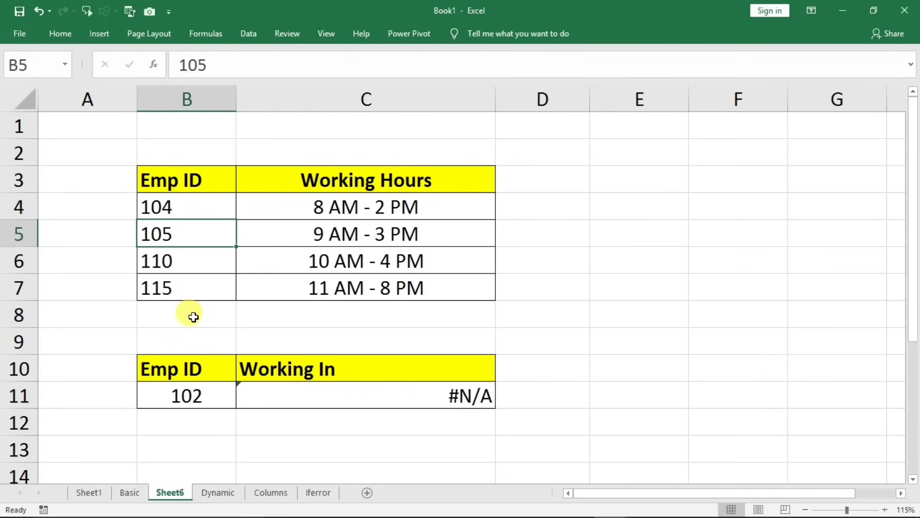
pyautogui.click(229, 398)
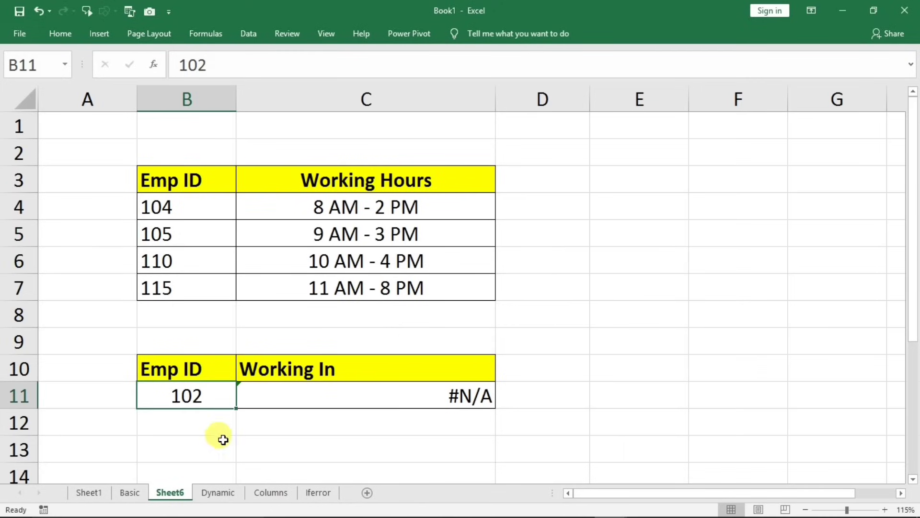
pyautogui.hotkey('ctrl', 'z')
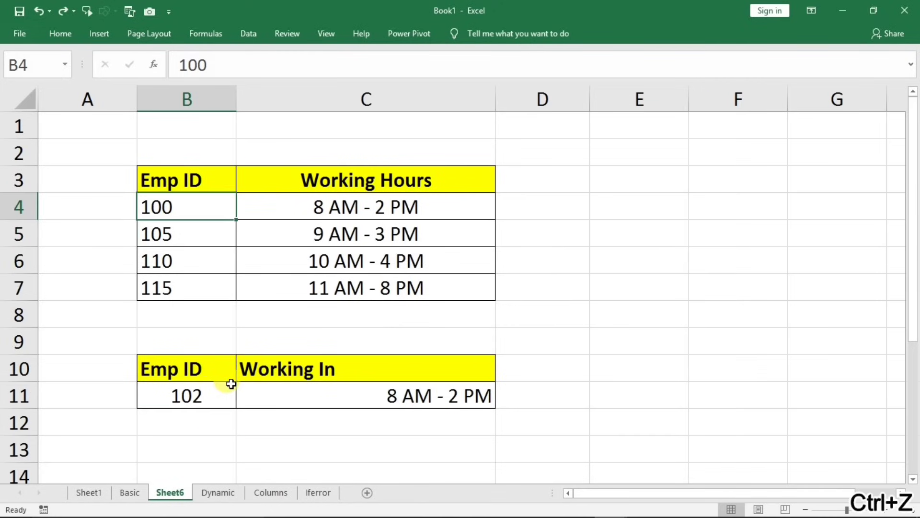
# Set the lookup Emp ID in B11 to 104 and compare the result in C11 with the table's first Emp ID.
pyautogui.click(220, 386)
pyautogui.write('1')
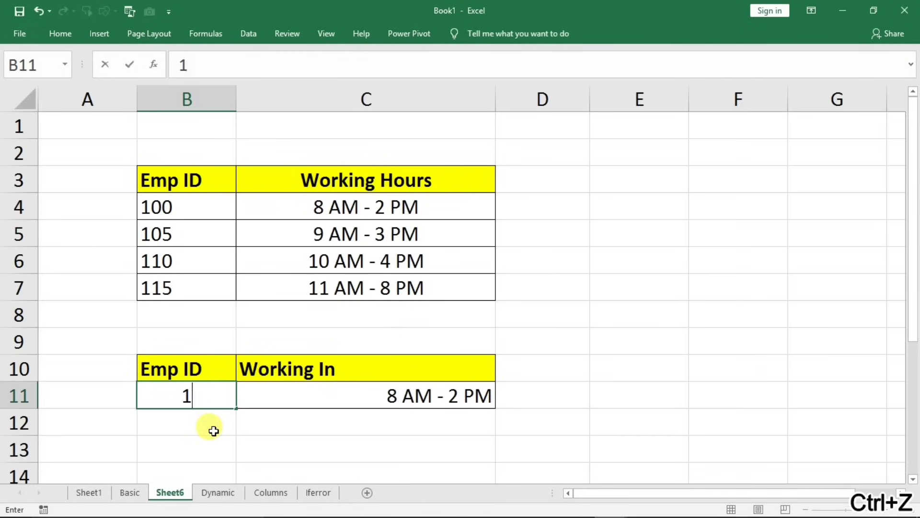
pyautogui.write('04')
pyautogui.press('Return')
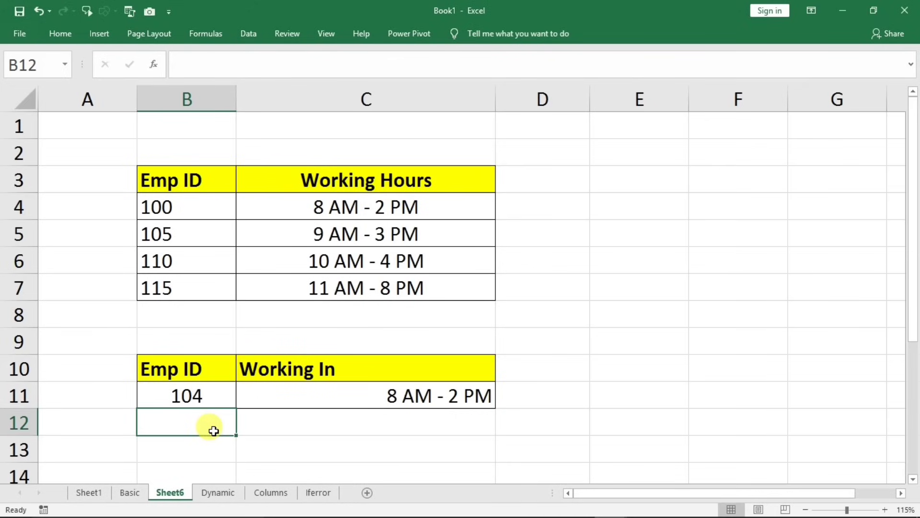
pyautogui.click(337, 394)
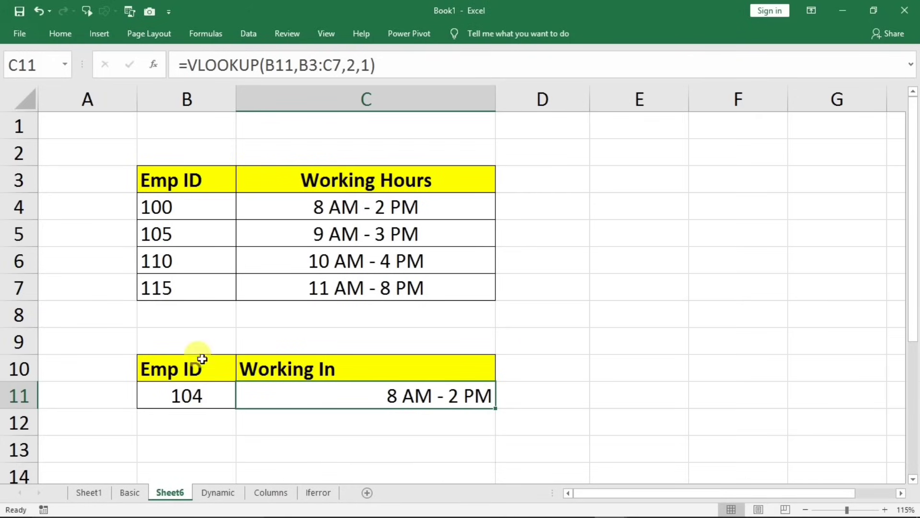
pyautogui.click(187, 209)
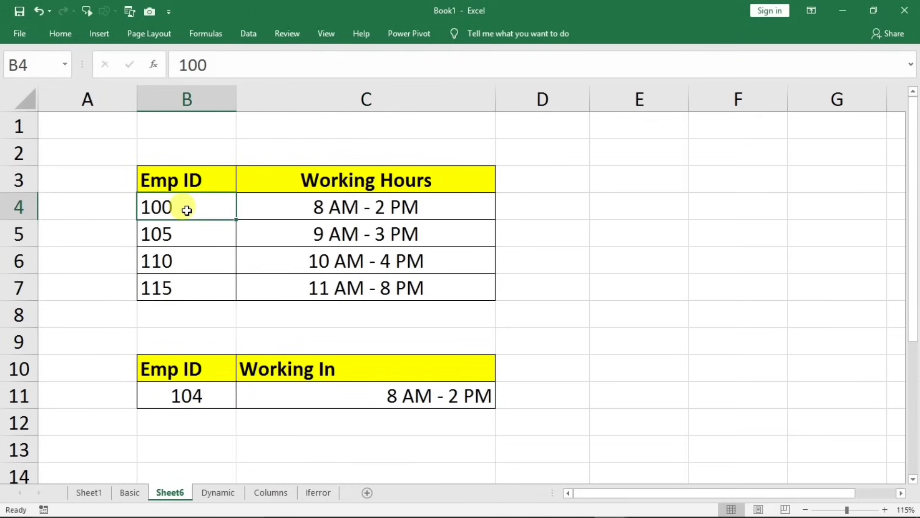
# Return the Emp ID in B11 to 100 and compare the lookup result with the table entry in B4:C4.
pyautogui.click(190, 396)
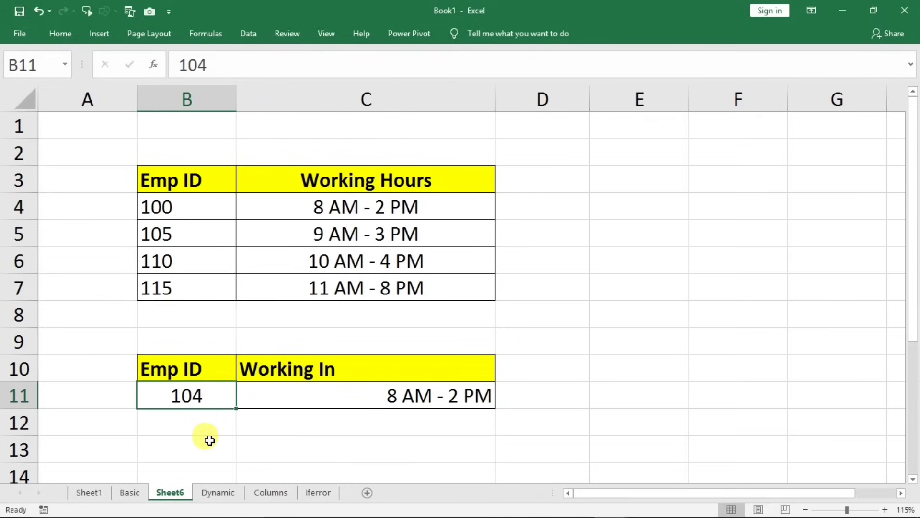
pyautogui.write('100')
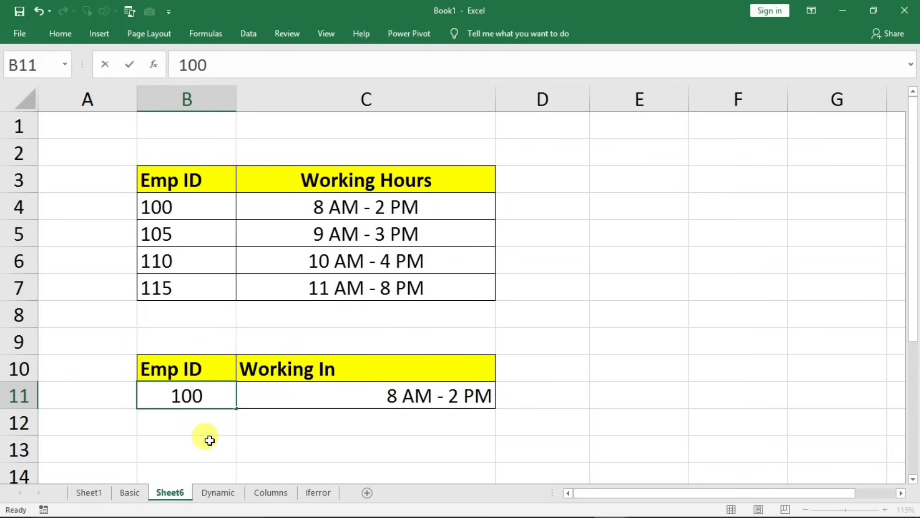
pyautogui.press('Return')
pyautogui.click(176, 236)
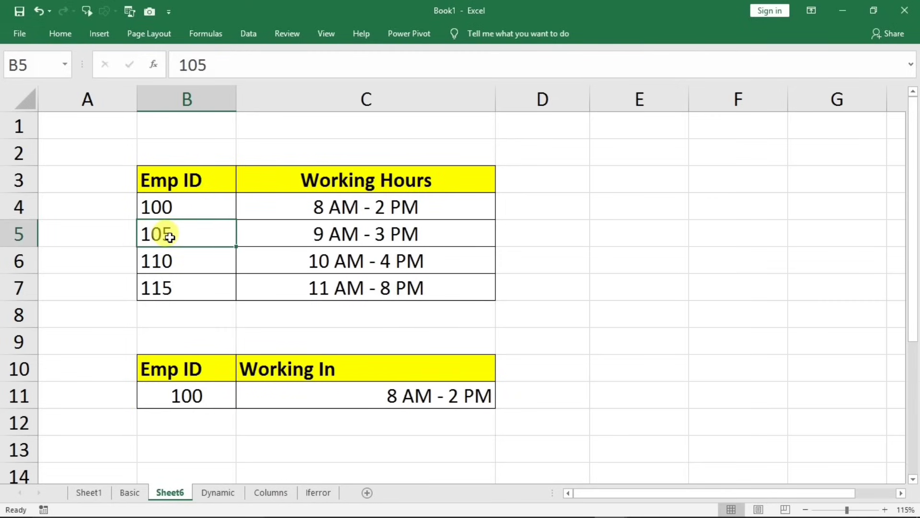
pyautogui.moveTo(173, 212); pyautogui.dragTo(312, 204)
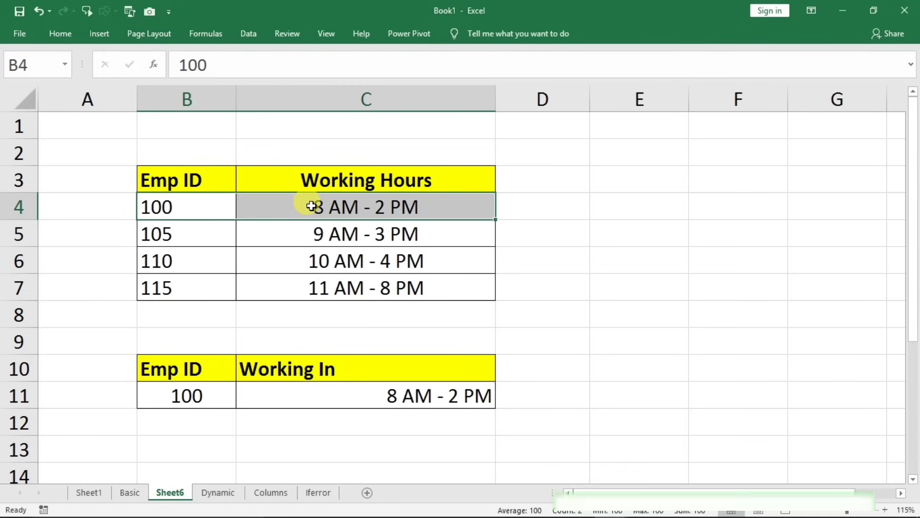
# Set the Emp ID in B11 to 110 and compare the lookup result with the table entry in B6:C6.
pyautogui.click(183, 402)
pyautogui.write('110')
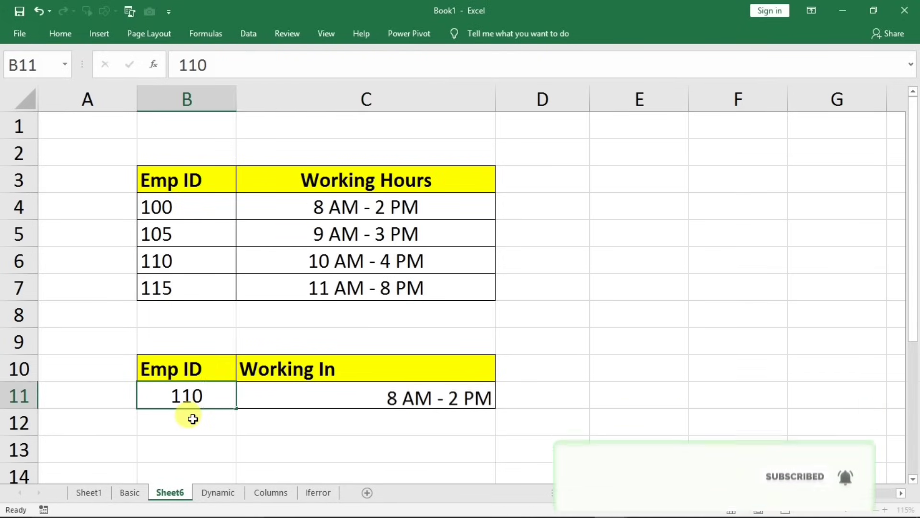
pyautogui.press('Return')
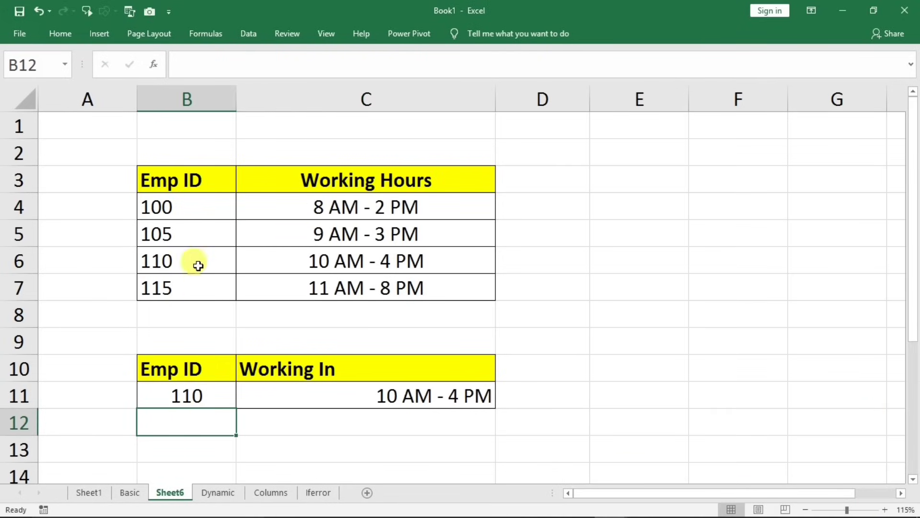
pyautogui.moveTo(197, 263); pyautogui.dragTo(383, 266)
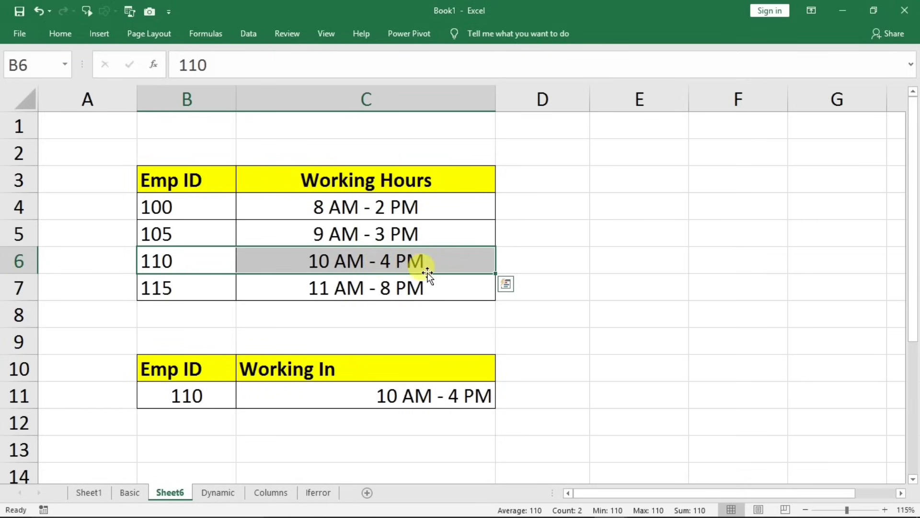
# Set the Emp ID in B11 to 112 and compare the approximate-match result with the working hours in rows 6 and 7.
pyautogui.click(199, 398)
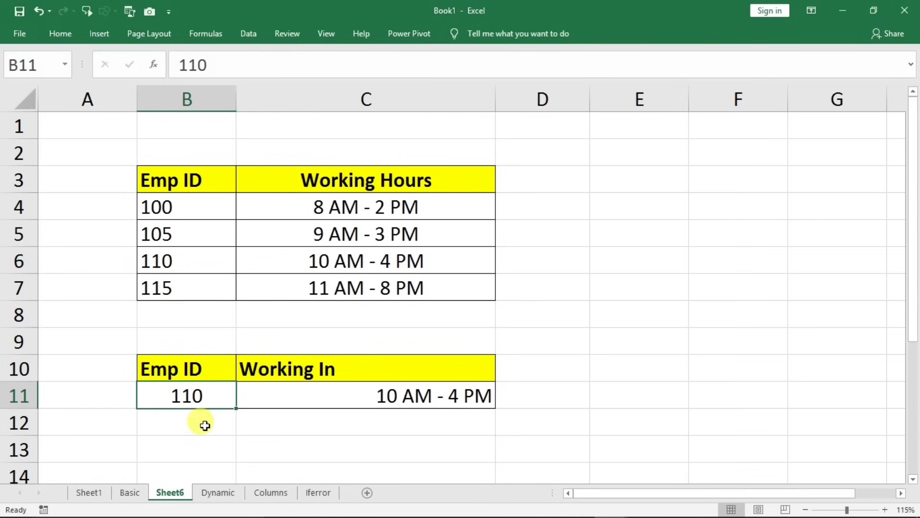
pyautogui.write('112')
pyautogui.click(204, 426)
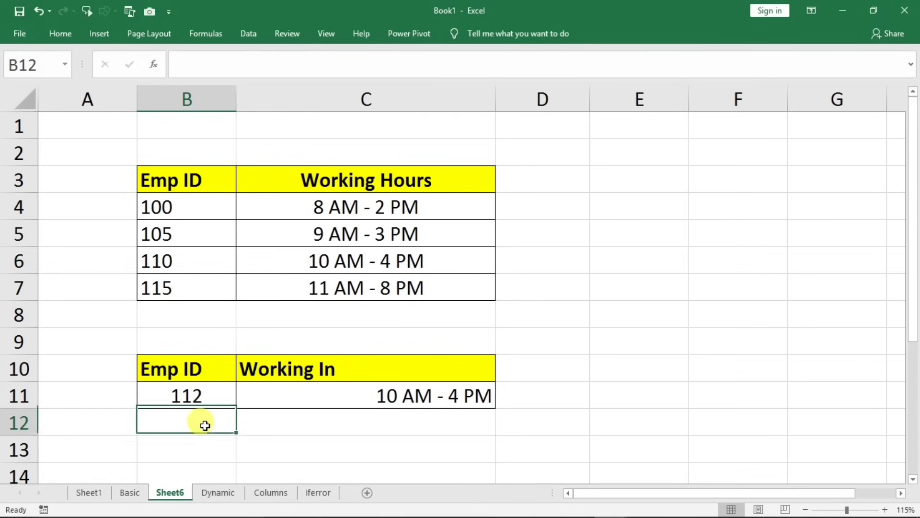
pyautogui.moveTo(193, 268); pyautogui.dragTo(292, 258)
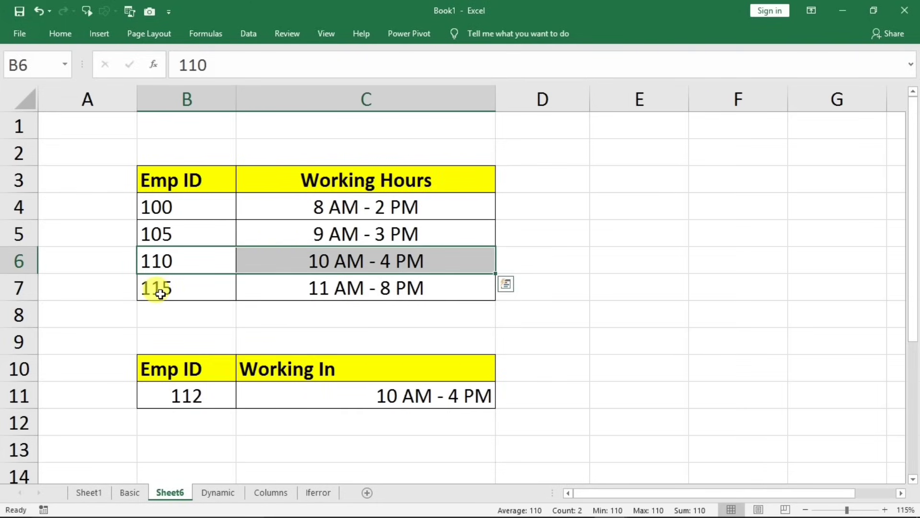
pyautogui.click(312, 289)
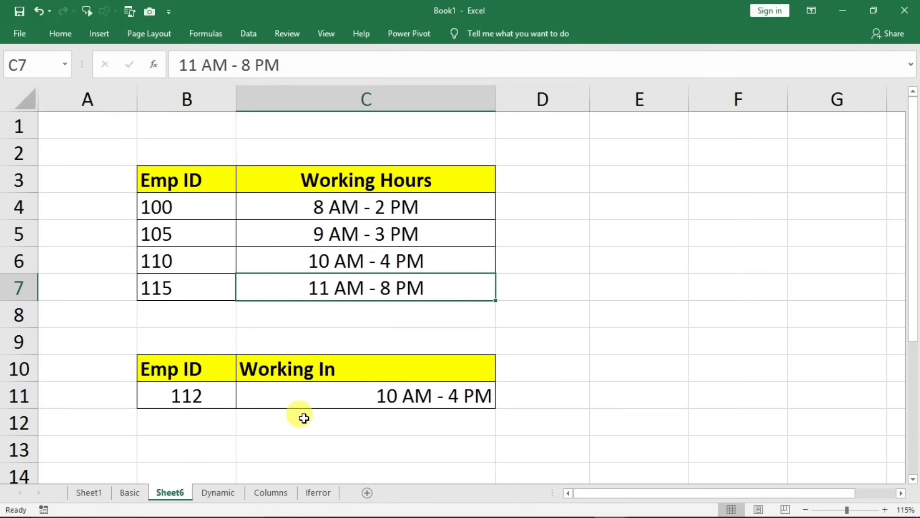
# Go to the Basic sheet and examine the Item ID and Qty columns of the item table and the lookup ID in B3.
pyautogui.click(129, 493)
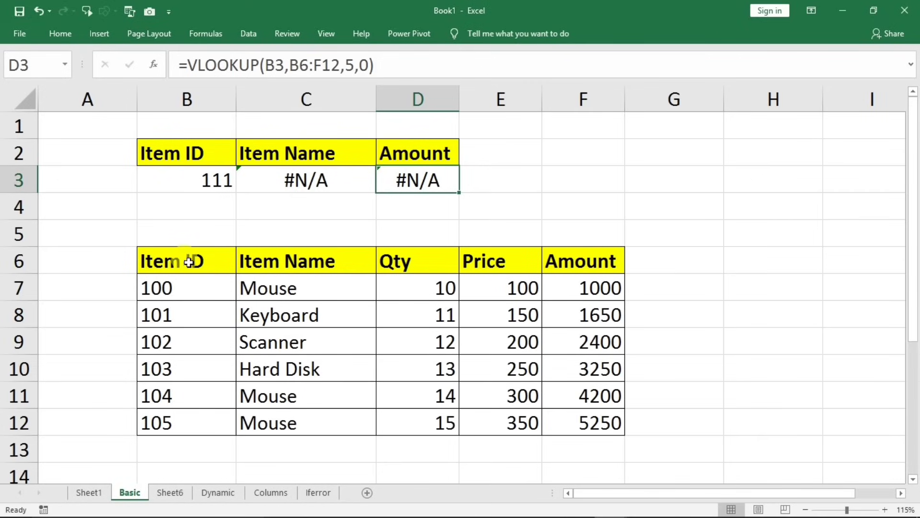
pyautogui.moveTo(189, 259); pyautogui.dragTo(196, 427)
pyautogui.click(177, 337)
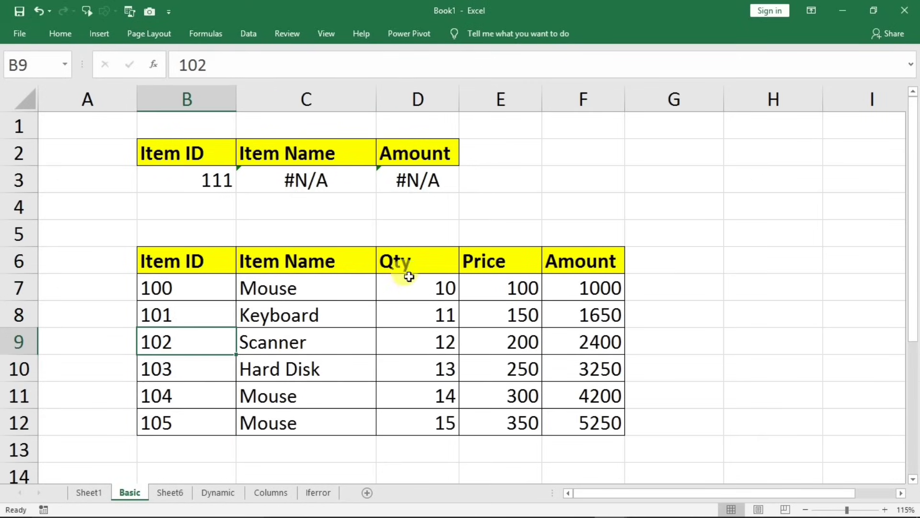
pyautogui.moveTo(390, 261); pyautogui.dragTo(415, 423)
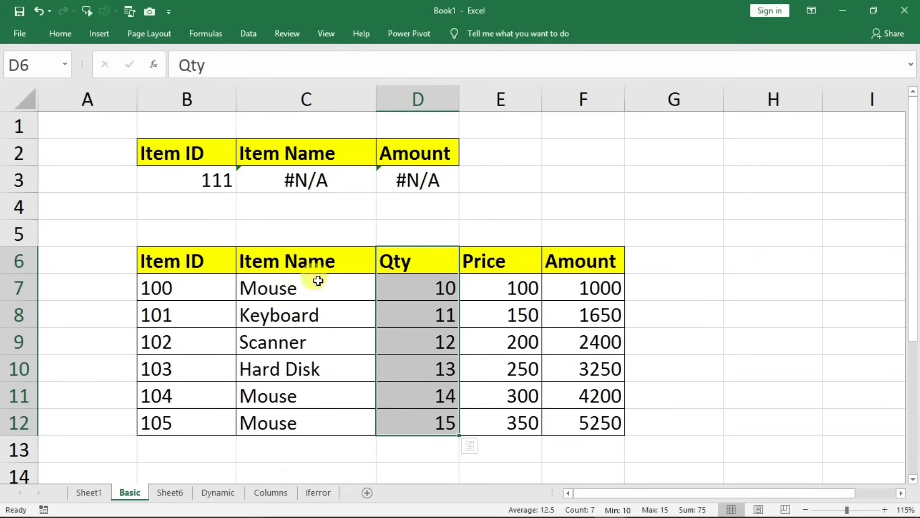
pyautogui.click(174, 179)
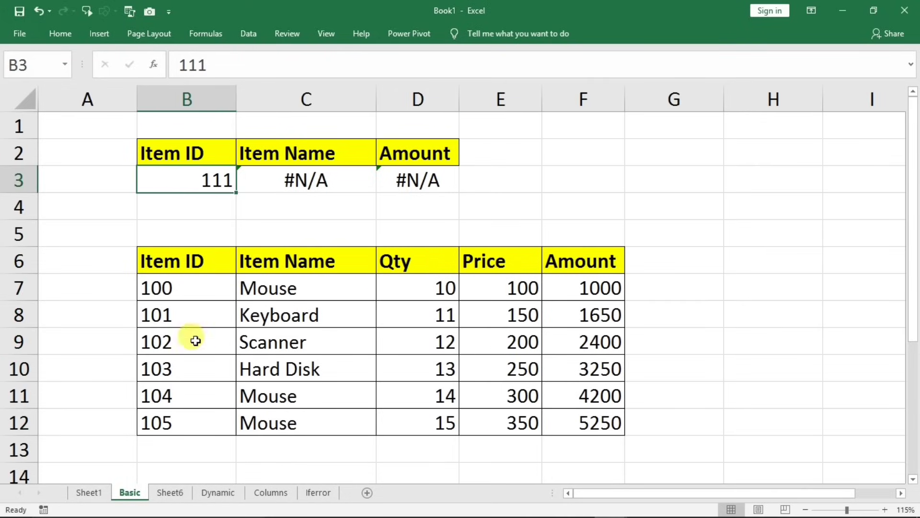
pyautogui.moveTo(166, 264); pyautogui.dragTo(189, 355)
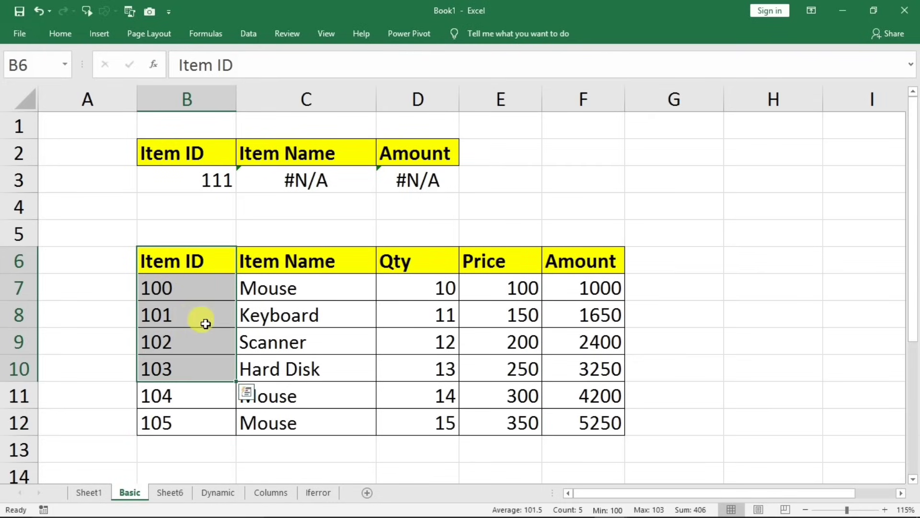
pyautogui.moveTo(205, 323); pyautogui.dragTo(518, 331)
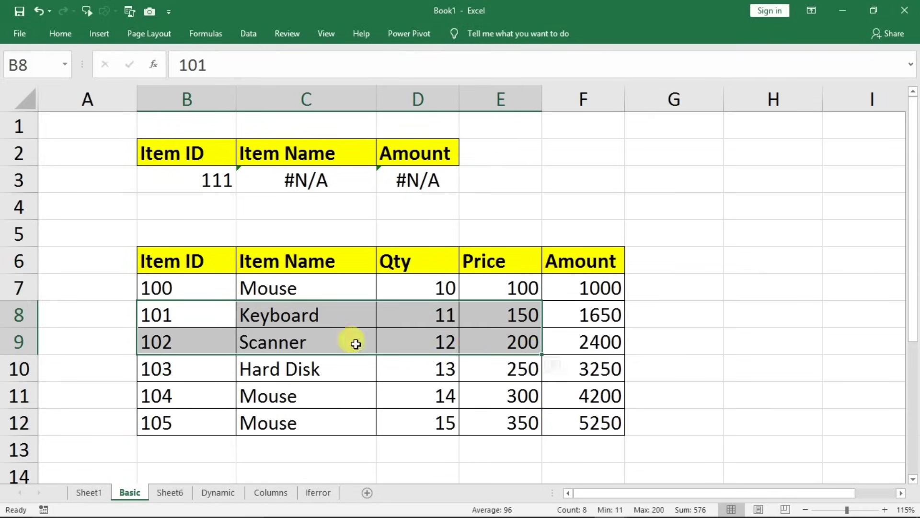
pyautogui.click(276, 330)
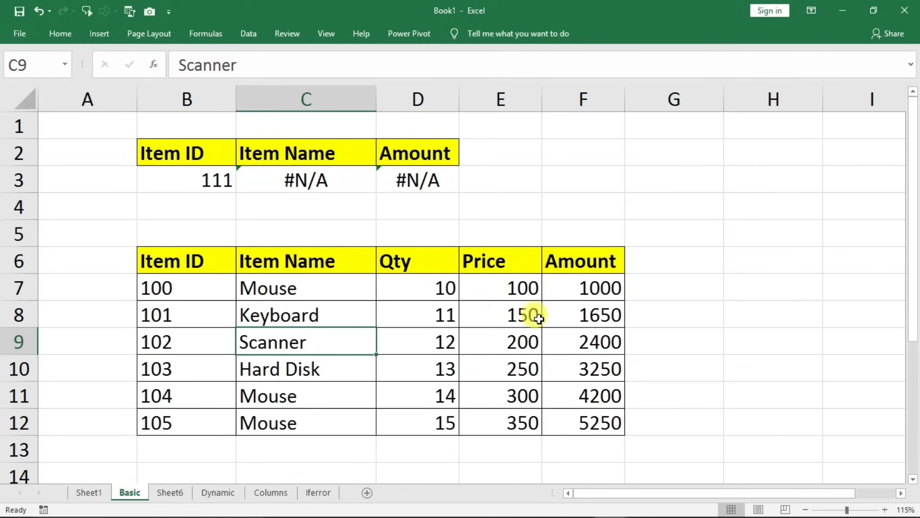
# Copy the table's Item Name header from C6 to F2 and widen column F to fit it.
pyautogui.click(304, 264)
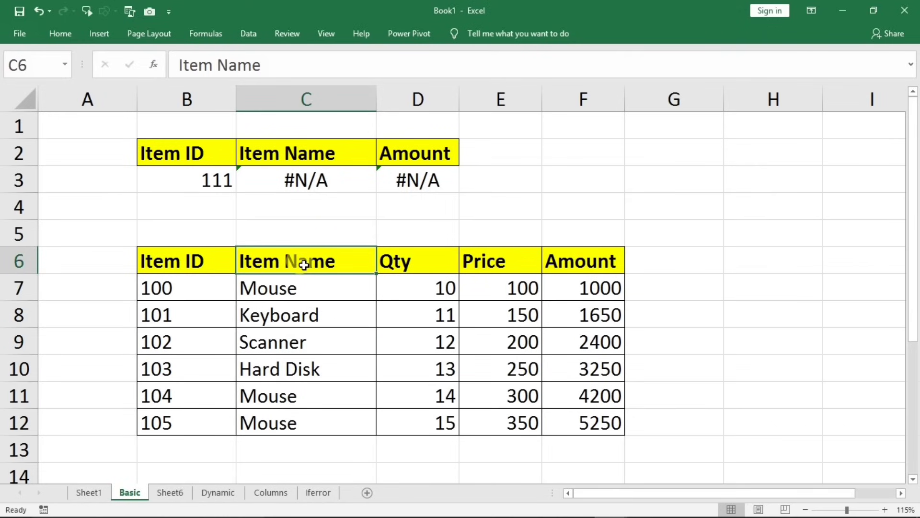
pyautogui.hotkey('ctrl', 'c')
pyautogui.click(559, 153)
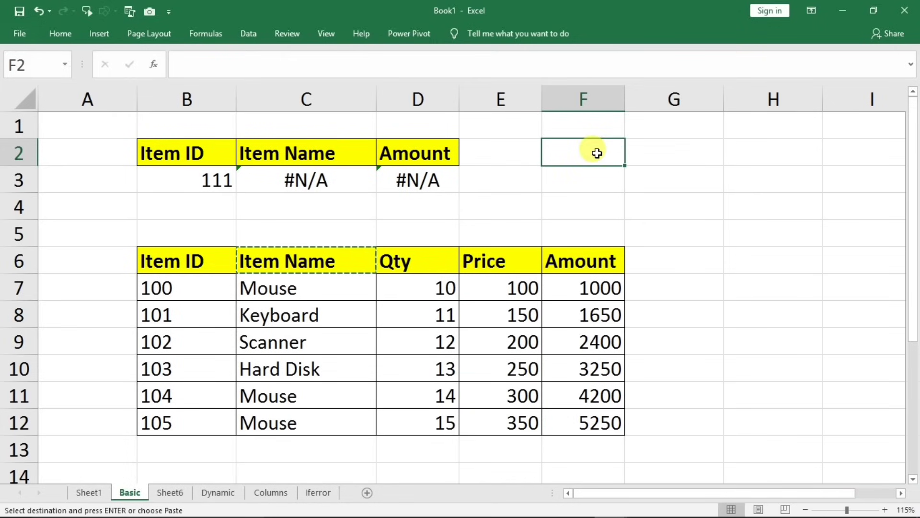
pyautogui.hotkey('ctrl', 'v')
pyautogui.click(647, 154)
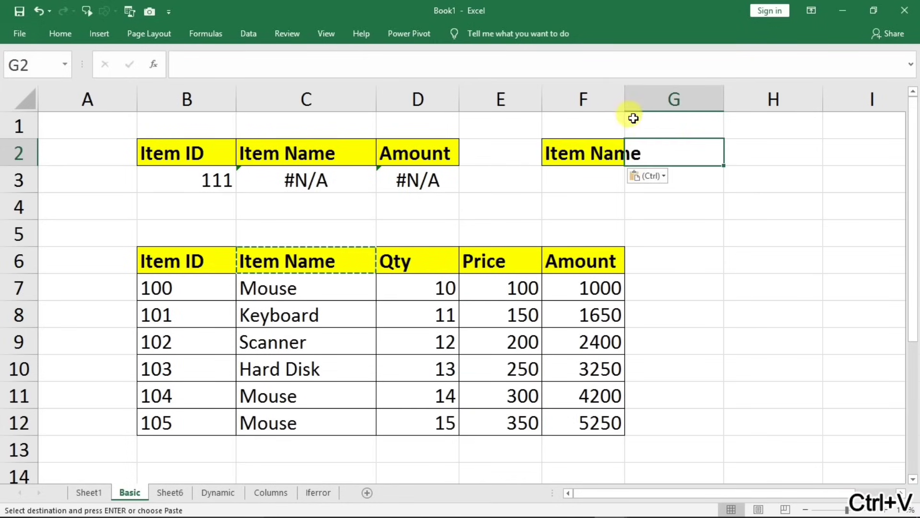
pyautogui.moveTo(626, 109); pyautogui.dragTo(660, 110)
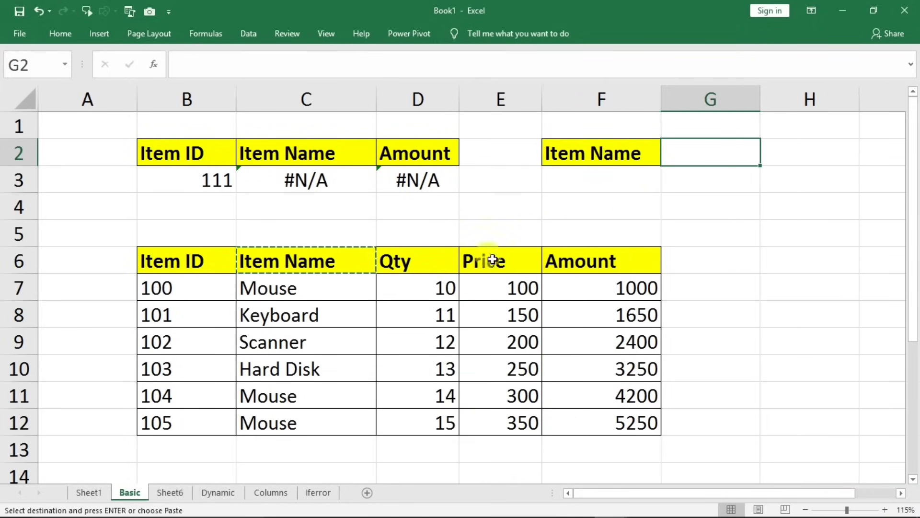
# Copy the table's Amount header from F6 to G2, beside the new Item Name header.
pyautogui.click(583, 179)
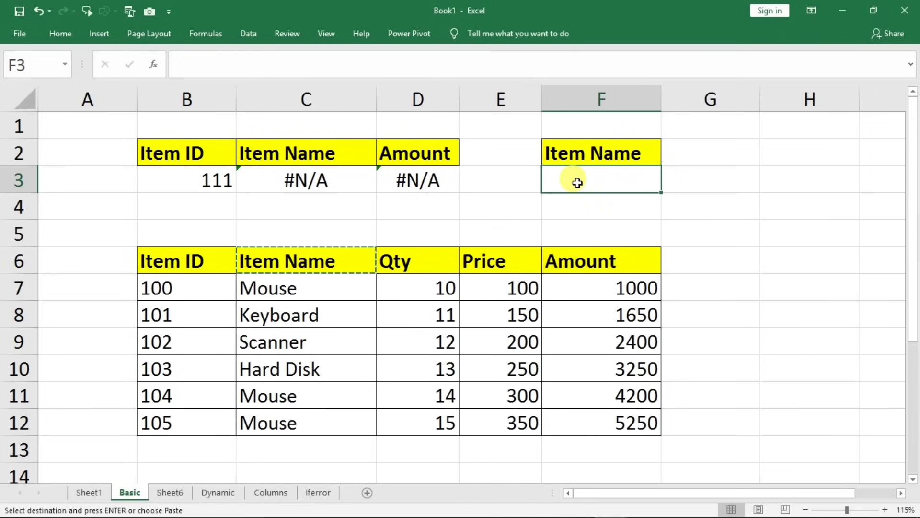
pyautogui.click(698, 154)
pyautogui.click(611, 265)
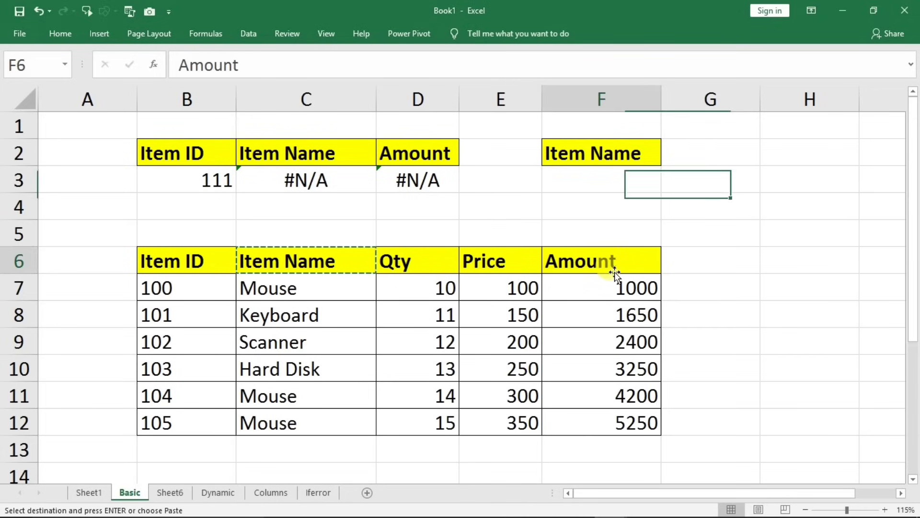
pyautogui.hotkey('ctrl', 'c')
pyautogui.click(689, 161)
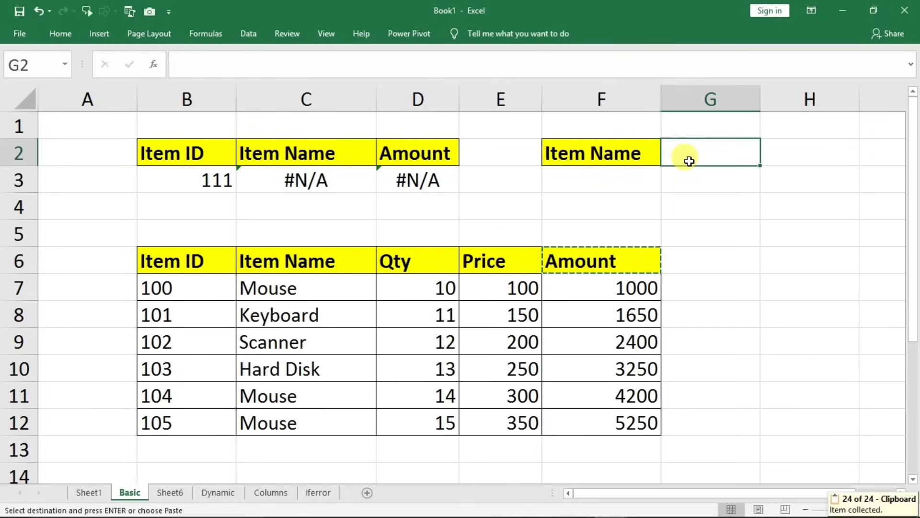
pyautogui.hotkey('ctrl', 'v')
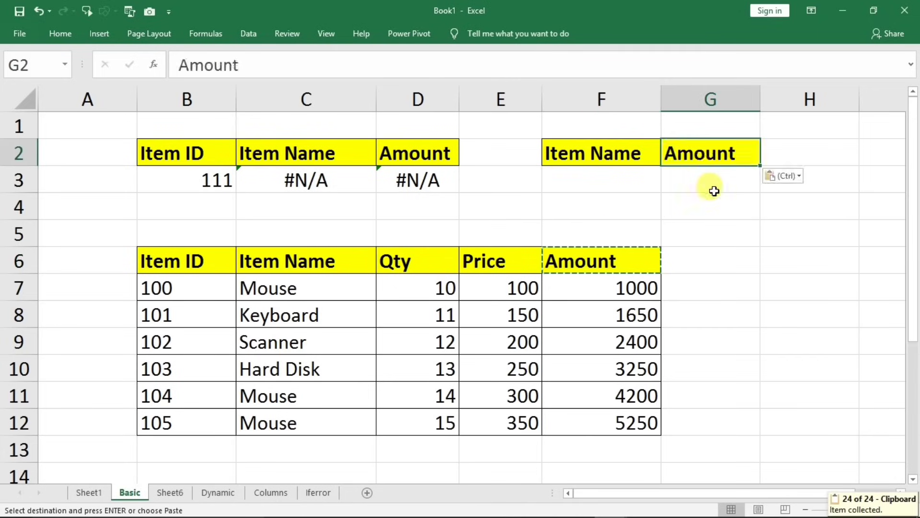
pyautogui.click(684, 181)
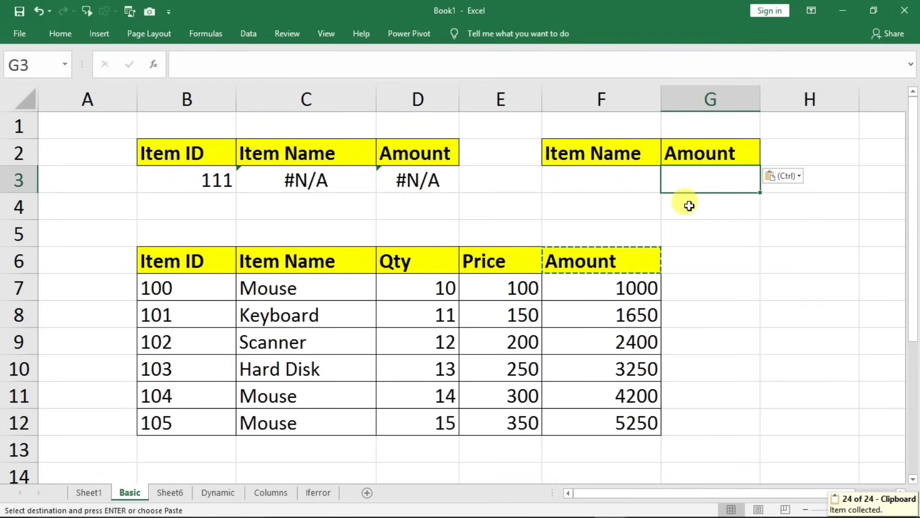
# Enter Mouse as the item name to look up in F3.
pyautogui.click(593, 184)
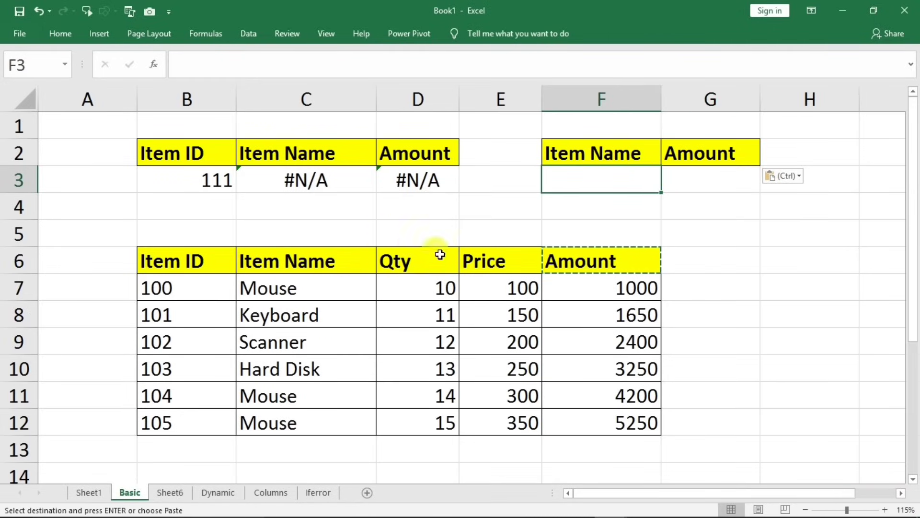
pyautogui.write('Mo')
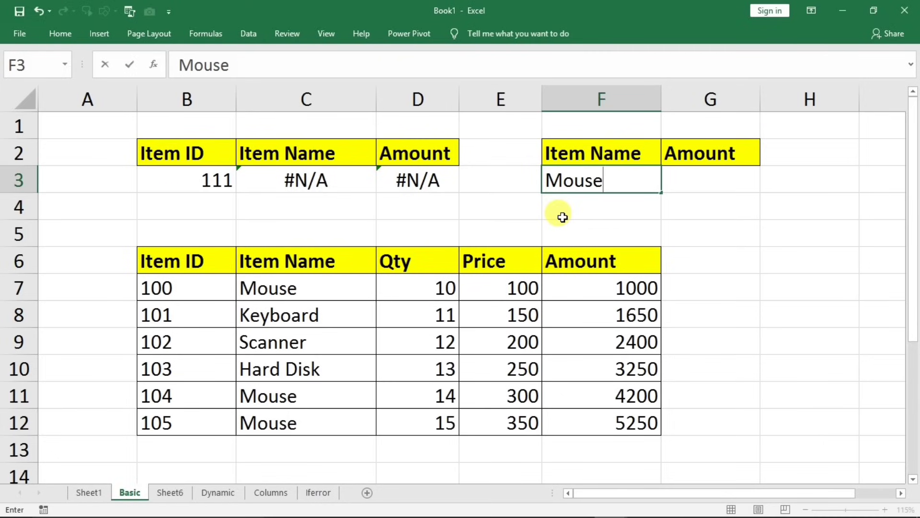
pyautogui.write('use')
# Enter =VLOOKUP(F3,C6:F12,4,0) in G3 to return the amount for the item name in F3 by exact match.
pyautogui.click(705, 174)
pyautogui.write('=')
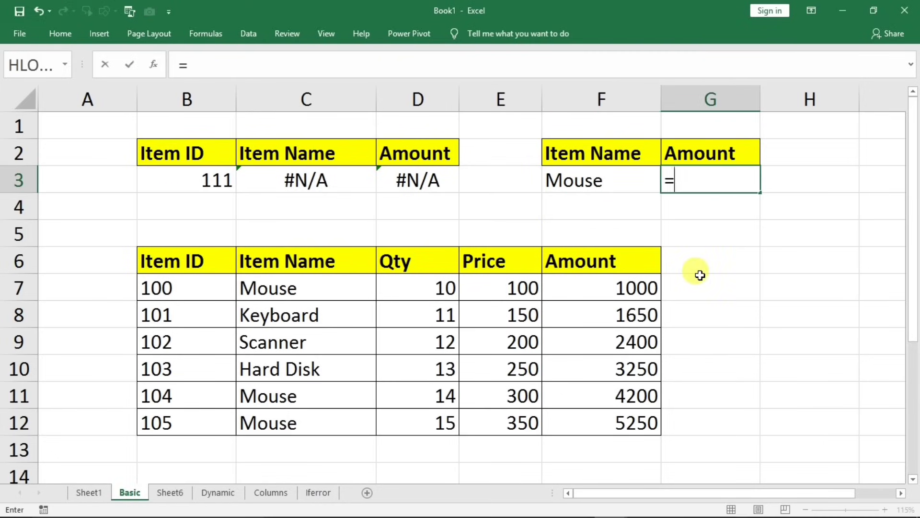
pyautogui.write('vlookup')
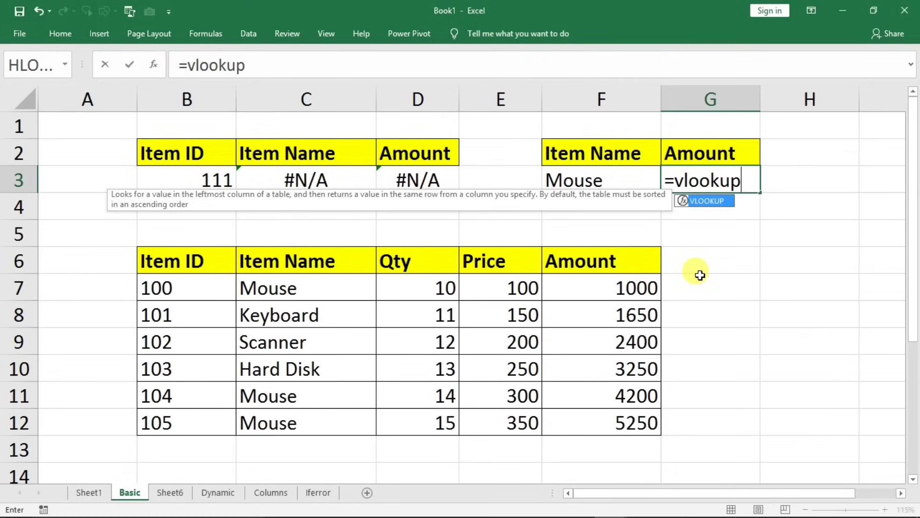
pyautogui.write('(')
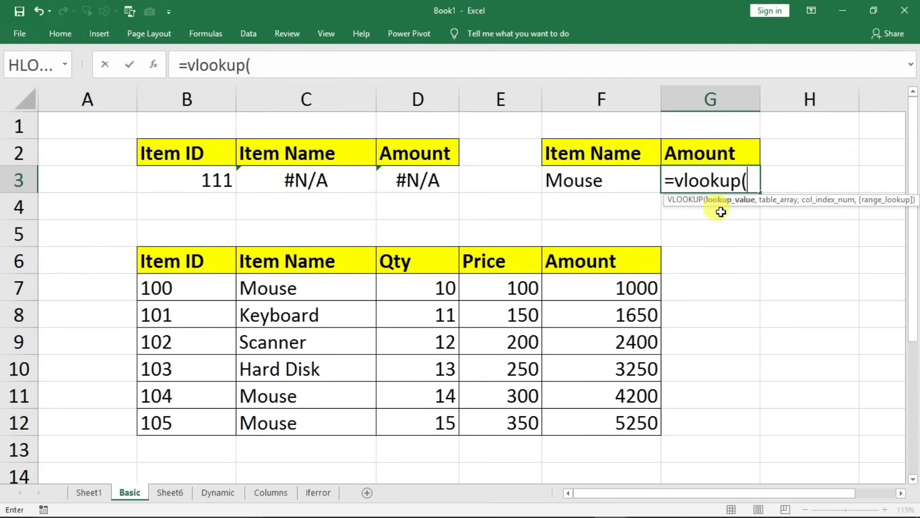
pyautogui.click(605, 187)
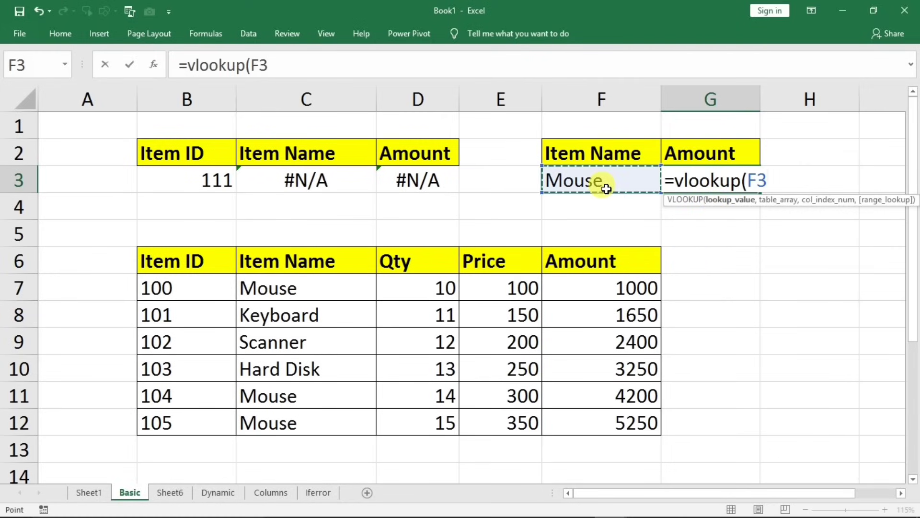
pyautogui.write(',')
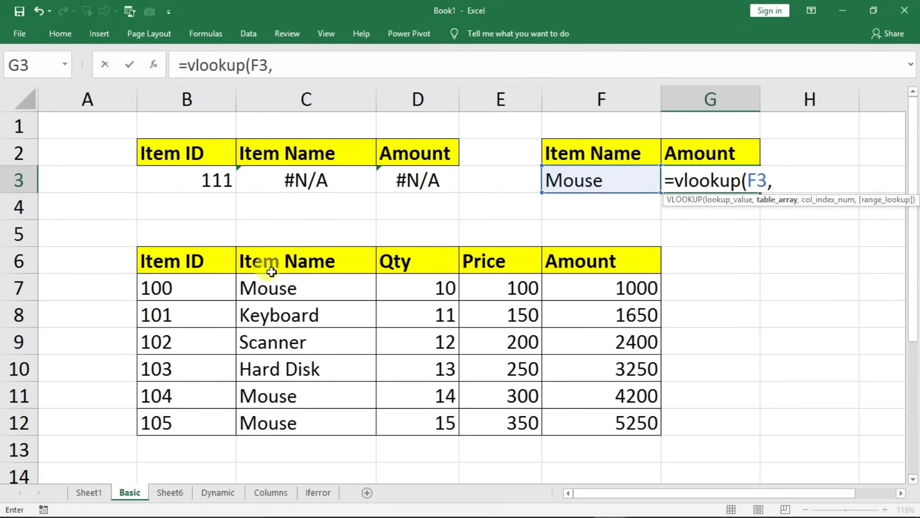
pyautogui.click(309, 263)
pyautogui.moveTo(337, 286); pyautogui.dragTo(616, 422)
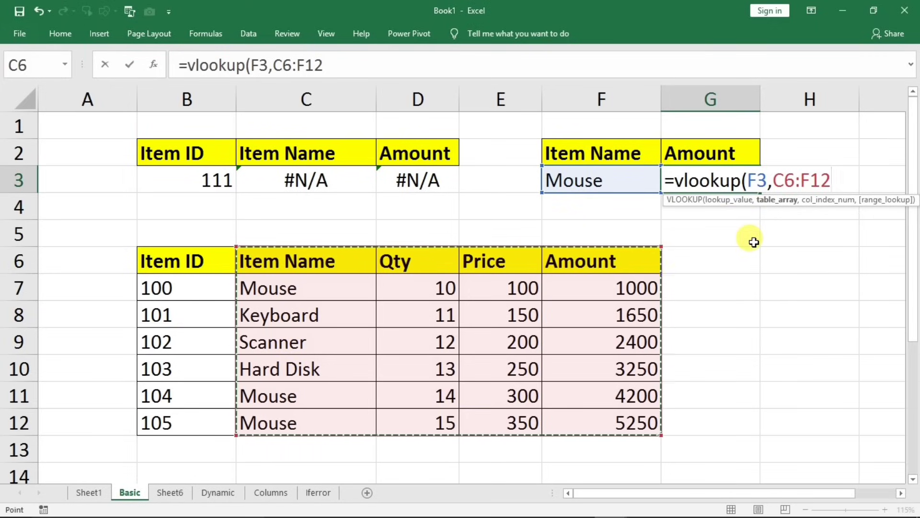
pyautogui.write(',')
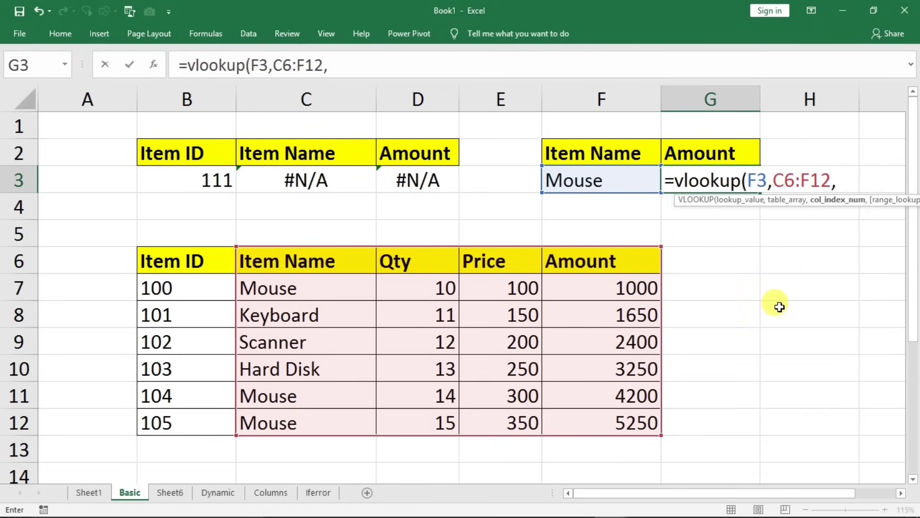
pyautogui.write('4,0')
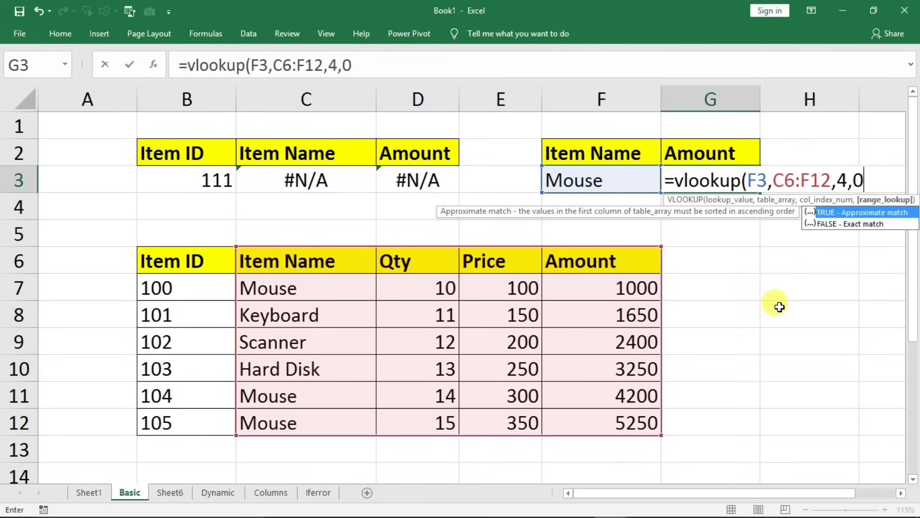
pyautogui.press('Return')
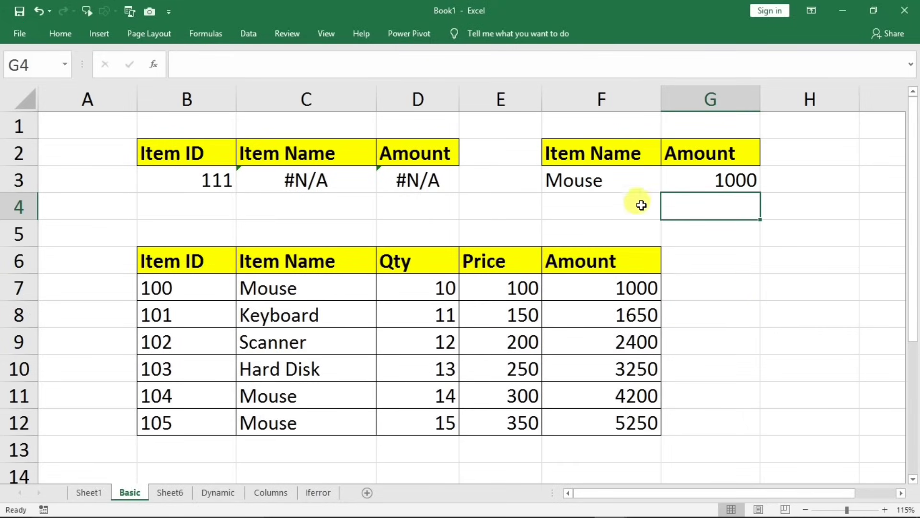
# Compare the amount looked up in G3 with the Mouse entries in rows 7, 11 and 12 of the item table.
pyautogui.click(618, 179)
pyautogui.click(685, 187)
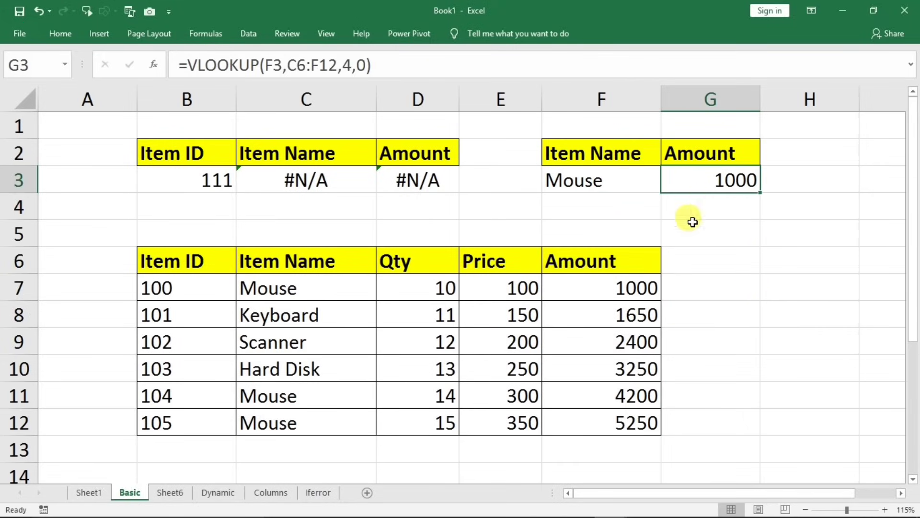
pyautogui.moveTo(304, 267); pyautogui.dragTo(590, 288)
pyautogui.click(589, 288)
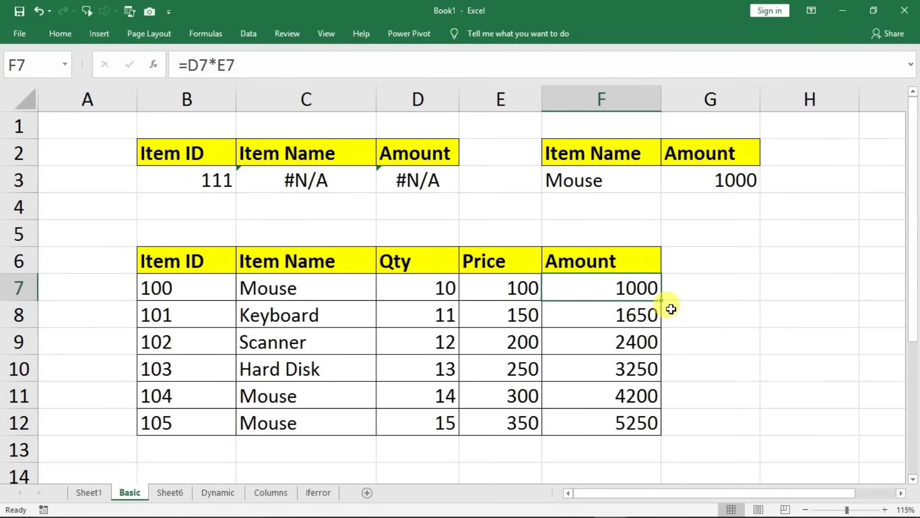
pyautogui.click(620, 188)
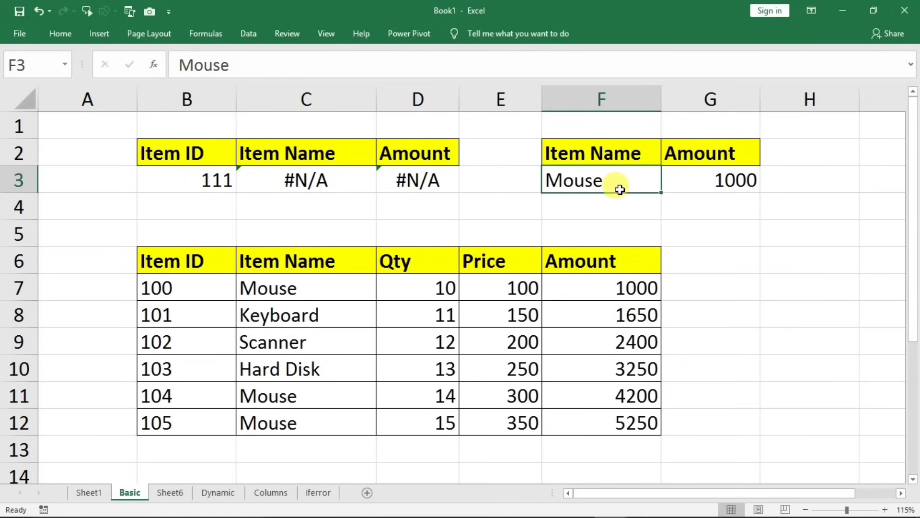
pyautogui.click(341, 346)
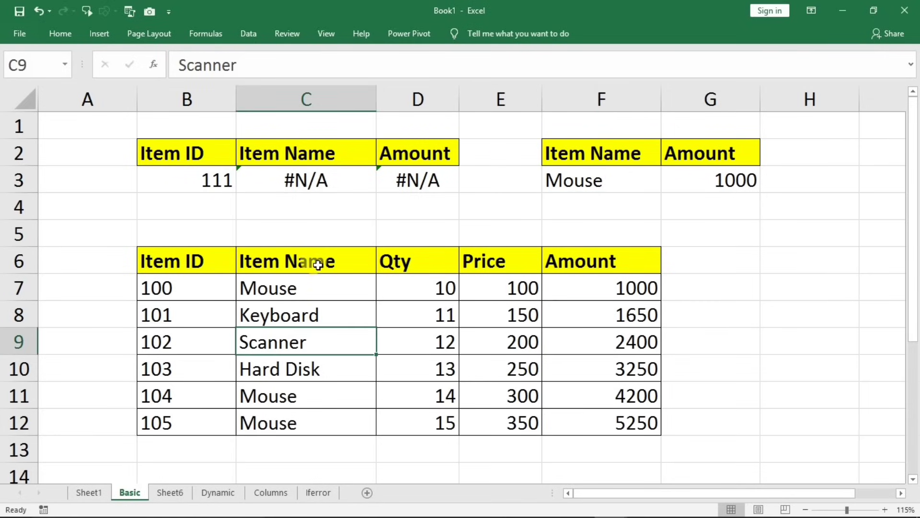
pyautogui.moveTo(312, 261); pyautogui.dragTo(563, 286)
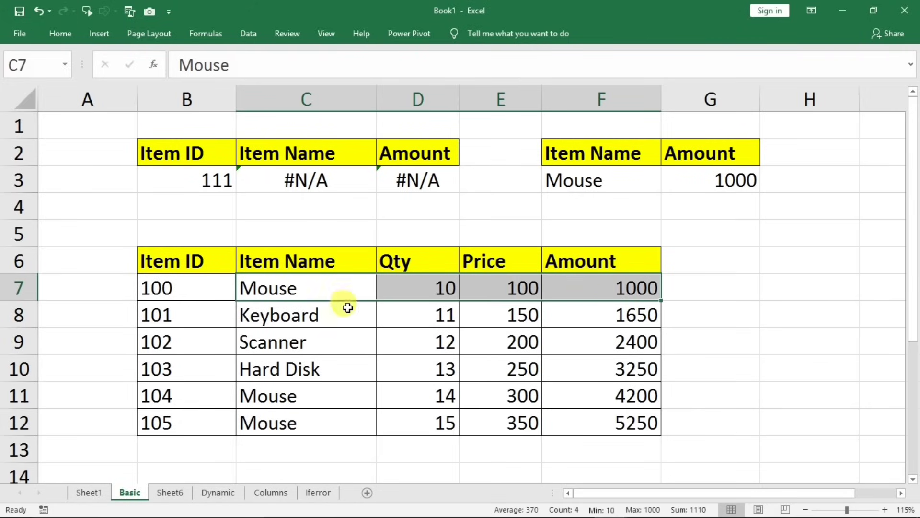
pyautogui.click(305, 402)
pyautogui.moveTo(306, 422); pyautogui.dragTo(307, 420)
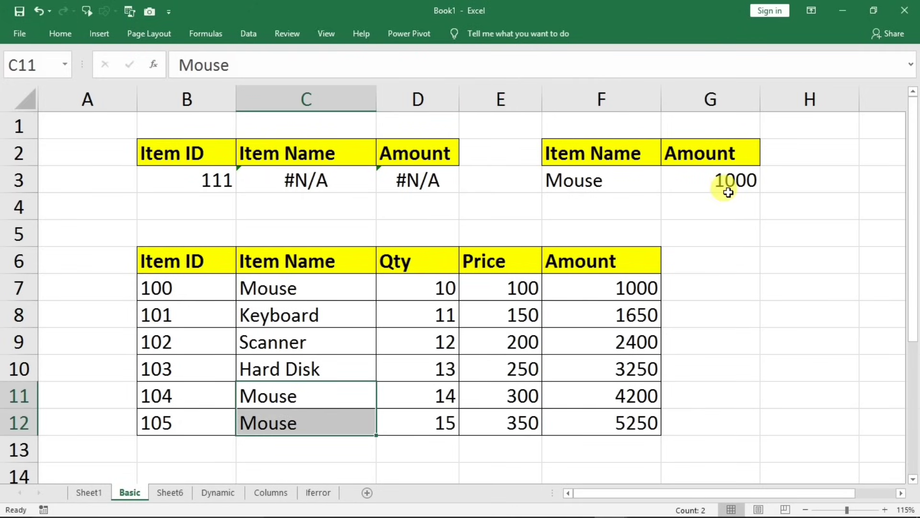
pyautogui.click(597, 184)
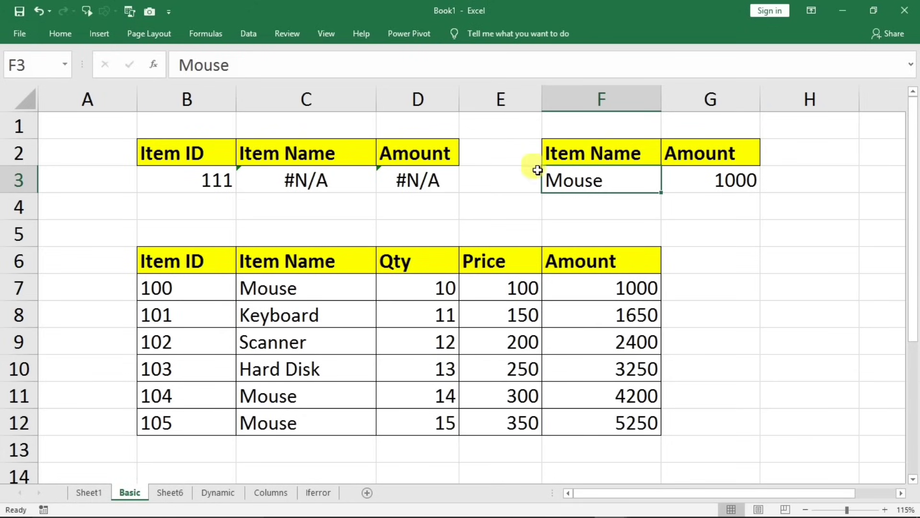
# Set the lookup Item ID in B3 to 101.
pyautogui.click(353, 177)
pyautogui.click(233, 185)
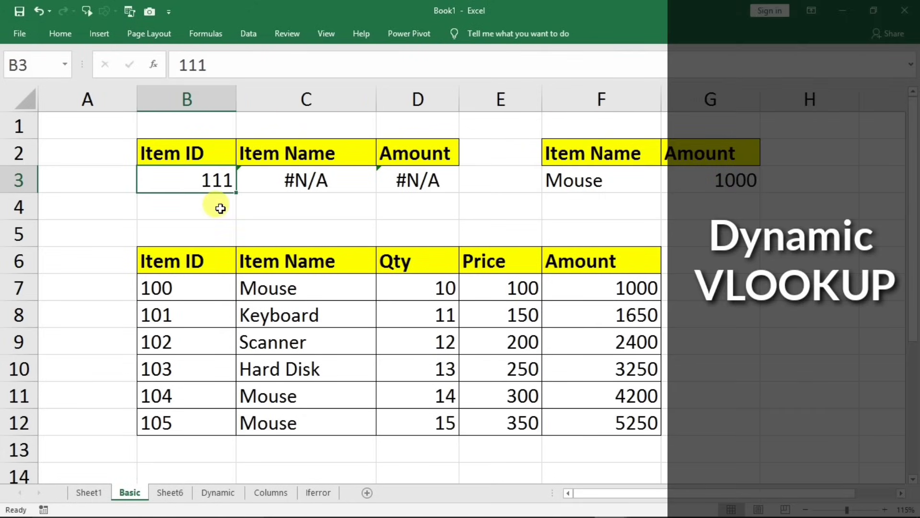
pyautogui.write('101')
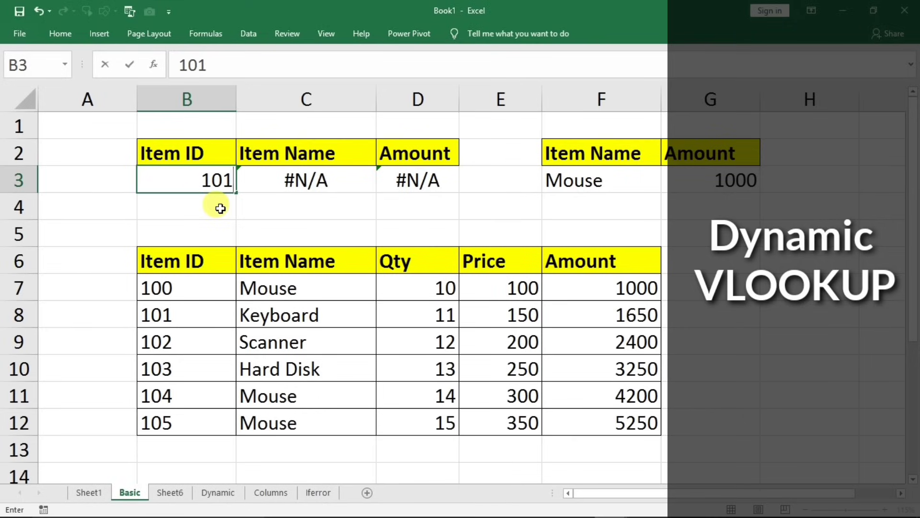
pyautogui.press('Return')
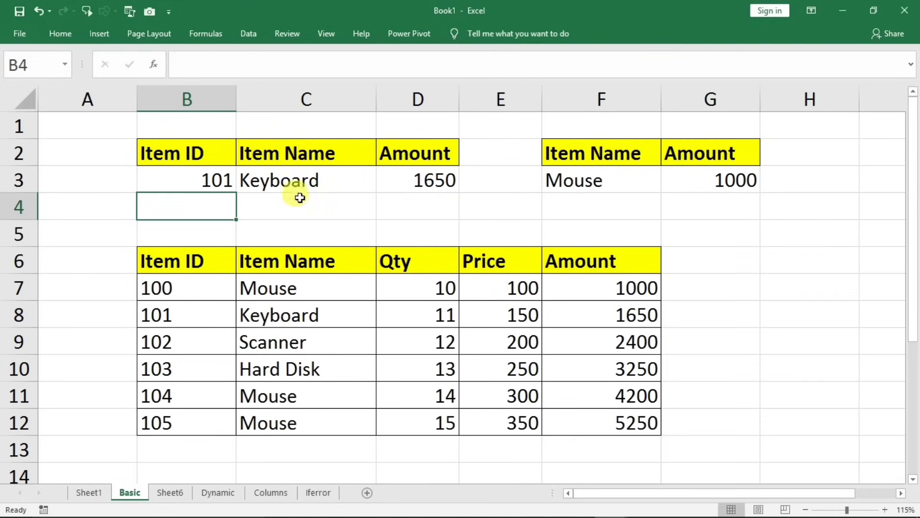
pyautogui.click(213, 182)
# Add a record in row 13 of the item table with Item ID 106, item name Mouse, quantity 33 and price 120.
pyautogui.click(194, 444)
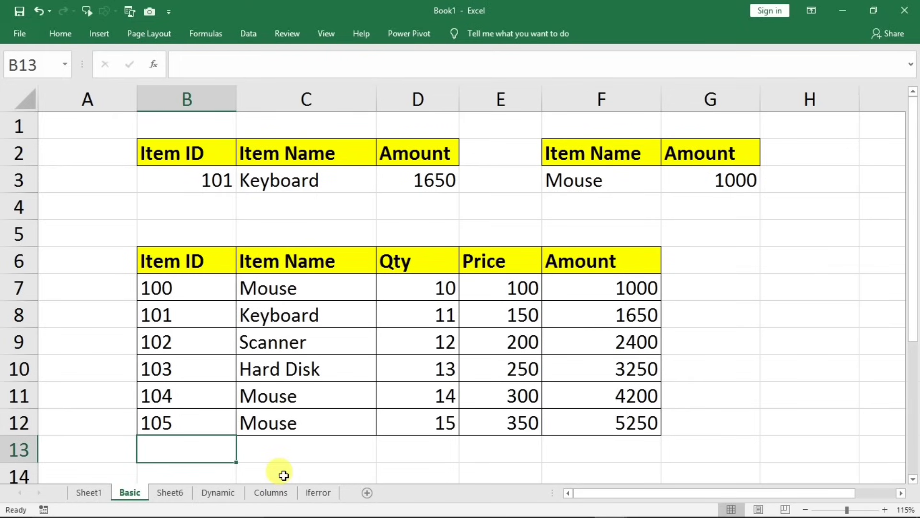
pyautogui.write('10')
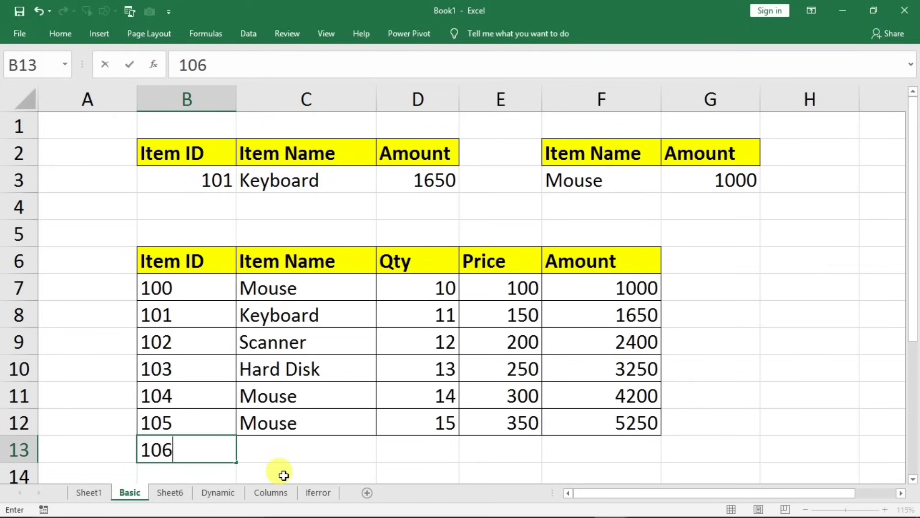
pyautogui.write('6')
pyautogui.press('Tab')
pyautogui.write('mouse')
pyautogui.press('Tab')
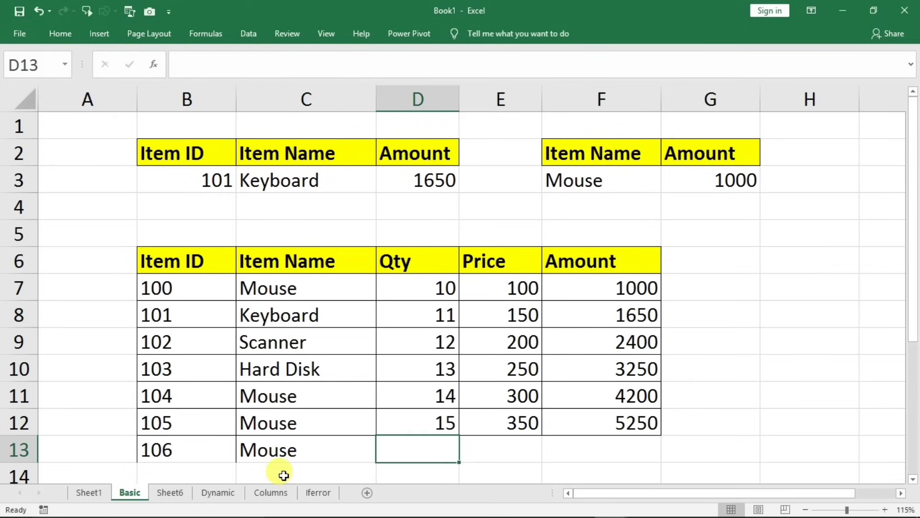
pyautogui.write('33')
pyautogui.press('Tab')
pyautogui.write('12')
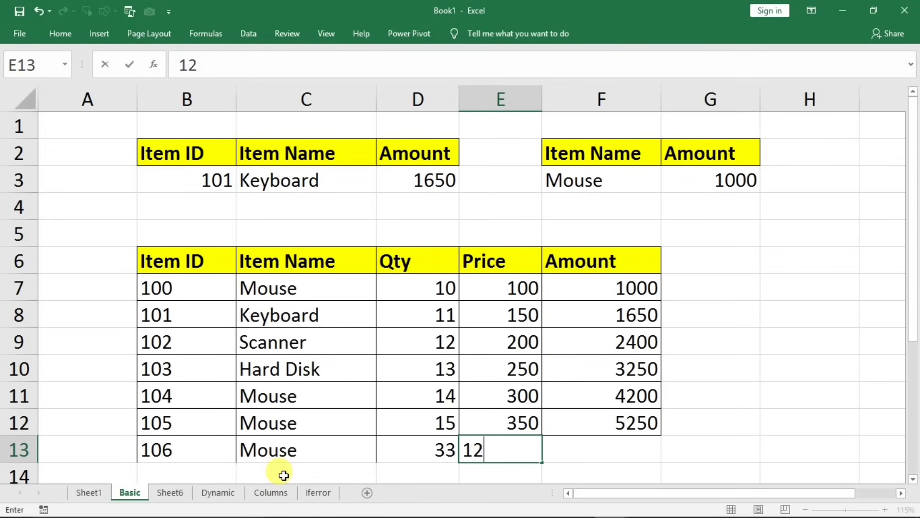
pyautogui.write('0')
pyautogui.press('Tab')
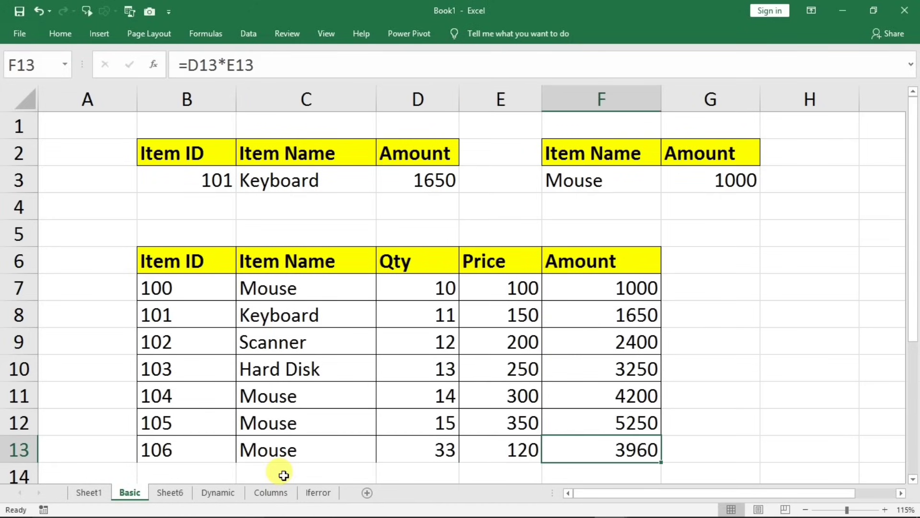
# Set the lookup Item ID in B3 to 106 and check the table range in C3's VLOOKUP against the new row 13.
pyautogui.click(196, 448)
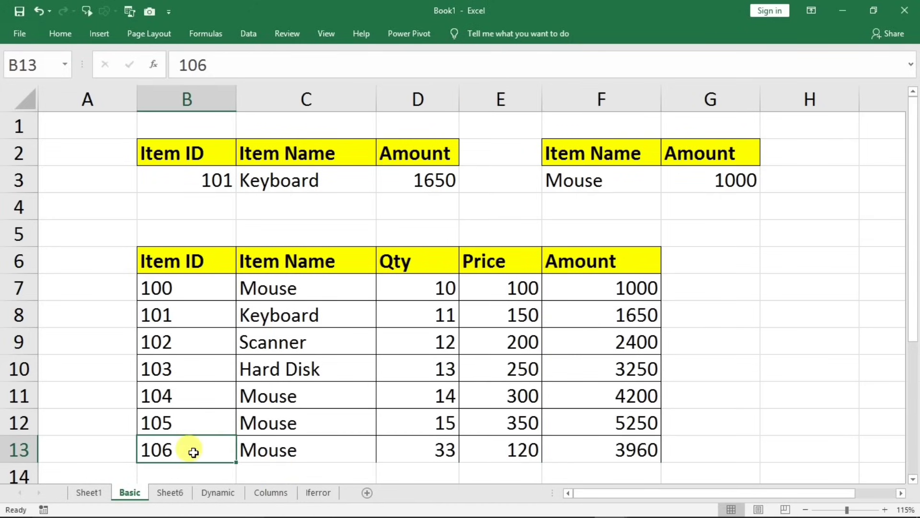
pyautogui.click(200, 186)
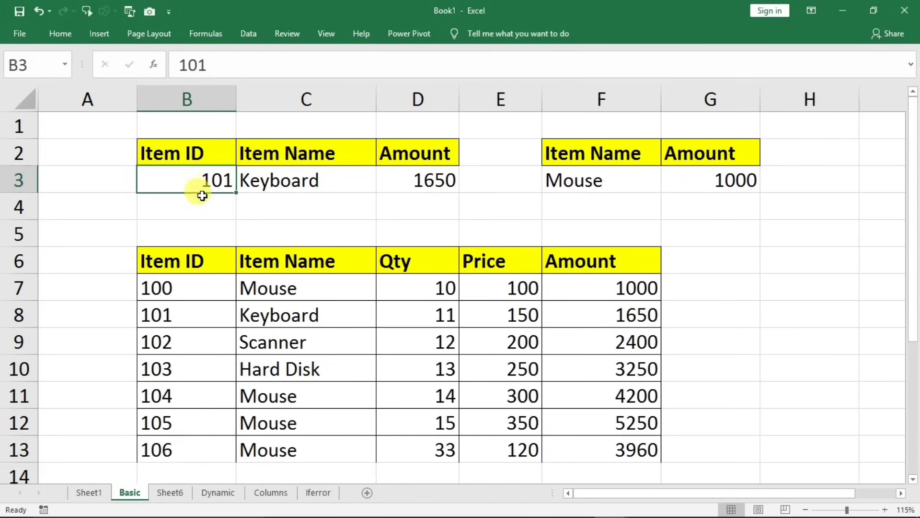
pyautogui.write('10')
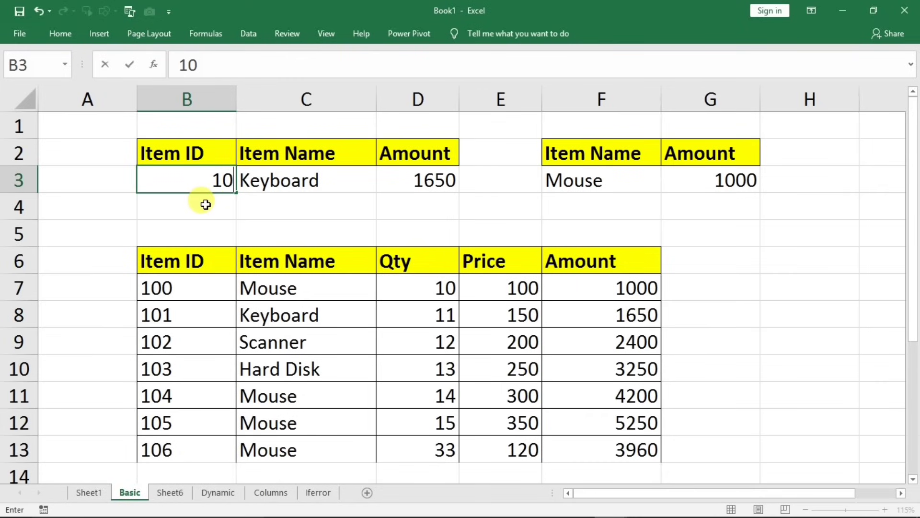
pyautogui.write('6')
pyautogui.press('Return')
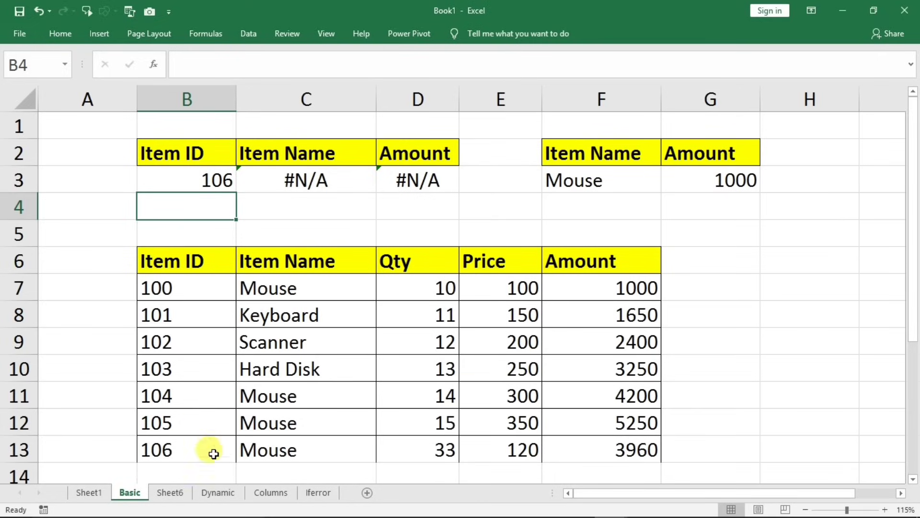
pyautogui.moveTo(154, 447); pyautogui.dragTo(580, 453)
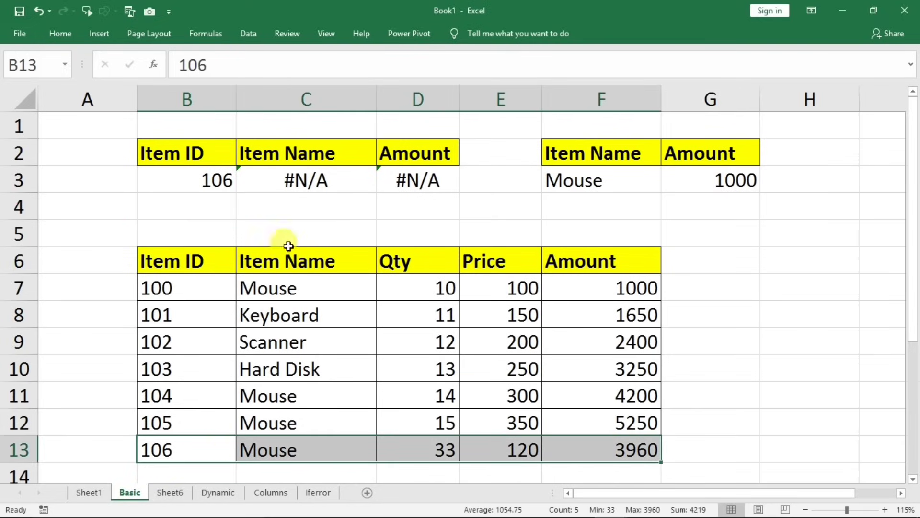
pyautogui.doubleClick(312, 184)
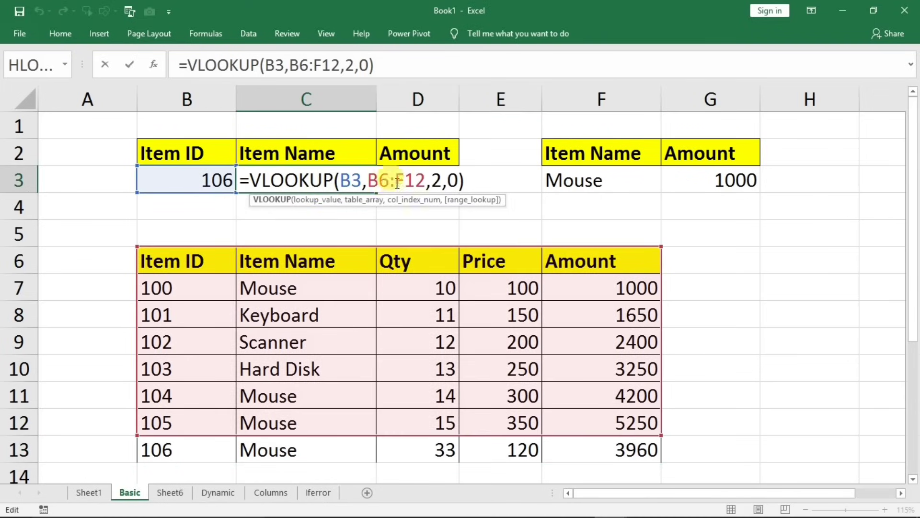
pyautogui.moveTo(429, 183); pyautogui.dragTo(379, 180)
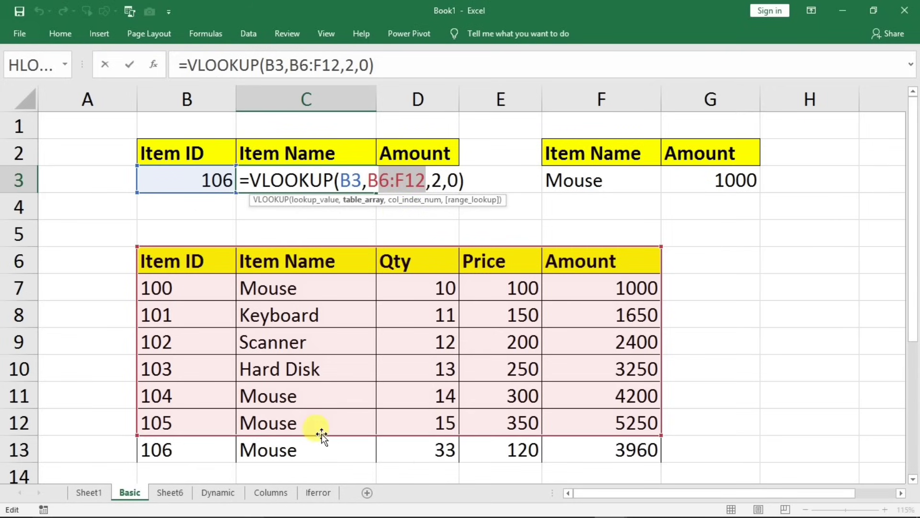
pyautogui.moveTo(164, 261); pyautogui.dragTo(499, 421)
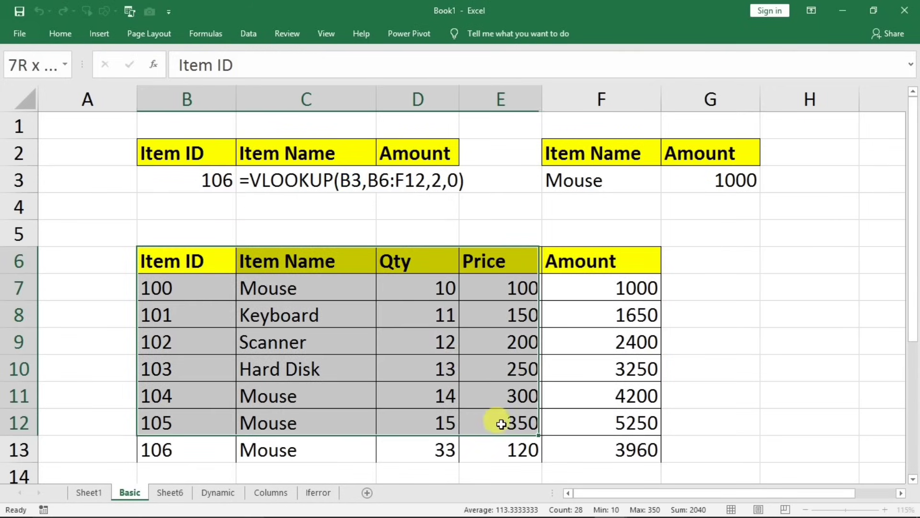
# Replace the table range in C3's VLOOKUP with B6:F13, giving =VLOOKUP(B3,B6:F13,2,0), and check the formula against row 13.
pyautogui.doubleClick(312, 180)
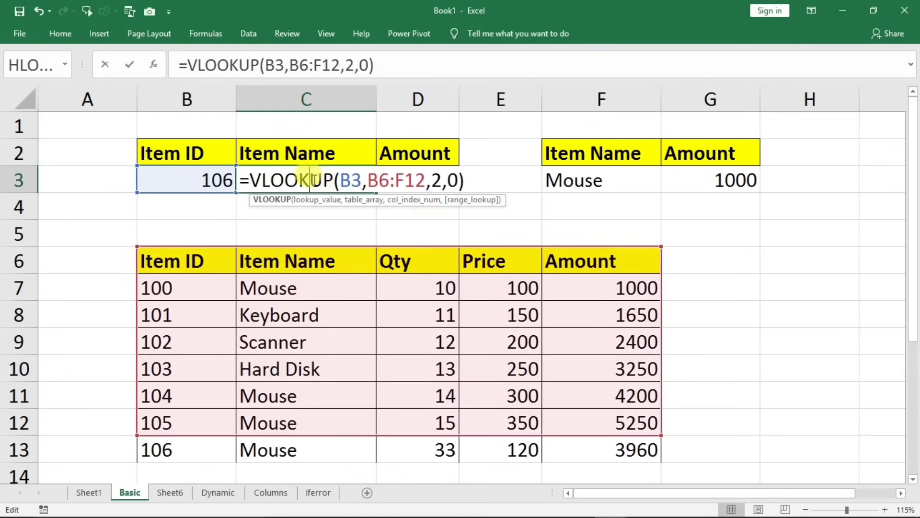
pyautogui.click(422, 183)
pyautogui.press('BackSpace')
pyautogui.press('BackSpace')
pyautogui.press('BackSpace')
pyautogui.press('BackSpace')
pyautogui.press('BackSpace')
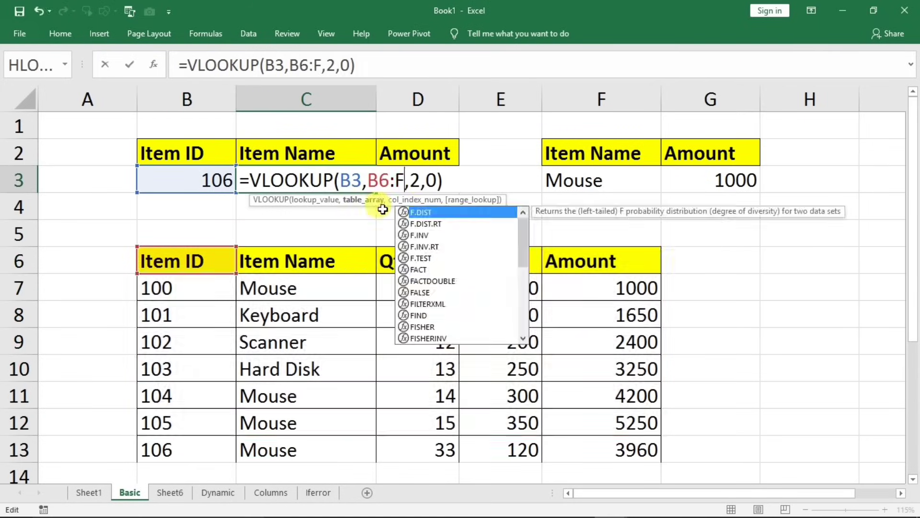
pyautogui.press('BackSpace')
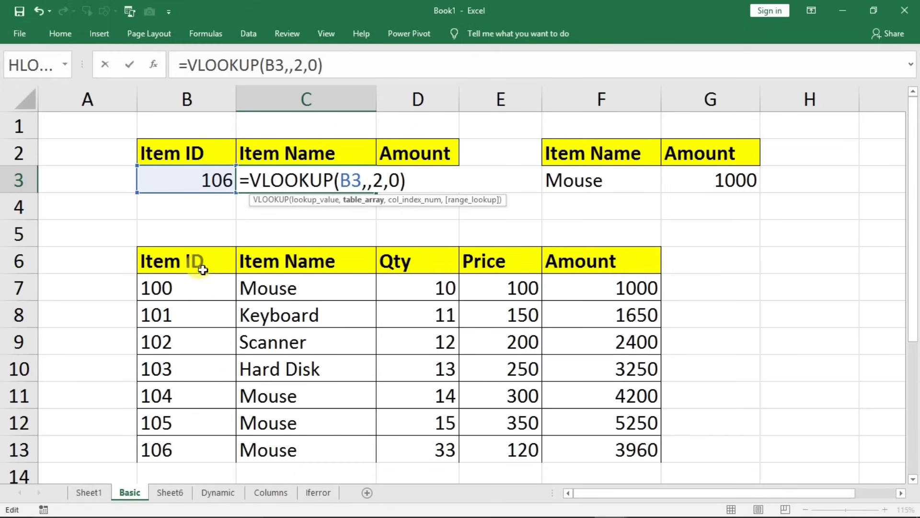
pyautogui.moveTo(201, 263); pyautogui.dragTo(588, 441)
pyautogui.press('Return')
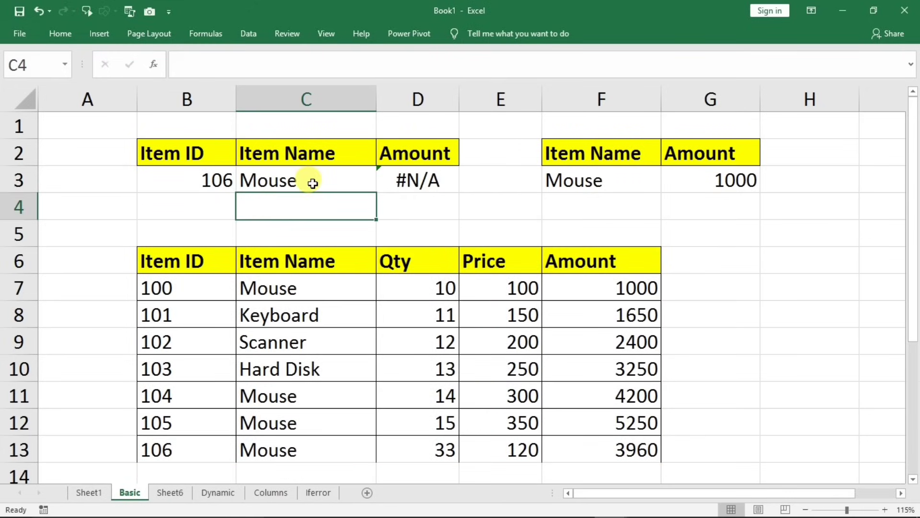
pyautogui.click(295, 182)
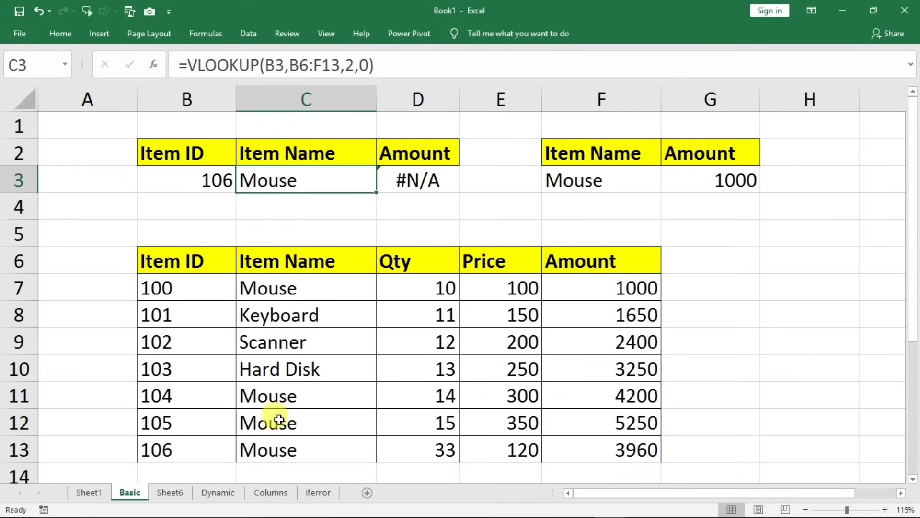
pyautogui.click(181, 454)
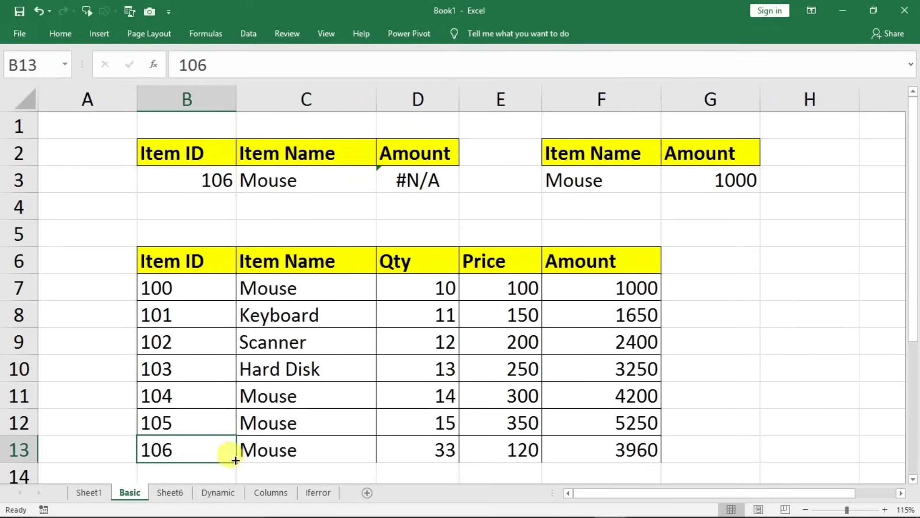
pyautogui.click(305, 460)
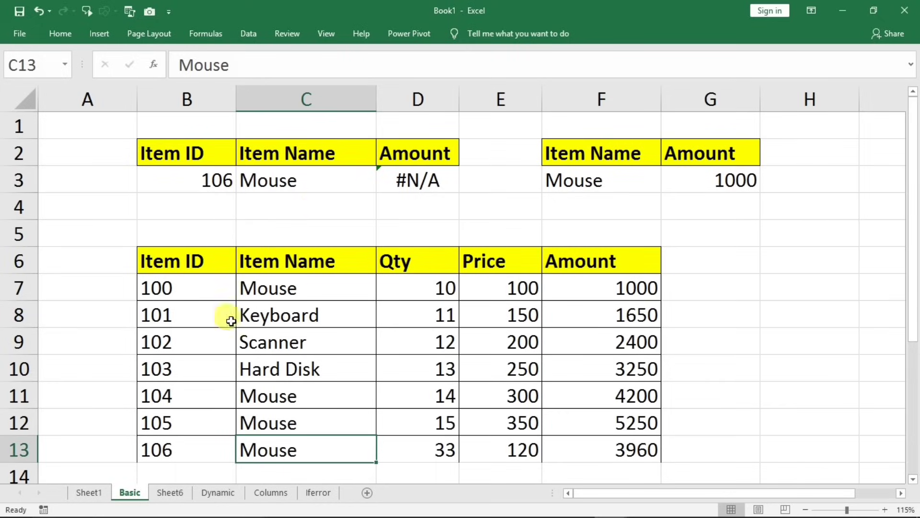
# On the Dynamic sheet, convert the item range B6:F12 into a table with headers.
pyautogui.click(181, 493)
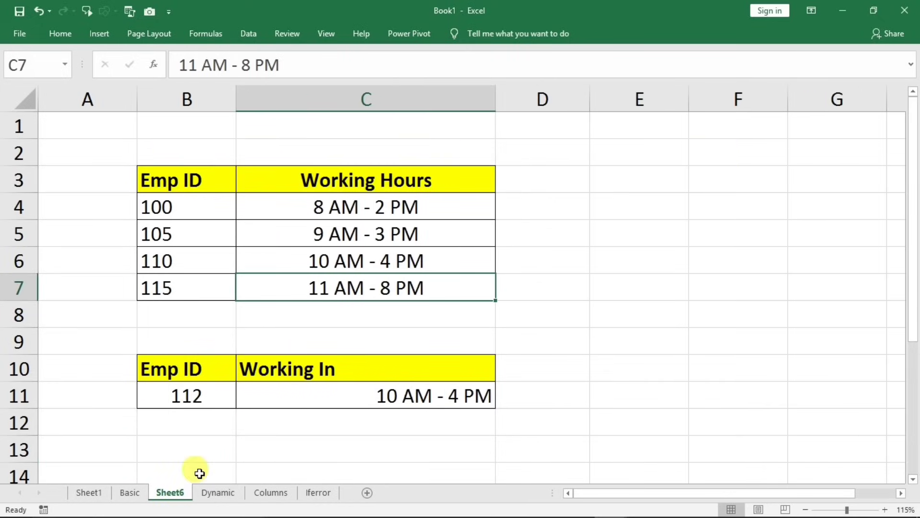
pyautogui.click(223, 493)
pyautogui.click(364, 351)
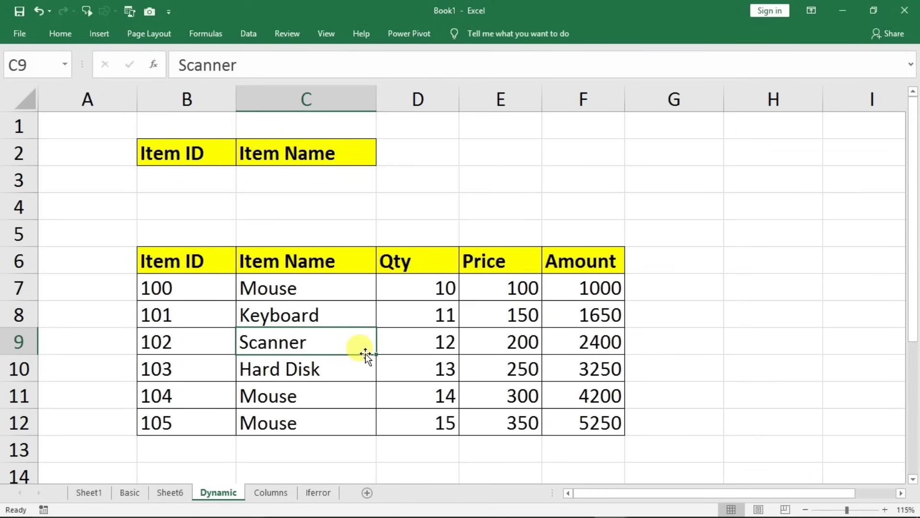
pyautogui.click(209, 302)
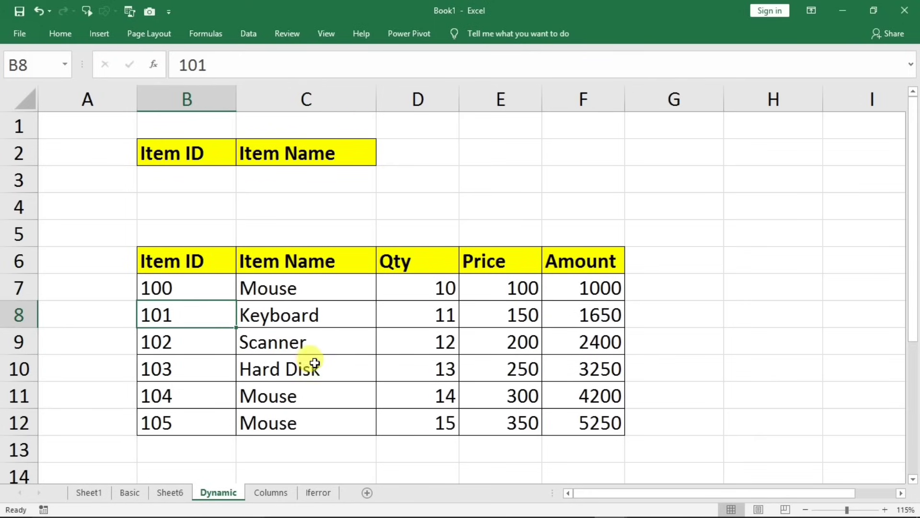
pyautogui.click(312, 294)
pyautogui.click(335, 341)
pyautogui.hotkey('ctrl', 'a')
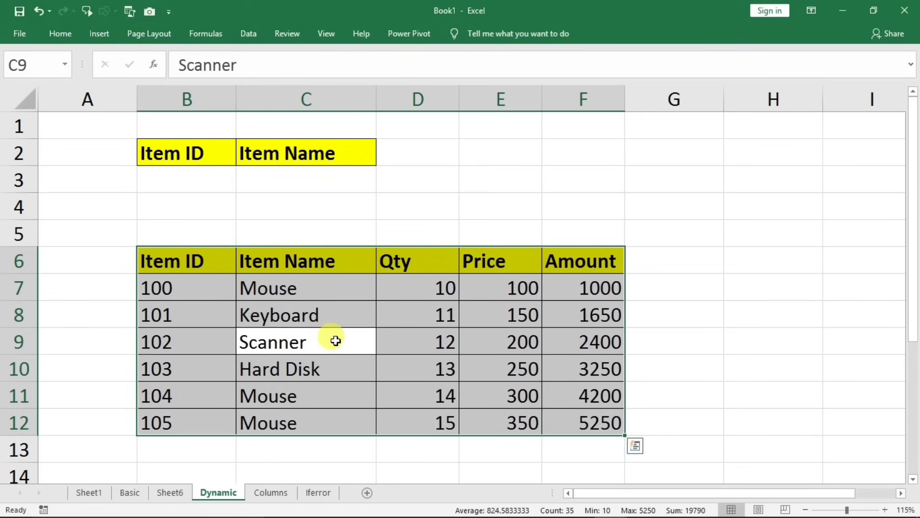
pyautogui.hotkey('ctrl', 't')
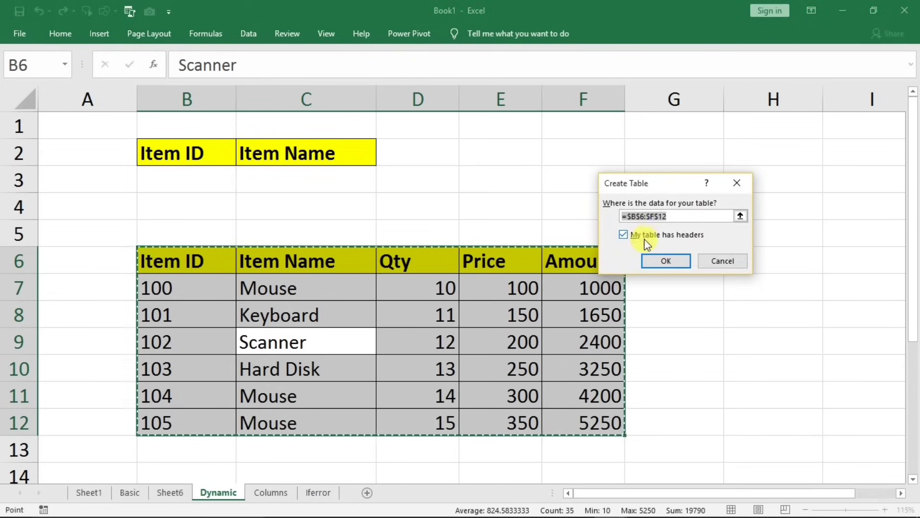
pyautogui.click(666, 261)
# Give the item table the plain black light style next to the style-less option and turn off its banded rows.
pyautogui.click(332, 320)
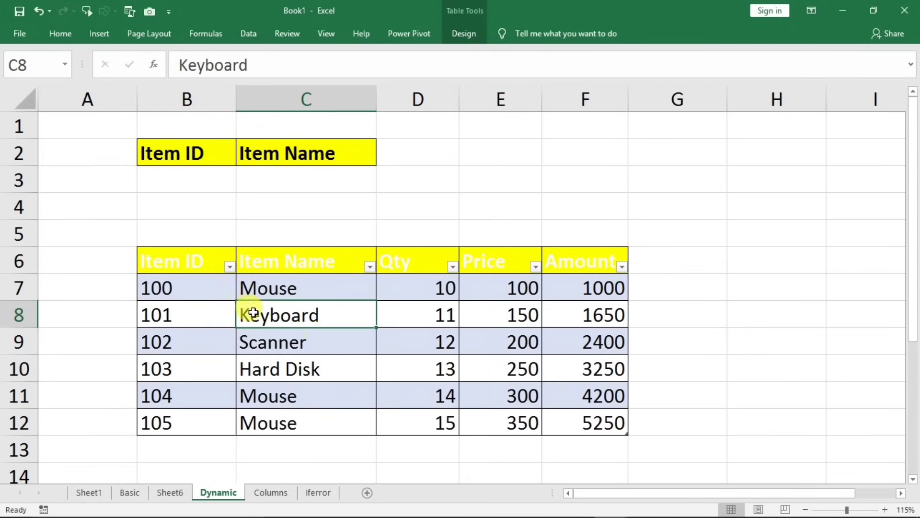
pyautogui.click(307, 341)
pyautogui.click(307, 368)
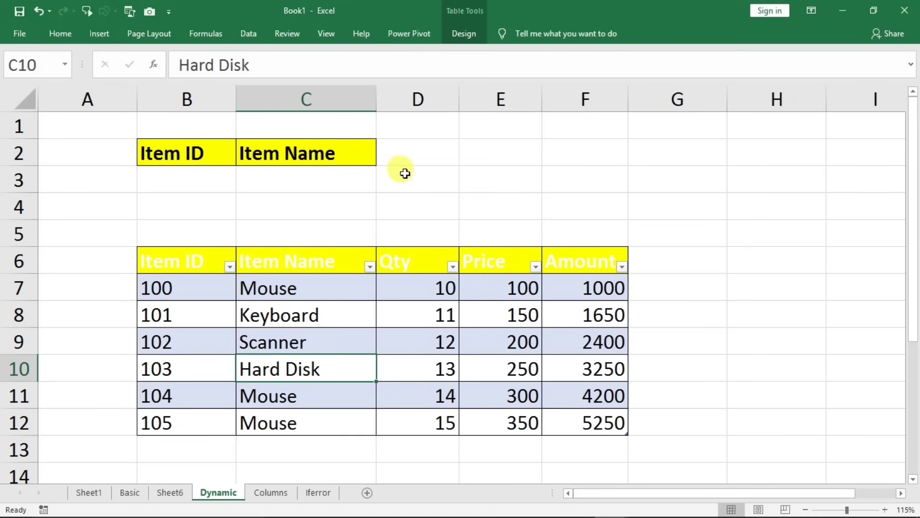
pyautogui.click(459, 35)
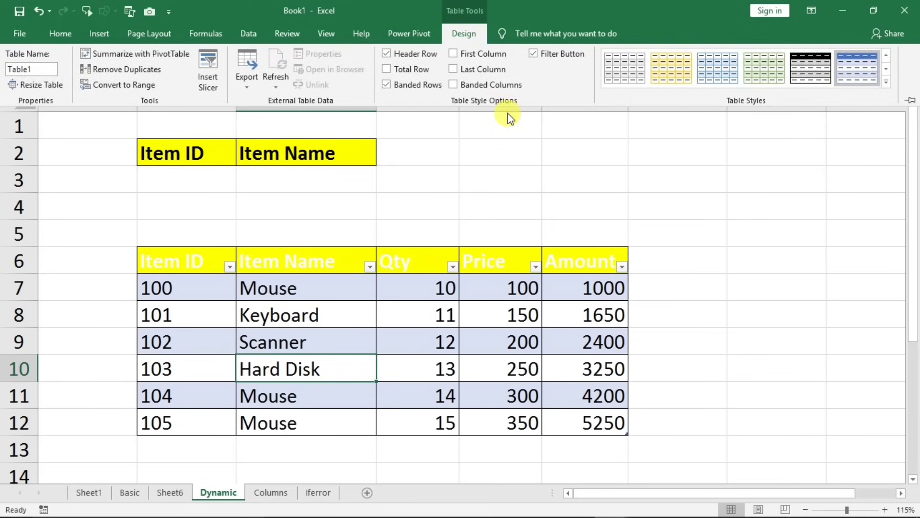
pyautogui.click(886, 86)
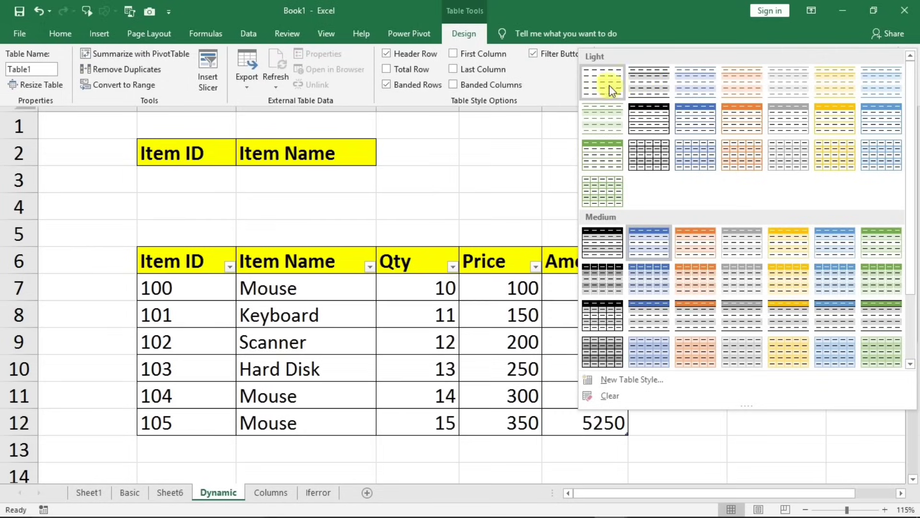
pyautogui.click(644, 81)
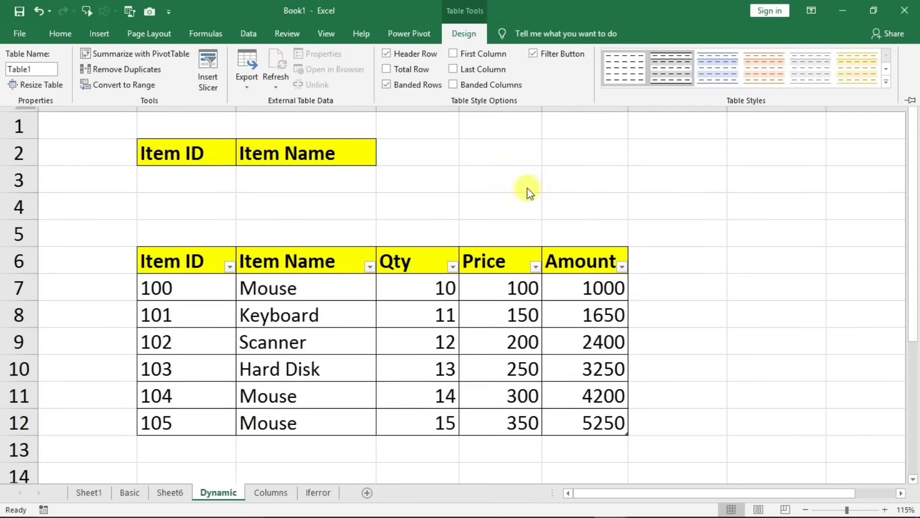
pyautogui.click(407, 85)
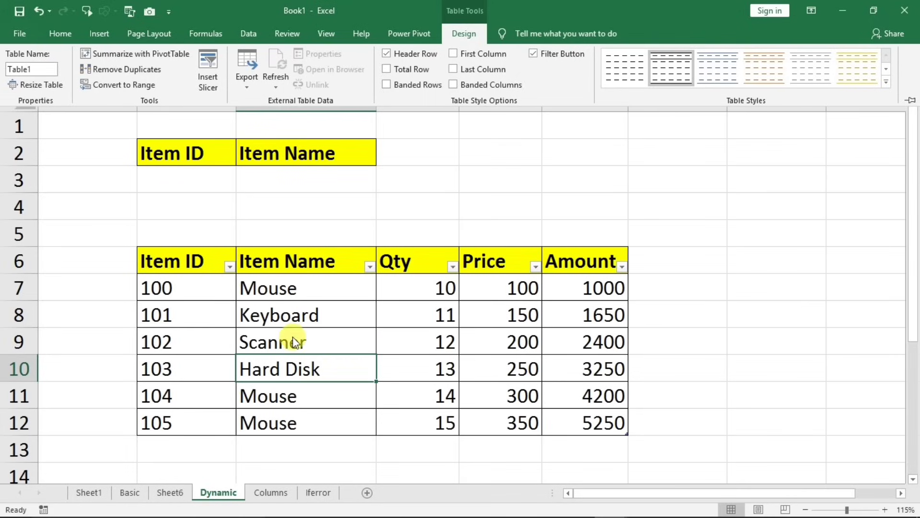
pyautogui.click(346, 371)
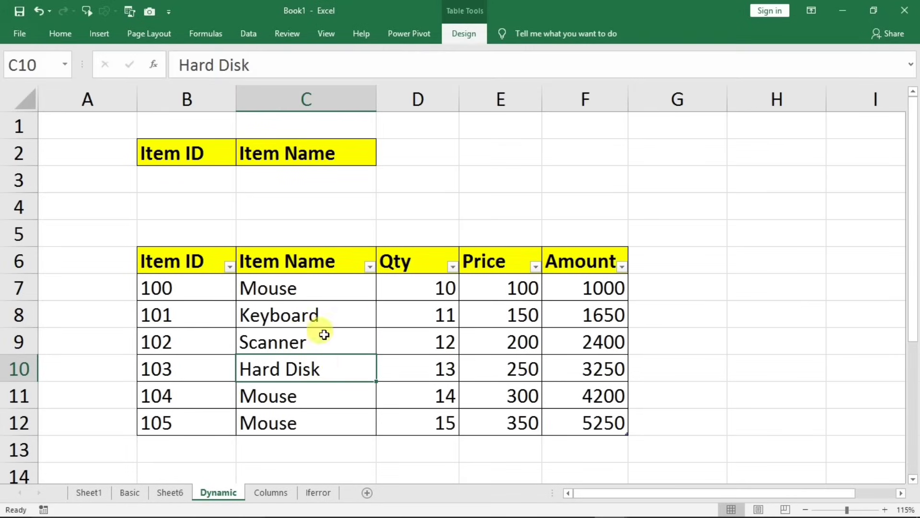
# Fill the Item ID cells B7:B12 with the light blue-gray theme color.
pyautogui.click(186, 446)
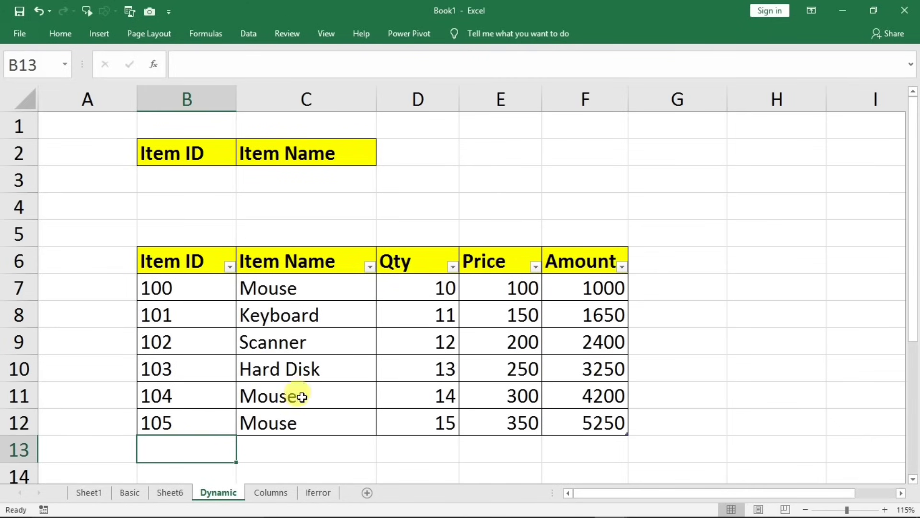
pyautogui.moveTo(187, 289); pyautogui.dragTo(186, 415)
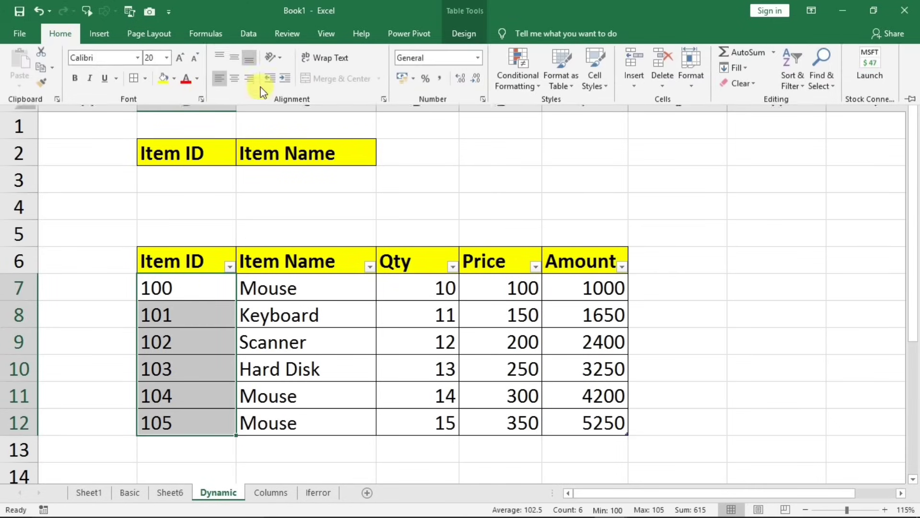
pyautogui.click(174, 79)
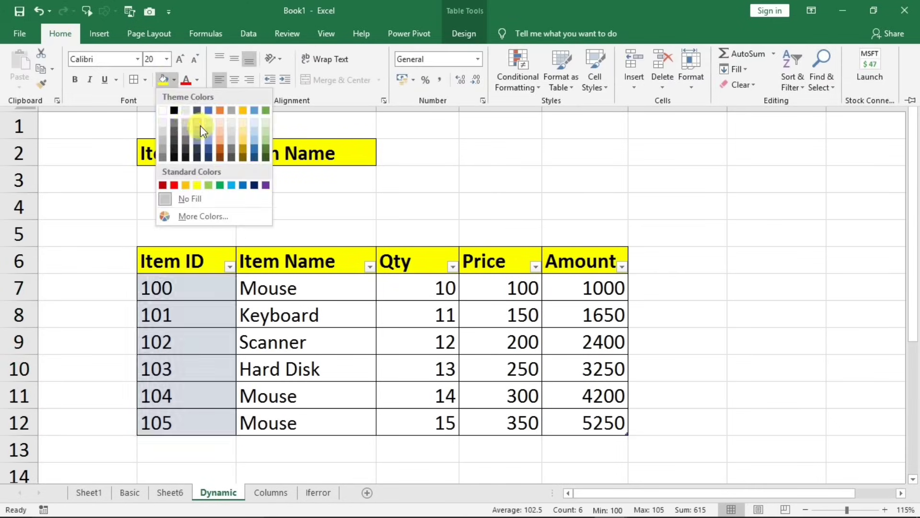
pyautogui.click(200, 125)
pyautogui.click(499, 337)
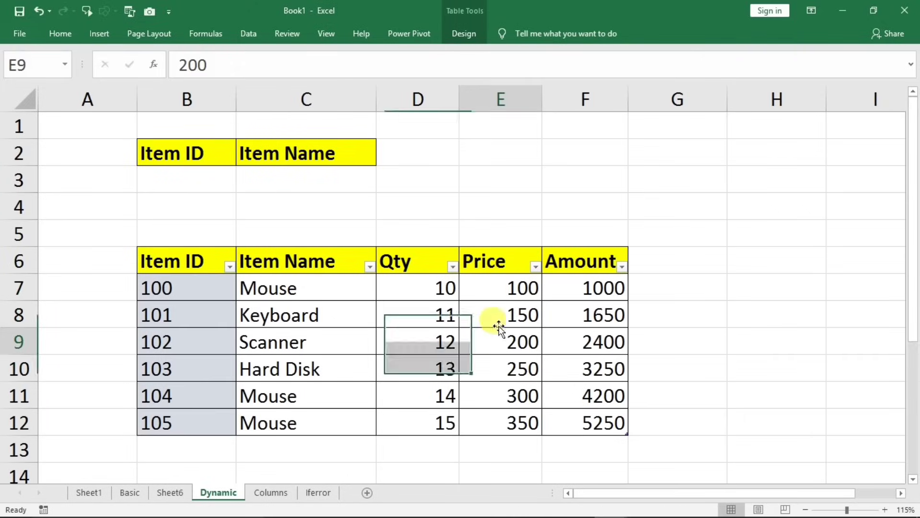
# Add a row directly below the item table in row 13 with Item ID 106, Item Name Mouse, Qty 22 and Price 234.
pyautogui.click(183, 449)
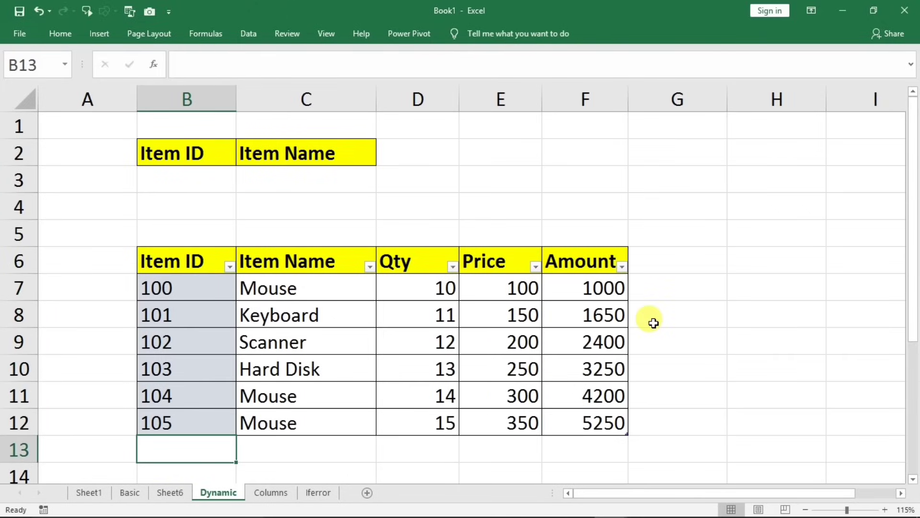
pyautogui.write('106')
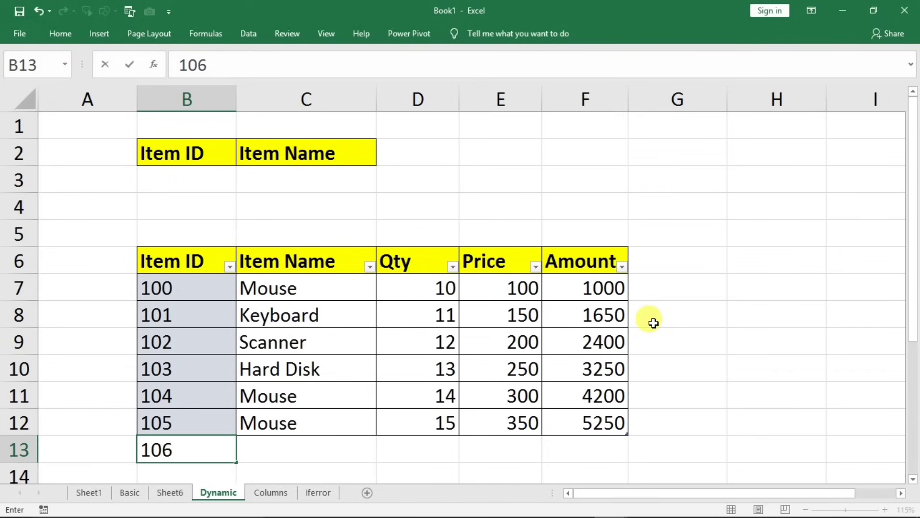
pyautogui.press('Tab')
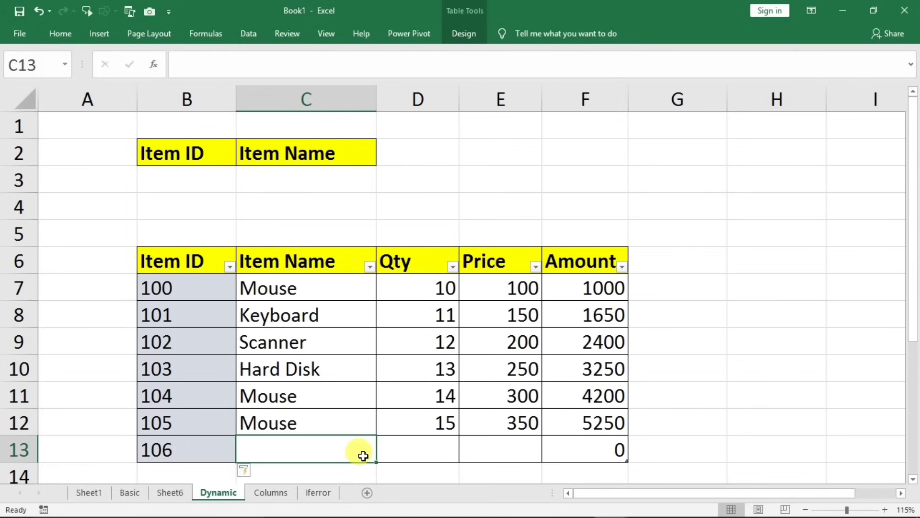
pyautogui.write('mouse')
pyautogui.press('Tab')
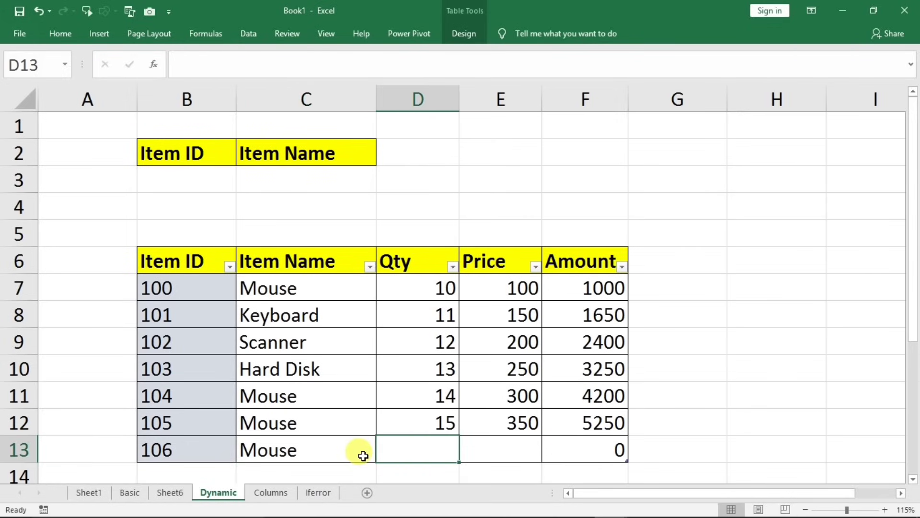
pyautogui.write('2')
pyautogui.write('234')
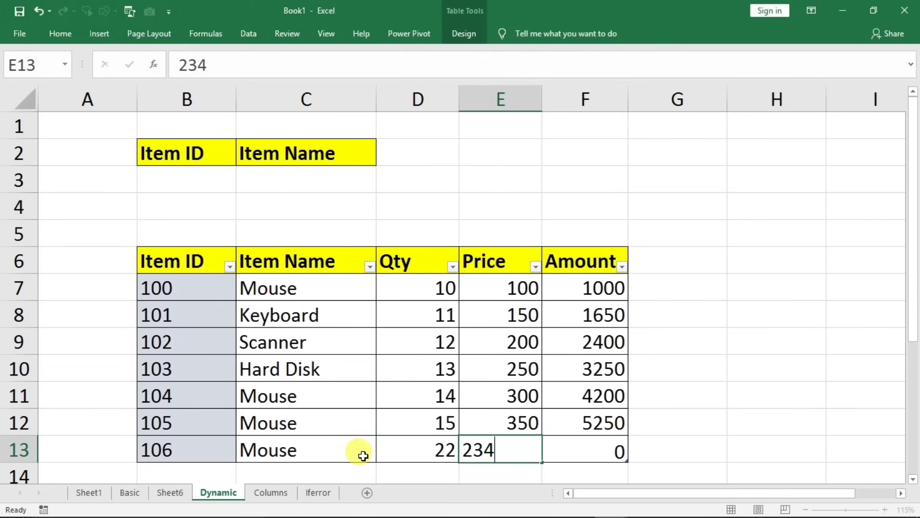
pyautogui.press('Tab')
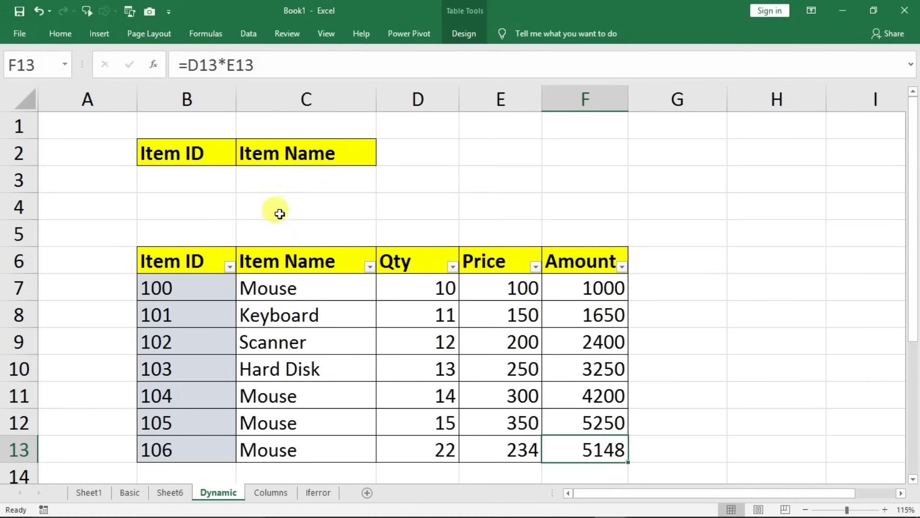
# Enter =VLOOKUP(B3,Table1[#All],2,0) in C3 to return the item name for the Item ID in B3.
pyautogui.click(269, 180)
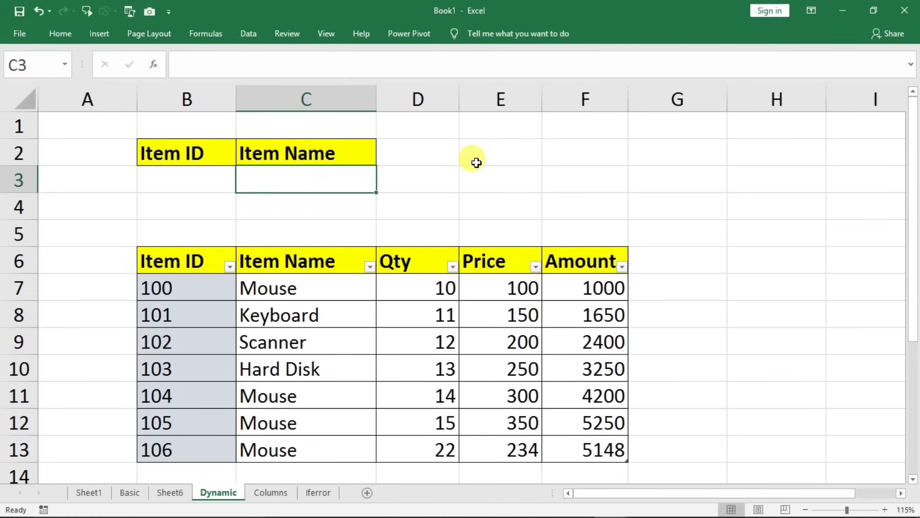
pyautogui.write('=vlook')
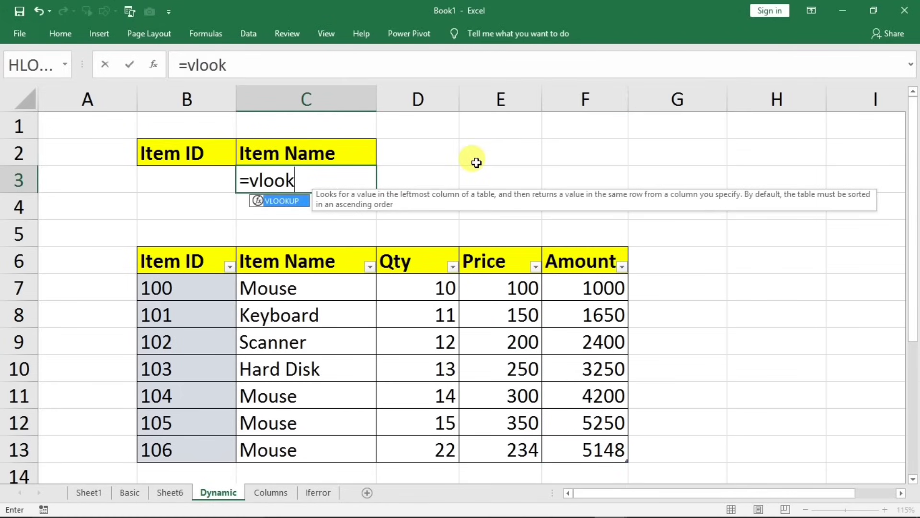
pyautogui.write('up(')
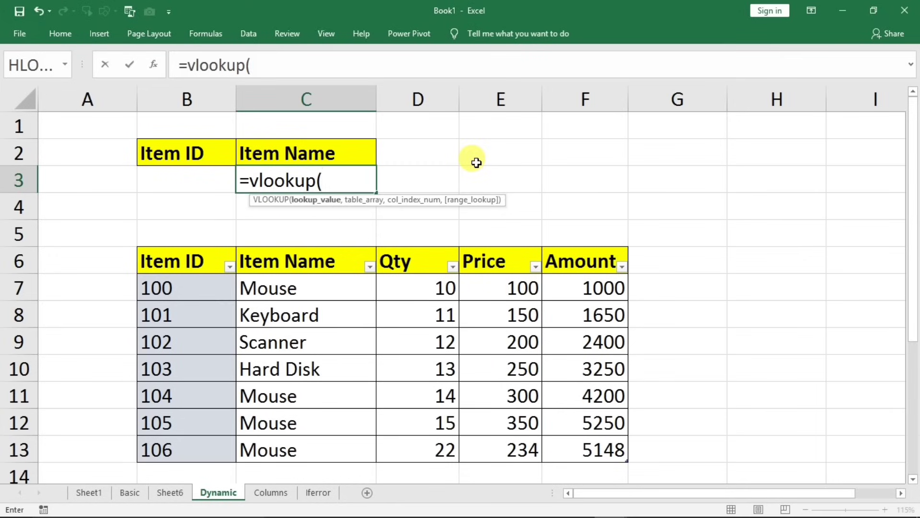
pyautogui.click(194, 182)
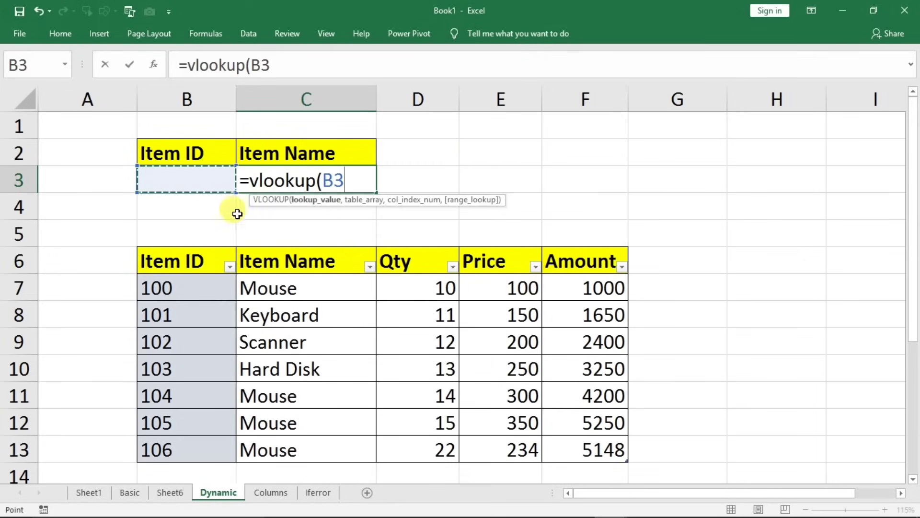
pyautogui.write(',')
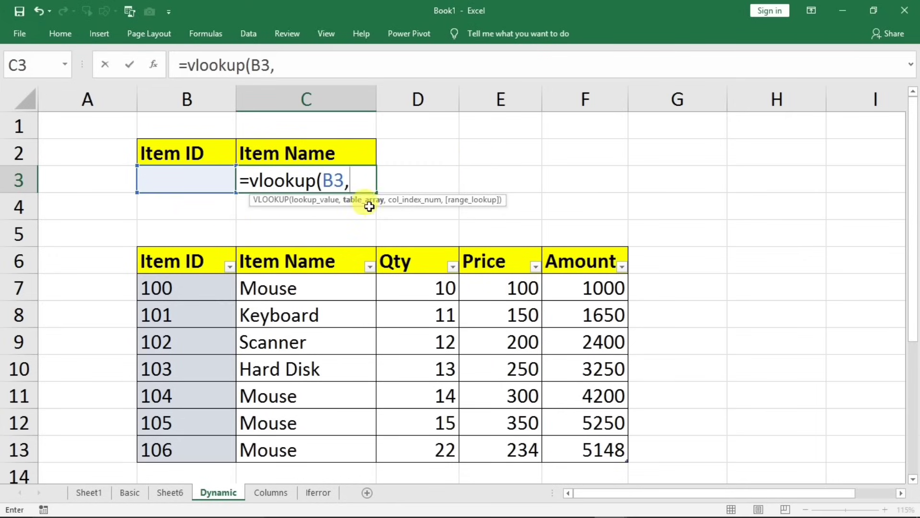
pyautogui.moveTo(187, 261); pyautogui.dragTo(591, 435)
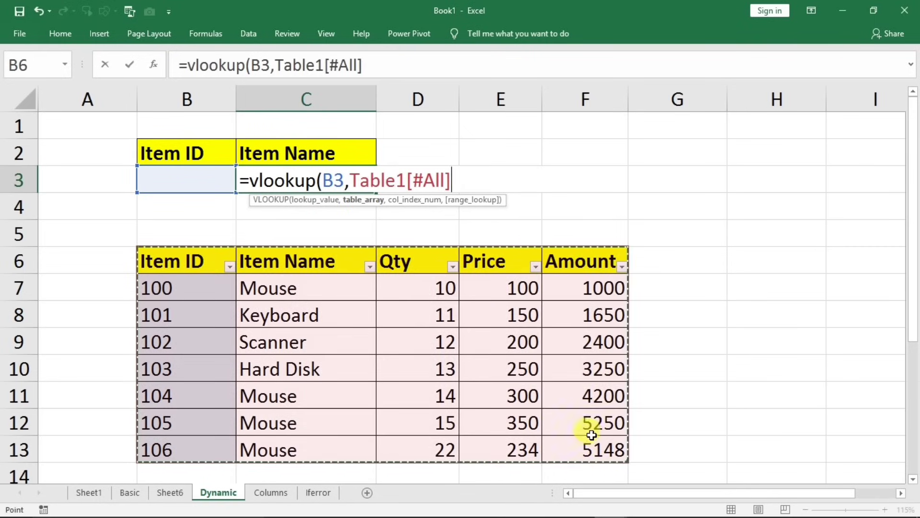
pyautogui.write(',')
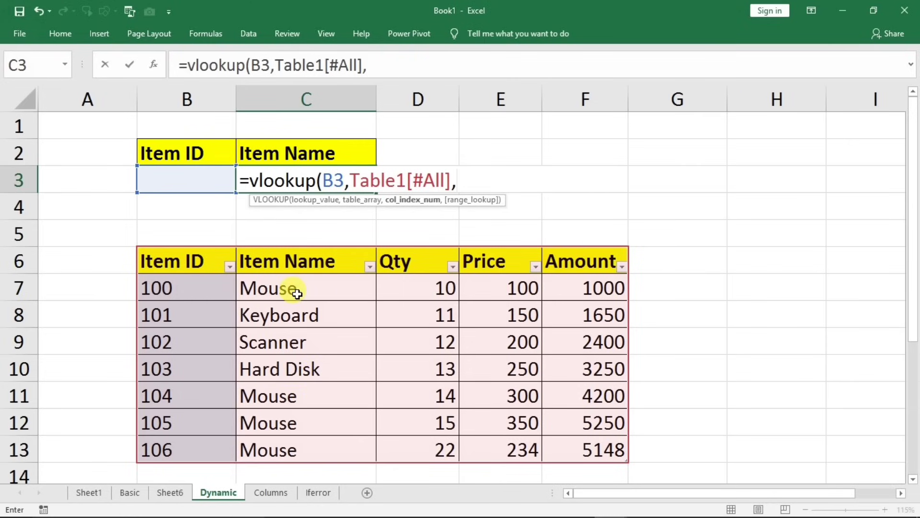
pyautogui.write('2')
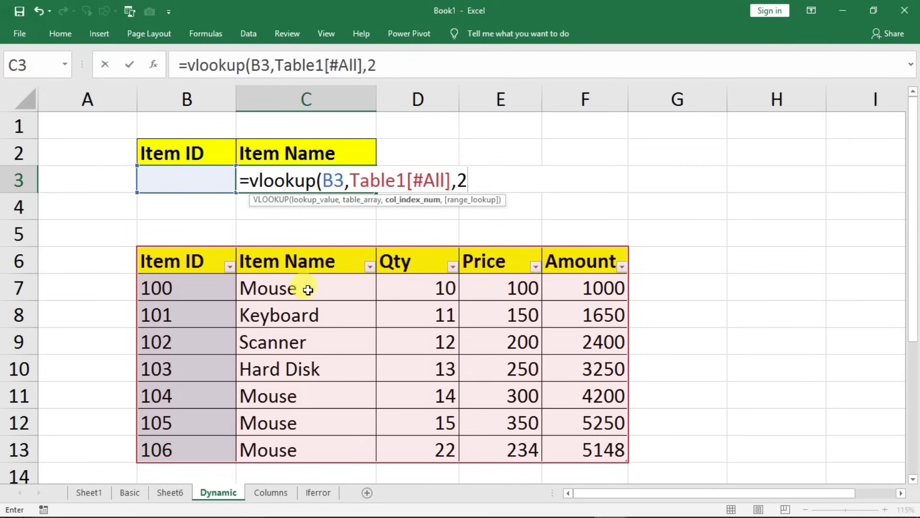
pyautogui.write(',0')
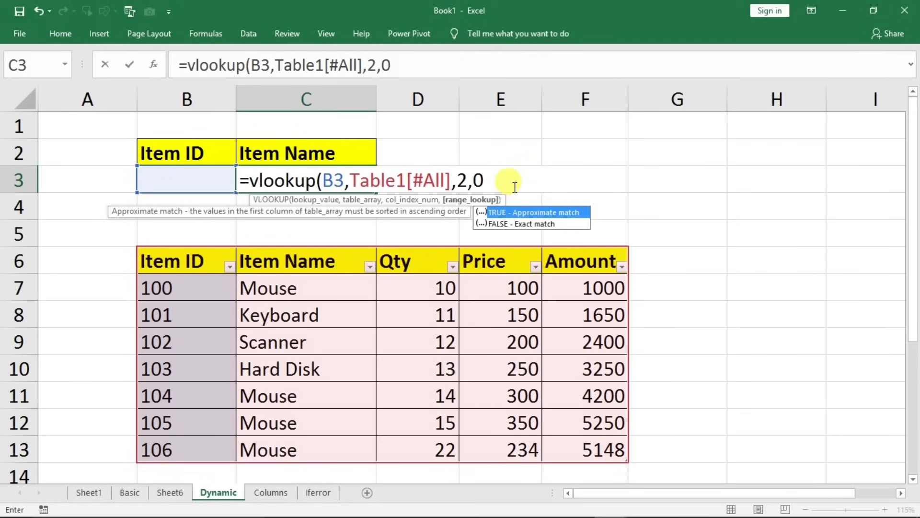
pyautogui.write(')')
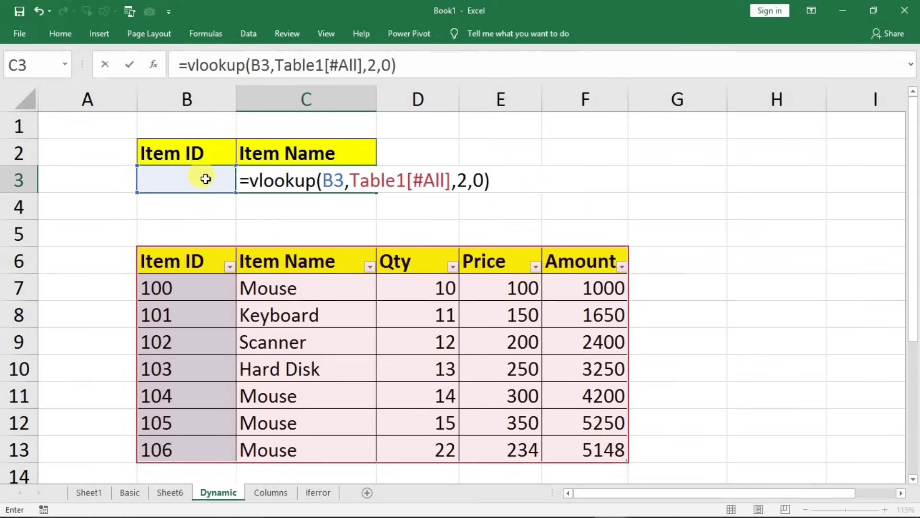
pyautogui.press('Return')
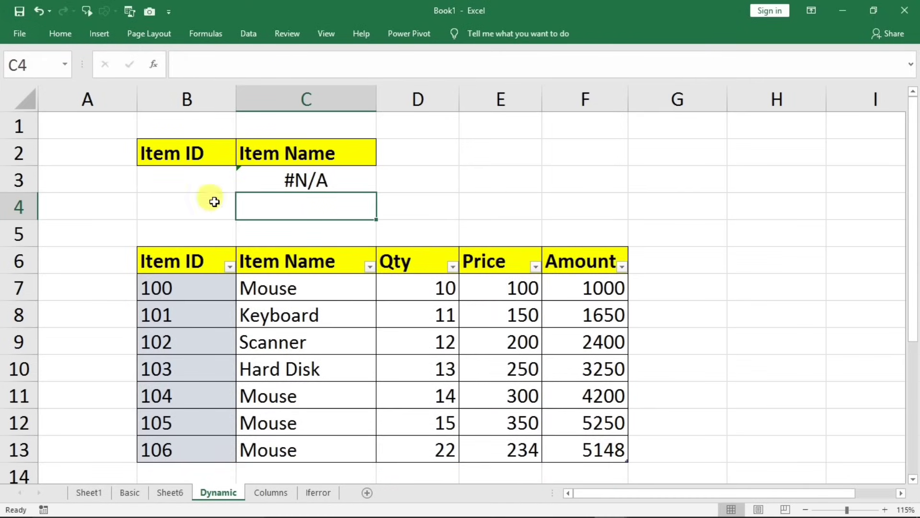
# Test the lookup in C3 by setting B3 to Item ID 102, 106, 107 and finally back to 102.
pyautogui.click(177, 180)
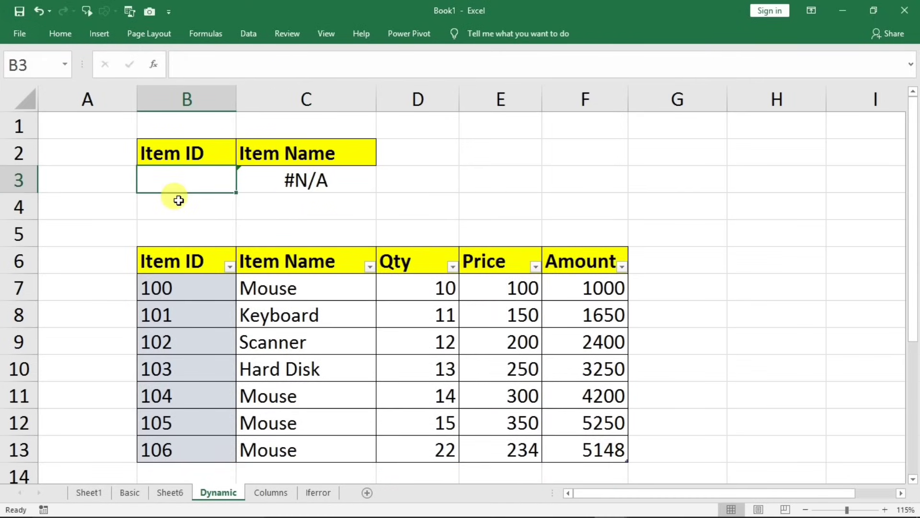
pyautogui.write('102')
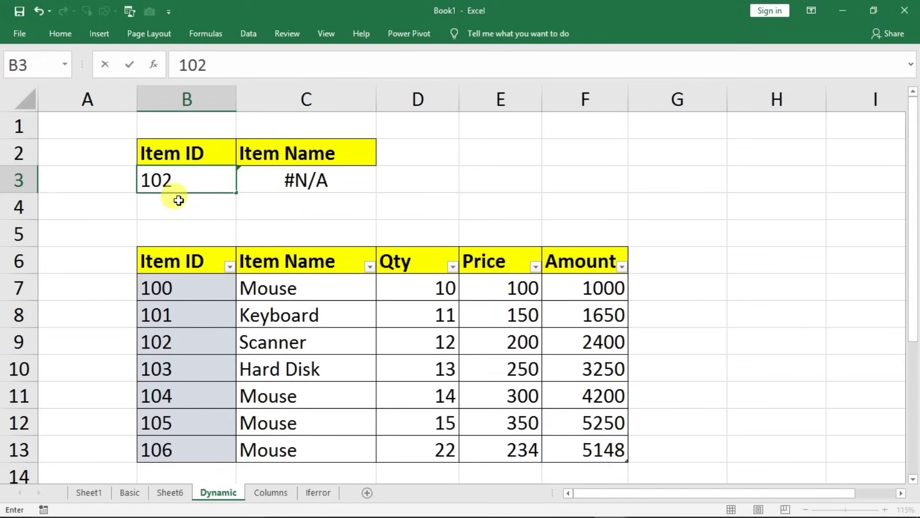
pyautogui.press('Return')
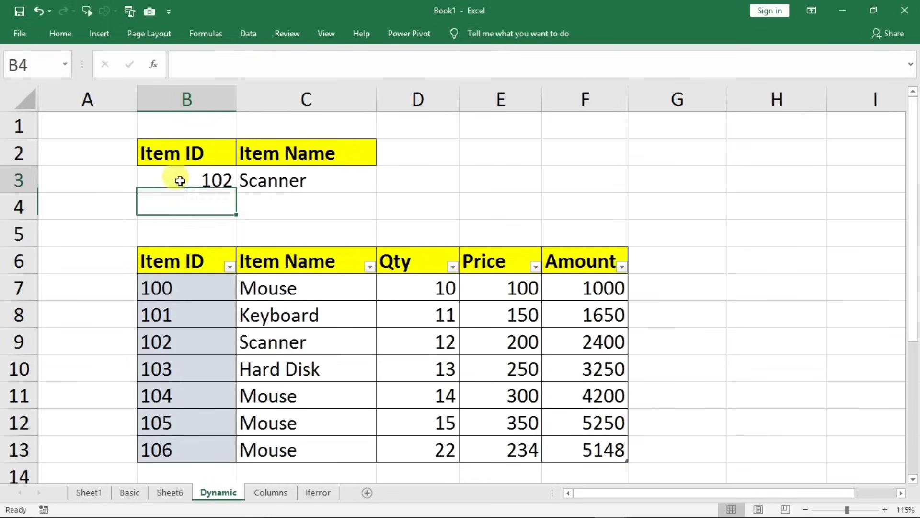
pyautogui.click(180, 181)
pyautogui.write('10')
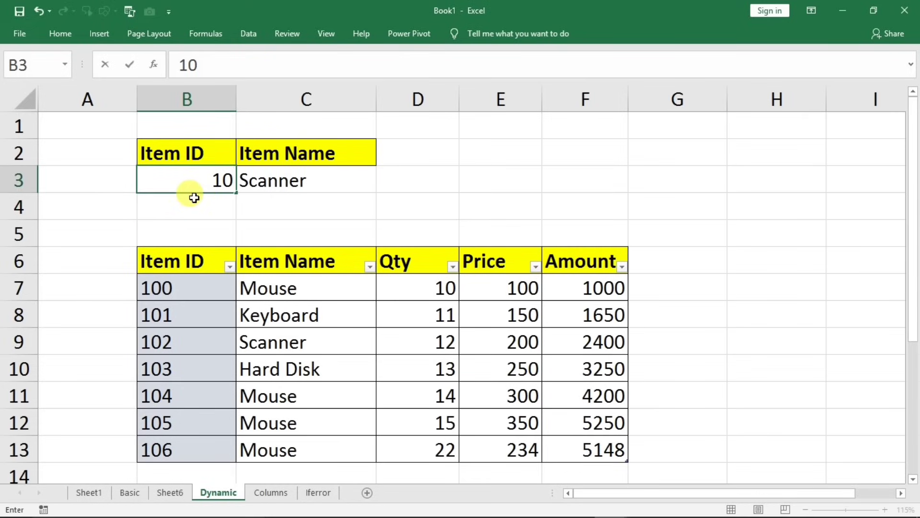
pyautogui.write('6')
pyautogui.press('Return')
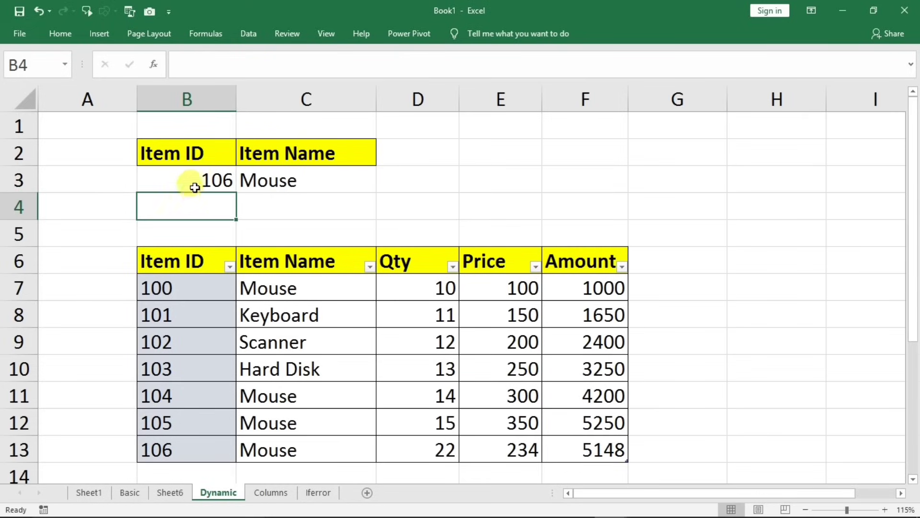
pyautogui.click(195, 187)
pyautogui.write('107')
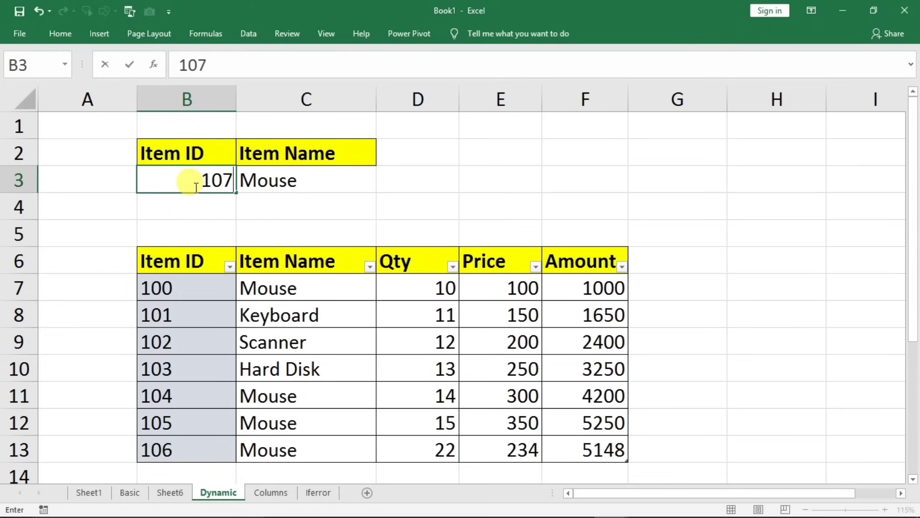
pyautogui.press('Return')
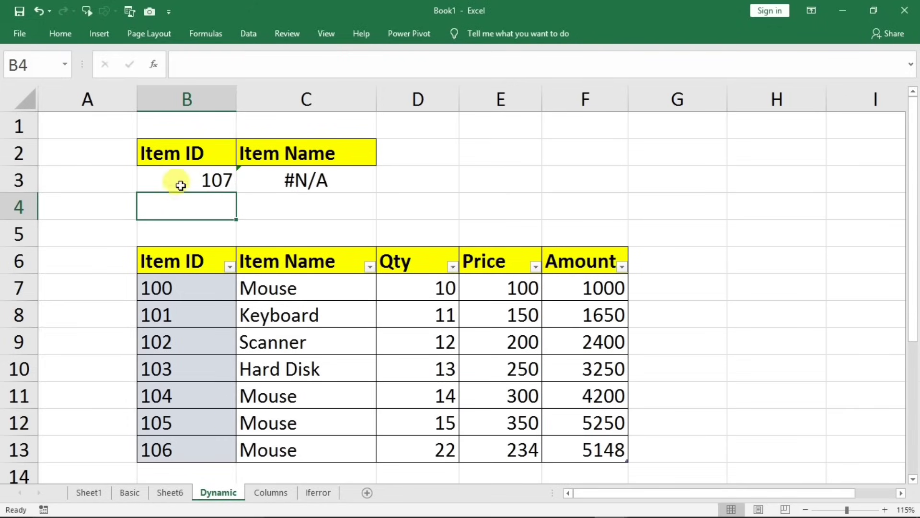
pyautogui.click(181, 181)
pyautogui.write('102')
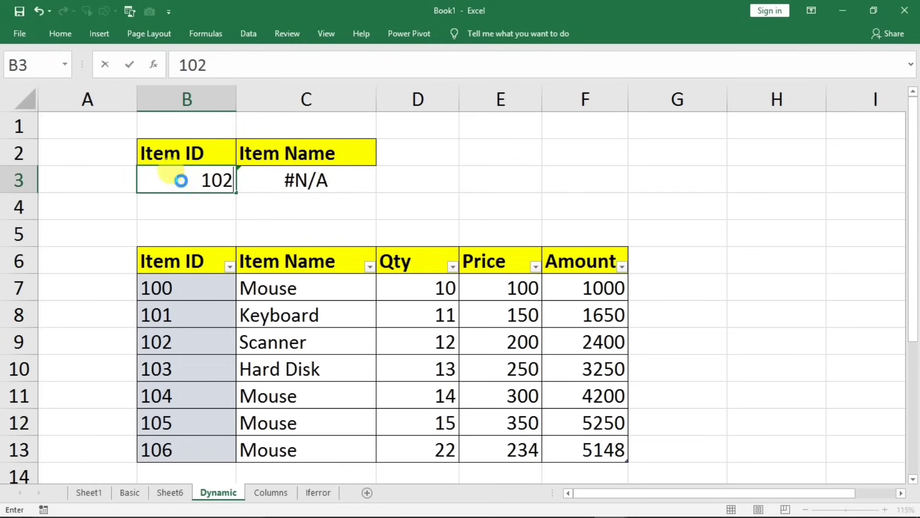
pyautogui.press('Return')
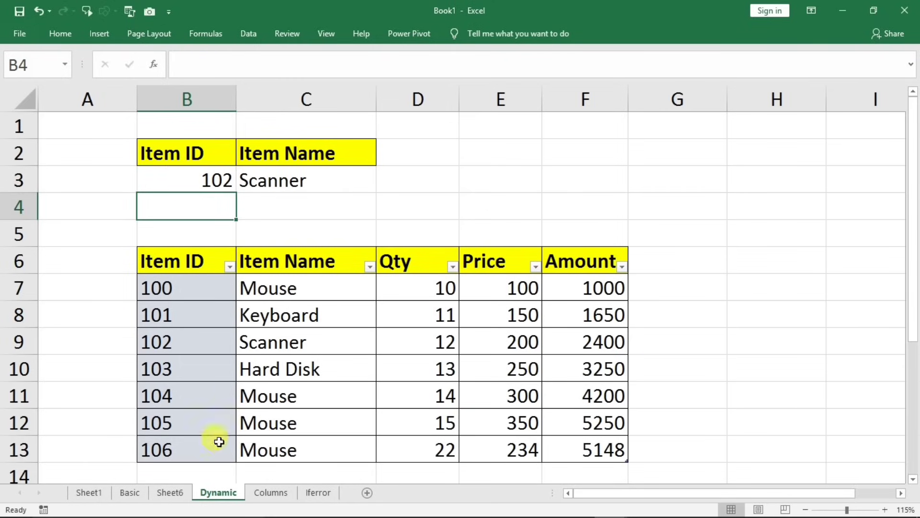
# Add a row directly below the item table in row 14 with Item ID 107, Item Name Hard Disk, Qty 11 and Price 233.
pyautogui.click(187, 471)
pyautogui.scroll(-1, 280, 415)
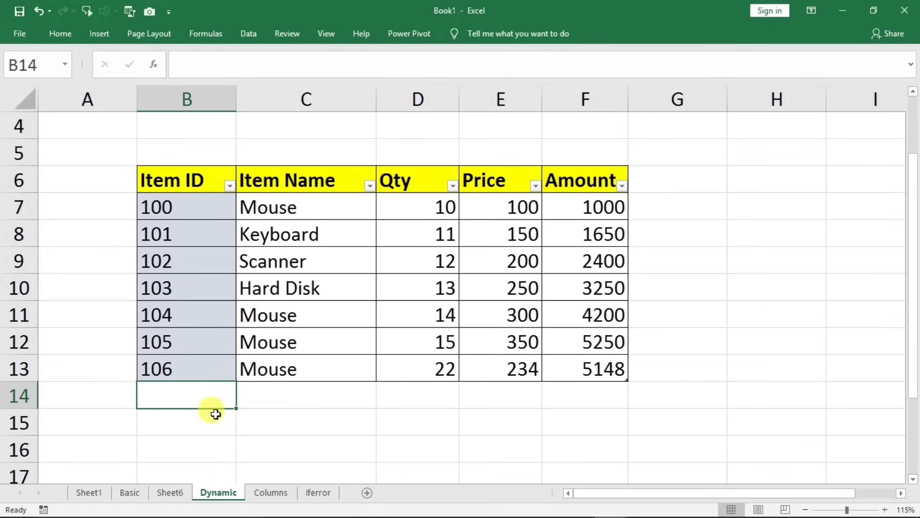
pyautogui.write('107')
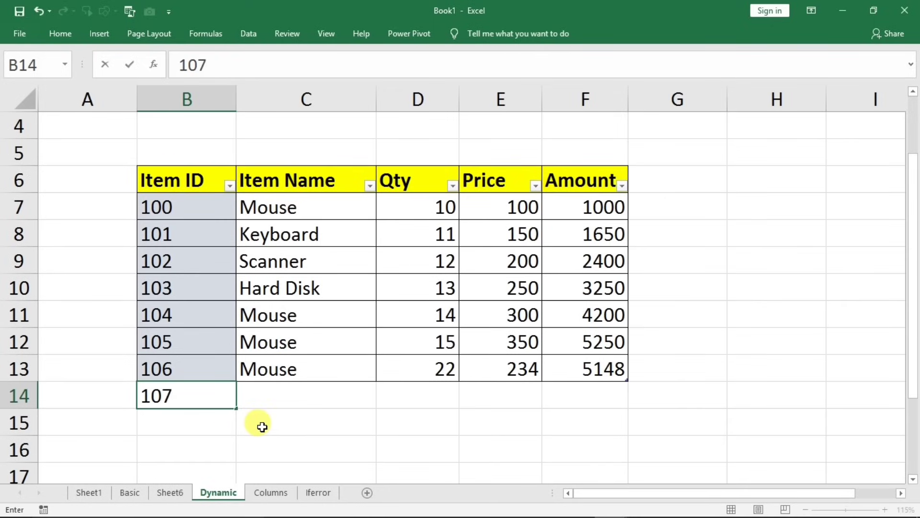
pyautogui.press('Tab')
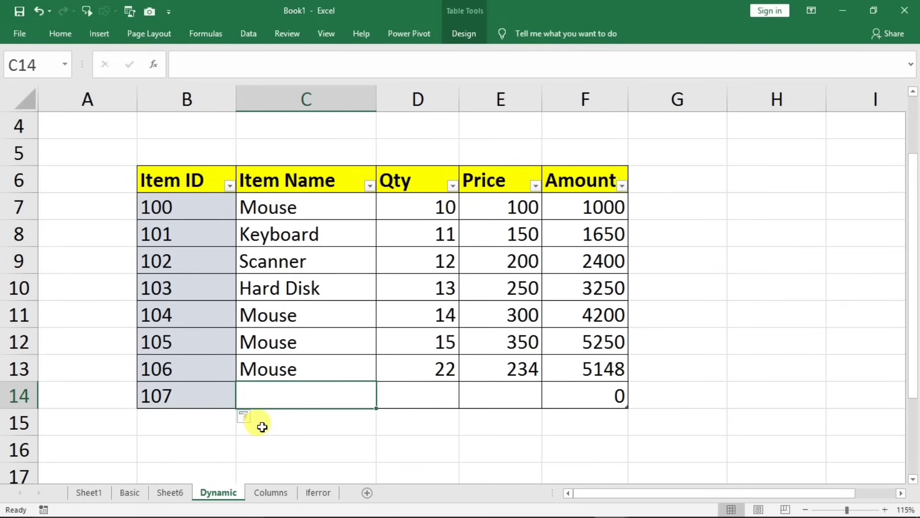
pyautogui.write('Hard Disk')
pyautogui.press('Tab')
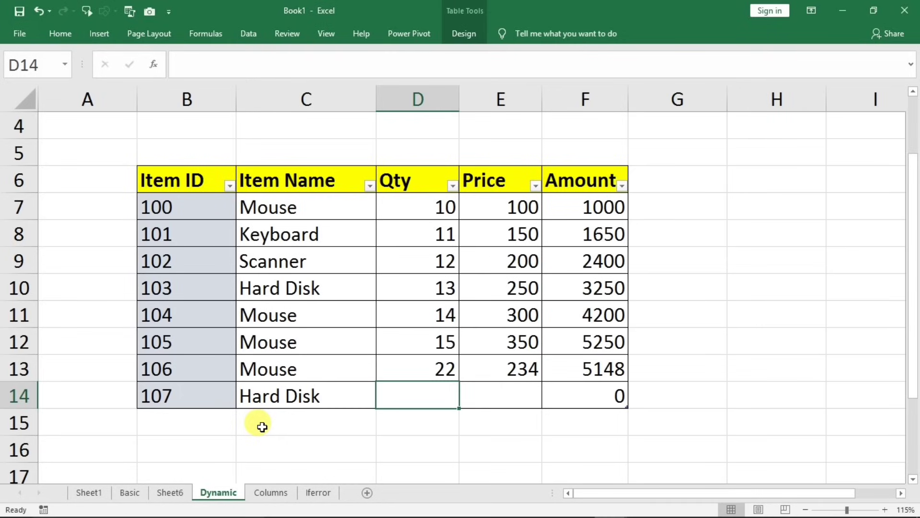
pyautogui.write('11')
pyautogui.press('Tab')
pyautogui.write('233')
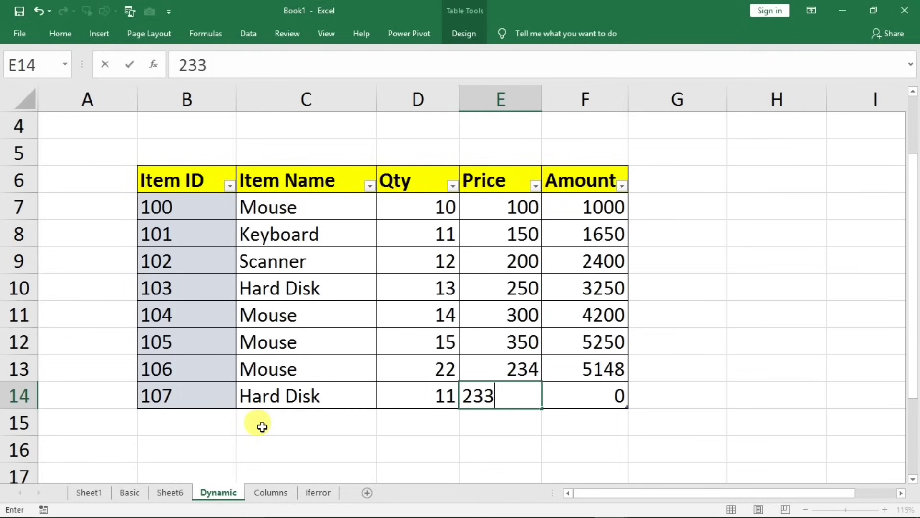
pyautogui.press('Tab')
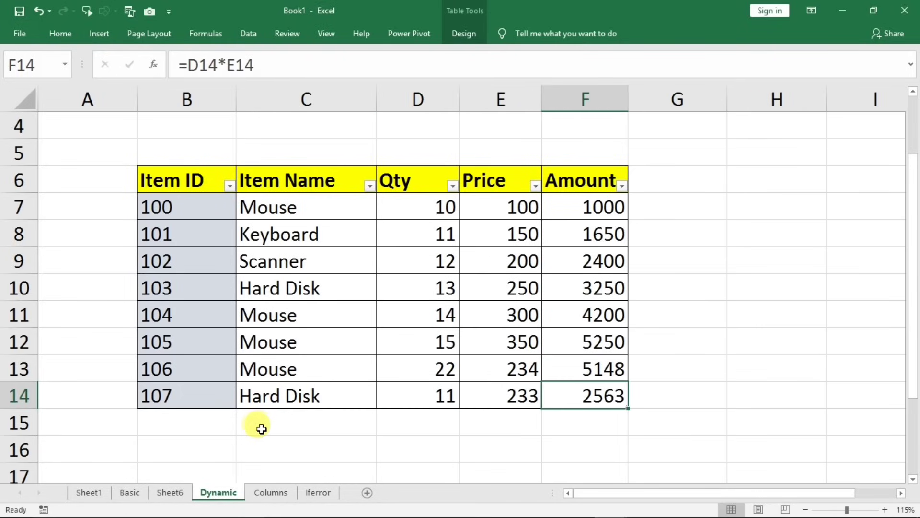
# Set the lookup Item ID in B3 to 107 and compare the returned item name with the new table row.
pyautogui.scroll(1, 184, 408)
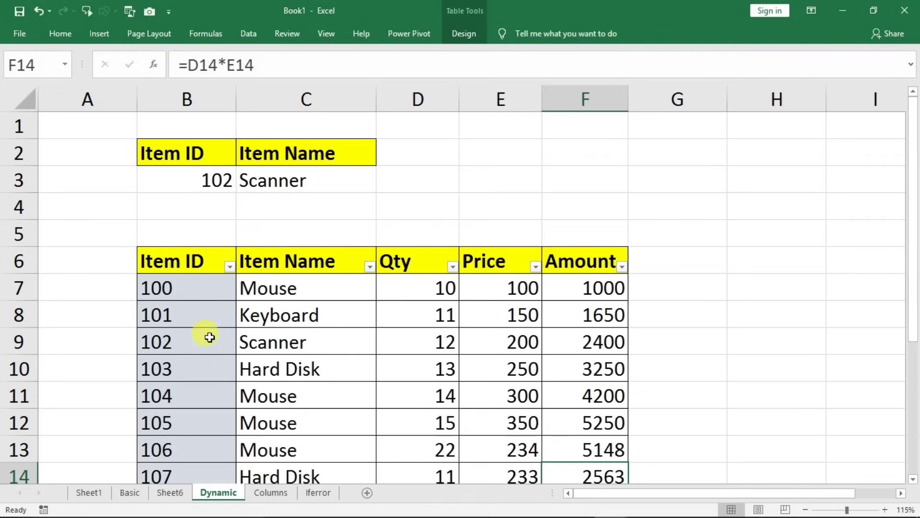
pyautogui.click(194, 183)
pyautogui.write('107')
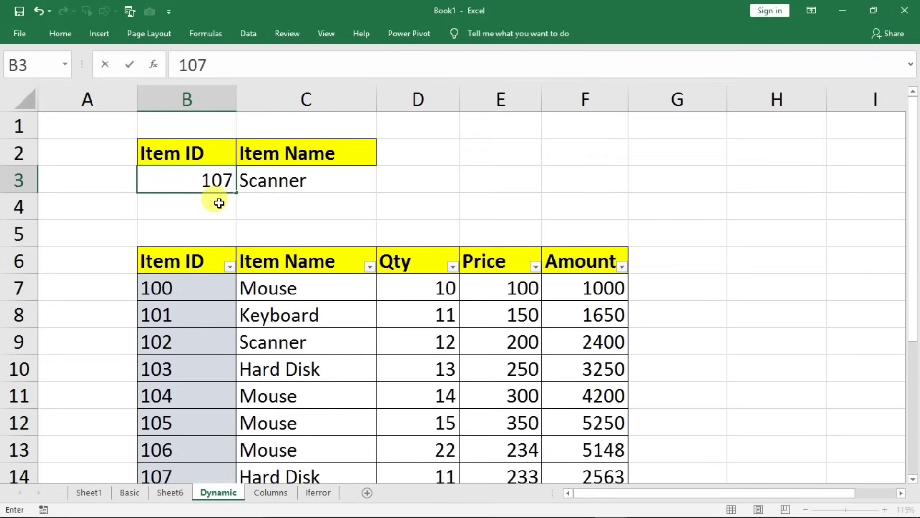
pyautogui.press('Return')
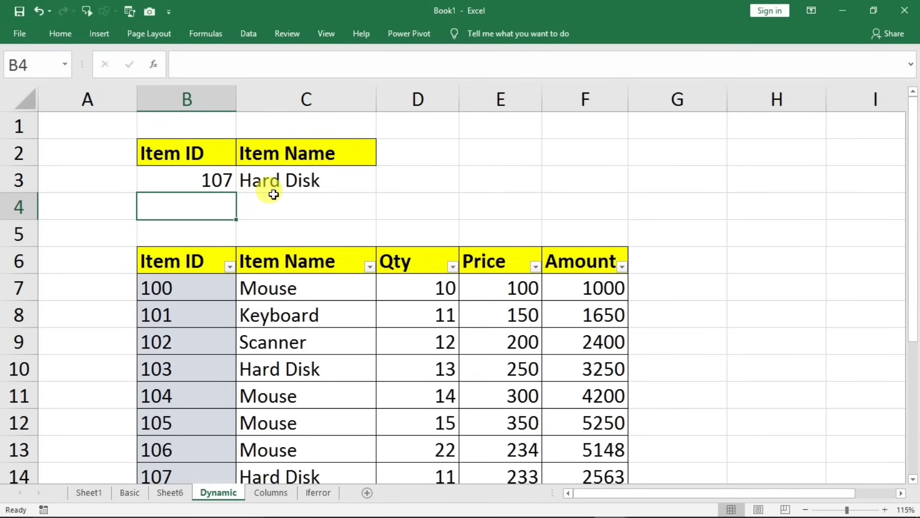
pyautogui.scroll(-1, 282, 364)
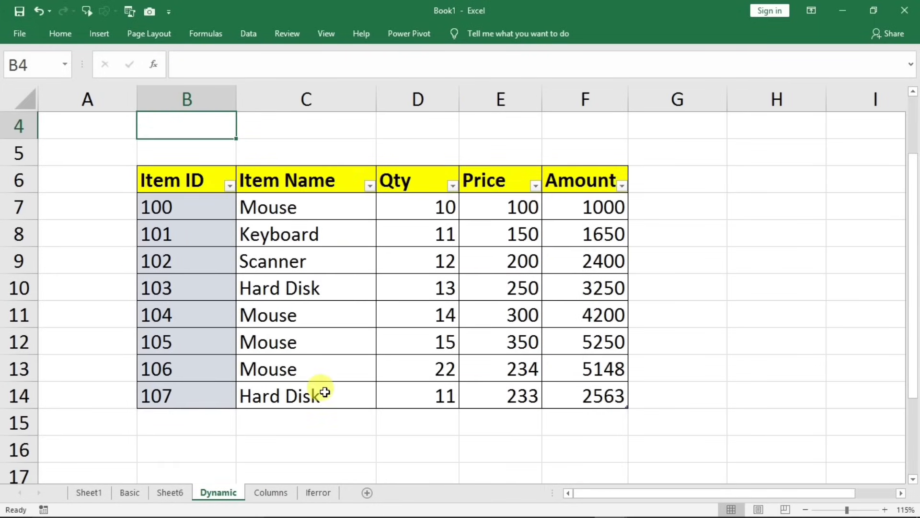
pyautogui.scroll(1, 327, 391)
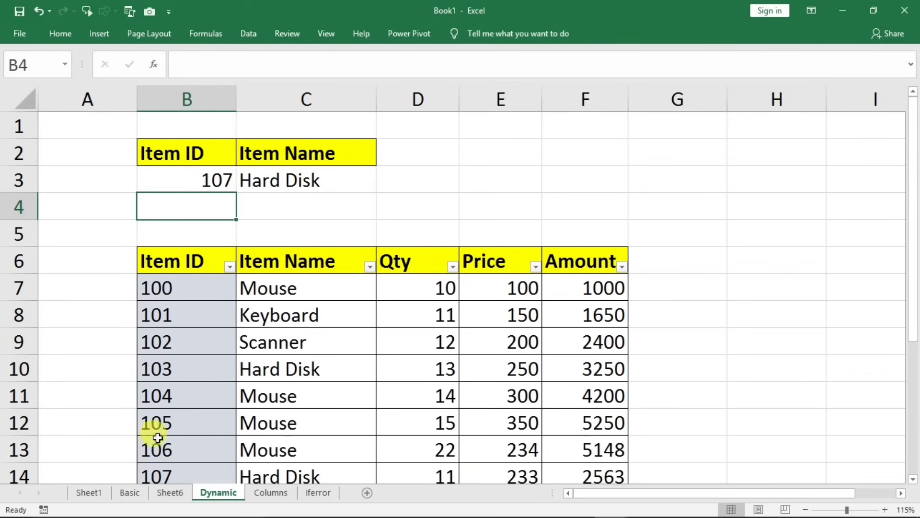
# On the Basic sheet, check the VLOOKUP formulas in C3 and D3 and clear the Amount lookup in D3.
pyautogui.click(129, 492)
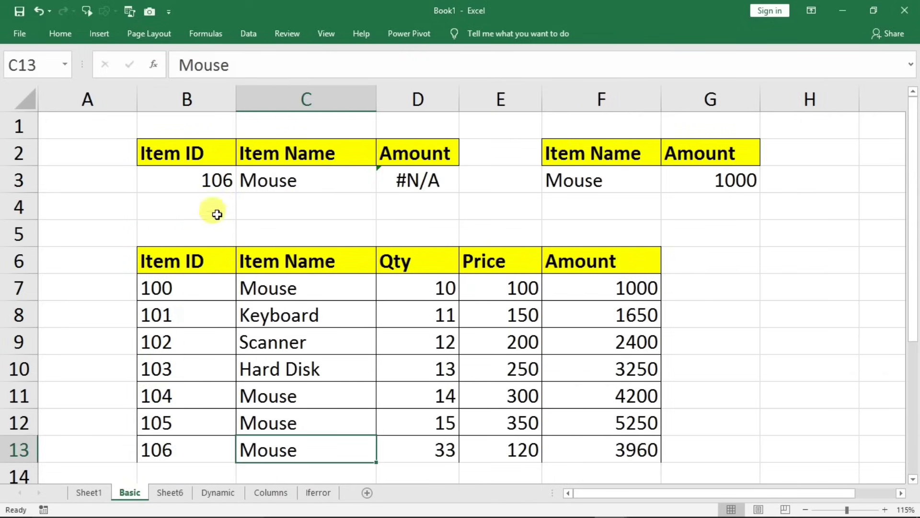
pyautogui.click(311, 179)
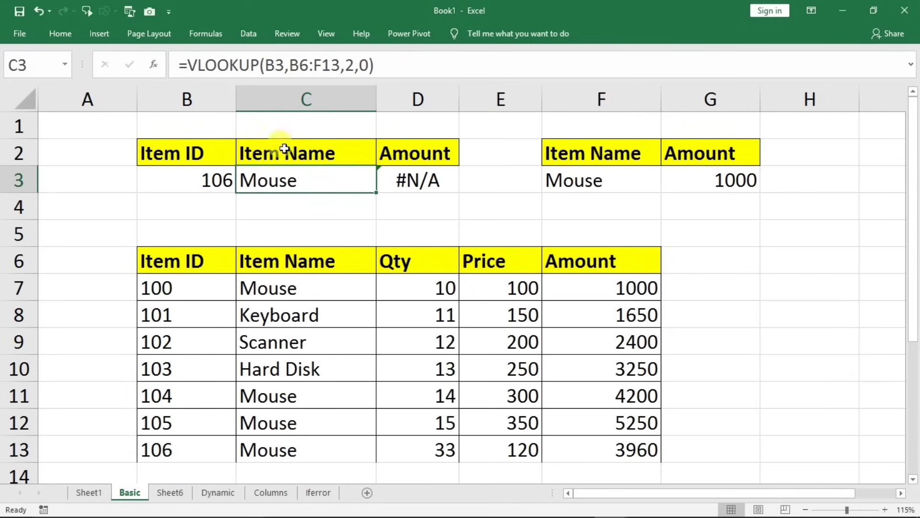
pyautogui.click(411, 181)
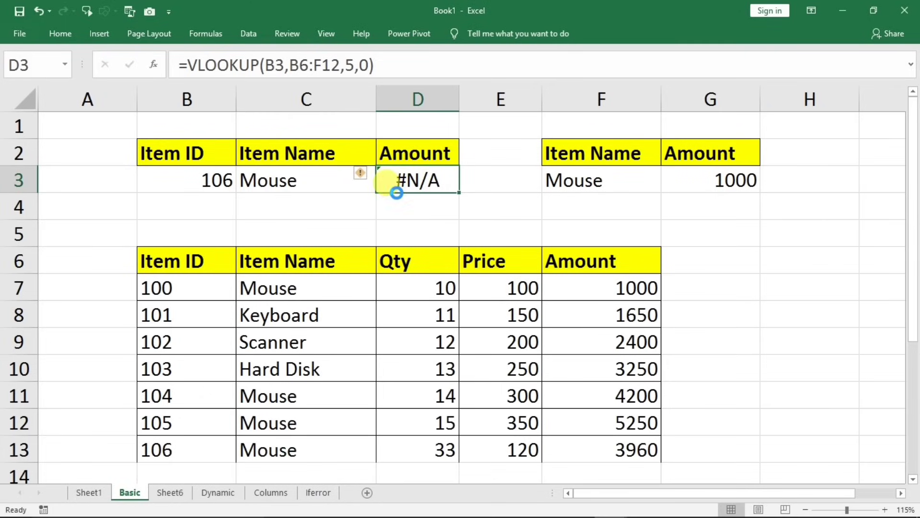
pyautogui.press('Delete')
# Try to fill the VLOOKUP from C3 across into D3, inspect the shifted references, and clear D3 again.
pyautogui.click(335, 180)
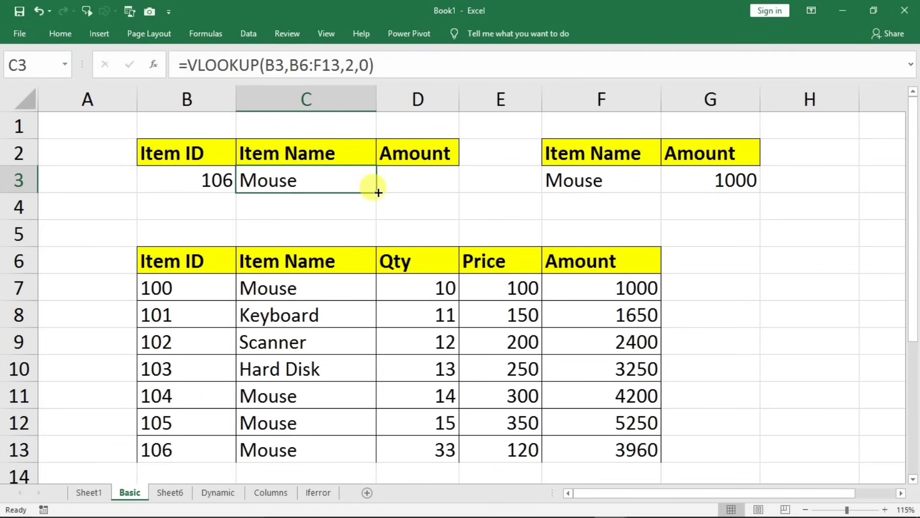
pyautogui.moveTo(374, 192); pyautogui.dragTo(453, 197)
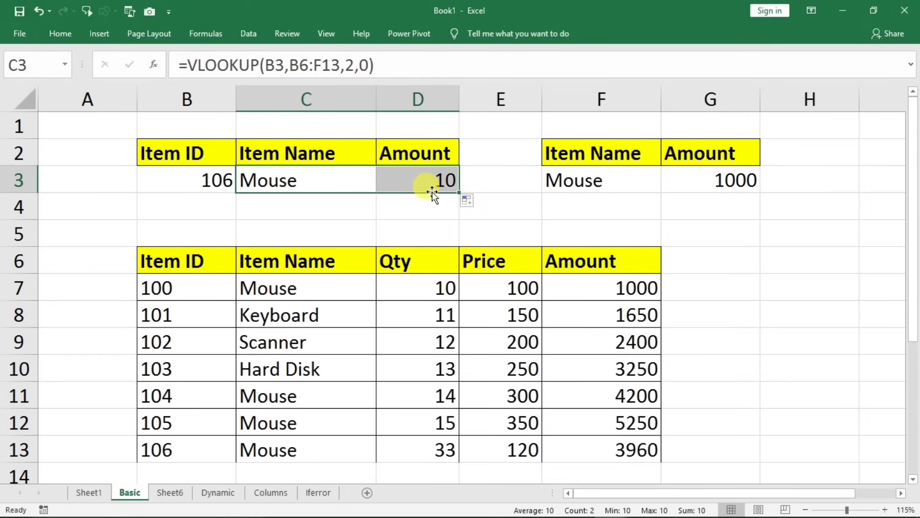
pyautogui.click(418, 181)
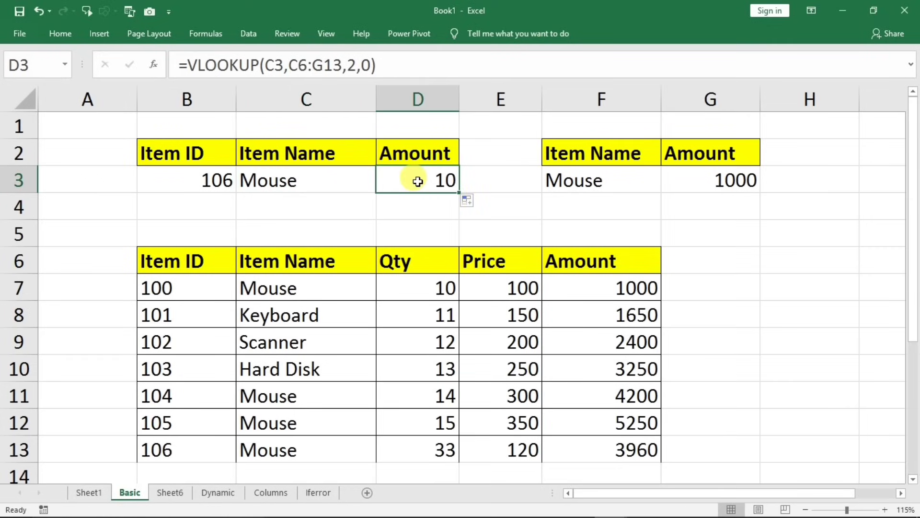
pyautogui.press('Delete')
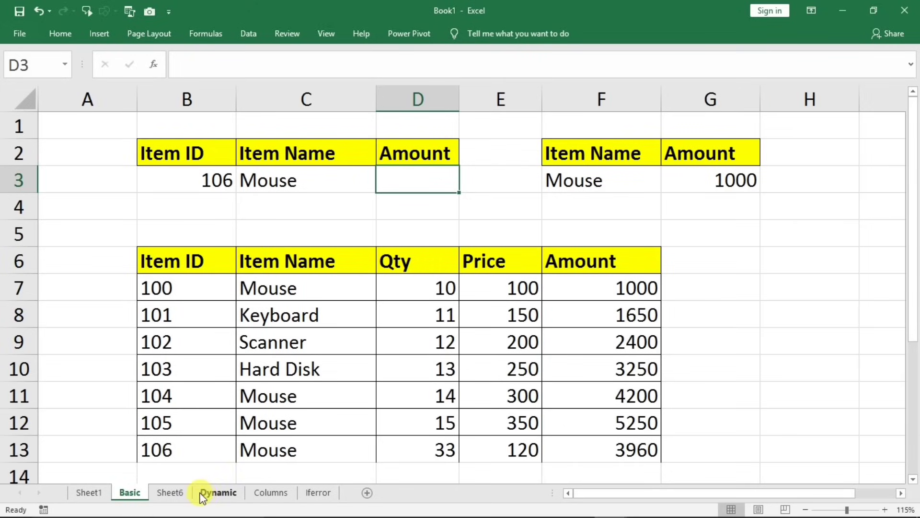
# On the Columns sheet, copy the headers Item Name, Qty, Price and Amount from C6:F6 to C2:F2.
pyautogui.click(173, 493)
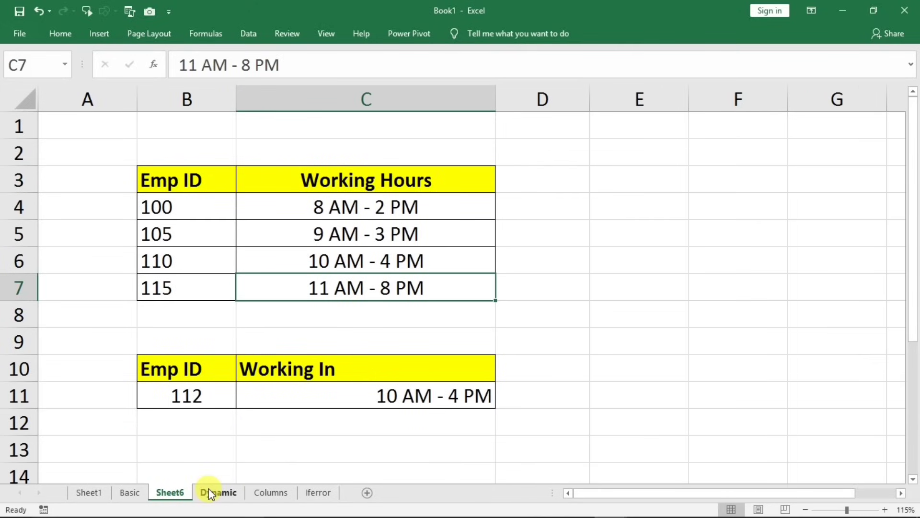
pyautogui.click(210, 492)
pyautogui.click(271, 492)
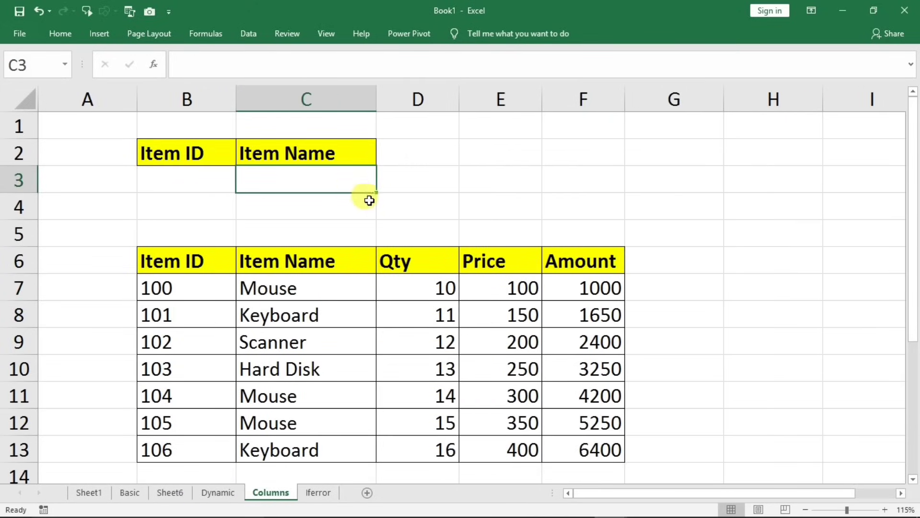
pyautogui.moveTo(376, 192); pyautogui.dragTo(587, 191)
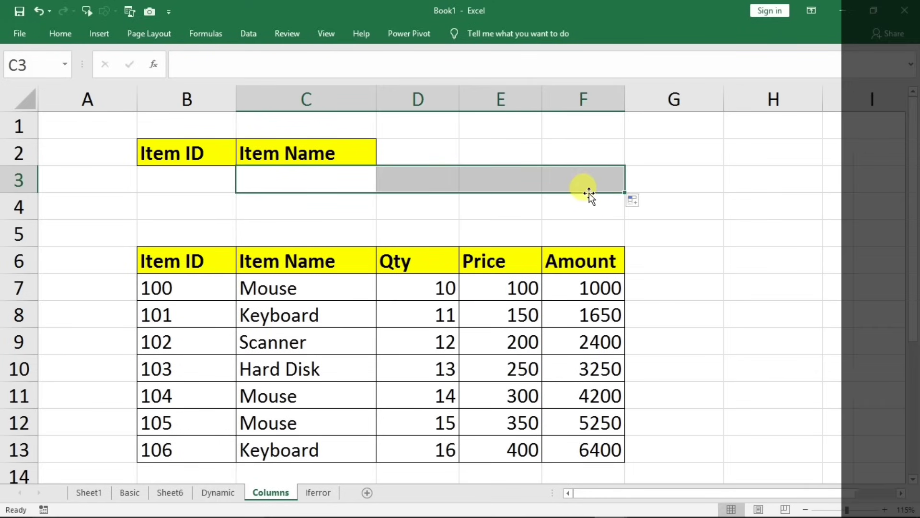
pyautogui.click(529, 202)
pyautogui.moveTo(253, 262); pyautogui.dragTo(549, 261)
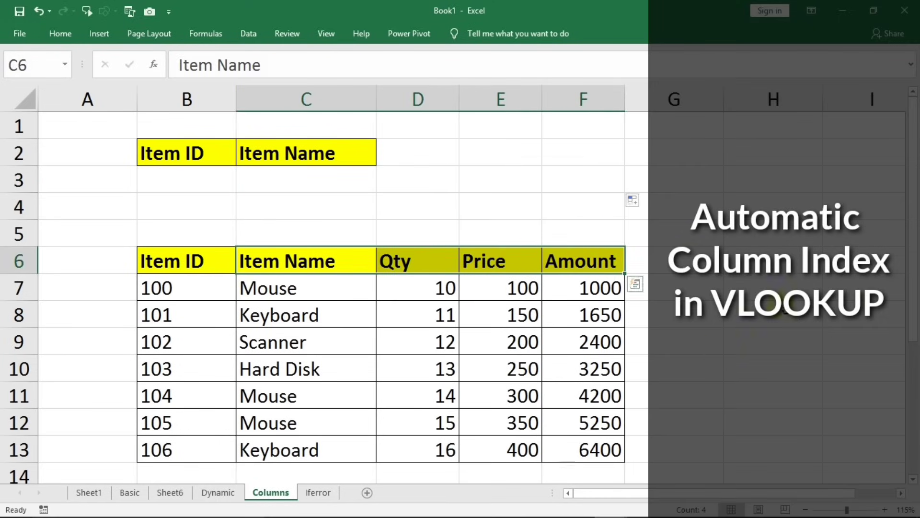
pyautogui.hotkey('ctrl', 'c')
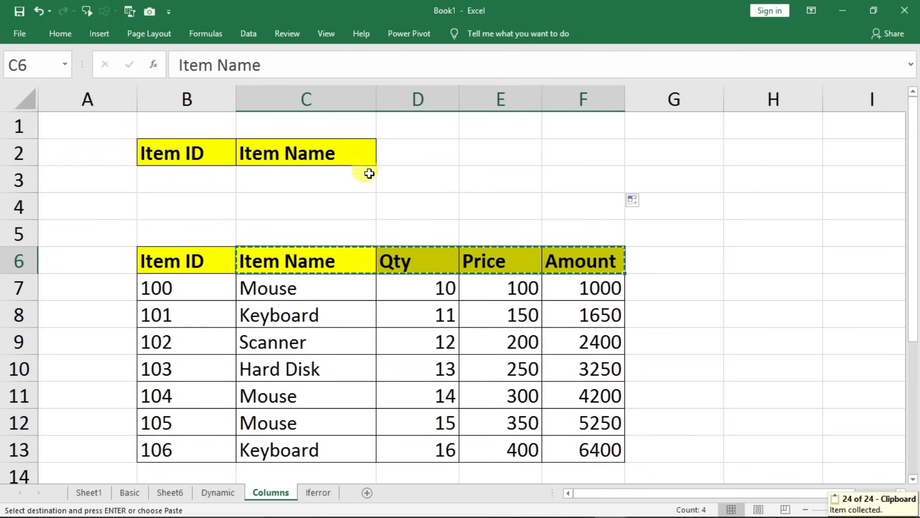
pyautogui.click(334, 158)
pyautogui.hotkey('ctrl', 'v')
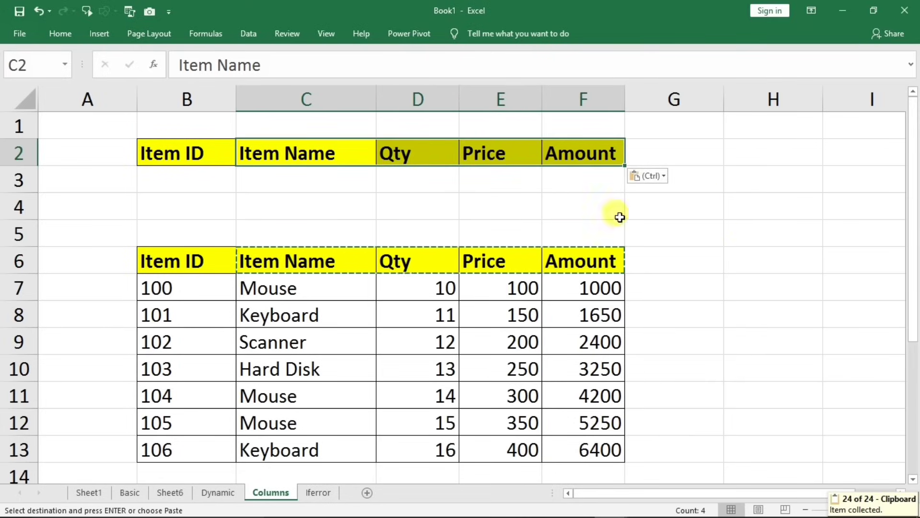
# Enter Item ID 101 in B3 as the lookup value.
pyautogui.click(333, 182)
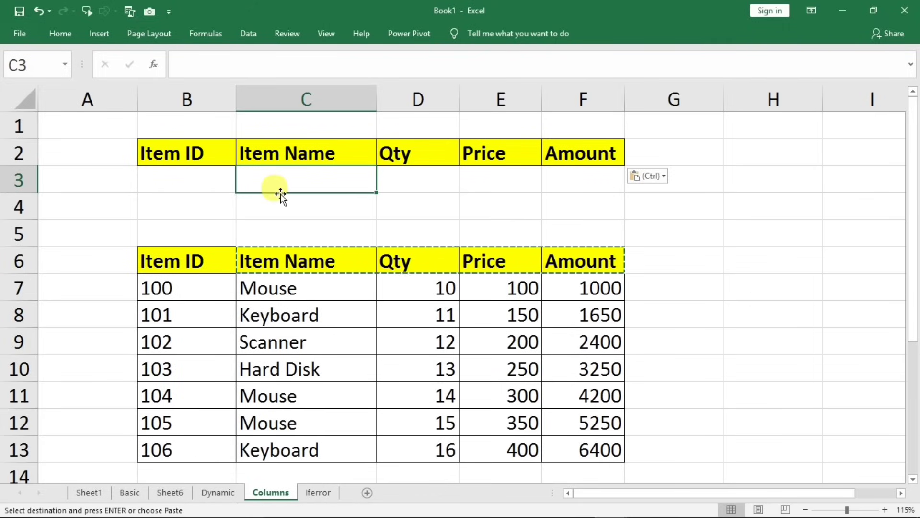
pyautogui.click(203, 187)
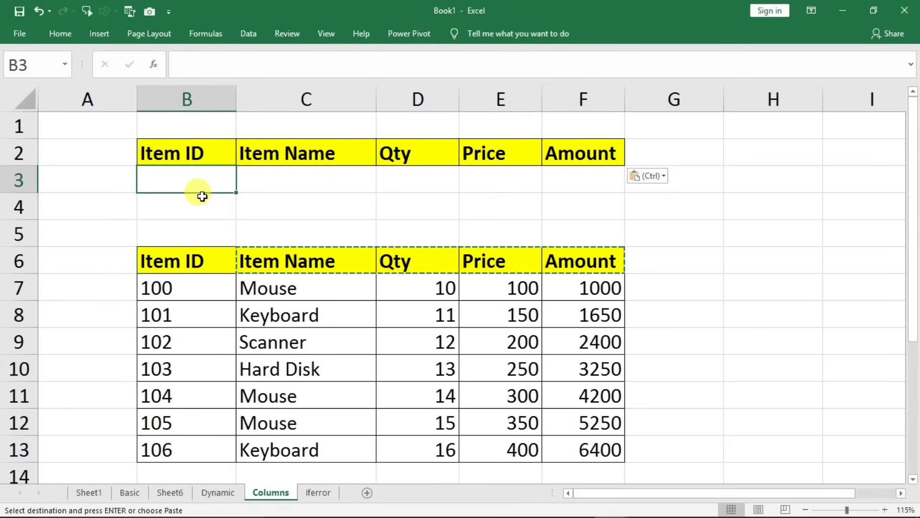
pyautogui.write('101')
pyautogui.press('Return')
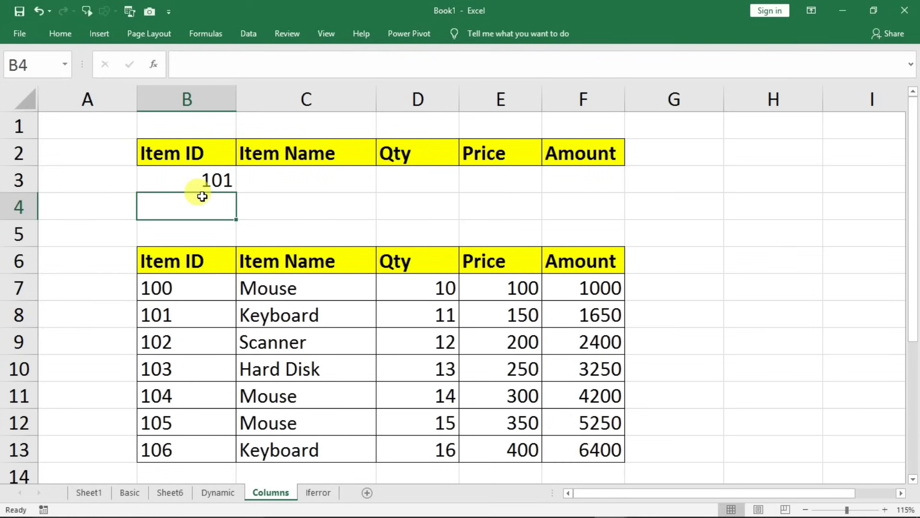
# In C3, enter =VLOOKUP($B$3,$B$6:$F$13,2,0) with absolute references to look up the item name by Item ID.
pyautogui.click(308, 184)
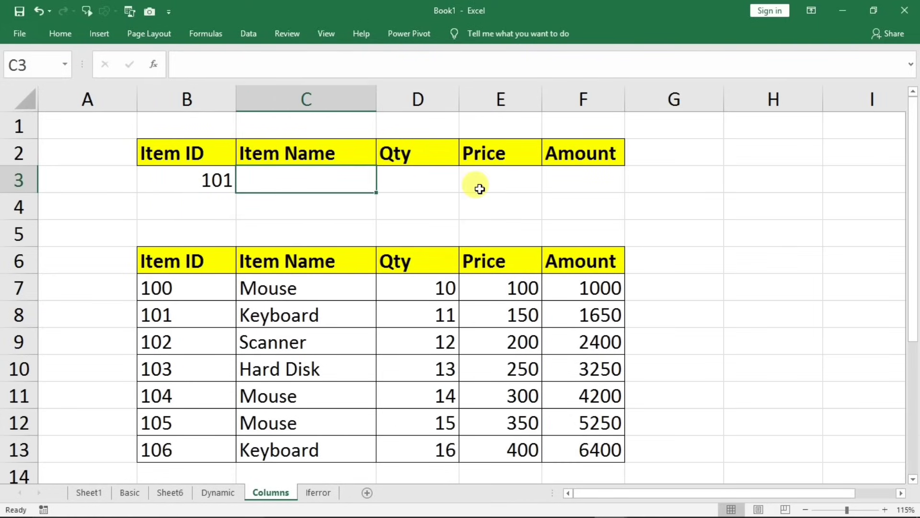
pyautogui.write('=v')
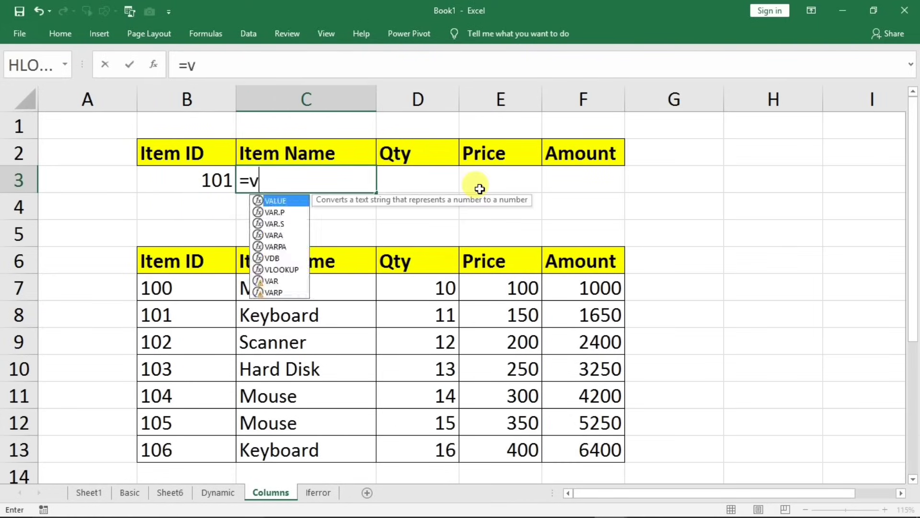
pyautogui.write('lookup(')
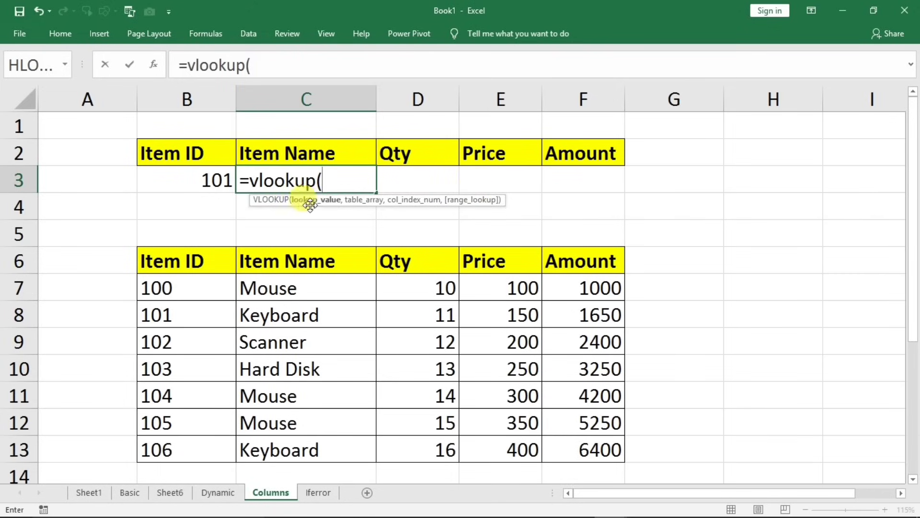
pyautogui.click(179, 181)
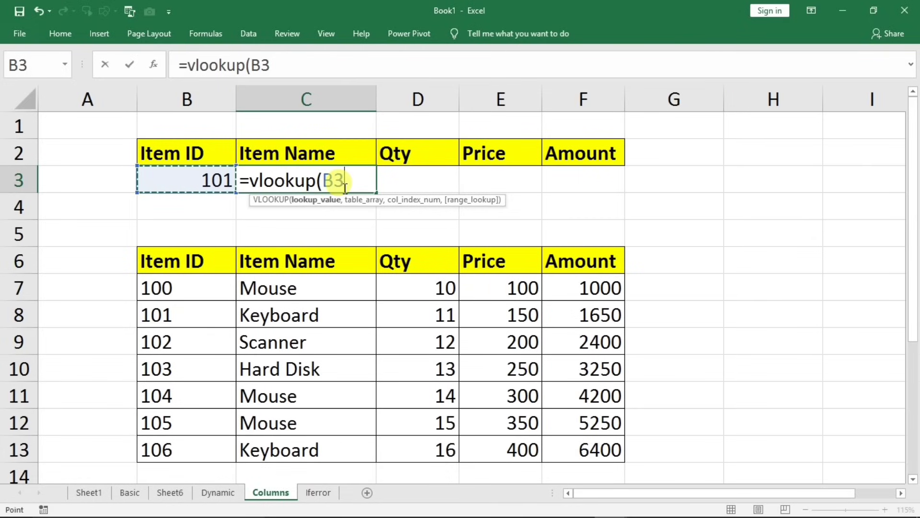
pyautogui.press('F4')
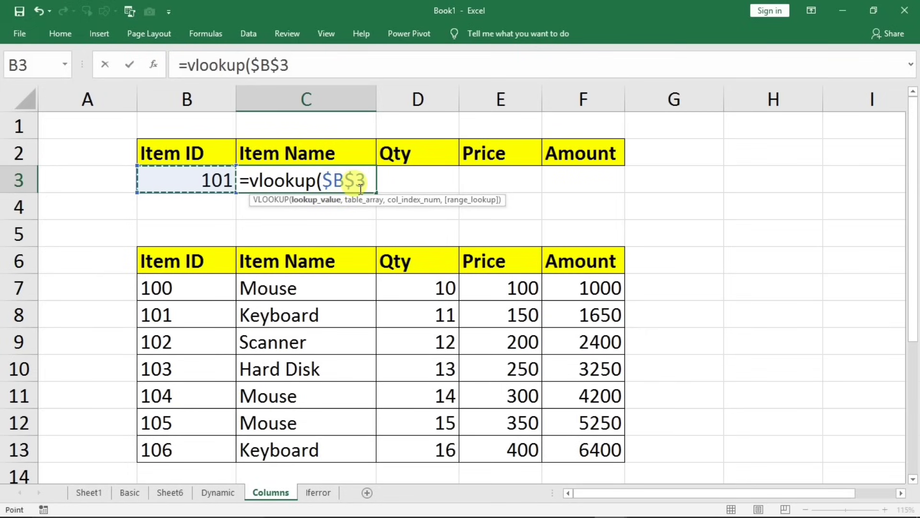
pyautogui.write(',')
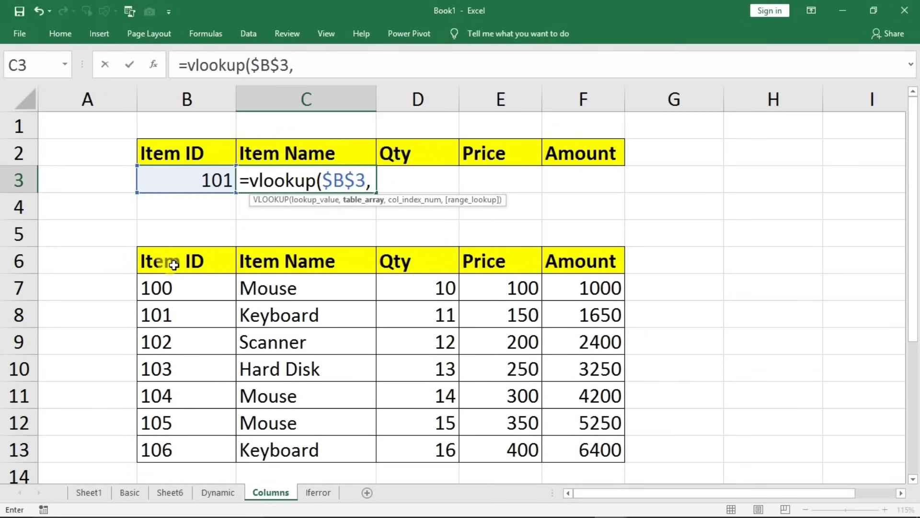
pyautogui.moveTo(177, 263); pyautogui.dragTo(567, 436)
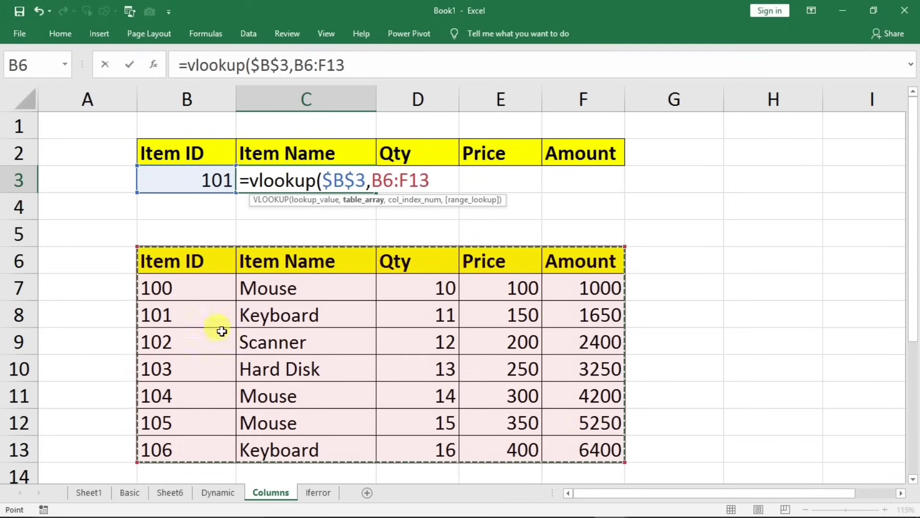
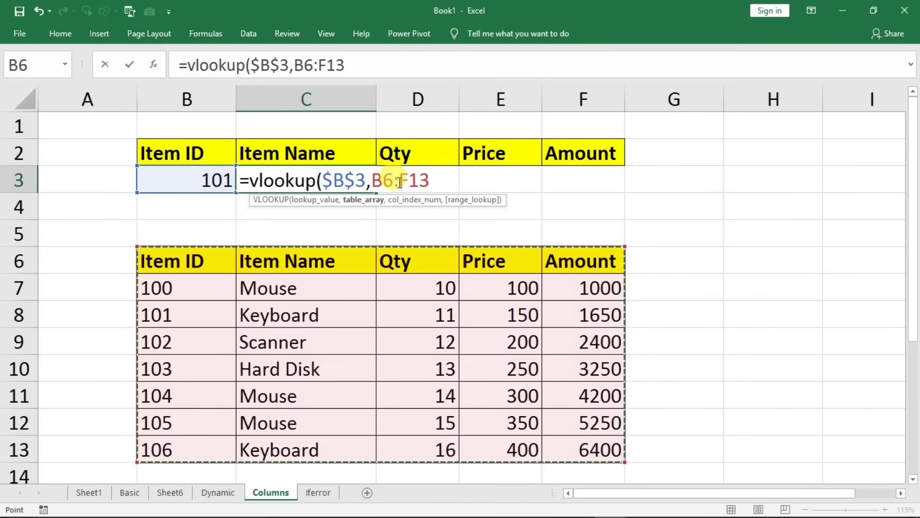
pyautogui.press('F4')
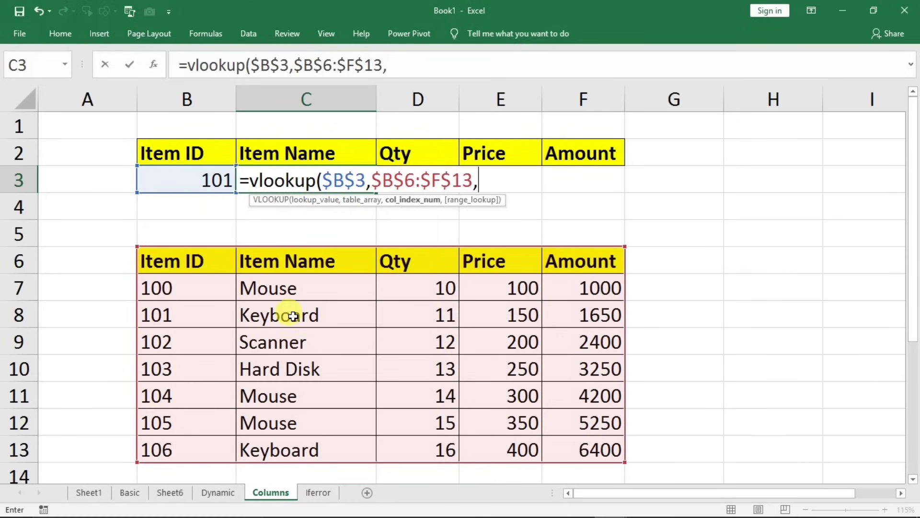
pyautogui.write('2')
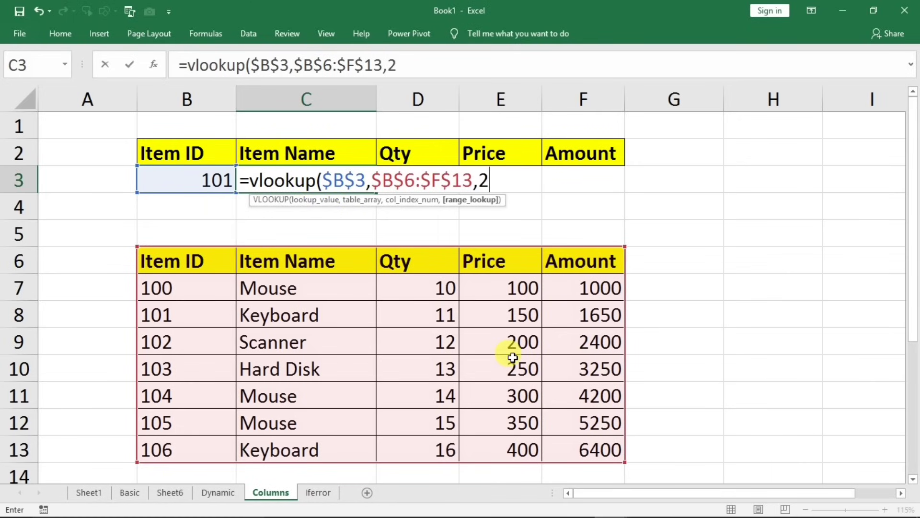
pyautogui.write(',0')
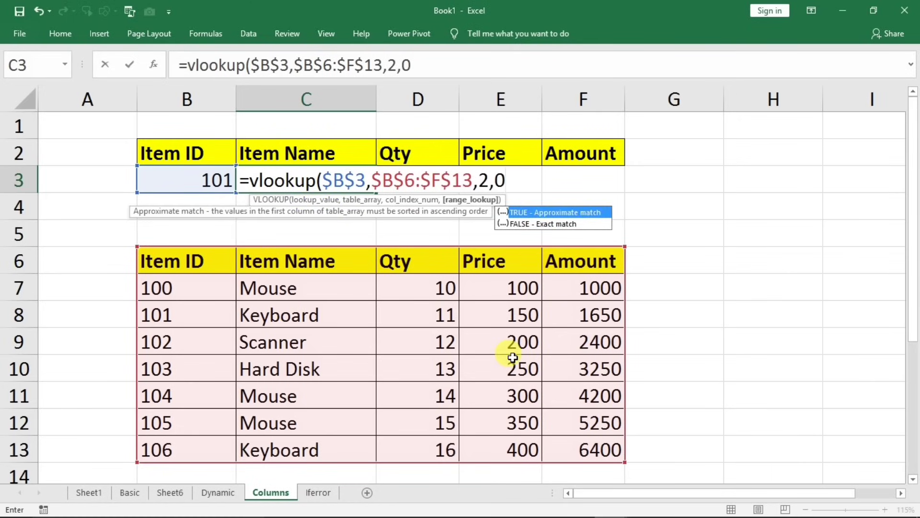
pyautogui.write(')')
pyautogui.press('Return')
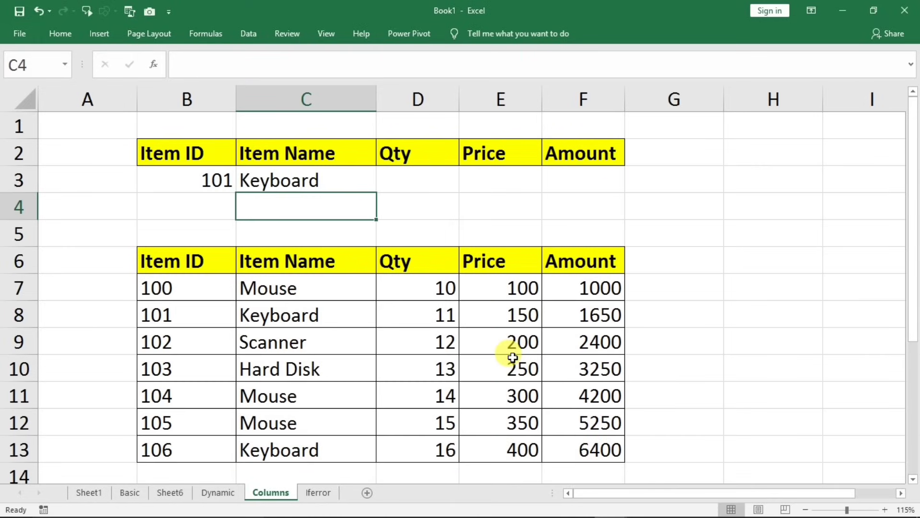
# Fill the VLOOKUP from C3 across to F3 and inspect the copied formulas in E3 and D3.
pyautogui.click(343, 181)
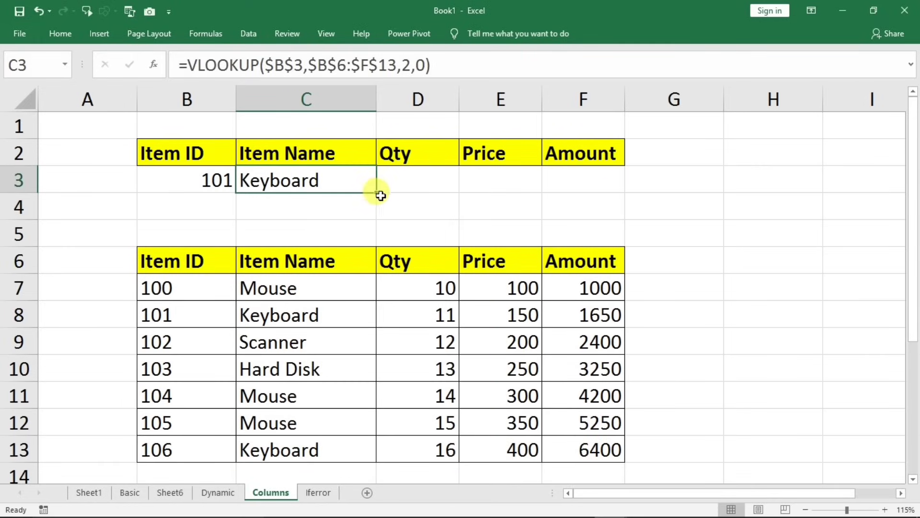
pyautogui.moveTo(381, 196); pyautogui.dragTo(616, 195)
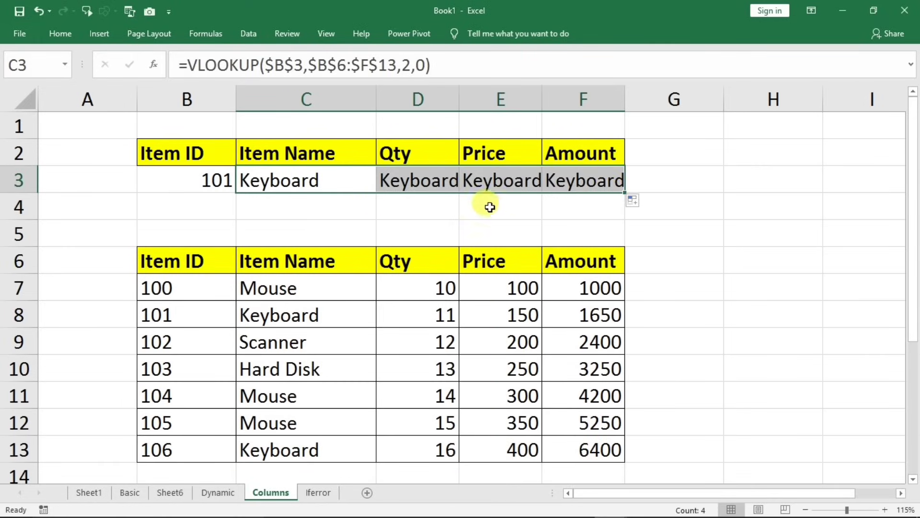
pyautogui.doubleClick(507, 181)
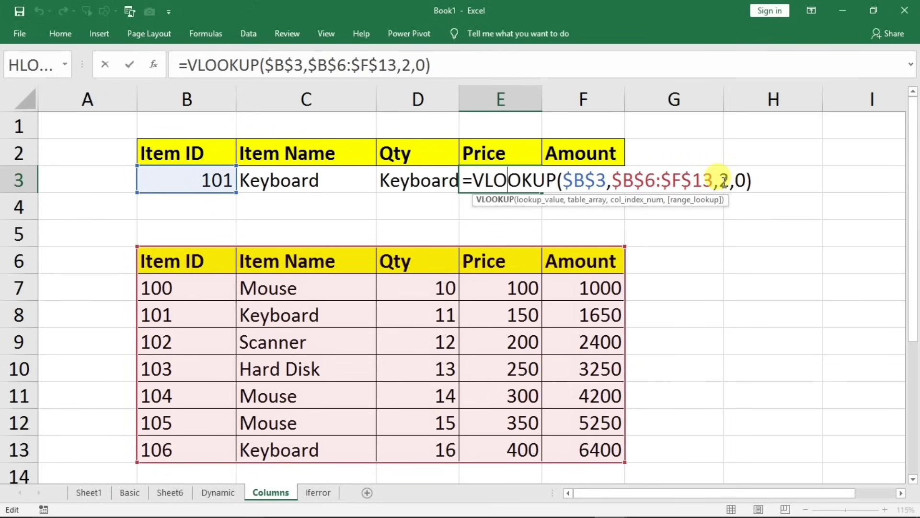
pyautogui.press('Return')
pyautogui.click(440, 179)
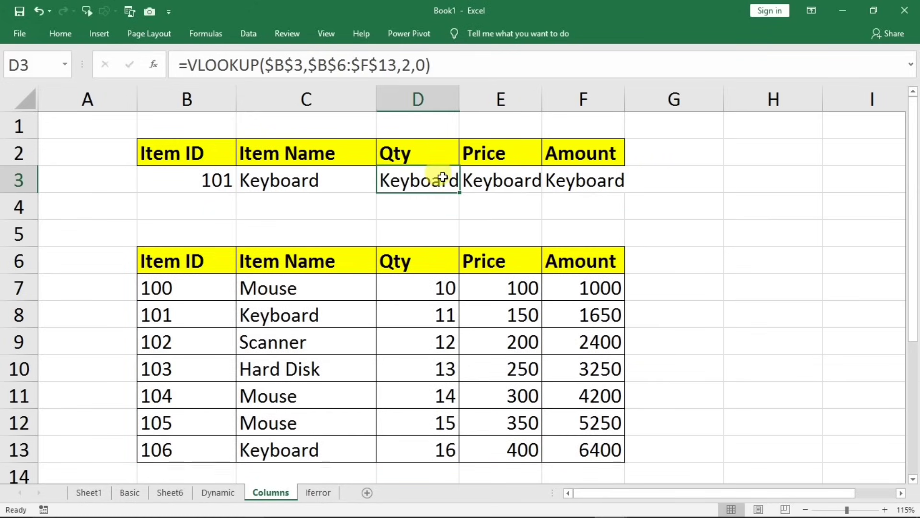
# Set the column index of the Qty VLOOKUP in D3 to 3 and check it against the row for item 101.
pyautogui.doubleClick(439, 178)
pyautogui.click(644, 181)
pyautogui.press('BackSpace')
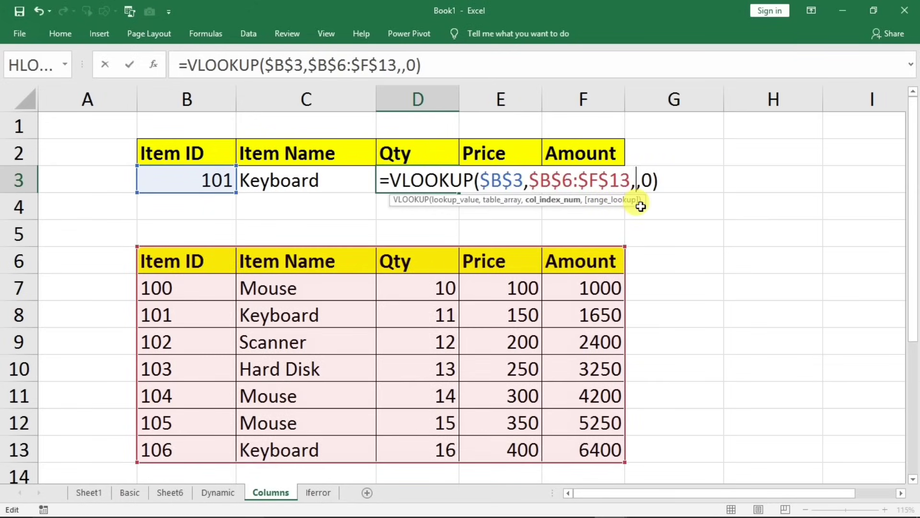
pyautogui.write('3')
pyautogui.press('Return')
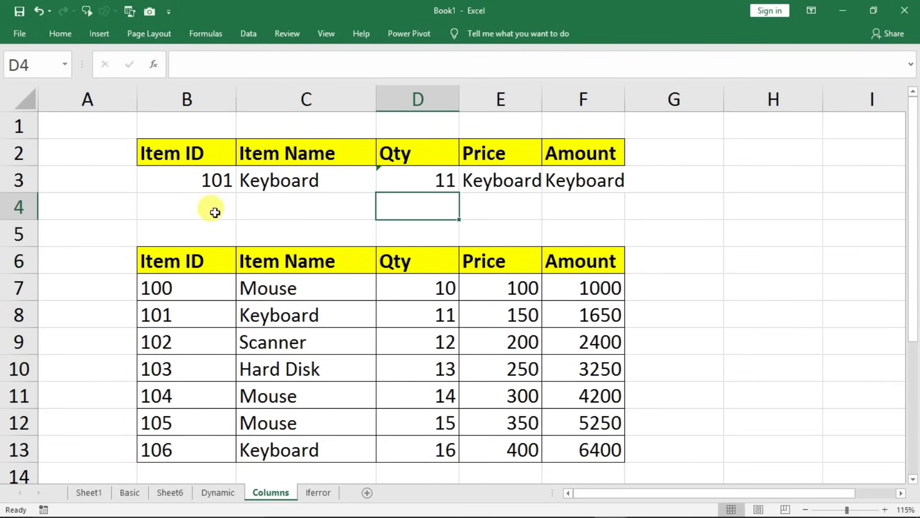
pyautogui.moveTo(185, 314); pyautogui.dragTo(418, 316)
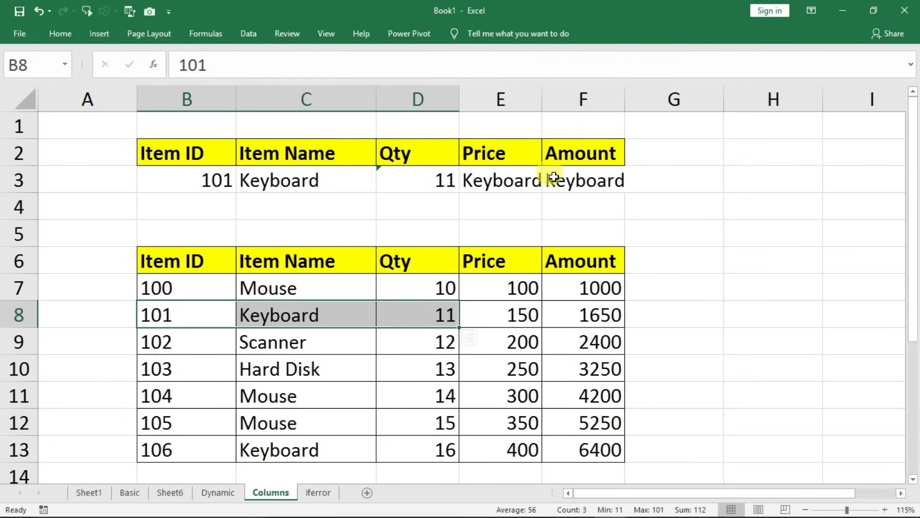
pyautogui.click(417, 185)
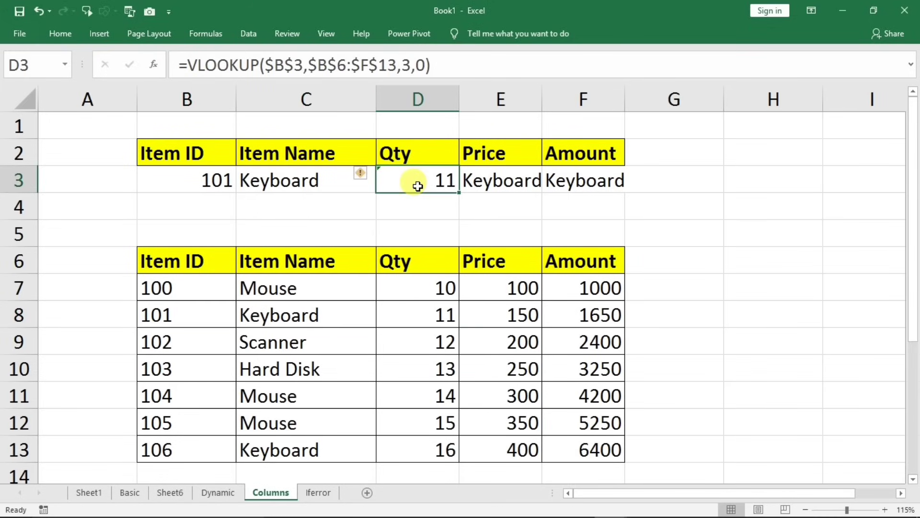
# Undo the column index change in D3 and clear the lookup formulas from D3:F3.
pyautogui.hotkey('ctrl', 'z')
pyautogui.click(482, 211)
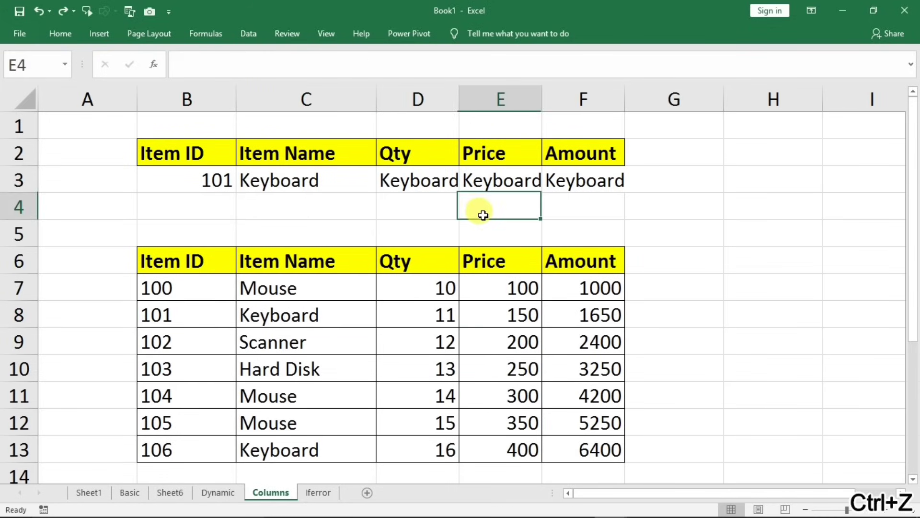
pyautogui.moveTo(417, 185); pyautogui.dragTo(556, 185)
pyautogui.press('Delete')
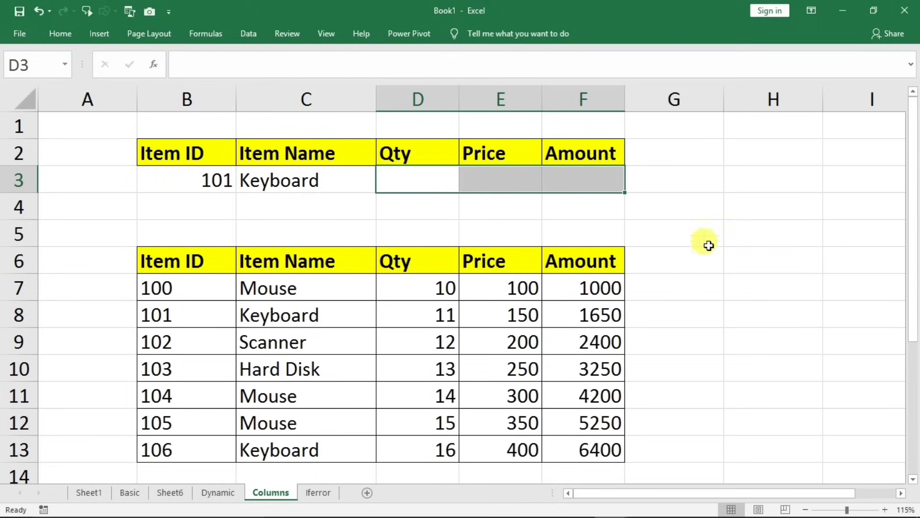
# Try the formula =COLUMNS(B2:F2) in the empty cell H5 to count the header columns.
pyautogui.click(734, 233)
pyautogui.write('=columns')
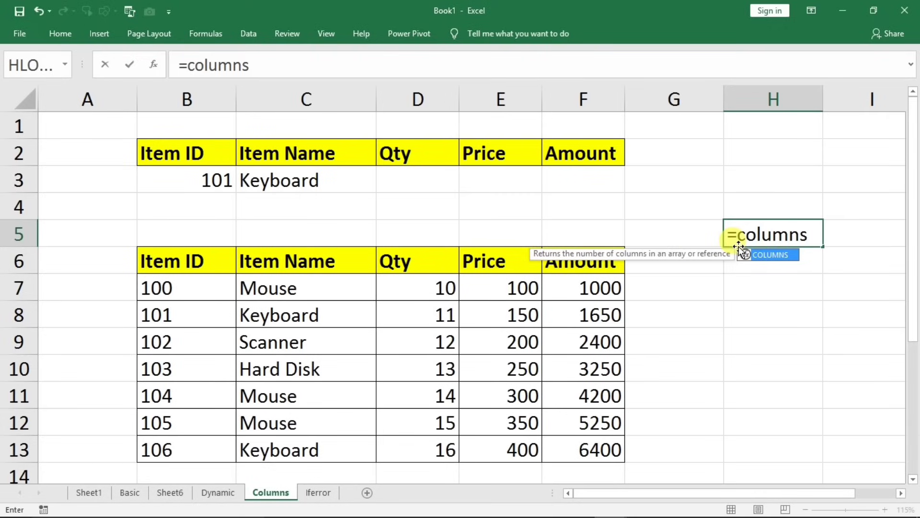
pyautogui.write('(')
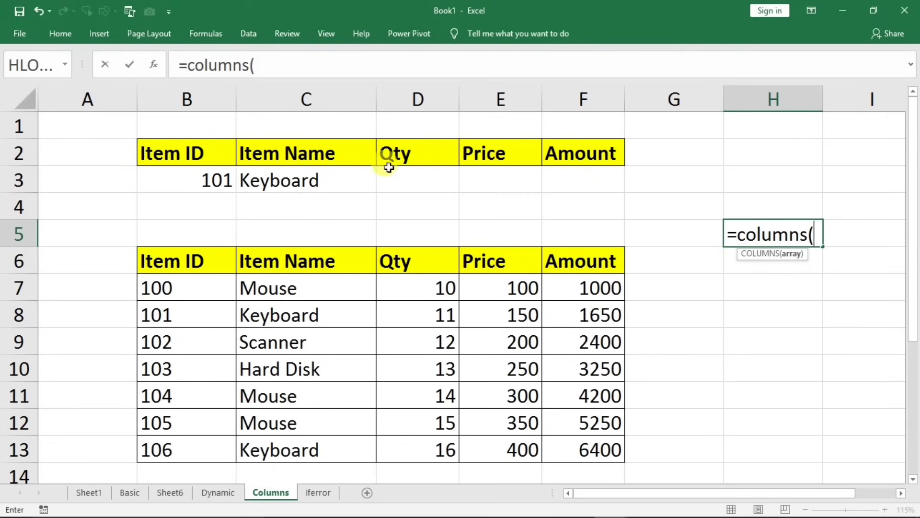
pyautogui.moveTo(191, 152); pyautogui.dragTo(547, 146)
pyautogui.press('Return')
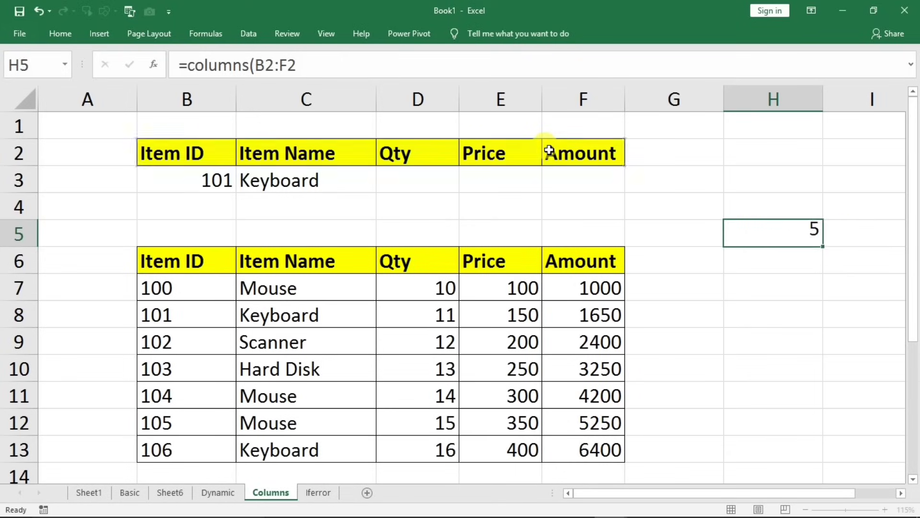
pyautogui.click(809, 229)
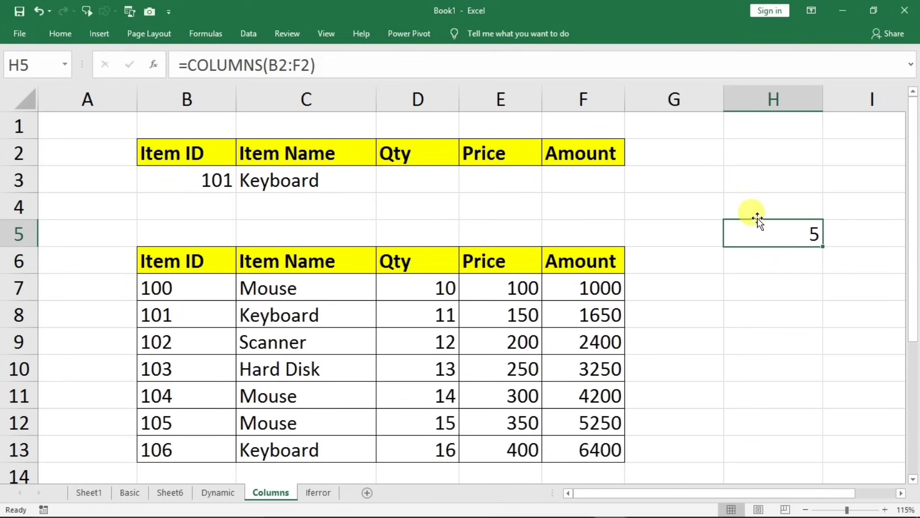
# Remove the column index 2 and match type 0 from the VLOOKUP in C3, leaving it ready for the column index argument.
pyautogui.click(288, 180)
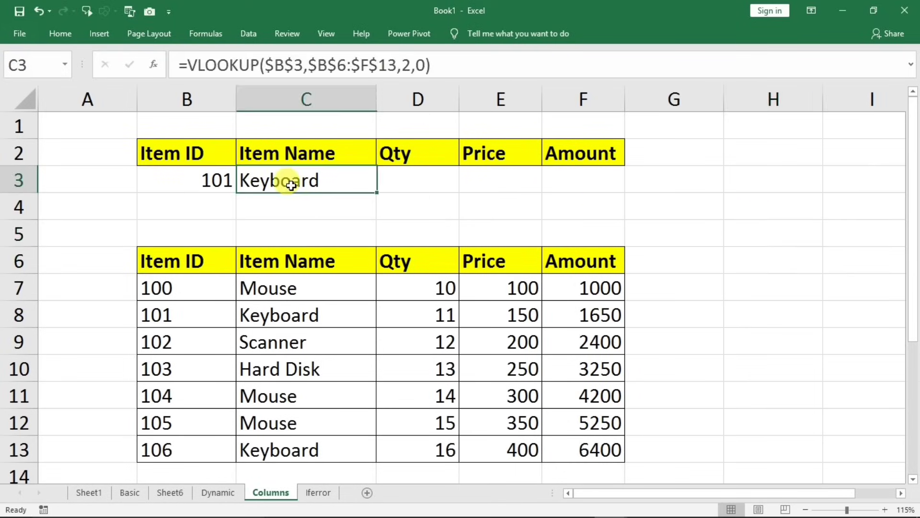
pyautogui.doubleClick(291, 184)
pyautogui.click(537, 185)
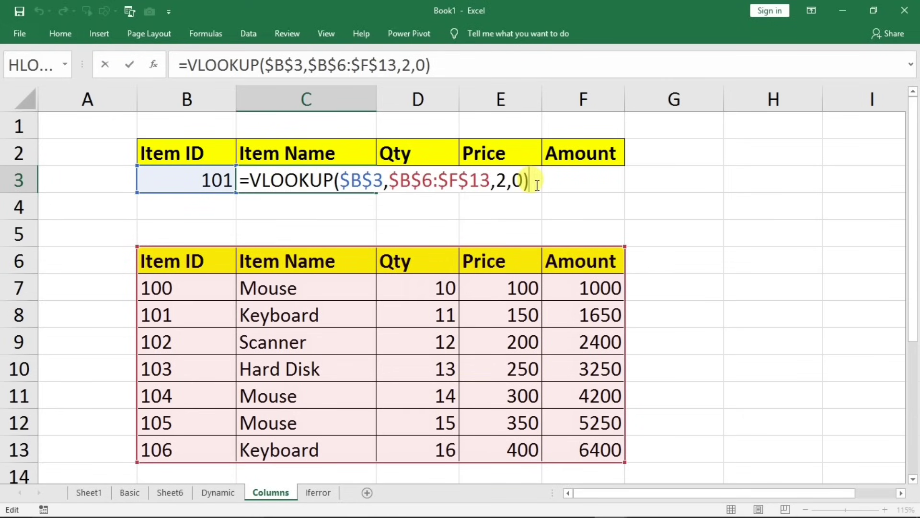
pyautogui.press('BackSpace')
pyautogui.press('BackSpace')
pyautogui.press('BackSpace')
pyautogui.press('BackSpace')
pyautogui.press('BackSpace')
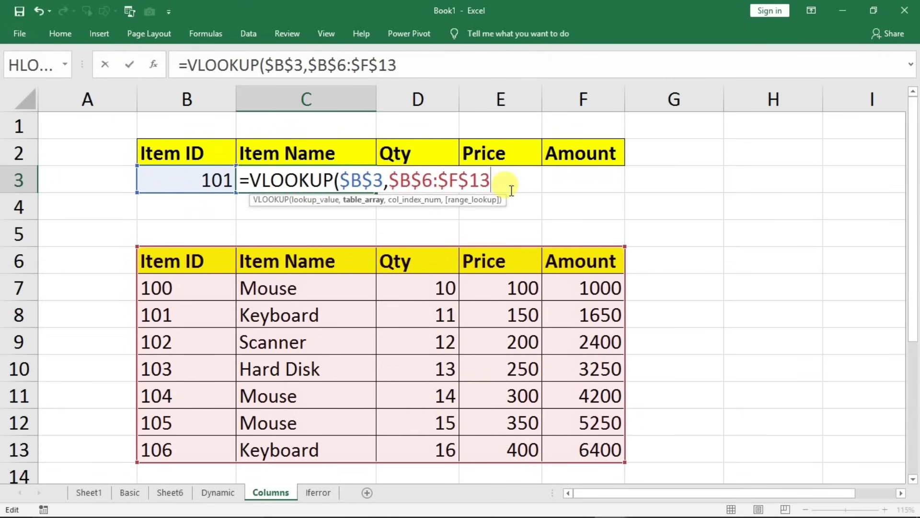
pyautogui.write(',')
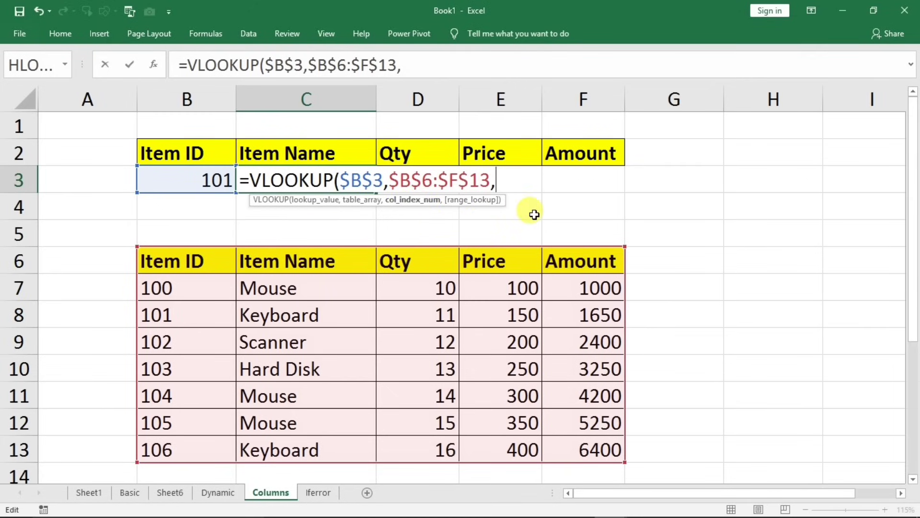
# Add COLUMNS(B2:C2) as the column index argument of the VLOOKUP in C3.
pyautogui.write('column')
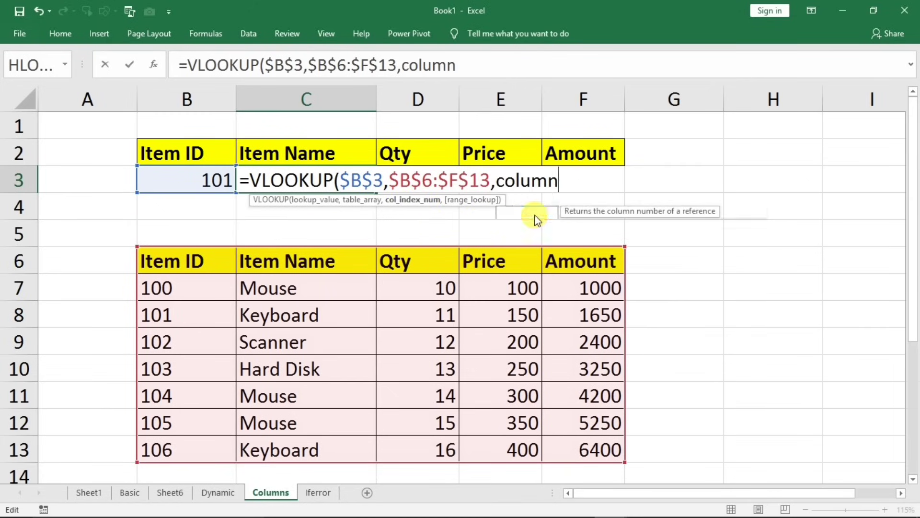
pyautogui.write('s(')
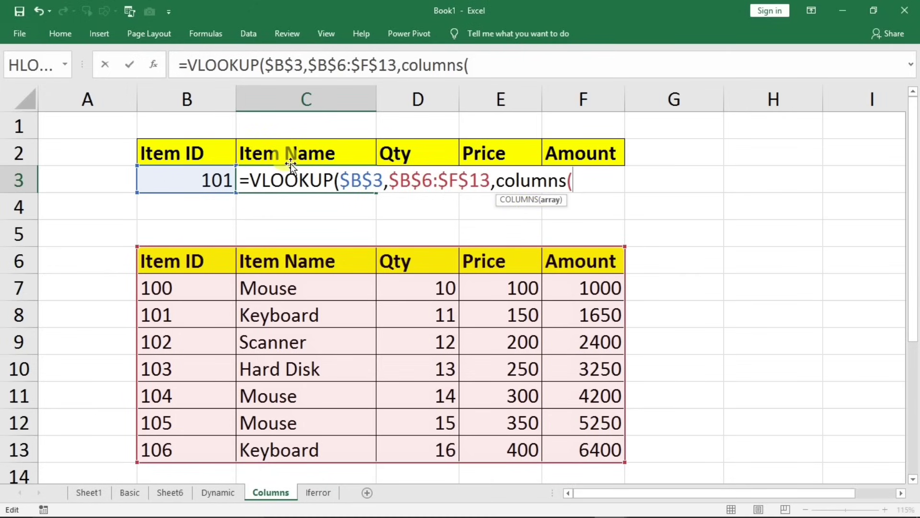
pyautogui.click(163, 153)
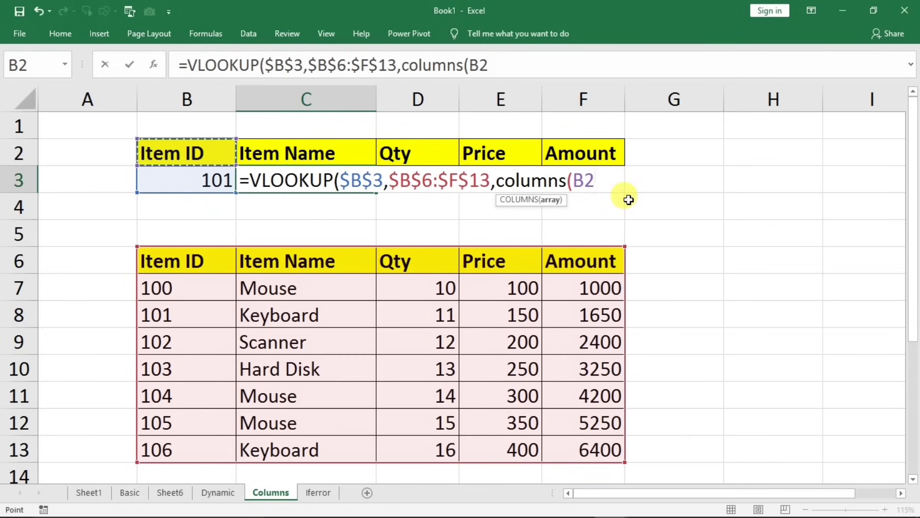
pyautogui.press('F8')
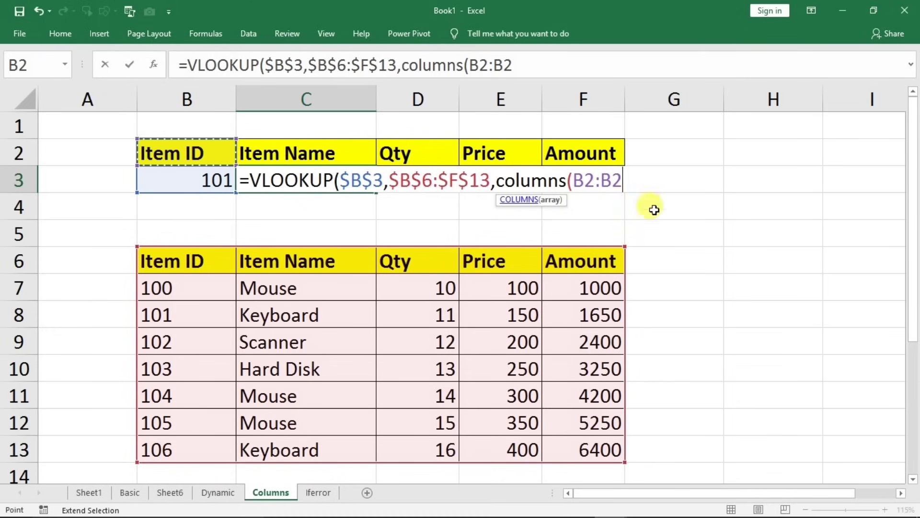
pyautogui.moveTo(620, 185); pyautogui.dragTo(613, 187)
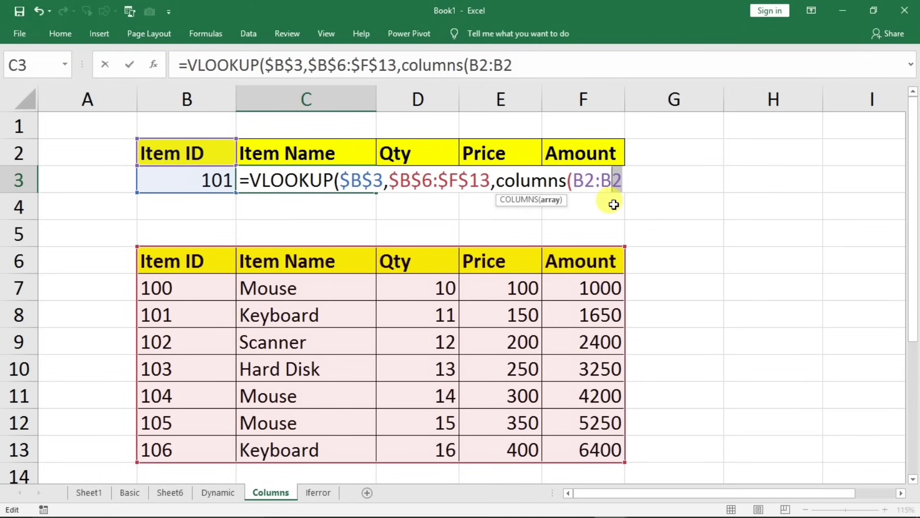
pyautogui.press('BackSpace')
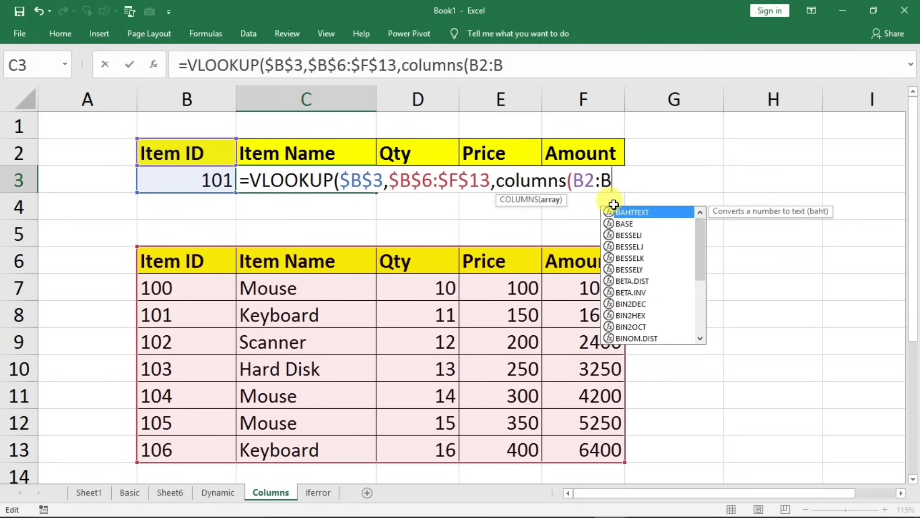
pyautogui.press('BackSpace')
pyautogui.write('c')
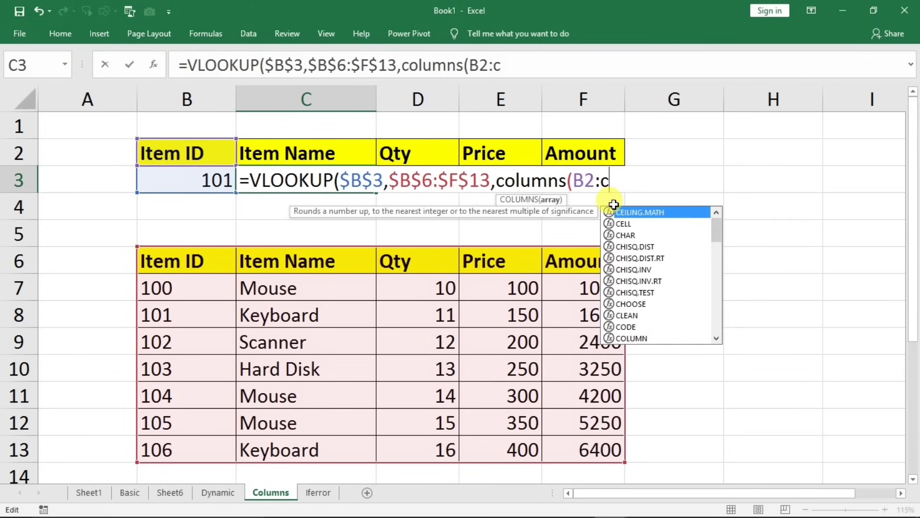
pyautogui.write('2')
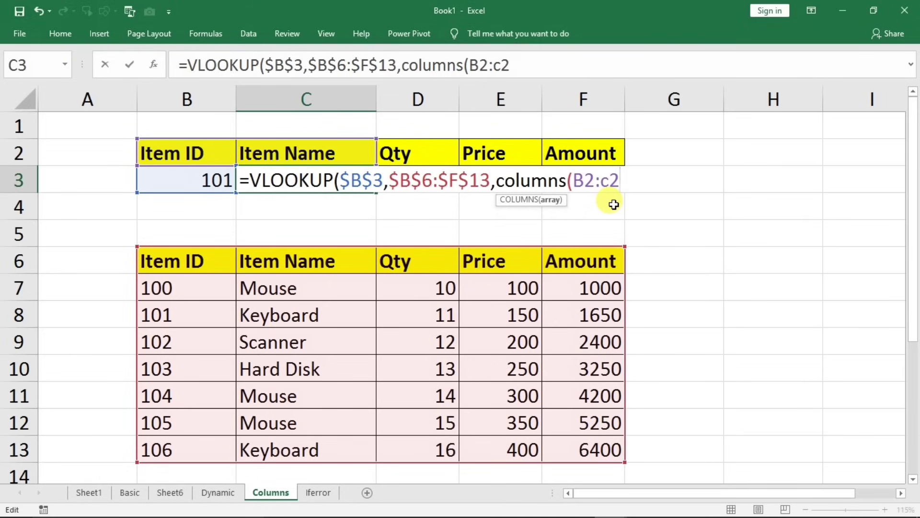
pyautogui.write(')')
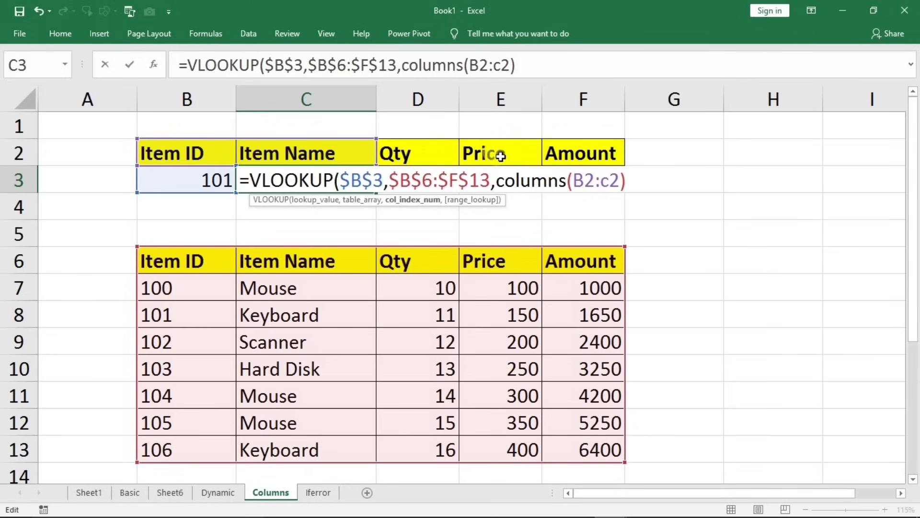
# Make the range start absolute as $B$2 in C3's COLUMNS function and complete the VLOOKUP with match type 0.
pyautogui.click(584, 186)
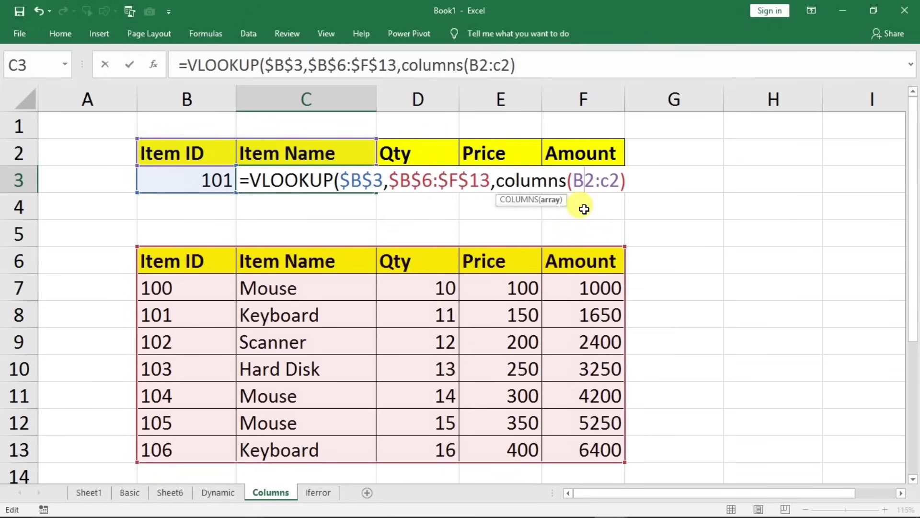
pyautogui.press('F4')
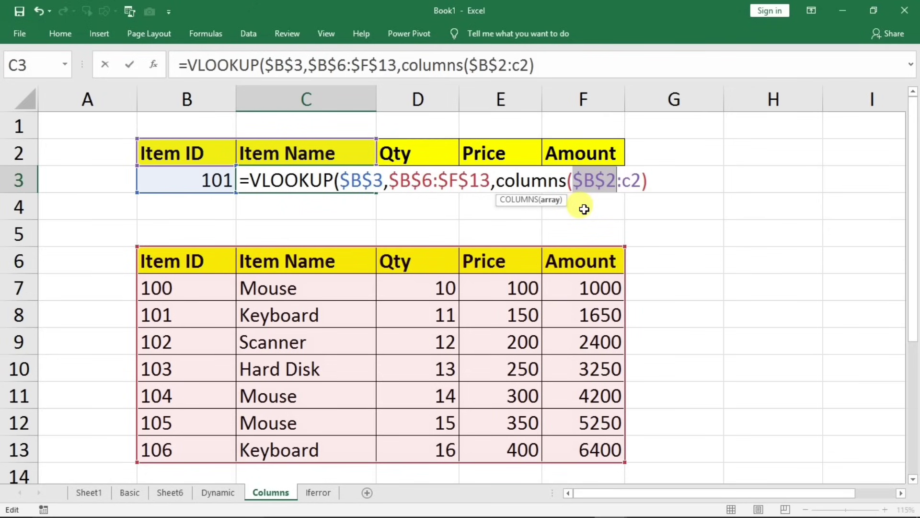
pyautogui.click(650, 182)
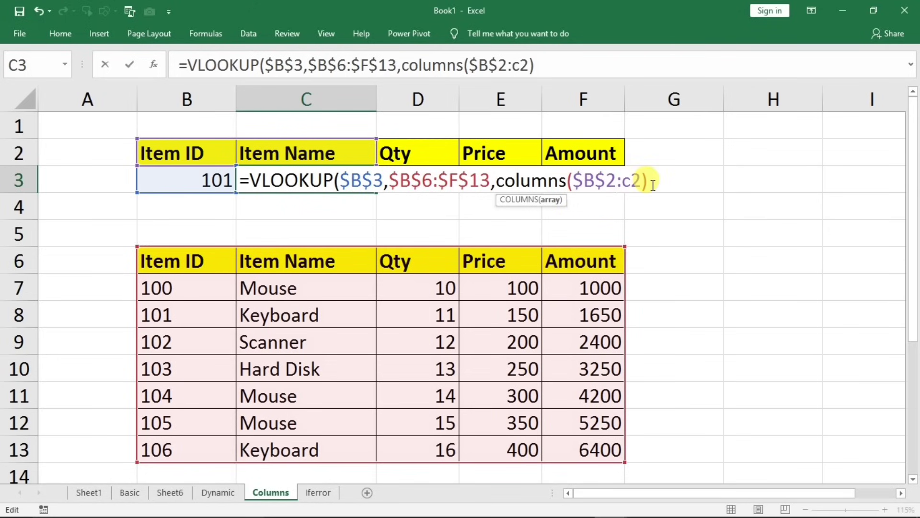
pyautogui.write(',')
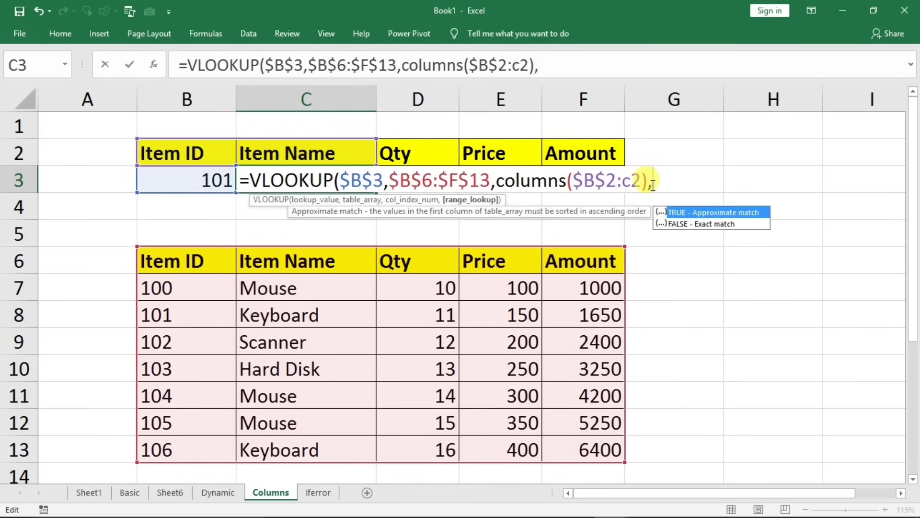
pyautogui.write('0)')
pyautogui.press('Return')
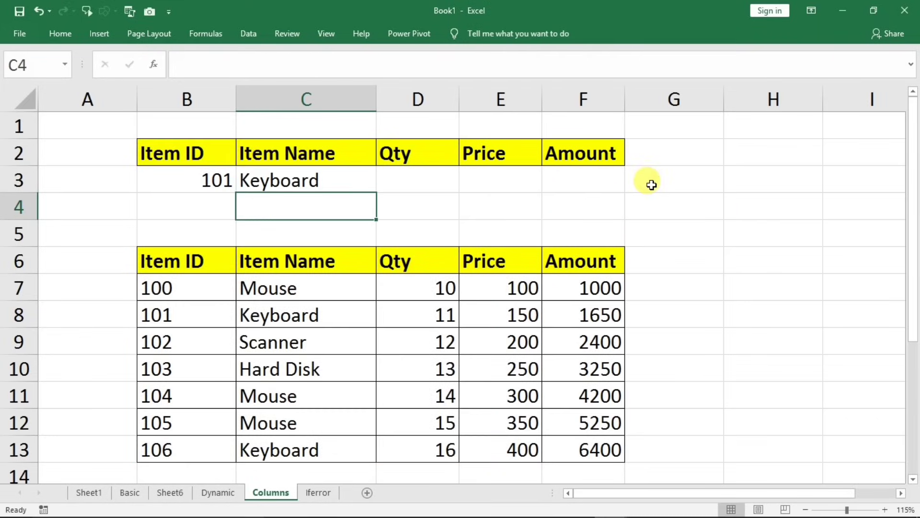
# Fill the C3 formula across to F3 and compare the results with the table row for item 101.
pyautogui.click(351, 182)
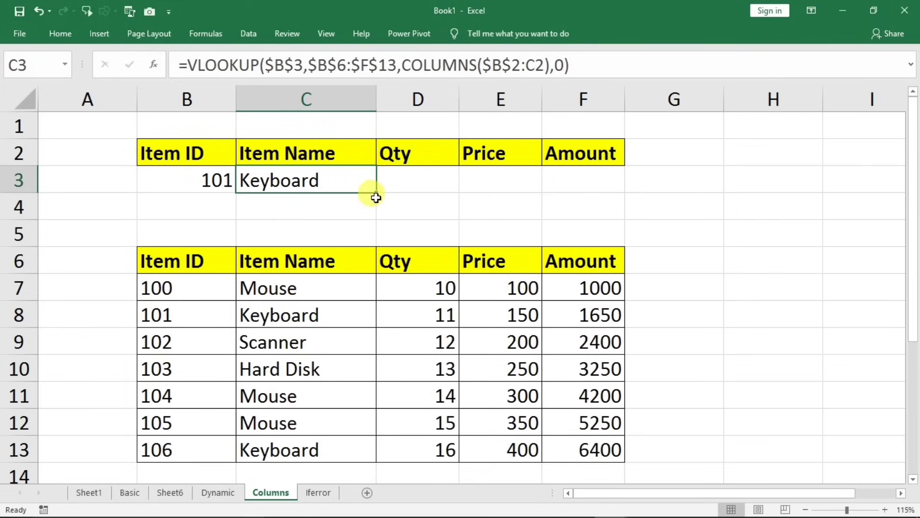
pyautogui.moveTo(378, 194); pyautogui.dragTo(586, 191)
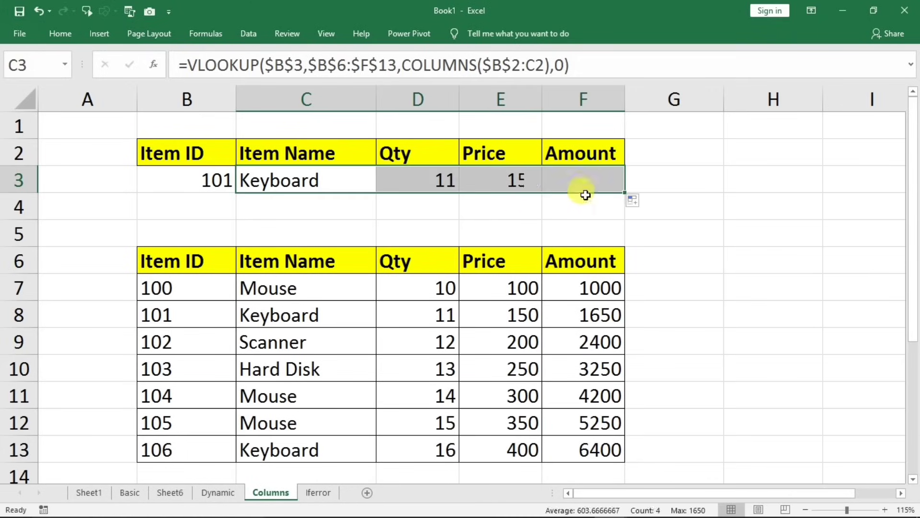
pyautogui.click(217, 180)
pyautogui.click(221, 314)
pyautogui.moveTo(221, 314); pyautogui.dragTo(578, 312)
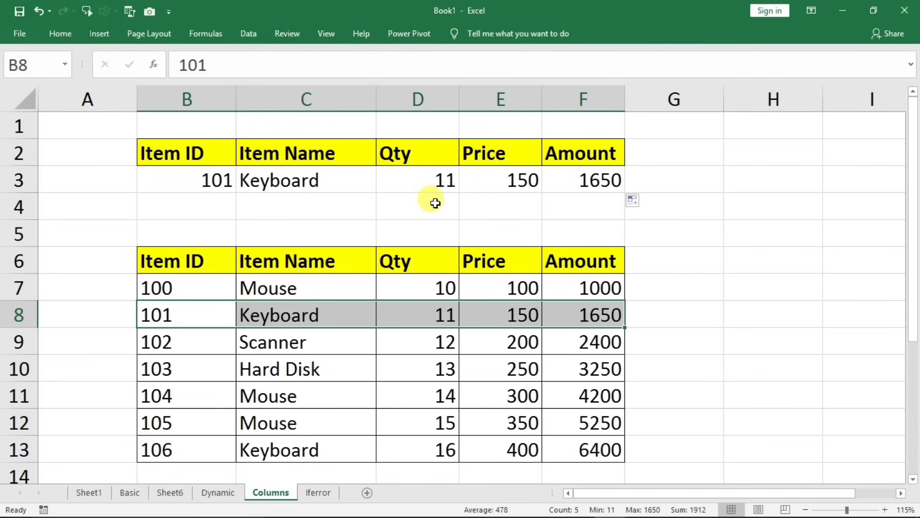
# Examine how the COLUMNS range differs between the lookup formulas in C3 and F3.
pyautogui.click(320, 187)
pyautogui.doubleClick(322, 182)
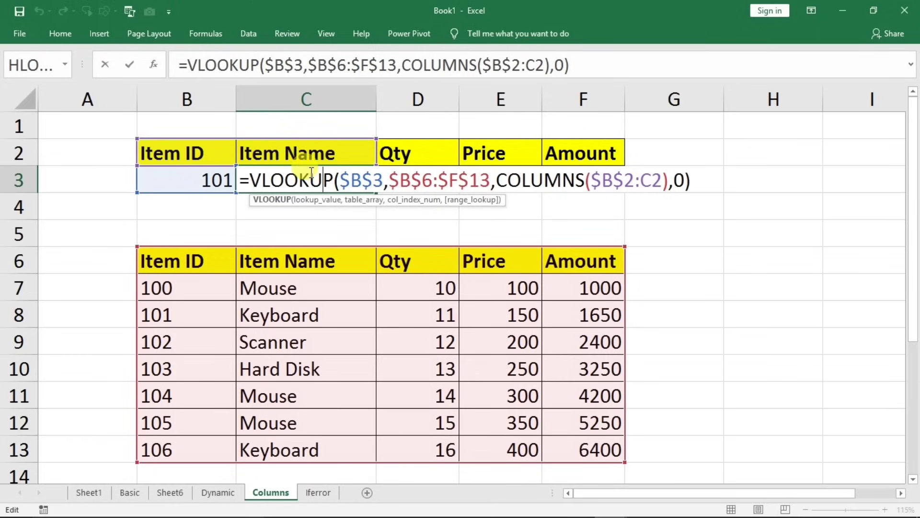
pyautogui.press('Return')
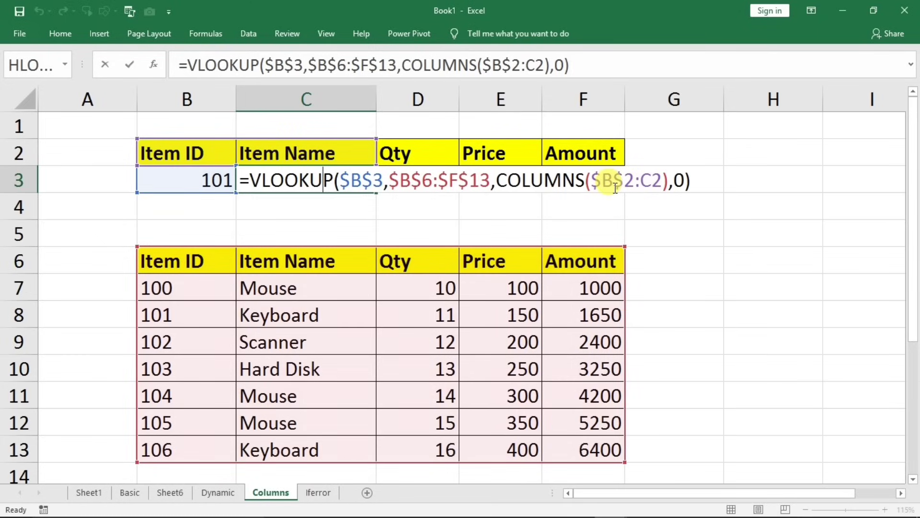
pyautogui.click(617, 158)
pyautogui.doubleClick(617, 158)
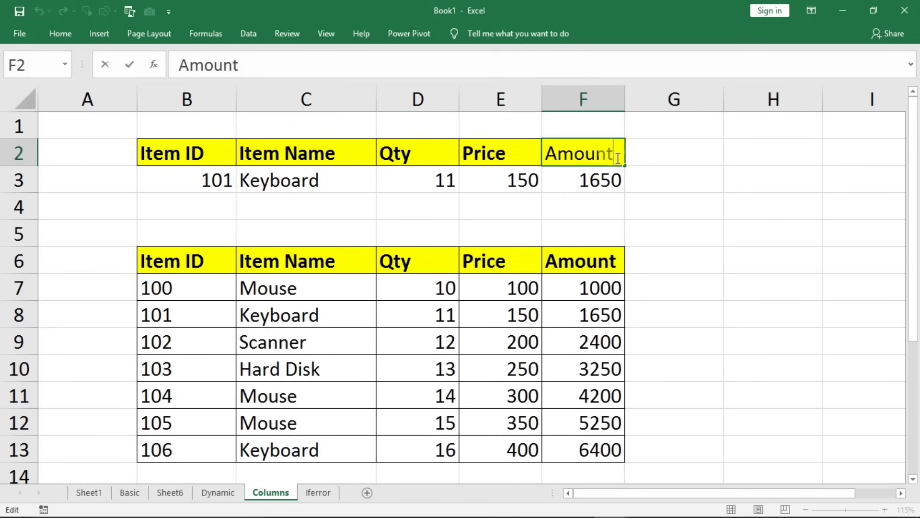
pyautogui.doubleClick(601, 179)
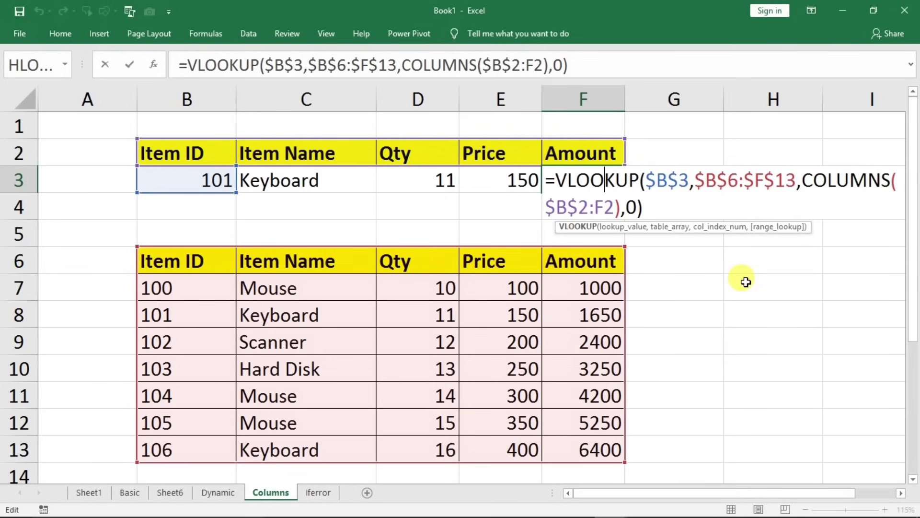
# Set the lookup item ID in B3 to 111 and widen columns C to F equally.
pyautogui.press('Return')
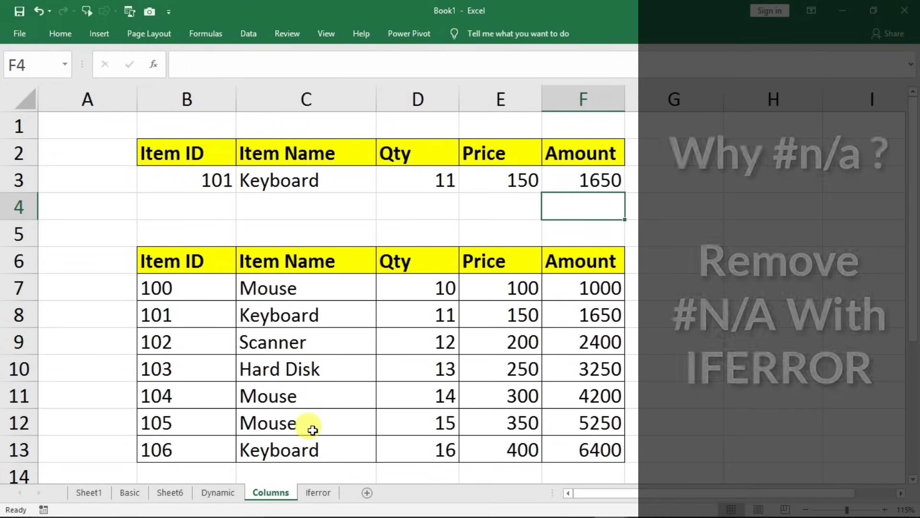
pyautogui.click(194, 189)
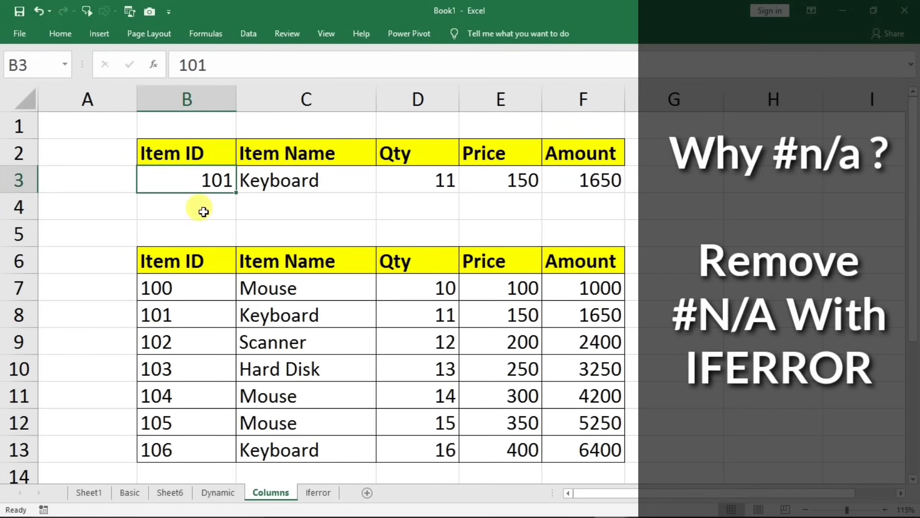
pyautogui.write('1')
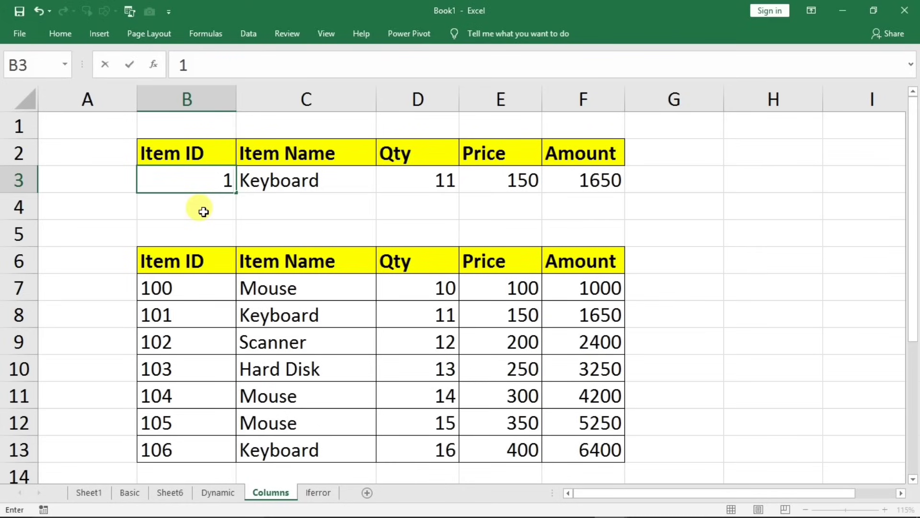
pyautogui.press('Return')
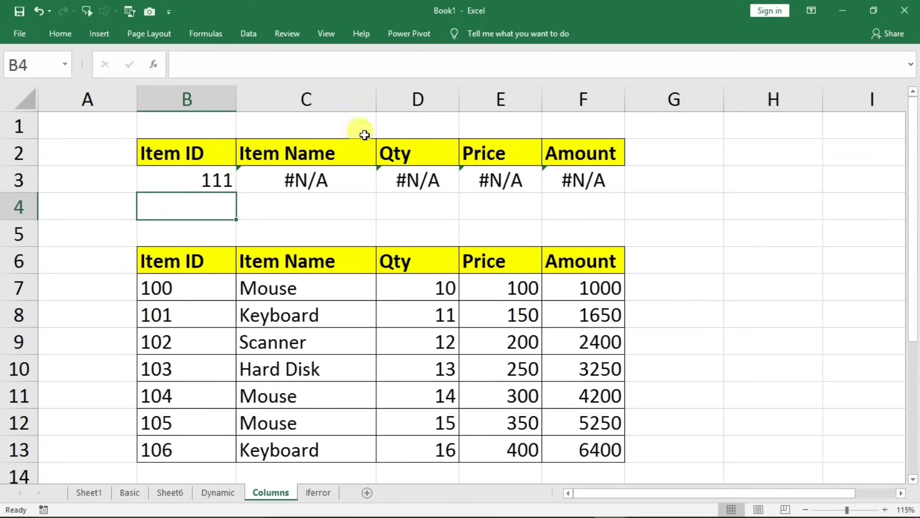
pyautogui.moveTo(364, 101); pyautogui.dragTo(589, 111)
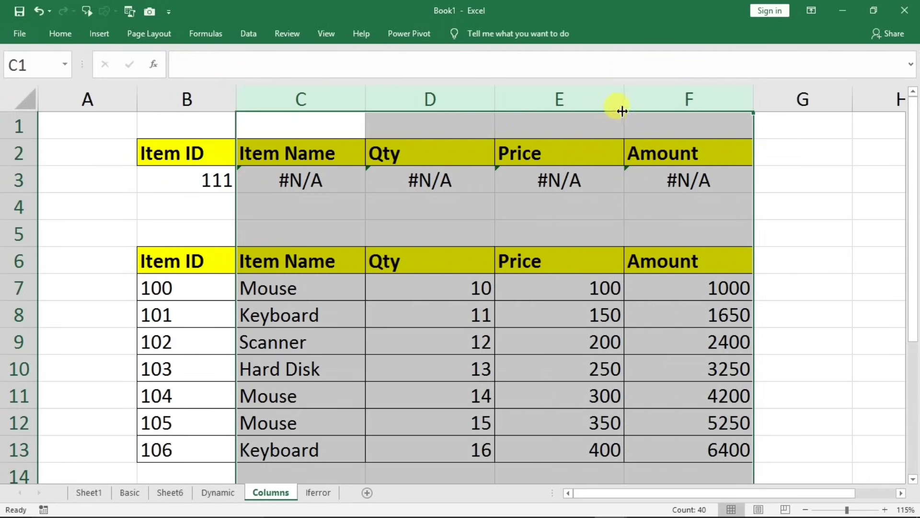
pyautogui.click(439, 184)
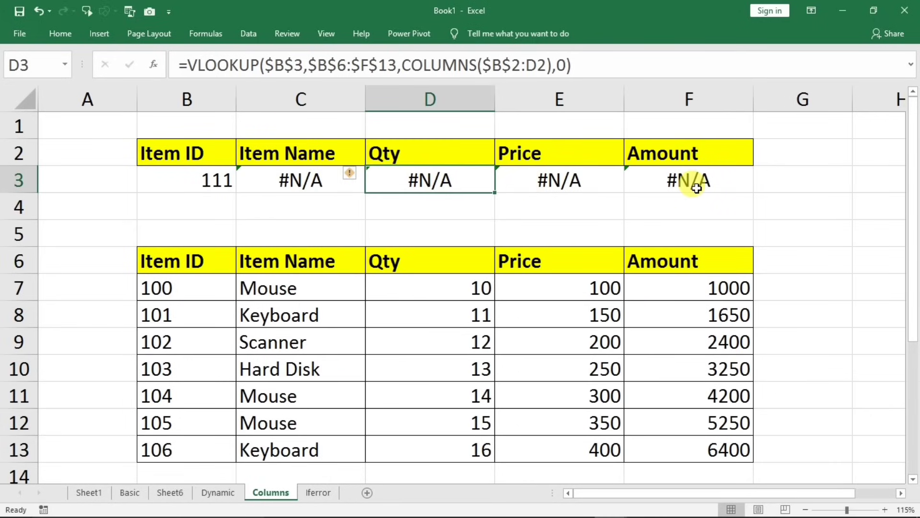
# Compare the lookup item ID in B3 with the table's item IDs in B7:B13.
pyautogui.click(209, 180)
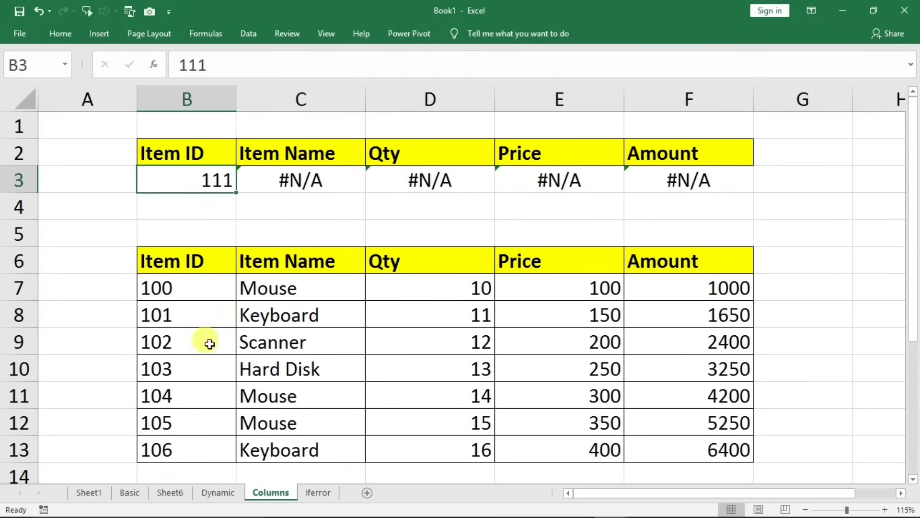
pyautogui.scroll(-2, 207, 353)
pyautogui.scroll(2, 158, 311)
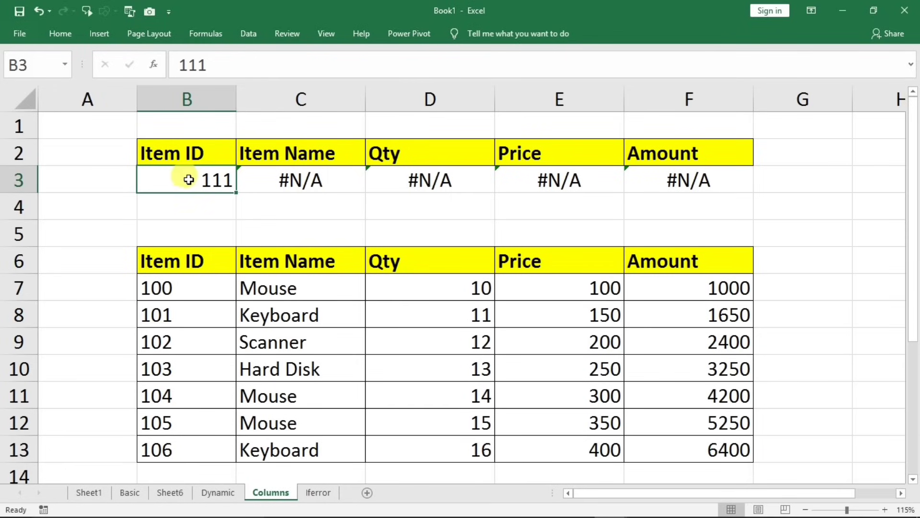
pyautogui.moveTo(183, 289); pyautogui.dragTo(189, 453)
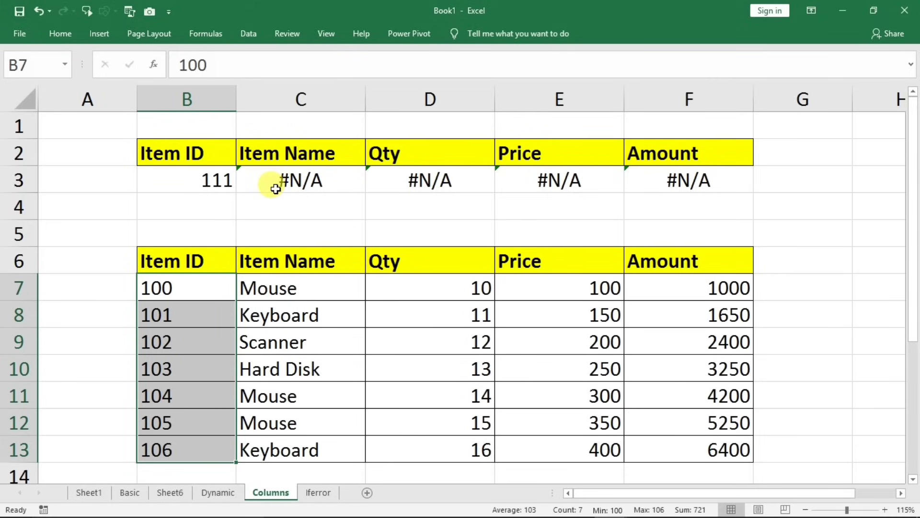
# Set the lookup item ID in B3 to 102.
pyautogui.click(197, 183)
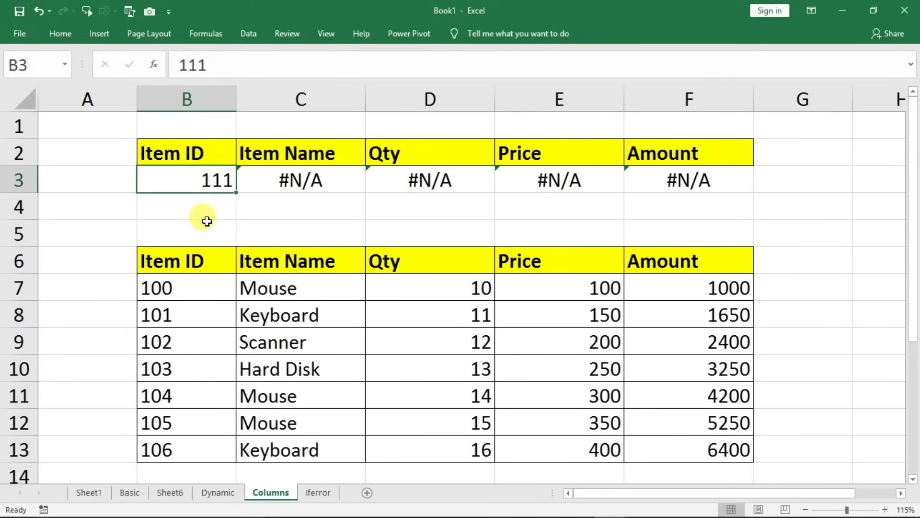
pyautogui.write('102')
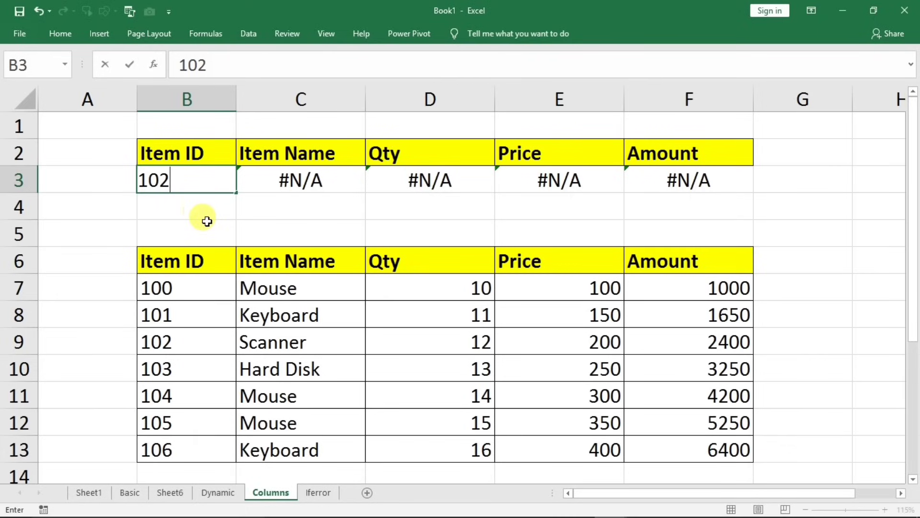
pyautogui.press('Return')
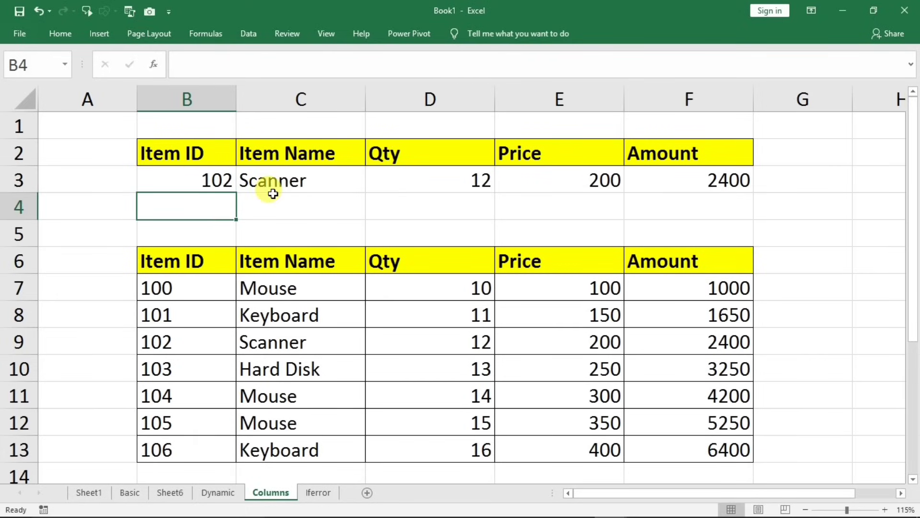
# Inspect the item ID entries in B9 and B10 of the table for extra characters.
pyautogui.doubleClick(192, 336)
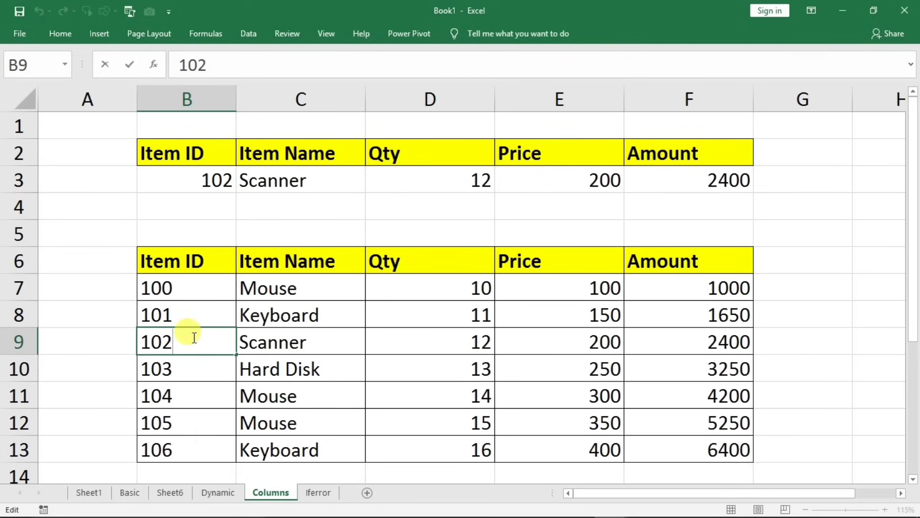
pyautogui.click(185, 408)
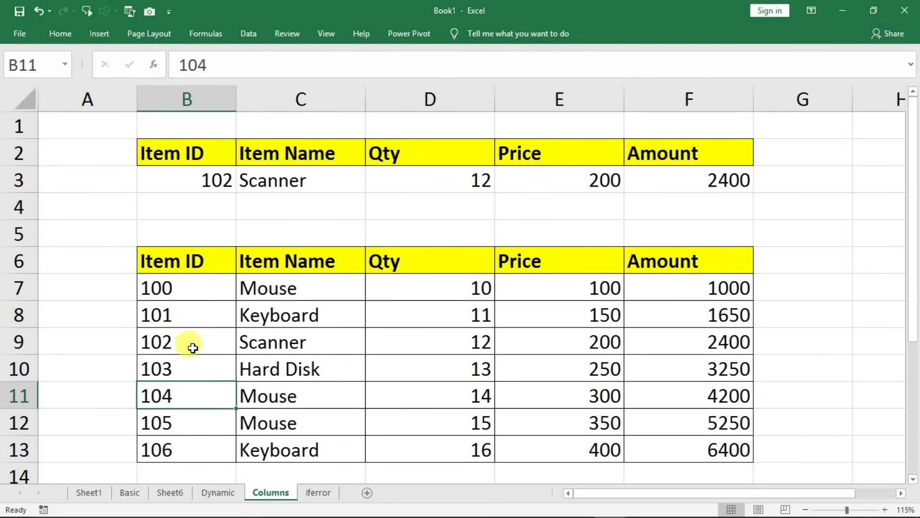
pyautogui.doubleClick(187, 368)
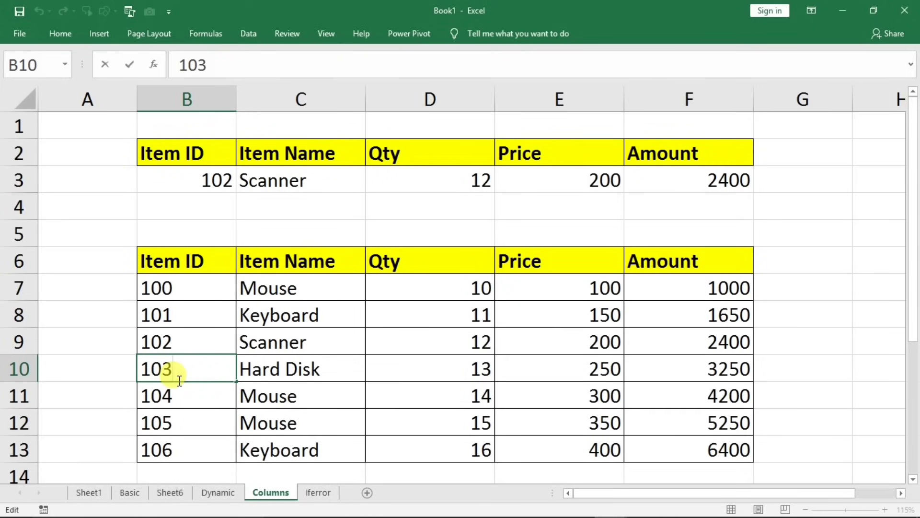
pyautogui.doubleClick(181, 337)
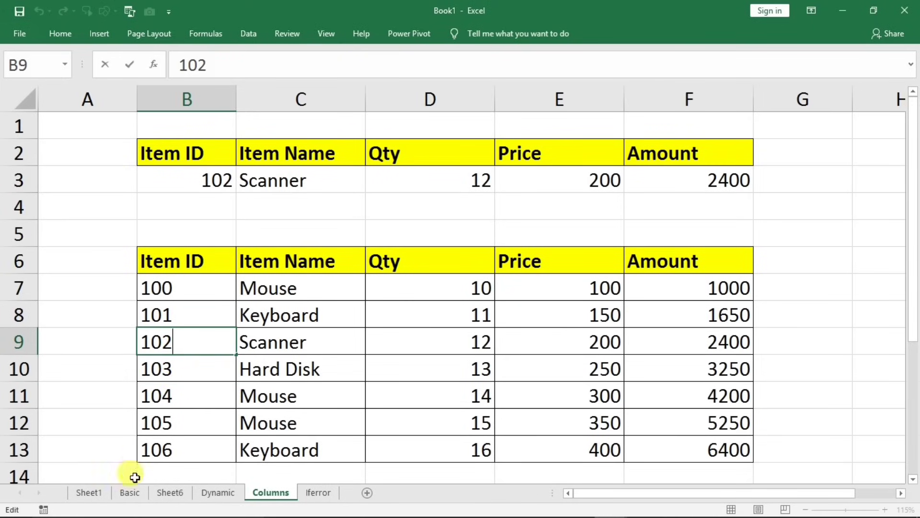
# On the Basic sheet, add a trailing space after Mouse in C7, the first row of the item table.
pyautogui.click(131, 496)
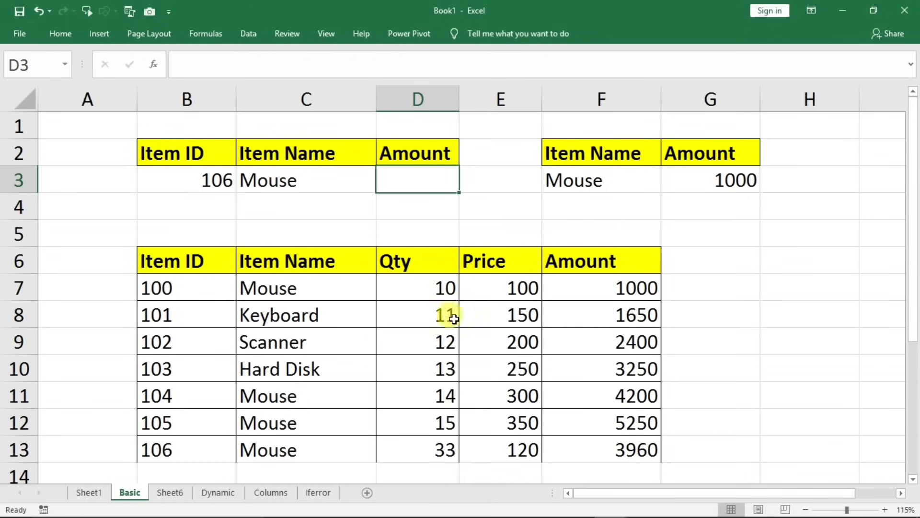
pyautogui.click(602, 185)
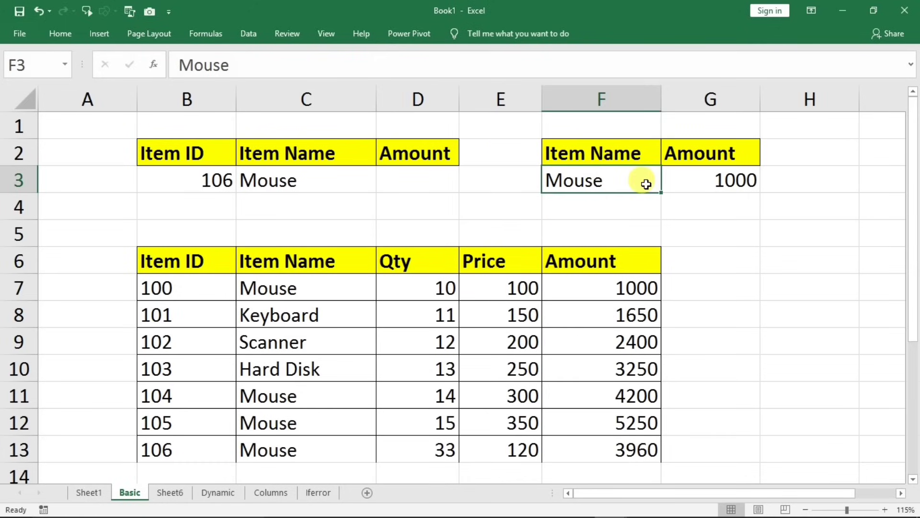
pyautogui.click(704, 183)
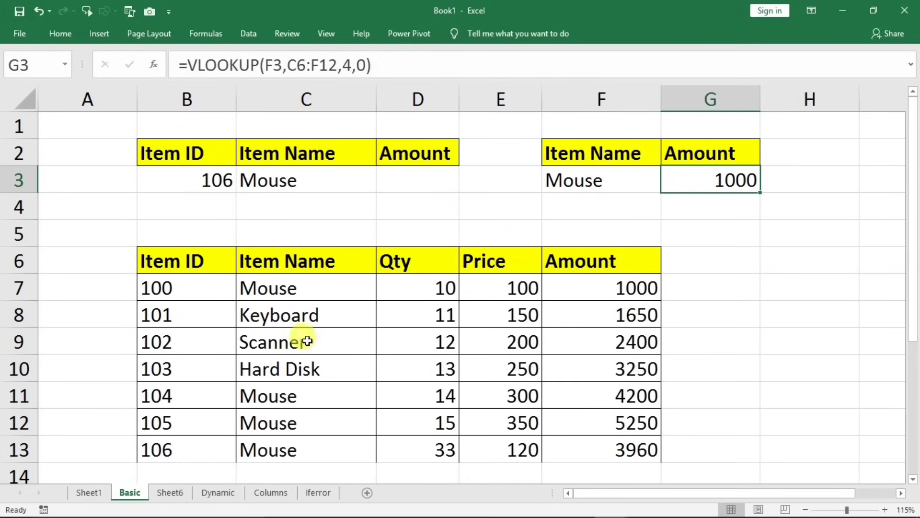
pyautogui.doubleClick(311, 288)
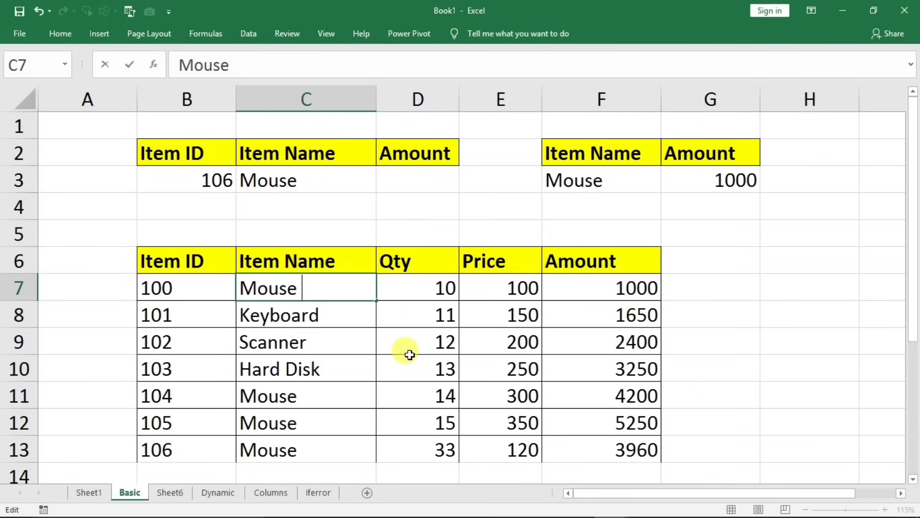
pyautogui.click(695, 340)
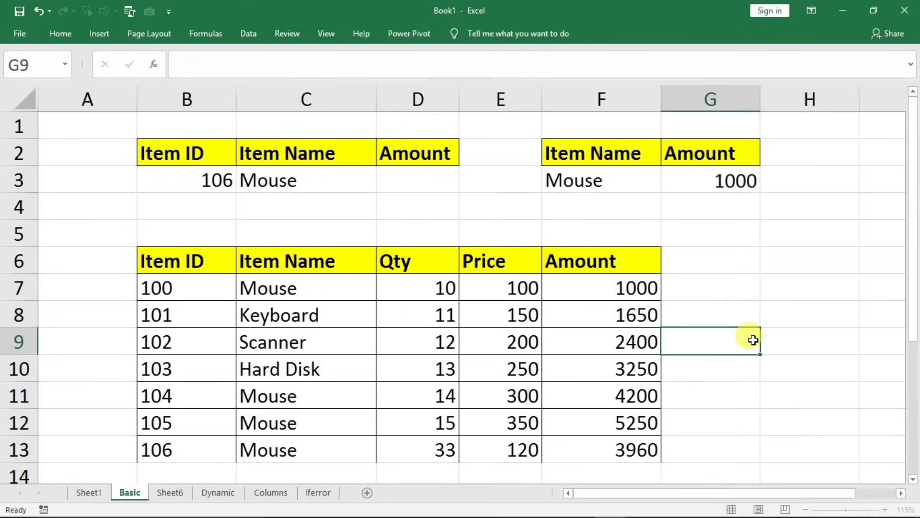
pyautogui.click(597, 192)
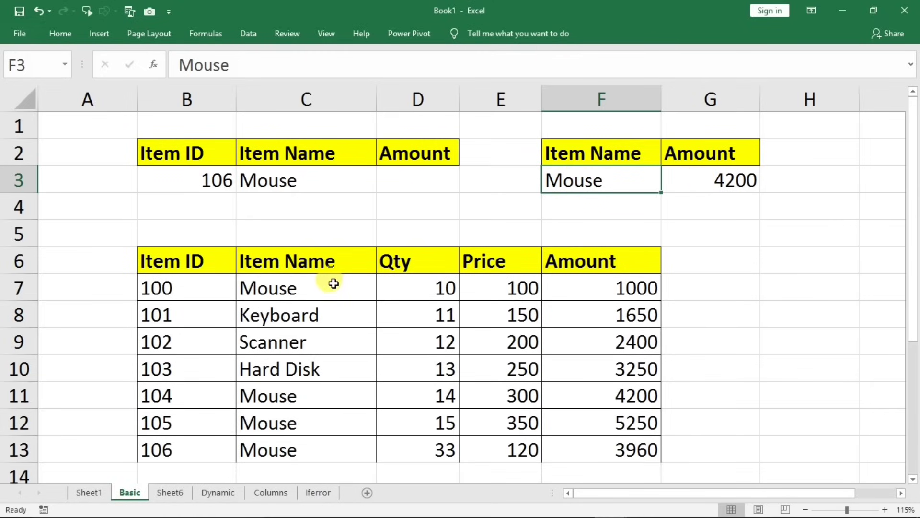
# Compare the Mouse rows C7:F7 and C11:F11 with the Mouse lookup amount and examine C7's text for the trailing space.
pyautogui.moveTo(329, 284); pyautogui.dragTo(570, 293)
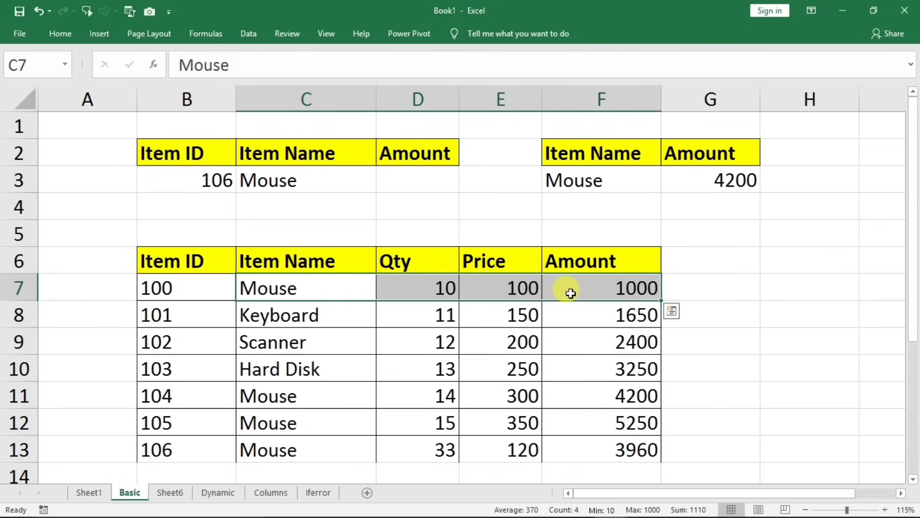
pyautogui.moveTo(332, 283); pyautogui.dragTo(590, 403)
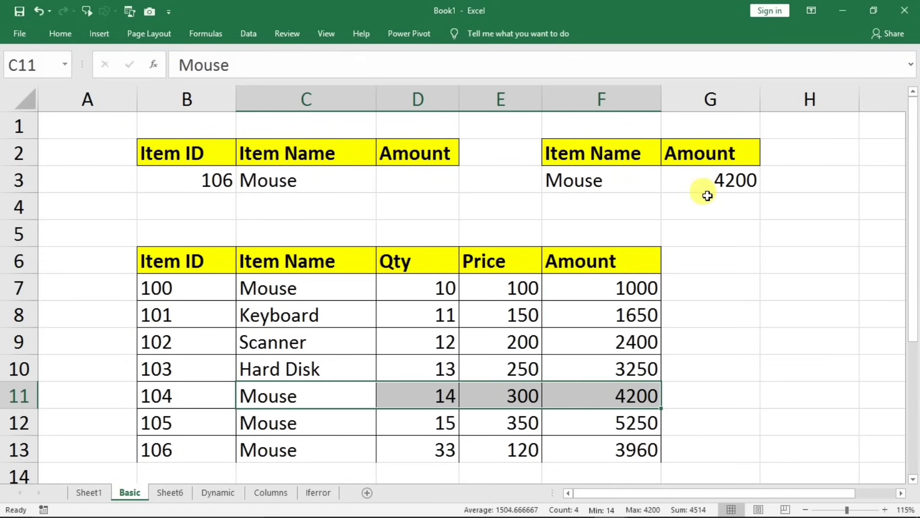
pyautogui.click(568, 181)
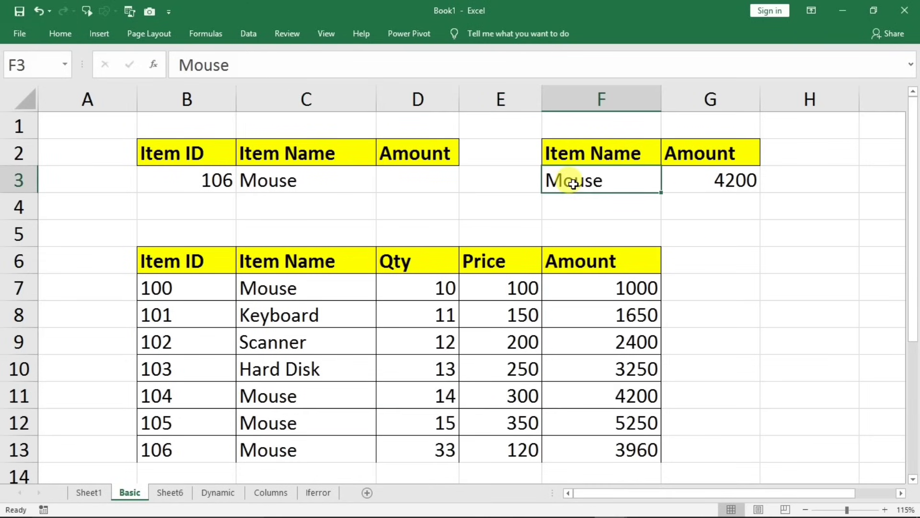
pyautogui.doubleClick(314, 288)
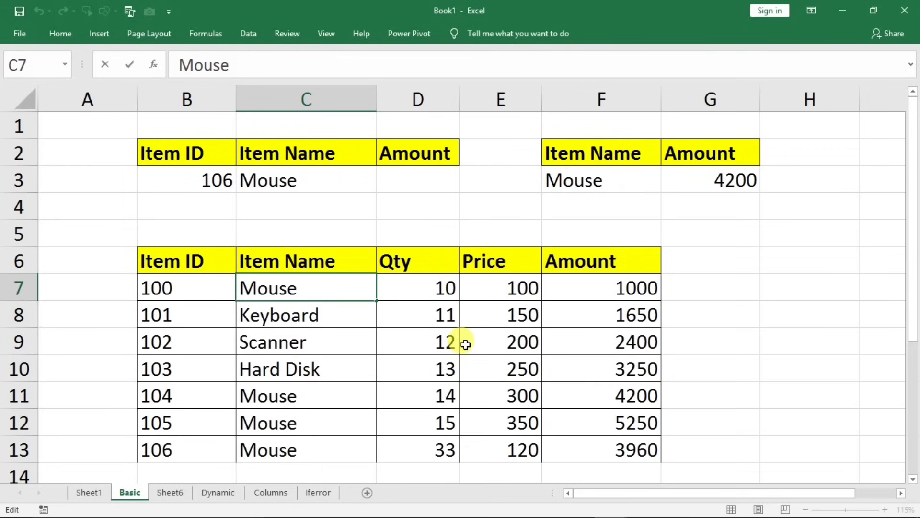
pyautogui.click(430, 360)
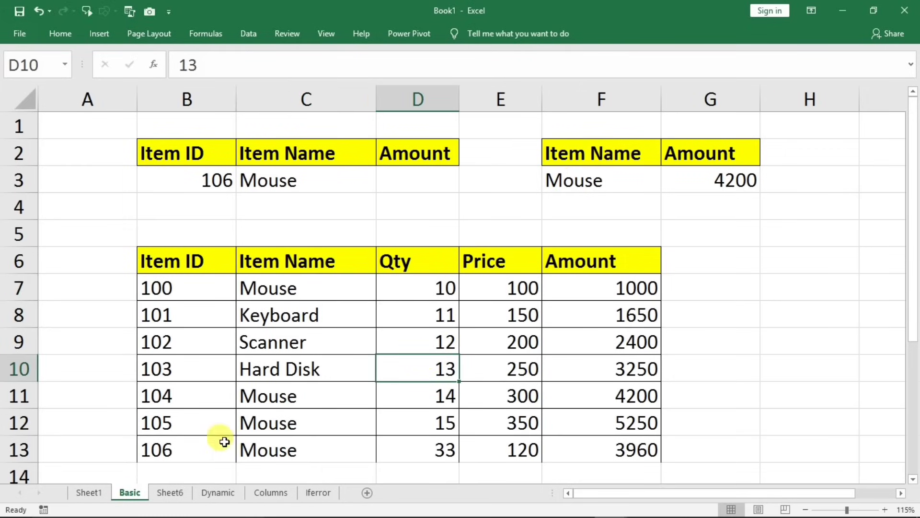
# Look over the Iferror sheet, return to the Columns sheet and set the lookup item ID in B3 to 111.
pyautogui.click(317, 493)
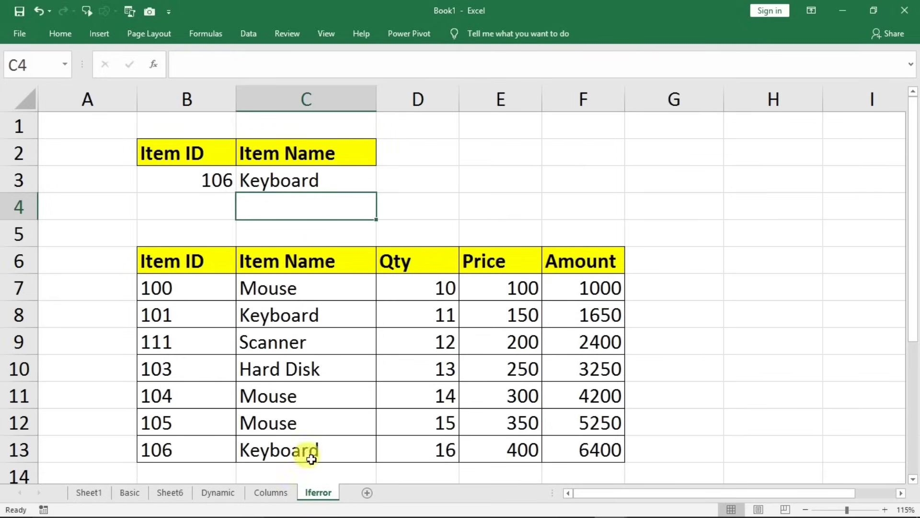
pyautogui.click(179, 179)
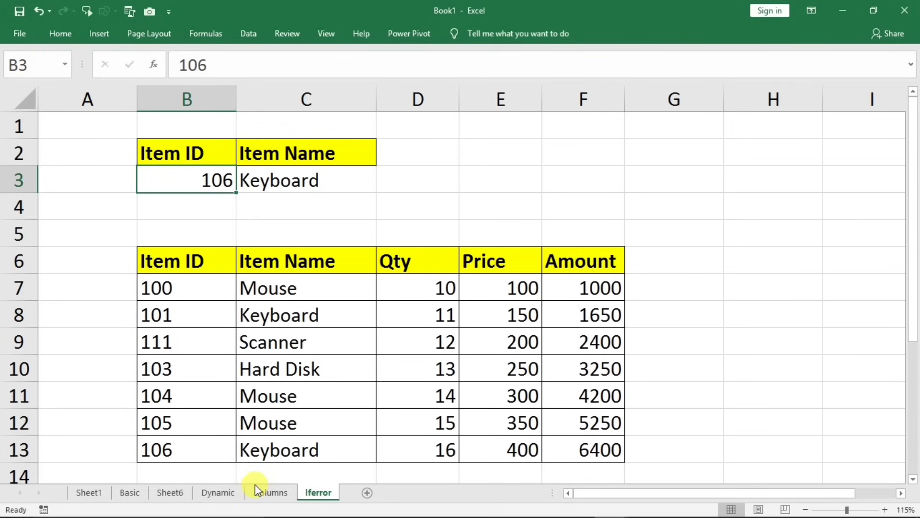
pyautogui.click(267, 492)
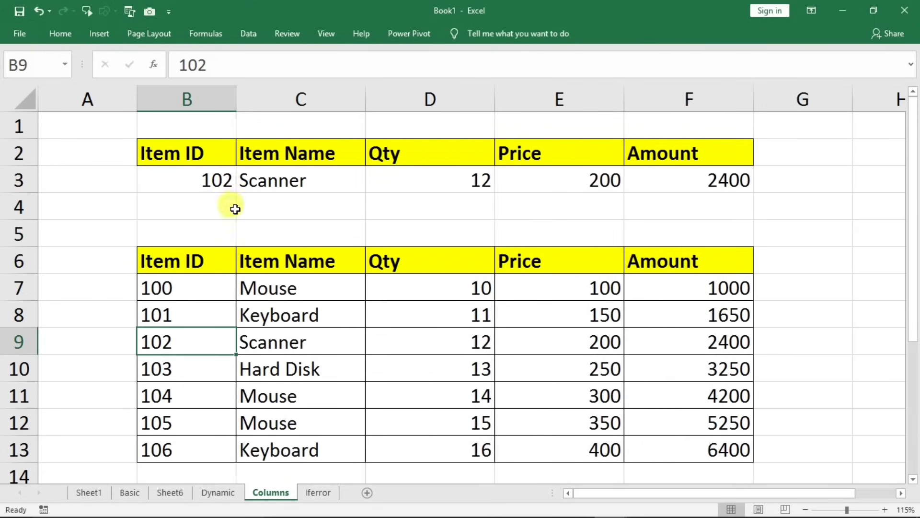
pyautogui.click(199, 180)
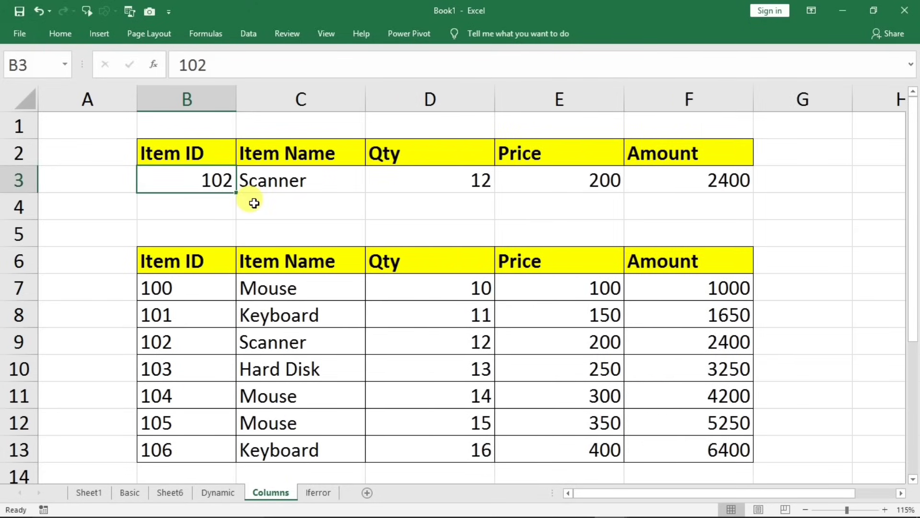
pyautogui.write('111')
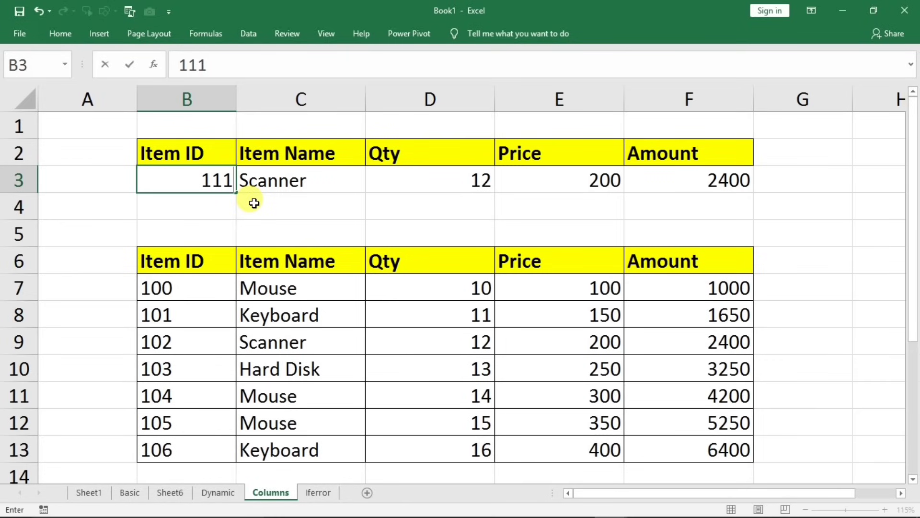
pyautogui.press('Return')
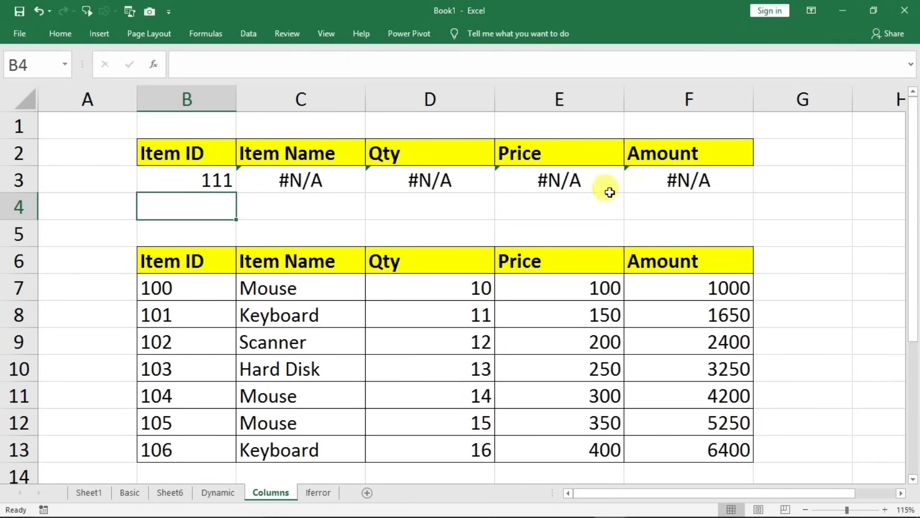
# Clear D3:F3 and wrap the VLOOKUP formula in C3 in IFERROR with an empty string "" as the error value.
pyautogui.moveTo(442, 180); pyautogui.dragTo(690, 190)
pyautogui.press('Delete')
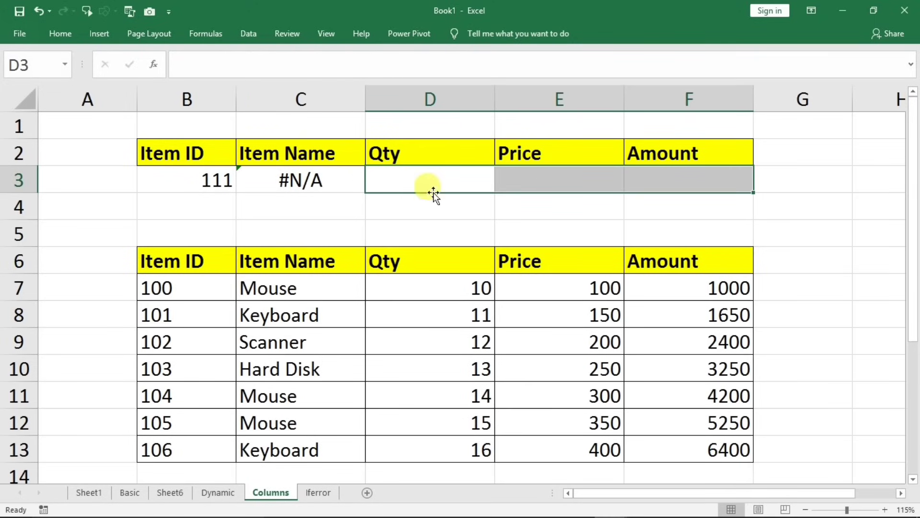
pyautogui.doubleClick(302, 188)
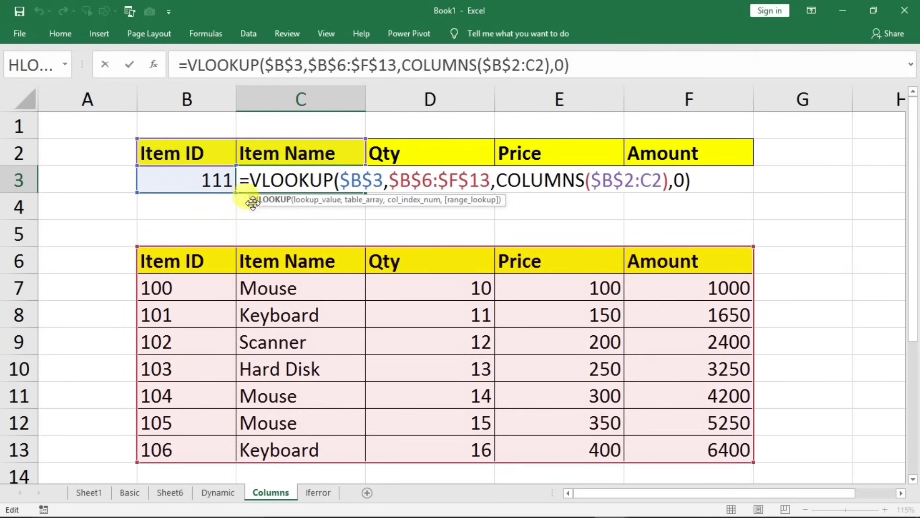
pyautogui.click(253, 182)
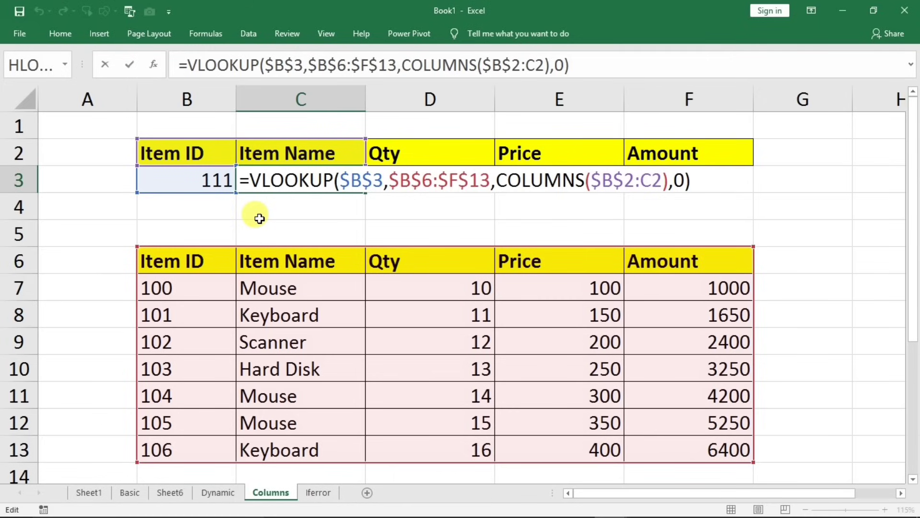
pyautogui.write('iferror')
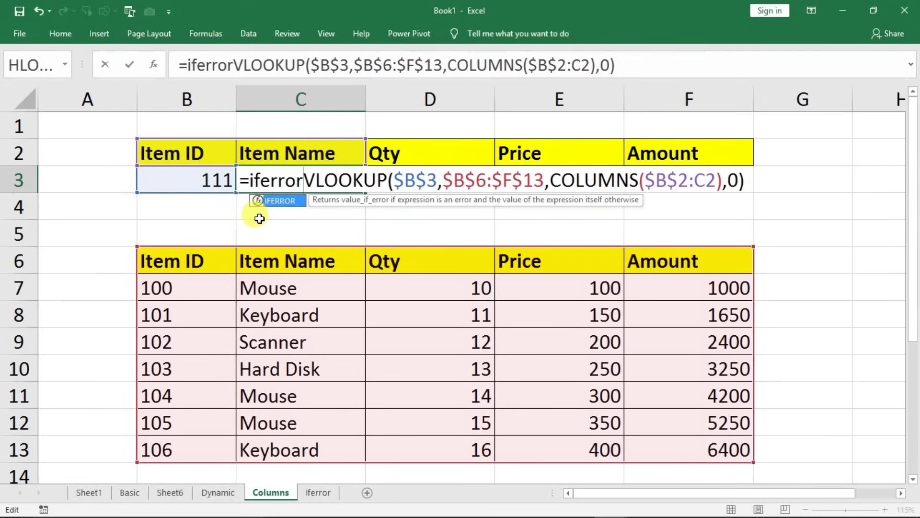
pyautogui.write('(')
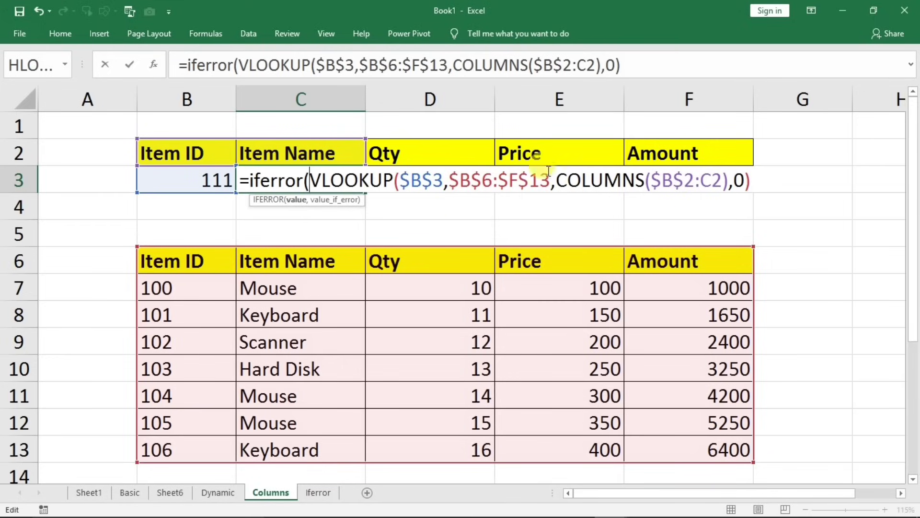
pyautogui.click(759, 180)
pyautogui.write(',')
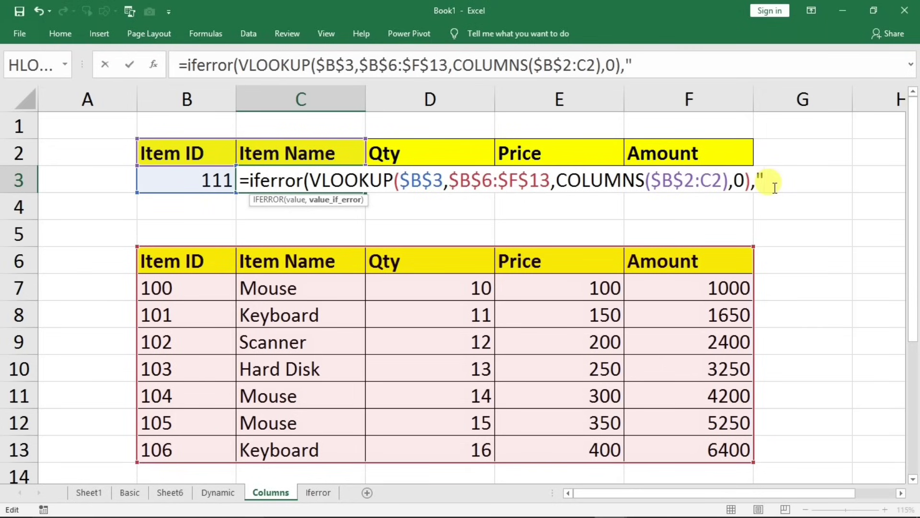
pyautogui.write(')')
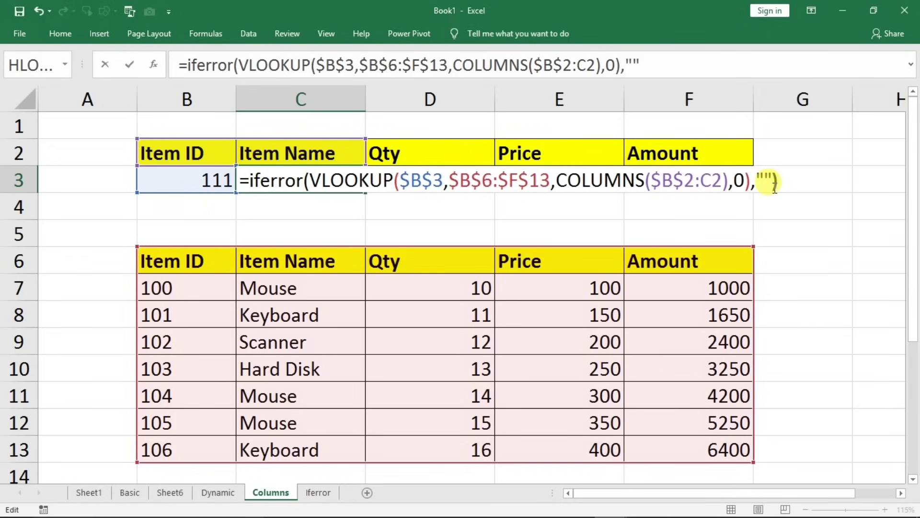
pyautogui.press('Return')
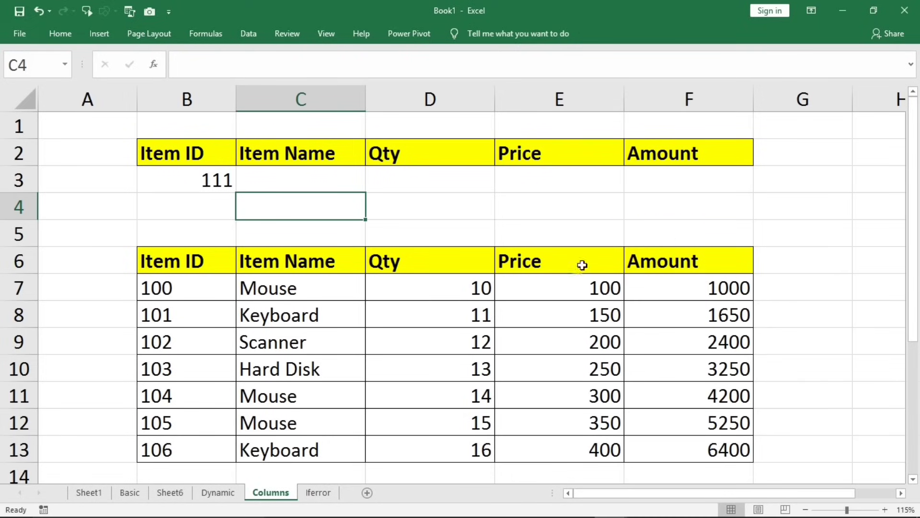
# Test the C3 formula by setting the lookup item ID in B3 to 101 and back to 111.
pyautogui.click(308, 175)
pyautogui.click(212, 185)
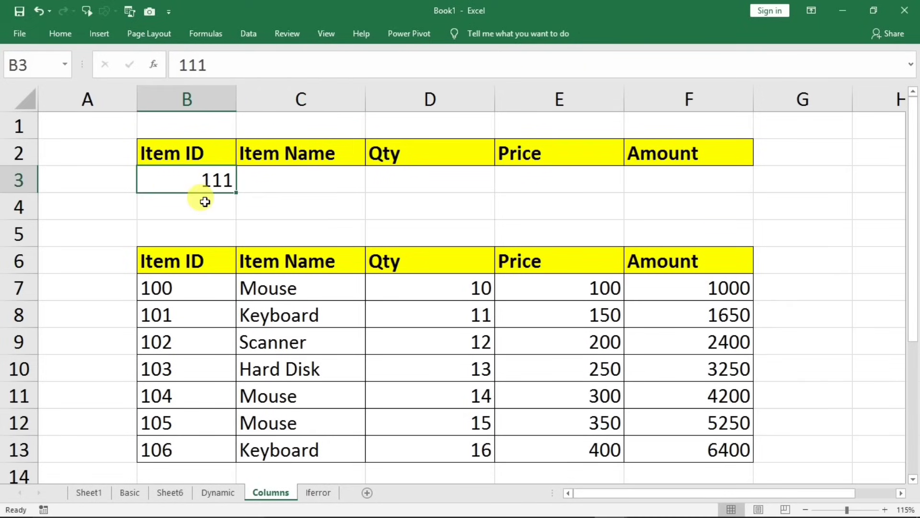
pyautogui.write('10')
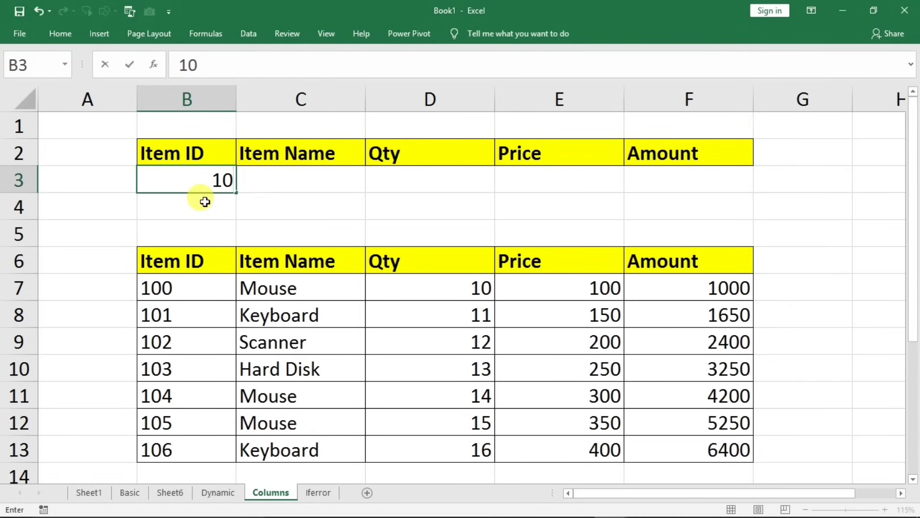
pyautogui.write('1')
pyautogui.press('Return')
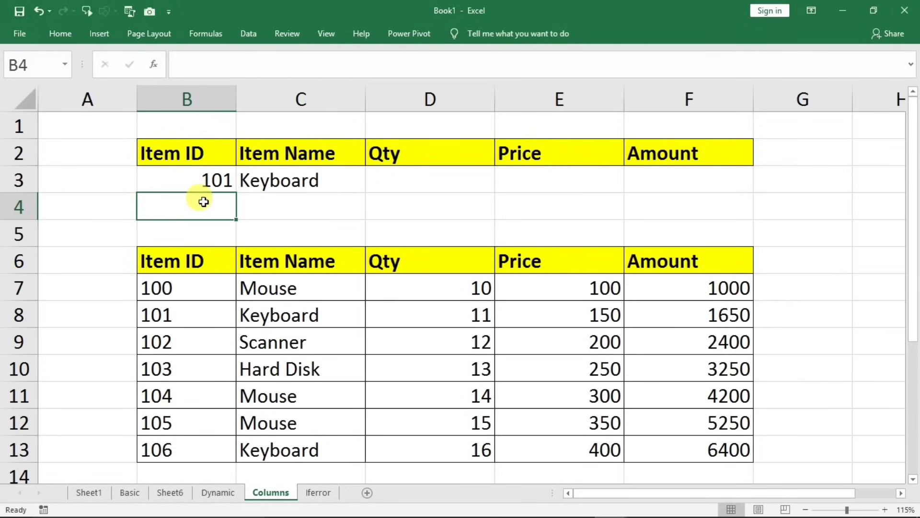
pyautogui.doubleClick(192, 179)
pyautogui.press('BackSpace')
pyautogui.press('BackSpace')
pyautogui.write('11')
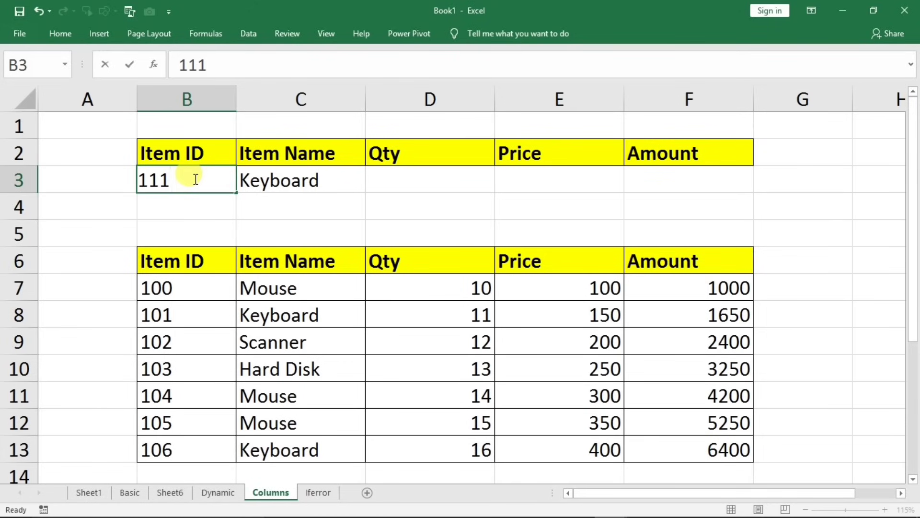
pyautogui.press('Return')
# Fill the IFERROR formula from C3 across to F3 and check the copied formula in D3.
pyautogui.click(287, 185)
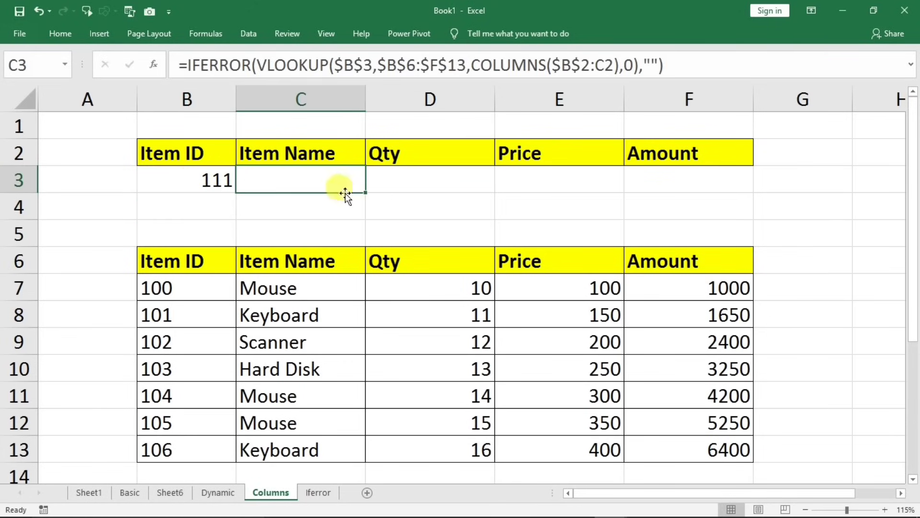
pyautogui.moveTo(364, 193); pyautogui.dragTo(680, 184)
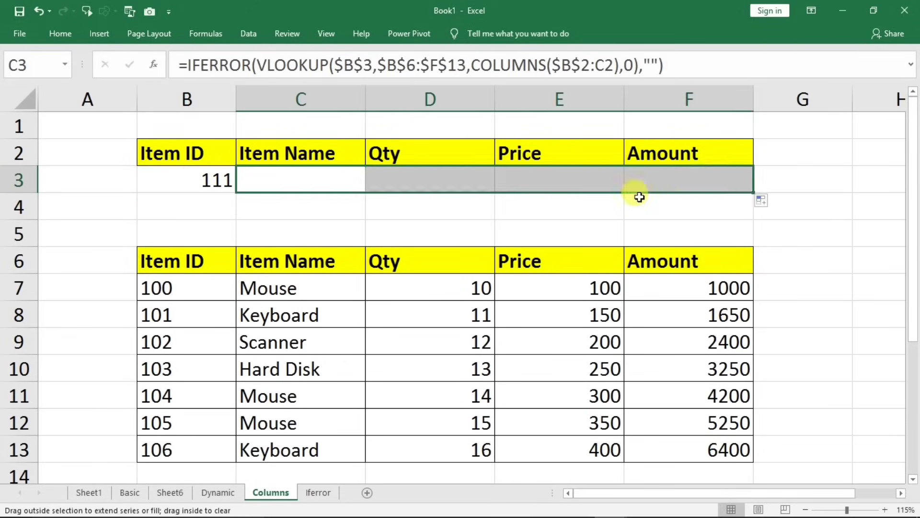
pyautogui.click(461, 181)
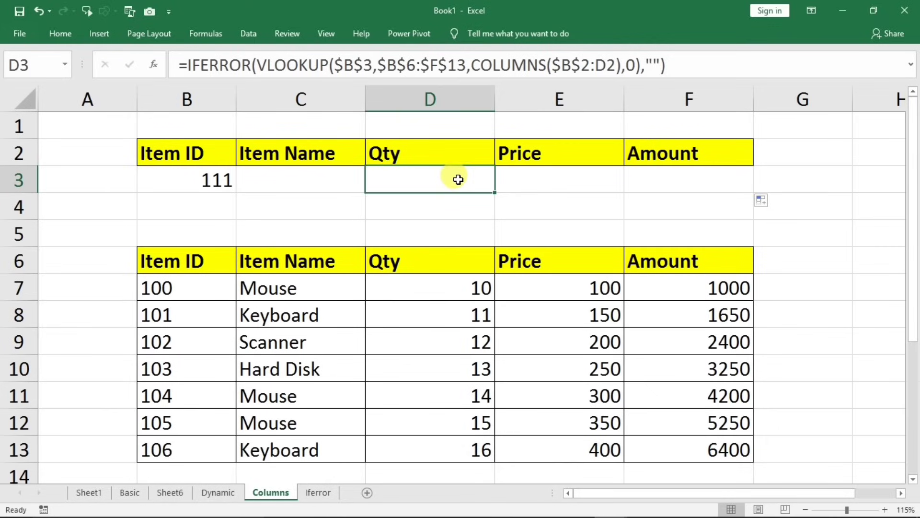
# Test the filled lookup row by setting the item ID in B3 to 101 and then to 122.
pyautogui.click(199, 177)
pyautogui.write('10')
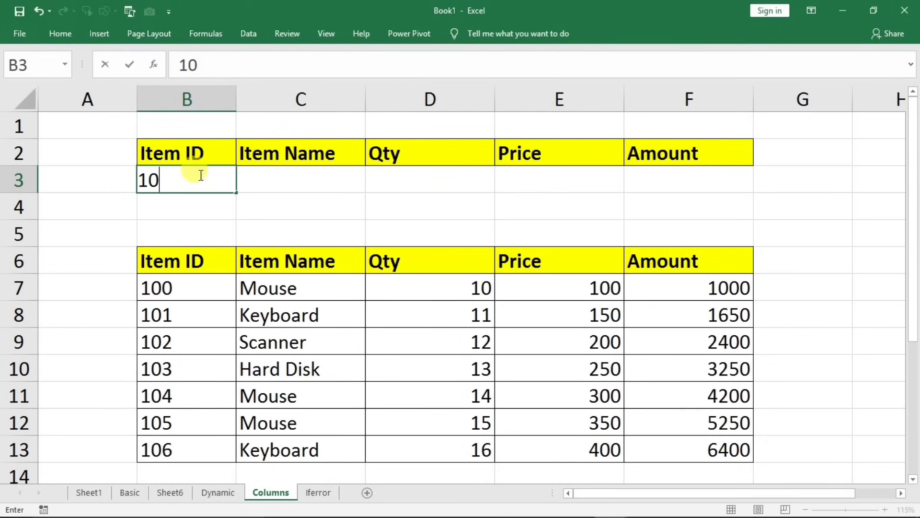
pyautogui.press('Return')
pyautogui.click(198, 176)
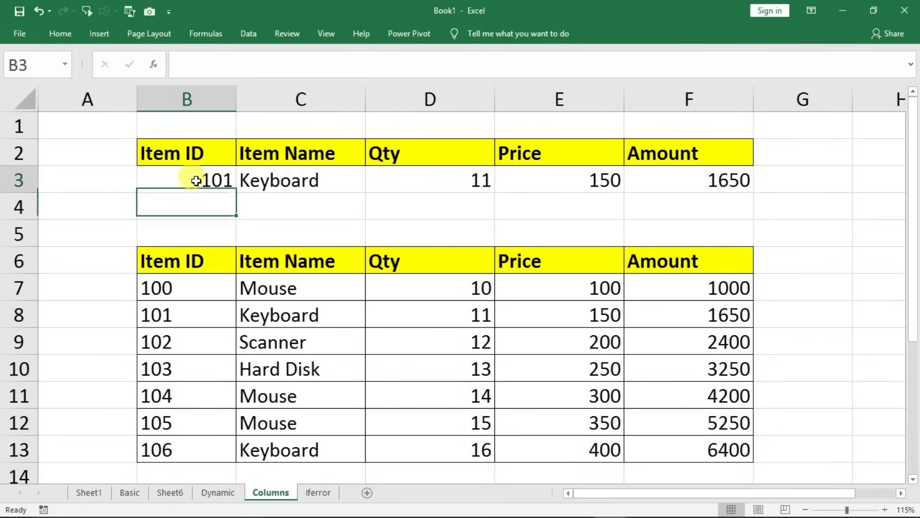
pyautogui.write('122')
pyautogui.press('Return')
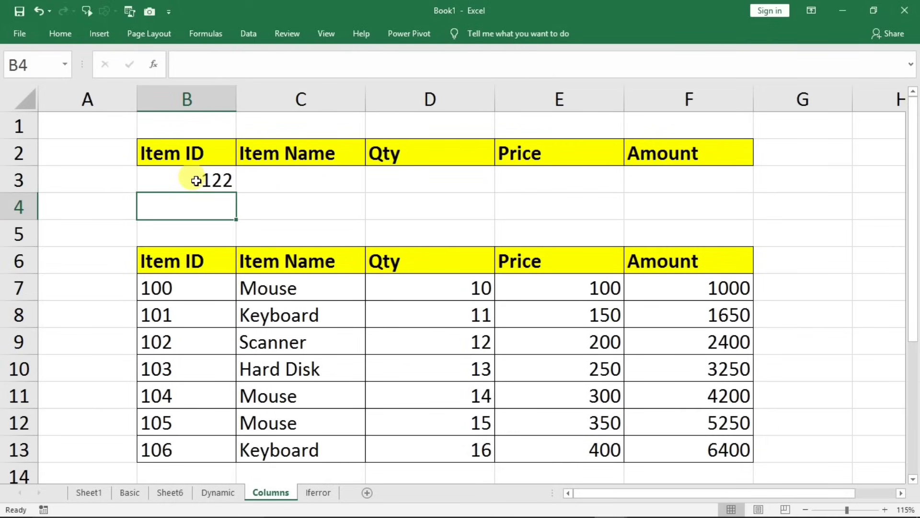
# Clear D3:F3 and change the IFERROR error value in C3's formula to "Not Found".
pyautogui.click(475, 180)
pyautogui.moveTo(475, 181); pyautogui.dragTo(660, 192)
pyautogui.press('Delete')
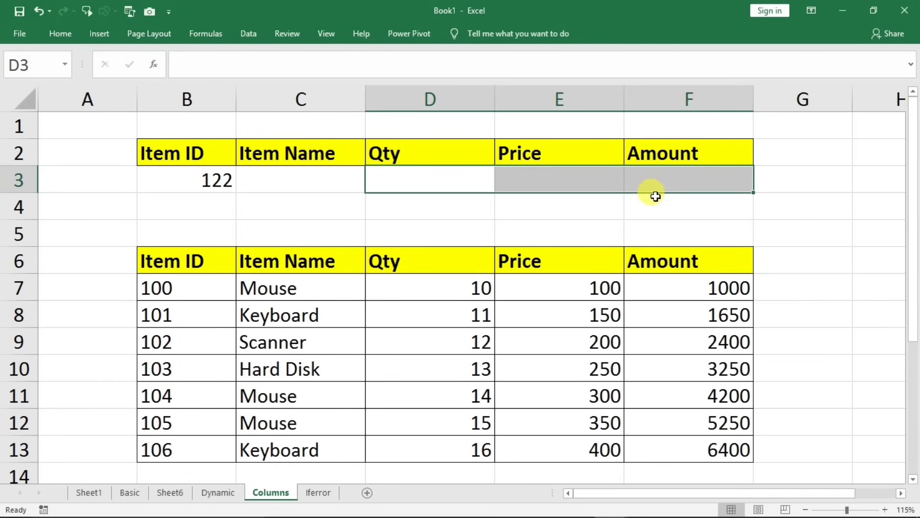
pyautogui.doubleClick(325, 180)
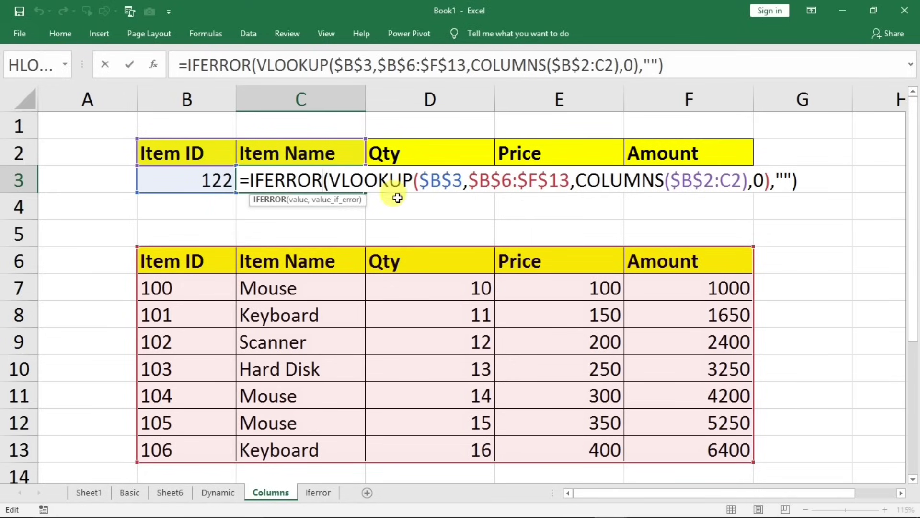
pyautogui.click(787, 185)
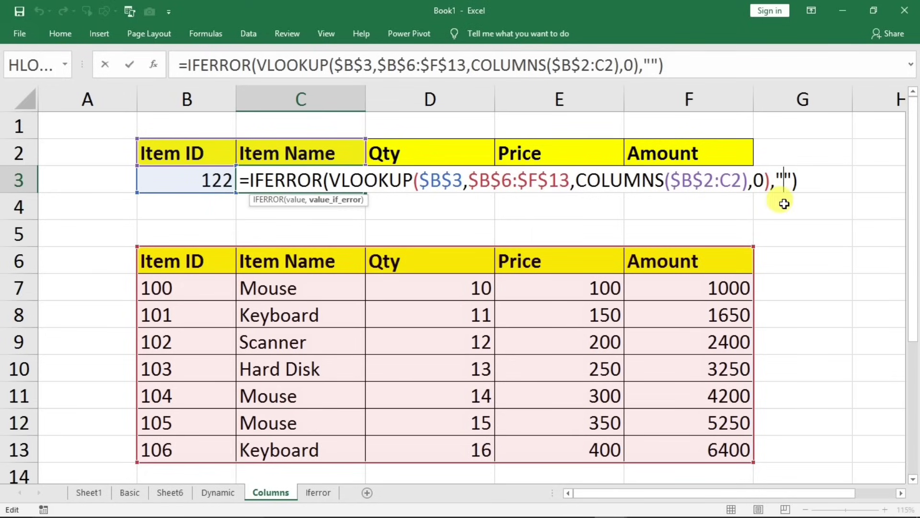
pyautogui.write('Not ')
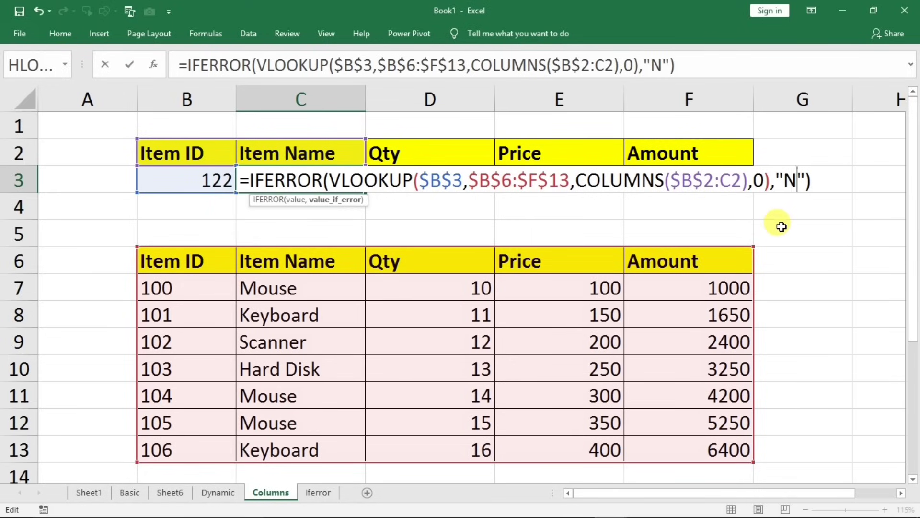
pyautogui.write('Found')
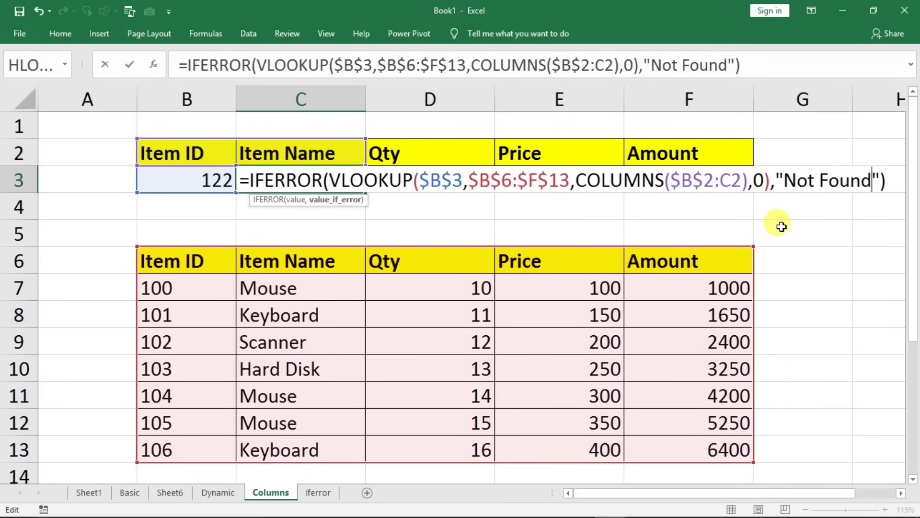
pyautogui.press('Return')
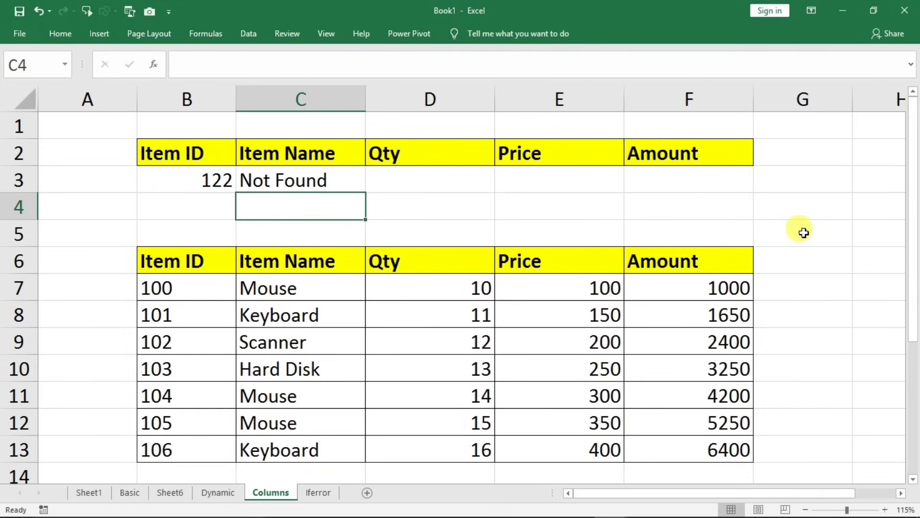
# Set the lookup item ID in B3 to 101 and fill the C3 formula across to F3.
pyautogui.click(201, 189)
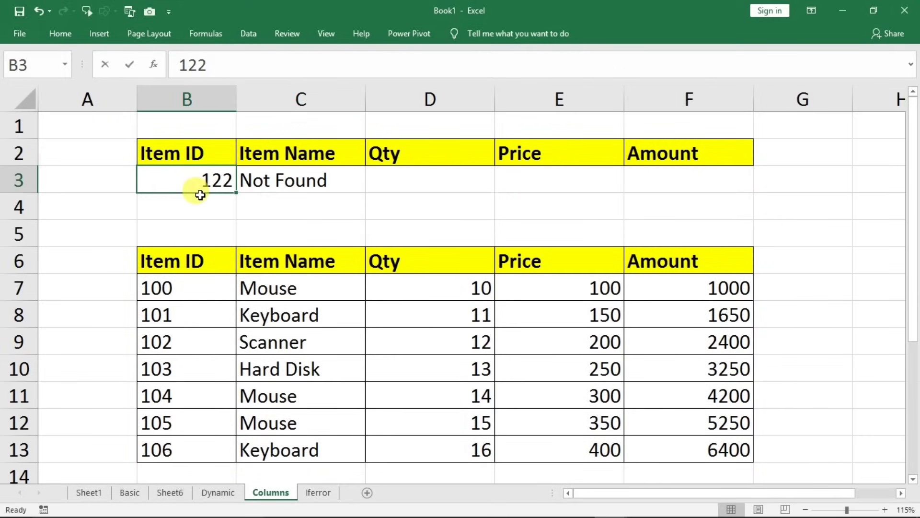
pyautogui.write('101')
pyautogui.press('Return')
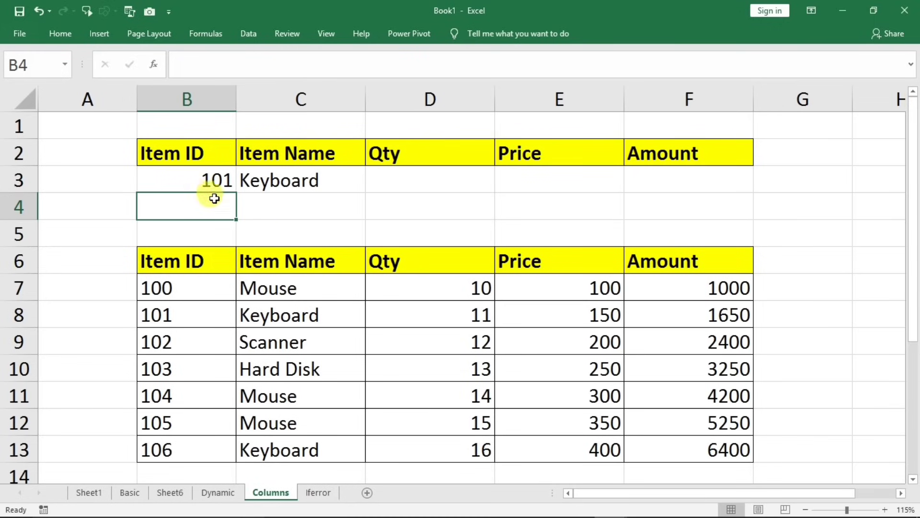
pyautogui.click(312, 183)
pyautogui.moveTo(365, 200); pyautogui.dragTo(695, 206)
# Set the lookup item ID in B3 to 111 to test the "Not Found" result across the row.
pyautogui.click(161, 184)
pyautogui.doubleClick(180, 183)
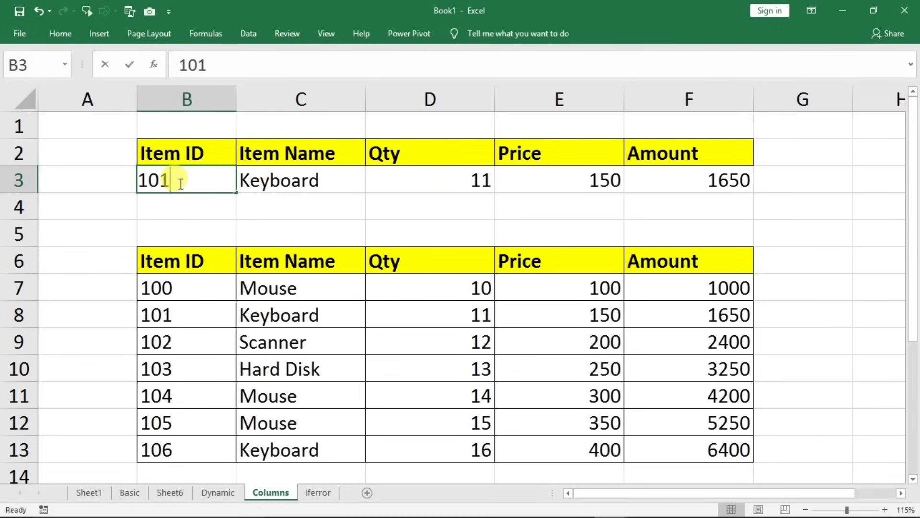
pyautogui.press('BackSpace')
pyautogui.press('BackSpace')
pyautogui.write('11')
pyautogui.press('Return')
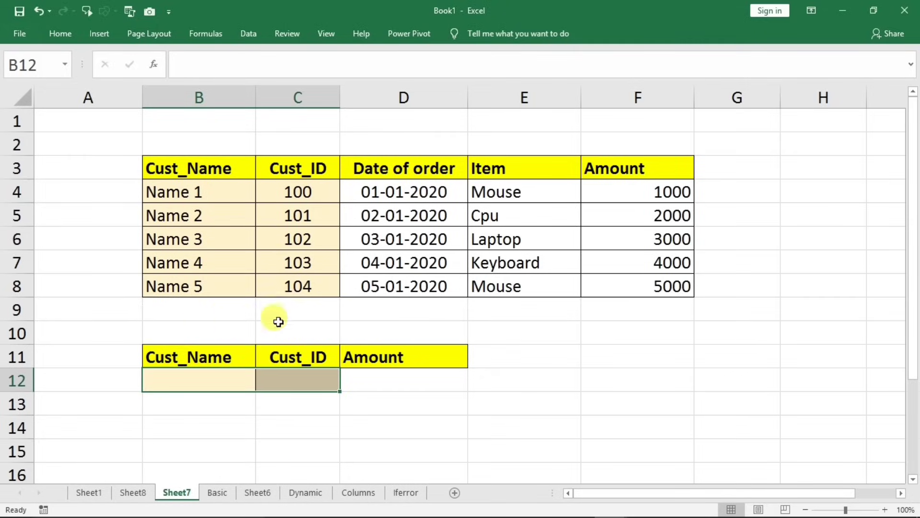
# On Sheet7, examine the Cust_Name, Cust_ID and Amount lookup cells in row 12 and the first customer's name and ID in B4:C4.
pyautogui.click(398, 380)
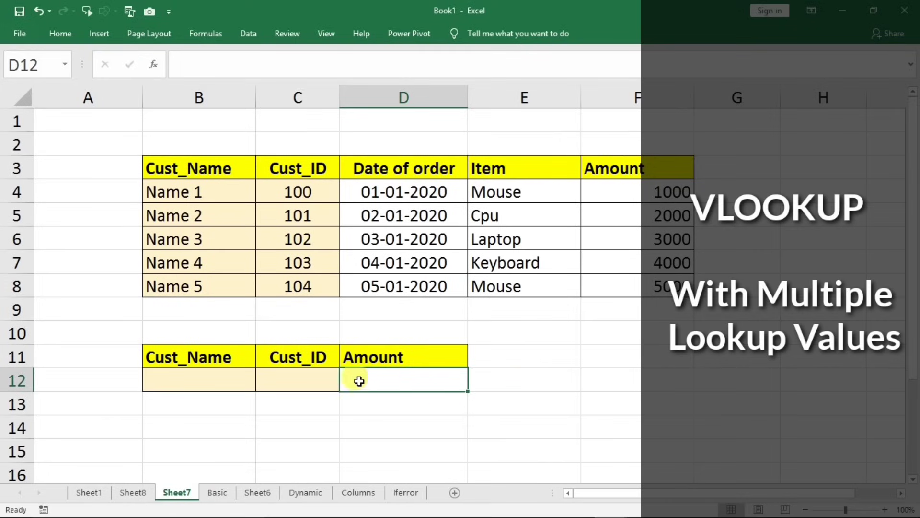
pyautogui.click(210, 383)
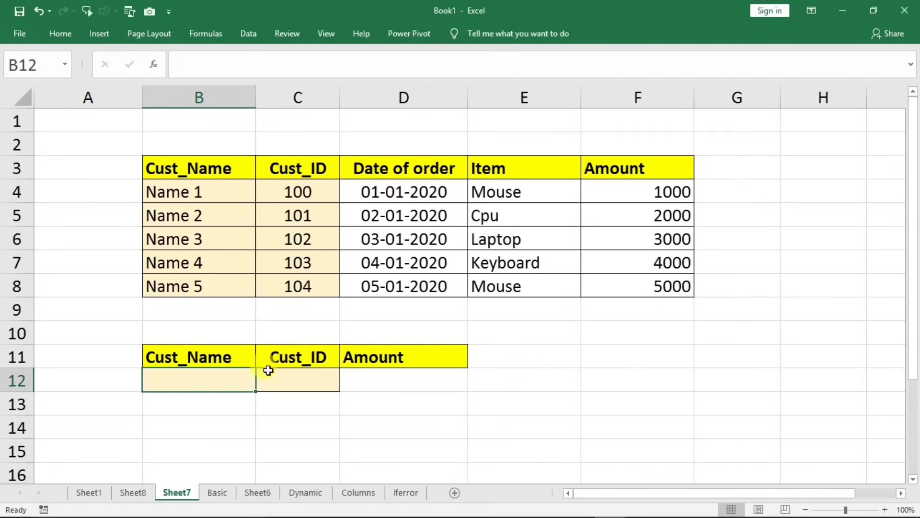
pyautogui.click(277, 378)
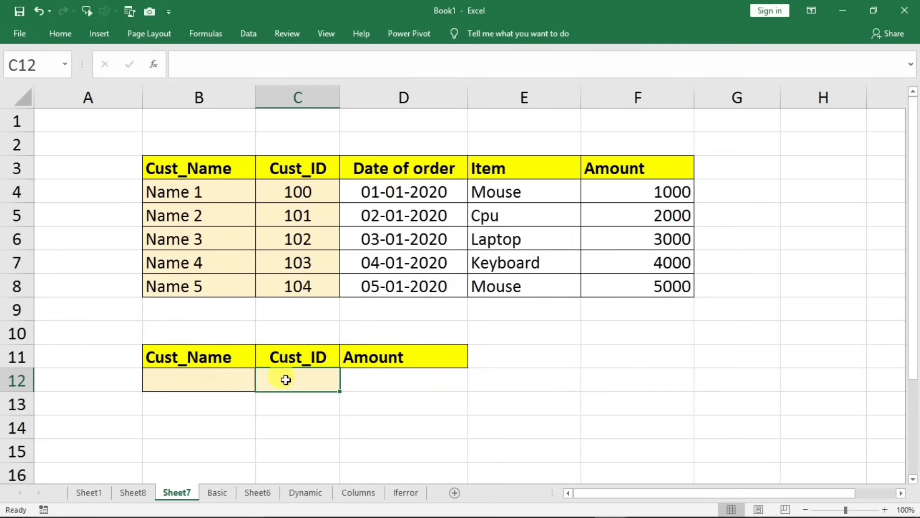
pyautogui.moveTo(226, 382); pyautogui.dragTo(263, 377)
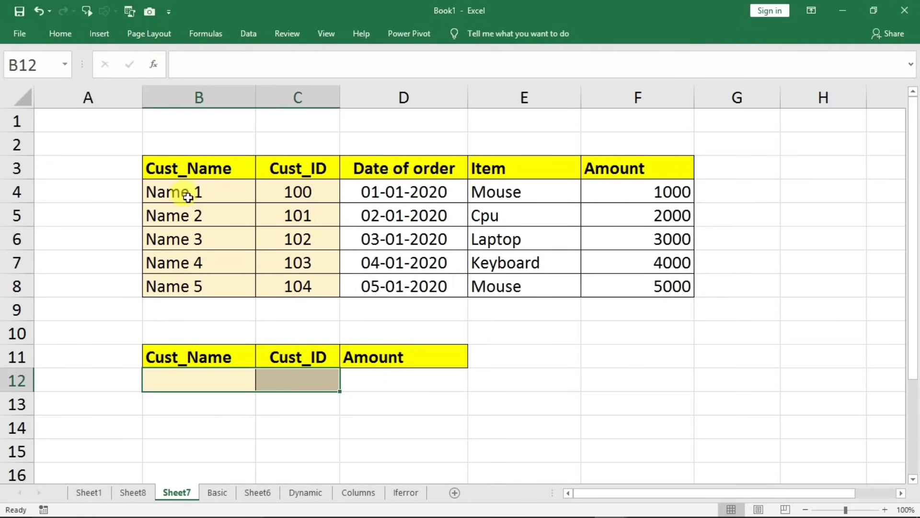
pyautogui.moveTo(188, 197); pyautogui.dragTo(263, 191)
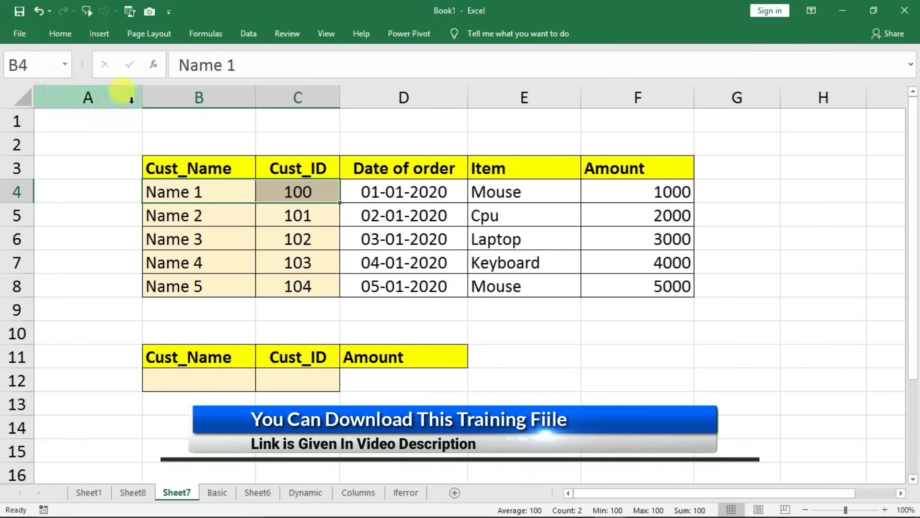
# Insert a blank column before the Cust_Name column and select its header-row cell B3.
pyautogui.rightClick(163, 97)
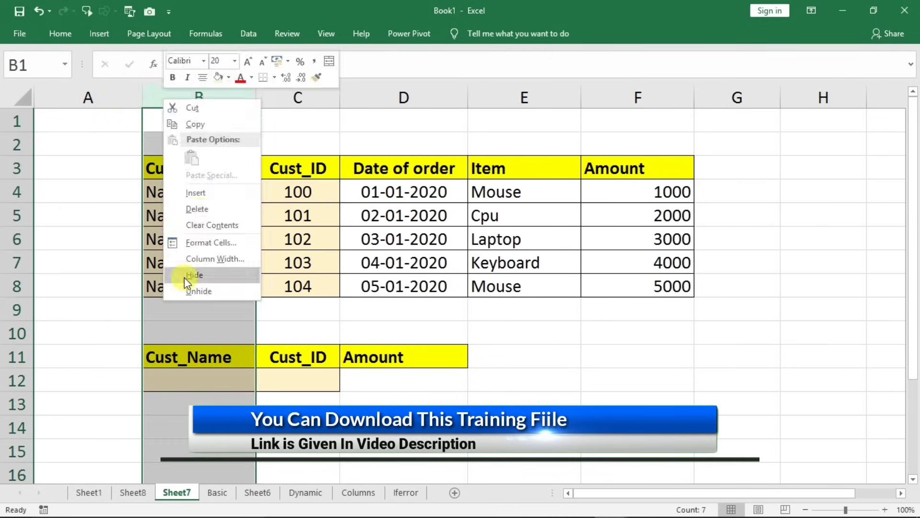
pyautogui.click(200, 196)
pyautogui.click(166, 159)
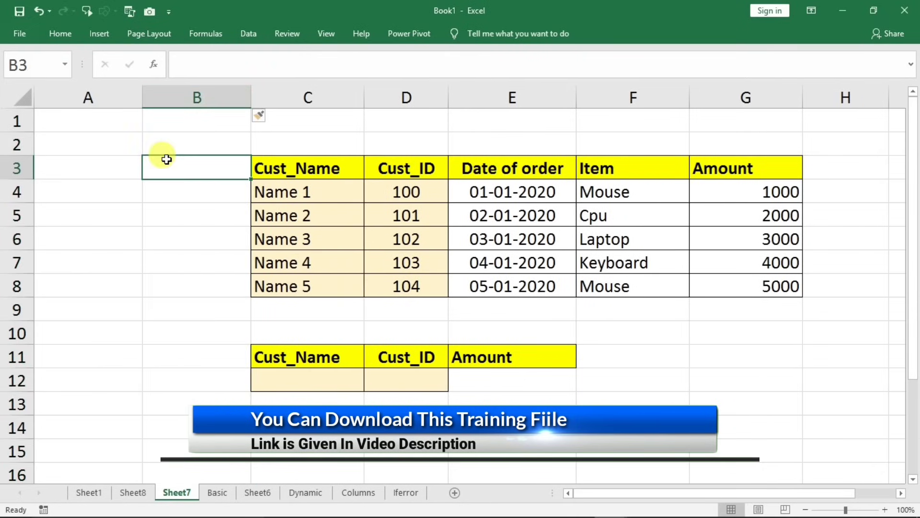
# Enter the header Helper in B3 and adjust the column widths, narrowing column A slightly and widening column B.
pyautogui.moveTo(143, 94); pyautogui.dragTo(124, 94)
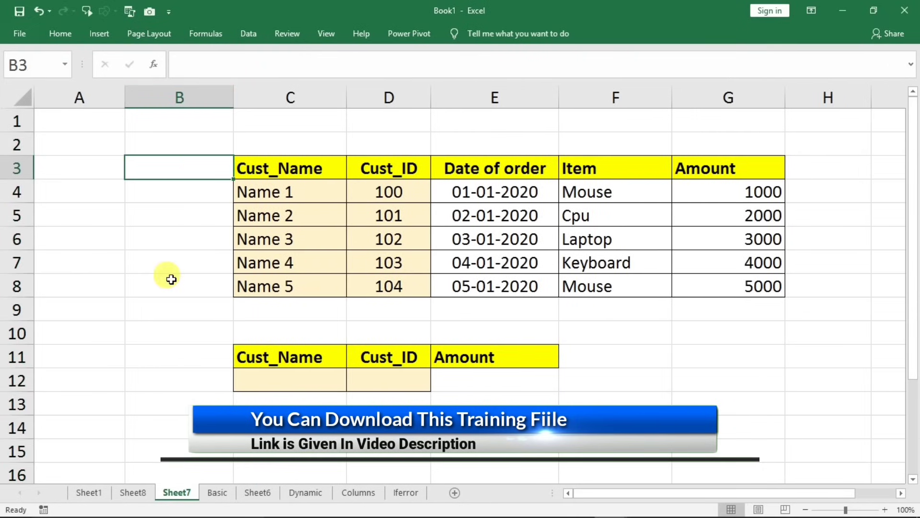
pyautogui.write('Hel')
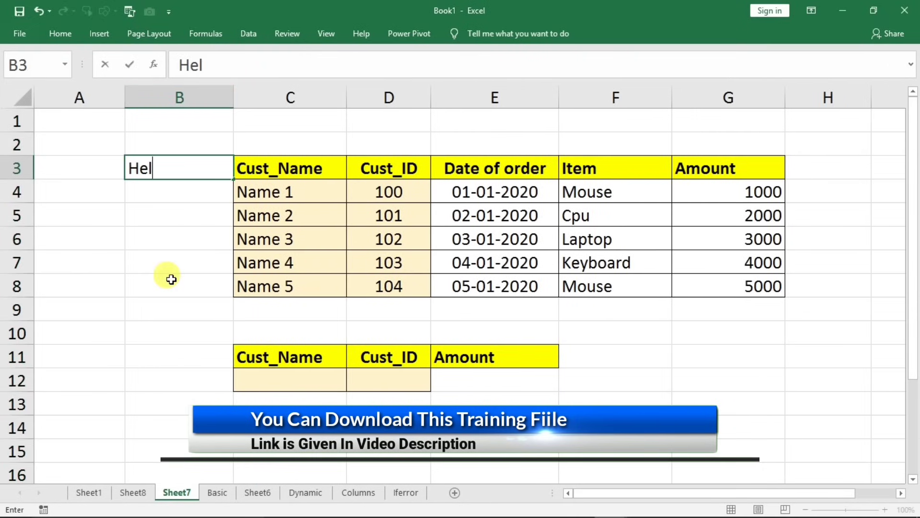
pyautogui.write('per')
pyautogui.press('Return')
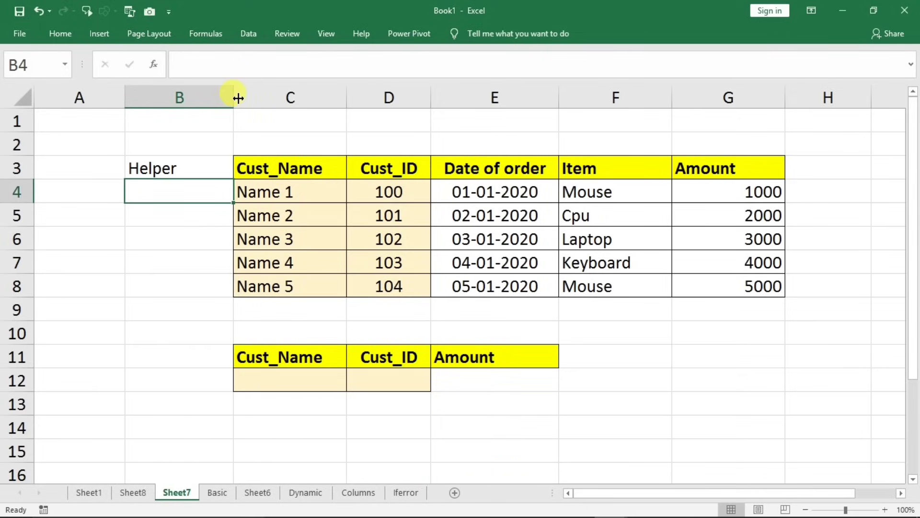
pyautogui.moveTo(236, 97); pyautogui.dragTo(286, 108)
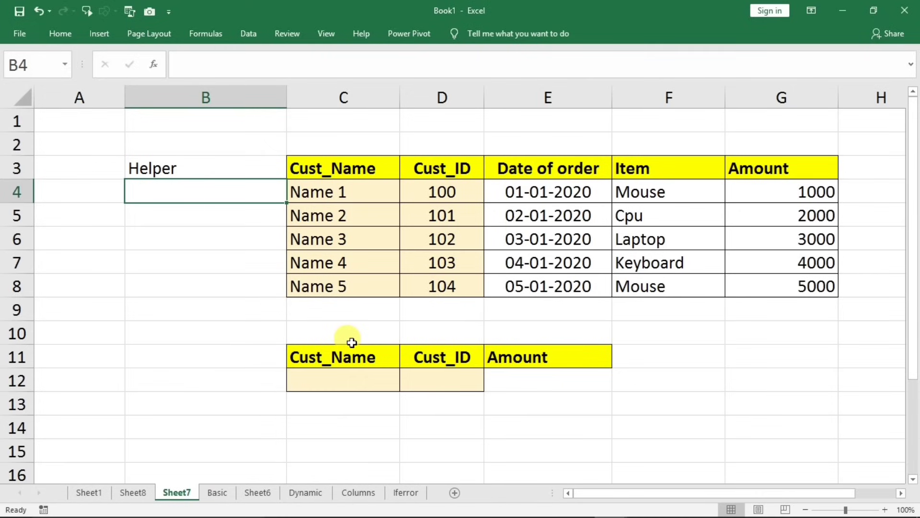
# Enter the formula =C4&" / "&D4 in B4 to join the first customer's name and ID.
pyautogui.moveTo(374, 197); pyautogui.dragTo(438, 278)
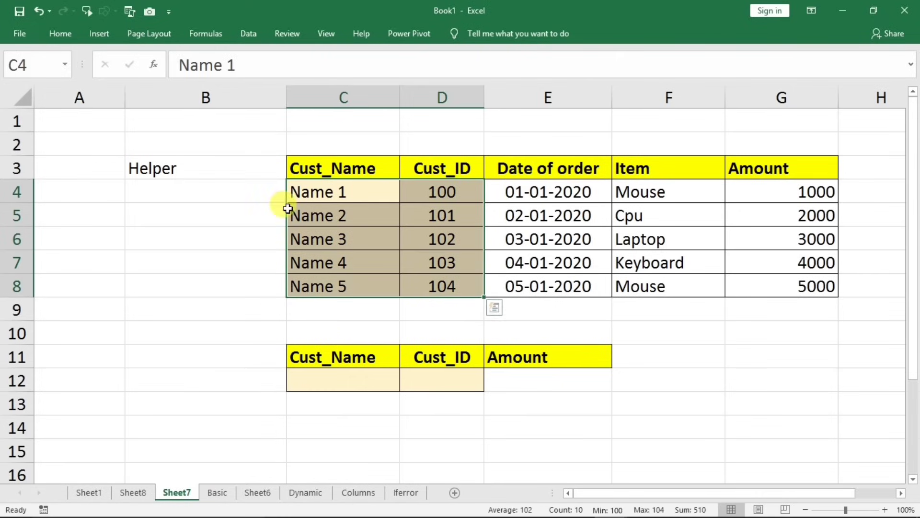
pyautogui.click(198, 197)
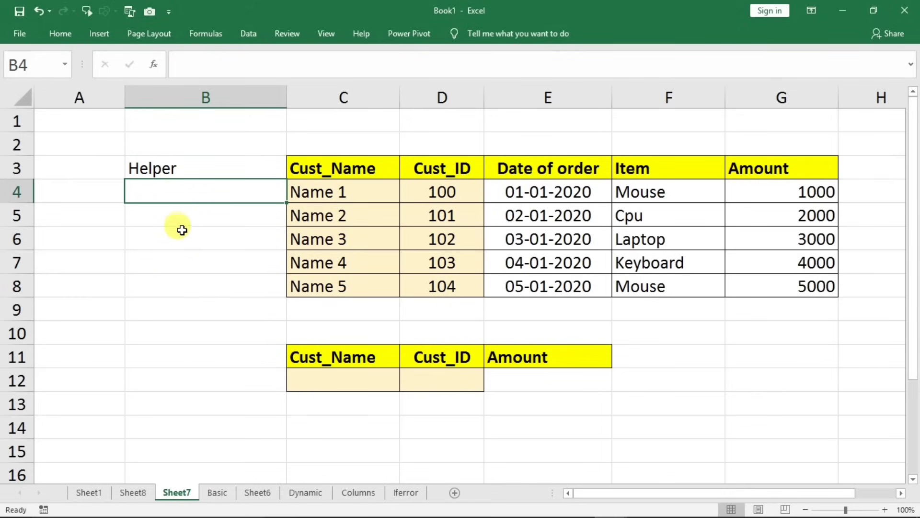
pyautogui.write('=')
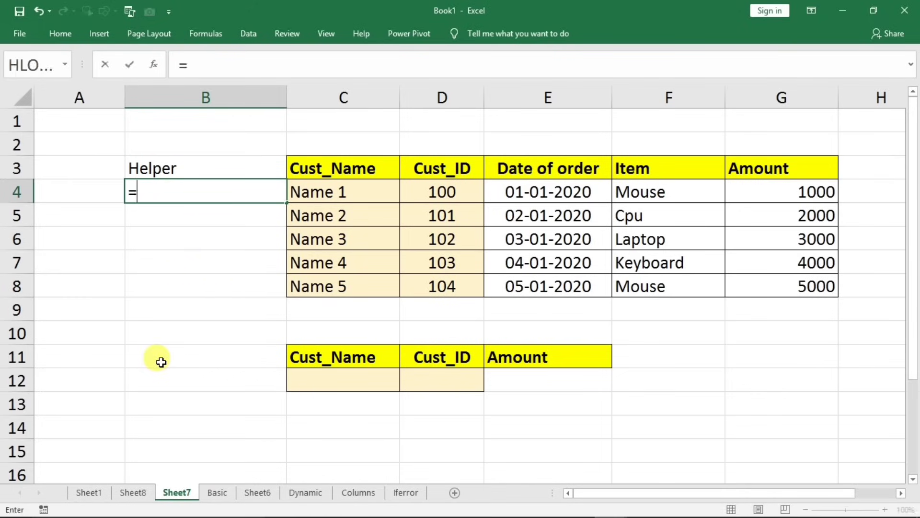
pyautogui.click(304, 193)
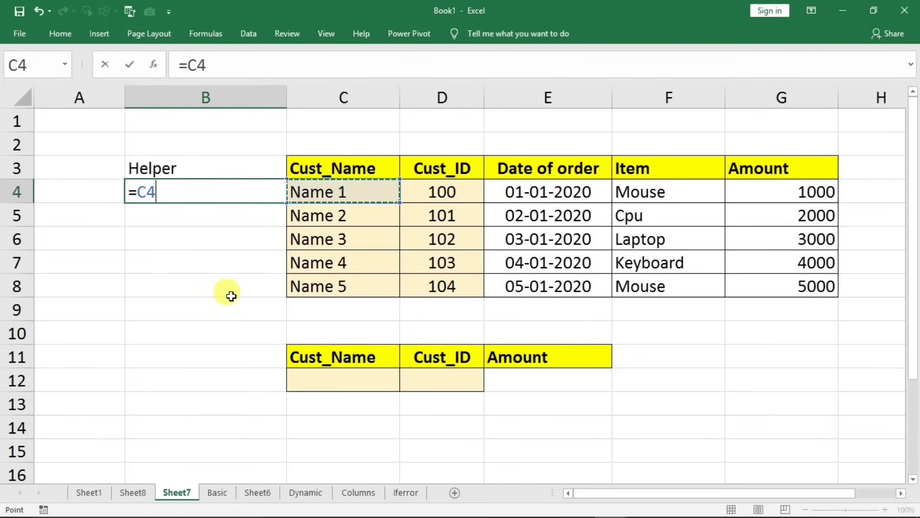
pyautogui.write('&" /')
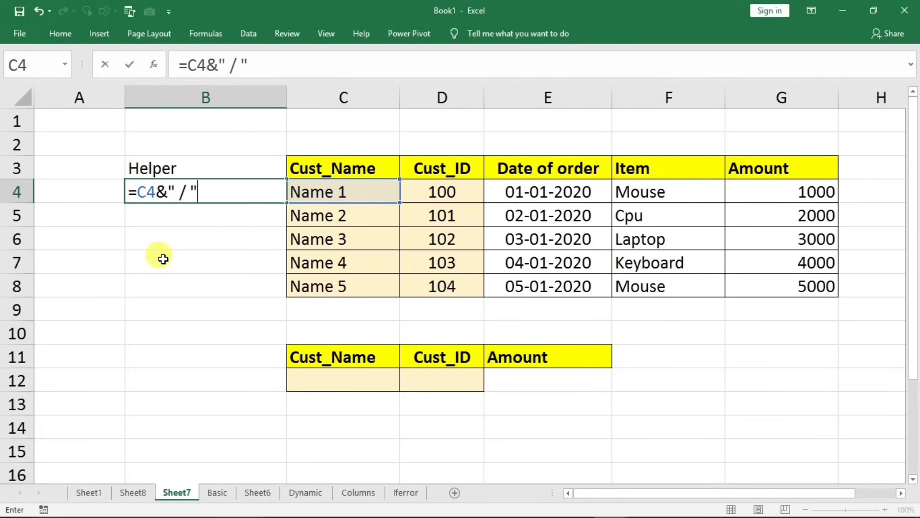
pyautogui.write('&')
pyautogui.click(413, 198)
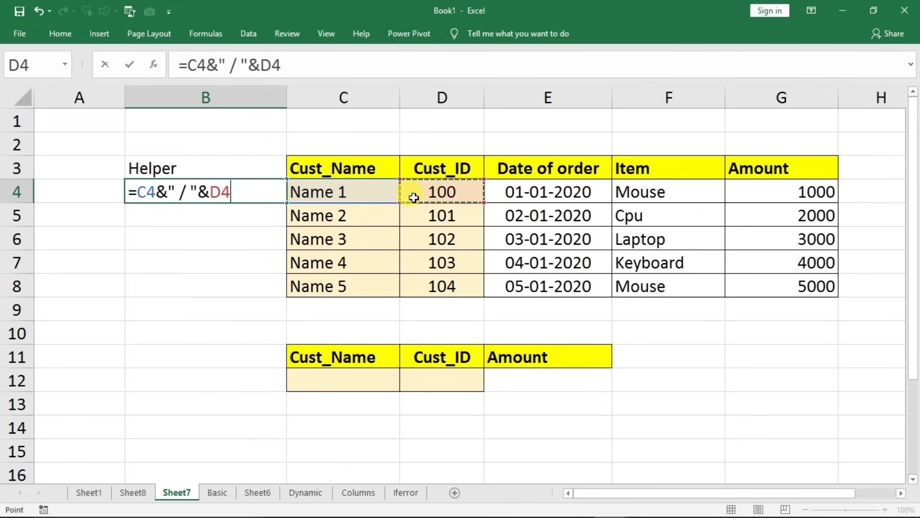
pyautogui.press('Return')
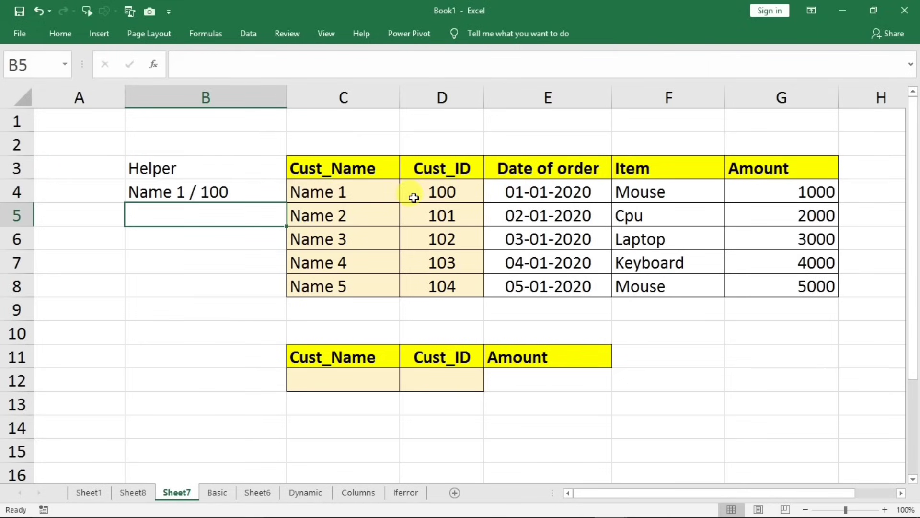
# Check the " / " separator in B4's helper formula and fill the formula down to B8.
pyautogui.click(312, 191)
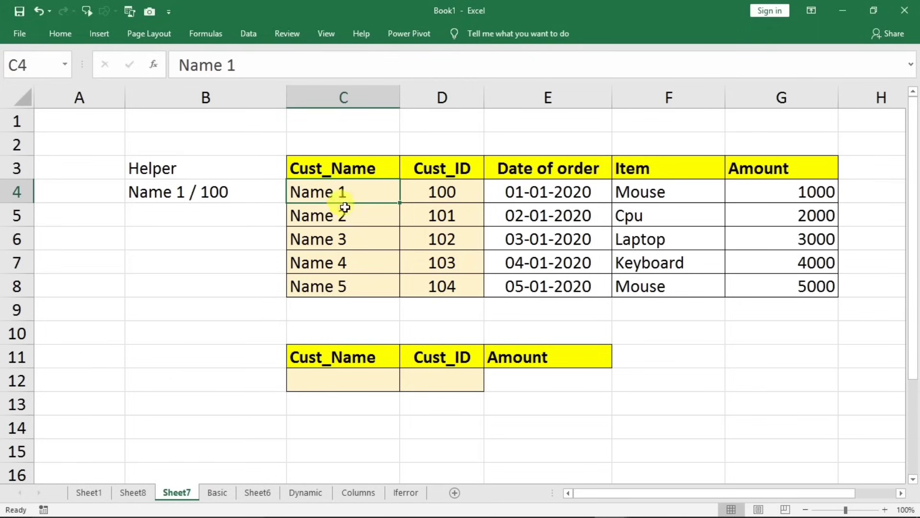
pyautogui.click(421, 196)
pyautogui.click(215, 194)
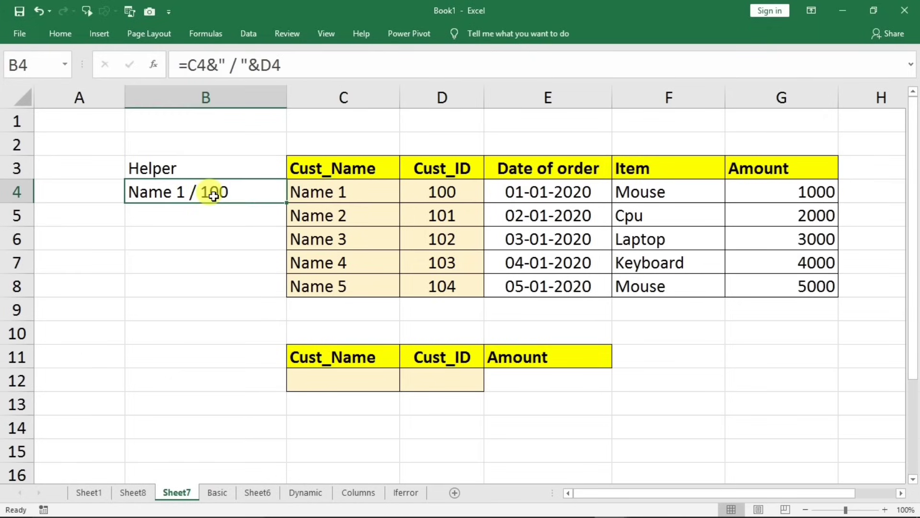
pyautogui.doubleClick(212, 194)
pyautogui.moveTo(176, 192); pyautogui.dragTo(192, 194)
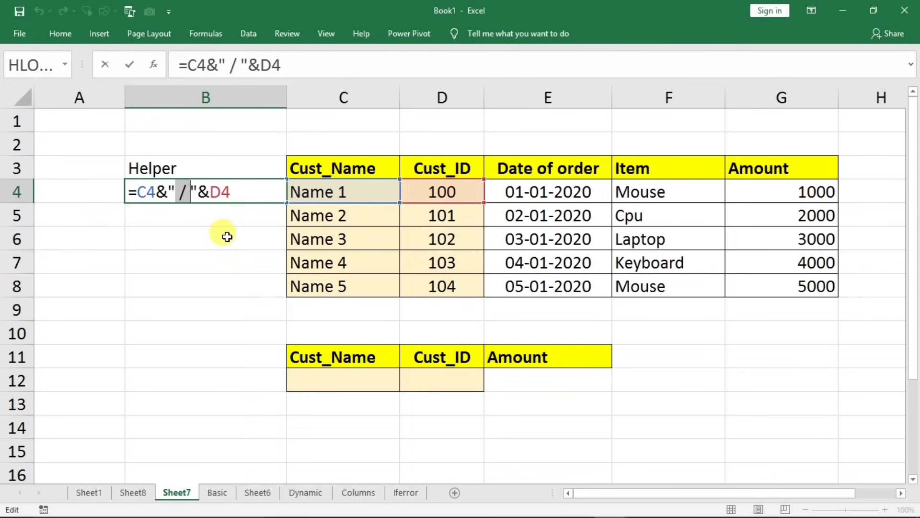
pyautogui.press('Return')
pyautogui.click(256, 198)
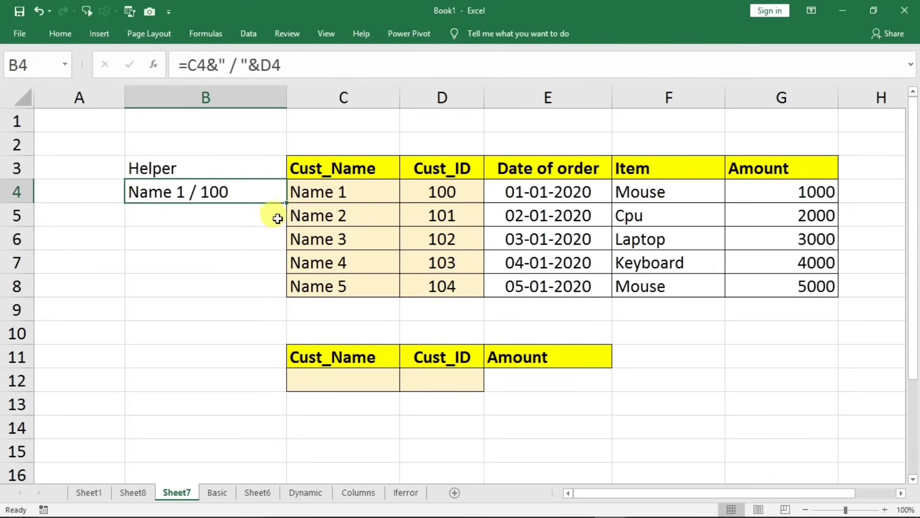
pyautogui.moveTo(285, 203); pyautogui.dragTo(287, 298)
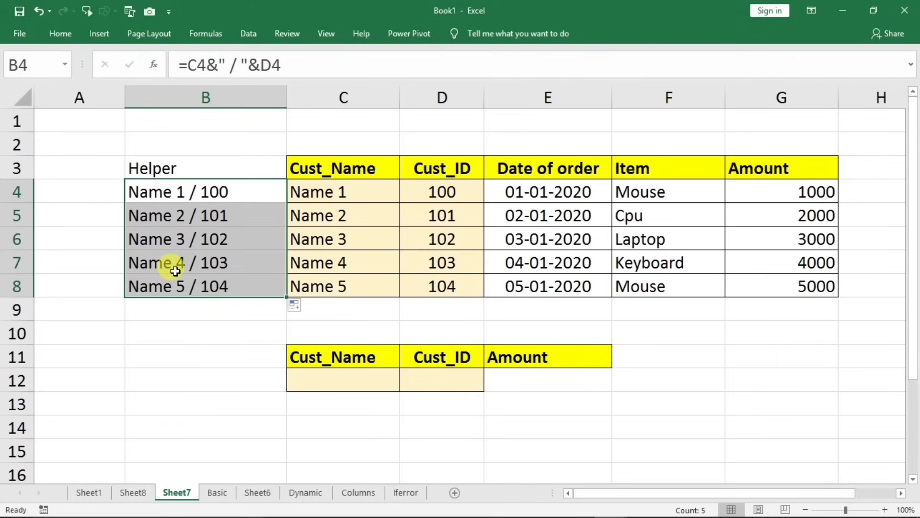
pyautogui.click(219, 265)
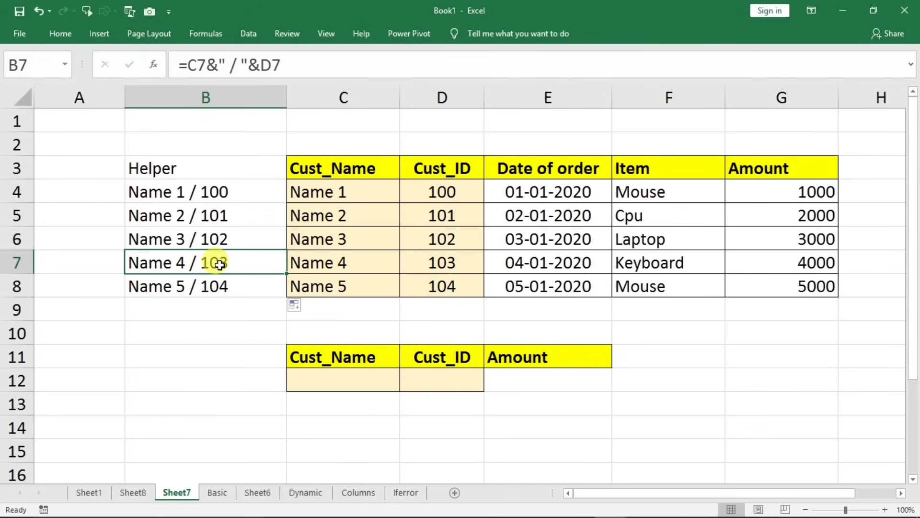
pyautogui.click(335, 262)
pyautogui.click(448, 258)
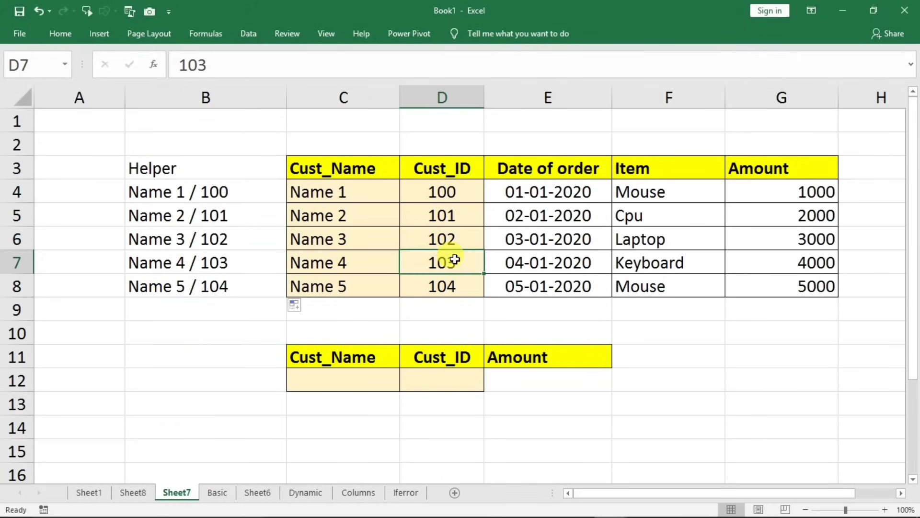
# Start a VLOOKUP formula in the Amount cell E12 with C12&" / "&D12 as the lookup value.
pyautogui.click(526, 379)
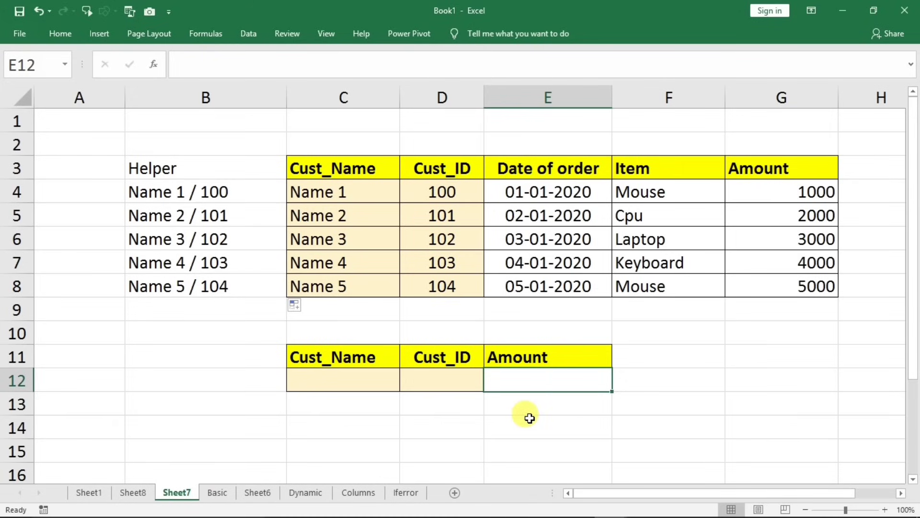
pyautogui.write('=')
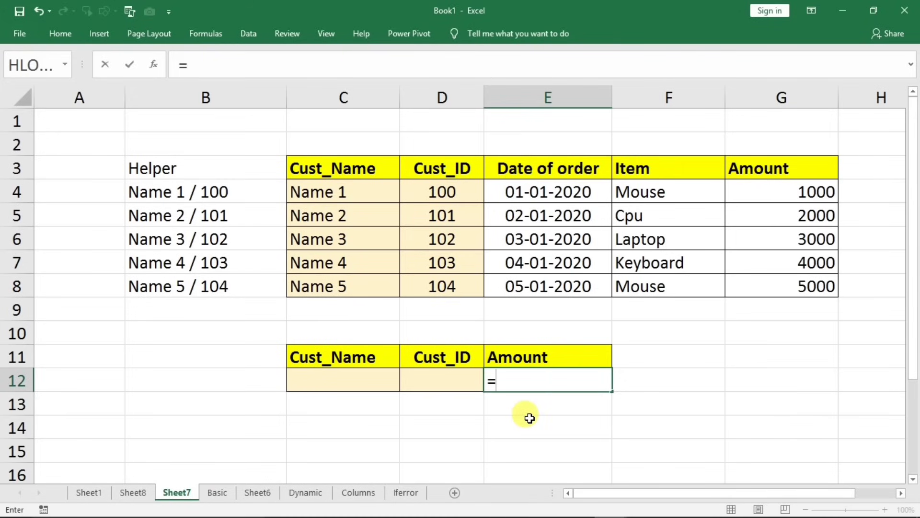
pyautogui.write('vlooku')
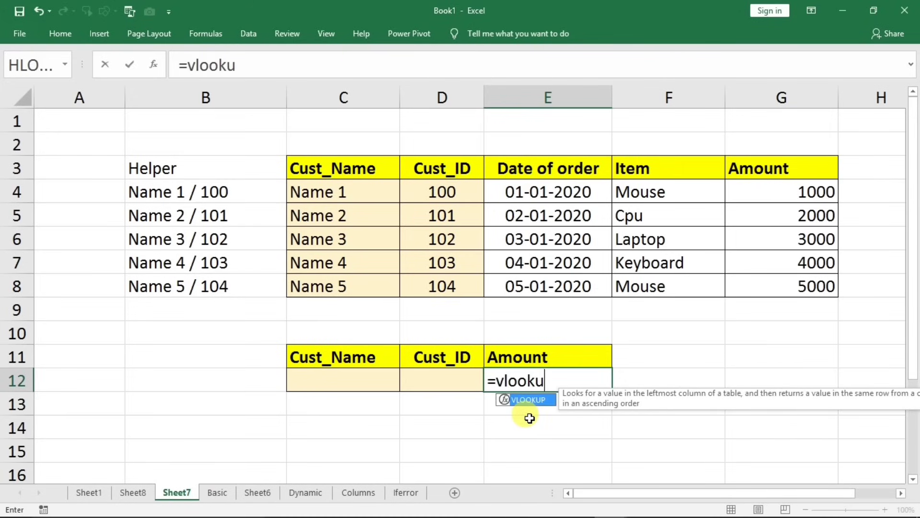
pyautogui.write('p(')
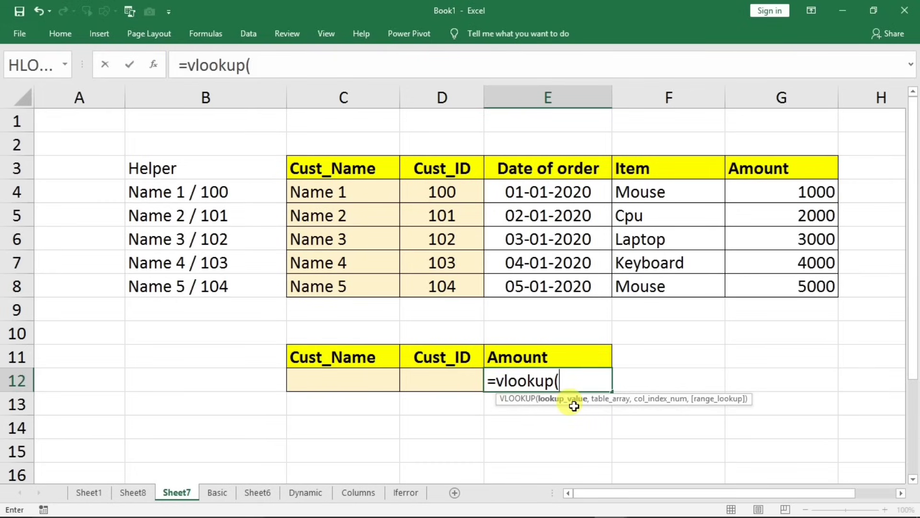
pyautogui.click(334, 385)
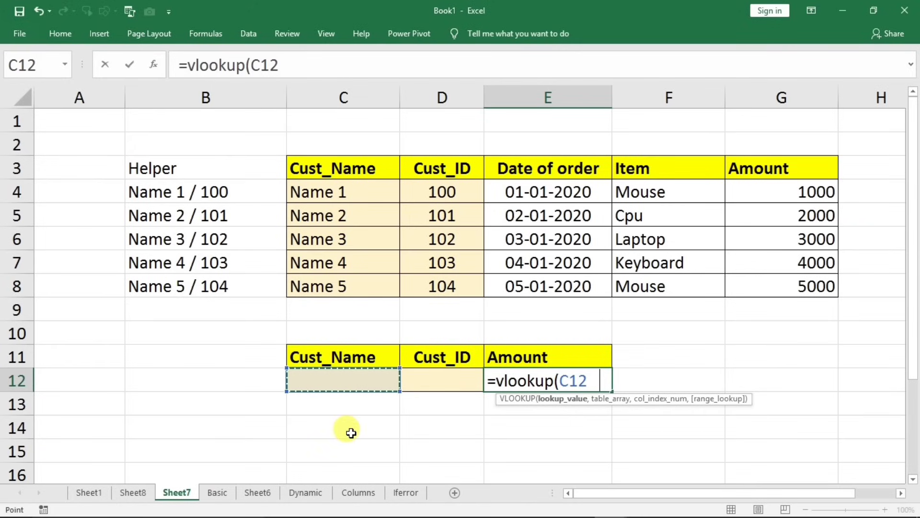
pyautogui.write('&" / "&')
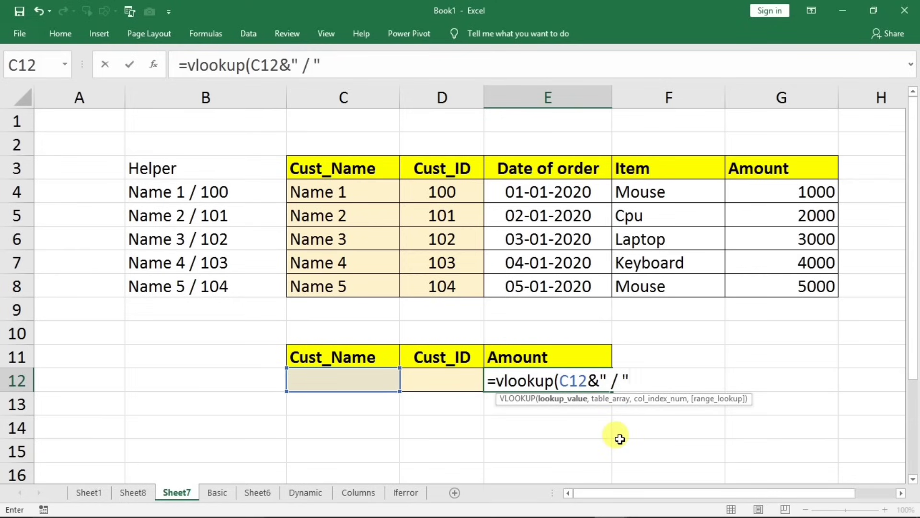
pyautogui.click(435, 379)
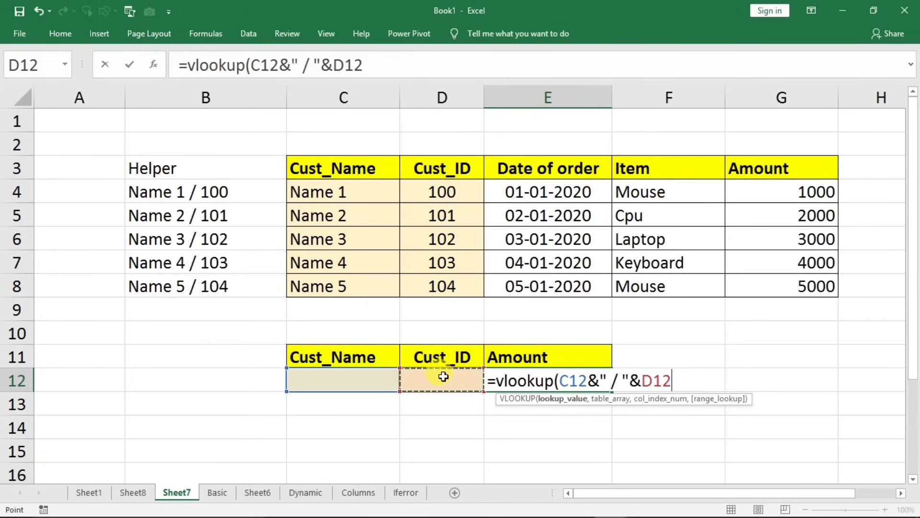
pyautogui.write(',')
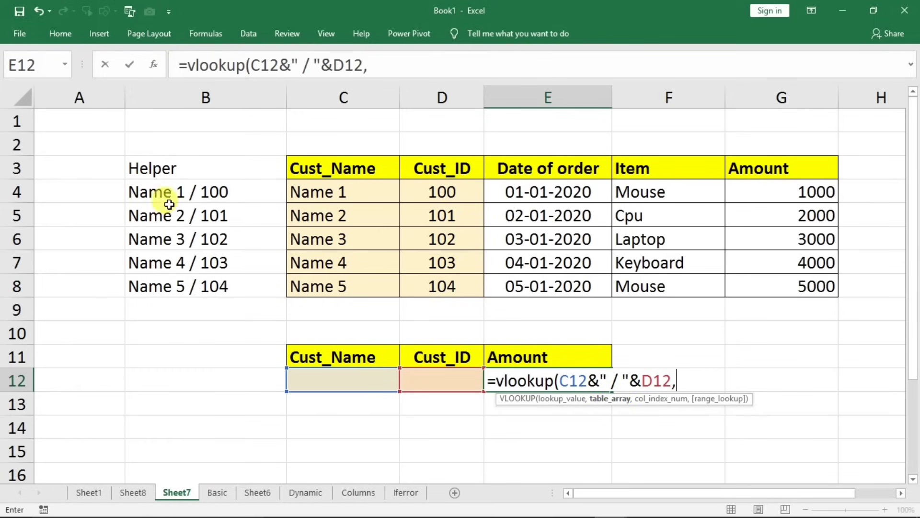
# Complete the E12 VLOOKUP with table array B3:G8, column index 6 and 0 for an exact match.
pyautogui.click(171, 178)
pyautogui.moveTo(171, 178); pyautogui.dragTo(776, 289)
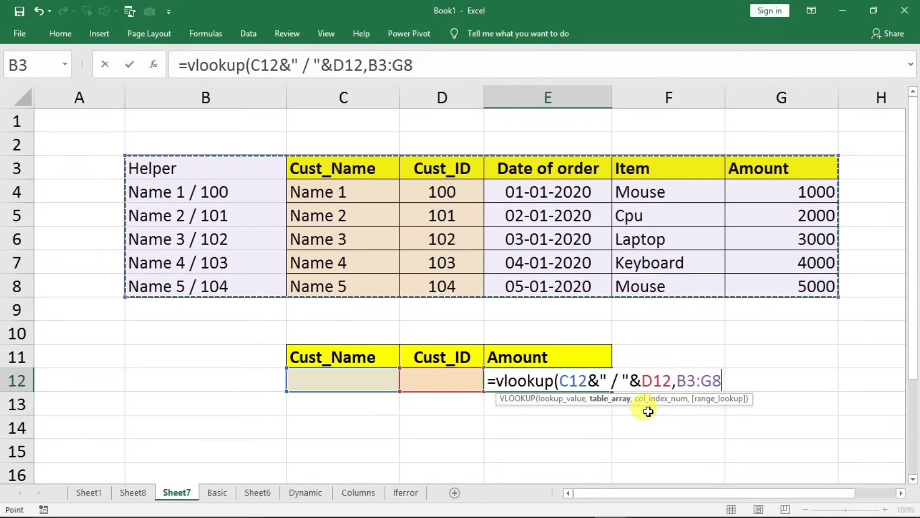
pyautogui.write(',6')
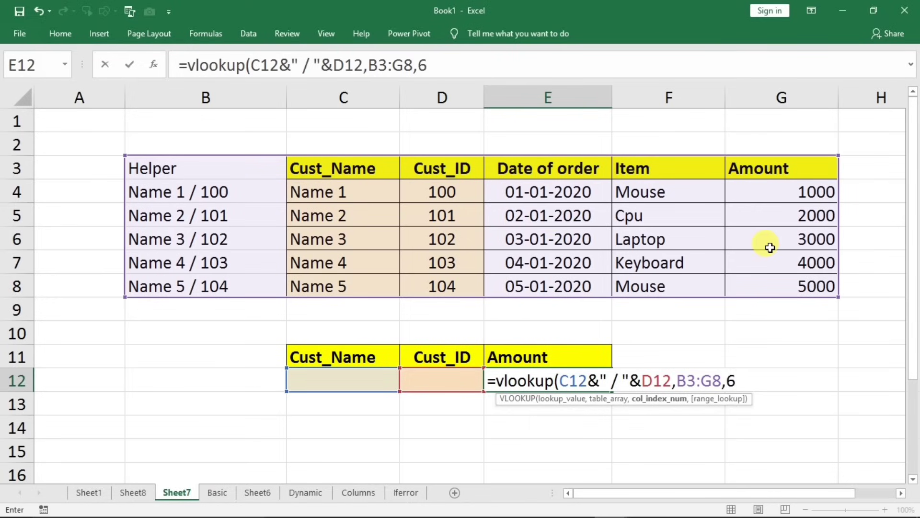
pyautogui.write(',')
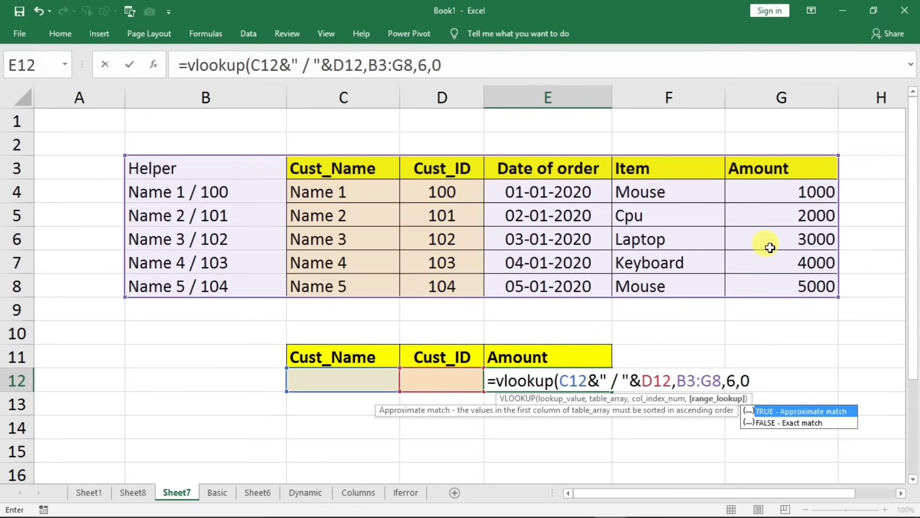
pyautogui.write('0)')
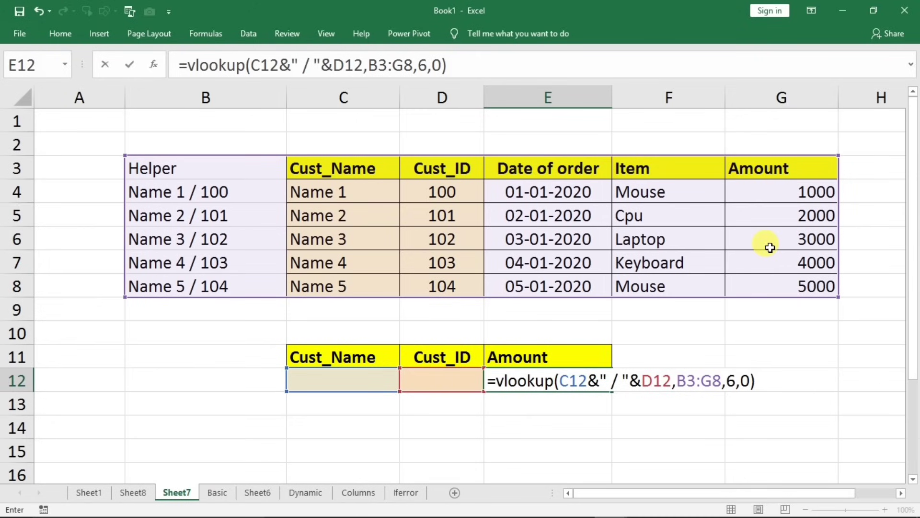
pyautogui.press('Return')
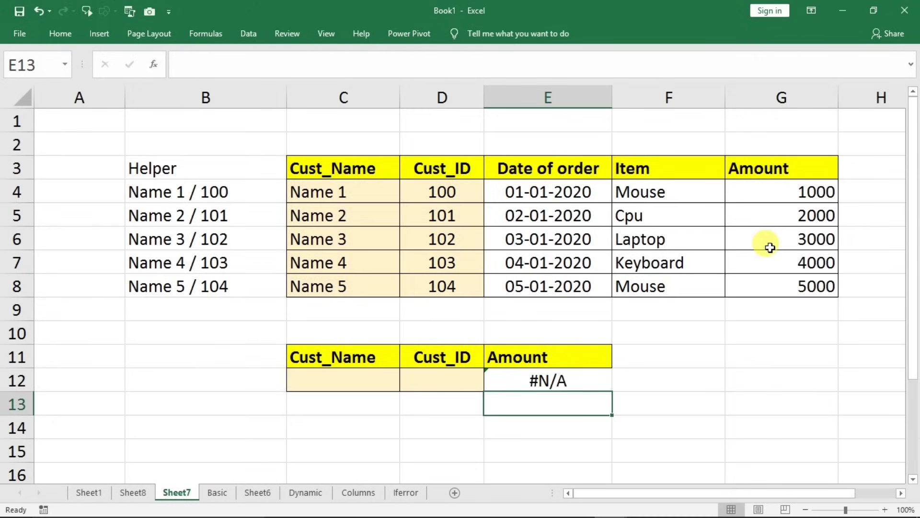
# Copy the second customer's name and ID from C5:D5 into C12:D12 and check the Amount lookup in E12.
pyautogui.moveTo(362, 214); pyautogui.dragTo(423, 212)
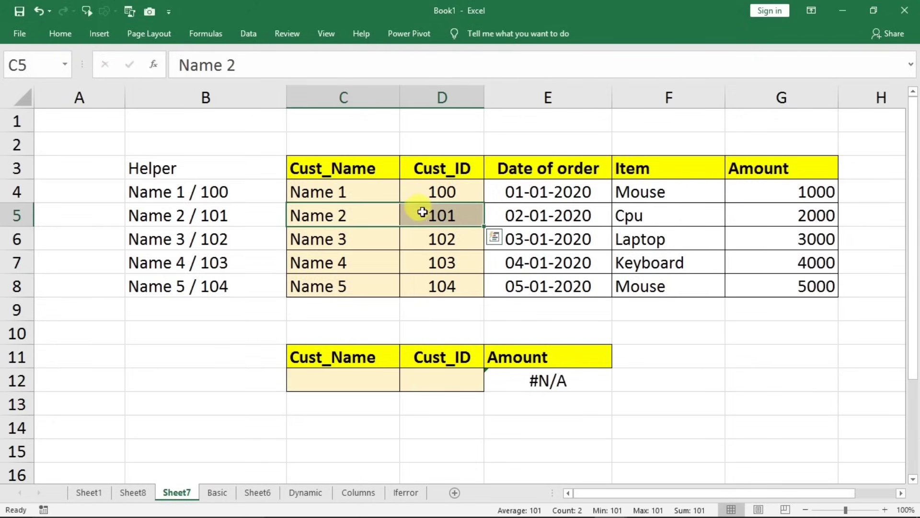
pyautogui.hotkey('ctrl', 'c')
pyautogui.click(320, 386)
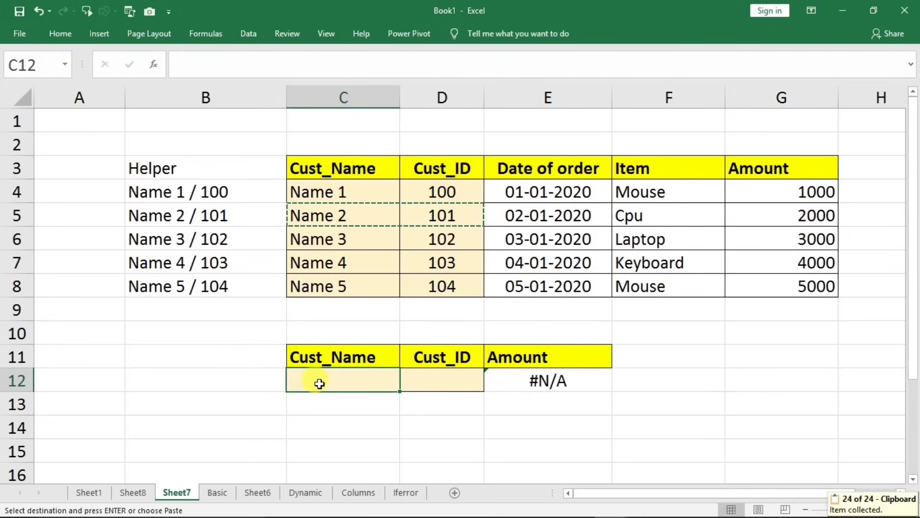
pyautogui.hotkey('ctrl', 'v')
pyautogui.click(415, 426)
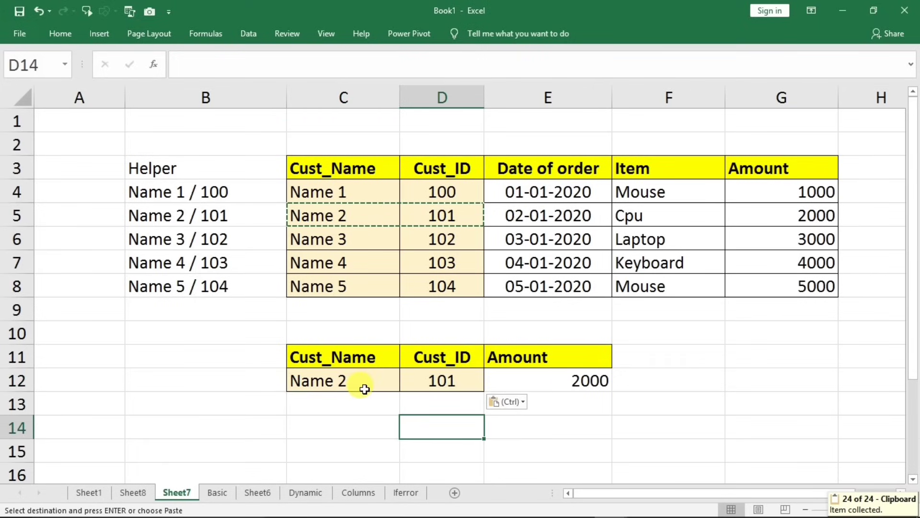
pyautogui.click(440, 385)
pyautogui.click(542, 382)
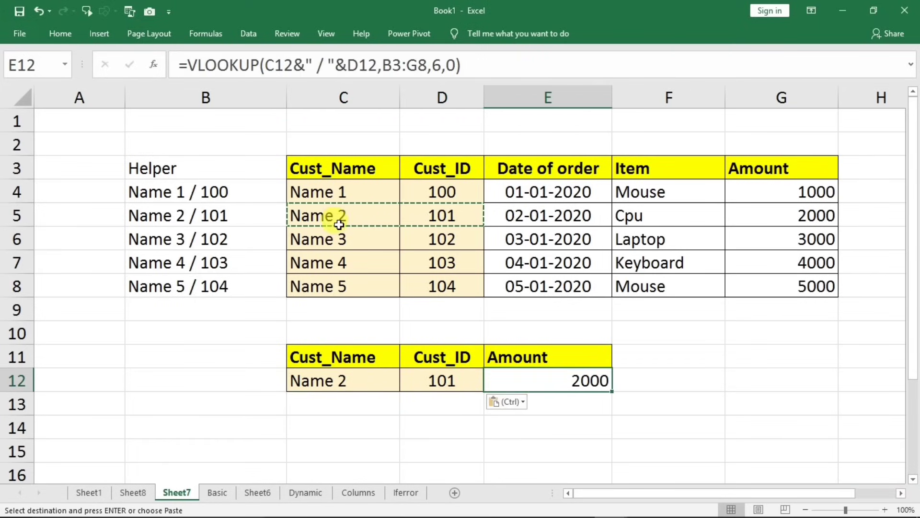
# Change only the ID in D12 to the third customer's and compare the mismatched pair with the source names and IDs.
pyautogui.click(378, 217)
pyautogui.click(446, 213)
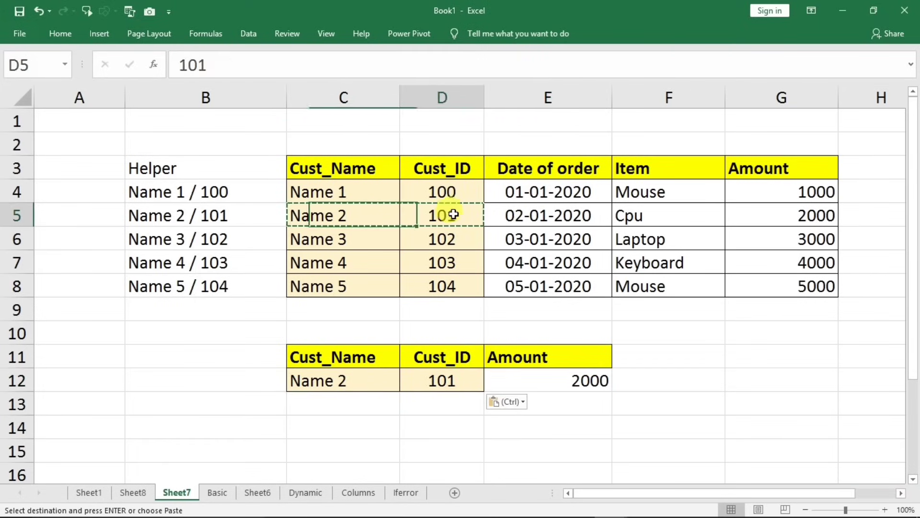
pyautogui.click(761, 211)
pyautogui.click(442, 382)
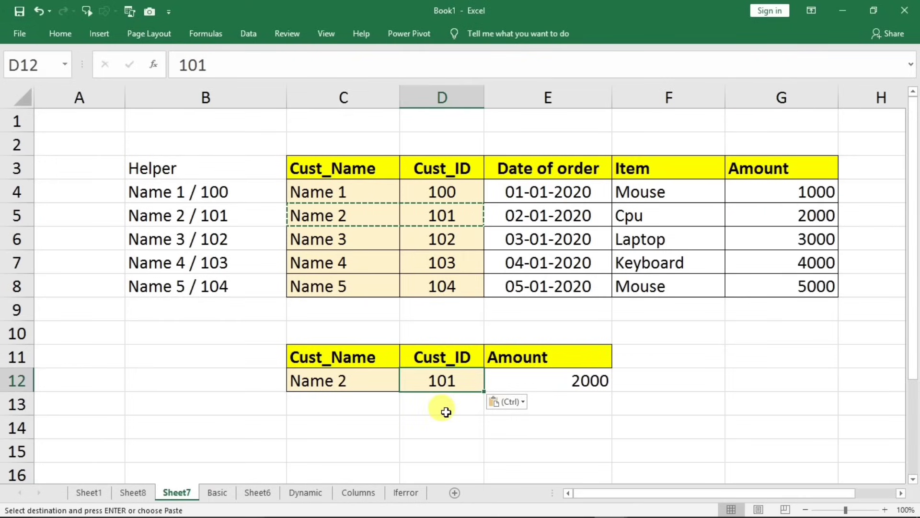
pyautogui.write('10')
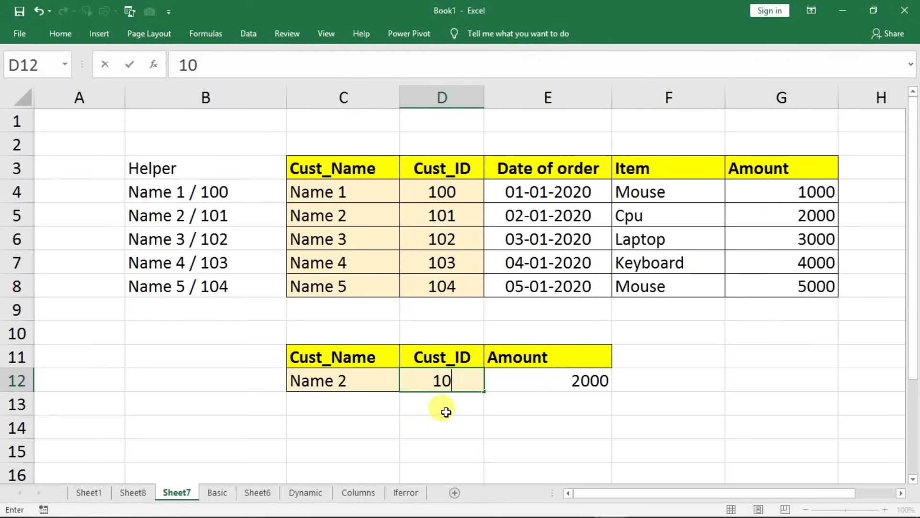
pyautogui.write('2')
pyautogui.press('Return')
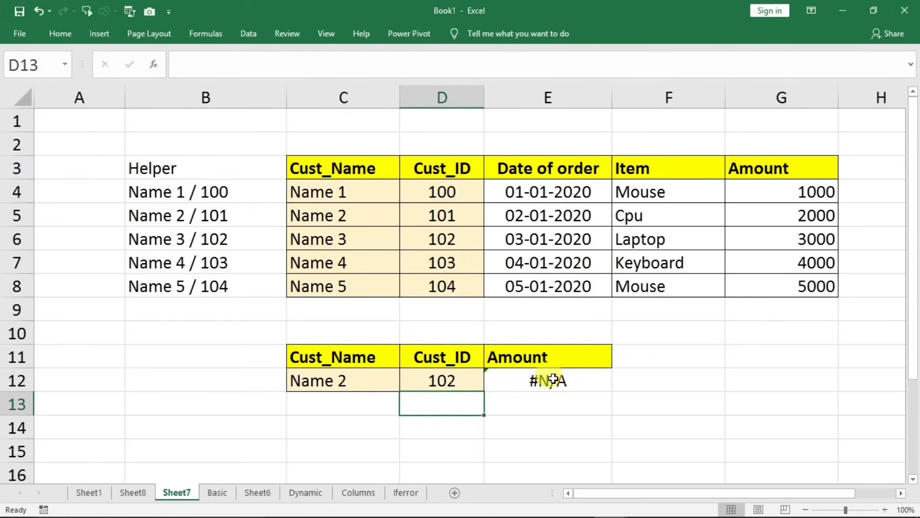
pyautogui.moveTo(339, 189); pyautogui.dragTo(331, 264)
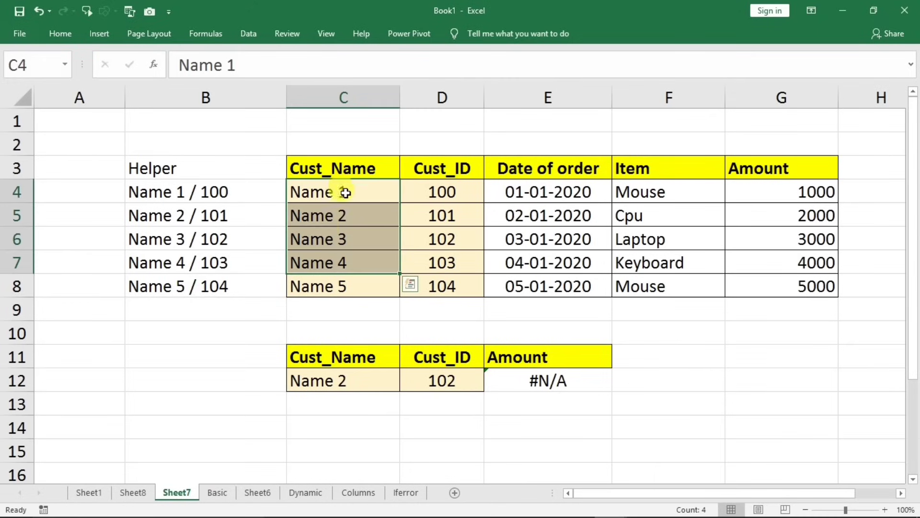
pyautogui.click(329, 212)
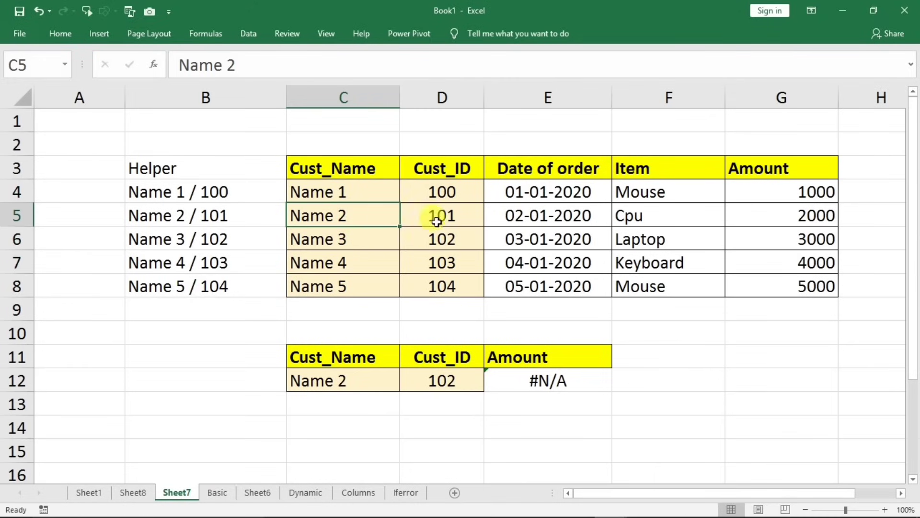
pyautogui.moveTo(437, 186); pyautogui.dragTo(441, 241)
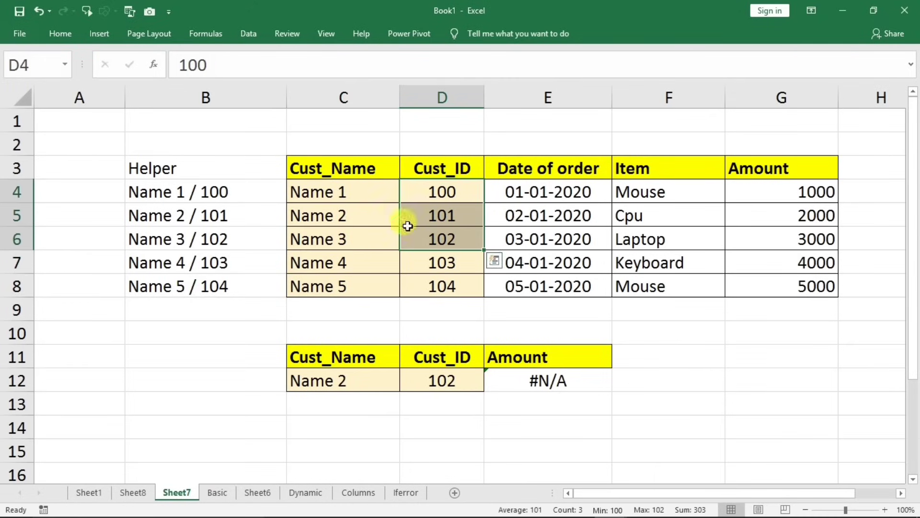
pyautogui.click(357, 212)
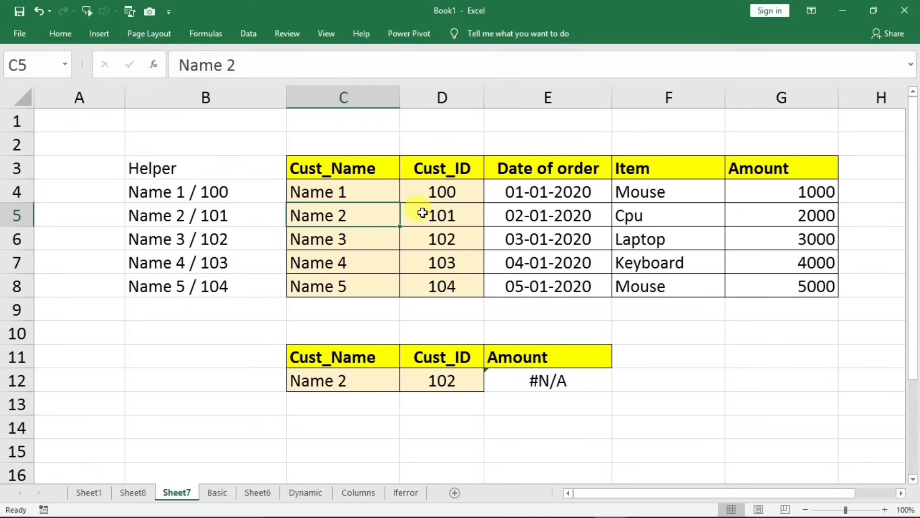
# Change the lookup inputs in C12 and D12 to the fifth customer's name and matching ID.
pyautogui.doubleClick(349, 380)
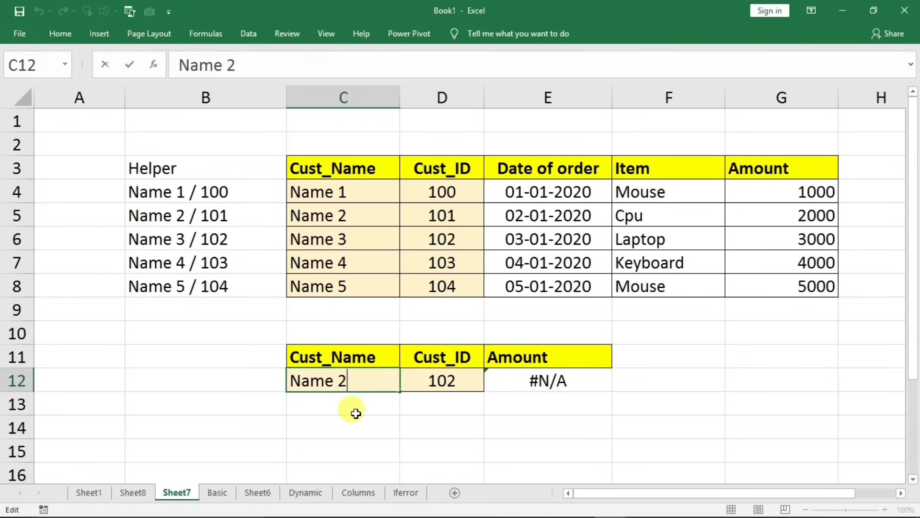
pyautogui.write('5')
pyautogui.press('Return')
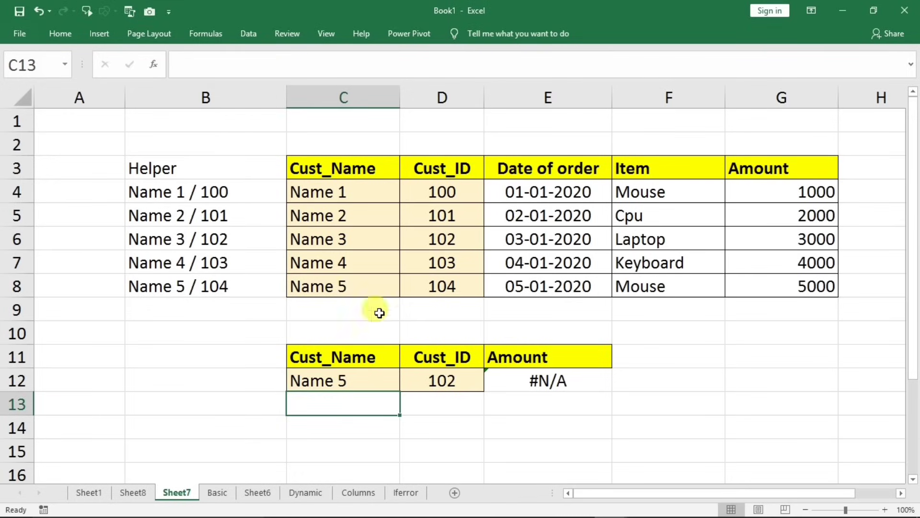
pyautogui.moveTo(339, 288); pyautogui.dragTo(420, 291)
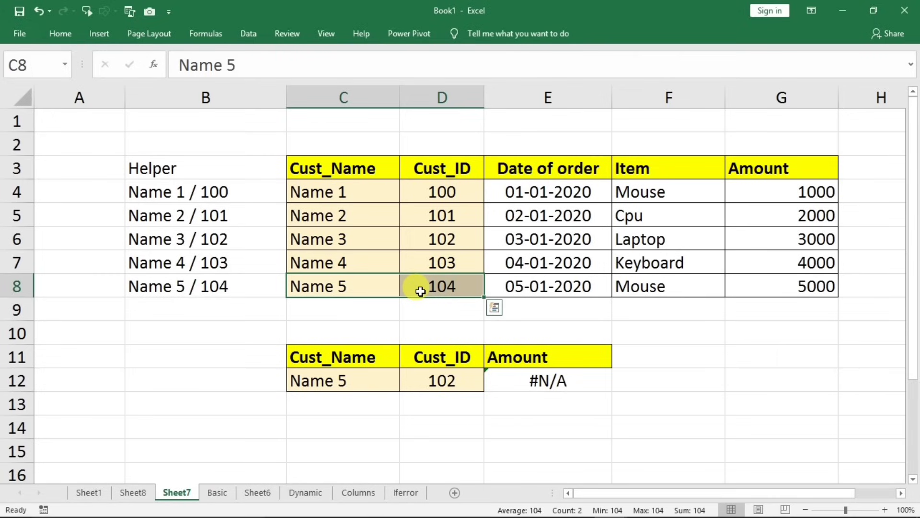
pyautogui.click(461, 382)
pyautogui.doubleClick(461, 382)
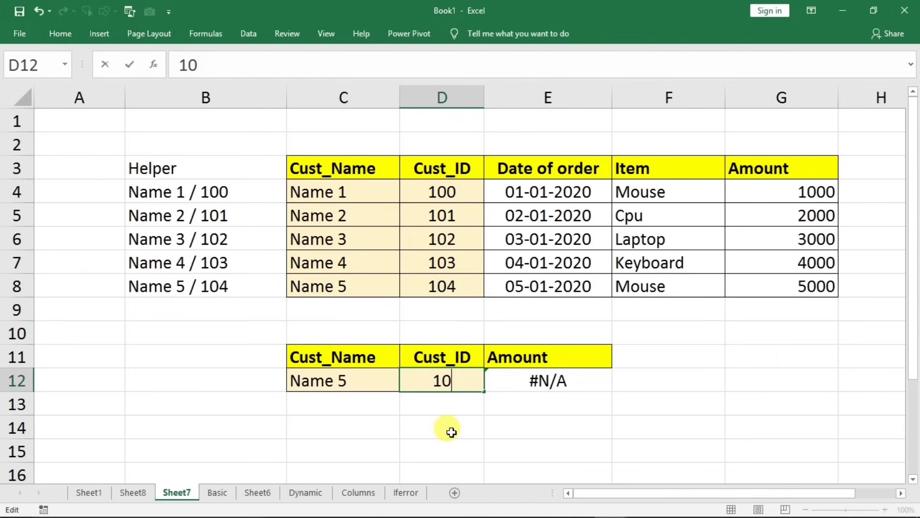
pyautogui.press('Return')
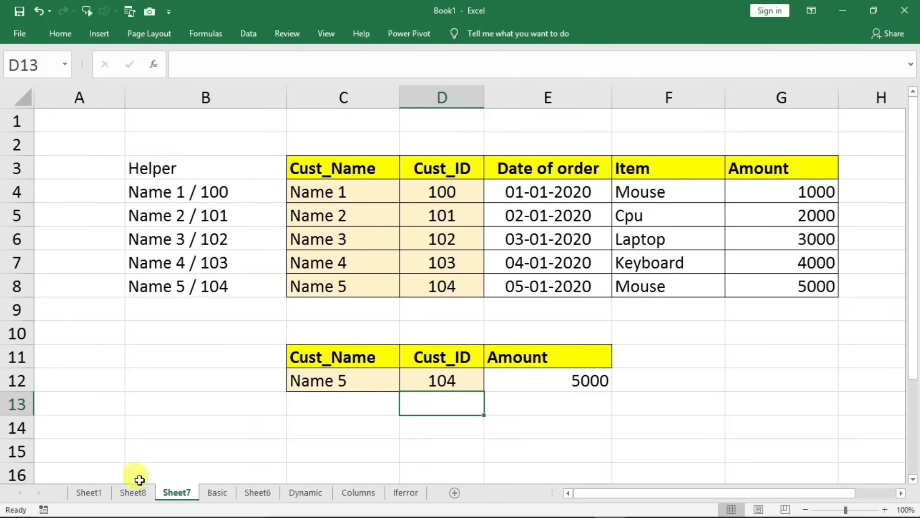
# Open Sheet8 and examine the repeated item names in B3:B12, the lookup item in B15 and the empty area from G4.
pyautogui.click(134, 492)
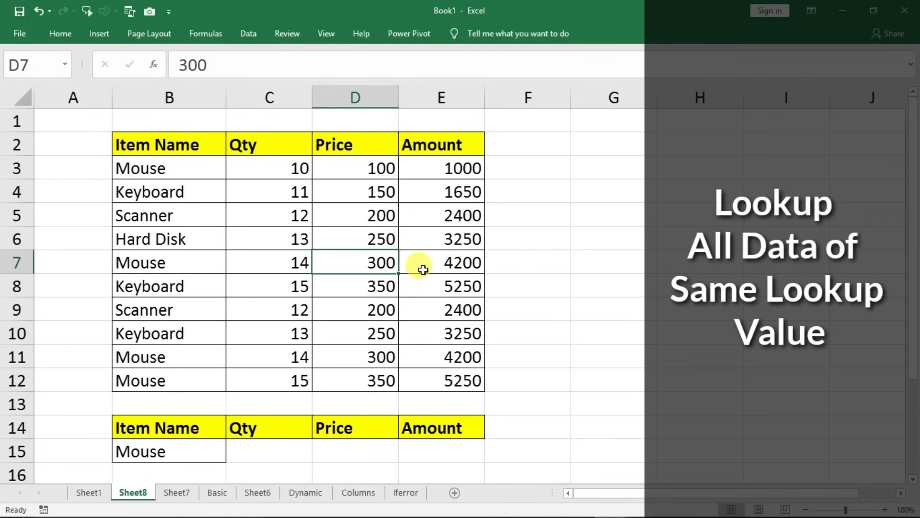
pyautogui.click(155, 170)
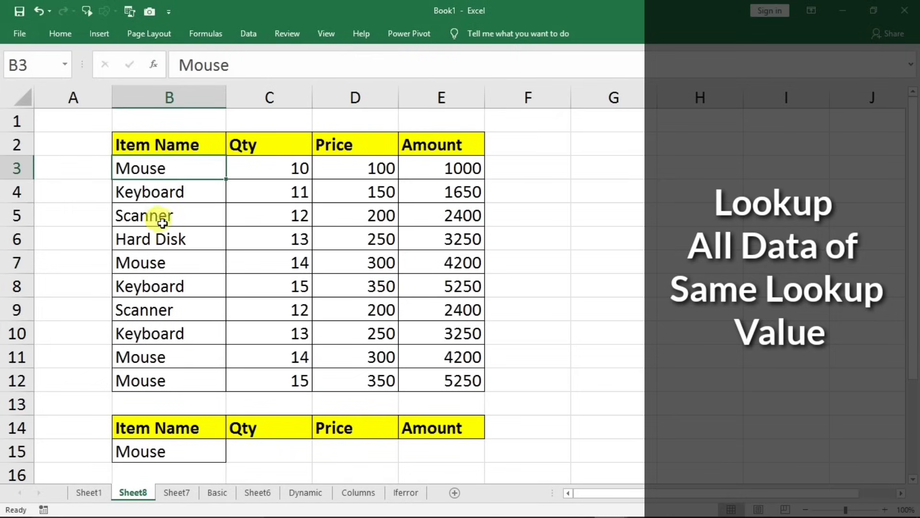
pyautogui.click(170, 285)
pyautogui.click(170, 363)
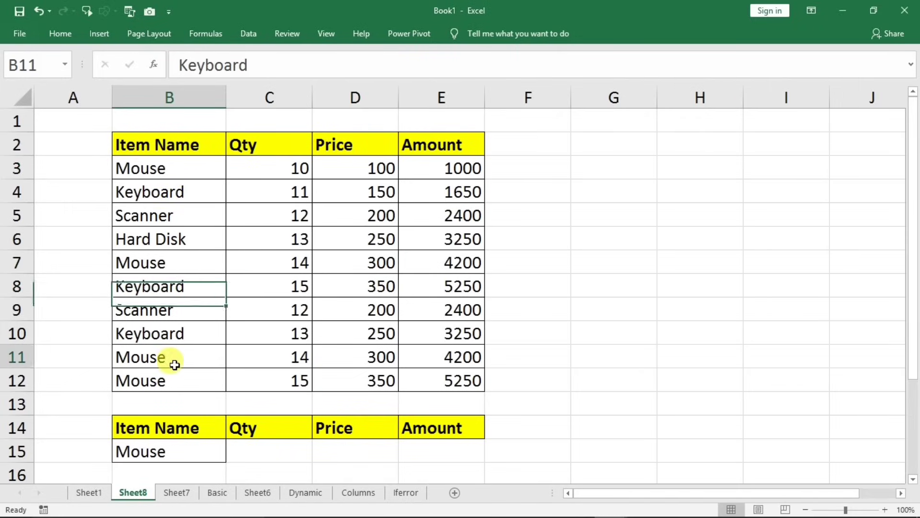
pyautogui.press('Down')
pyautogui.click(153, 215)
pyautogui.click(164, 314)
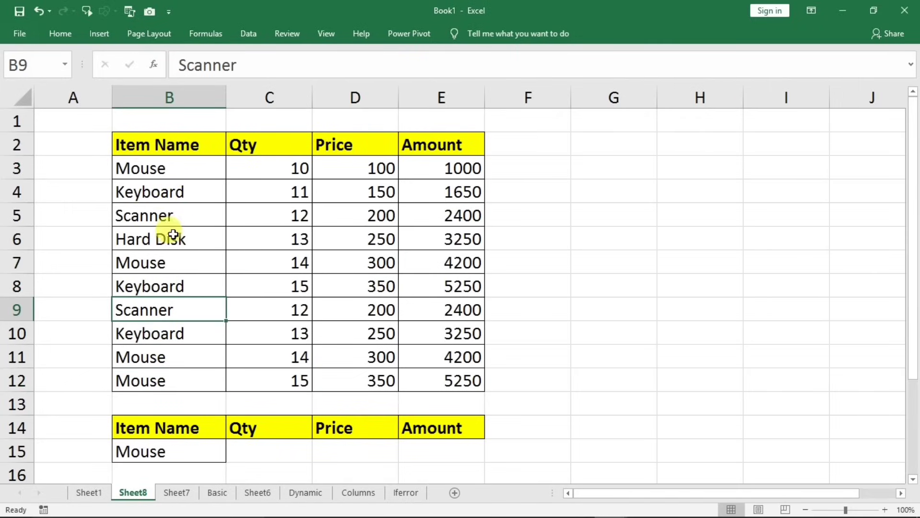
pyautogui.click(175, 191)
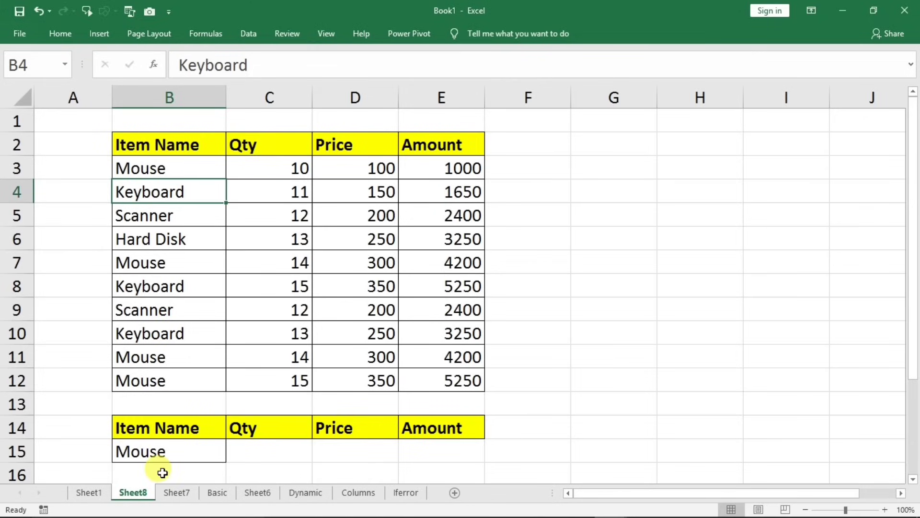
pyautogui.click(150, 457)
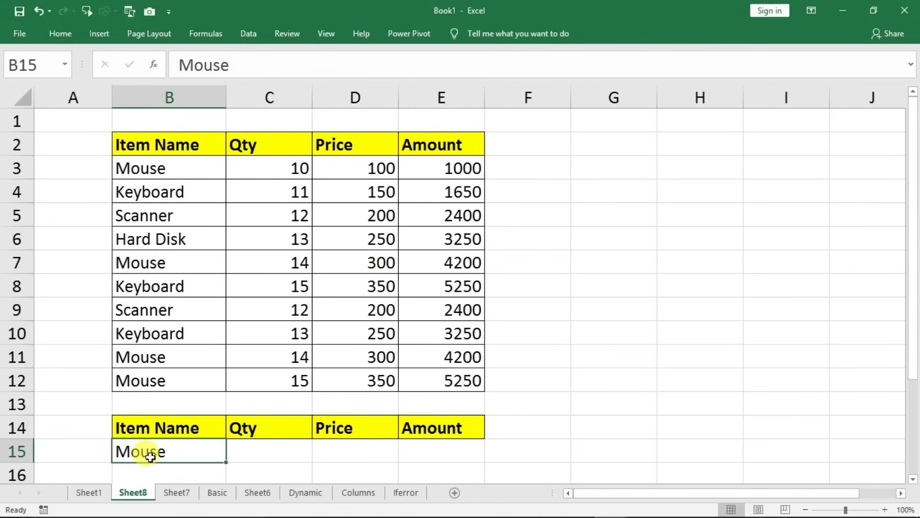
pyautogui.click(579, 146)
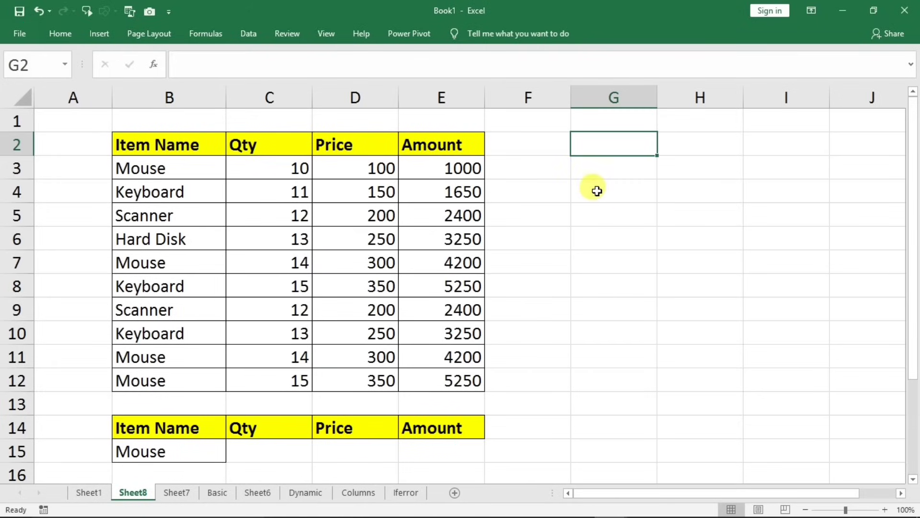
pyautogui.moveTo(599, 191); pyautogui.dragTo(858, 303)
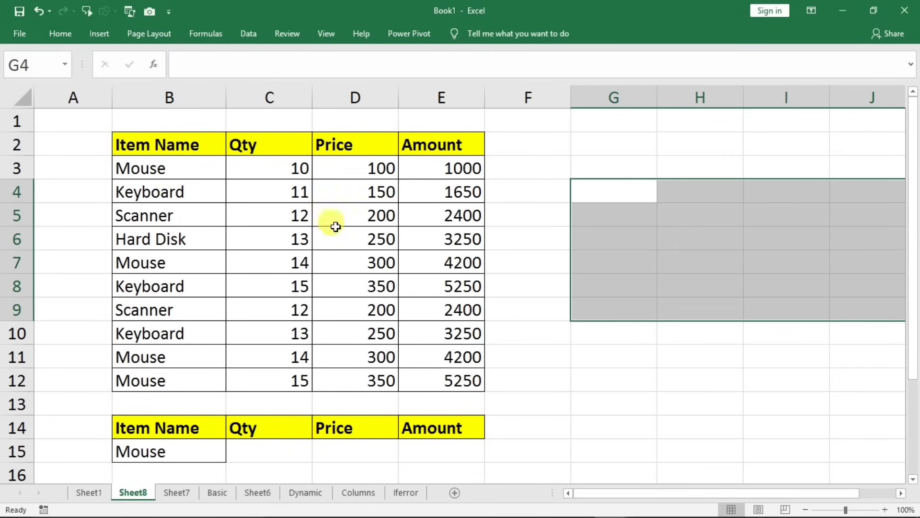
pyautogui.click(621, 280)
pyautogui.moveTo(604, 218); pyautogui.dragTo(820, 290)
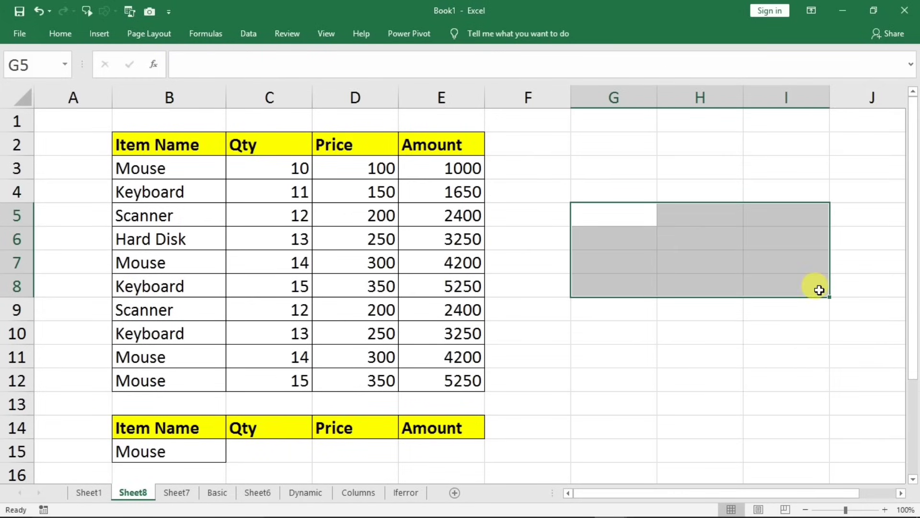
# Compare the Mouse lookup on the Basic sheet with its first matching row, and return to Sheet8 to review B14:E15.
pyautogui.click(221, 494)
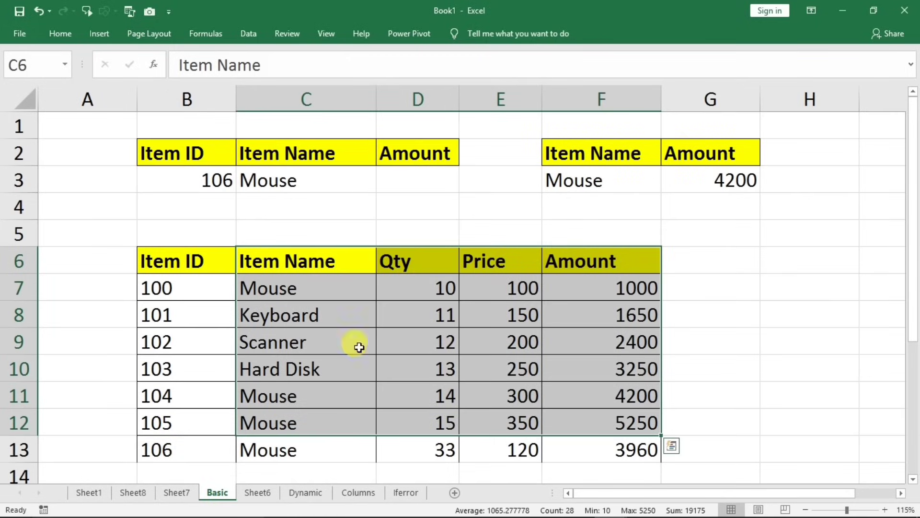
pyautogui.click(580, 182)
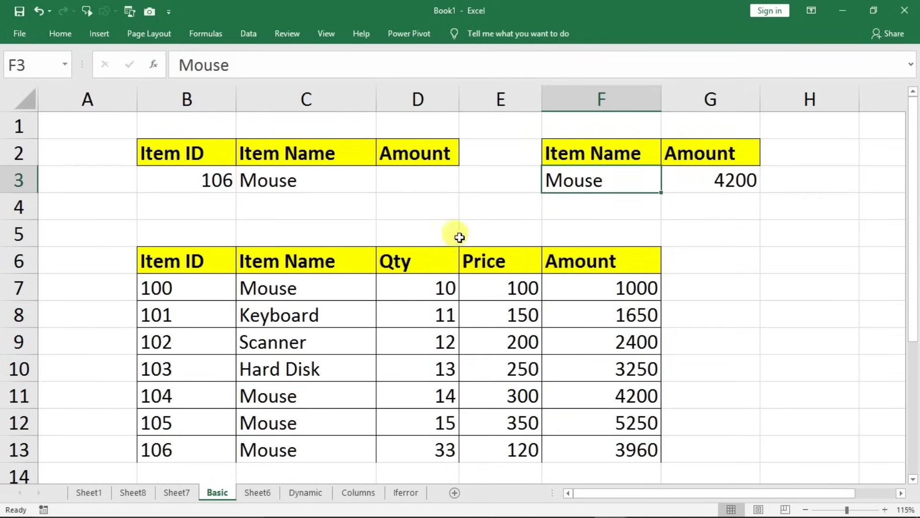
pyautogui.moveTo(299, 289); pyautogui.dragTo(588, 288)
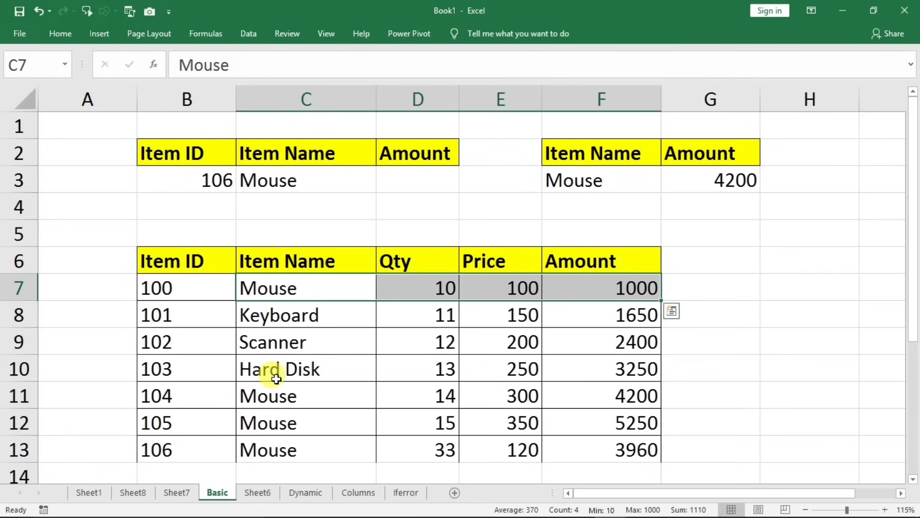
pyautogui.click(132, 491)
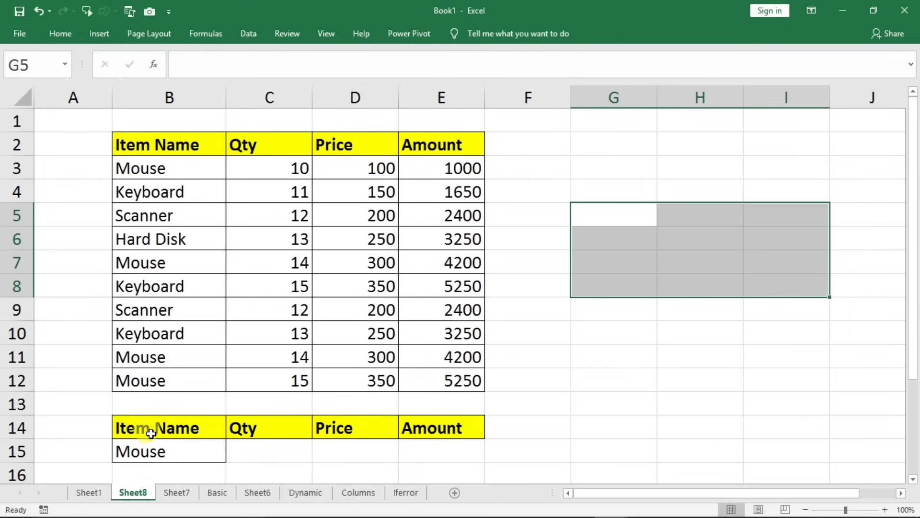
pyautogui.moveTo(144, 431); pyautogui.dragTo(439, 441)
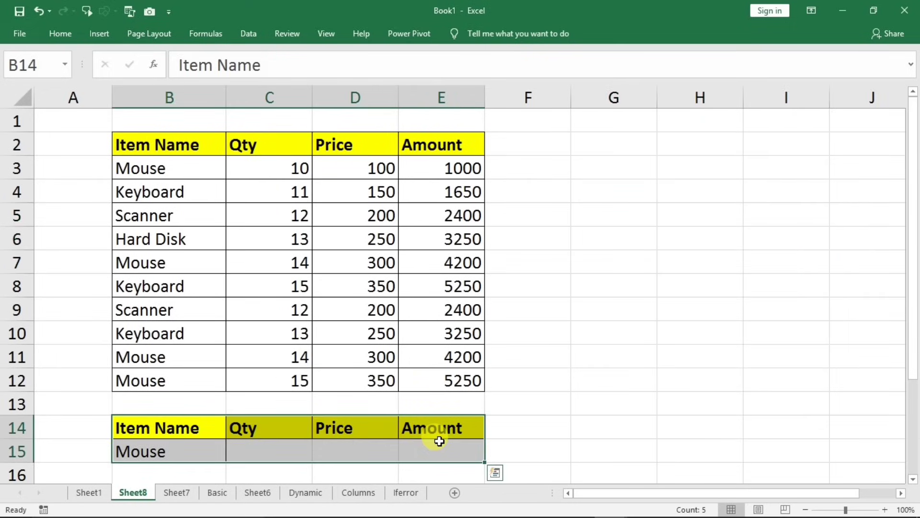
pyautogui.click(362, 449)
# Copy the table headings from B2:E2 and paste them into G4:J4 on Sheet8.
pyautogui.moveTo(267, 145); pyautogui.dragTo(472, 140)
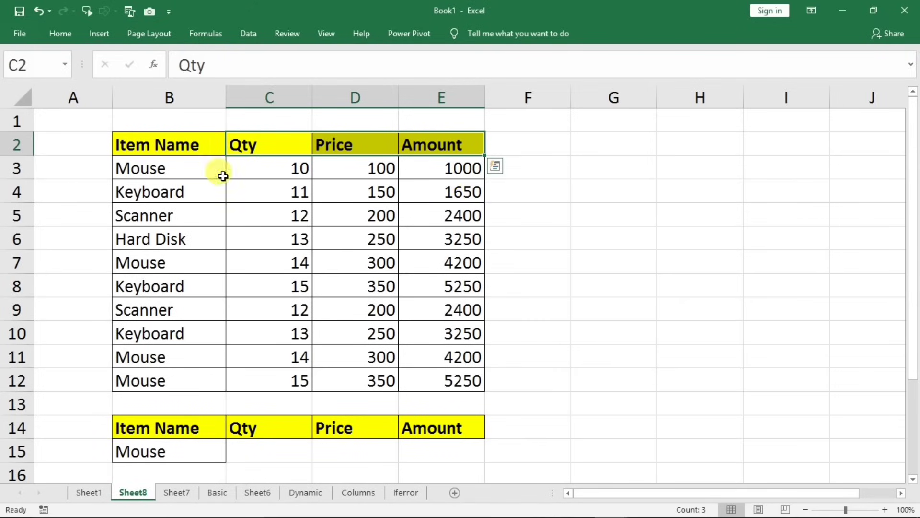
pyautogui.hotkey('ctrl', 'q')
pyautogui.click(189, 147)
pyautogui.moveTo(189, 147); pyautogui.dragTo(369, 138)
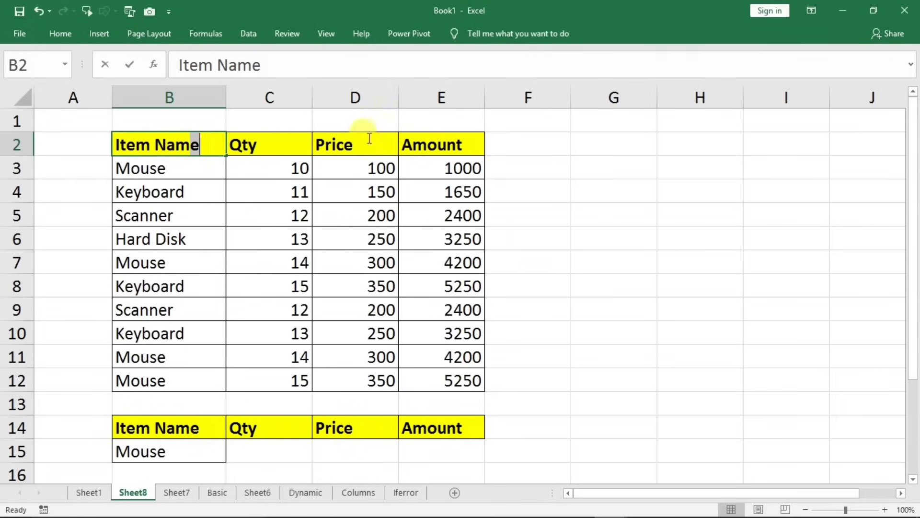
pyautogui.click(412, 144)
pyautogui.moveTo(219, 148); pyautogui.dragTo(443, 151)
pyautogui.hotkey('ctrl', 'c')
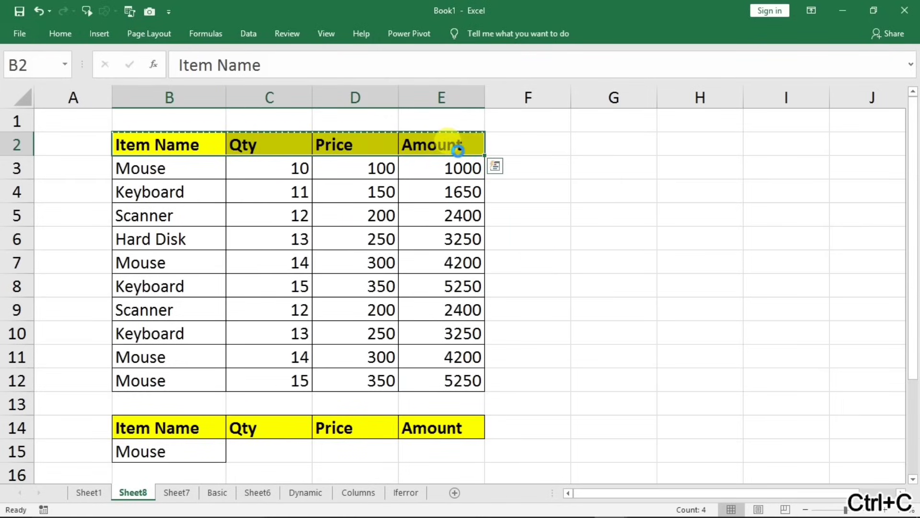
pyautogui.click(589, 189)
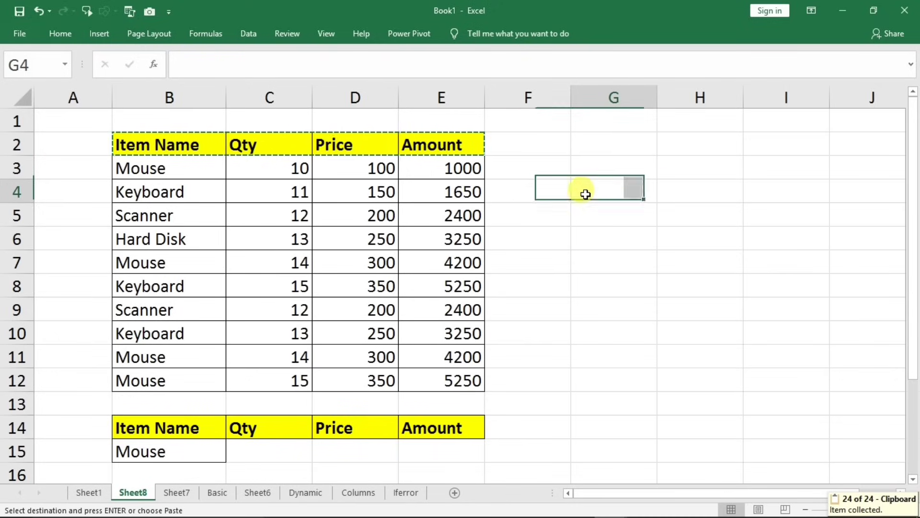
pyautogui.hotkey('ctrl', 'v')
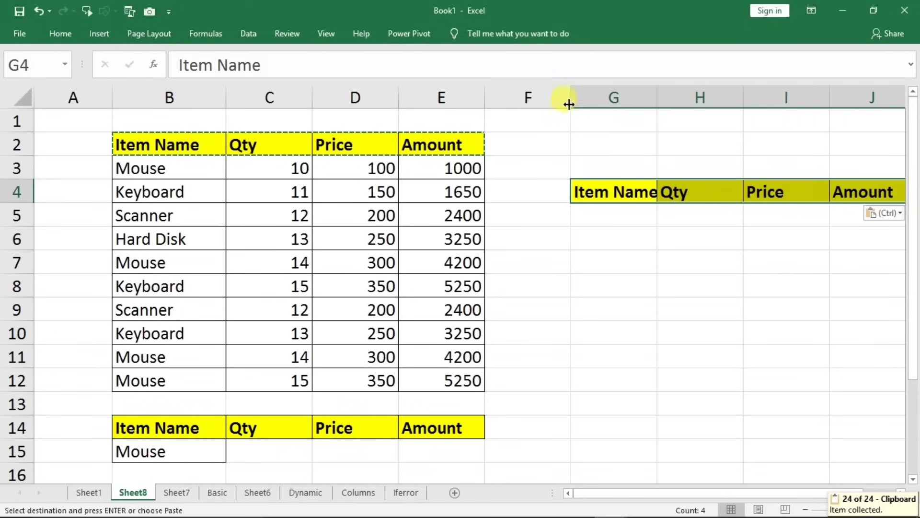
# Narrow the spacer column F and widen column A on Sheet8.
pyautogui.moveTo(570, 98); pyautogui.dragTo(520, 97)
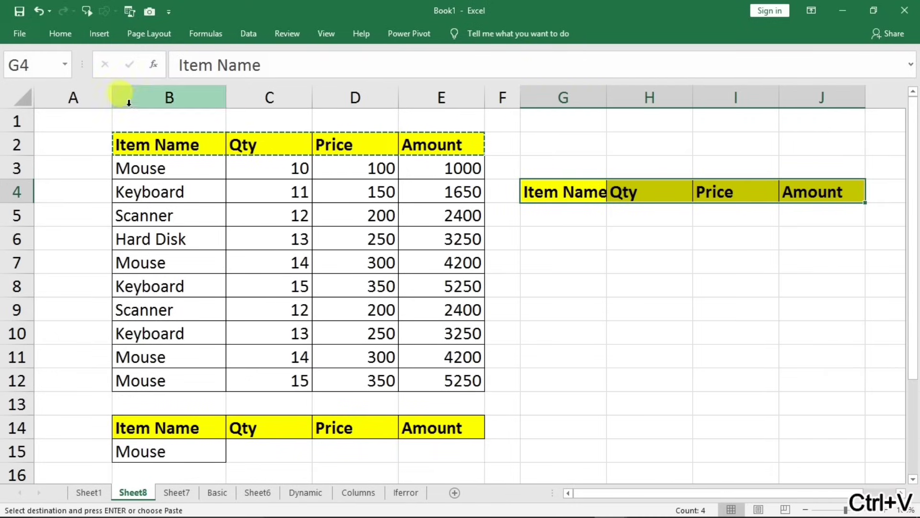
pyautogui.moveTo(112, 98); pyautogui.dragTo(159, 128)
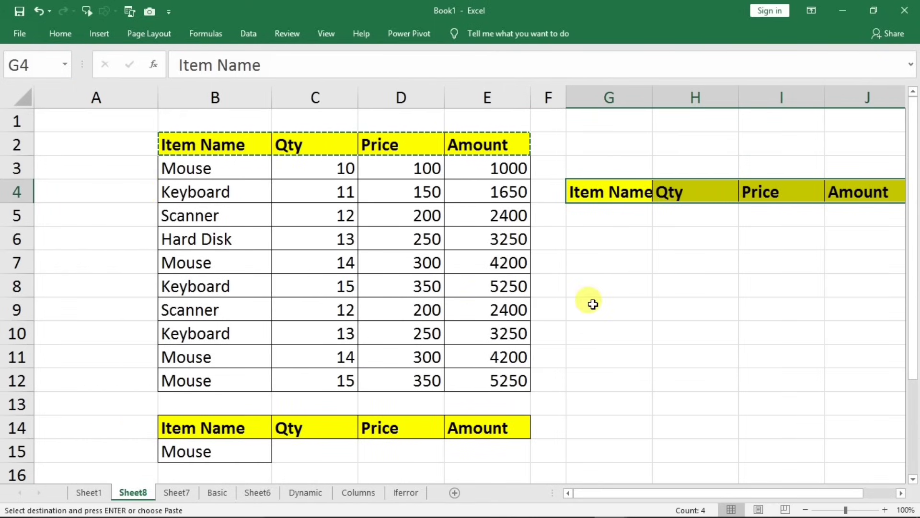
pyautogui.keyDown('ctrl'); pyautogui.scroll(-1, 593, 304); pyautogui.keyUp('ctrl')
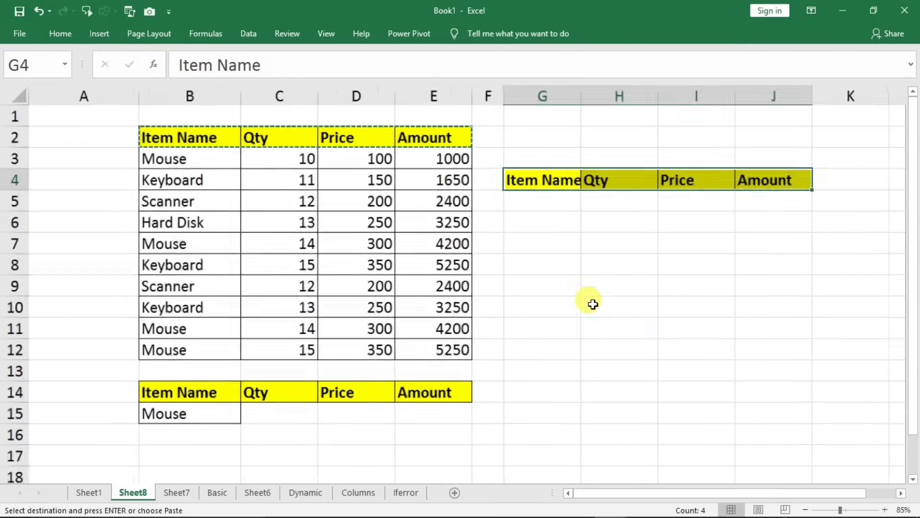
# Widen spacer column F slightly and widen column G to fit its Item Name heading on Sheet8.
pyautogui.moveTo(483, 101); pyautogui.dragTo(496, 96)
pyautogui.click(635, 261)
pyautogui.moveTo(575, 95); pyautogui.dragTo(588, 96)
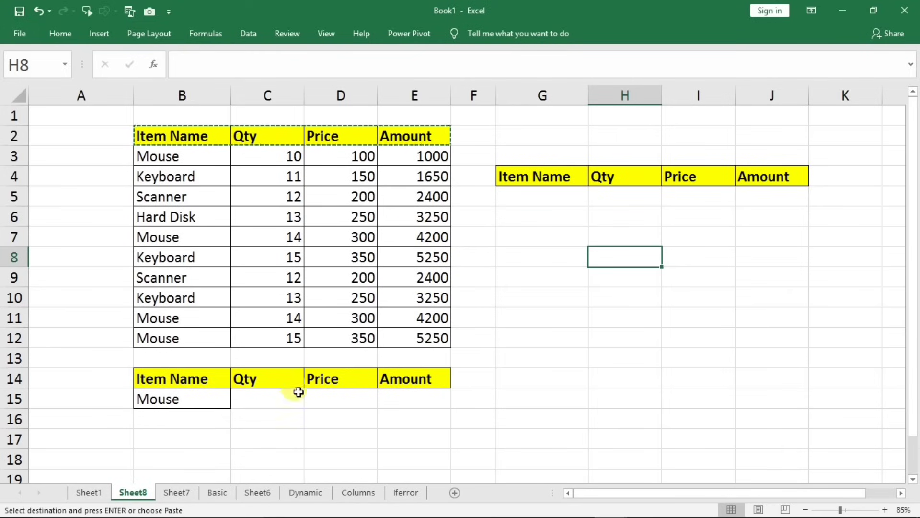
# Clear all contents and formatting from the Qty, Price and Amount cells C14:E15, leaving only the Item Name lookup.
pyautogui.moveTo(284, 388); pyautogui.dragTo(397, 397)
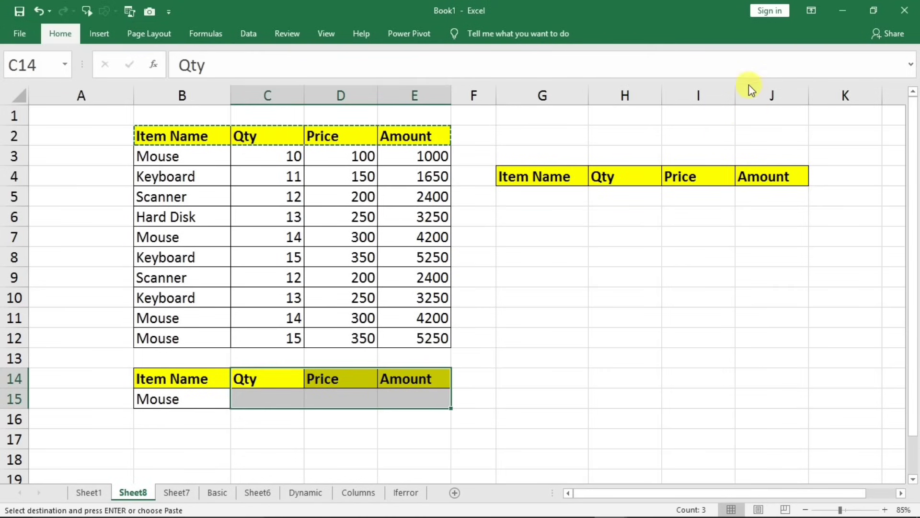
pyautogui.click(743, 84)
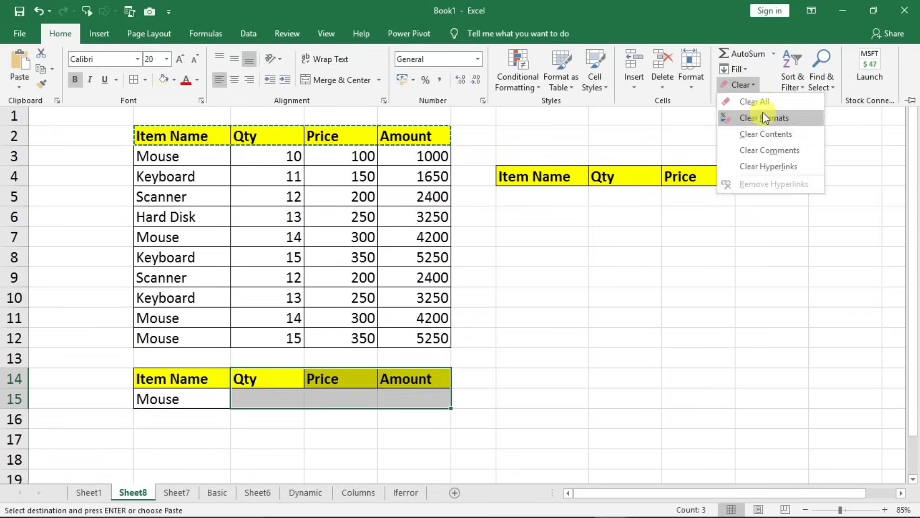
pyautogui.click(755, 102)
pyautogui.click(197, 403)
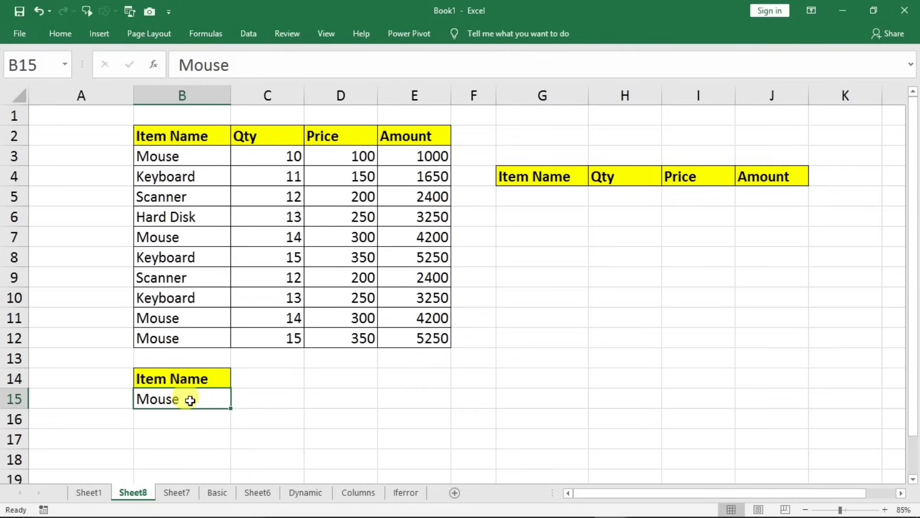
pyautogui.moveTo(549, 184)
pyautogui.mouseDown()
pyautogui.moveTo(729, 302)
pyautogui.moveTo(776, 318)
pyautogui.mouseUp()
pyautogui.click(216, 401)
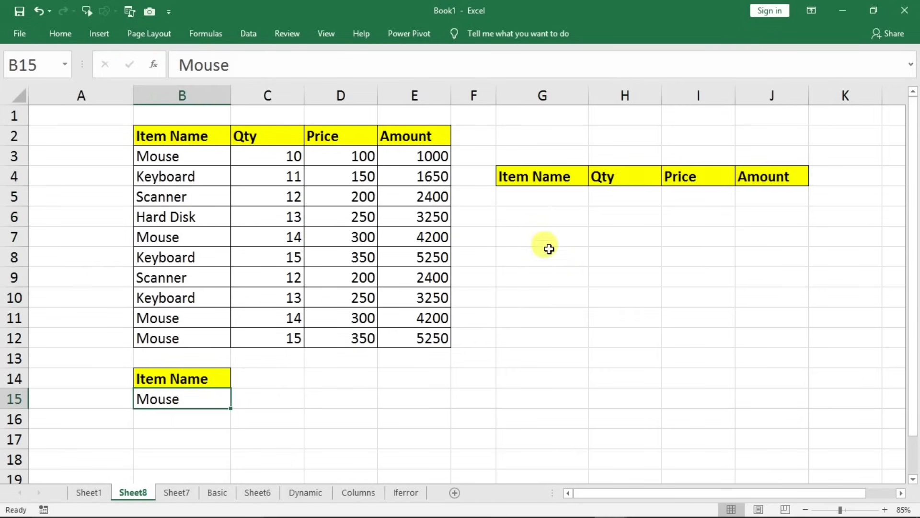
pyautogui.moveTo(542, 195); pyautogui.dragTo(716, 311)
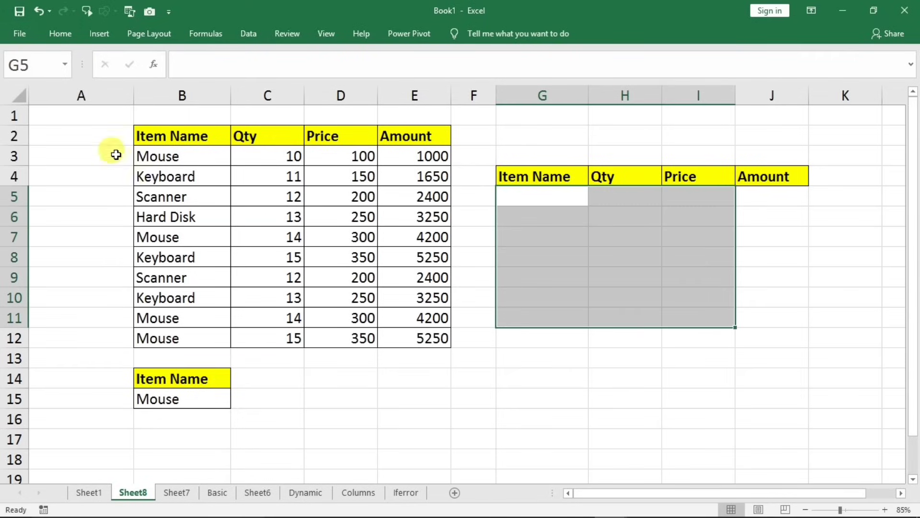
# Enter the heading Helper in A2 and widen column A to make room for a long formula.
pyautogui.click(99, 138)
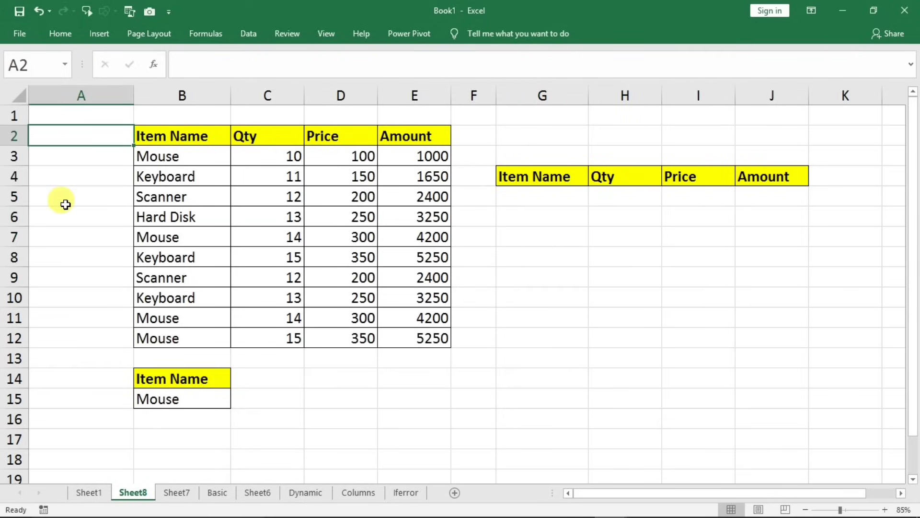
pyautogui.write('H')
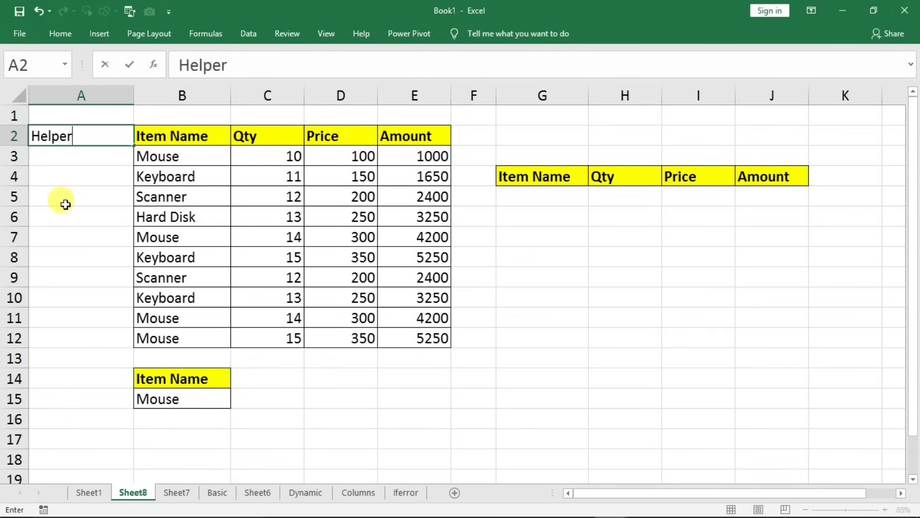
pyautogui.write('elper')
pyautogui.press('Return')
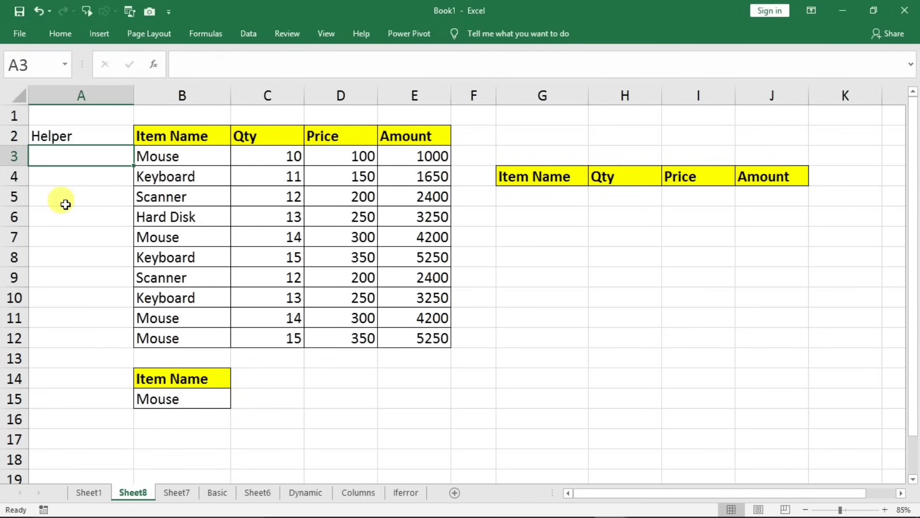
pyautogui.moveTo(134, 95); pyautogui.dragTo(311, 126)
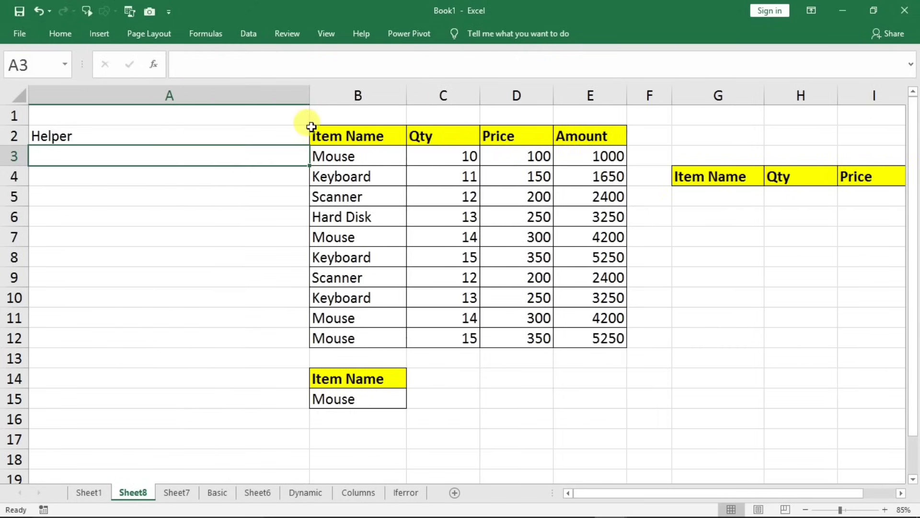
# Start the helper formula in A3 by joining the item name with an underscore: =B3&"_".
pyautogui.scroll(1, 273, 209)
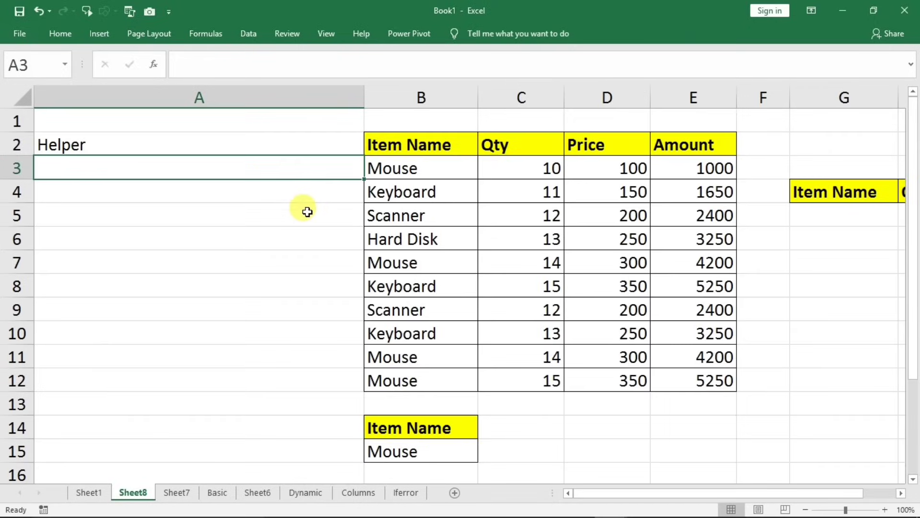
pyautogui.scroll(1, 332, 210)
pyautogui.scroll(1, 335, 212)
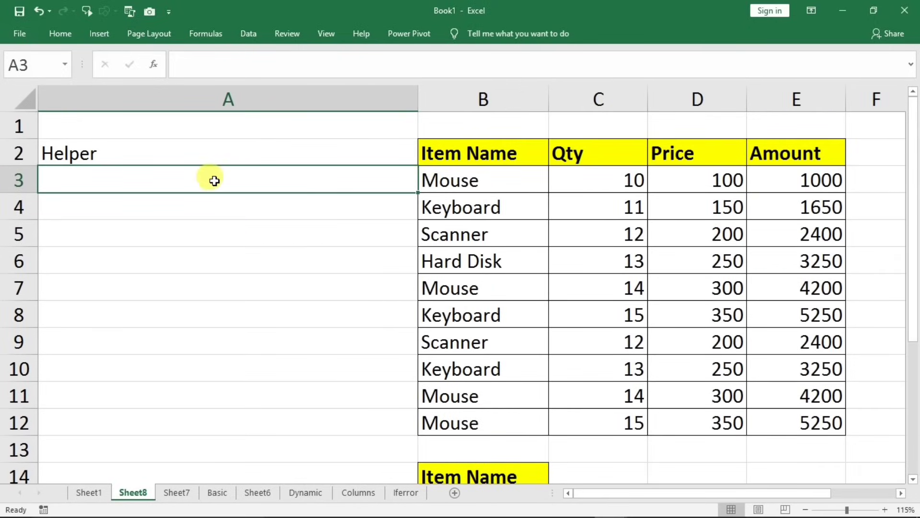
pyautogui.write('=')
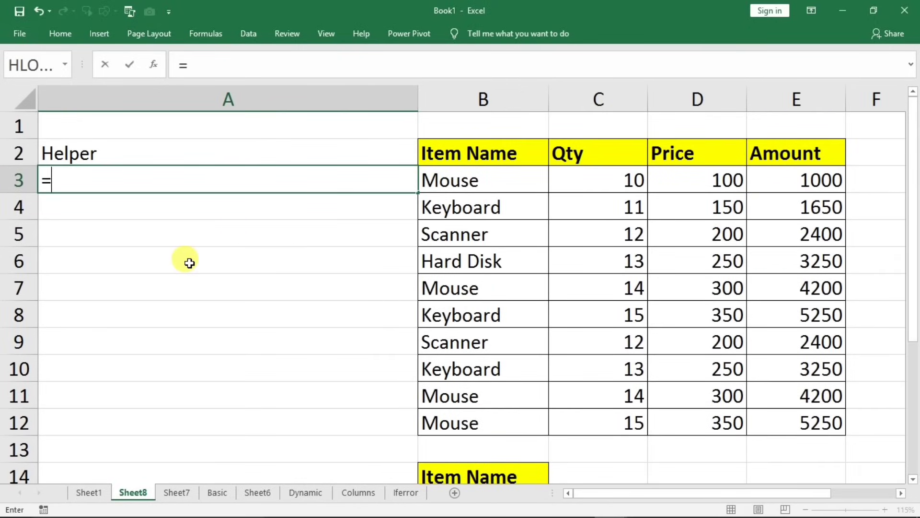
pyautogui.click(467, 180)
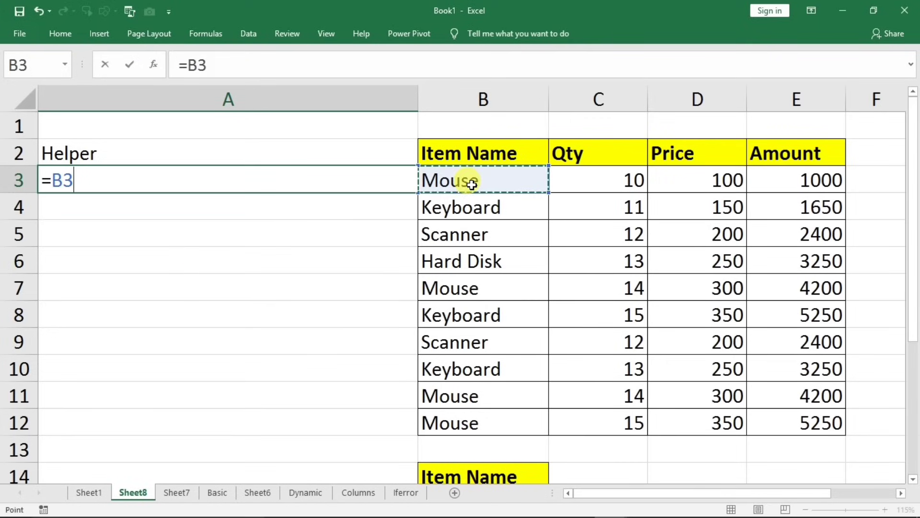
pyautogui.write('&"_')
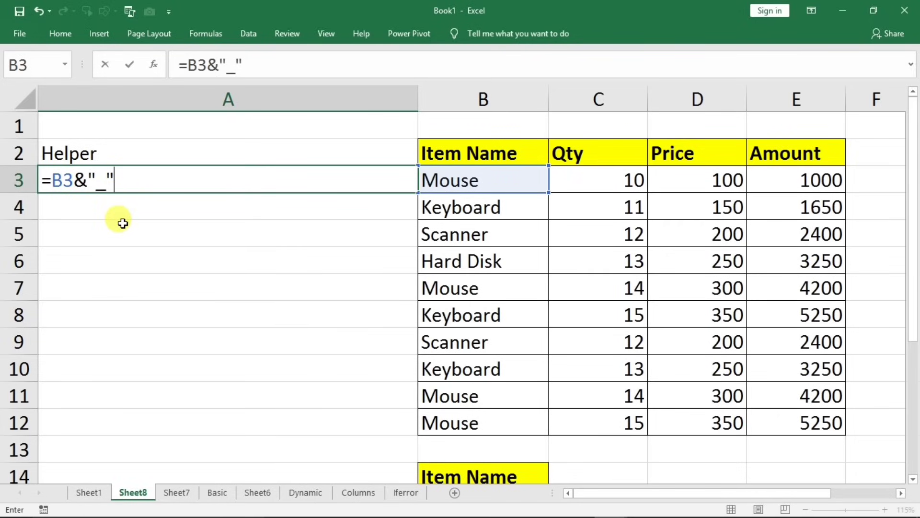
# Append &COUNTIF($B$3:B3,B3) to the A3 formula, locking only the start of the range, and enter it.
pyautogui.write('&countif')
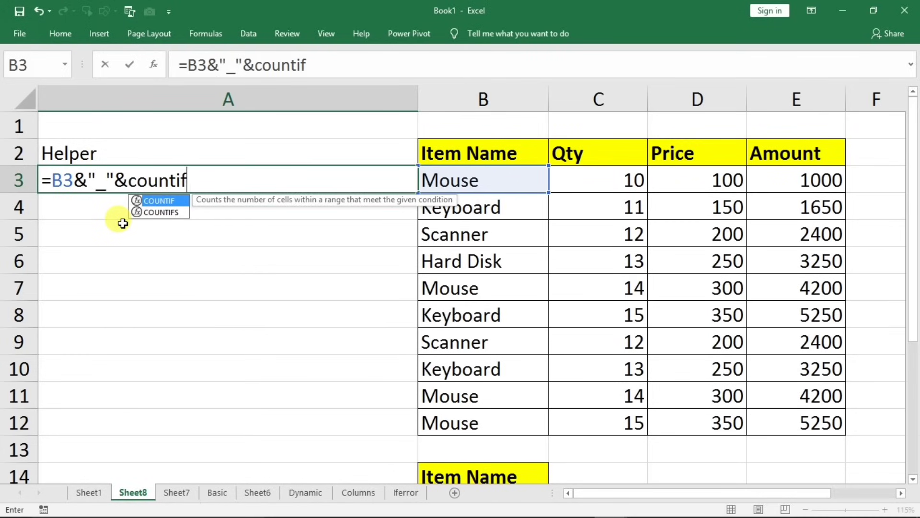
pyautogui.write('(')
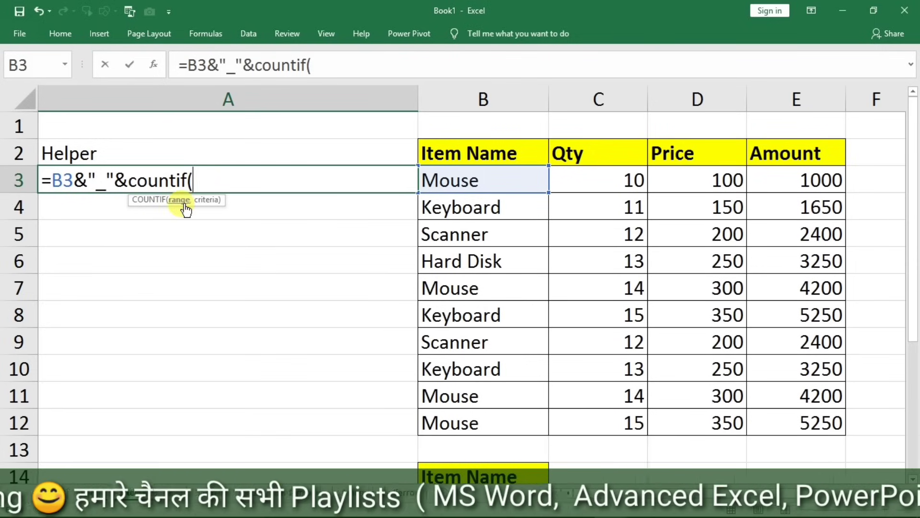
pyautogui.click(468, 178)
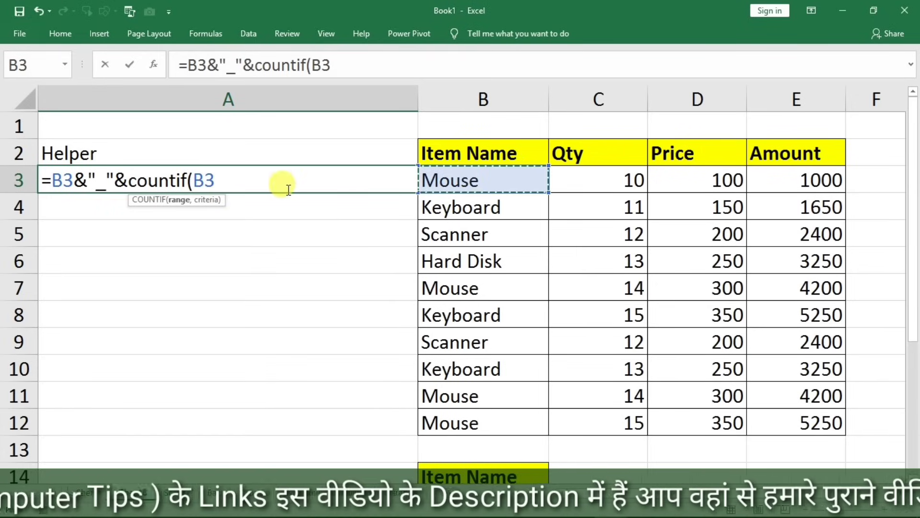
pyautogui.write(':')
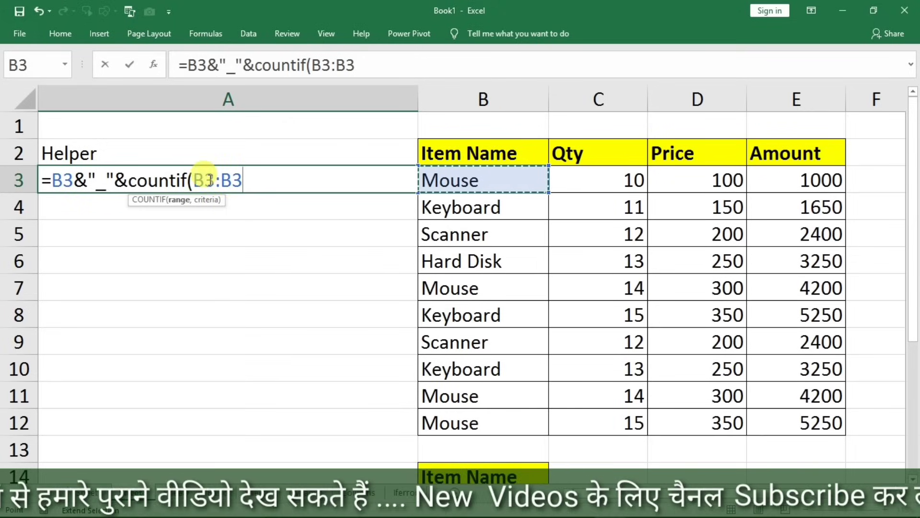
pyautogui.click(206, 179)
pyautogui.click(204, 180)
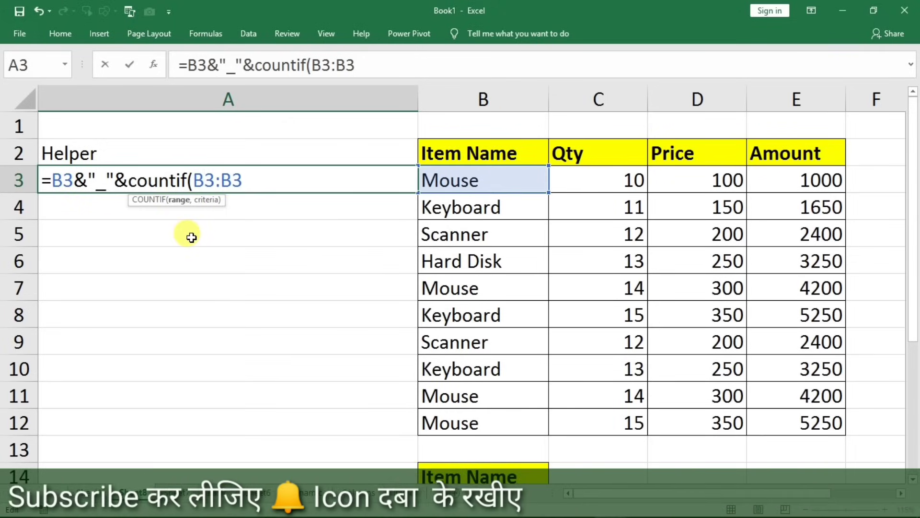
pyautogui.press('F4')
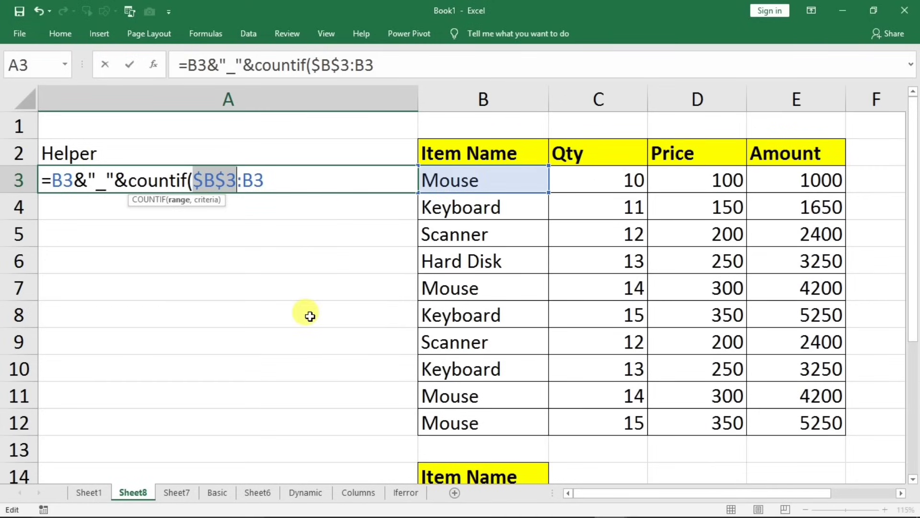
pyautogui.click(276, 175)
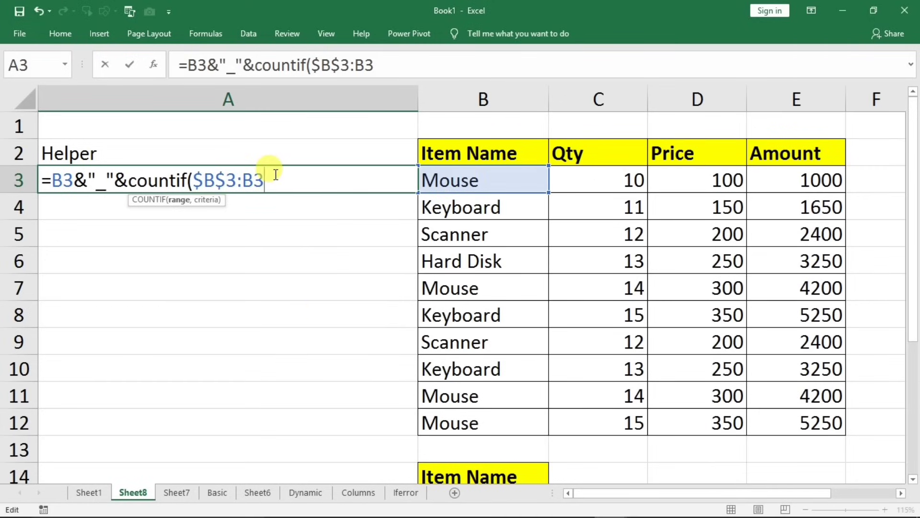
pyautogui.write(',')
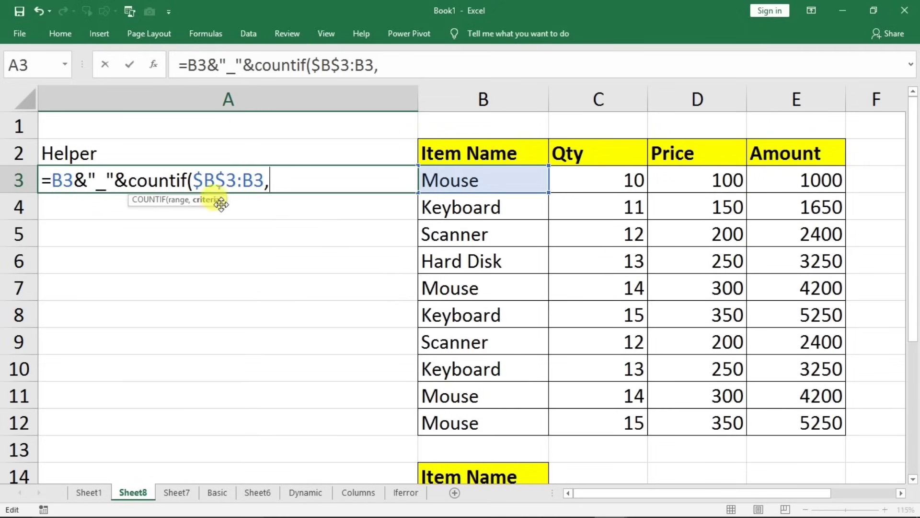
pyautogui.click(441, 179)
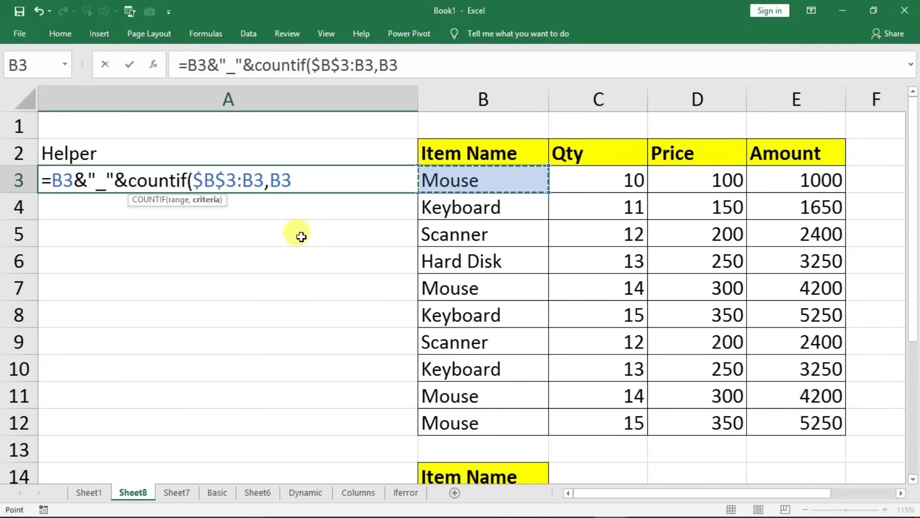
pyautogui.press('Return')
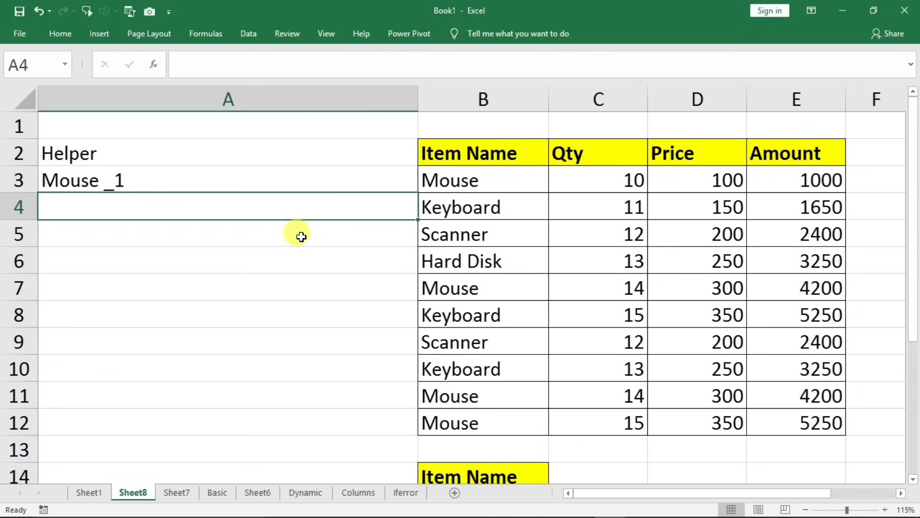
# Fill the helper formula from A3 down to A12.
pyautogui.click(350, 180)
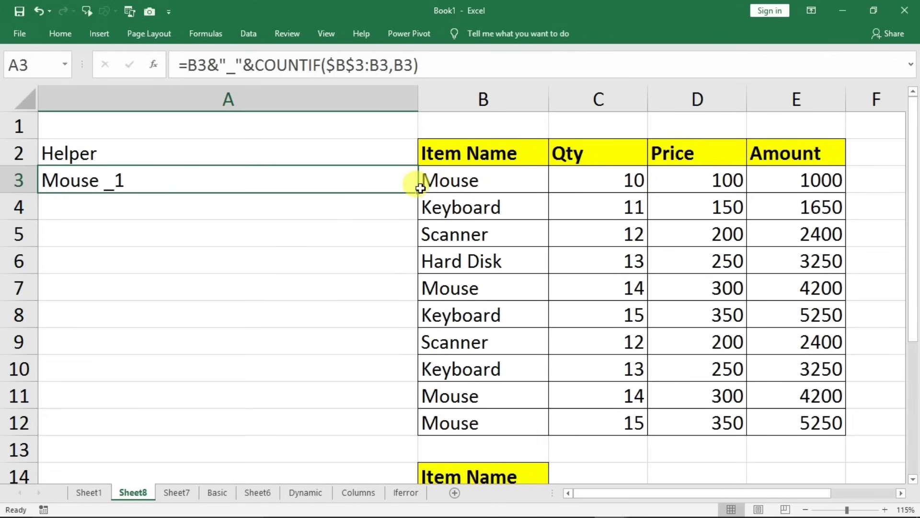
pyautogui.doubleClick(416, 194)
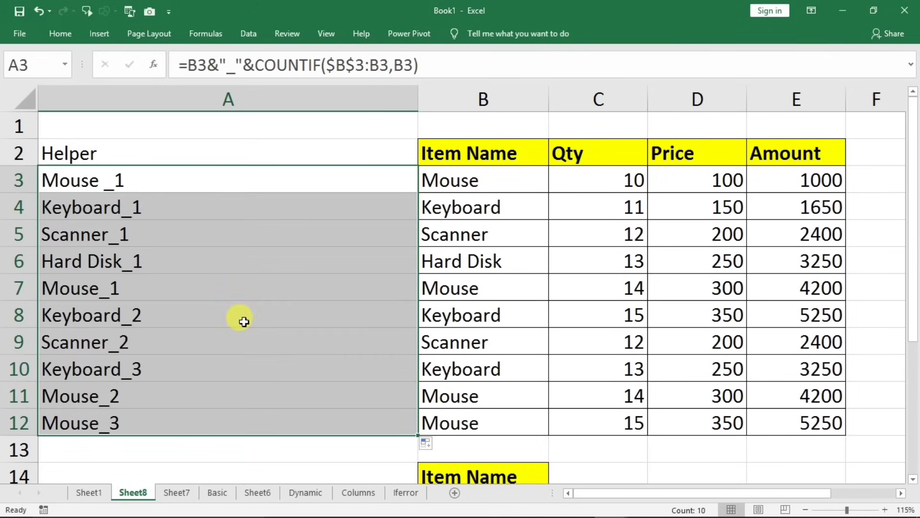
pyautogui.click(243, 318)
# Examine the helper numbering of the Mouse rows 3, 7, 11 and 12 and inspect the COUNTIF range in A7.
pyautogui.click(144, 182)
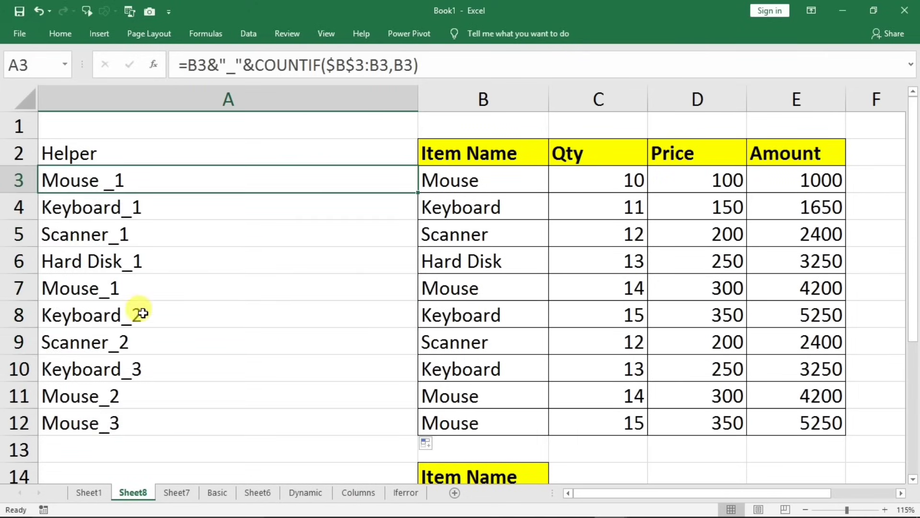
pyautogui.click(123, 400)
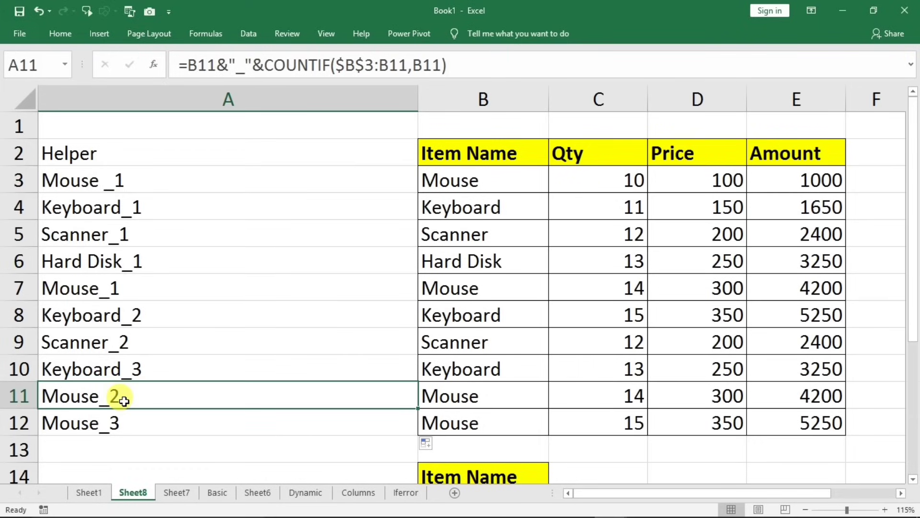
pyautogui.click(120, 421)
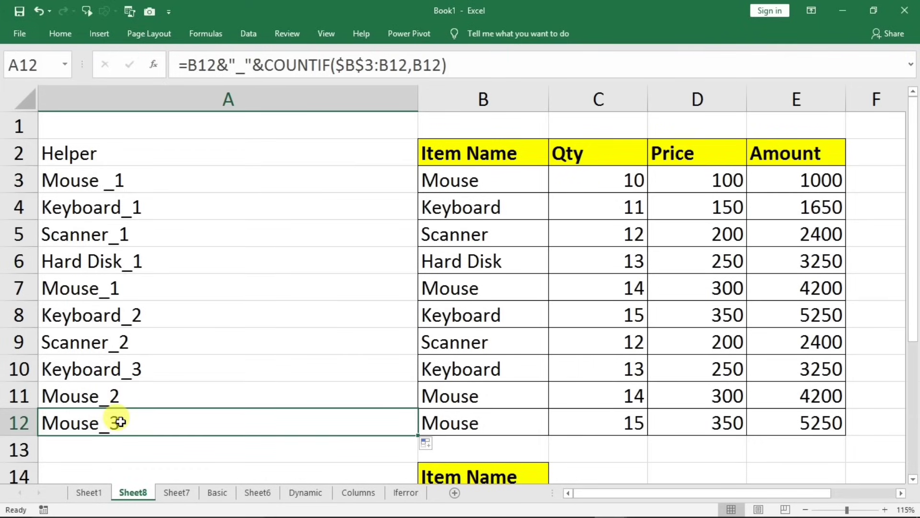
pyautogui.click(431, 182)
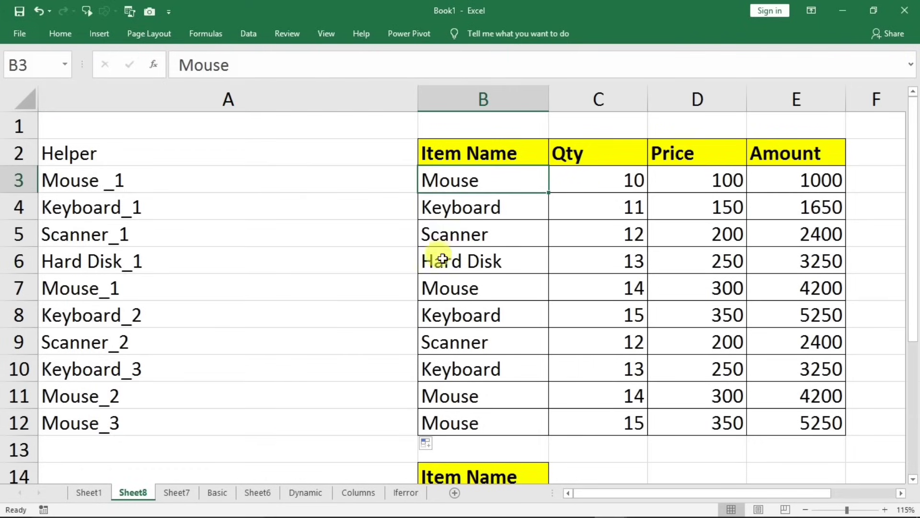
pyautogui.click(444, 290)
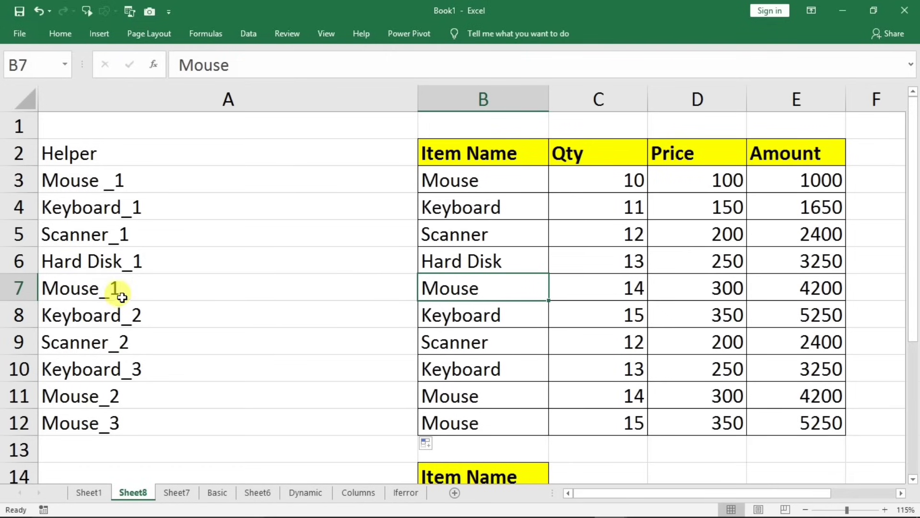
pyautogui.click(96, 291)
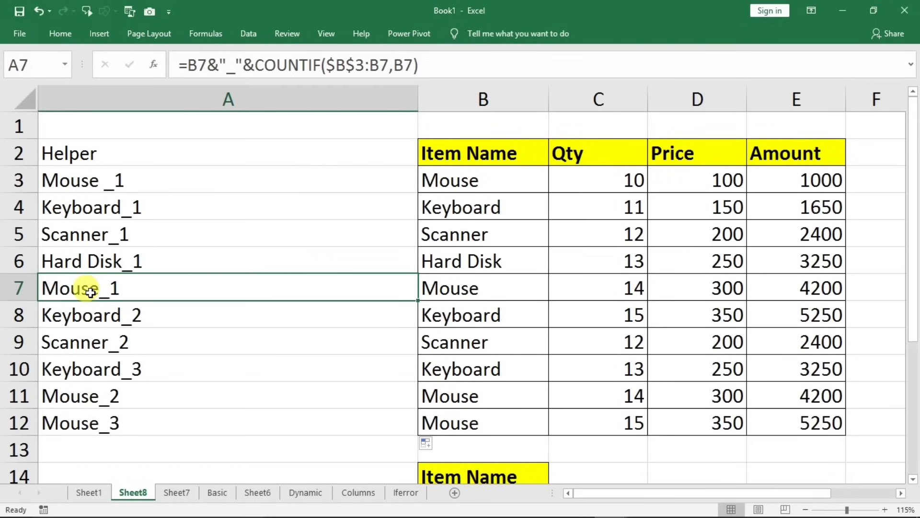
pyautogui.doubleClick(91, 291)
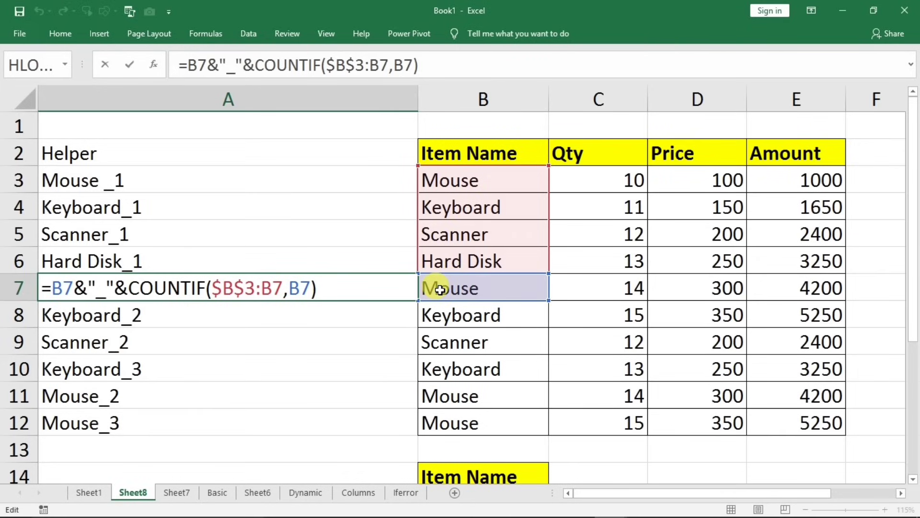
pyautogui.press('Return')
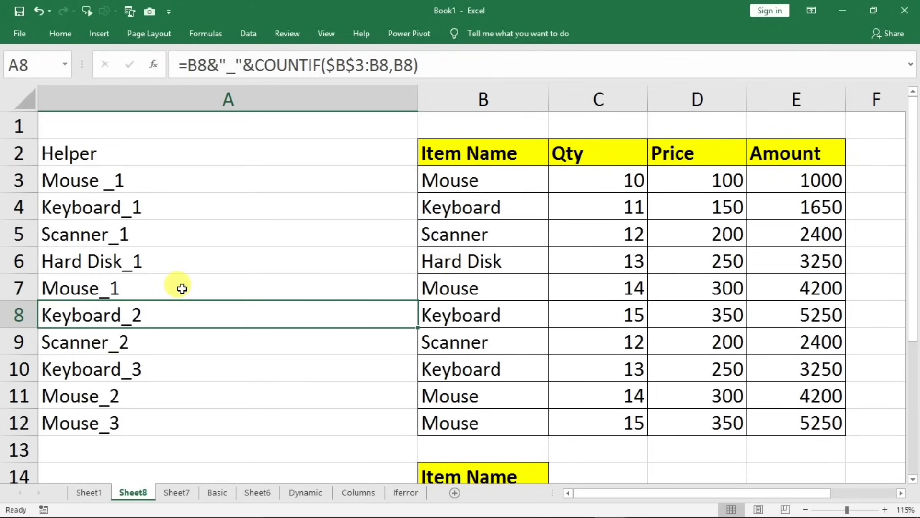
# Remove the trailing space after Mouse in B3.
pyautogui.click(245, 288)
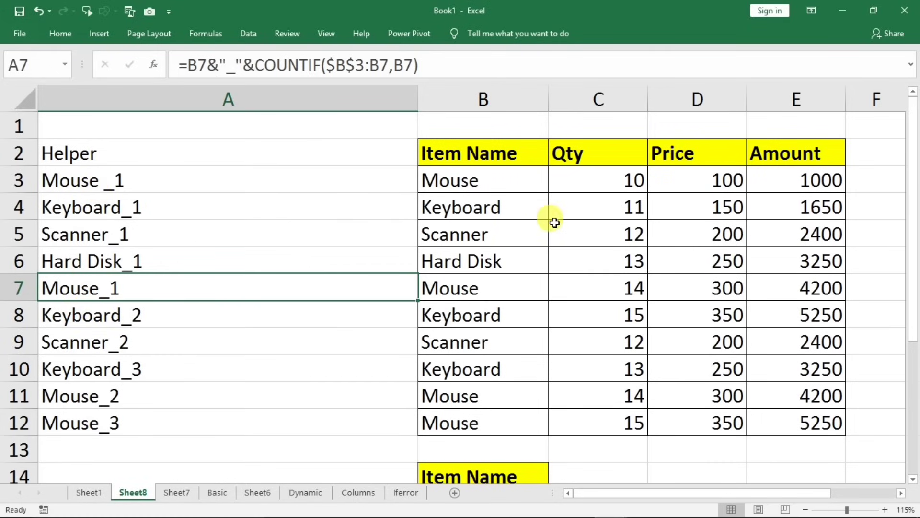
pyautogui.doubleClick(492, 182)
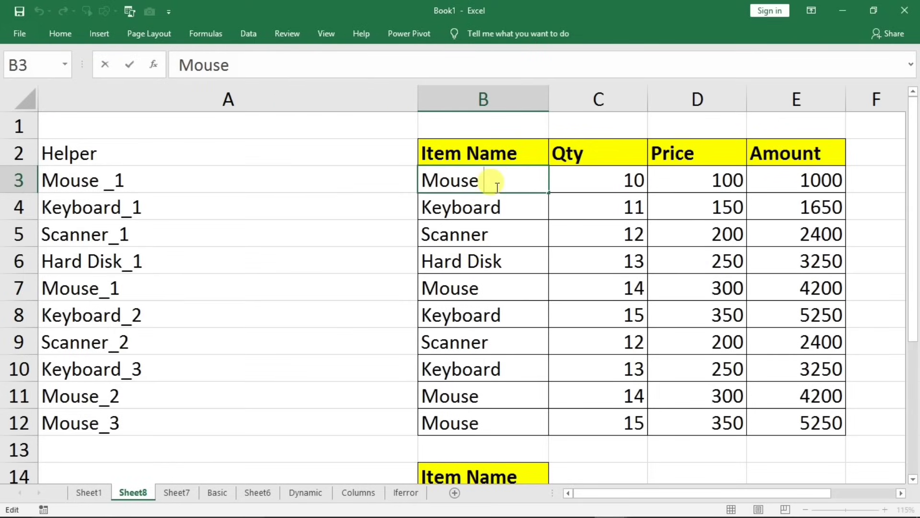
pyautogui.press('Return')
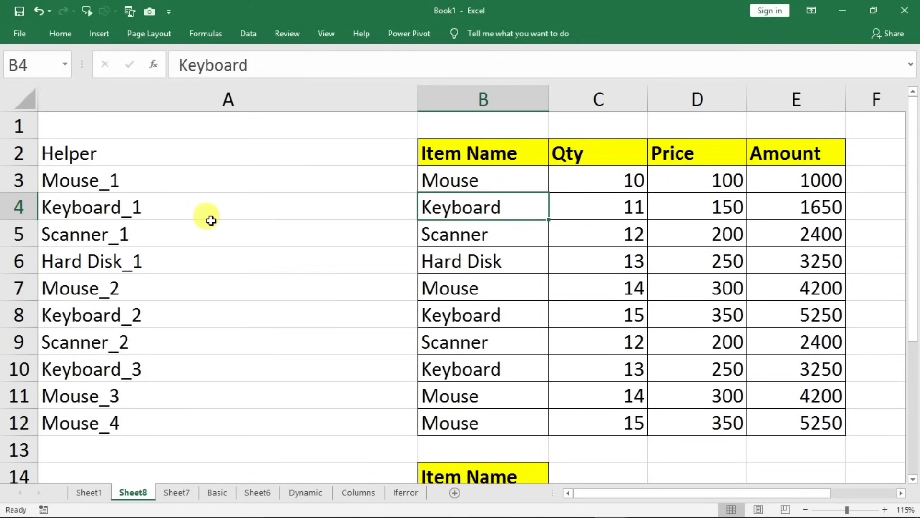
# Check the helper numbering in column A against the Mouse entries in rows 3, 7, 11 and 12.
pyautogui.click(131, 181)
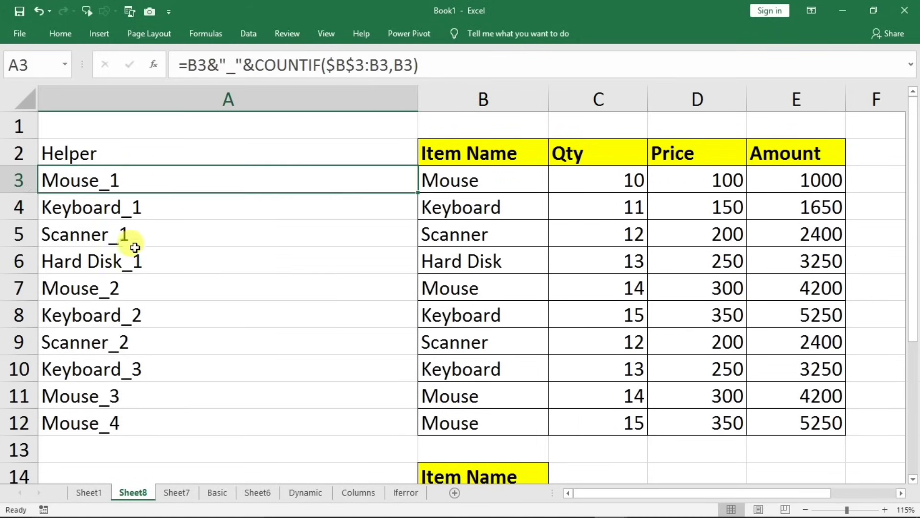
pyautogui.click(117, 288)
pyautogui.click(104, 397)
pyautogui.click(103, 424)
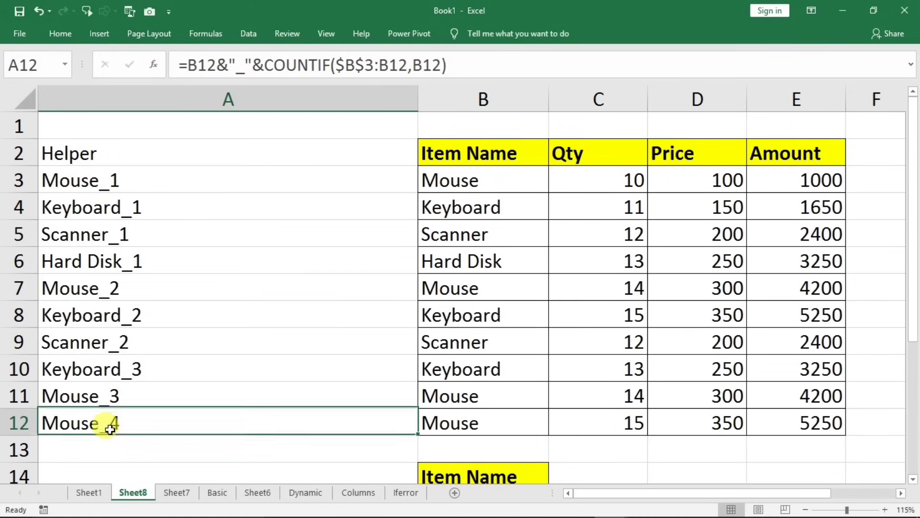
pyautogui.click(448, 181)
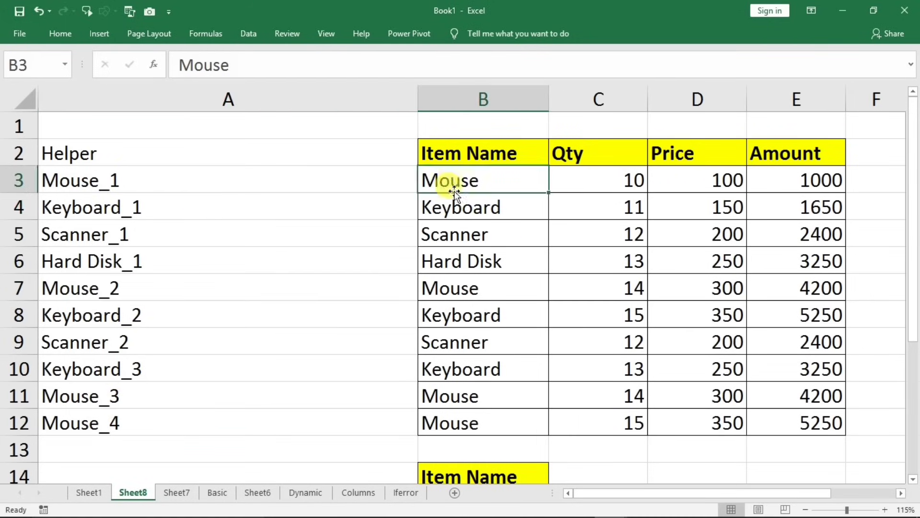
pyautogui.click(449, 288)
pyautogui.click(468, 396)
pyautogui.click(458, 423)
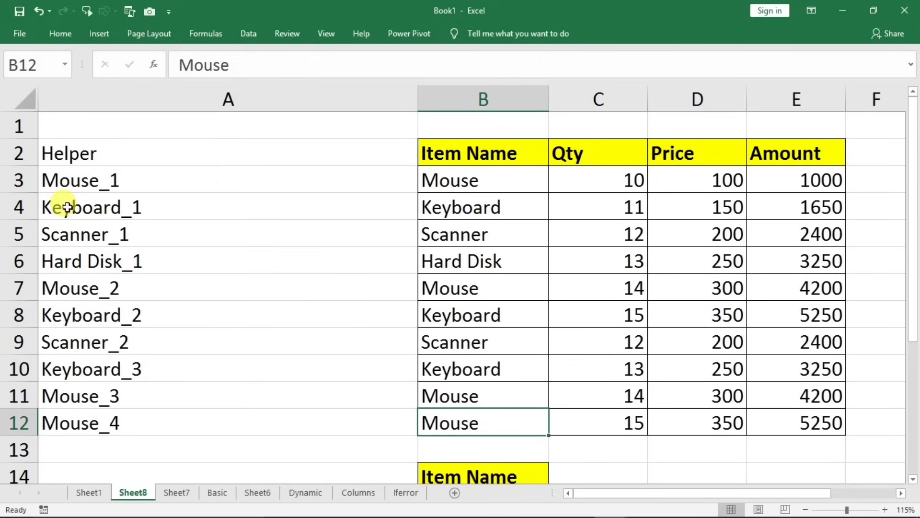
# Check the helper numbering in column A against the Keyboard entries in rows 4, 8 and 10.
pyautogui.click(97, 207)
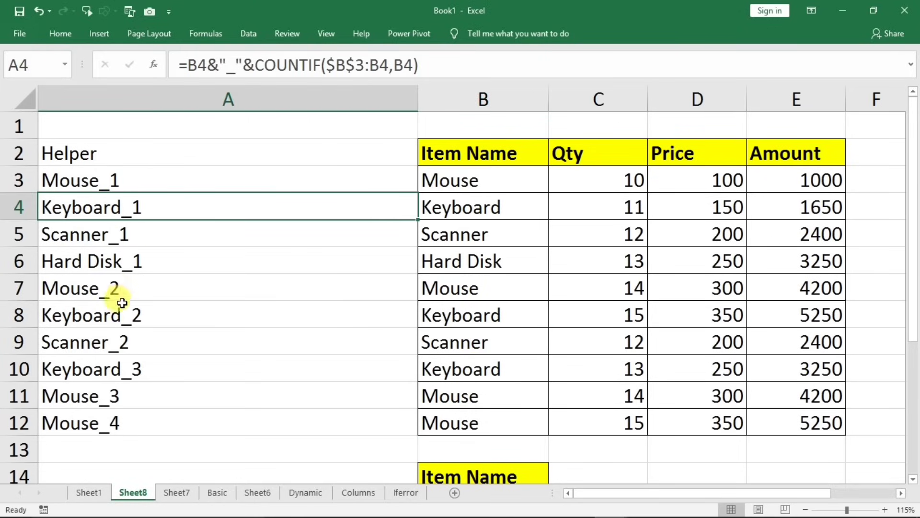
pyautogui.click(110, 323)
pyautogui.click(167, 369)
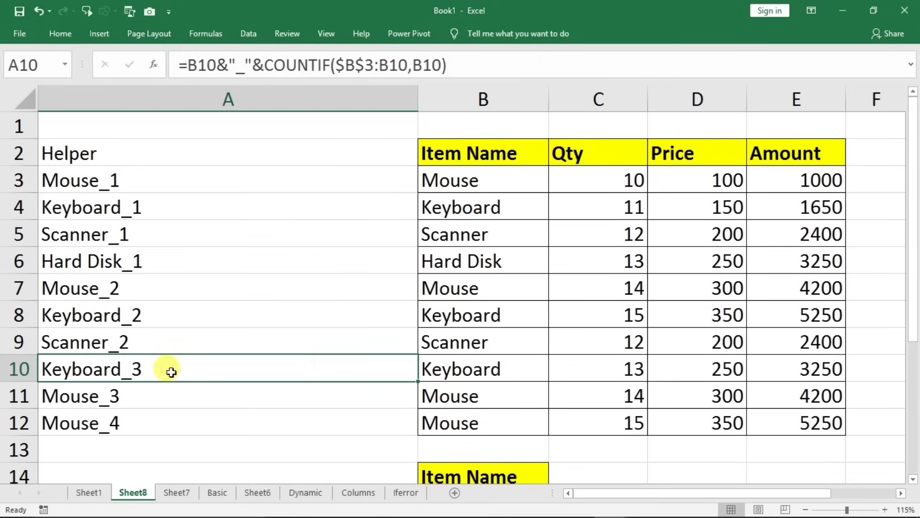
pyautogui.click(448, 373)
pyautogui.click(451, 207)
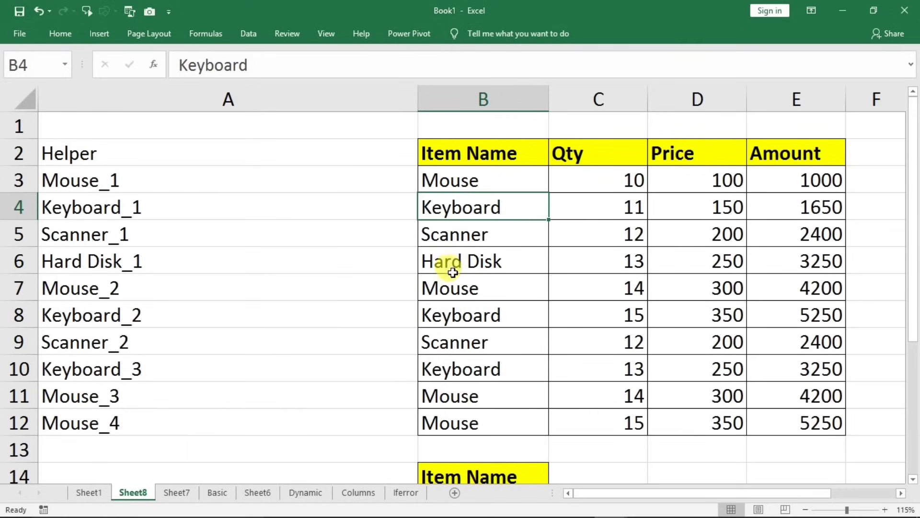
pyautogui.click(455, 315)
pyautogui.click(452, 369)
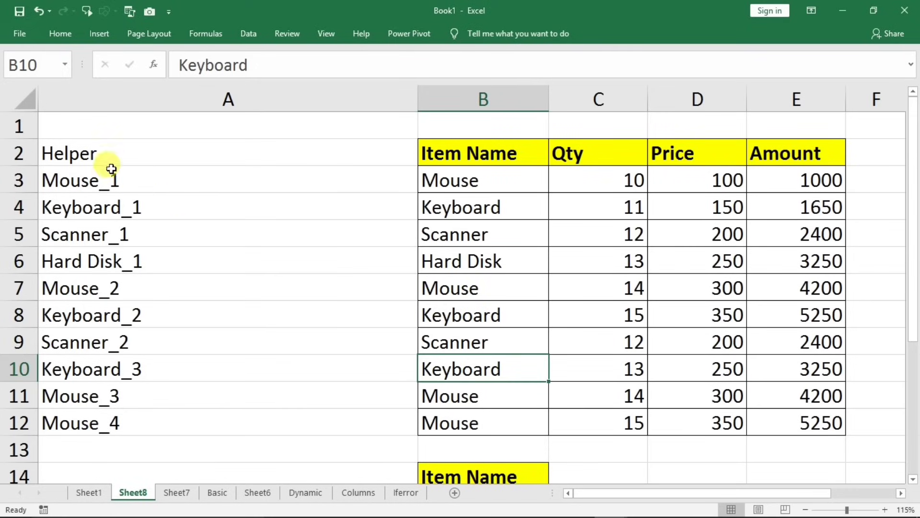
# Center the helper column cells A2:A12 and narrow column A to fit its contents.
pyautogui.moveTo(136, 178); pyautogui.dragTo(174, 422)
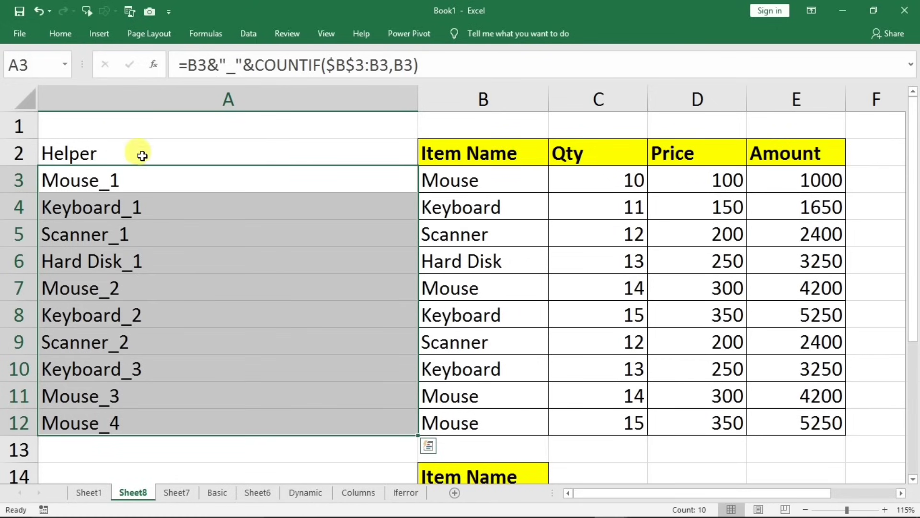
pyautogui.moveTo(180, 151); pyautogui.dragTo(211, 422)
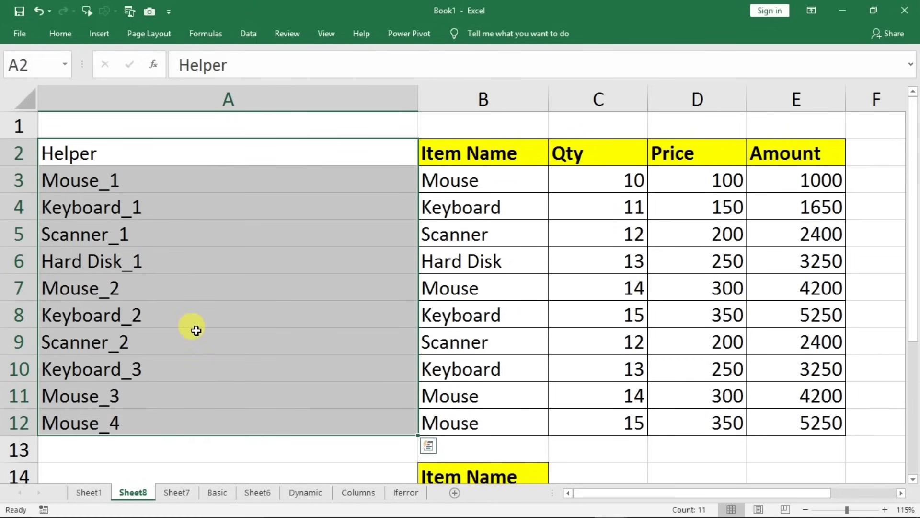
pyautogui.click(60, 33)
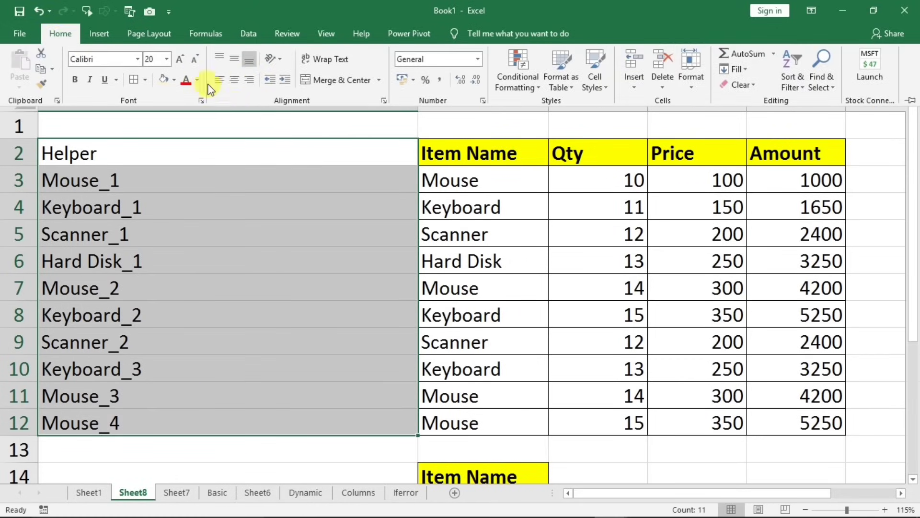
pyautogui.click(235, 81)
pyautogui.moveTo(418, 99); pyautogui.dragTo(170, 108)
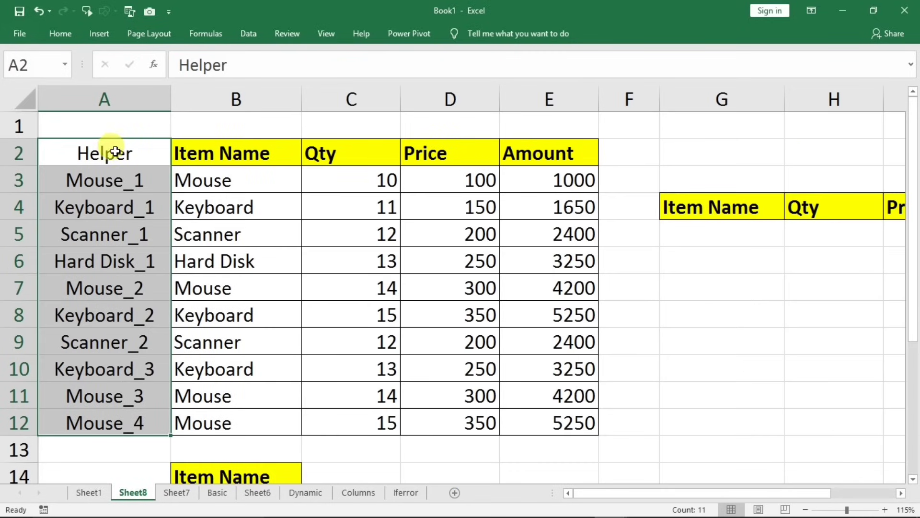
# Format the Helper header in A2 with a yellow fill and bold text.
pyautogui.click(99, 153)
pyautogui.click(59, 33)
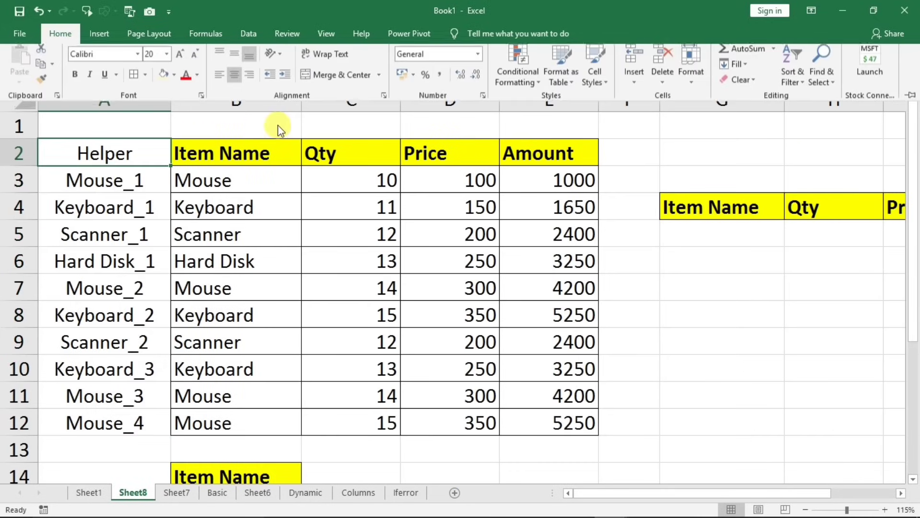
pyautogui.click(174, 80)
pyautogui.click(195, 182)
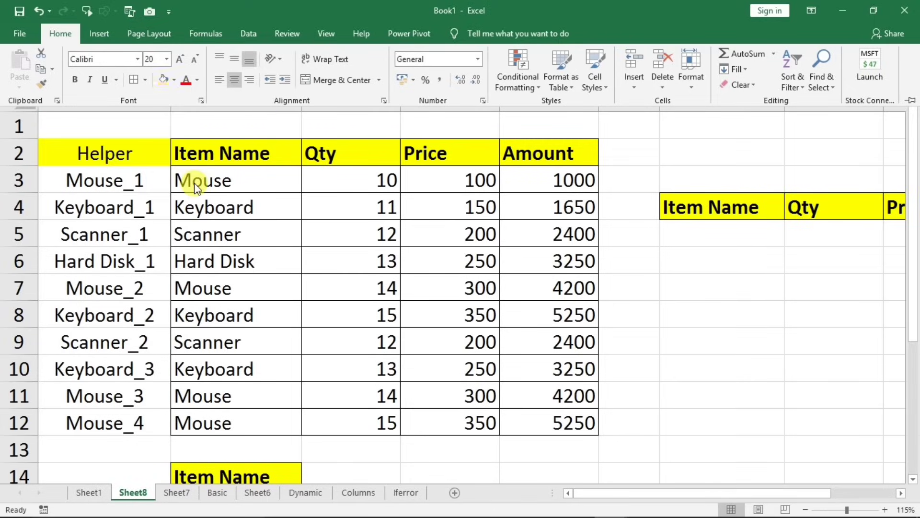
pyautogui.click(75, 77)
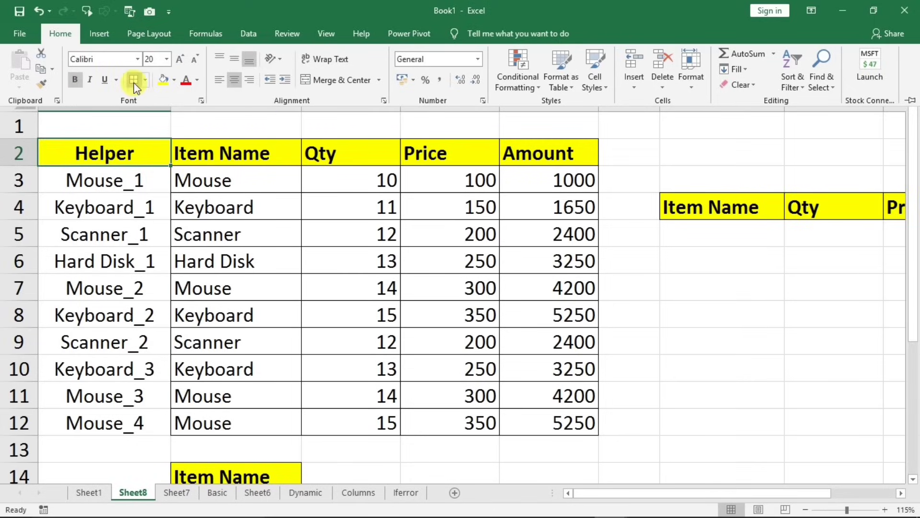
# Apply all borders to the helper column range A2:A12.
pyautogui.click(127, 261)
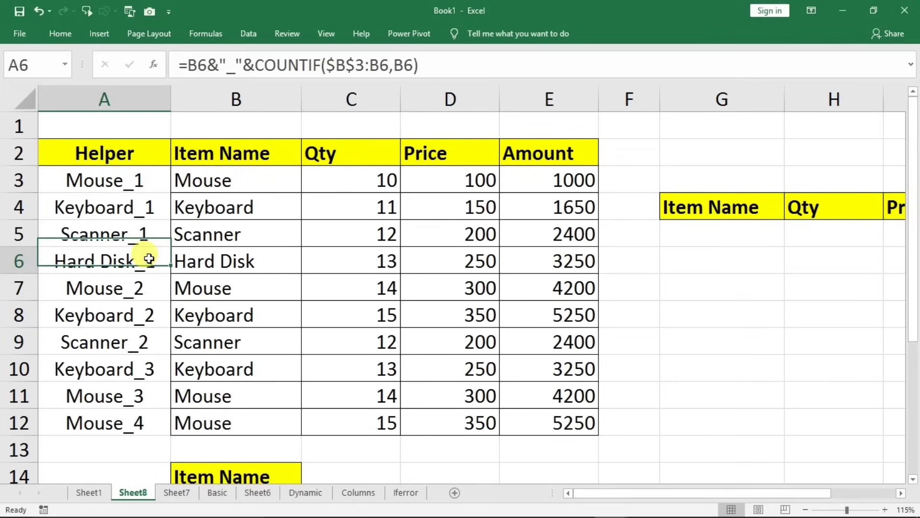
pyautogui.click(85, 157)
pyautogui.moveTo(85, 157); pyautogui.dragTo(120, 423)
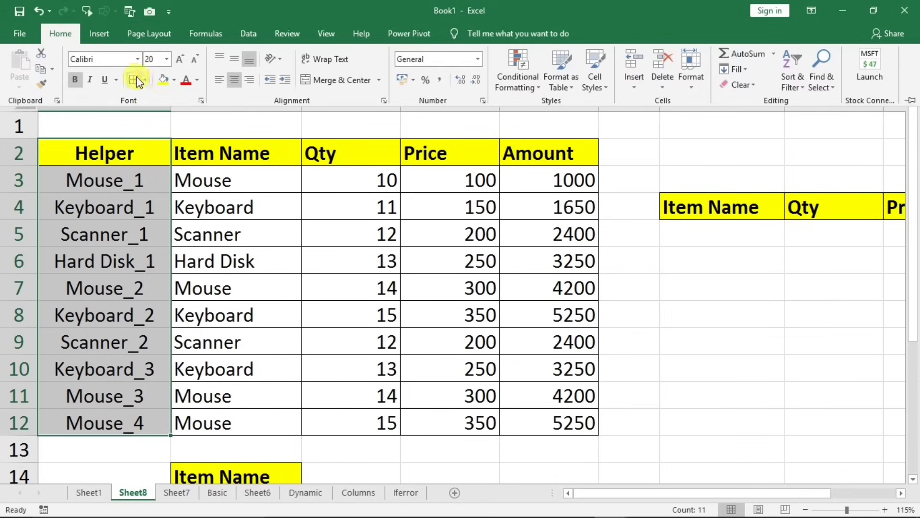
pyautogui.click(282, 250)
pyautogui.click(362, 292)
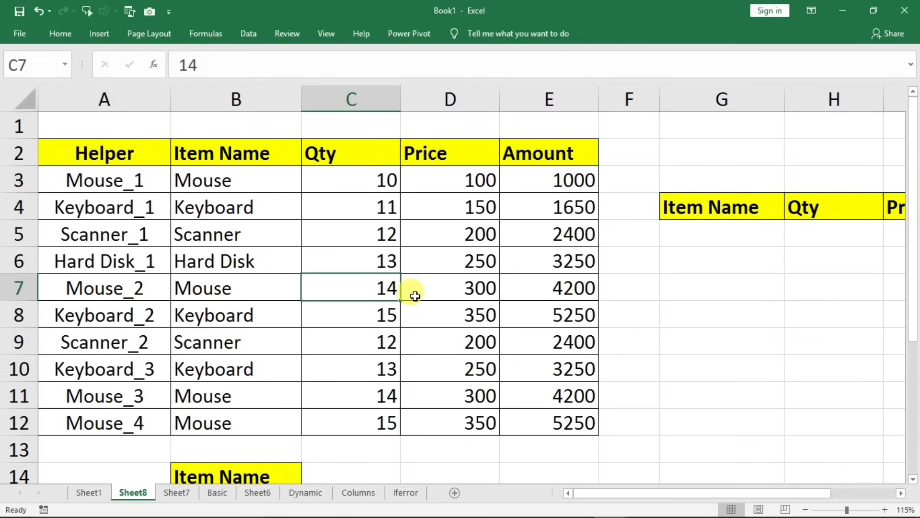
# Insert a blank column G before the result table and widen it slightly.
pyautogui.keyDown('ctrl'); pyautogui.scroll(-2, 412, 294); pyautogui.keyUp('ctrl')
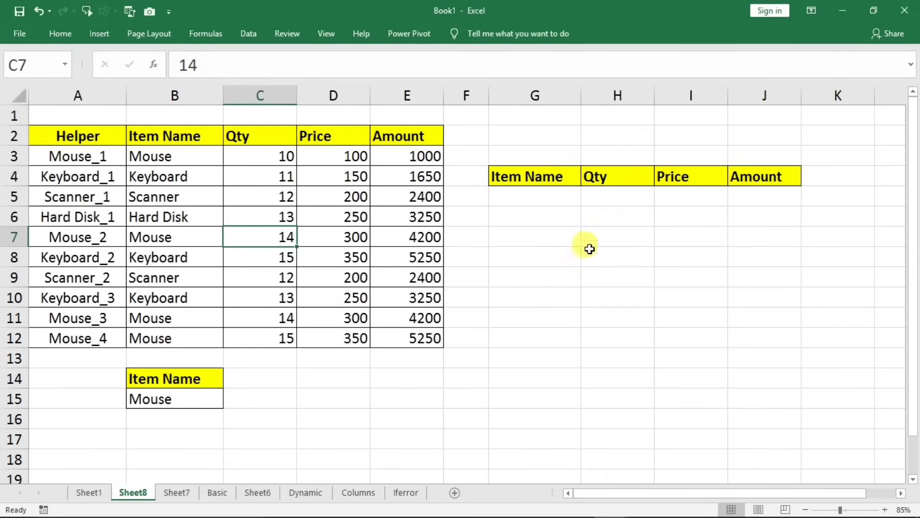
pyautogui.click(189, 399)
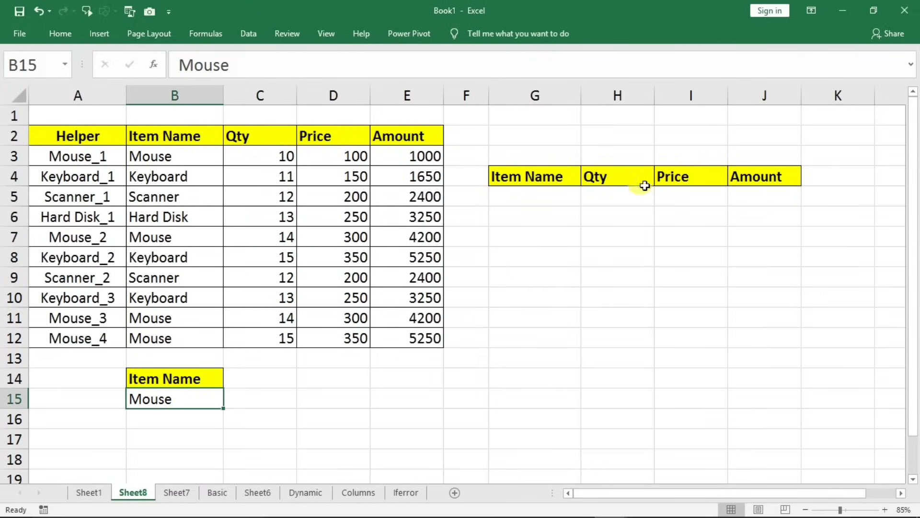
pyautogui.click(527, 179)
pyautogui.rightClick(532, 96)
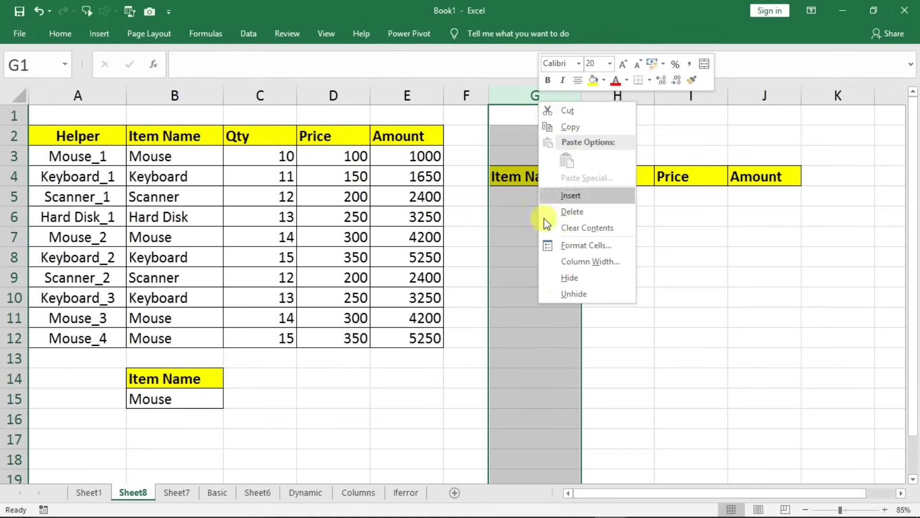
pyautogui.click(567, 197)
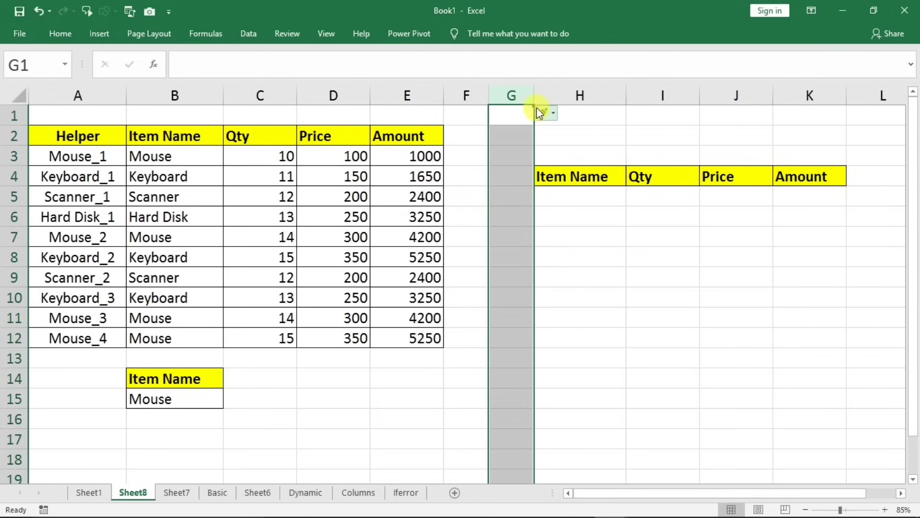
pyautogui.moveTo(532, 92); pyautogui.dragTo(557, 91)
# Enter the header Helper in G4 beside the result table.
pyautogui.click(525, 177)
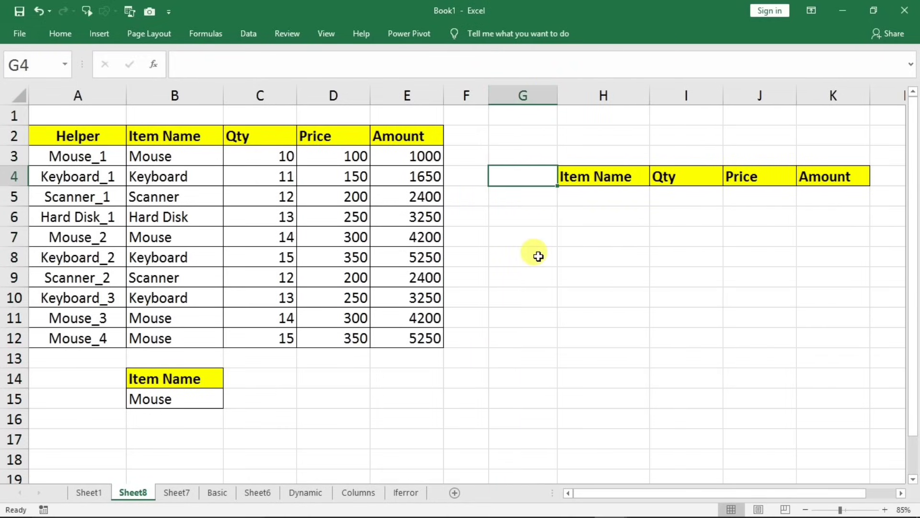
pyautogui.write('Helper')
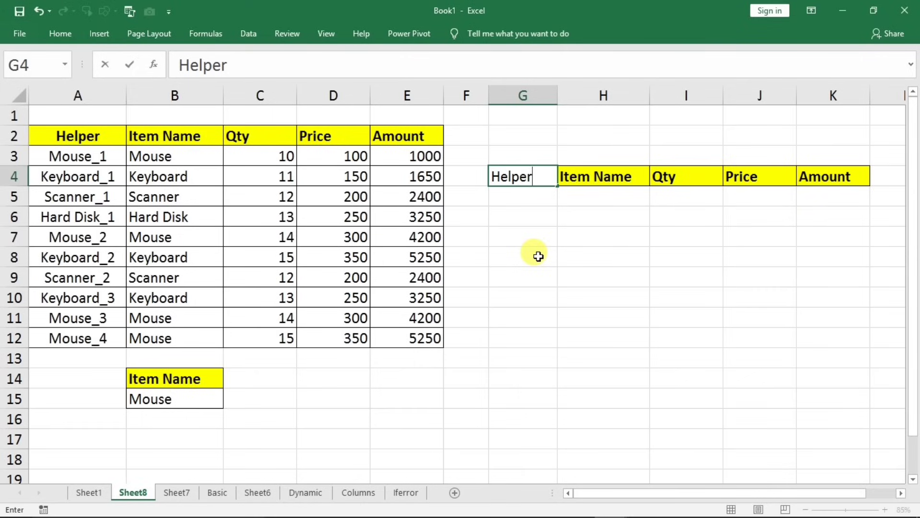
pyautogui.press('Return')
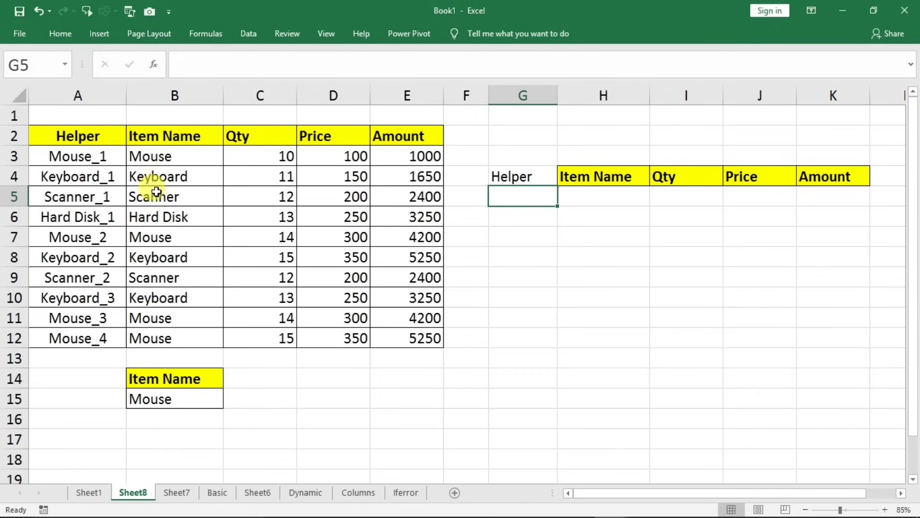
# Number the result table's helper cells G5:G10 from 1 to 6, filling the series down after the first entries.
pyautogui.write('1')
pyautogui.press('Return')
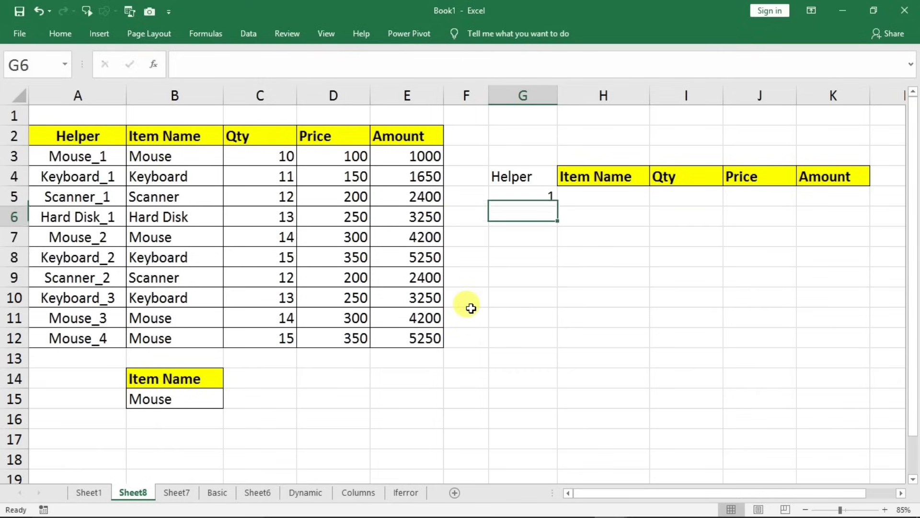
pyautogui.write('2')
pyautogui.press('Return')
pyautogui.press('Return')
pyautogui.press('Up')
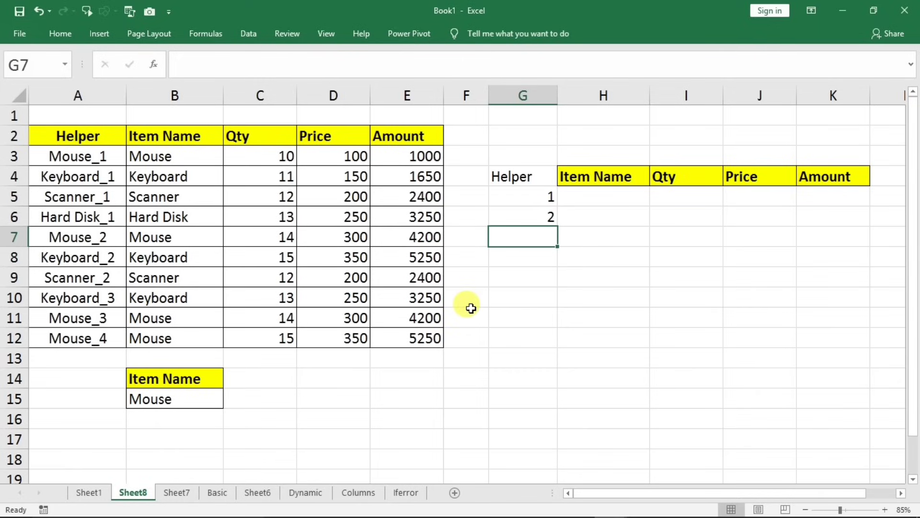
pyautogui.write('3')
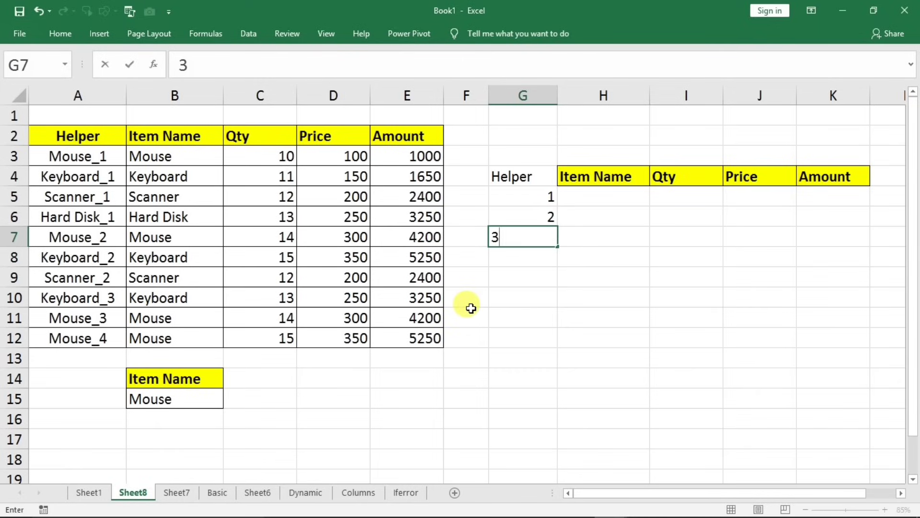
pyautogui.click(532, 333)
pyautogui.moveTo(545, 216); pyautogui.dragTo(563, 306)
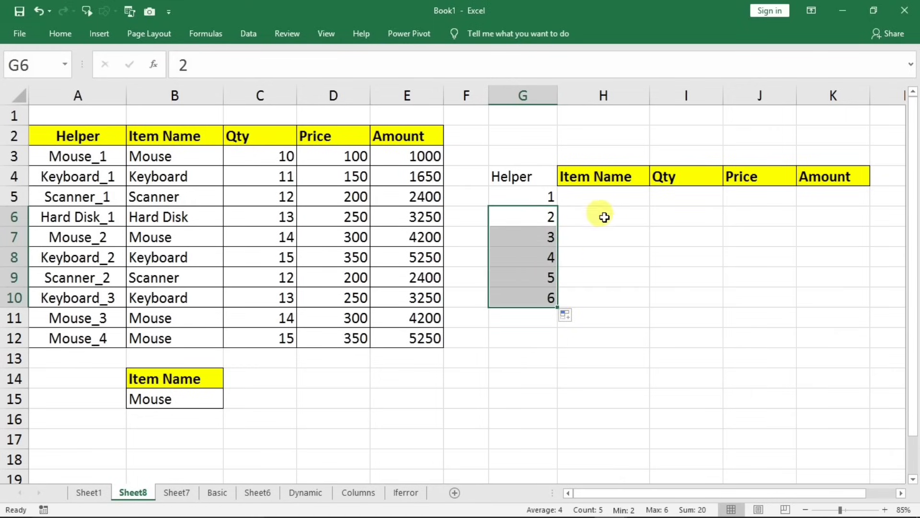
# Move the Item Name lookup block with Mouse from B14:B15 to H1:H2.
pyautogui.click(601, 197)
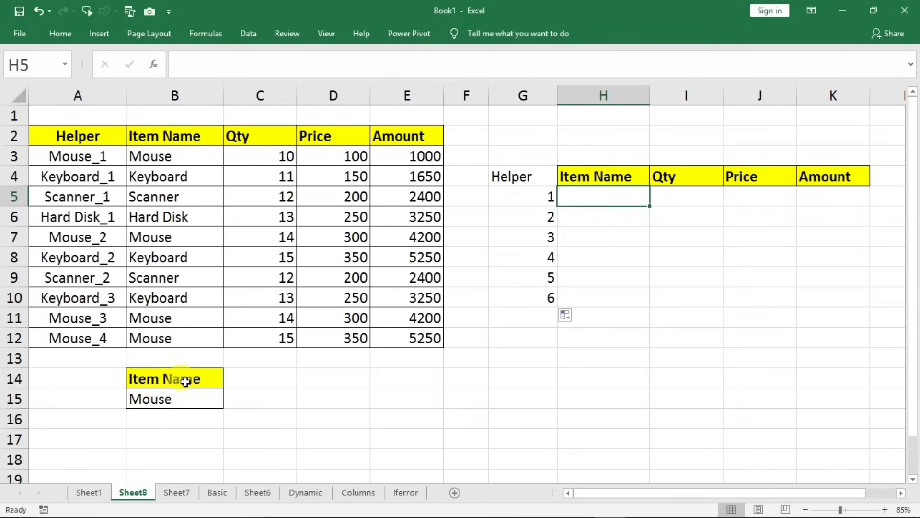
pyautogui.moveTo(186, 382); pyautogui.dragTo(181, 397)
pyautogui.hotkey('ctrl', 'c')
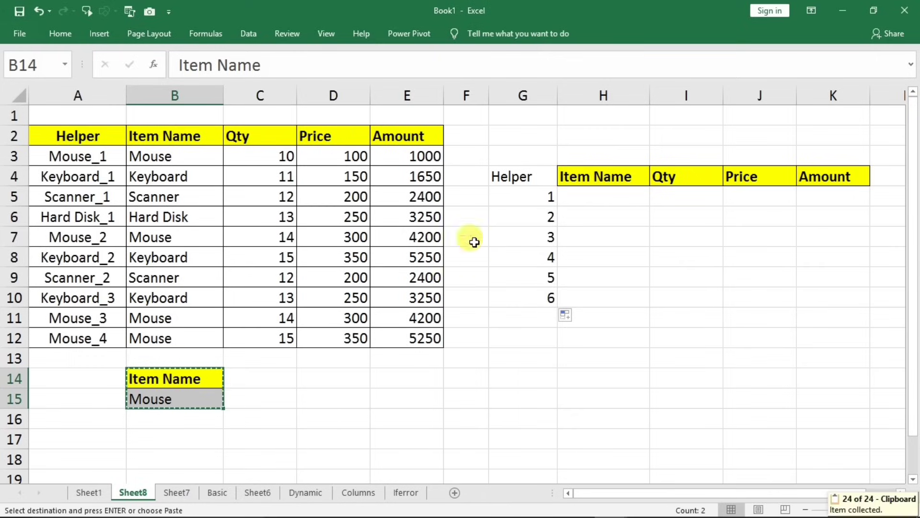
pyautogui.click(575, 112)
pyautogui.hotkey('ctrl', 'v')
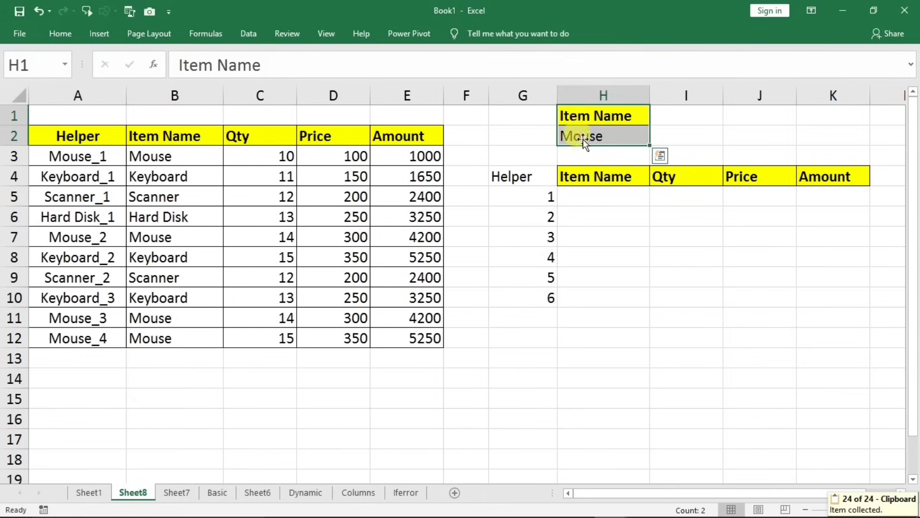
# Narrow helper column G beside the result table to about the width of its Helper header.
pyautogui.click(607, 136)
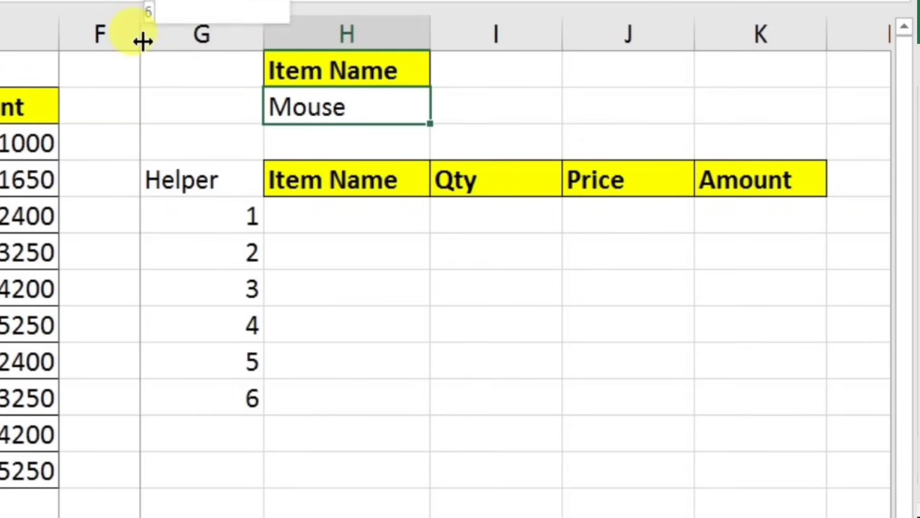
pyautogui.moveTo(227, 29); pyautogui.dragTo(197, 47)
pyautogui.click(263, 316)
# Start a VLOOKUP formula in H5 with the lookup value $H$2&"_"&G5, keeping the item reference absolute.
pyautogui.click(243, 226)
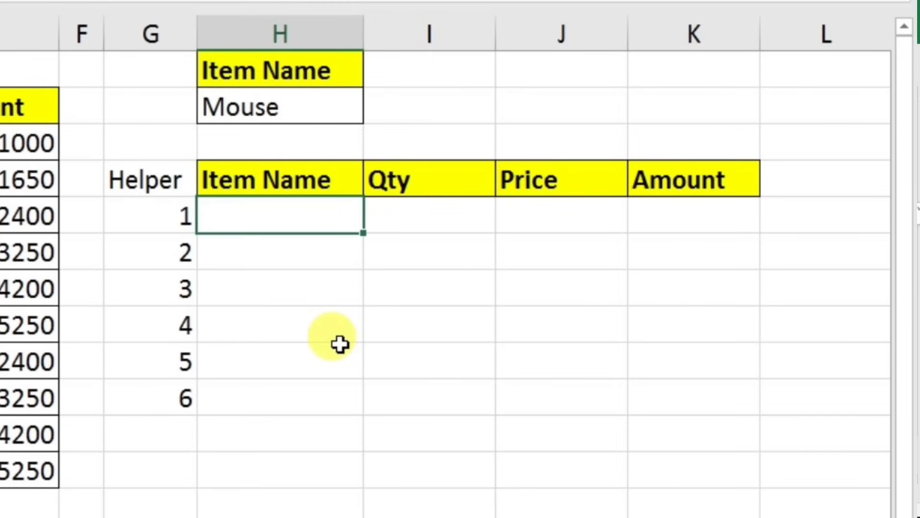
pyautogui.write('=vlo')
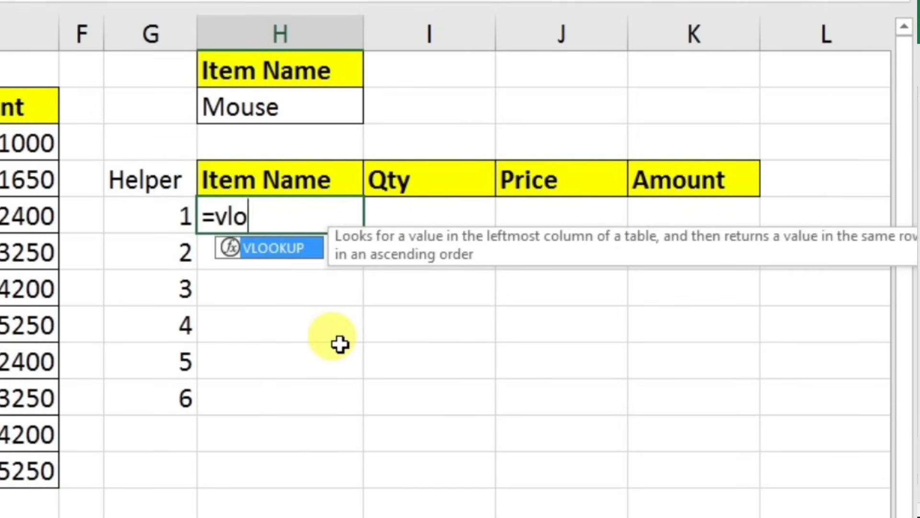
pyautogui.write('okup(')
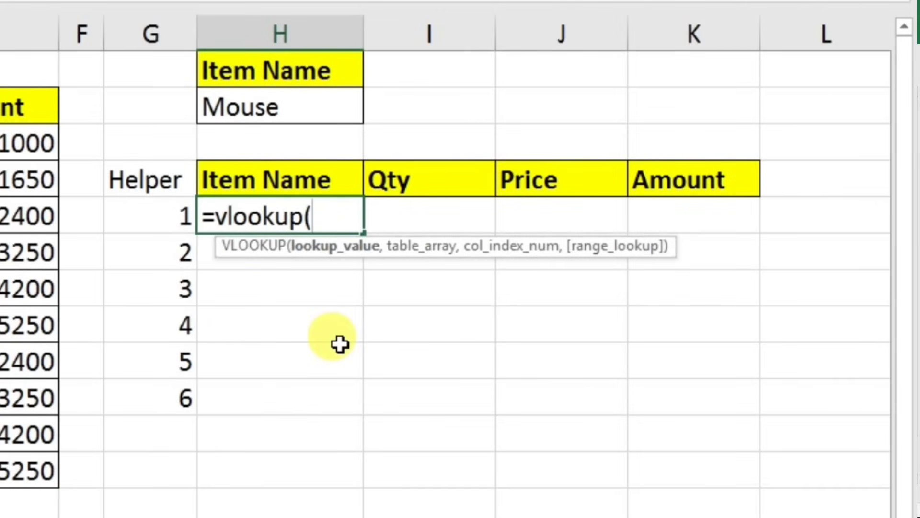
pyautogui.click(279, 112)
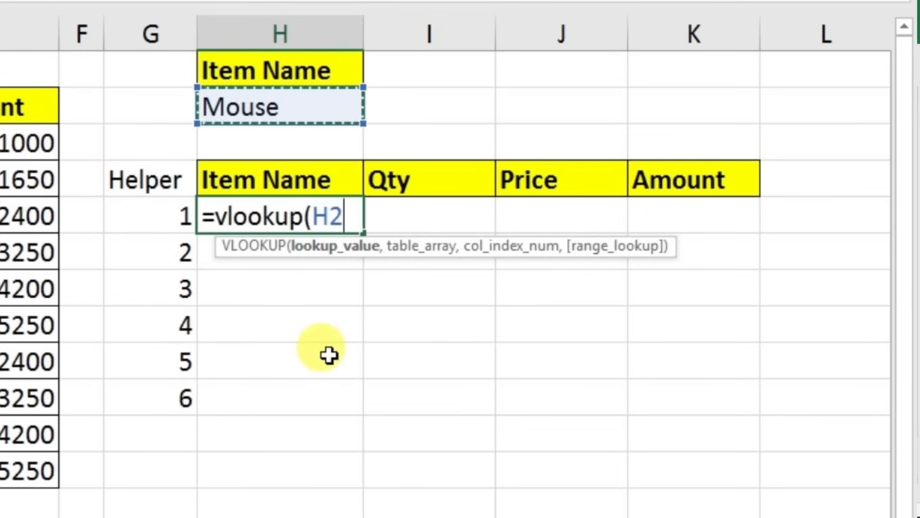
pyautogui.press('F4')
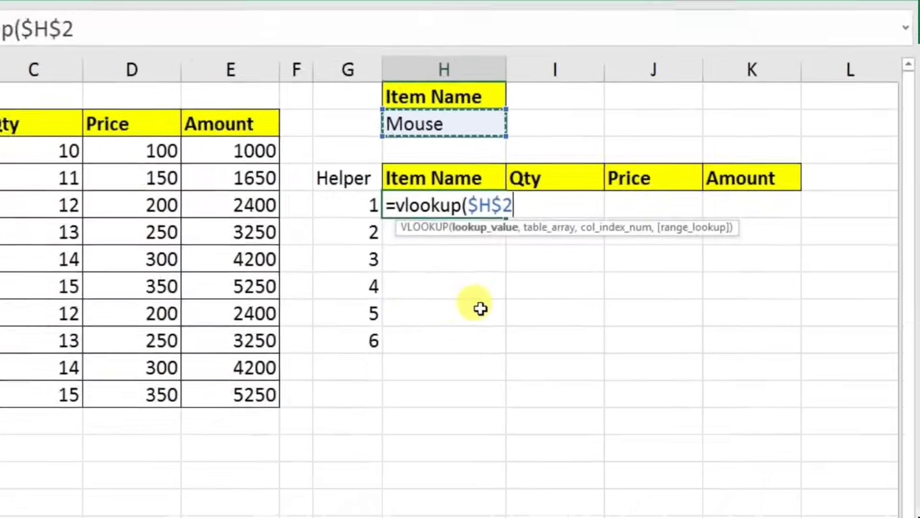
pyautogui.write('&')
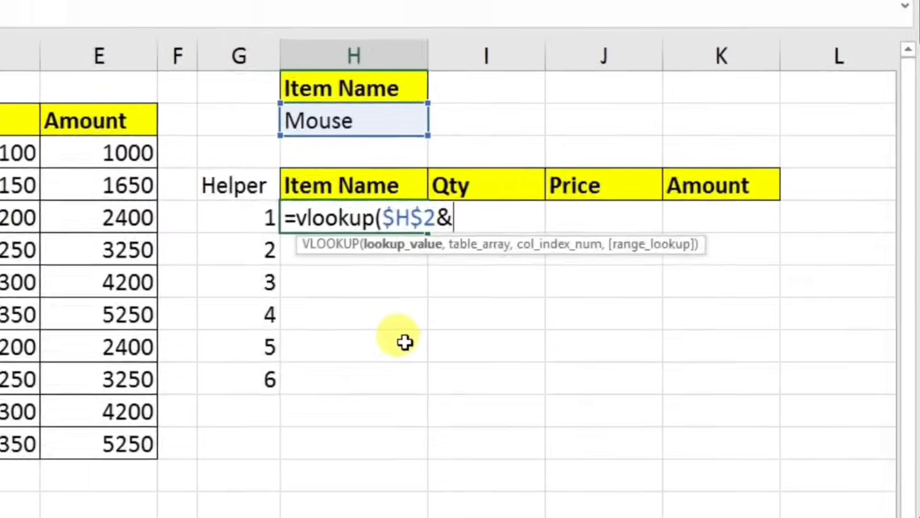
pyautogui.write('_')
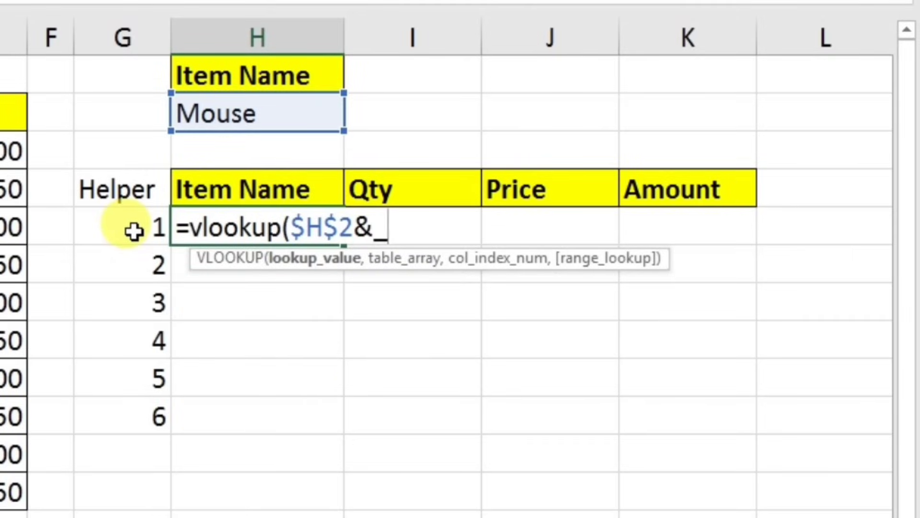
pyautogui.press('Return')
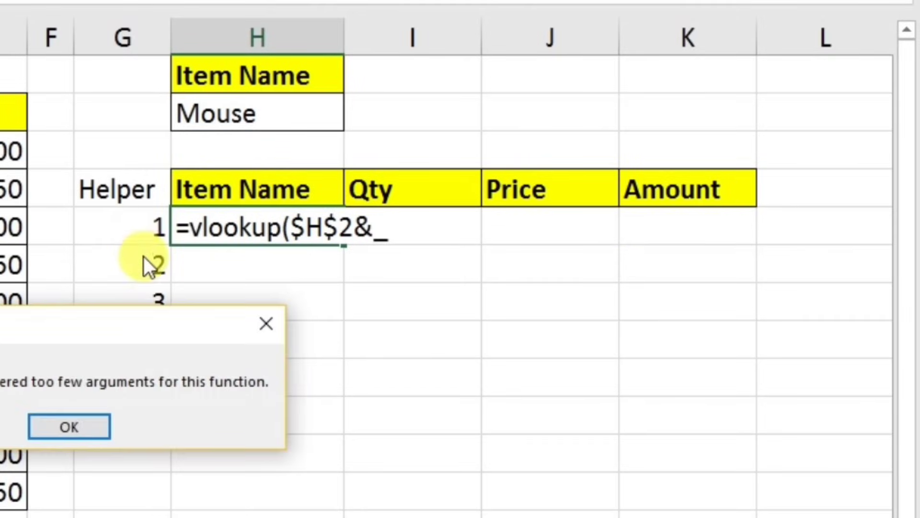
pyautogui.click(78, 423)
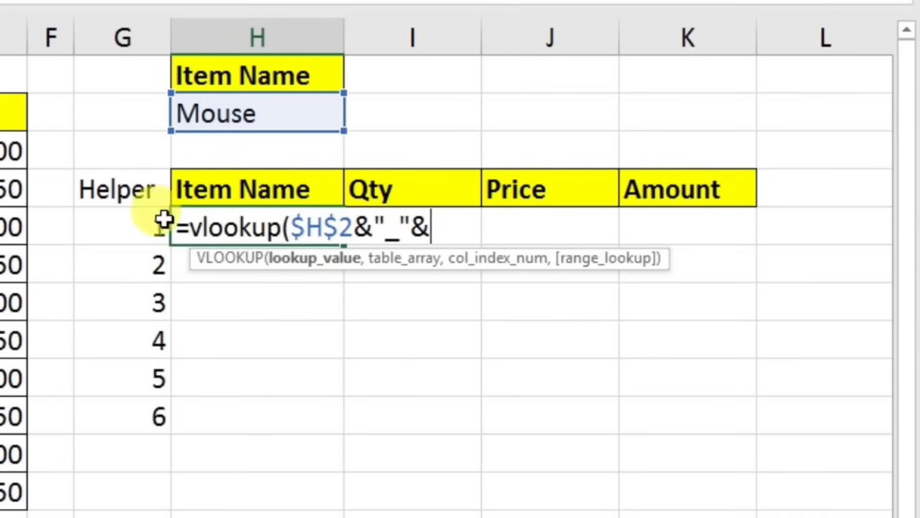
pyautogui.click(125, 232)
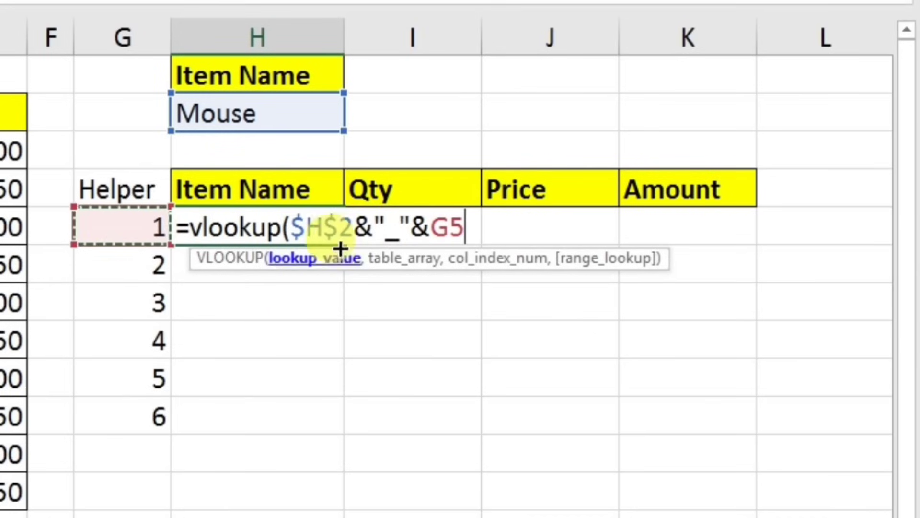
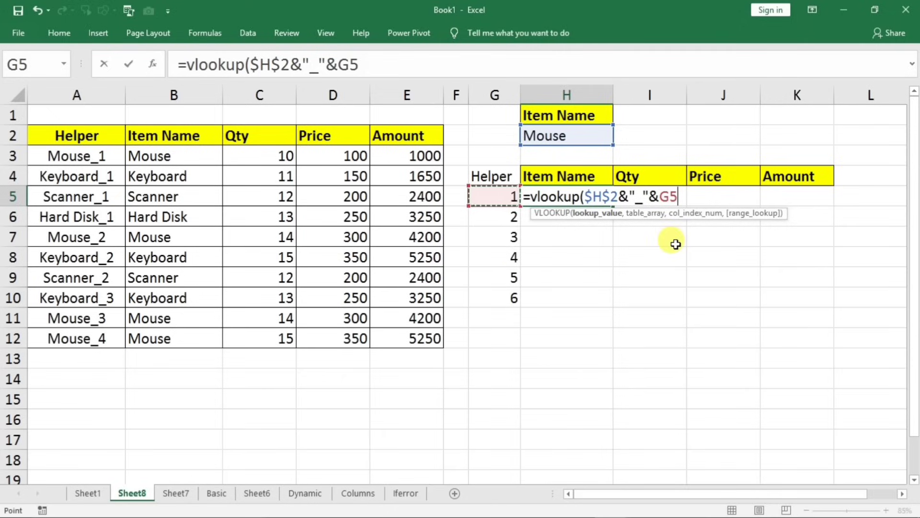
# Complete the H5 VLOOKUP with the absolute table range $A$2:$E$12, column index 2 and exact match 0.
pyautogui.write(',')
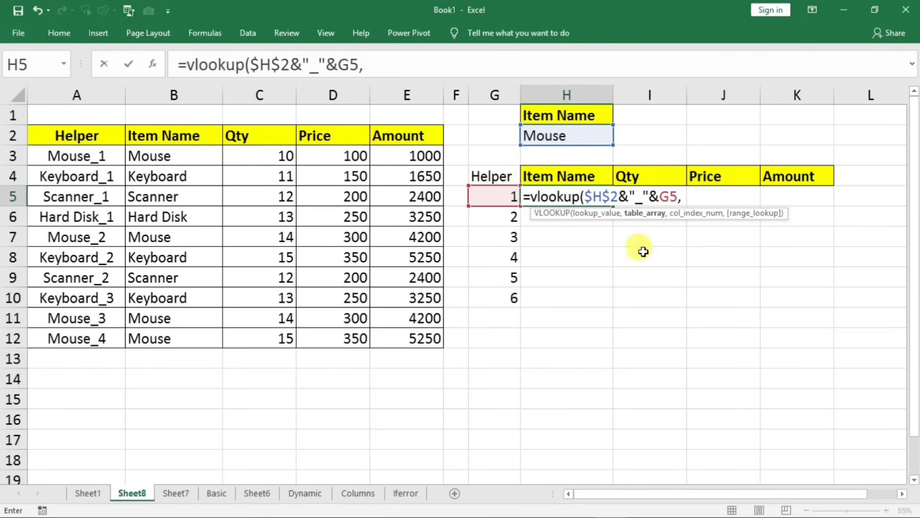
pyautogui.moveTo(69, 134); pyautogui.dragTo(419, 338)
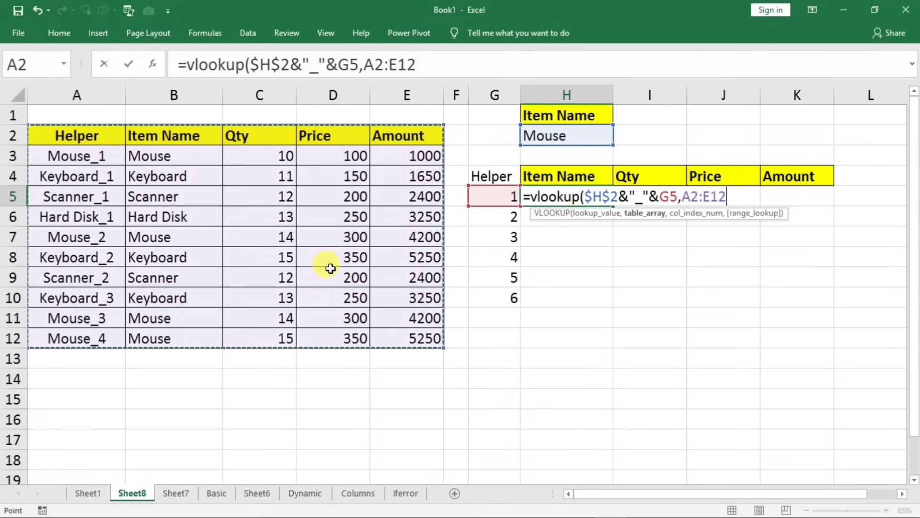
pyautogui.press('F4')
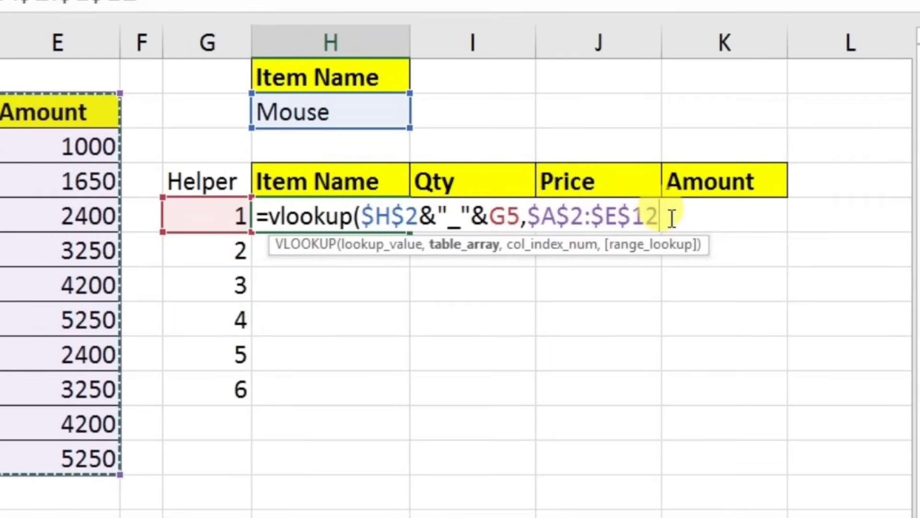
pyautogui.write(',')
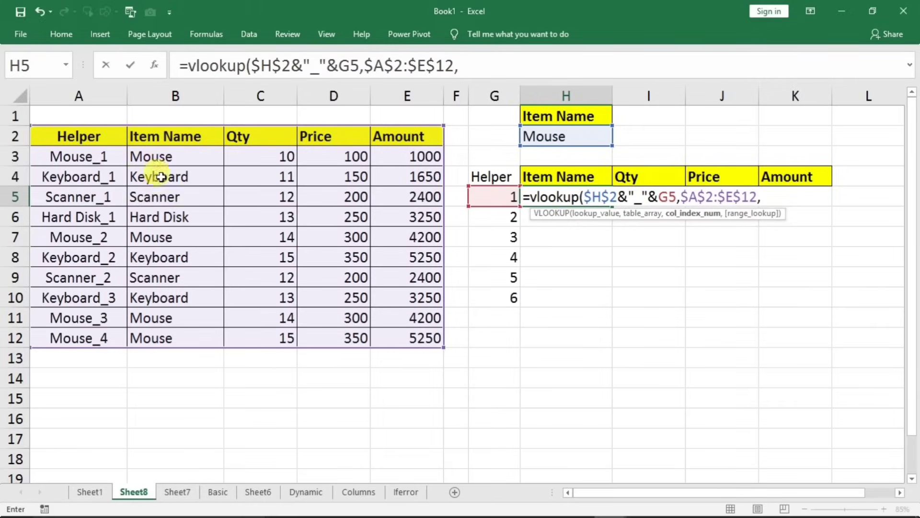
pyautogui.write('2')
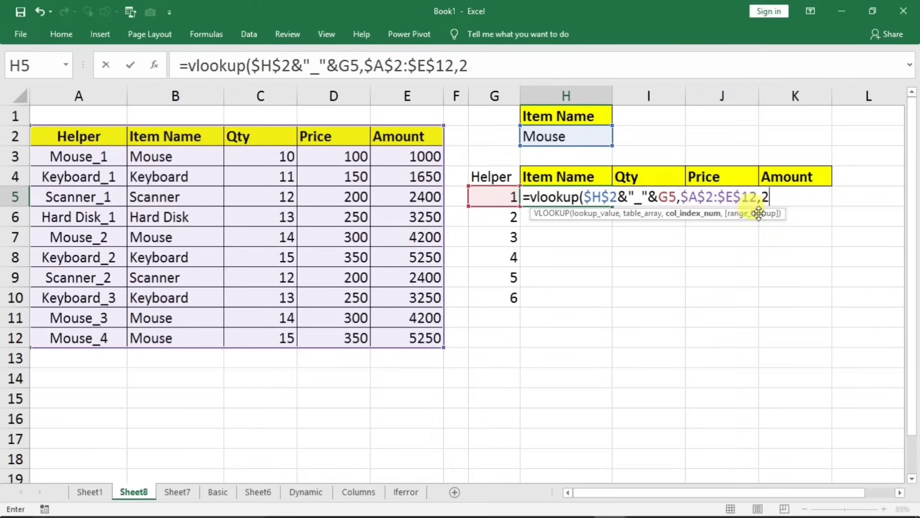
pyautogui.write(',0')
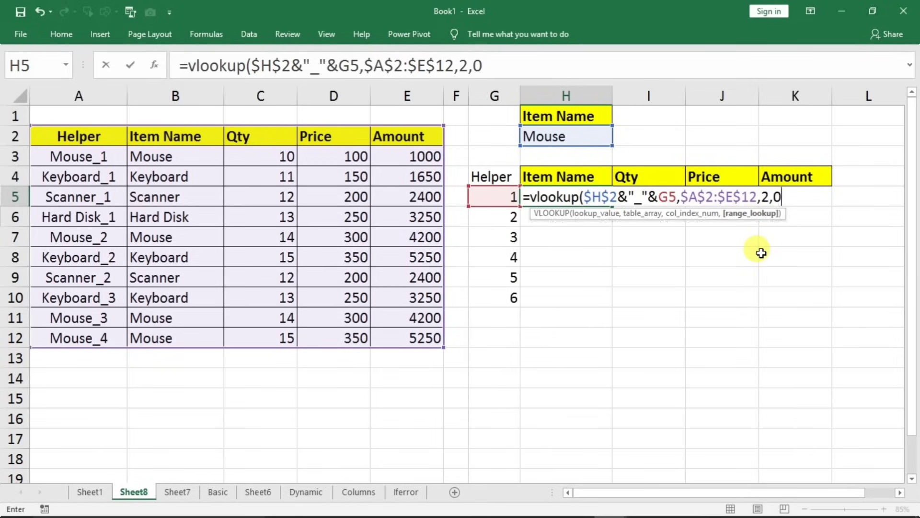
pyautogui.press('Return')
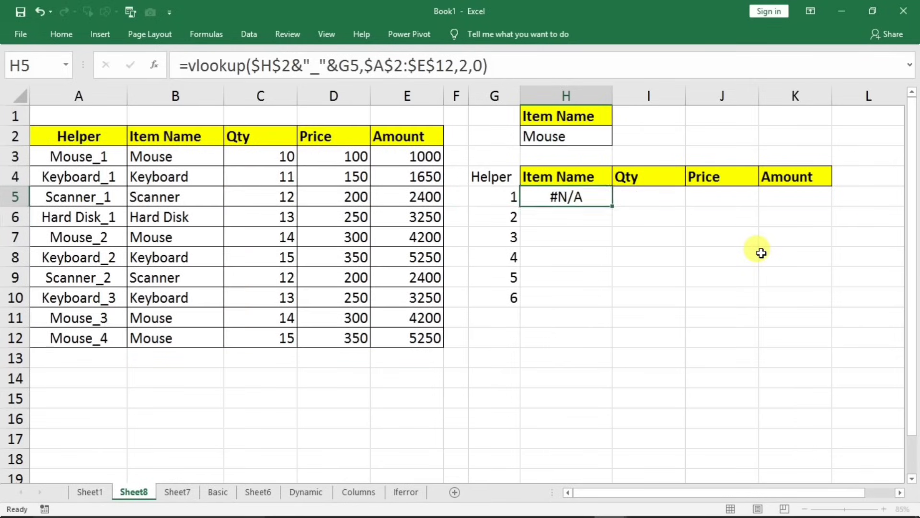
# Check the H5 formula's references and remove the trailing space after Mouse in H2.
pyautogui.press('Up')
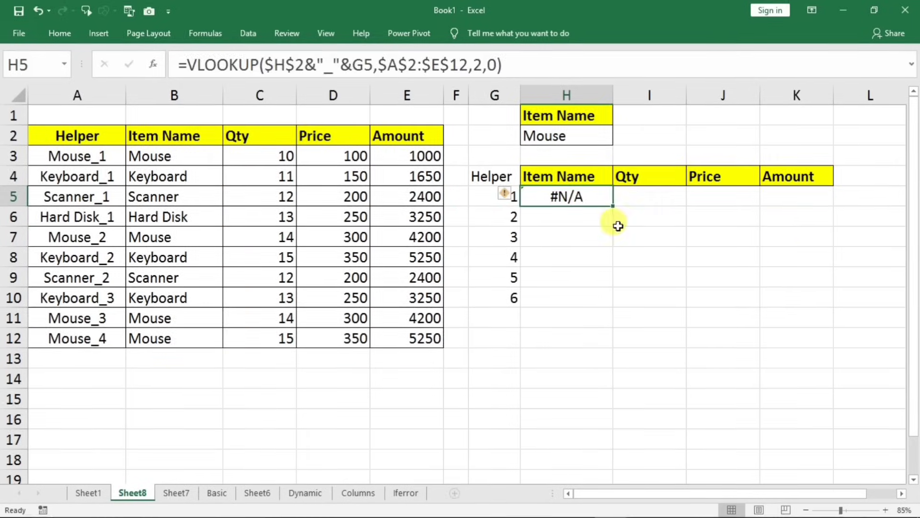
pyautogui.doubleClick(596, 197)
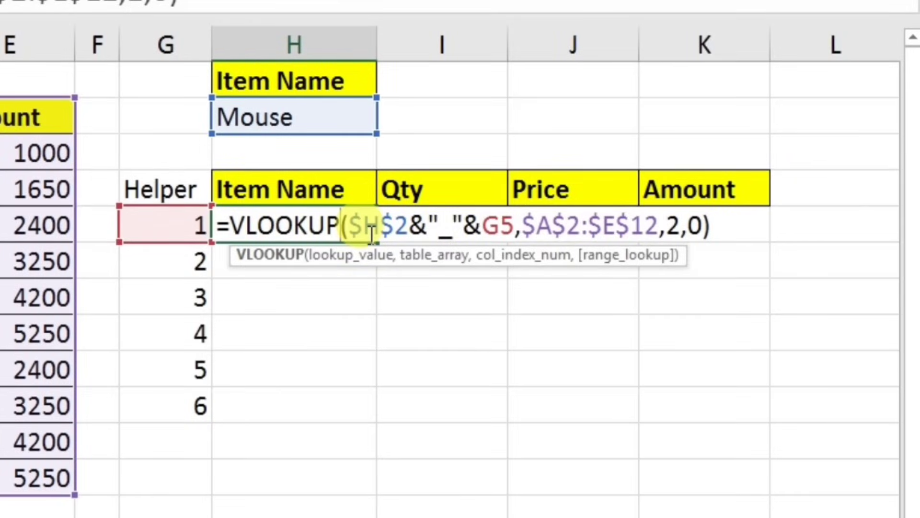
pyautogui.press('Return')
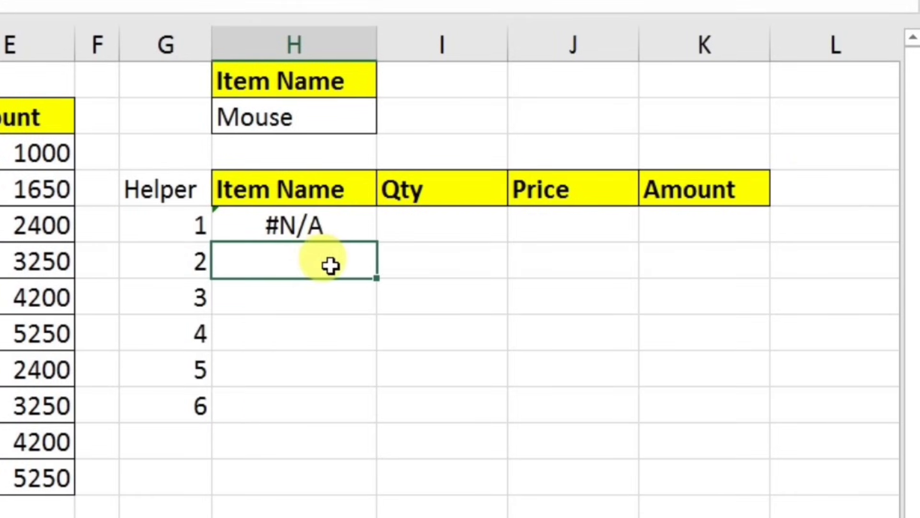
pyautogui.press('Up')
pyautogui.doubleClick(315, 117)
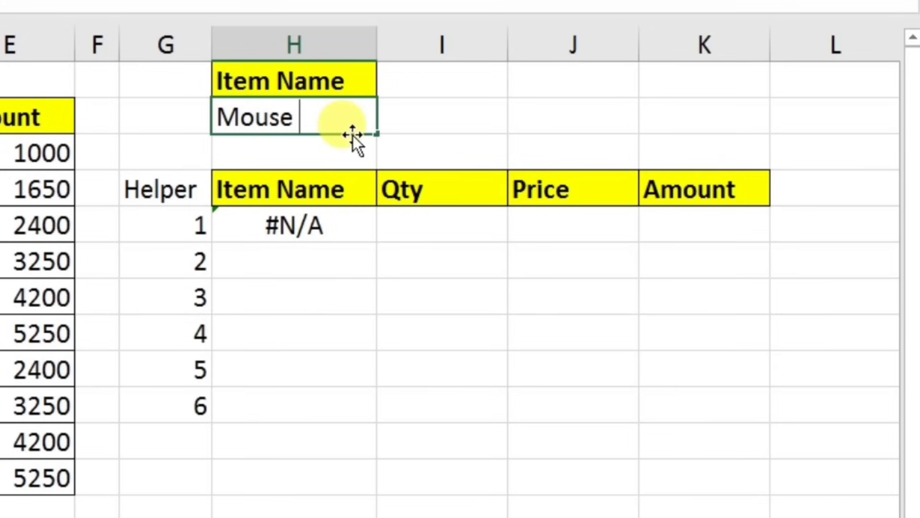
pyautogui.press('BackSpace')
pyautogui.press('Return')
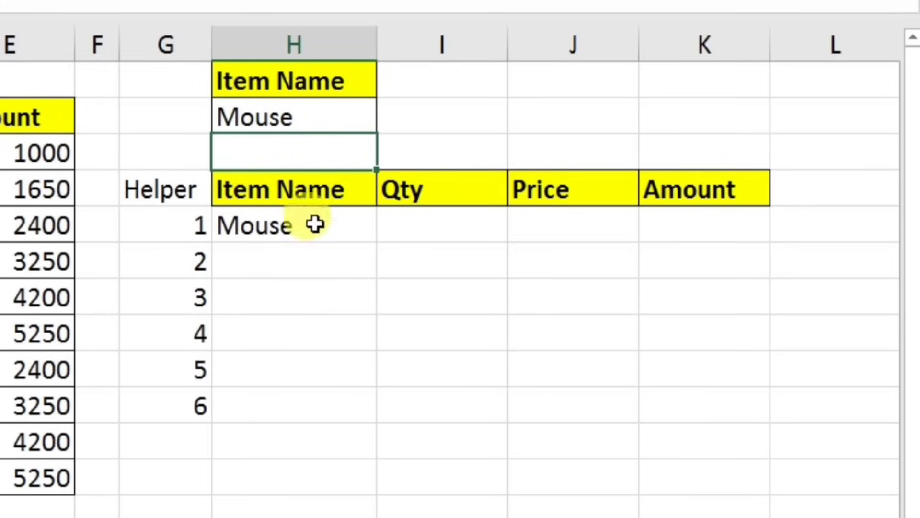
# Review the H5 lookup formula and try copying it into I5 under Qty.
pyautogui.click(330, 239)
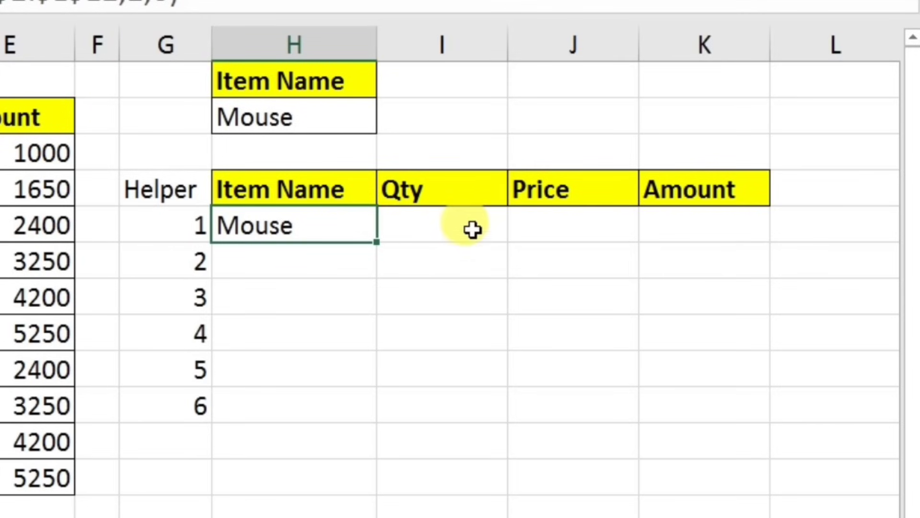
pyautogui.doubleClick(308, 224)
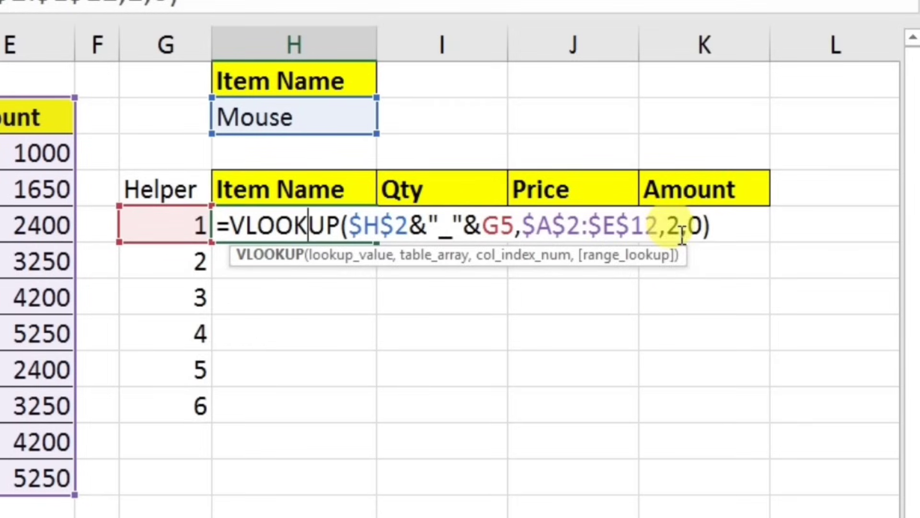
pyautogui.press('Return')
pyautogui.click(446, 226)
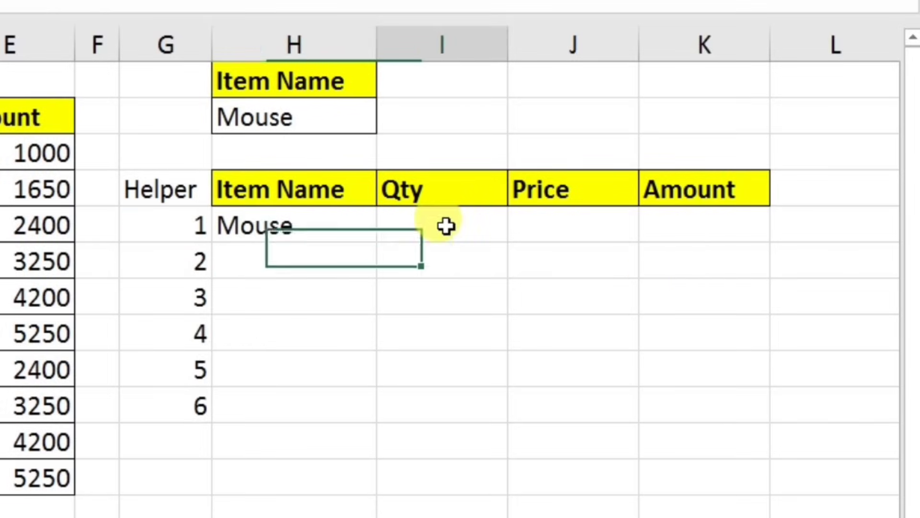
pyautogui.click(331, 227)
pyautogui.click(330, 226)
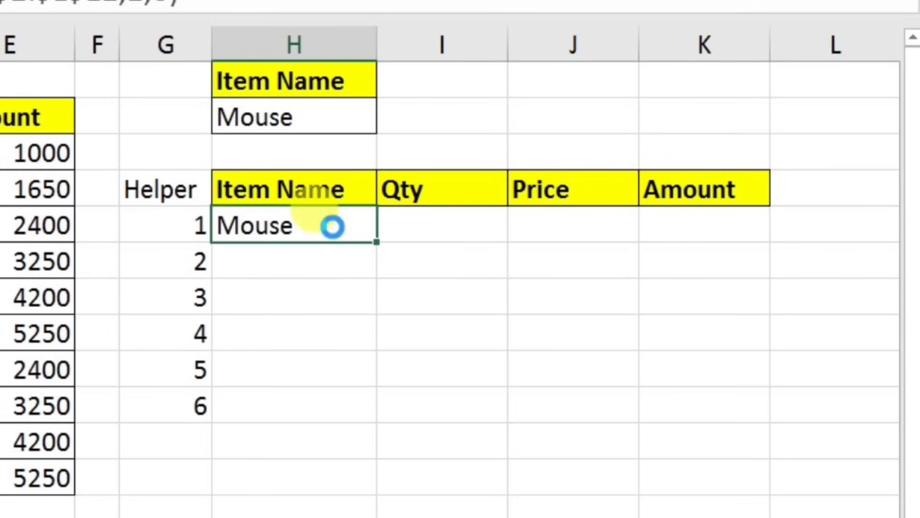
pyautogui.hotkey('ctrl', 'c')
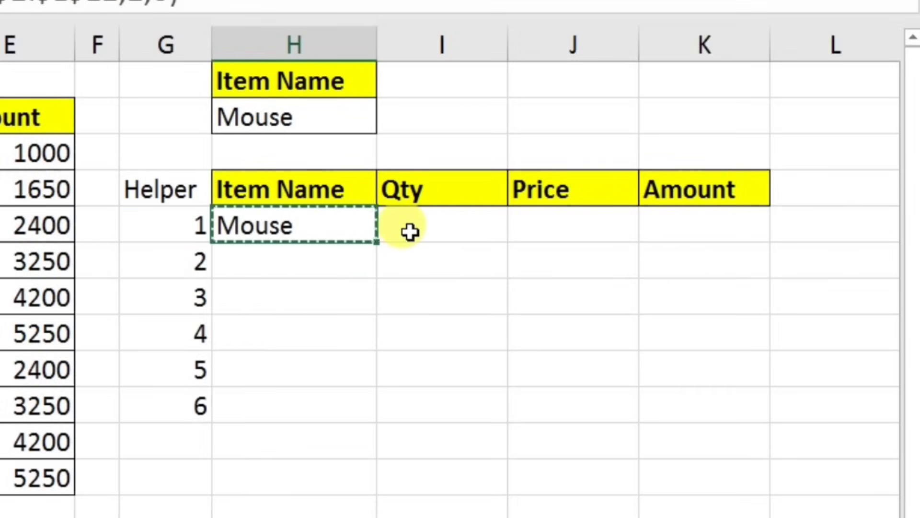
pyautogui.click(410, 232)
pyautogui.hotkey('ctrl', 'v')
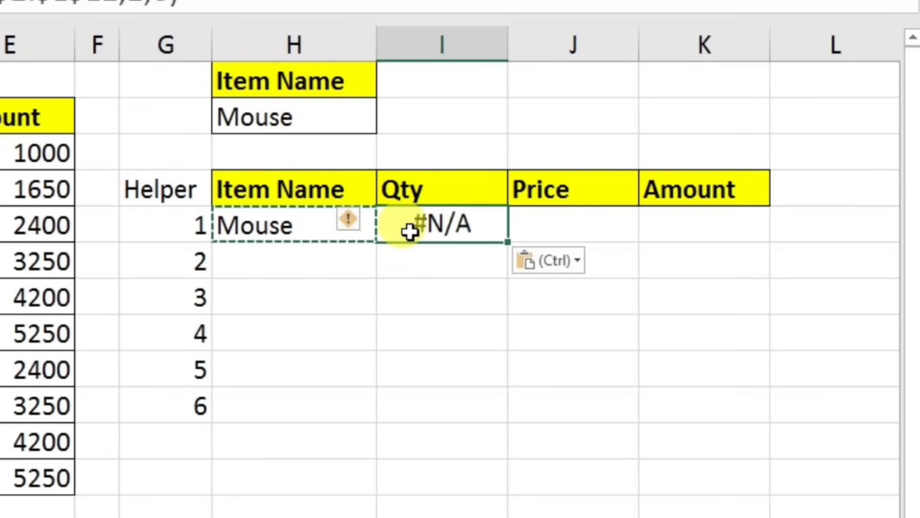
# Inspect the references in the formula copied to I5 and clear that cell.
pyautogui.doubleClick(459, 226)
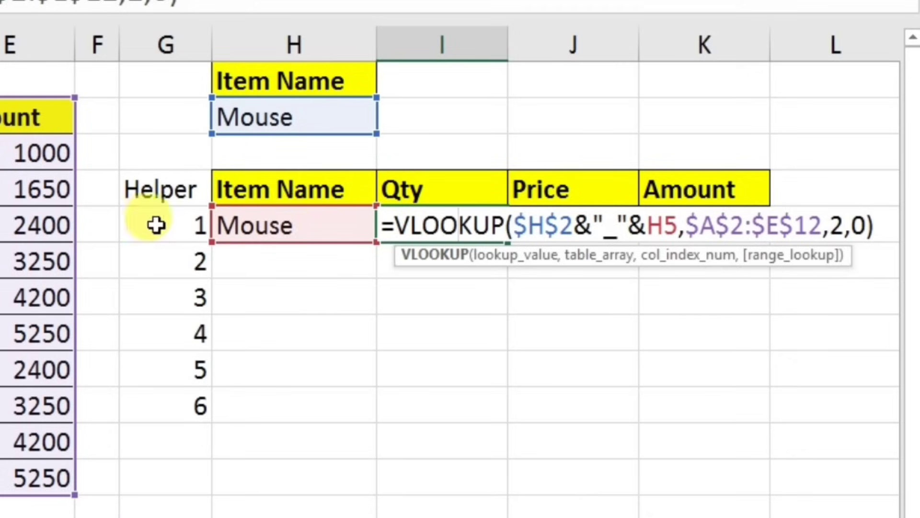
pyautogui.press('Return')
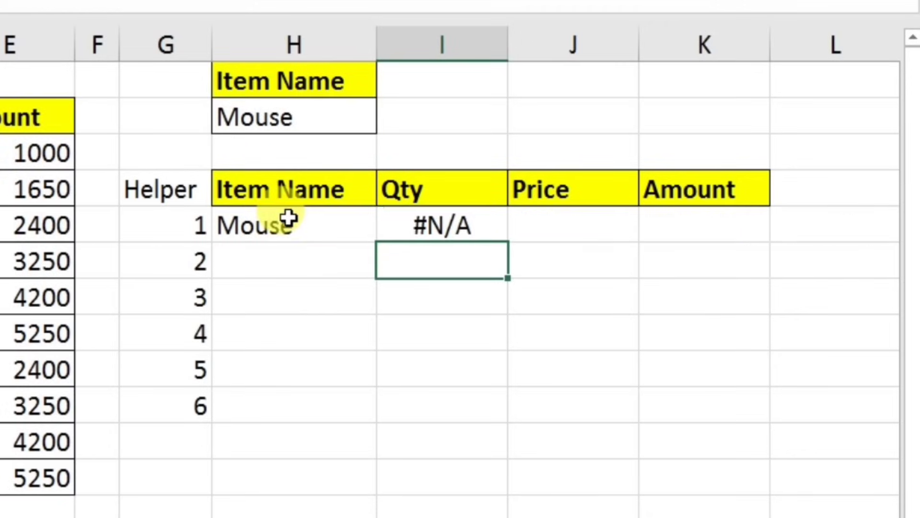
pyautogui.click(388, 229)
pyautogui.press('Delete')
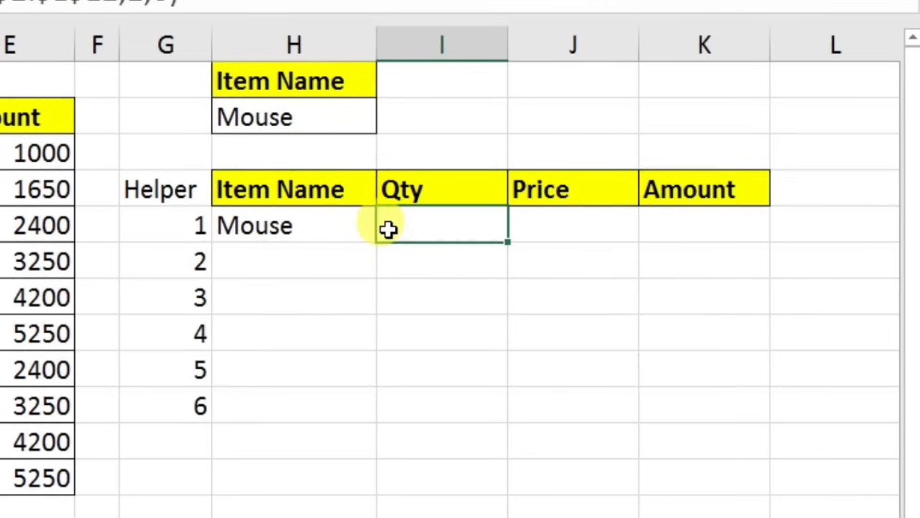
# Open the H5 VLOOKUP formula for editing at its G5 helper reference.
pyautogui.click(344, 228)
pyautogui.press('F2')
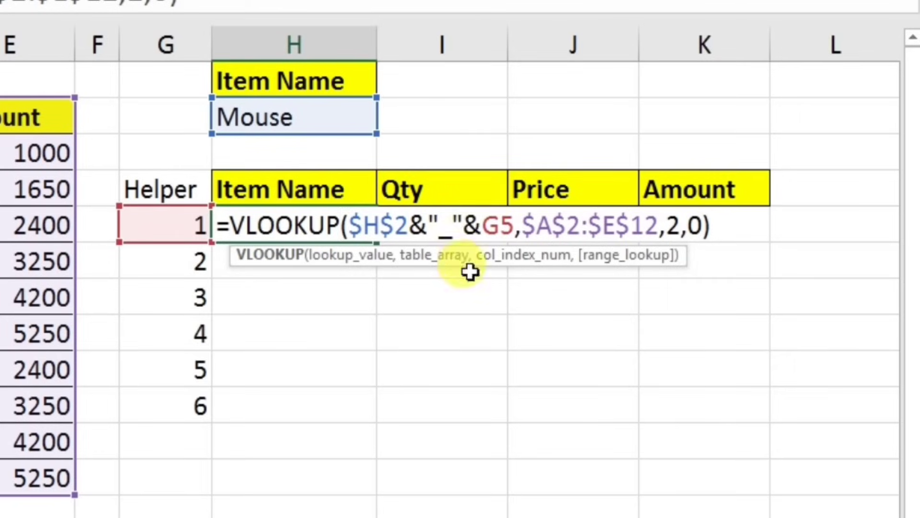
pyautogui.click(483, 224)
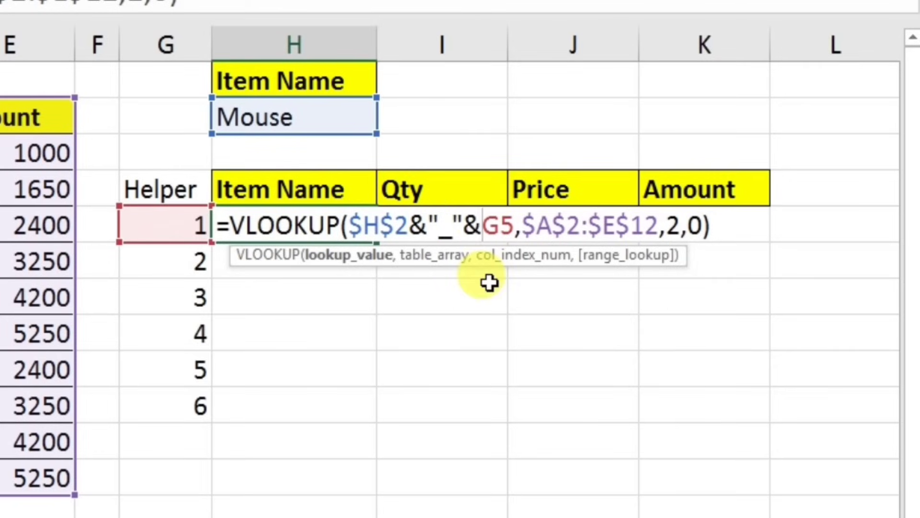
# Lock column G in H5's VLOOKUP formula by changing G5 to $G5, and copy the formula across to K5.
pyautogui.write('$')
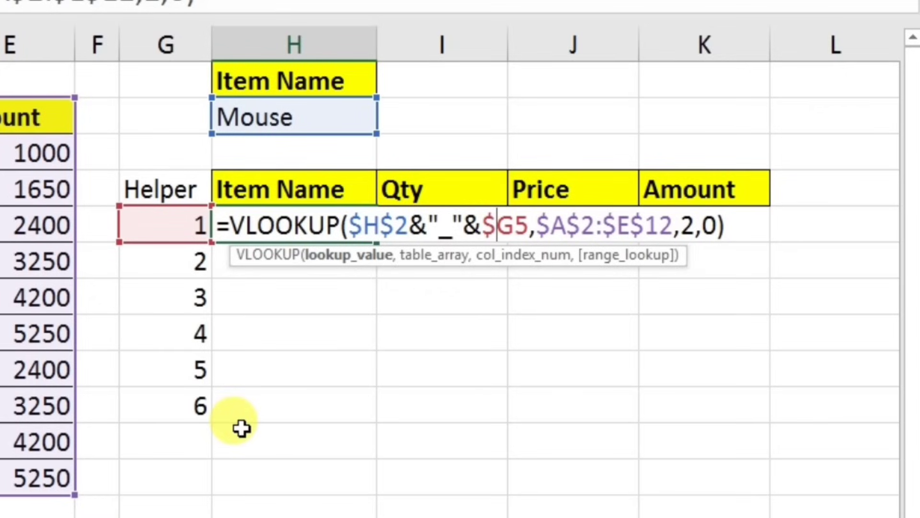
pyautogui.hotkey('ctrl', 'Return')
pyautogui.press('Down')
pyautogui.click(316, 236)
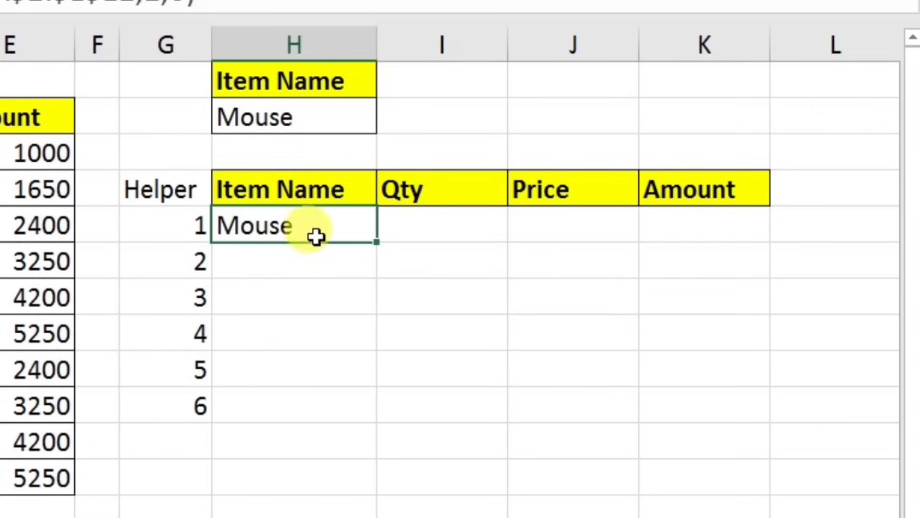
pyautogui.moveTo(384, 246); pyautogui.dragTo(729, 243)
# Set the column index number to 3 in the Qty VLOOKUP formula in I5.
pyautogui.click(440, 226)
pyautogui.doubleClick(440, 225)
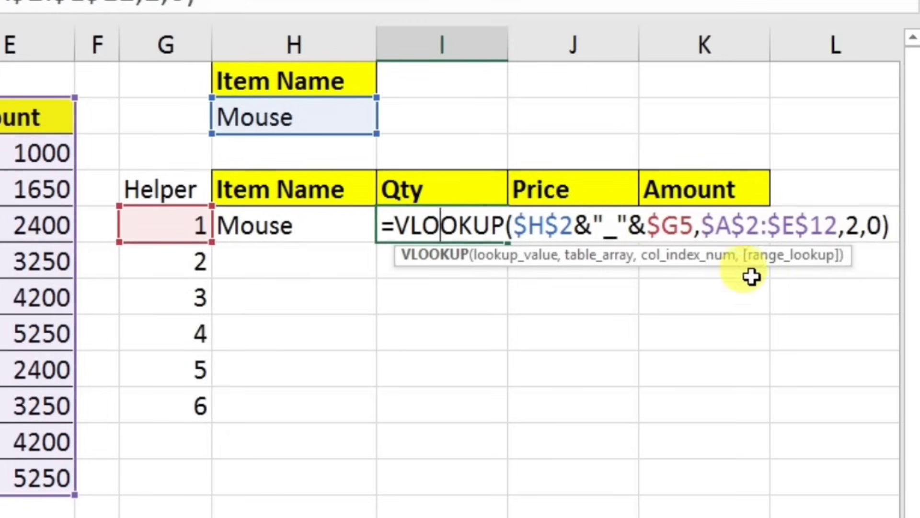
pyautogui.click(860, 225)
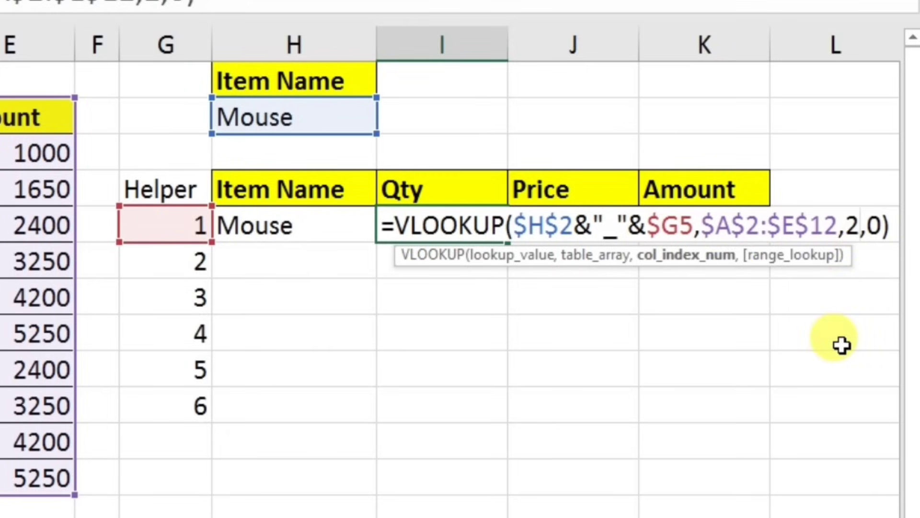
pyautogui.press('BackSpace')
pyautogui.write('3')
pyautogui.press('Return')
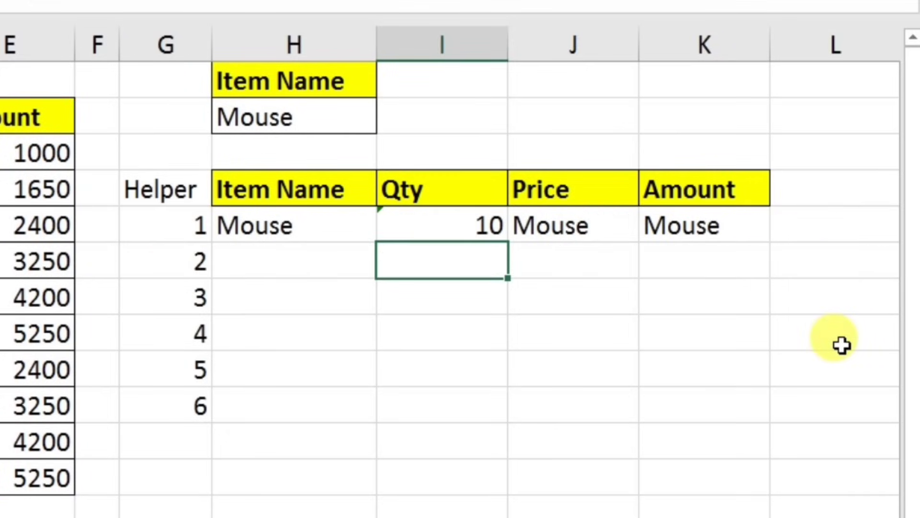
# Set the column index number to 4 in the Price VLOOKUP formula in J5.
pyautogui.click(602, 223)
pyautogui.doubleClick(603, 222)
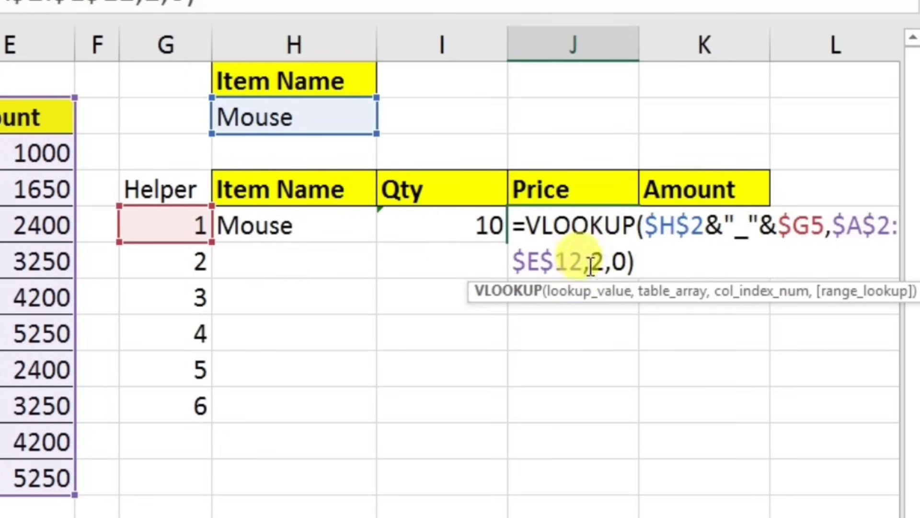
pyautogui.click(606, 261)
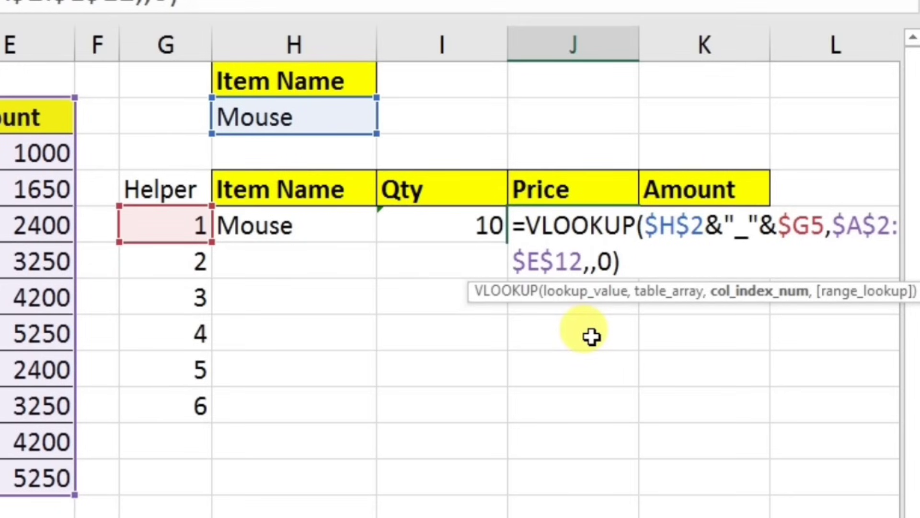
pyautogui.write('4')
pyautogui.press('Return')
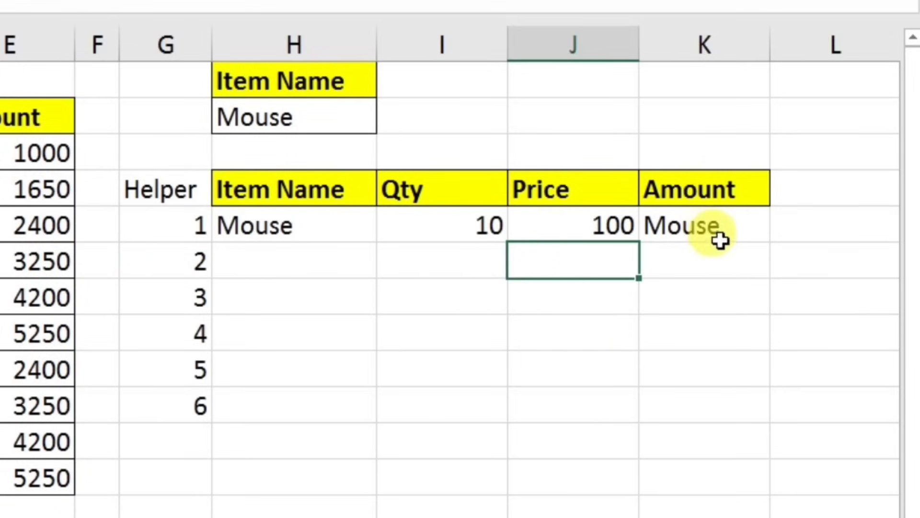
# Set the column index number to 5 in the Amount VLOOKUP formula in K5.
pyautogui.click(720, 241)
pyautogui.doubleClick(715, 213)
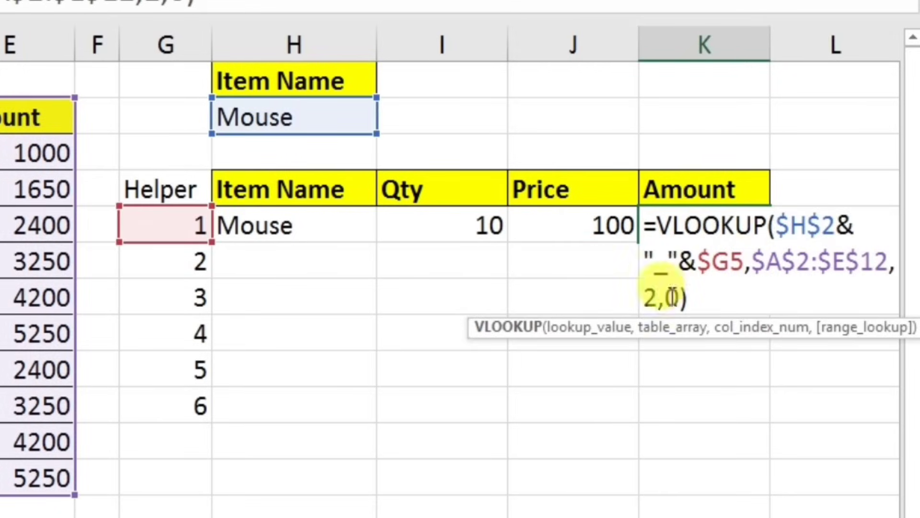
pyautogui.click(654, 298)
pyautogui.press('BackSpace')
pyautogui.write('5')
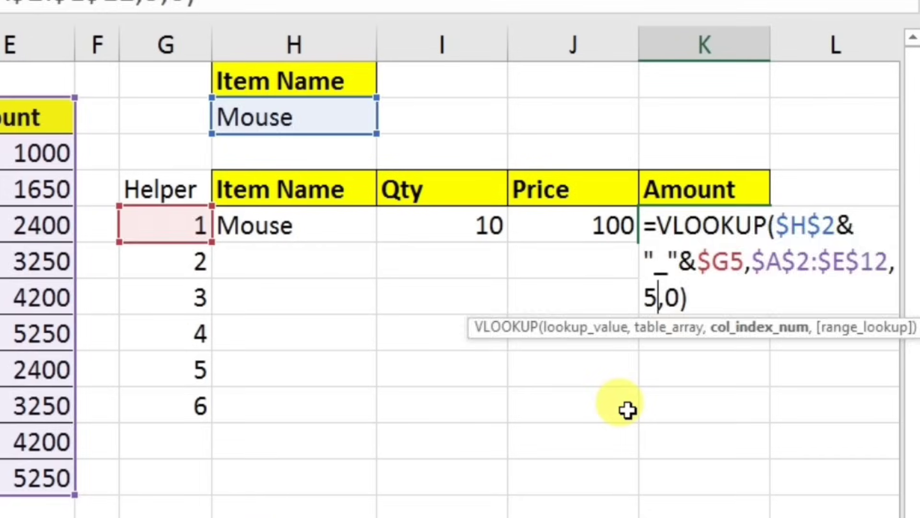
pyautogui.press('Return')
# Fill the VLOOKUP formulas in H5:K5 down to row 10, alongside helper numbers 1 to 6.
pyautogui.moveTo(267, 232)
pyautogui.mouseDown()
pyautogui.moveTo(656, 249)
pyautogui.moveTo(681, 230)
pyautogui.mouseUp()
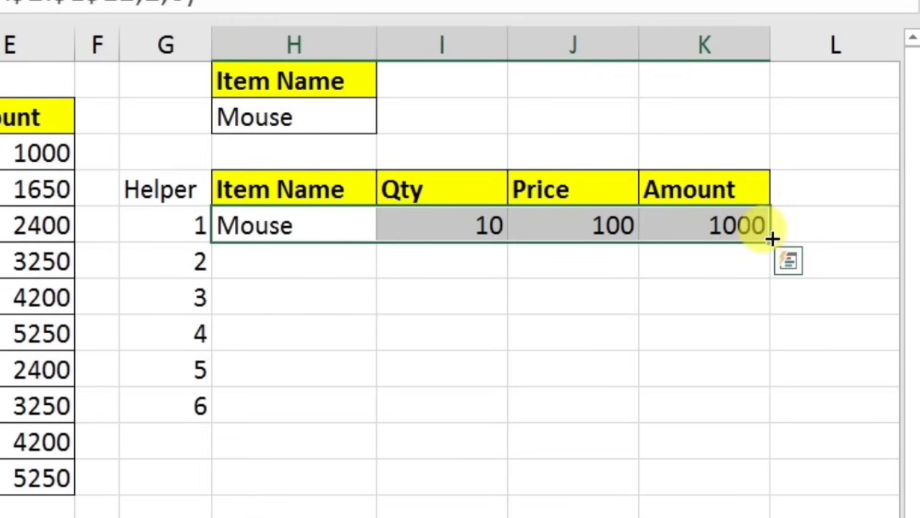
pyautogui.moveTo(770, 242); pyautogui.dragTo(781, 422)
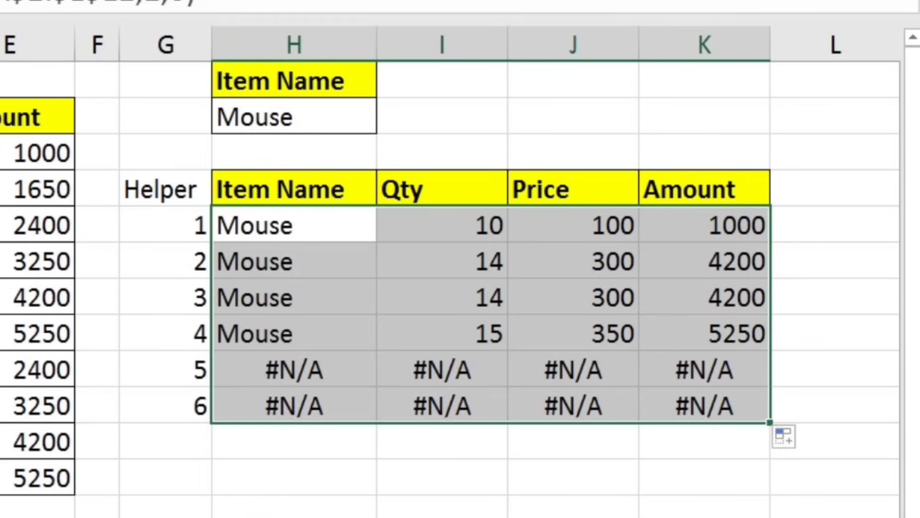
pyautogui.click(298, 488)
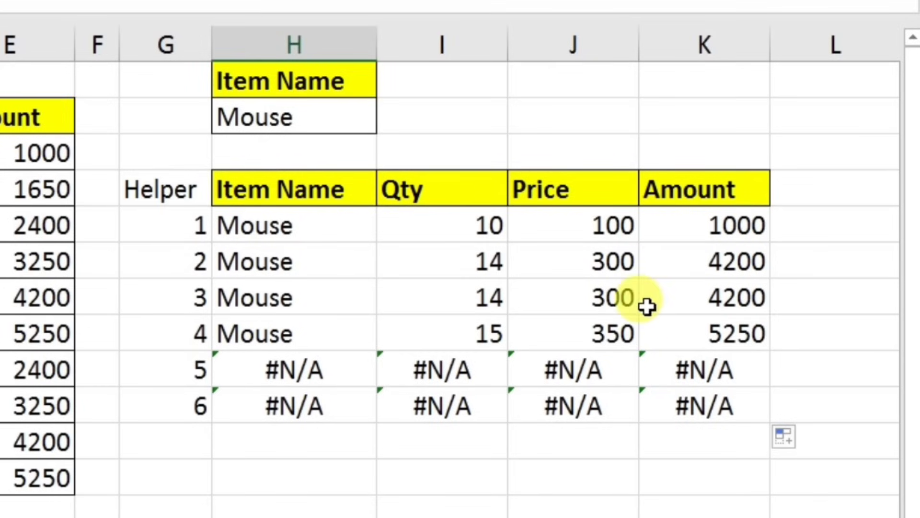
# Change the lookup item name in H2 to keyboard.
pyautogui.click(315, 122)
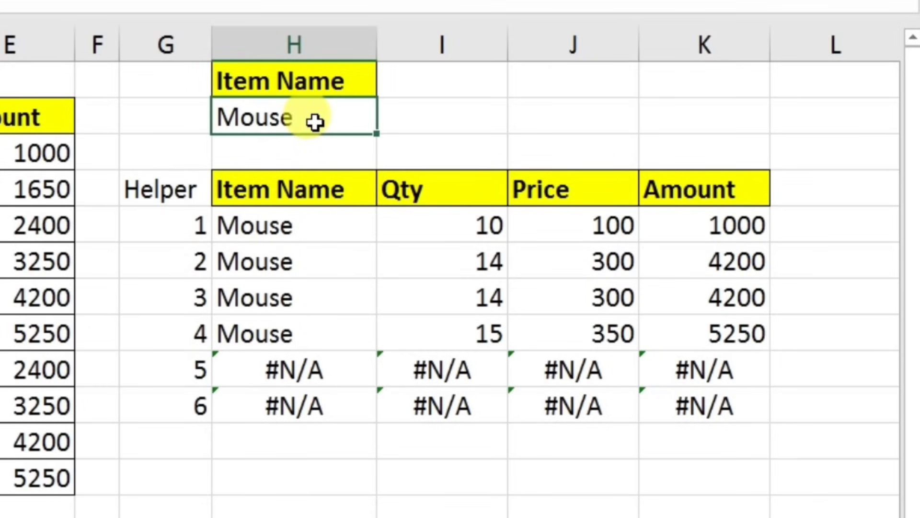
pyautogui.write('k')
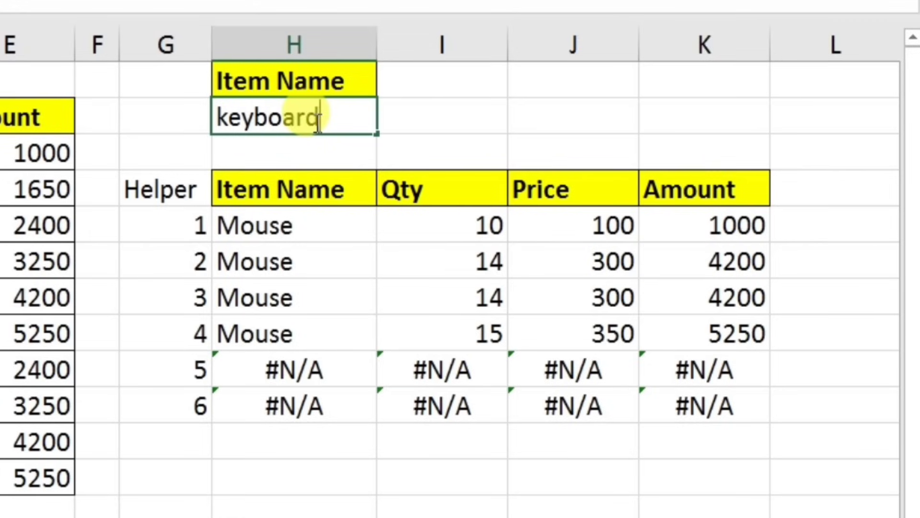
pyautogui.write('eyboard')
pyautogui.press('Return')
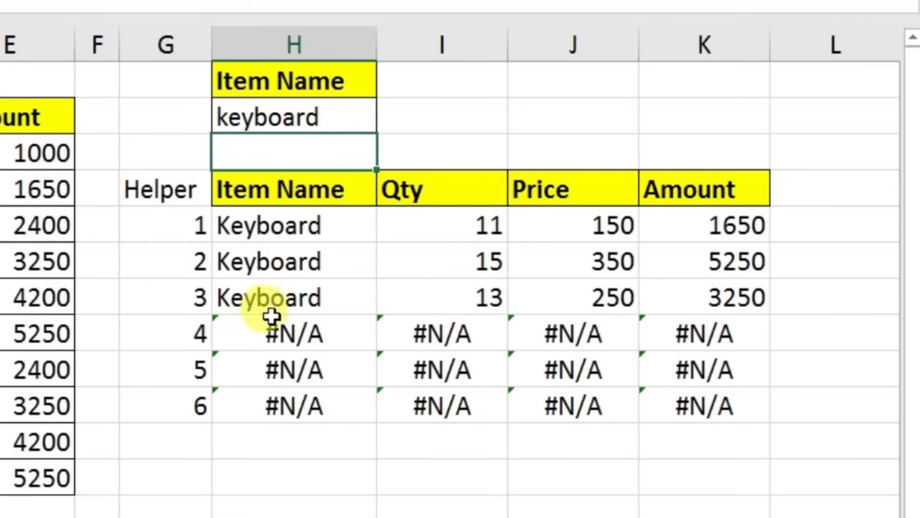
# Hide the Helper column G.
pyautogui.click(151, 44)
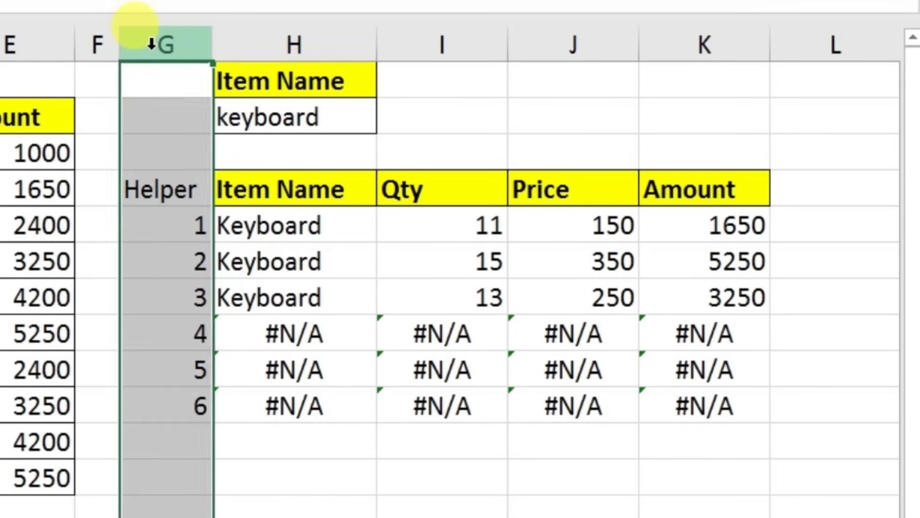
pyautogui.rightClick(152, 46)
pyautogui.click(232, 363)
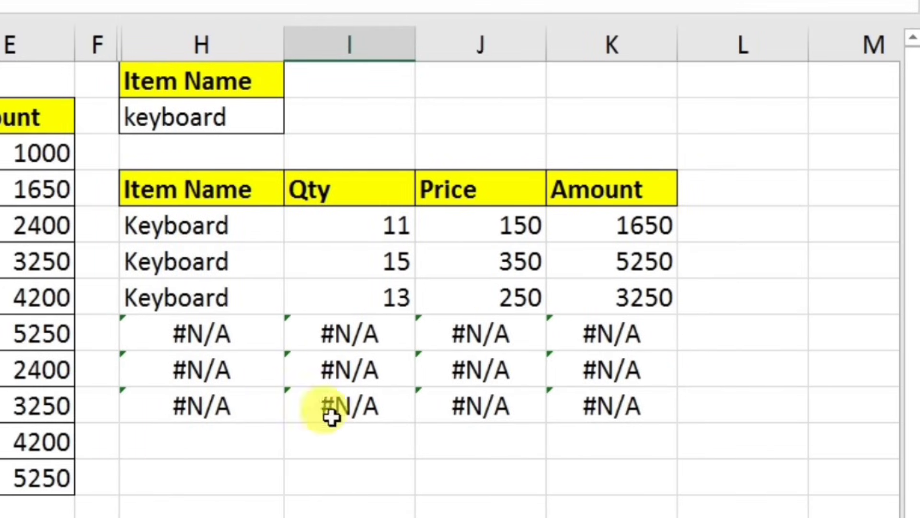
# Wrap H5's VLOOKUP in IFERROR with an empty string "" as the error value, and copy the formula across to K5.
pyautogui.click(223, 227)
pyautogui.doubleClick(223, 227)
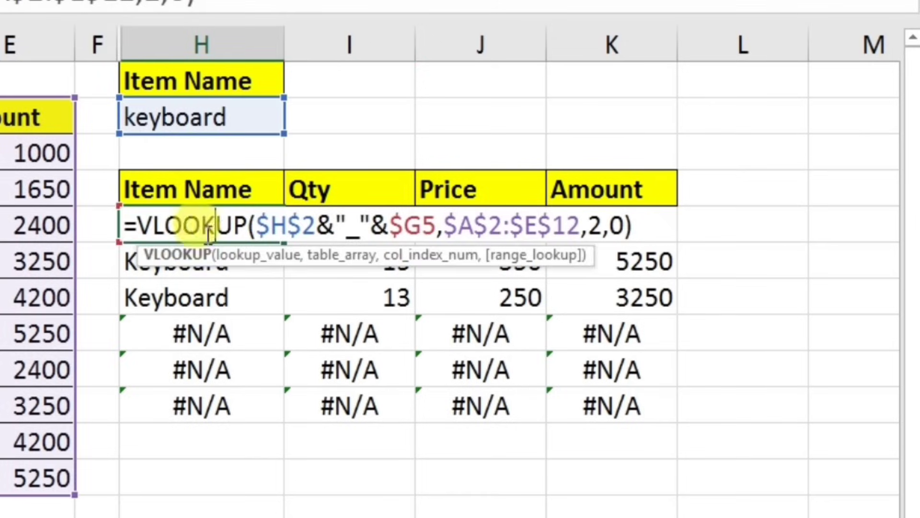
pyautogui.click(136, 226)
pyautogui.write('iferror')
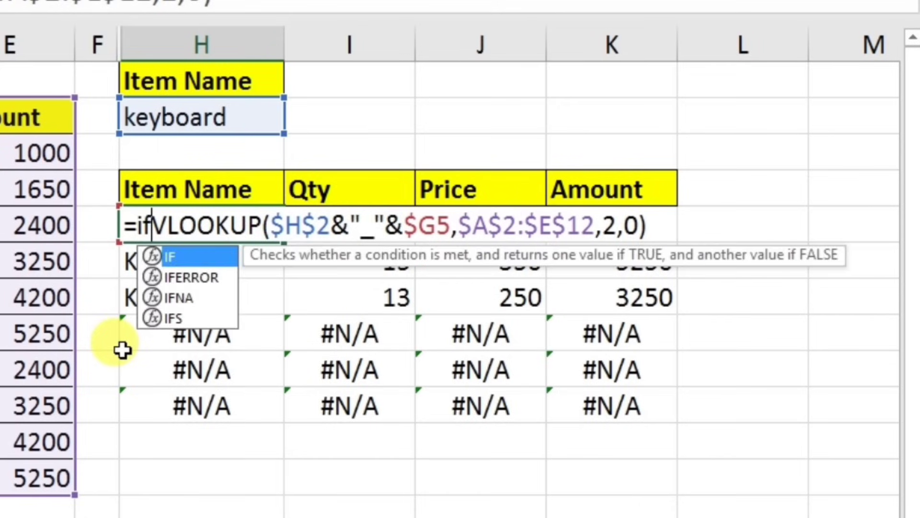
pyautogui.write('(')
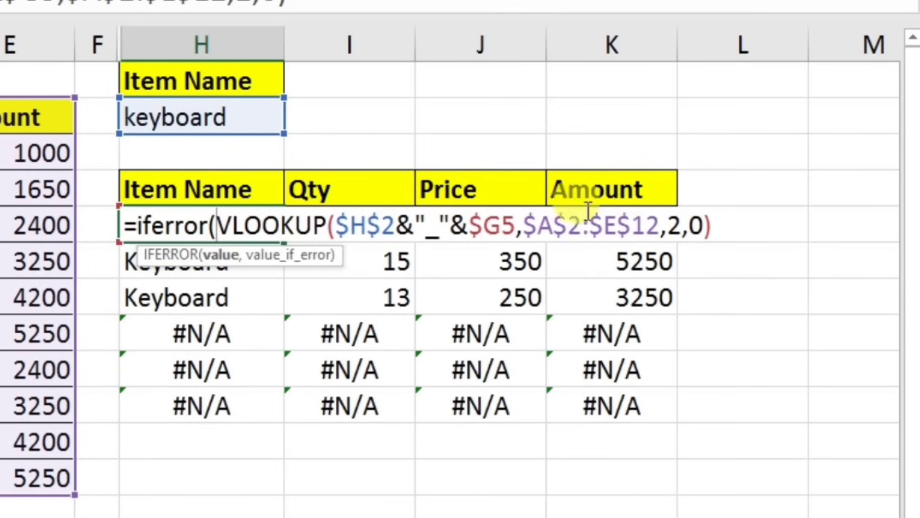
pyautogui.click(730, 225)
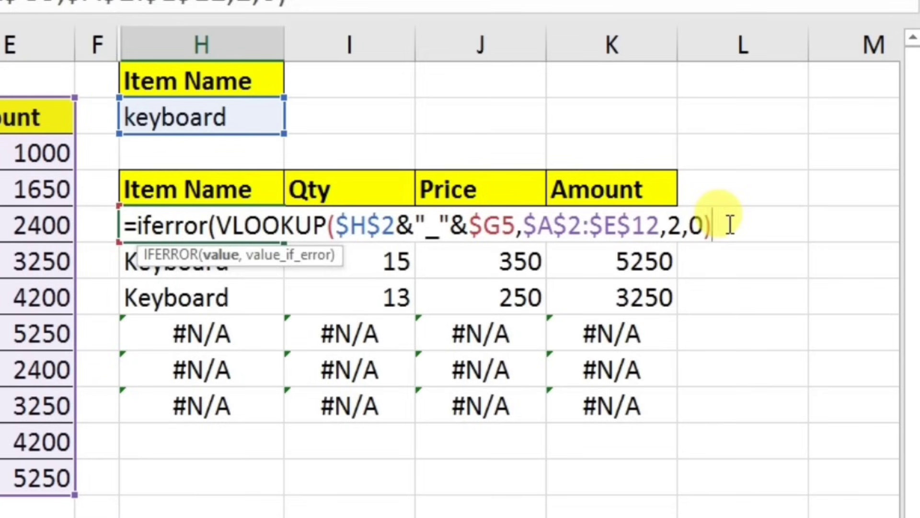
pyautogui.write(',')
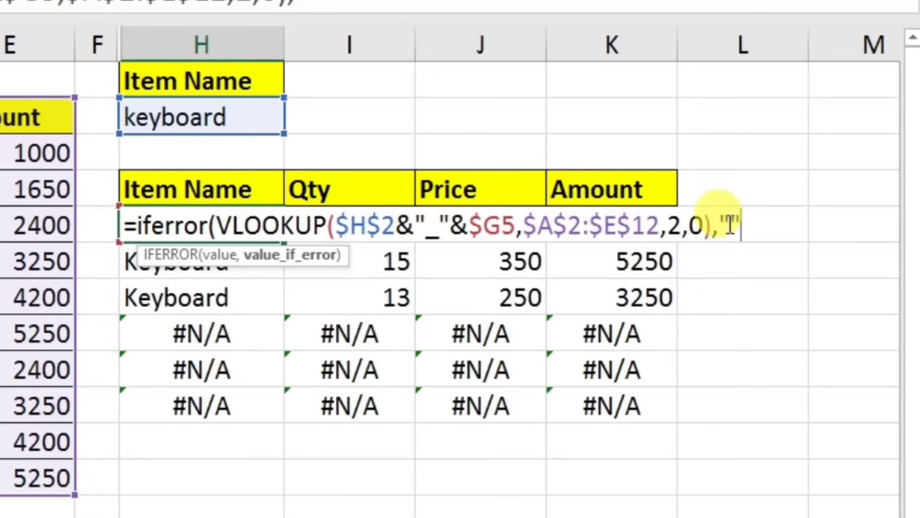
pyautogui.press('Return')
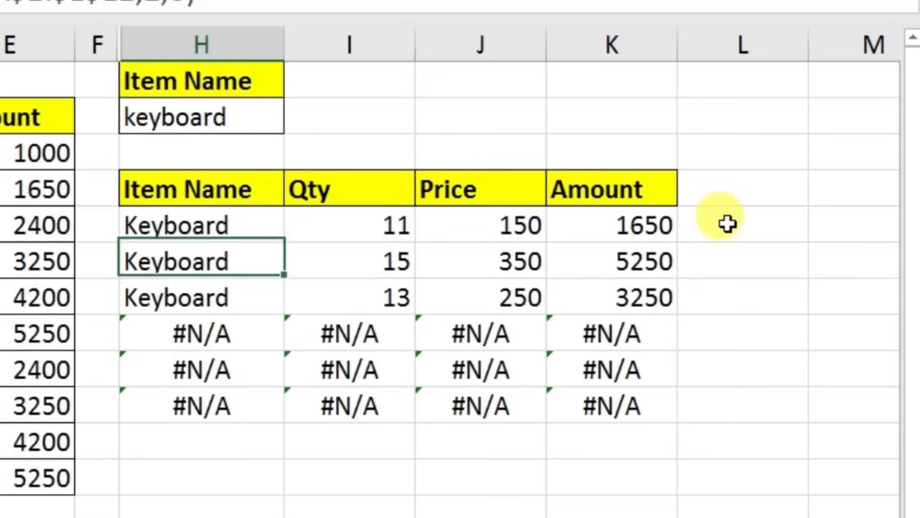
pyautogui.click(242, 232)
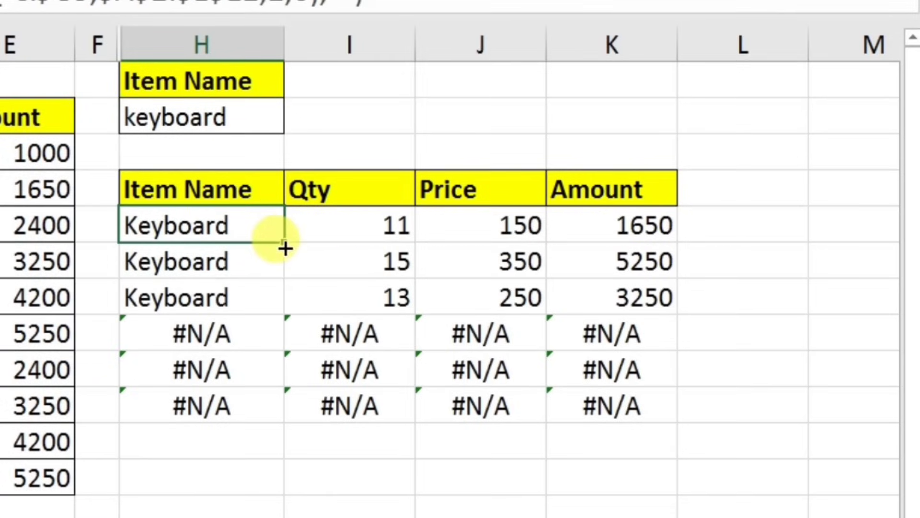
pyautogui.moveTo(294, 243); pyautogui.dragTo(642, 229)
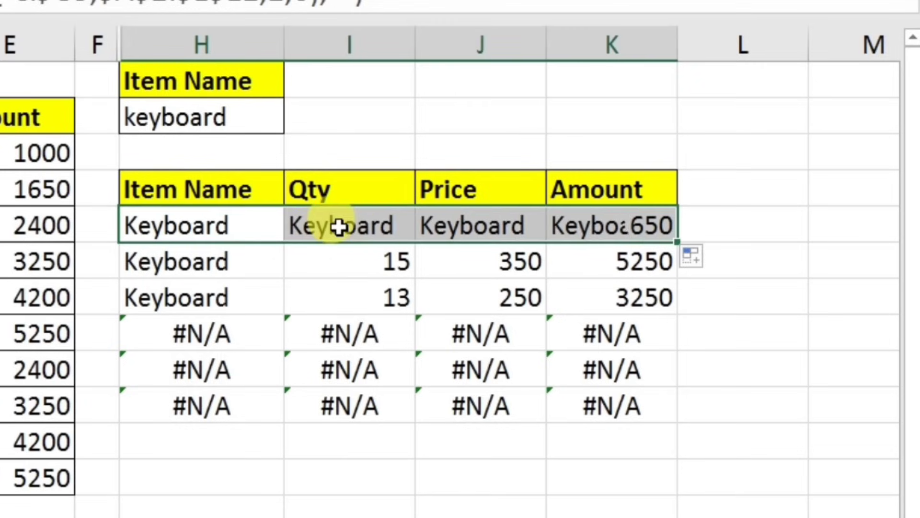
# Set the VLOOKUP column index to 3 inside the Qty cell's IFERROR formula in I5.
pyautogui.doubleClick(343, 226)
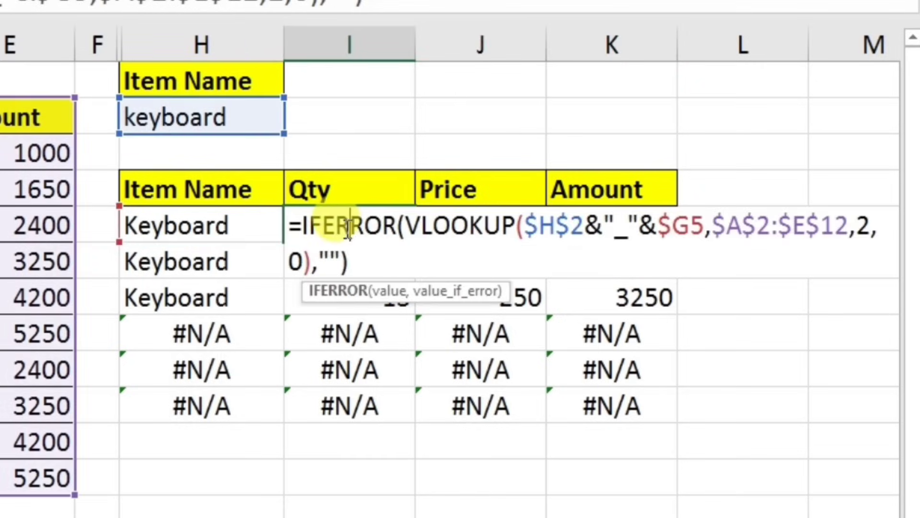
pyautogui.click(857, 226)
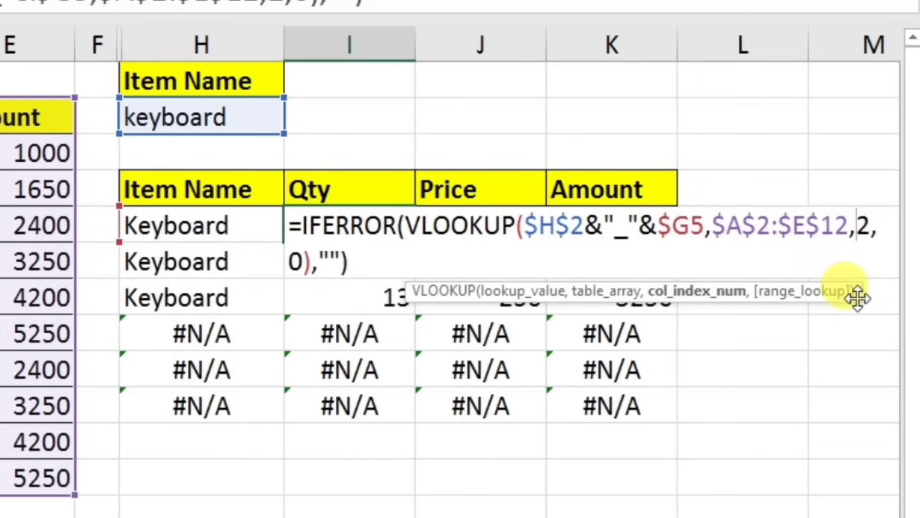
pyautogui.press('Delete')
pyautogui.write('3')
pyautogui.press('Return')
# Set the VLOOKUP column index to 4 inside the Price cell's IFERROR formula in J5.
pyautogui.click(520, 226)
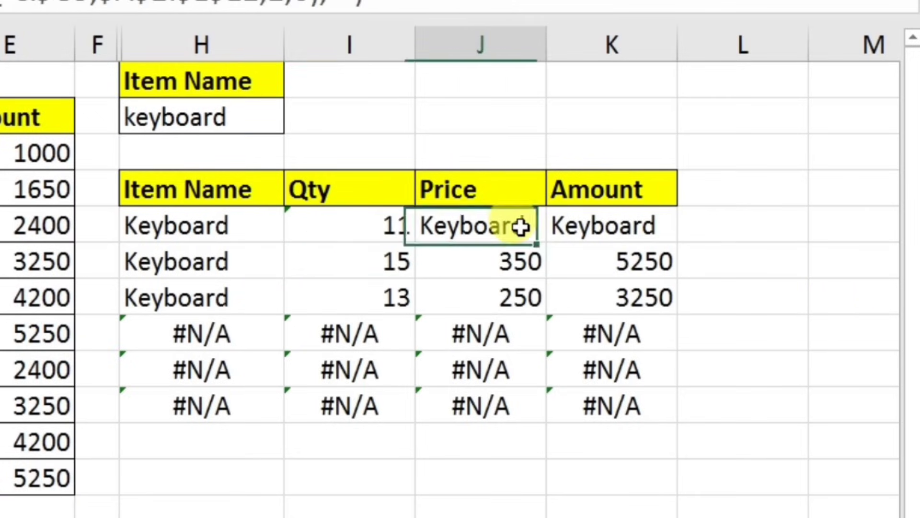
pyautogui.doubleClick(520, 226)
pyautogui.click(580, 263)
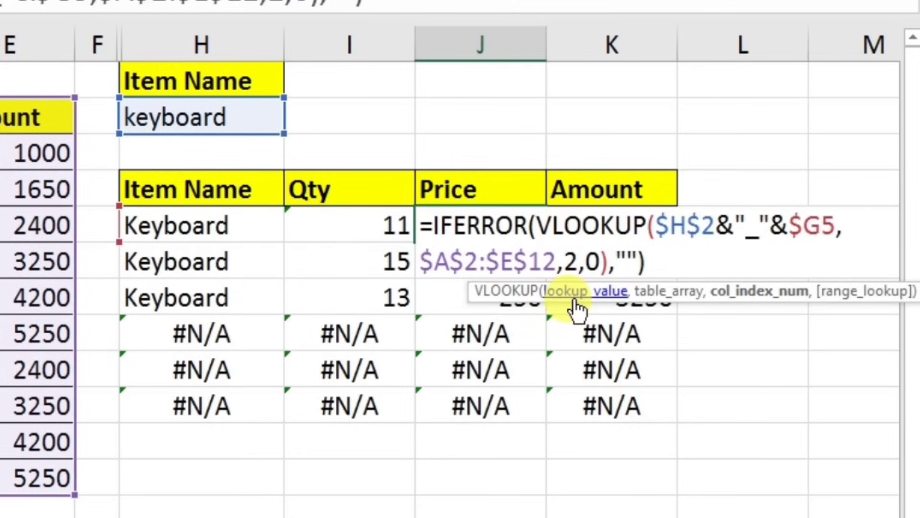
pyautogui.press('BackSpace')
pyautogui.write('4')
pyautogui.press('Return')
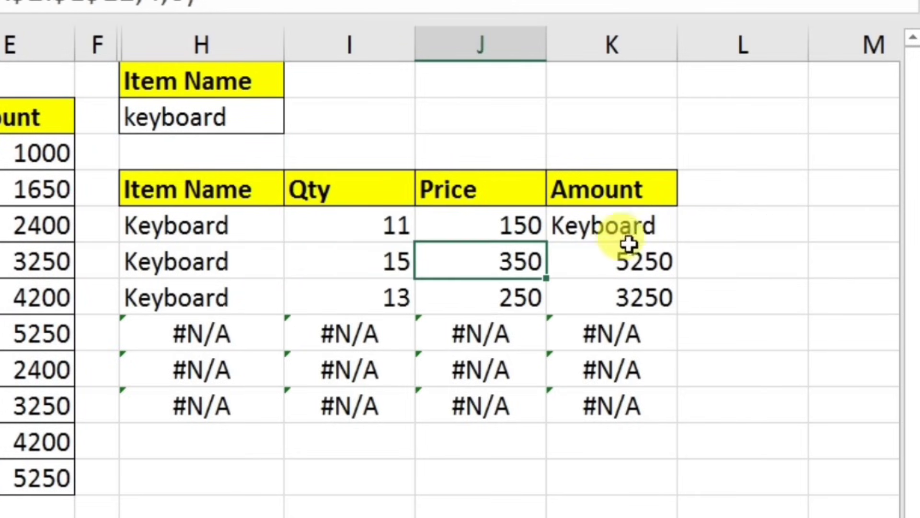
# Set the VLOOKUP column index to 5 inside the Amount cell's IFERROR formula in K5.
pyautogui.doubleClick(626, 230)
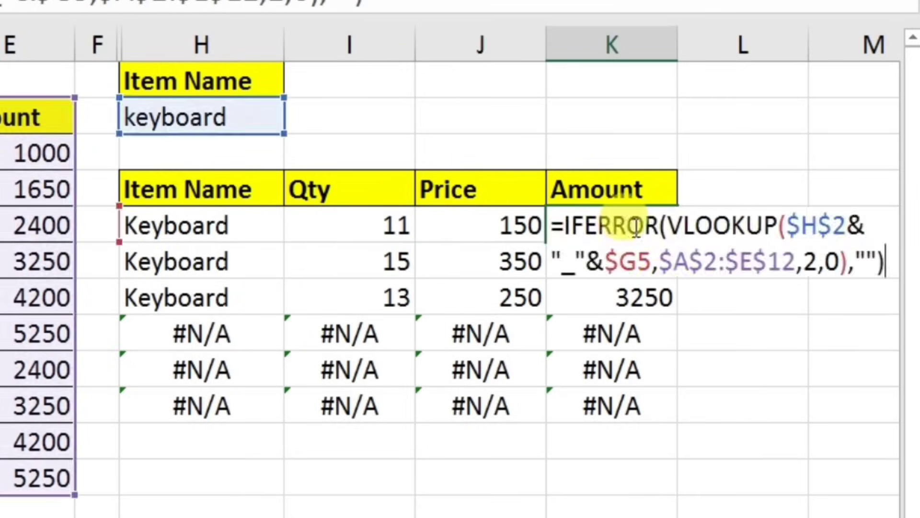
pyautogui.click(815, 271)
pyautogui.press('BackSpace')
pyautogui.write('5')
pyautogui.press('Return')
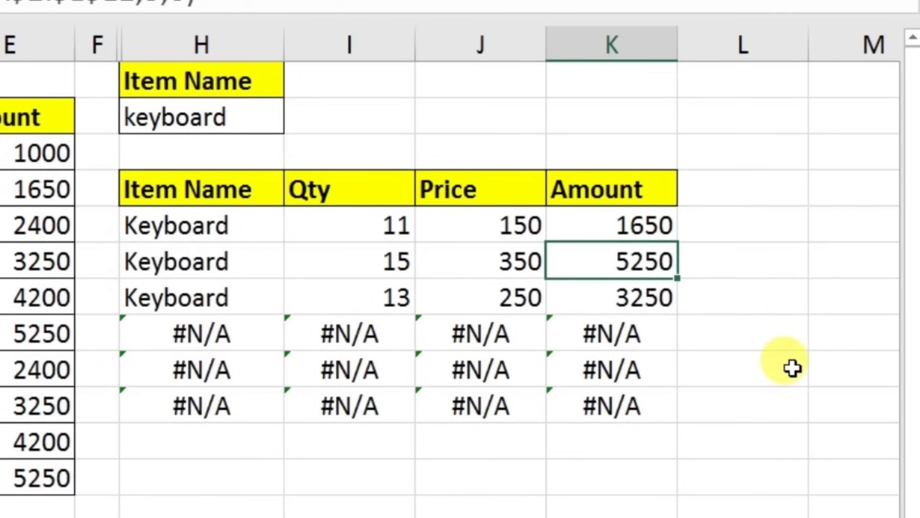
# Fill the IFERROR formulas in H5:K5 down through the result rows below, and select the lookup cell H2.
pyautogui.moveTo(254, 229); pyautogui.dragTo(696, 513)
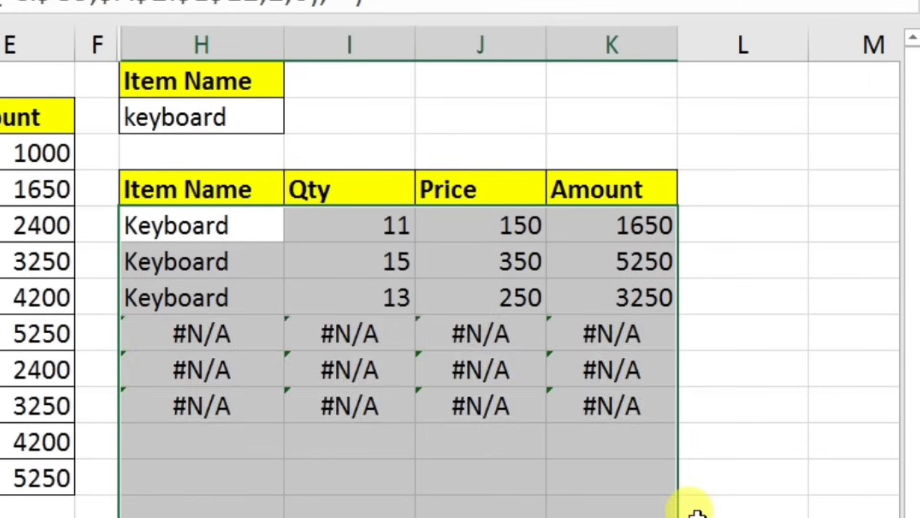
pyautogui.click(352, 517)
pyautogui.click(236, 112)
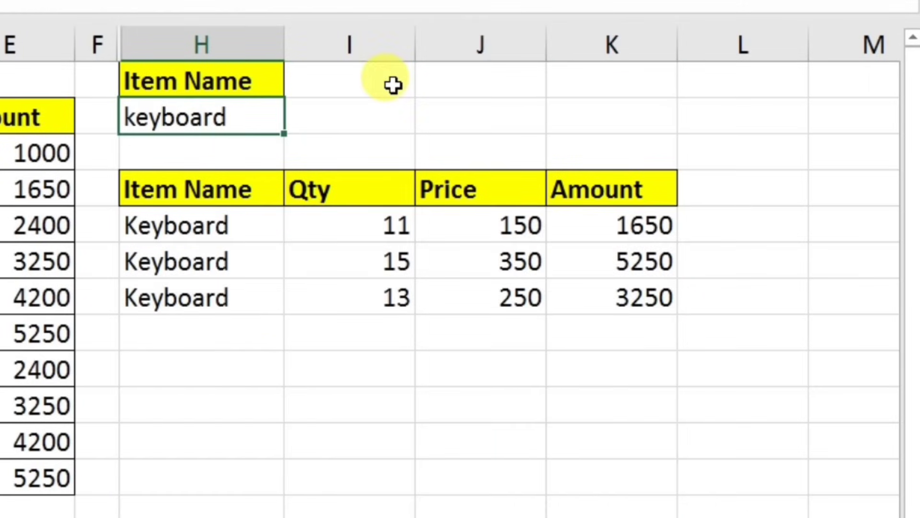
# Test the report by entering mouse and scanner in turn as the item name in H2.
pyautogui.write('mouse')
pyautogui.press('Return')
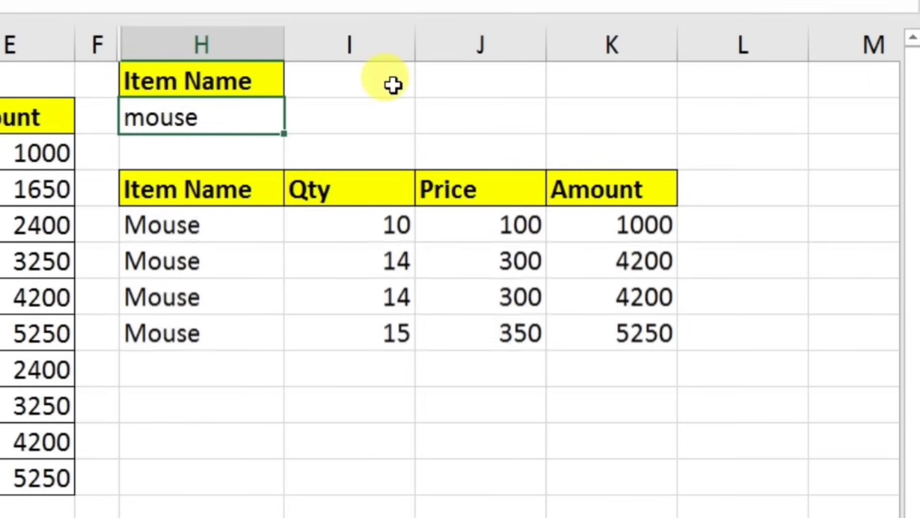
pyautogui.click(213, 115)
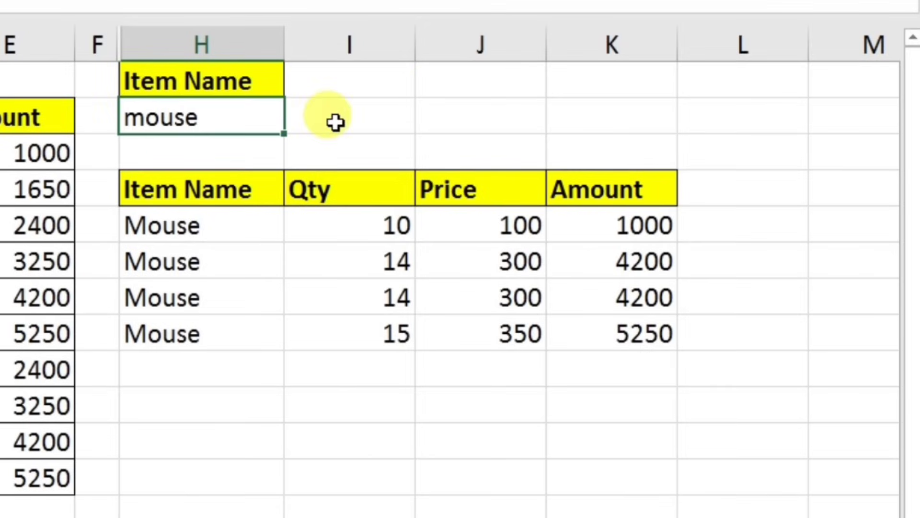
pyautogui.write('scanner')
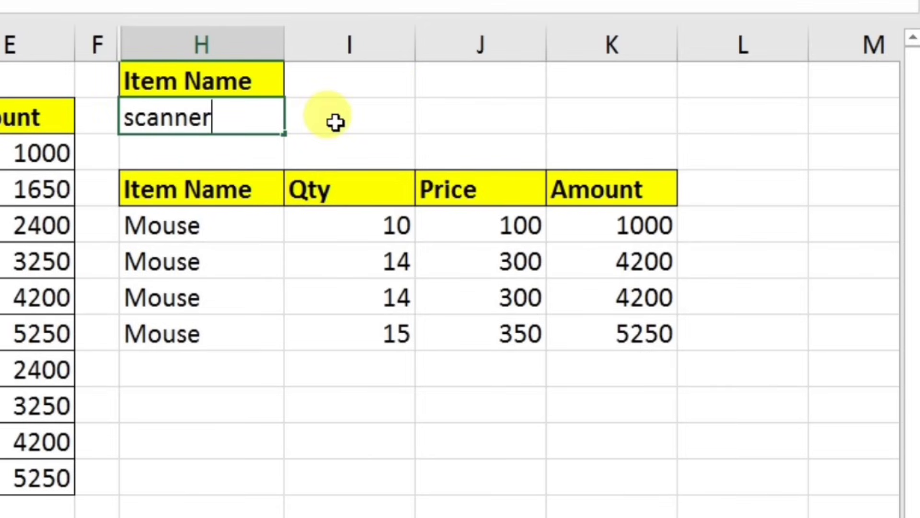
pyautogui.press('Return')
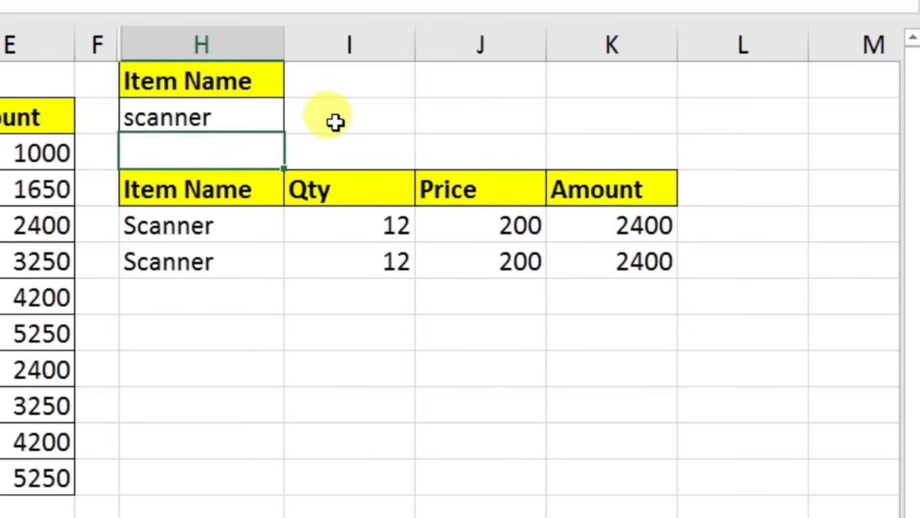
# Set the lookup item name in H2 to keyboard.
pyautogui.click(282, 115)
pyautogui.write('keyboard')
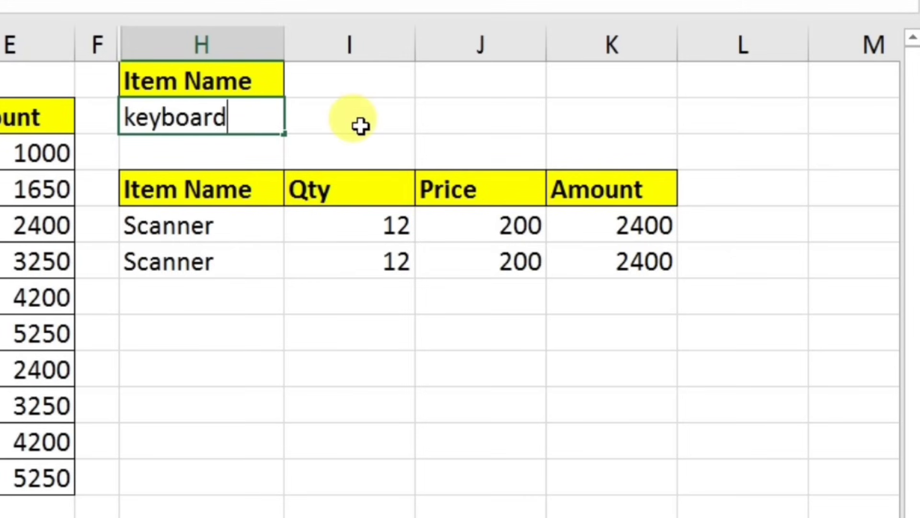
pyautogui.press('Return')
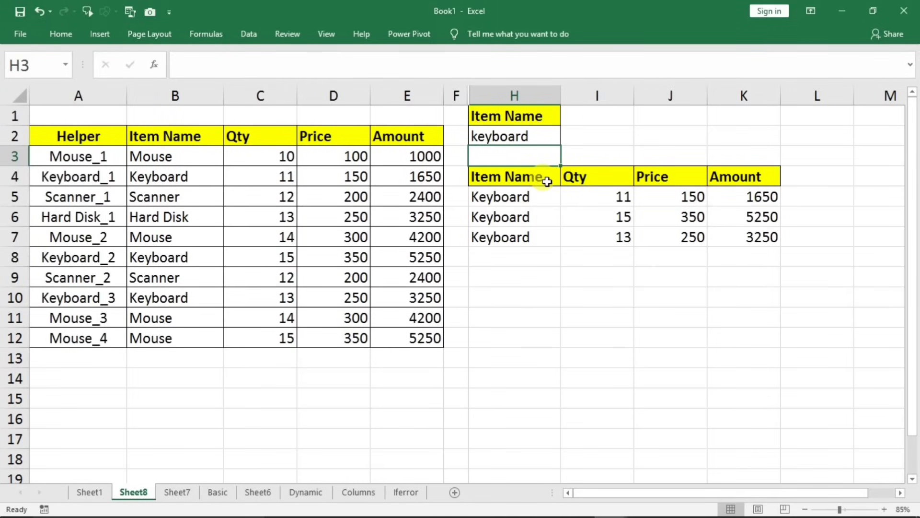
pyautogui.click(531, 300)
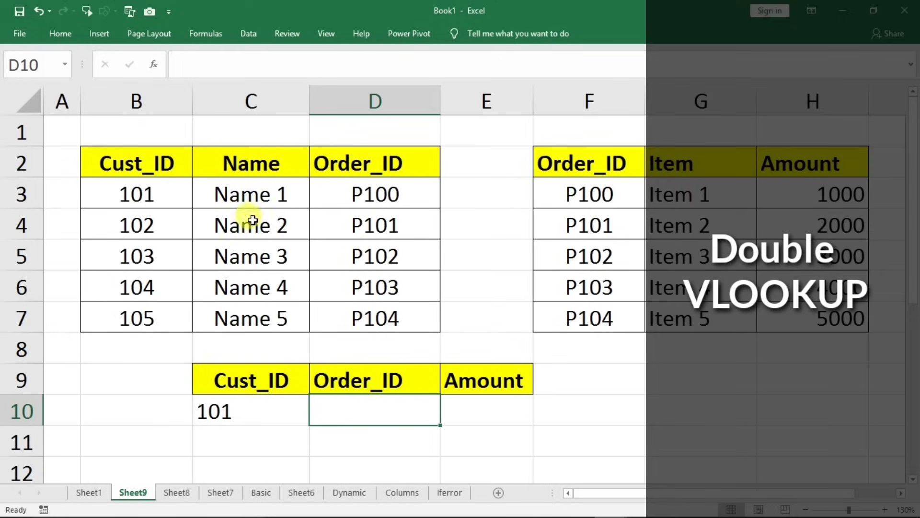
# Examine the customer table B2:D7 and the order table F2:H7 on Sheet9, comparing their Order_ID columns and the lookup cell C10.
pyautogui.moveTo(138, 166); pyautogui.dragTo(362, 312)
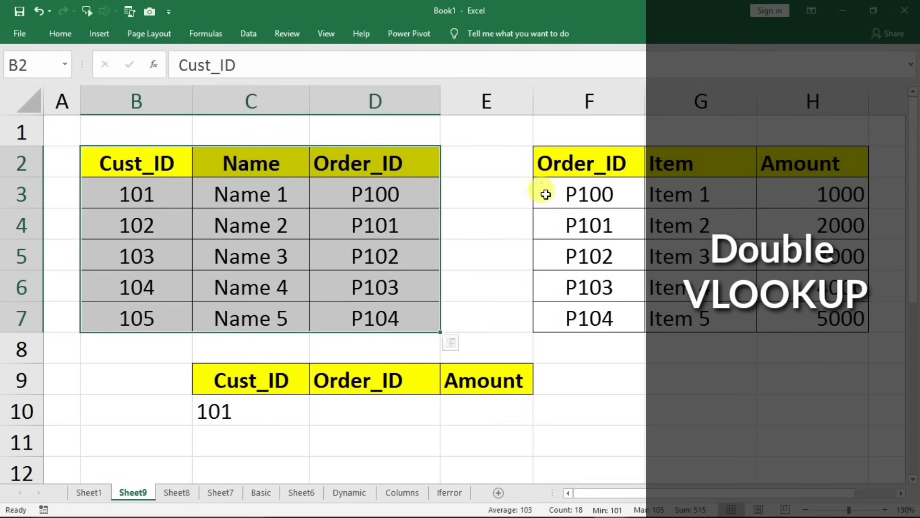
pyautogui.moveTo(566, 163); pyautogui.dragTo(798, 321)
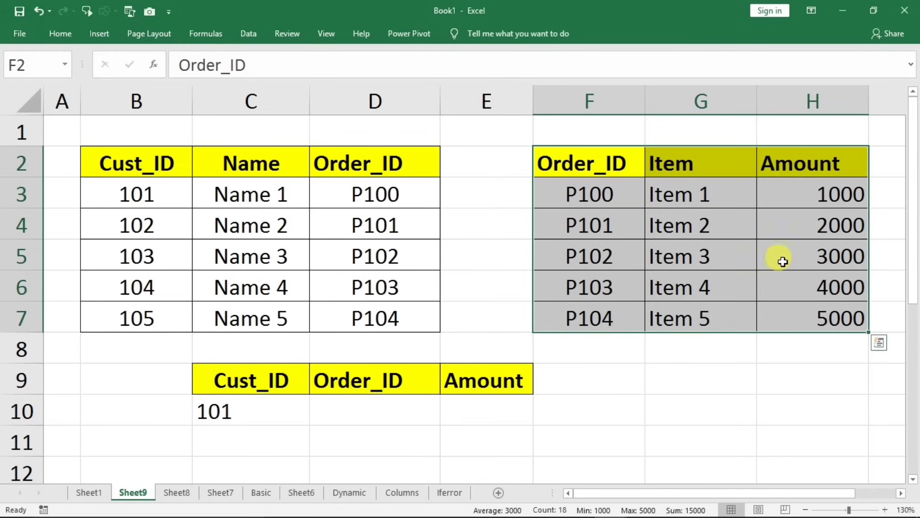
pyautogui.click(109, 162)
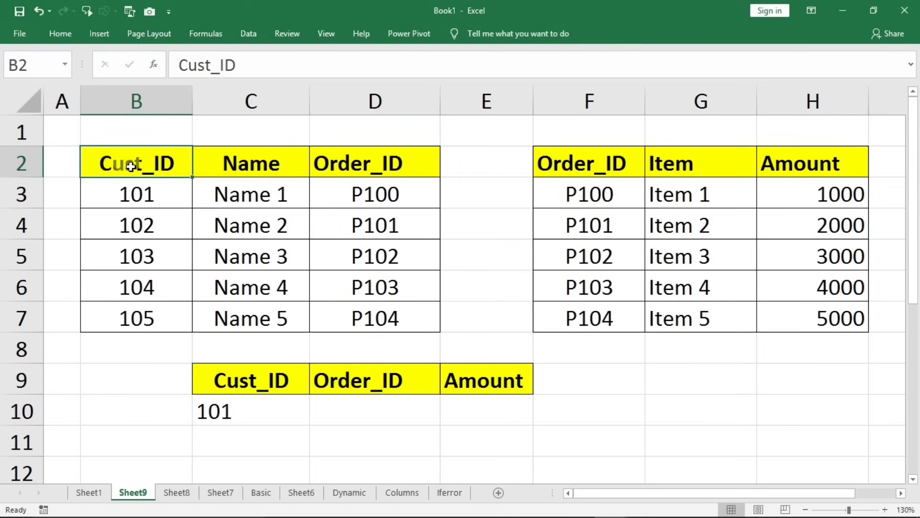
pyautogui.click(235, 406)
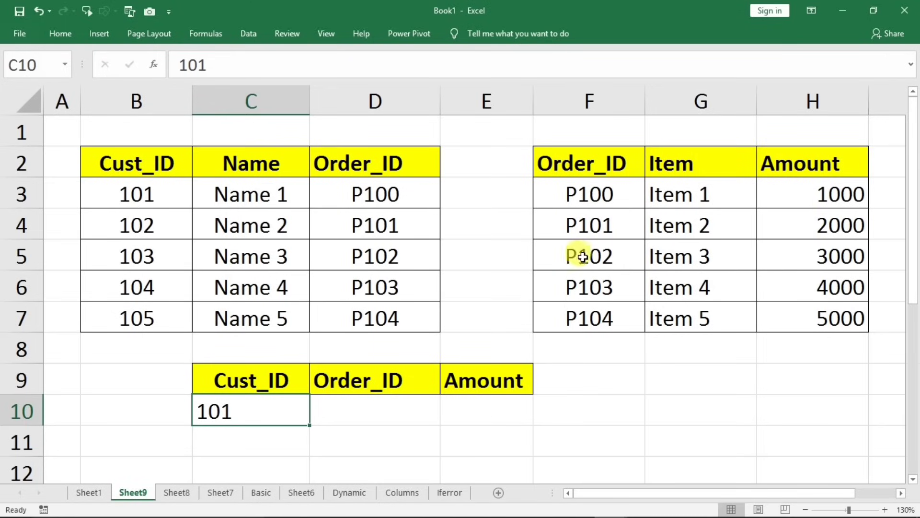
pyautogui.moveTo(366, 164); pyautogui.dragTo(369, 294)
pyautogui.moveTo(582, 154); pyautogui.dragTo(581, 317)
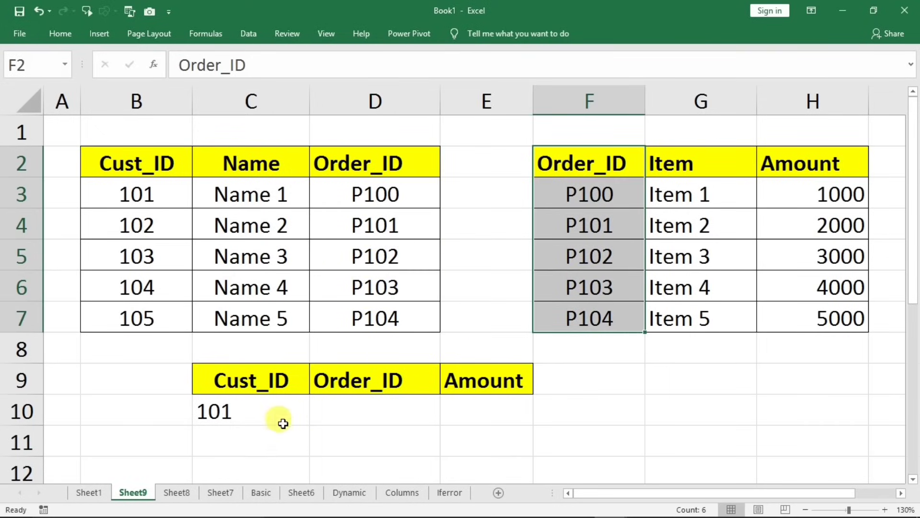
pyautogui.click(247, 413)
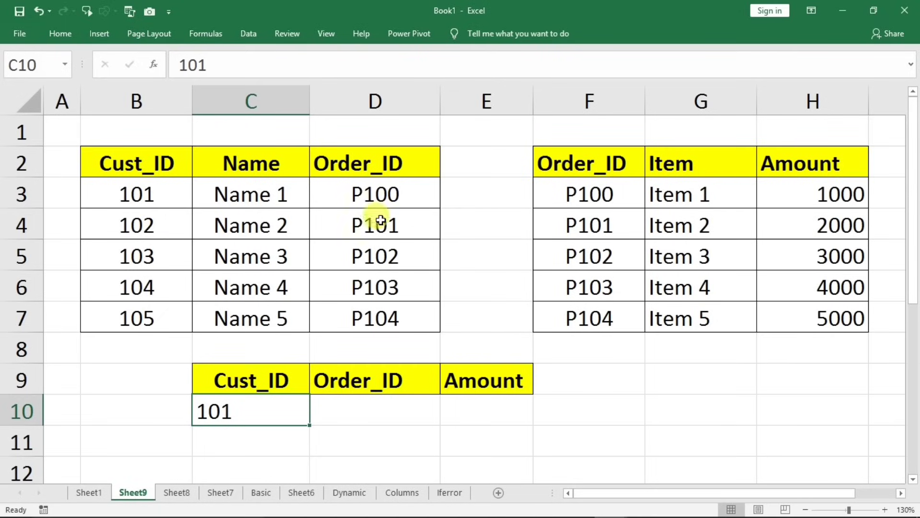
# Enter a VLOOKUP formula in Order_ID cell D10 that finds C10 in B2:D7, returning column 3 with match type 0.
pyautogui.click(342, 409)
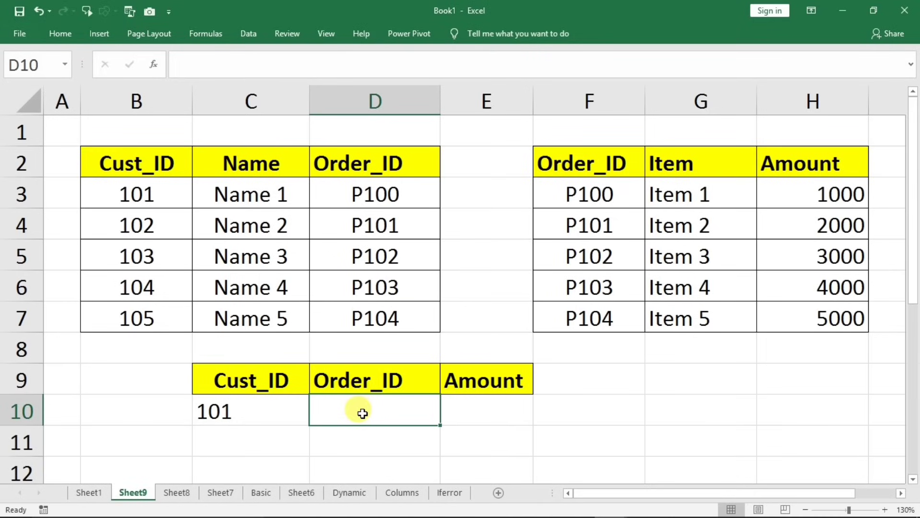
pyautogui.write('=')
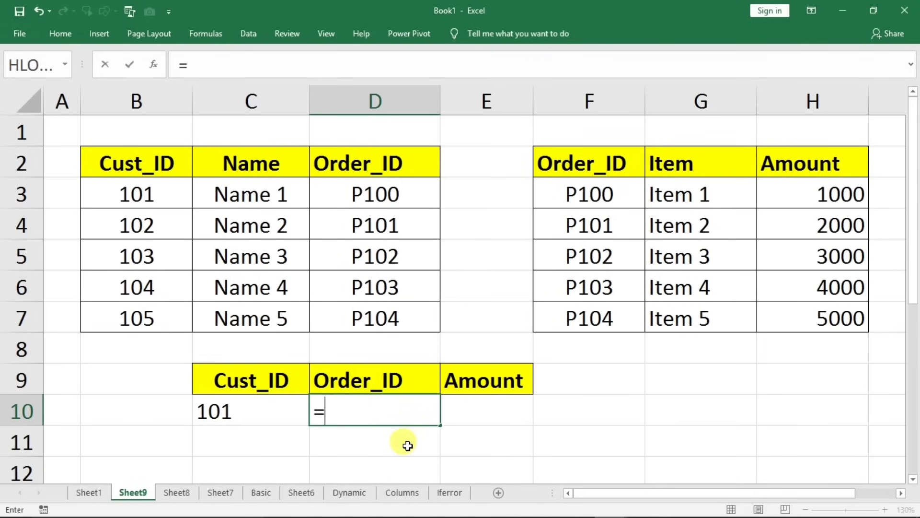
pyautogui.write('vlookup')
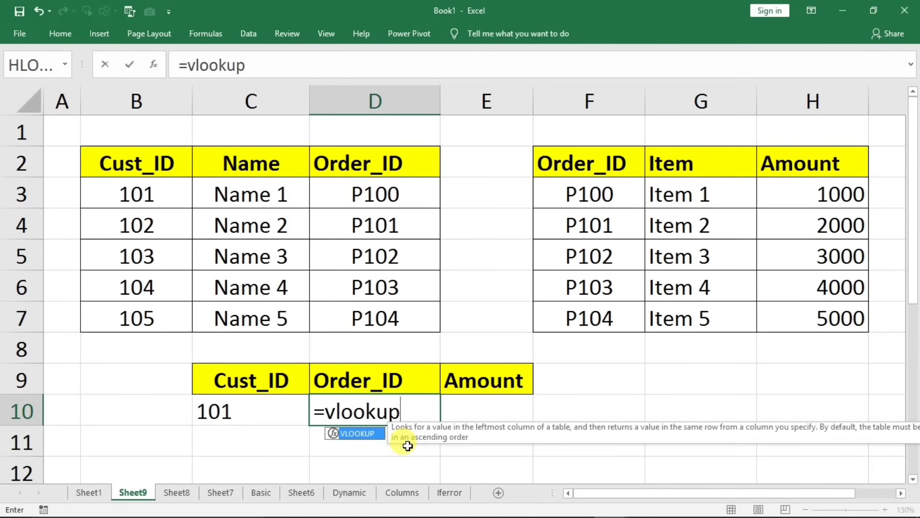
pyautogui.write('(')
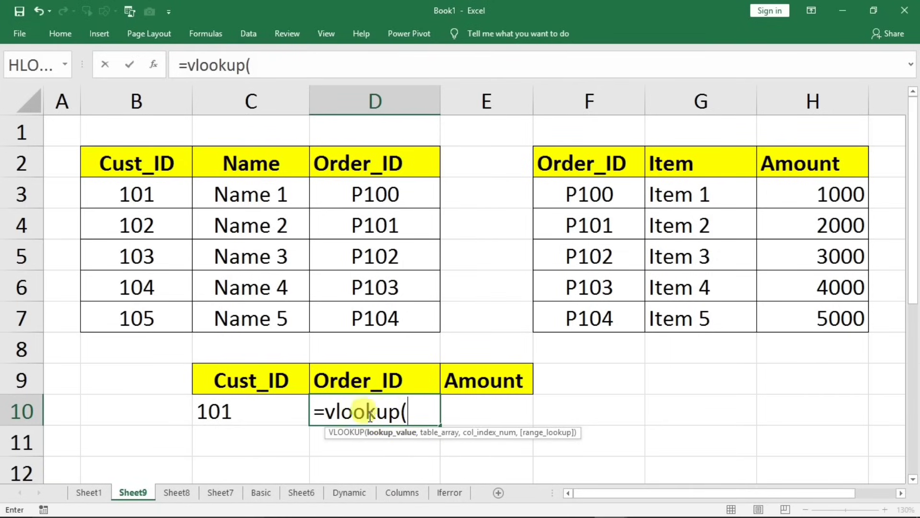
pyautogui.click(229, 413)
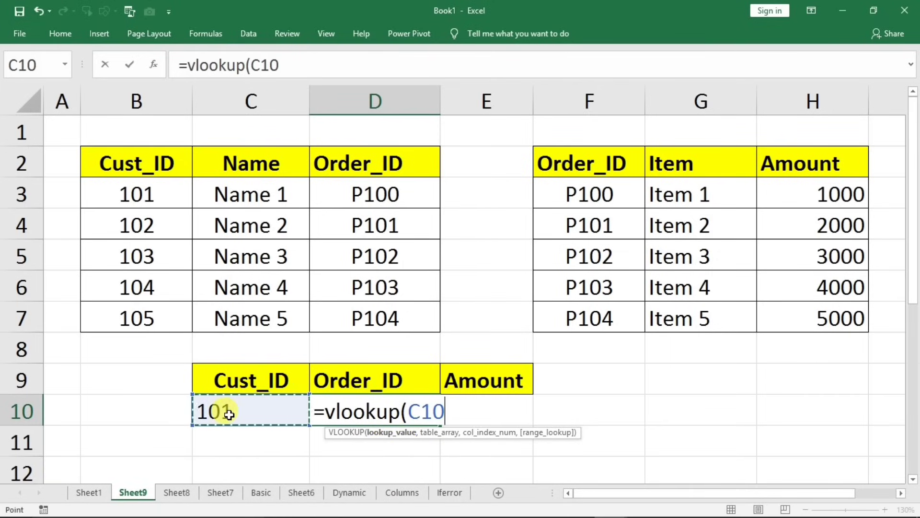
pyautogui.write(',')
pyautogui.moveTo(184, 172); pyautogui.dragTo(377, 310)
pyautogui.write(',')
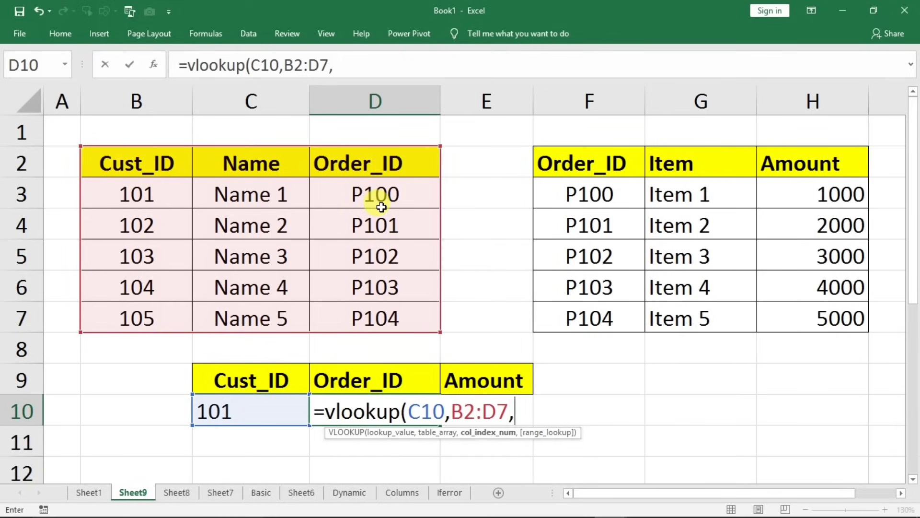
pyautogui.write(',0')
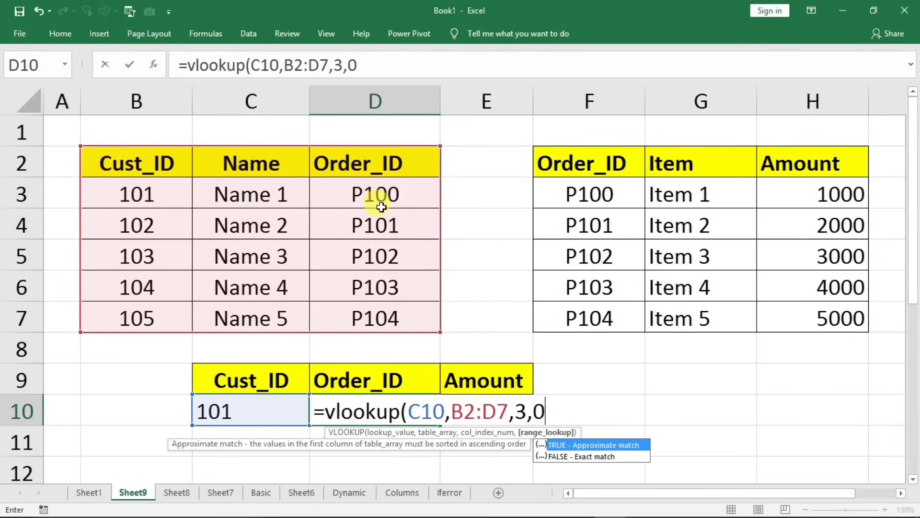
pyautogui.press('Return')
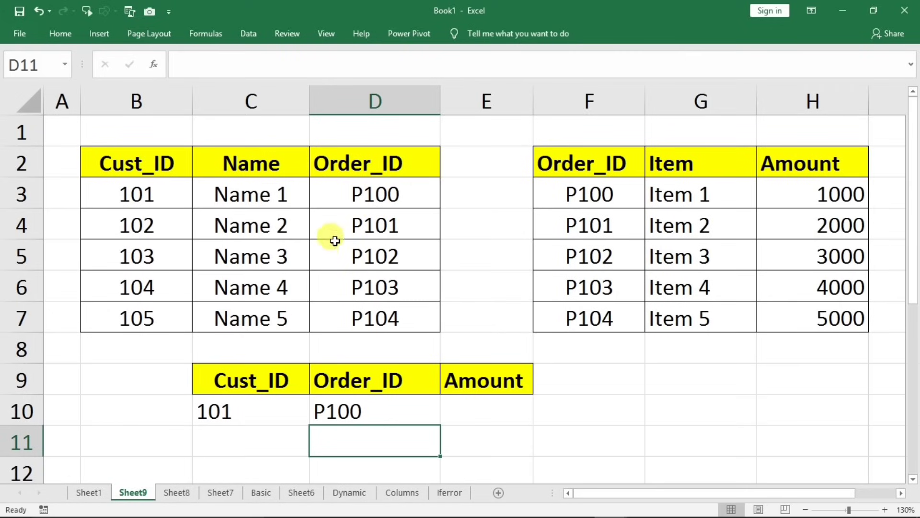
# Enter the fourth customer's Cust_ID in C10 and compare the Order_ID in D10 with the customer table.
pyautogui.click(261, 414)
pyautogui.write('10')
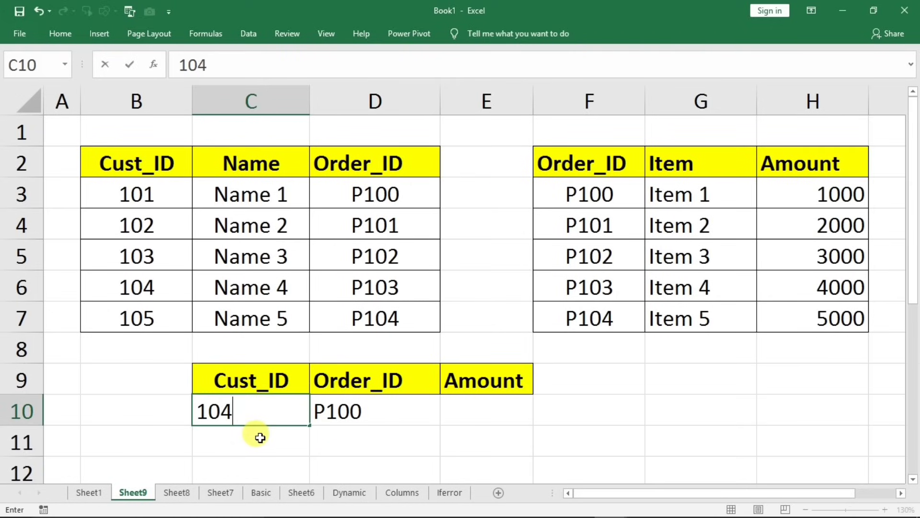
pyautogui.press('Return')
pyautogui.click(352, 416)
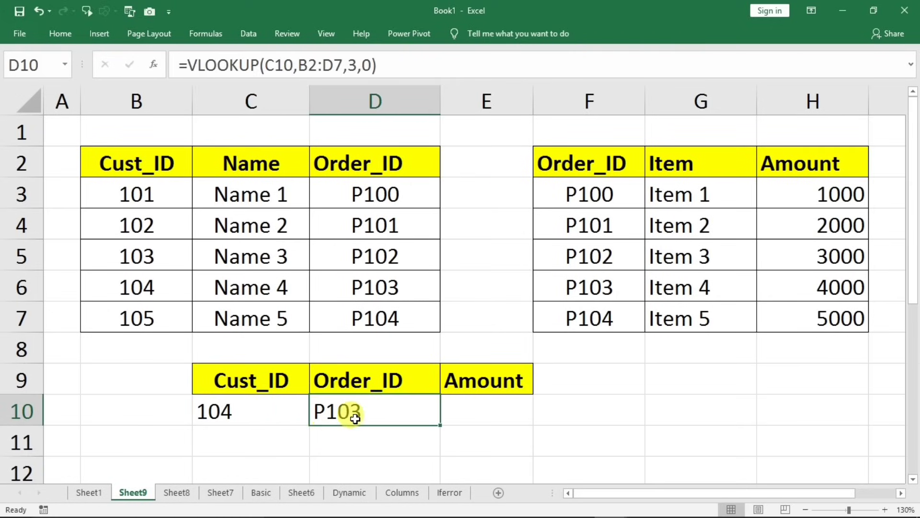
pyautogui.click(234, 417)
pyautogui.click(334, 418)
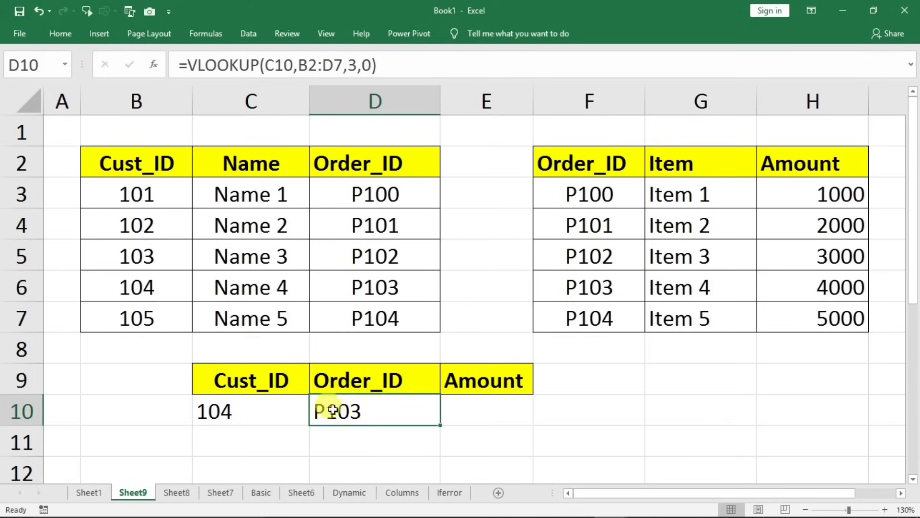
pyautogui.click(361, 288)
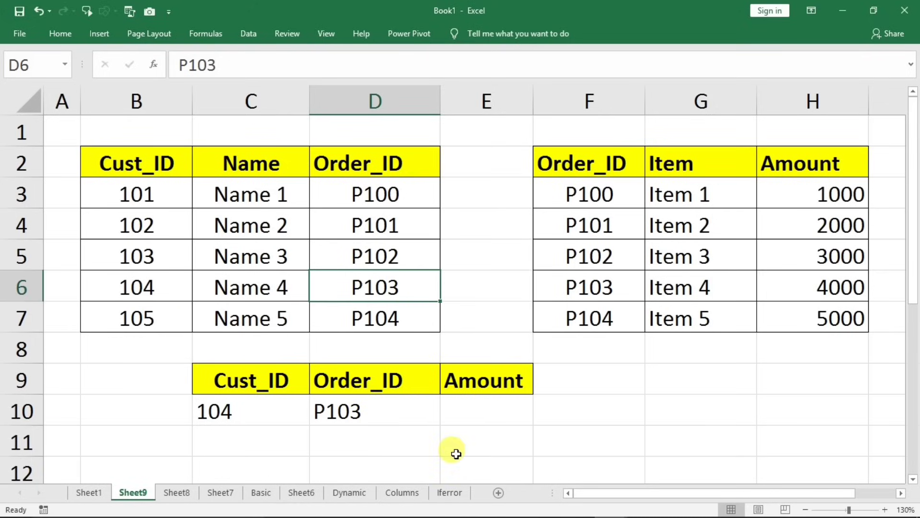
# Enter a VLOOKUP formula in Amount cell E10 that finds D10 in F2:H7, returning column 3 with match type 0, and select C10.
pyautogui.click(482, 407)
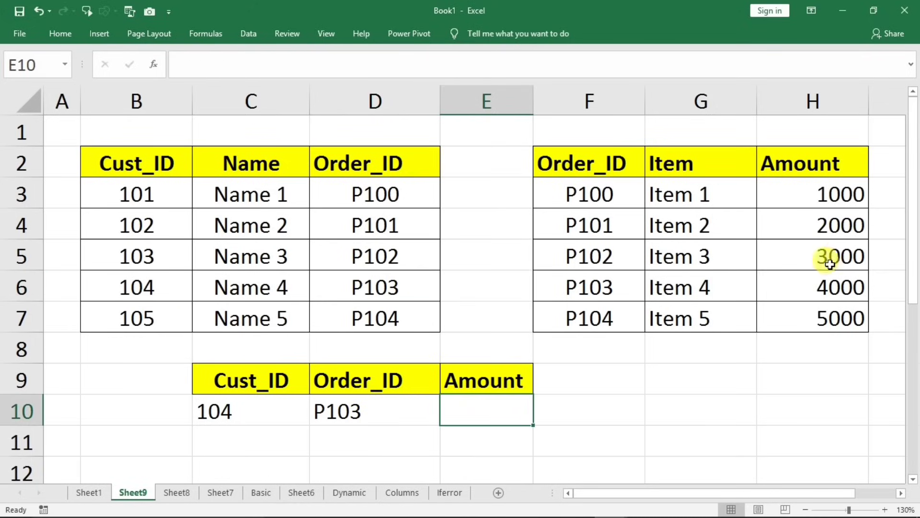
pyautogui.write('=')
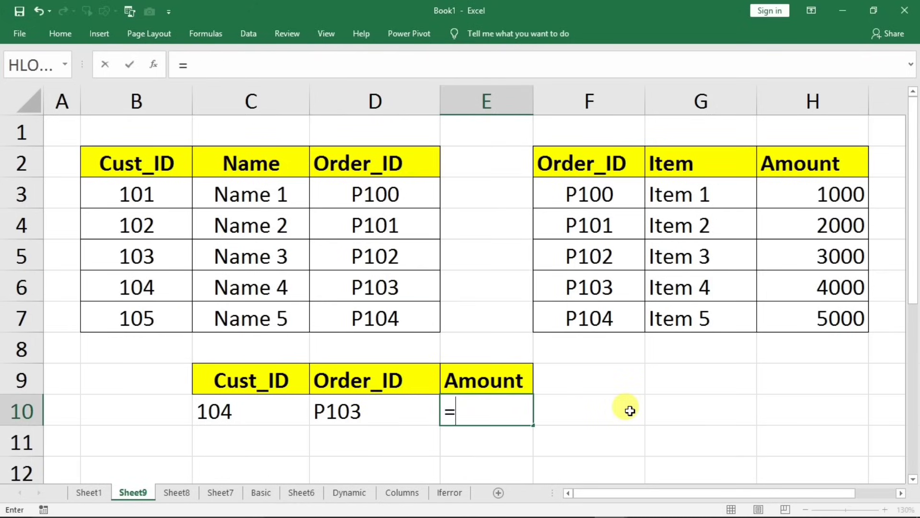
pyautogui.write('vlookup')
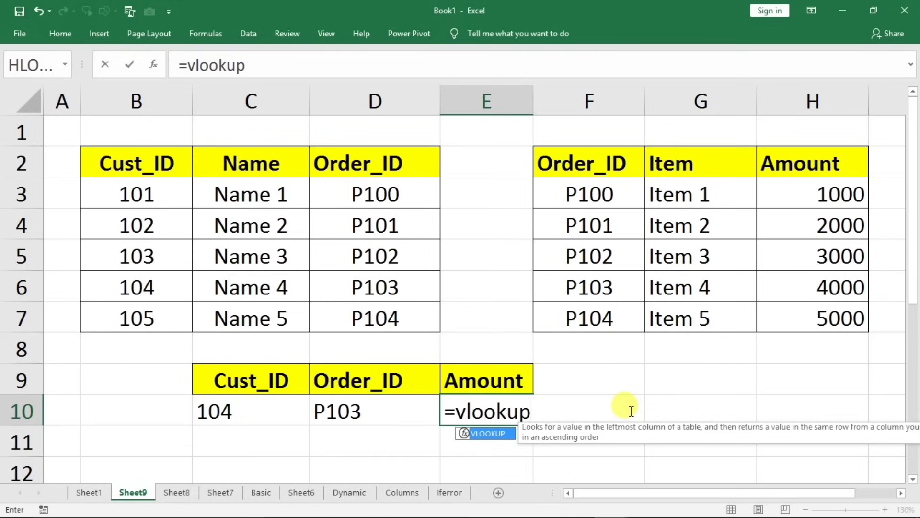
pyautogui.write('(')
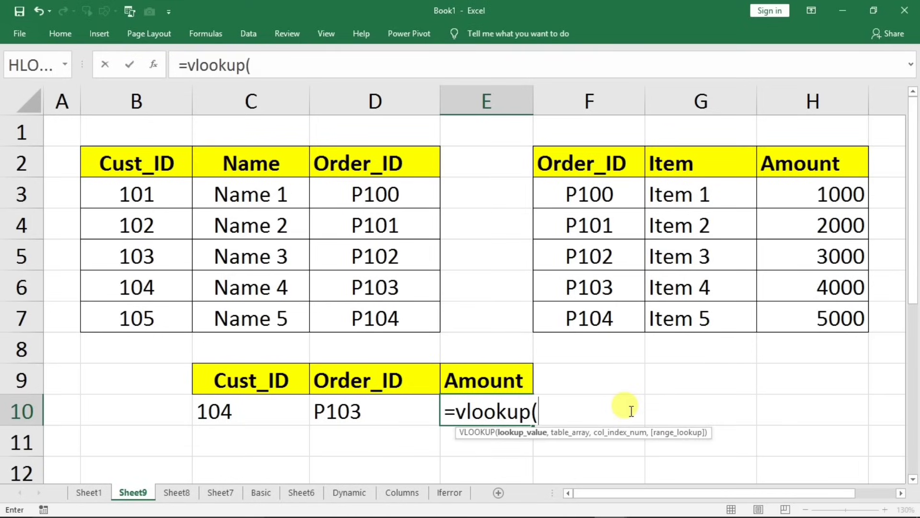
pyautogui.click(375, 409)
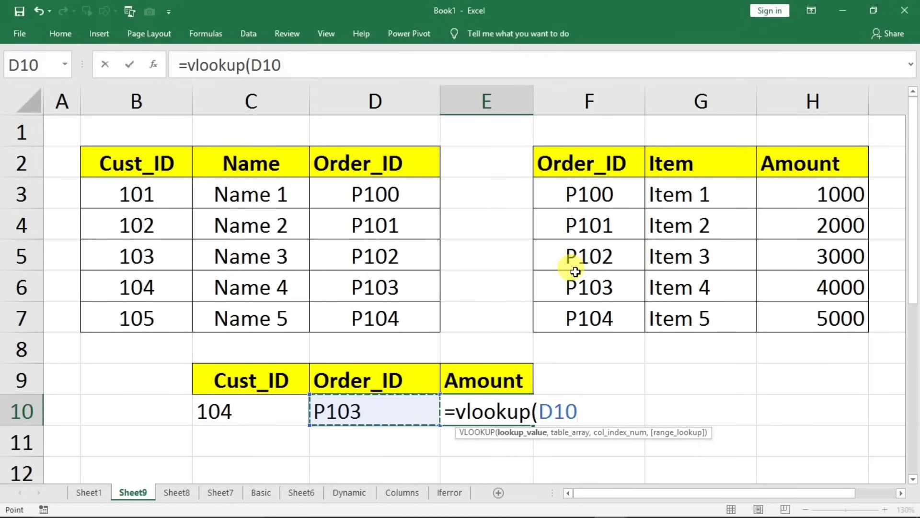
pyautogui.write(',')
pyautogui.moveTo(599, 163); pyautogui.dragTo(784, 322)
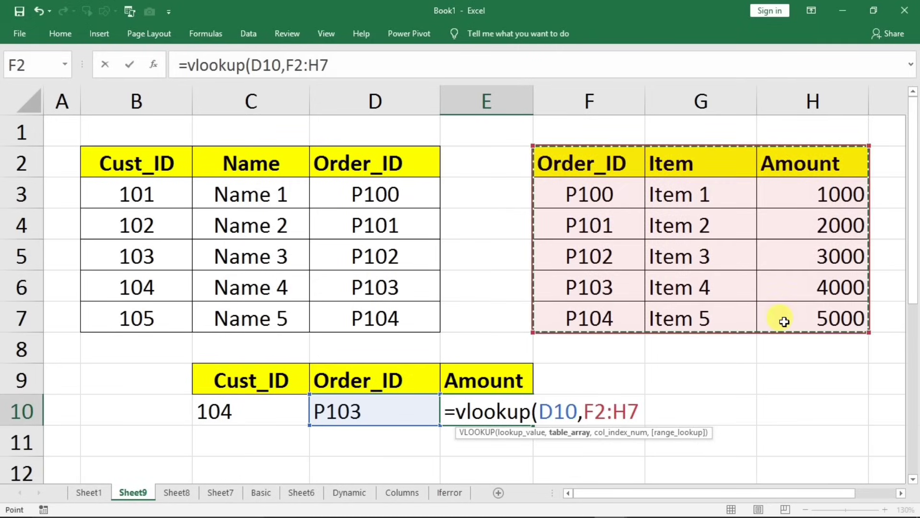
pyautogui.write(',')
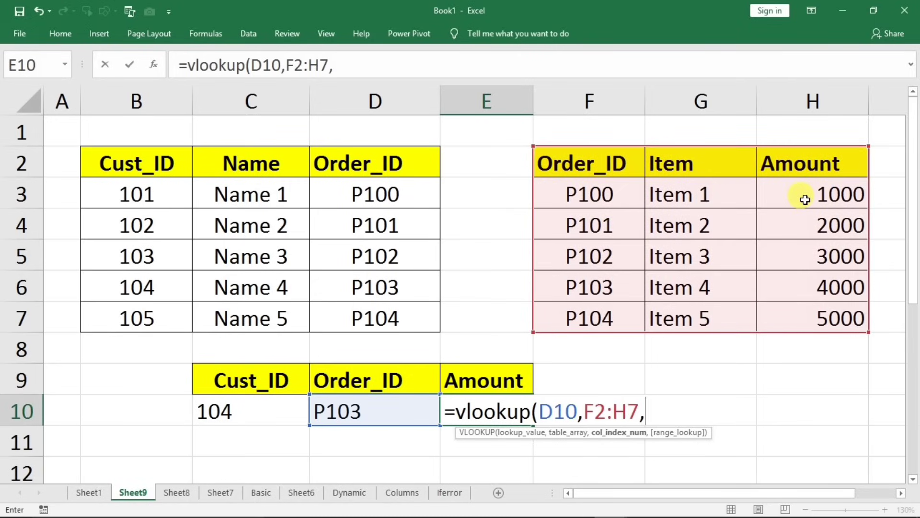
pyautogui.write('3,')
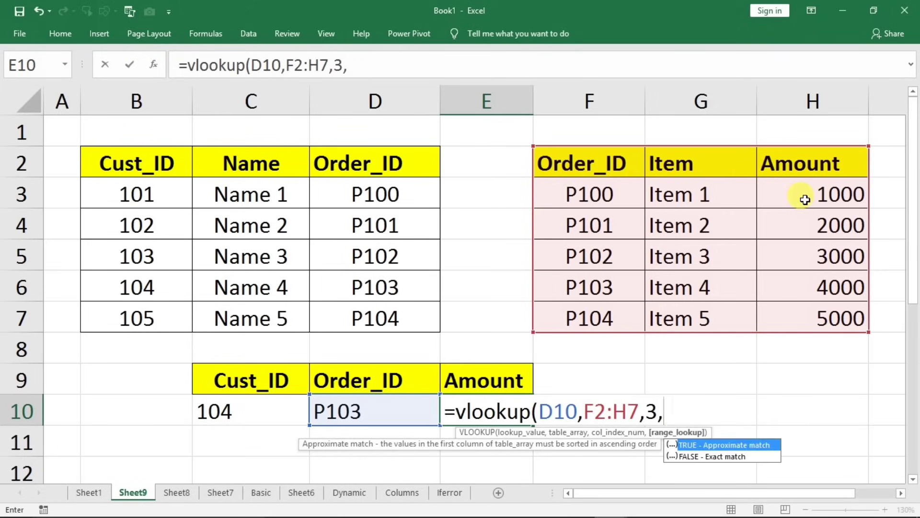
pyautogui.write('0')
pyautogui.press('Return')
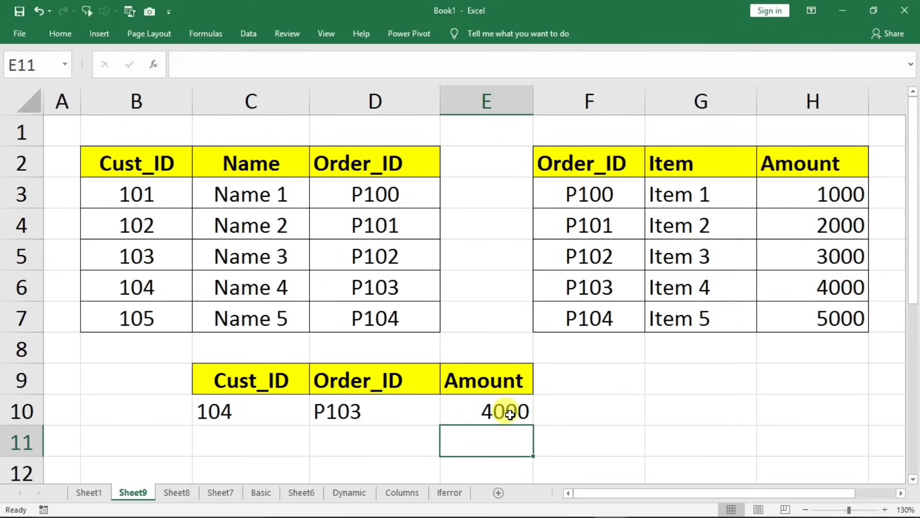
pyautogui.click(237, 412)
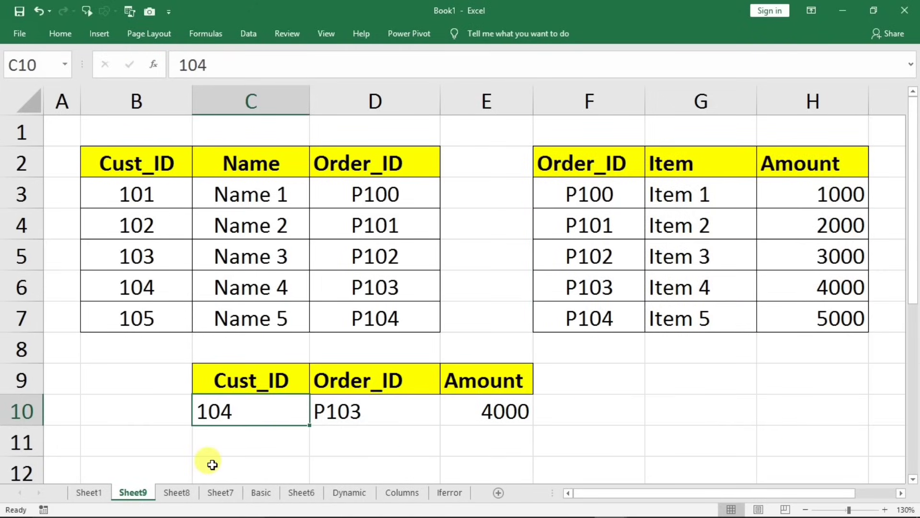
# Enter the first customer's Cust_ID in C10 to test the Order_ID and Amount lookups, and reselect C10.
pyautogui.write('101')
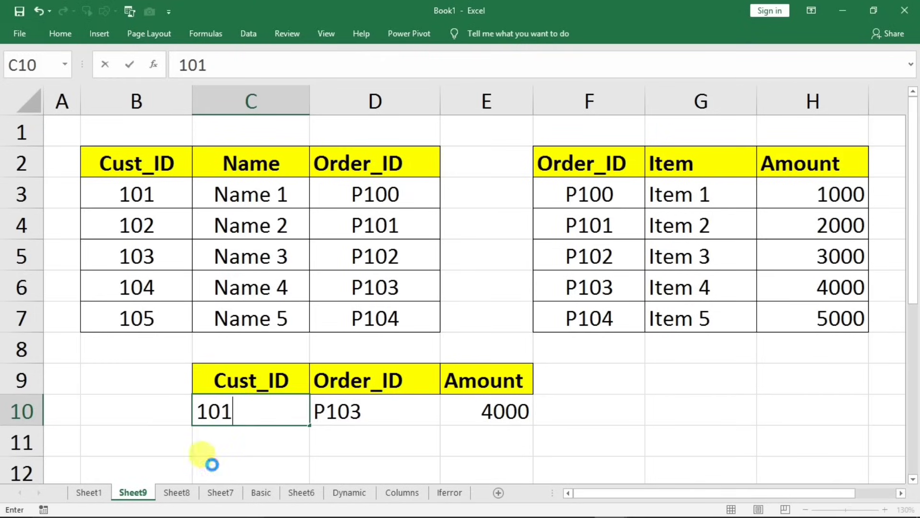
pyautogui.press('Return')
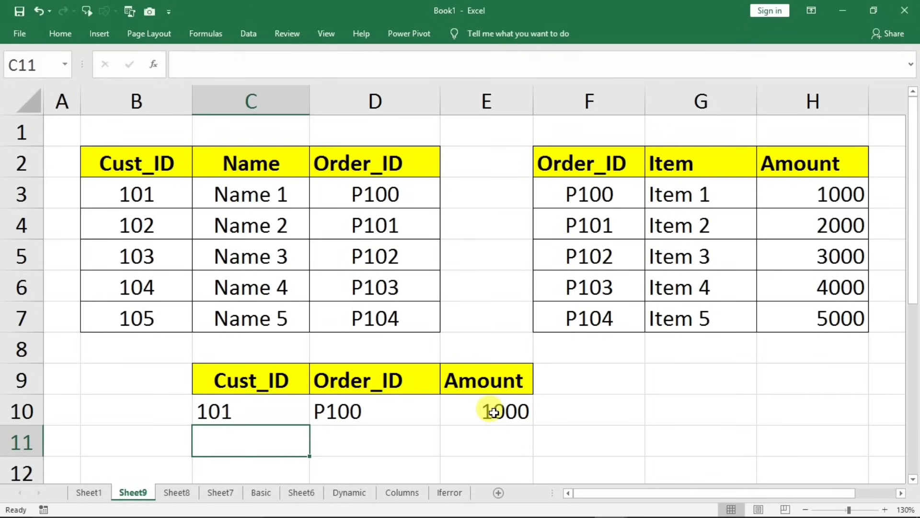
pyautogui.click(244, 411)
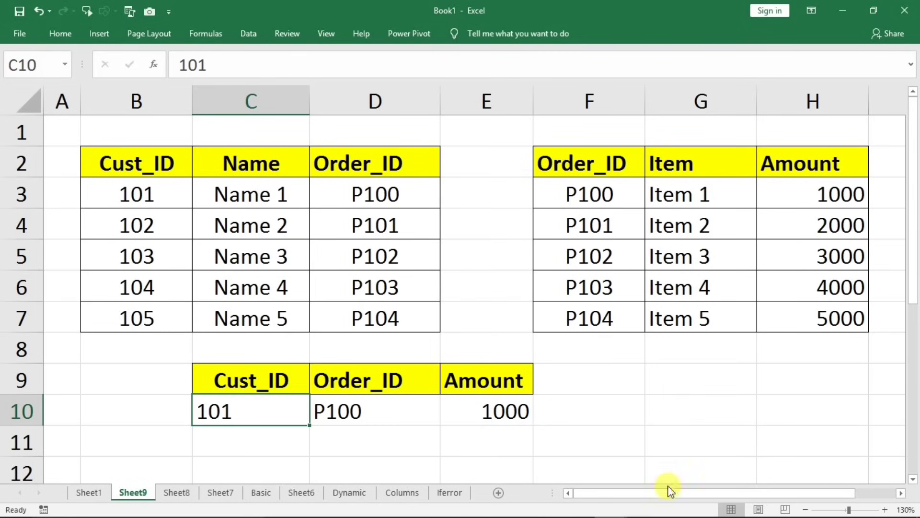
# Switch to the Book3 workbook and examine the Cust_ID ranges of Table 1 on Sheet1 and Table 2 on Sheet2.
pyautogui.moveTo(615, 507)
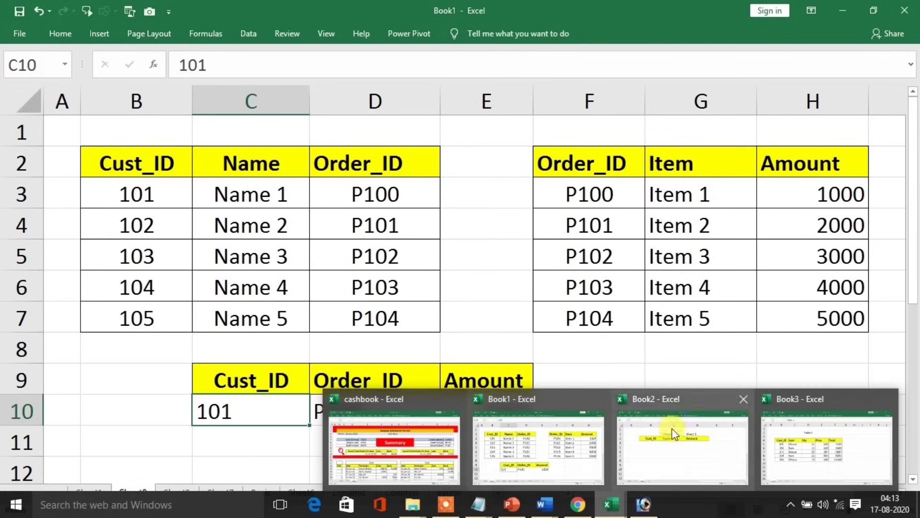
pyautogui.click(779, 437)
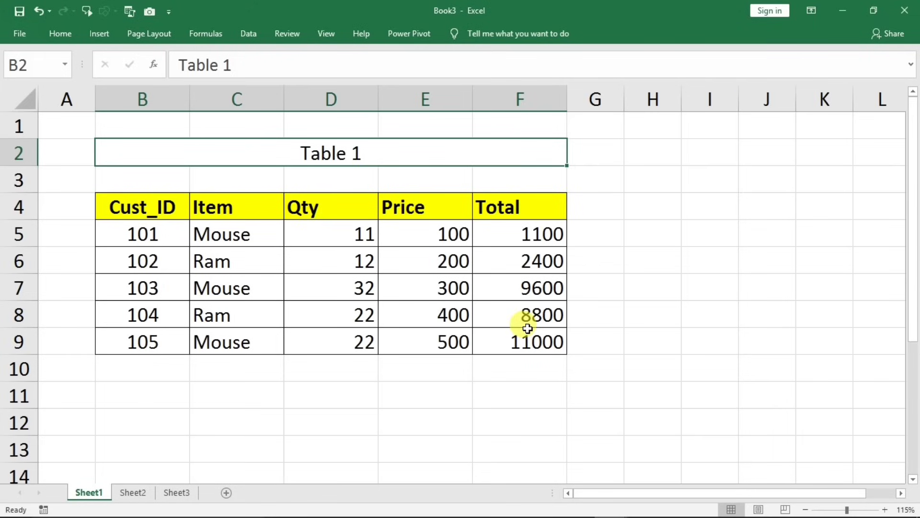
pyautogui.click(162, 239)
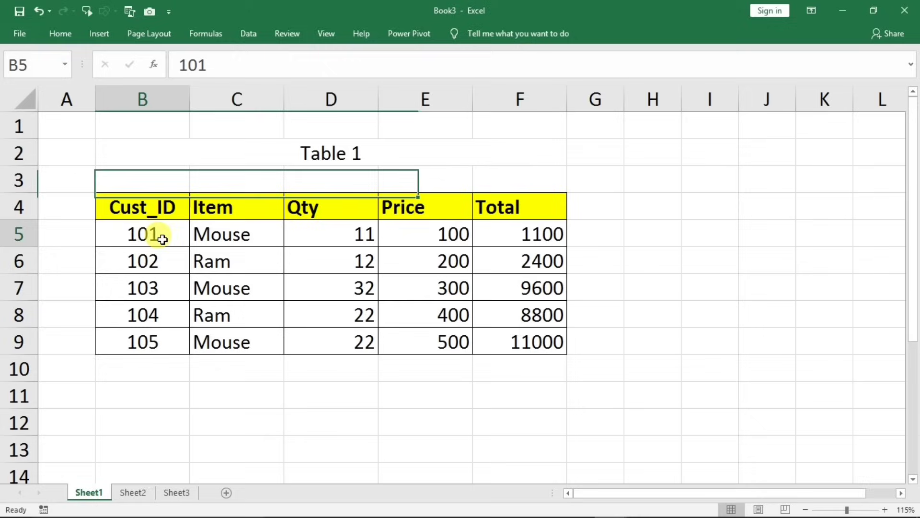
pyautogui.click(143, 341)
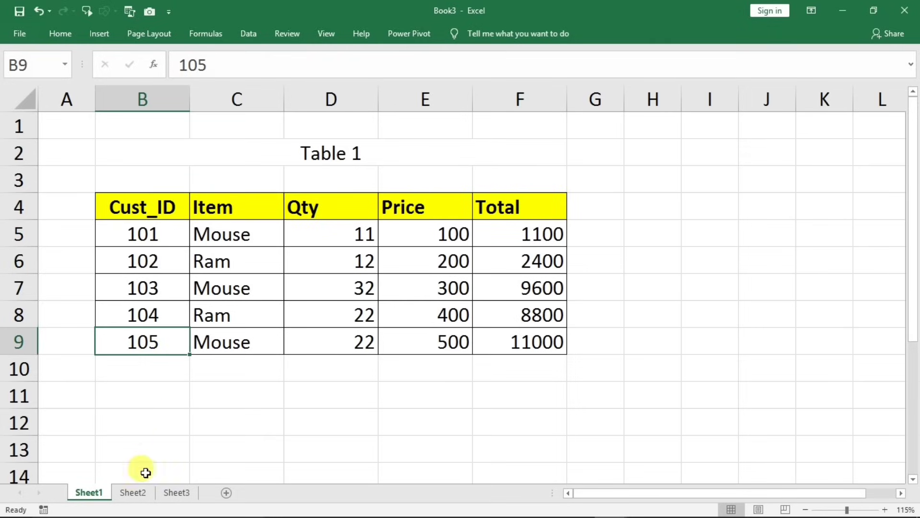
pyautogui.click(137, 493)
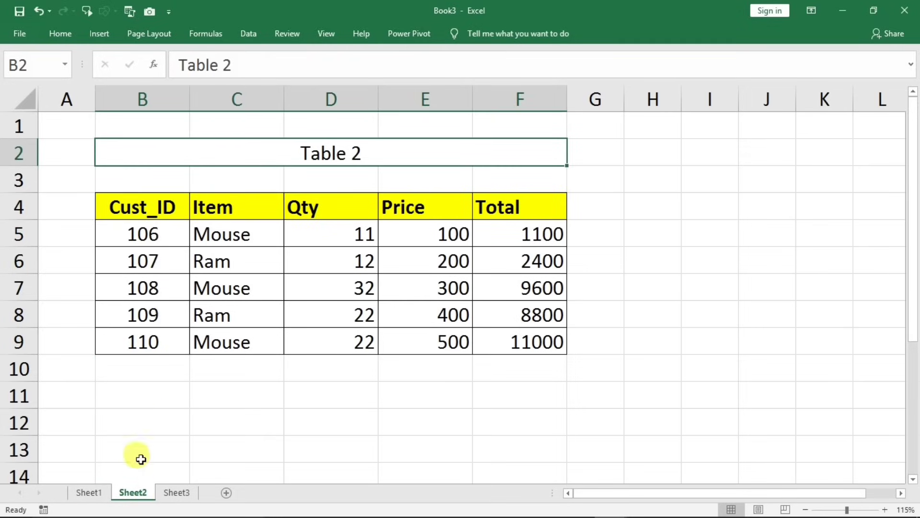
pyautogui.click(165, 239)
pyautogui.click(161, 344)
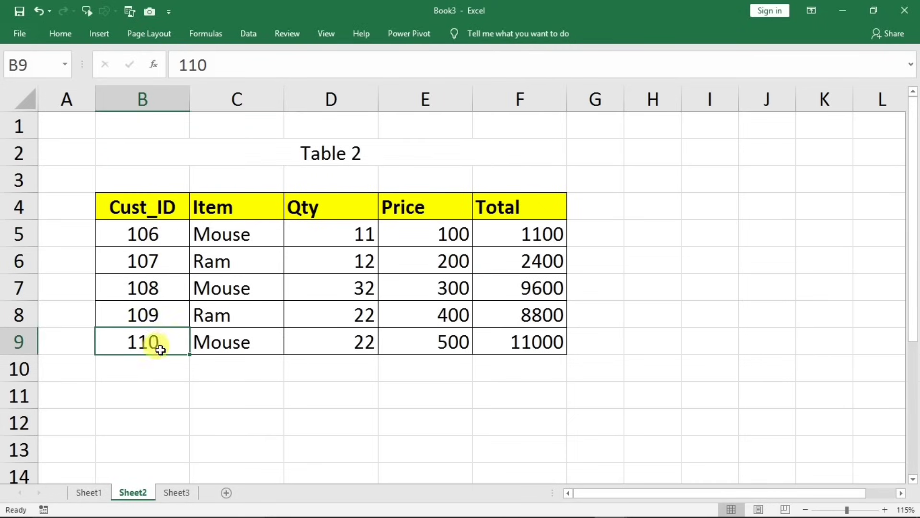
# Examine the lookup row B4:F4 on Sheet3 and compare its headers with the source tables on Sheet1 and Sheet2.
pyautogui.click(179, 493)
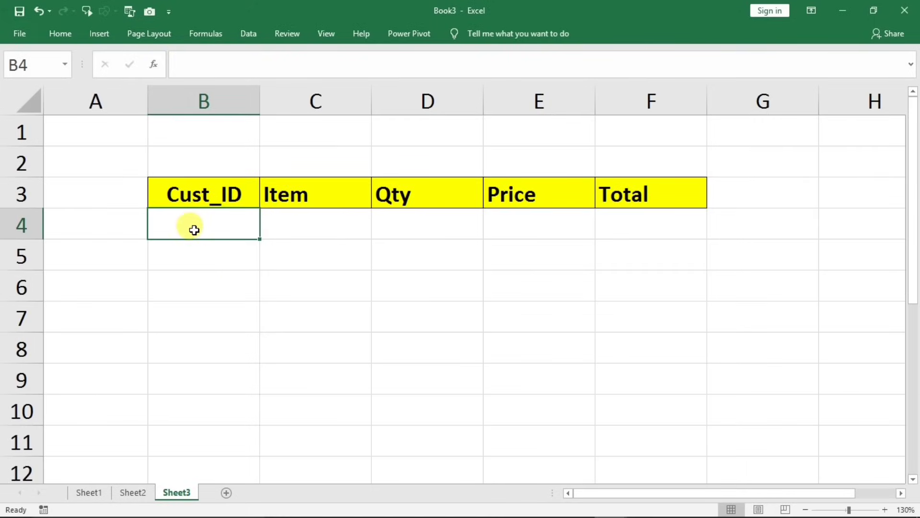
pyautogui.moveTo(319, 220); pyautogui.dragTo(641, 229)
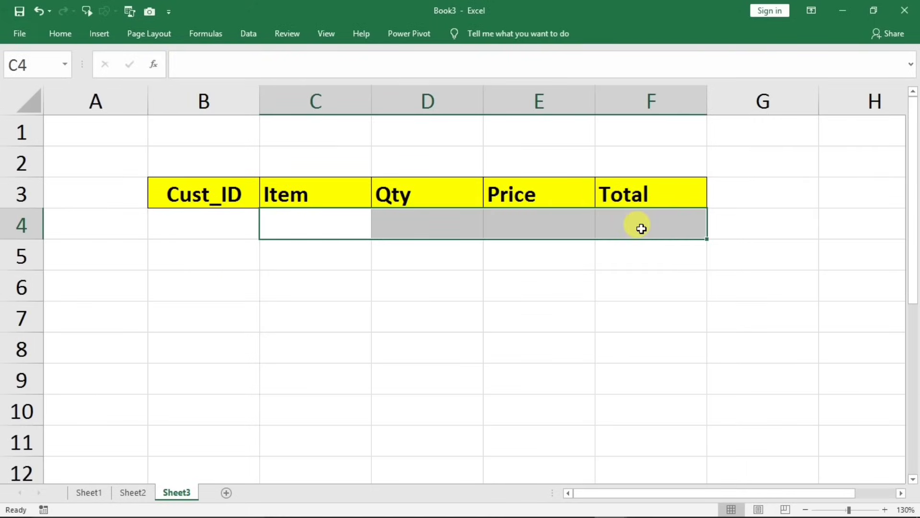
pyautogui.click(208, 227)
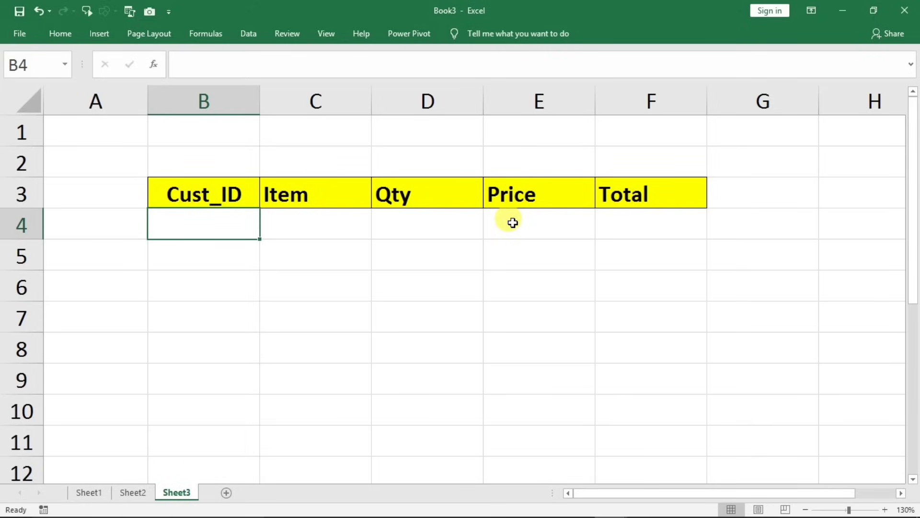
pyautogui.click(93, 491)
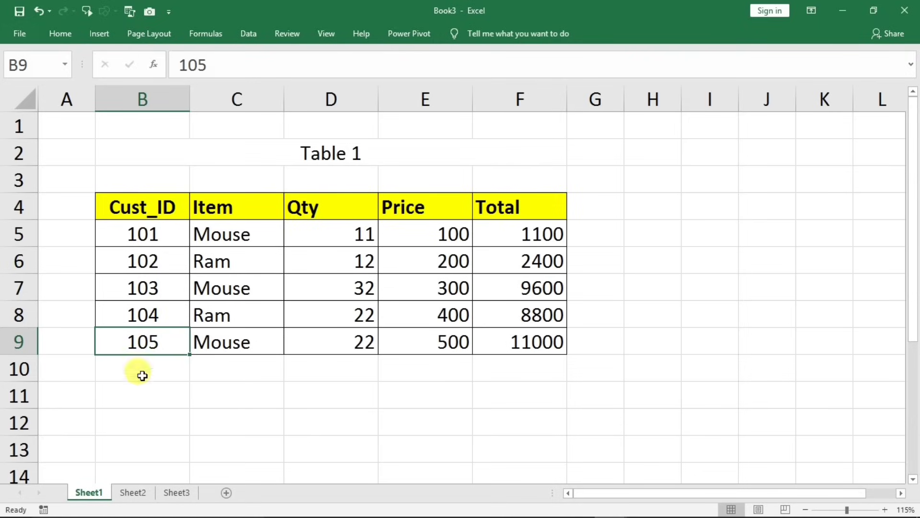
pyautogui.click(134, 494)
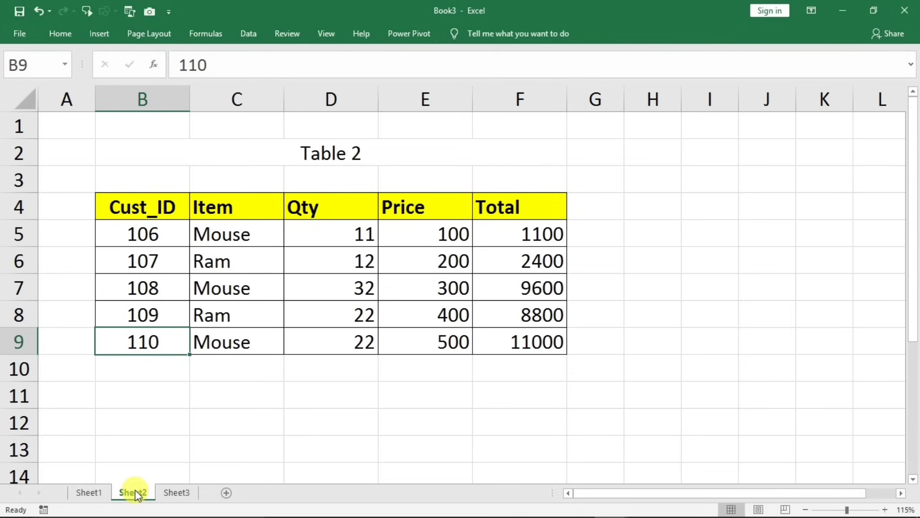
pyautogui.click(175, 492)
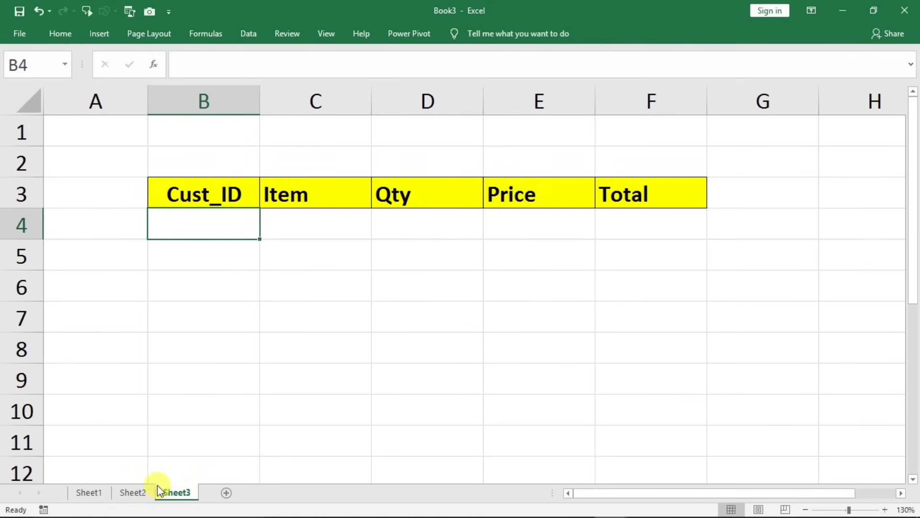
pyautogui.click(123, 491)
# Define the workbook-scope name table1 for the Table 1 range B4:F9 on Sheet1.
pyautogui.click(90, 492)
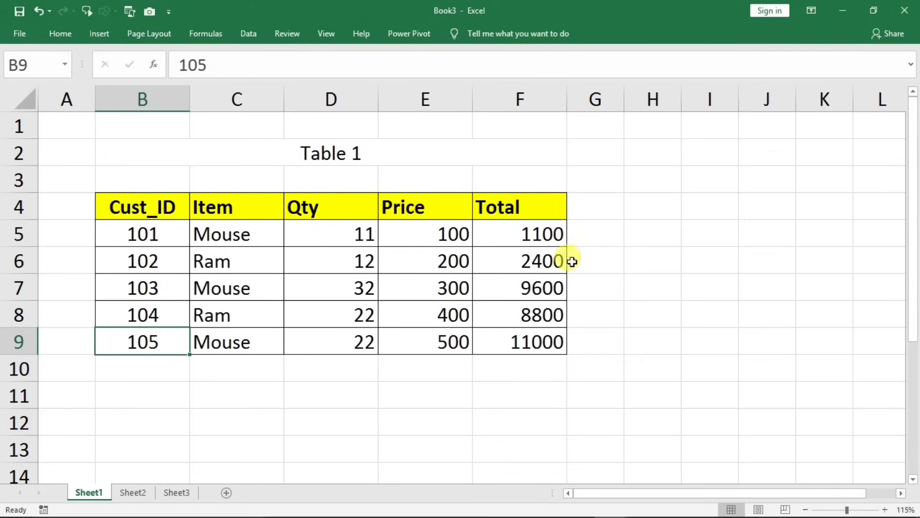
pyautogui.click(390, 260)
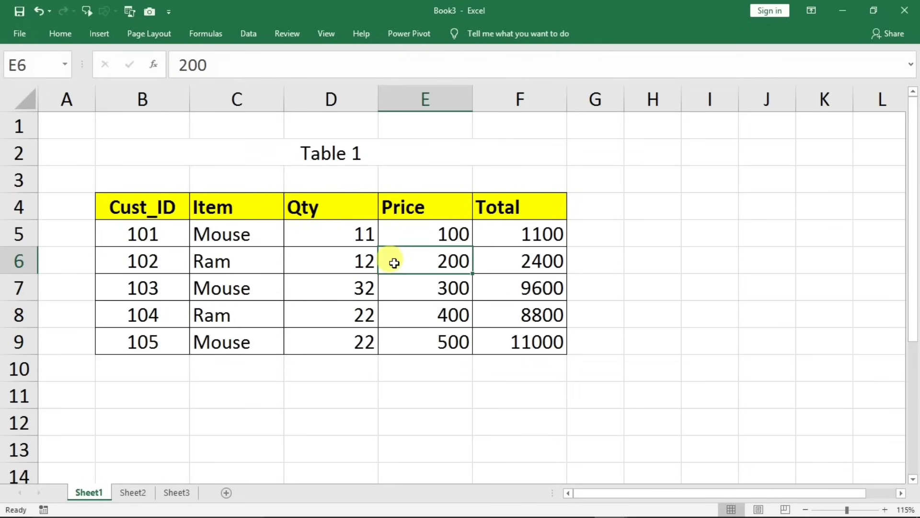
pyautogui.click(267, 285)
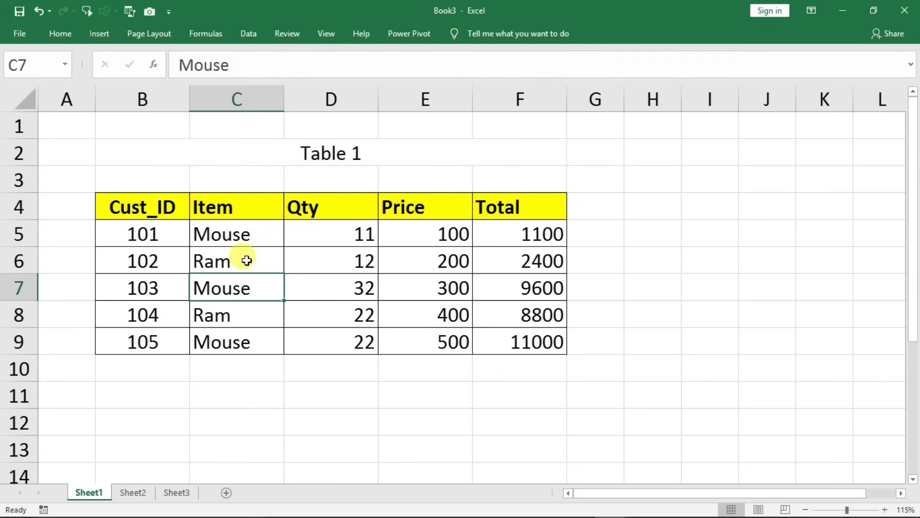
pyautogui.hotkey('ctrl', 'a')
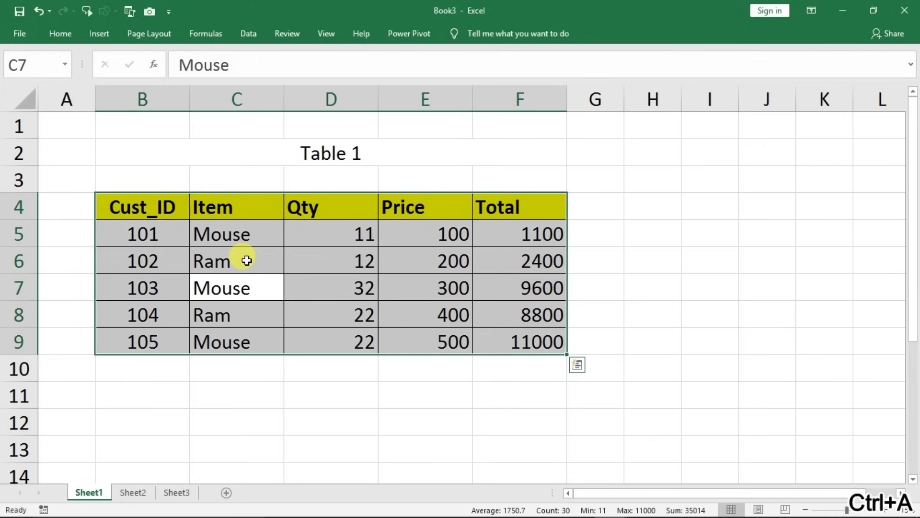
pyautogui.click(212, 36)
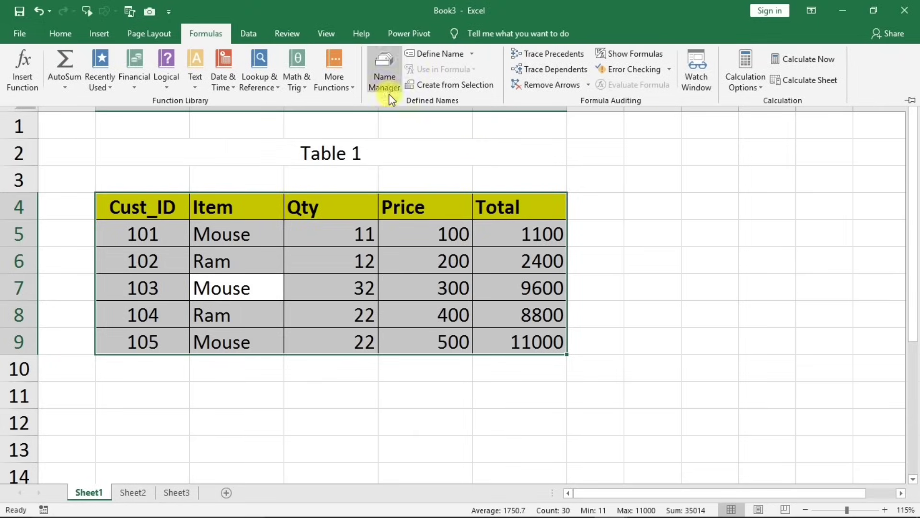
pyautogui.click(433, 55)
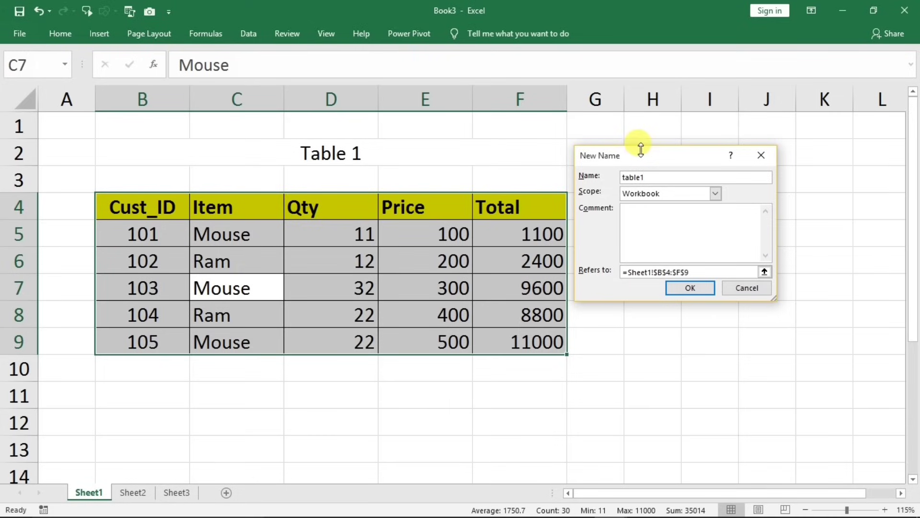
pyautogui.moveTo(676, 158); pyautogui.dragTo(473, 183)
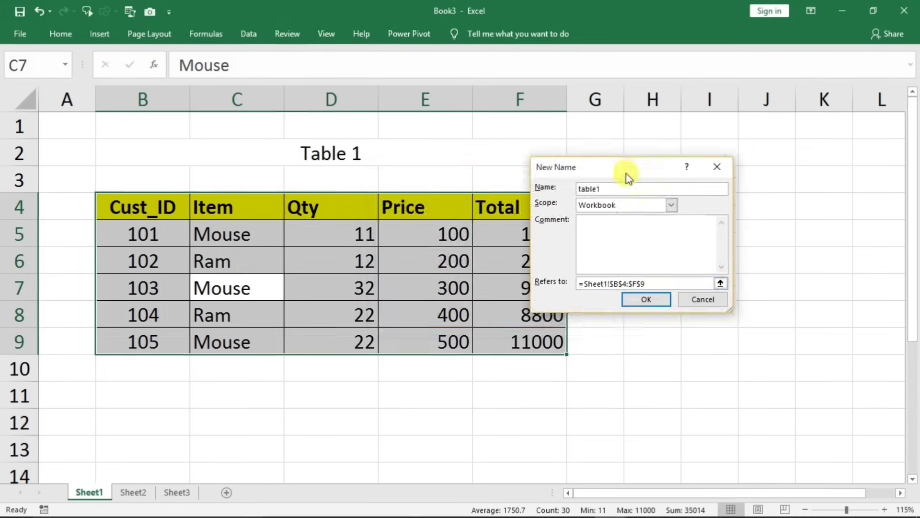
pyautogui.moveTo(624, 177); pyautogui.dragTo(477, 186)
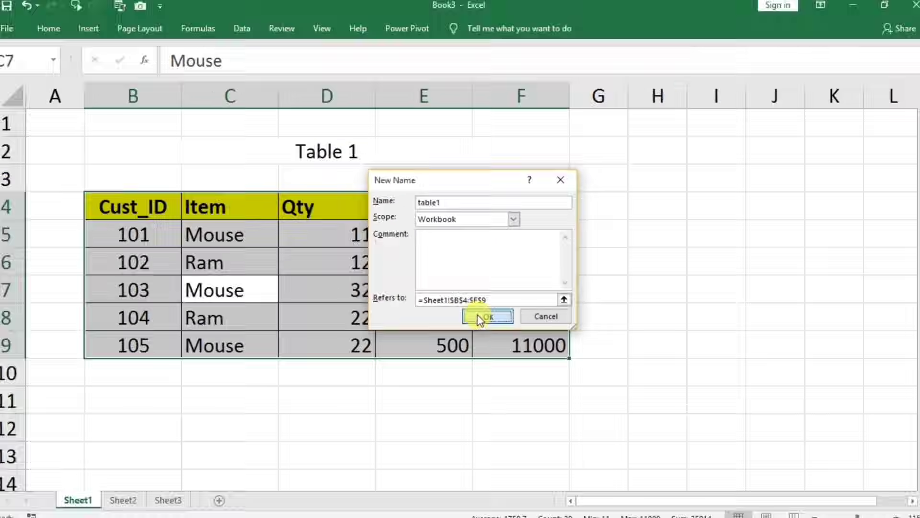
pyautogui.click(503, 430)
# Define the workbook-scope name table2 for the Table 2 range B4:F9 on Sheet2, and deselect the range.
pyautogui.click(128, 491)
pyautogui.moveTo(121, 211); pyautogui.dragTo(488, 340)
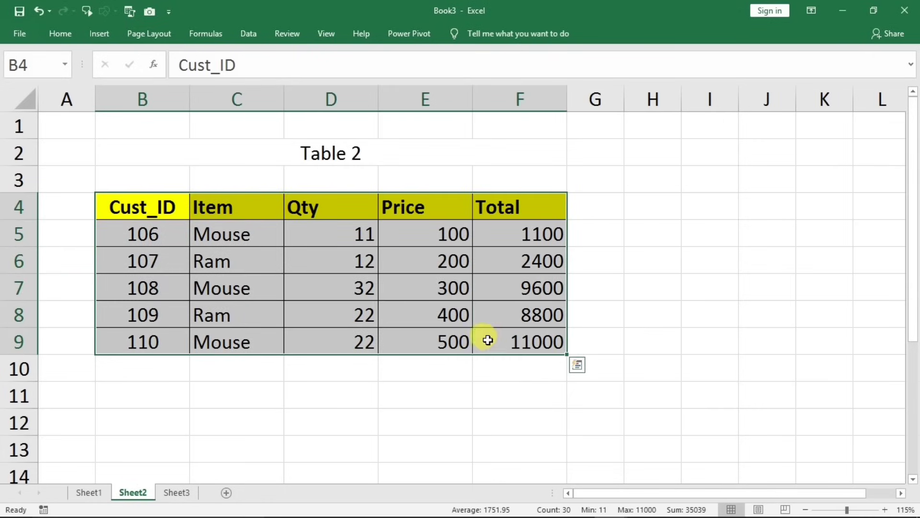
pyautogui.click(201, 34)
pyautogui.click(433, 50)
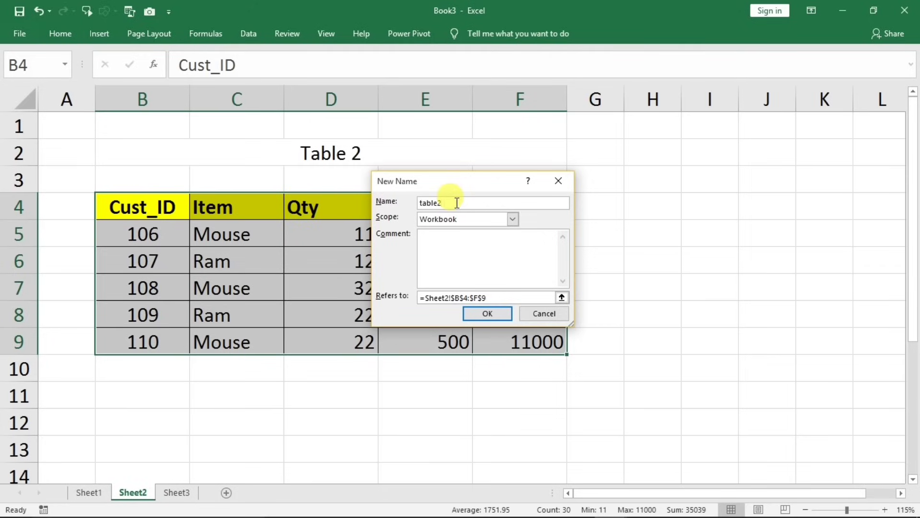
pyautogui.click(485, 313)
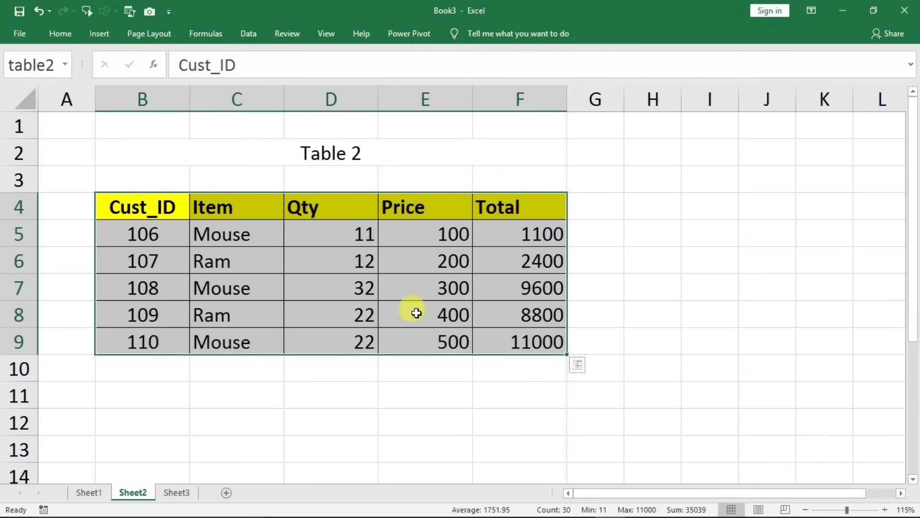
pyautogui.click(344, 302)
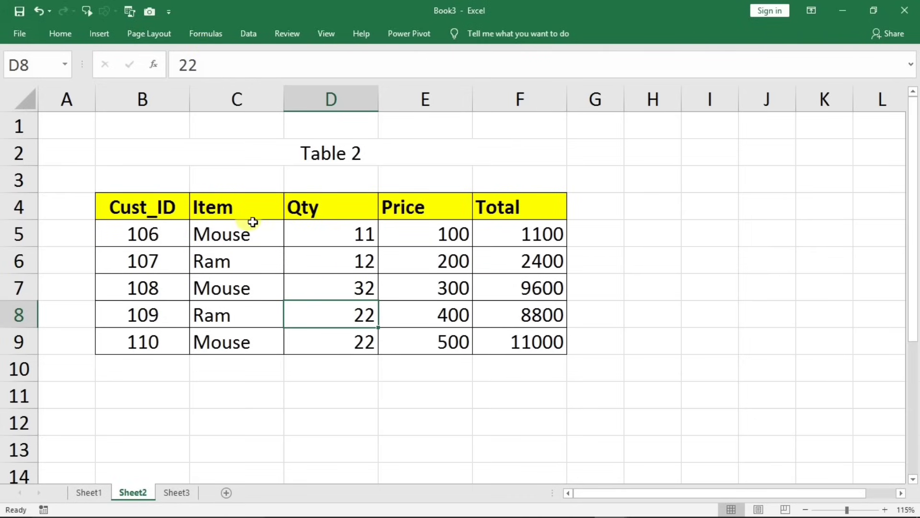
# Review the defined names table1 and table2 in the Name Manager, inspect table1's definition, and close without changes.
pyautogui.click(206, 34)
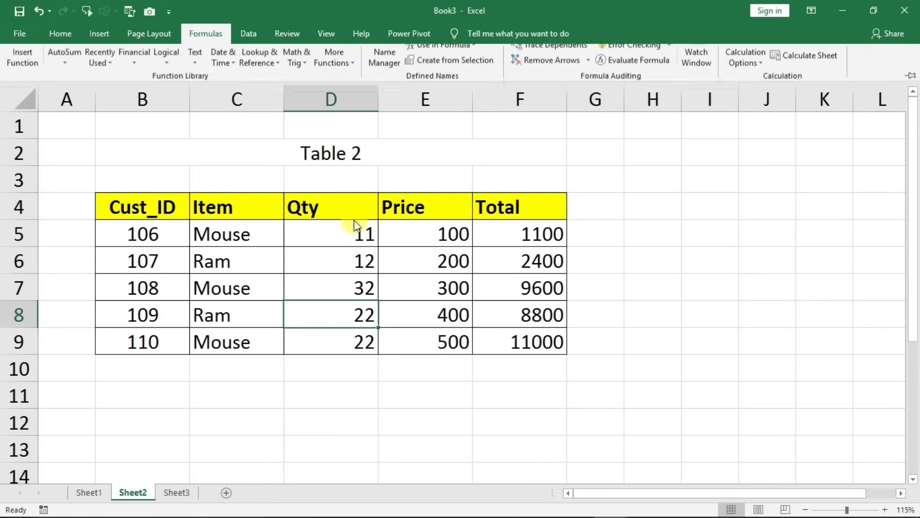
pyautogui.click(384, 74)
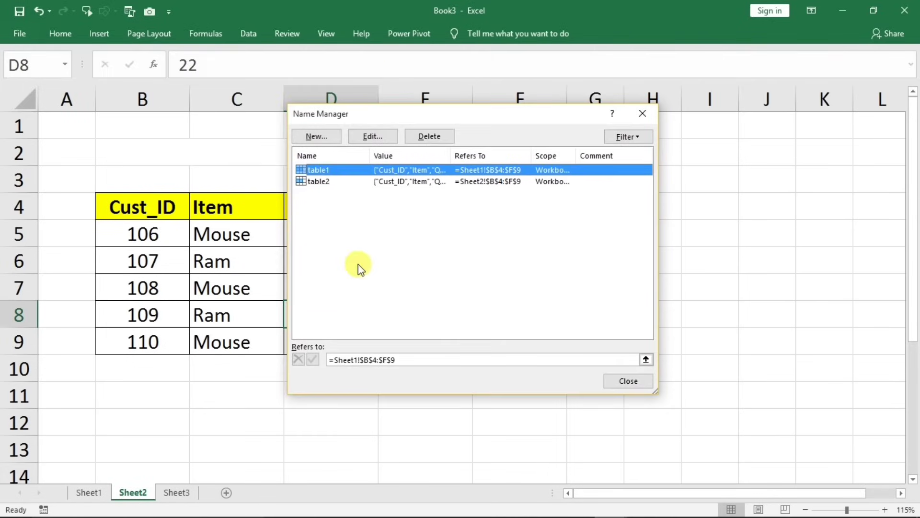
pyautogui.click(323, 187)
pyautogui.click(335, 169)
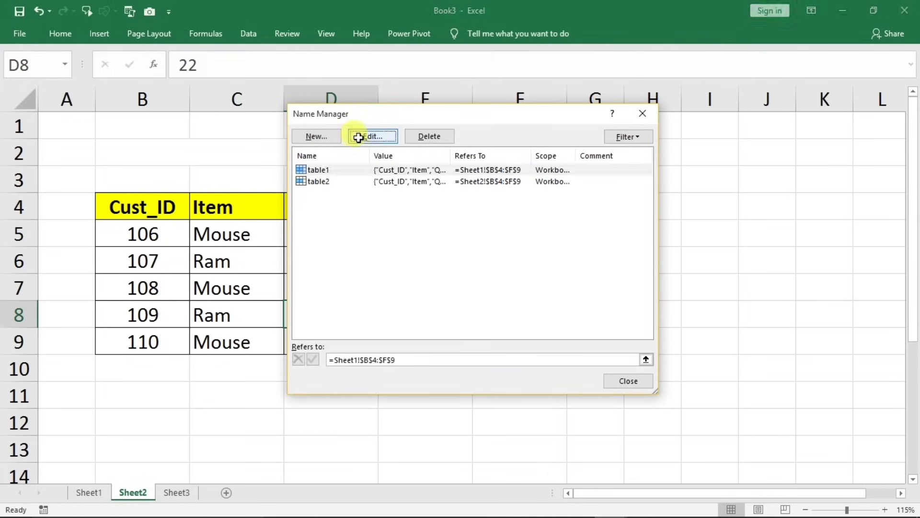
pyautogui.click(360, 138)
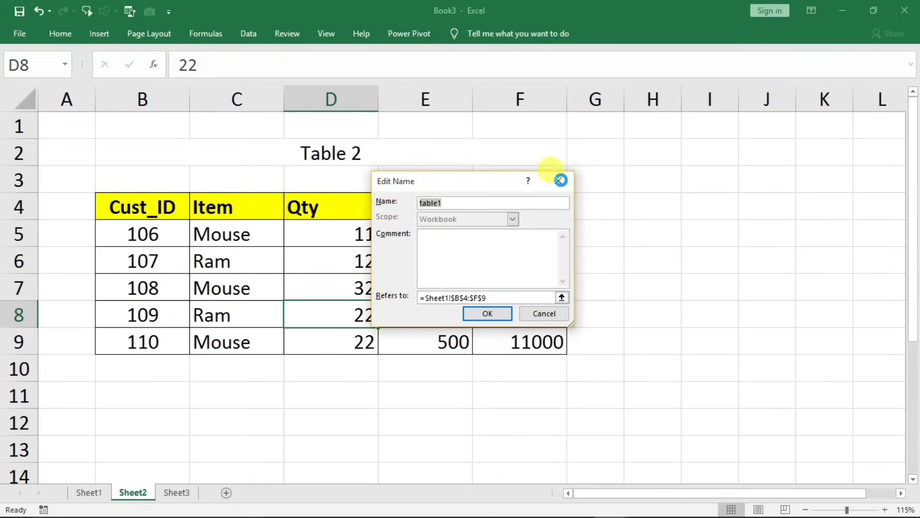
pyautogui.click(558, 181)
pyautogui.click(643, 113)
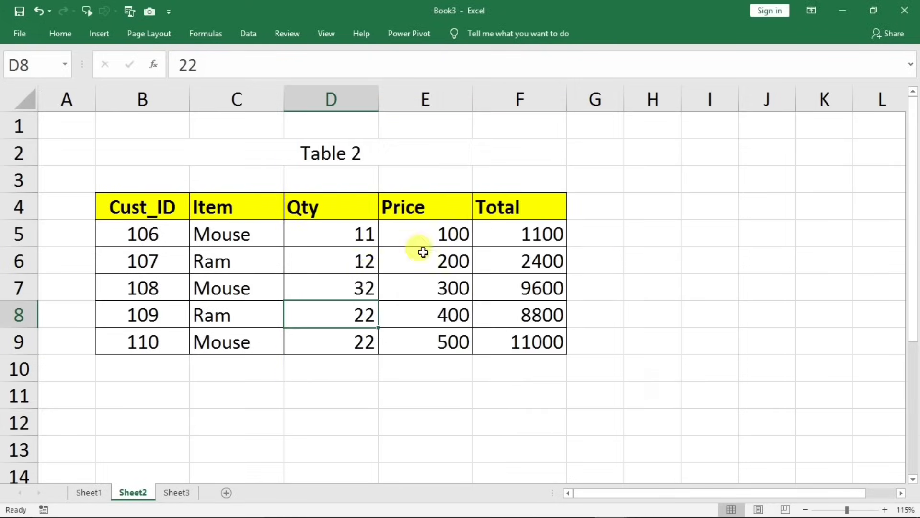
# Delete the Item, Qty and Price columns (C to E) from the lookup table on Sheet3.
pyautogui.click(176, 491)
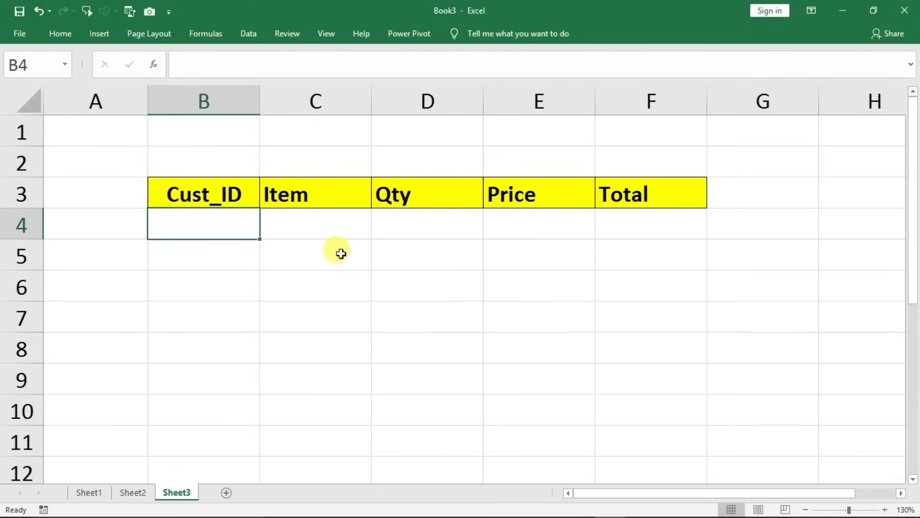
pyautogui.click(335, 226)
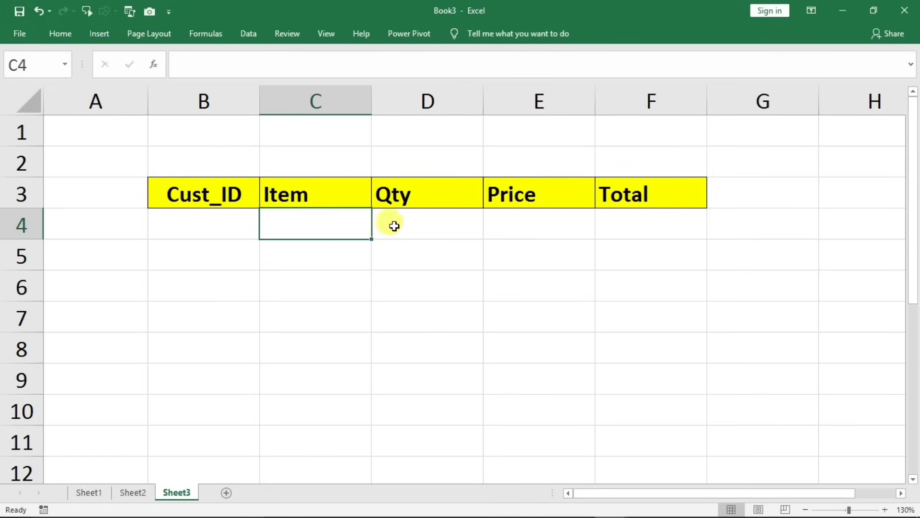
pyautogui.click(443, 221)
pyautogui.moveTo(351, 100); pyautogui.dragTo(488, 117)
pyautogui.rightClick(489, 116)
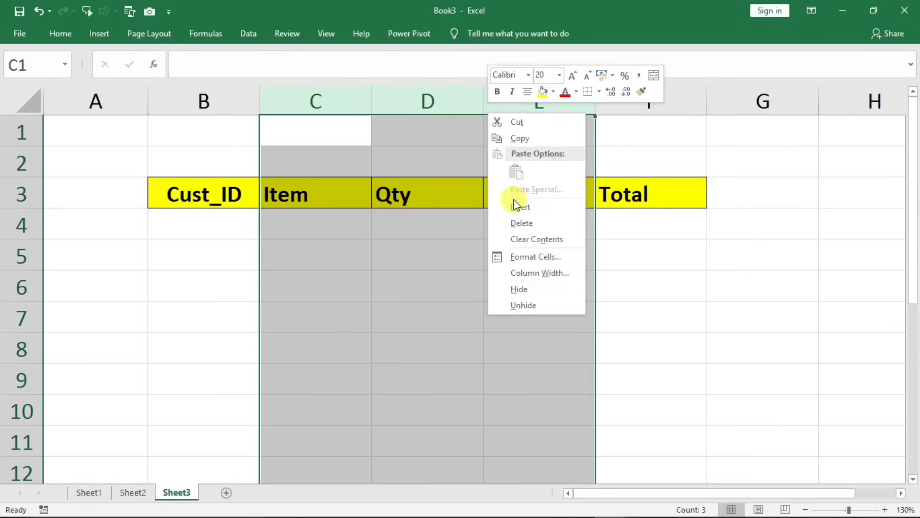
pyautogui.click(536, 222)
# Widen the Total column C on Sheet3 to about two and a half times its width and center its header.
pyautogui.click(344, 230)
pyautogui.moveTo(372, 110); pyautogui.dragTo(538, 132)
pyautogui.click(335, 196)
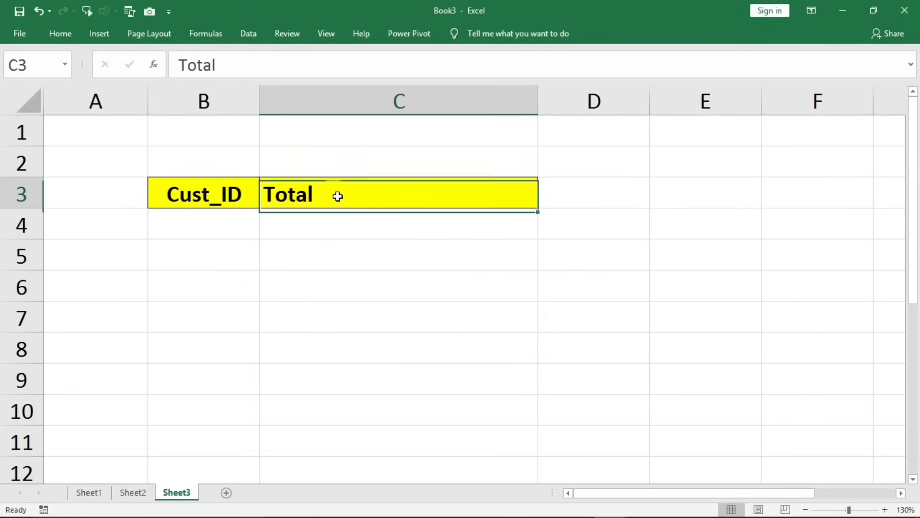
pyautogui.click(59, 33)
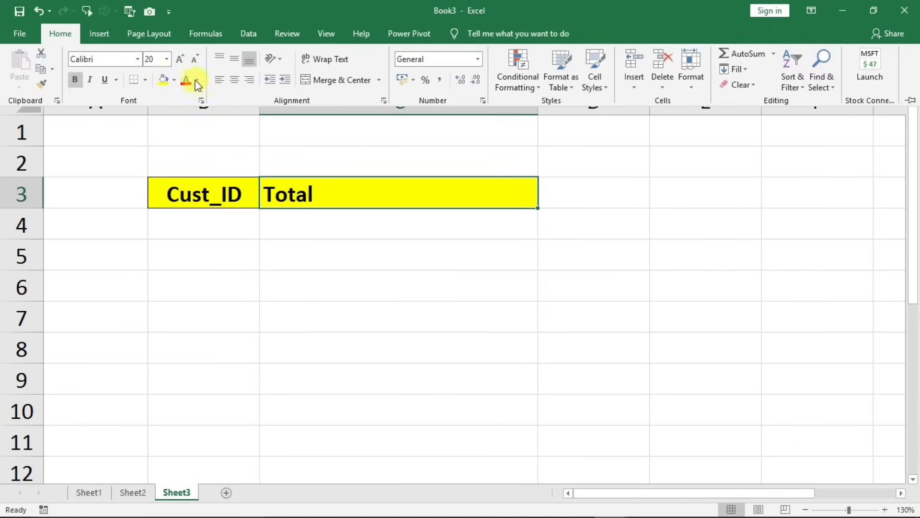
pyautogui.click(235, 80)
pyautogui.click(335, 239)
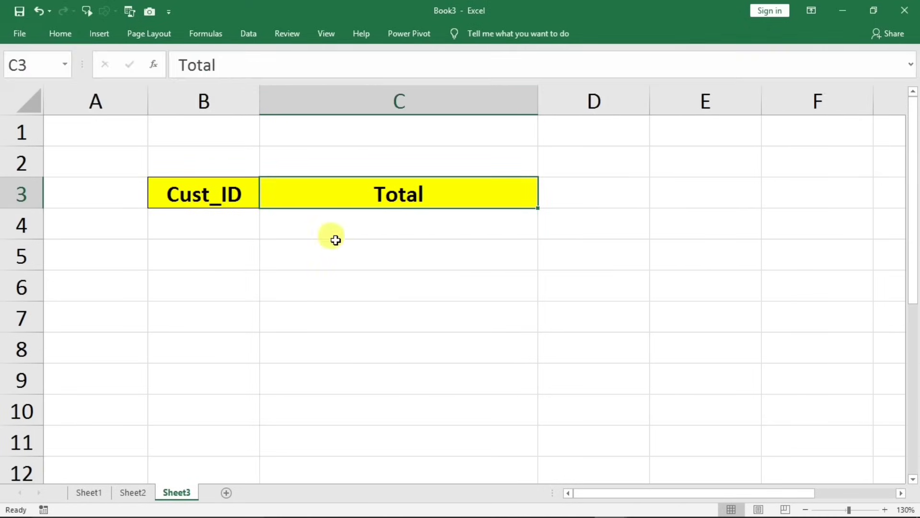
# Enter a customer ID from Table 1 in cell B4, under the Cust_ID header on Sheet3.
pyautogui.click(332, 225)
pyautogui.click(215, 230)
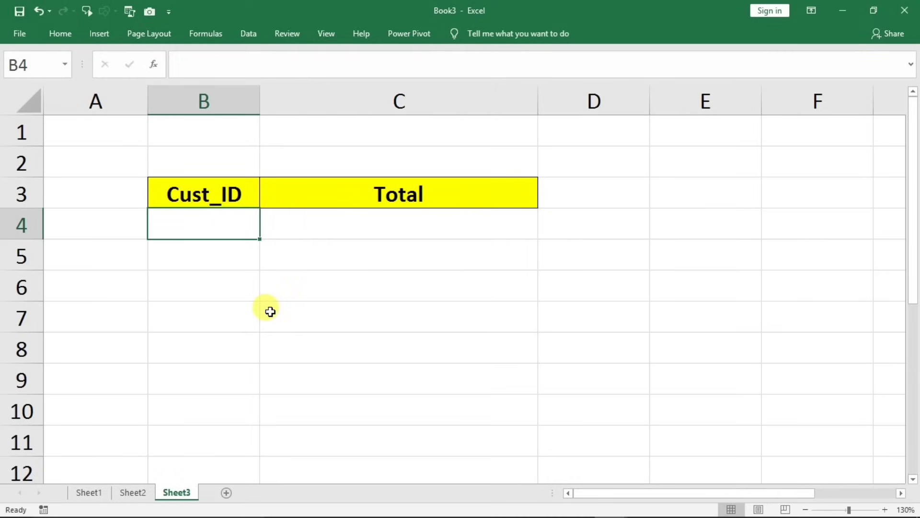
pyautogui.write('103')
pyautogui.press('Return')
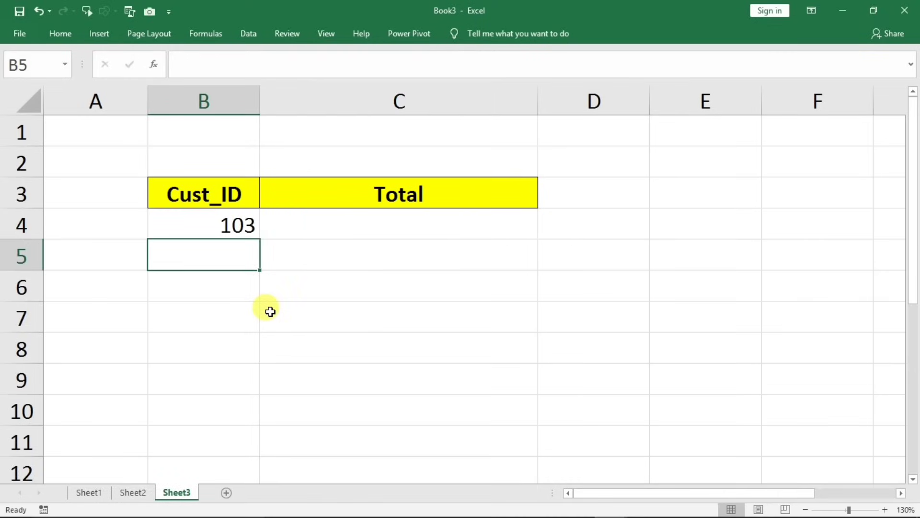
pyautogui.click(410, 217)
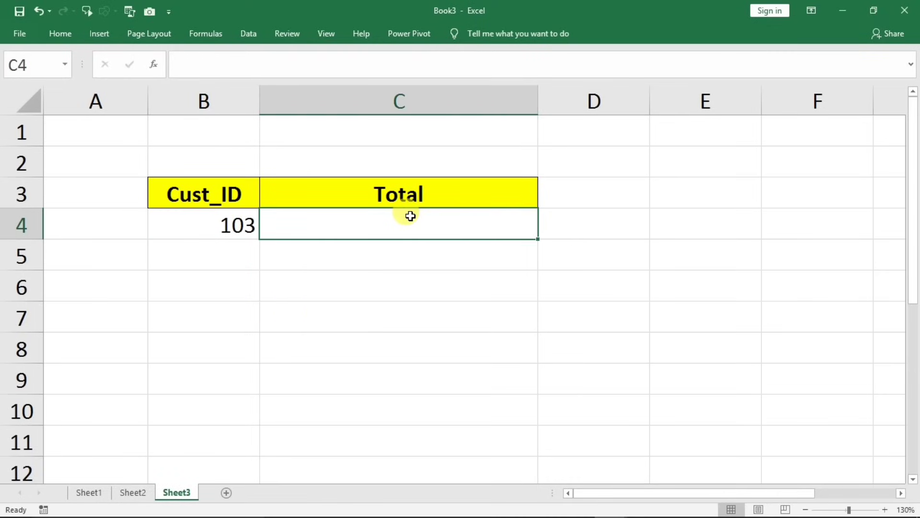
pyautogui.write('=vlookup')
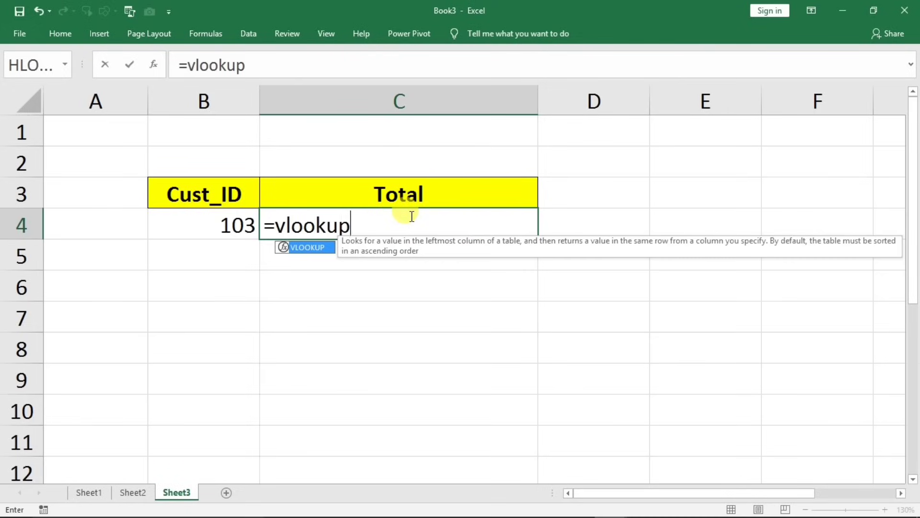
pyautogui.write('(')
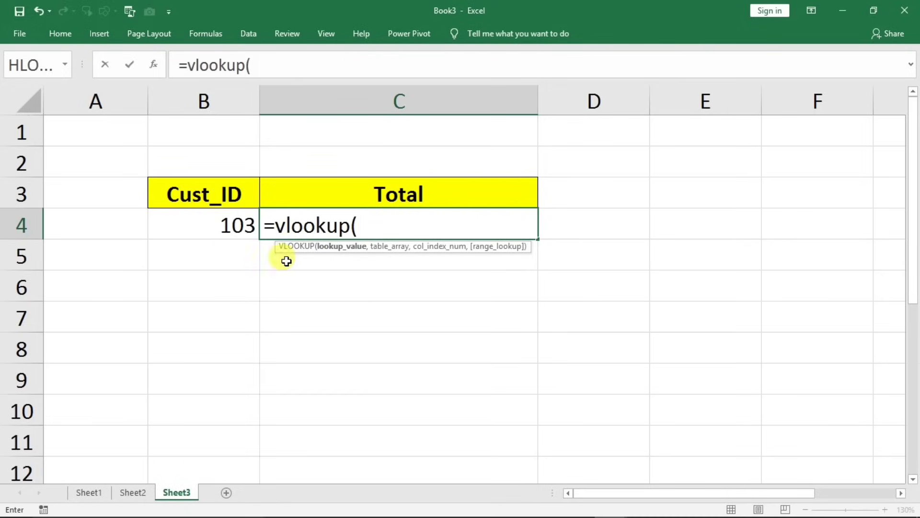
pyautogui.click(206, 232)
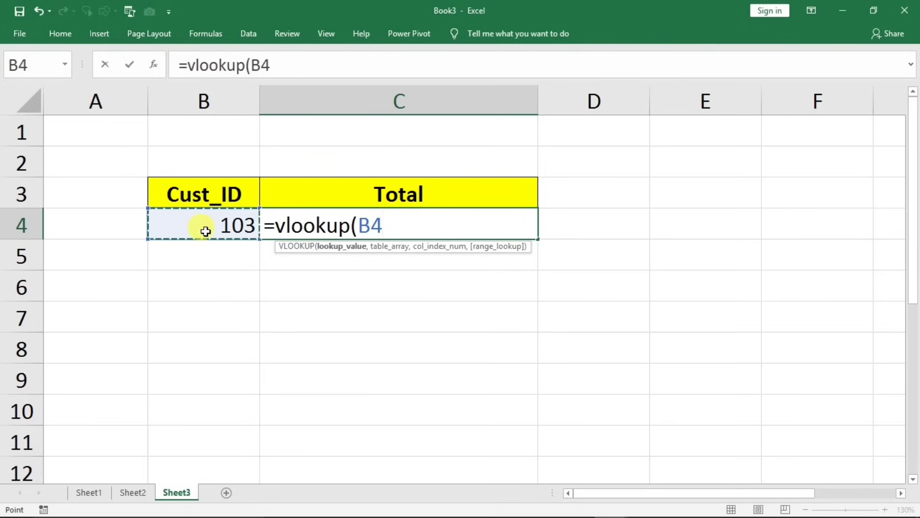
pyautogui.write(',')
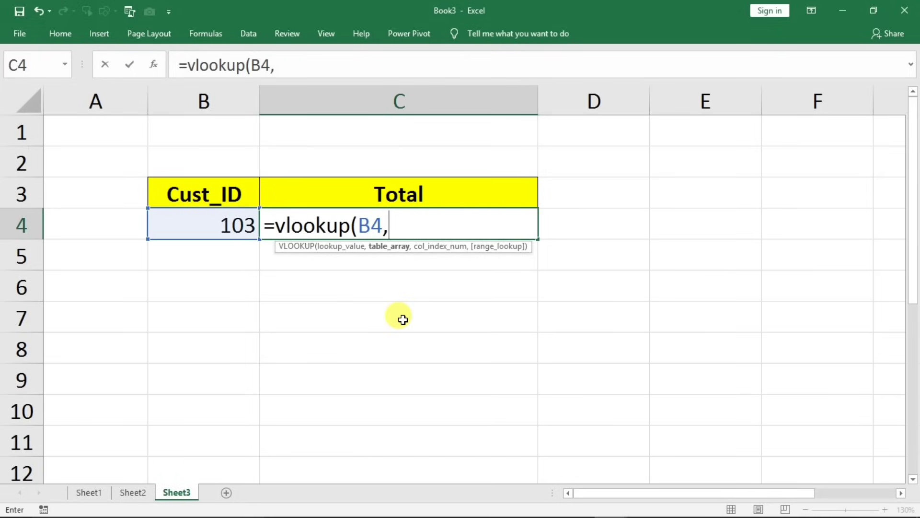
pyautogui.press('BackSpace')
pyautogui.press('BackSpace')
pyautogui.press('BackSpace')
pyautogui.press('BackSpace')
pyautogui.press('BackSpace')
pyautogui.press('BackSpace')
pyautogui.press('BackSpace')
pyautogui.press('BackSpace')
pyautogui.press('BackSpace')
pyautogui.press('BackSpace')
pyautogui.press('BackSpace')
pyautogui.press('BackSpace')
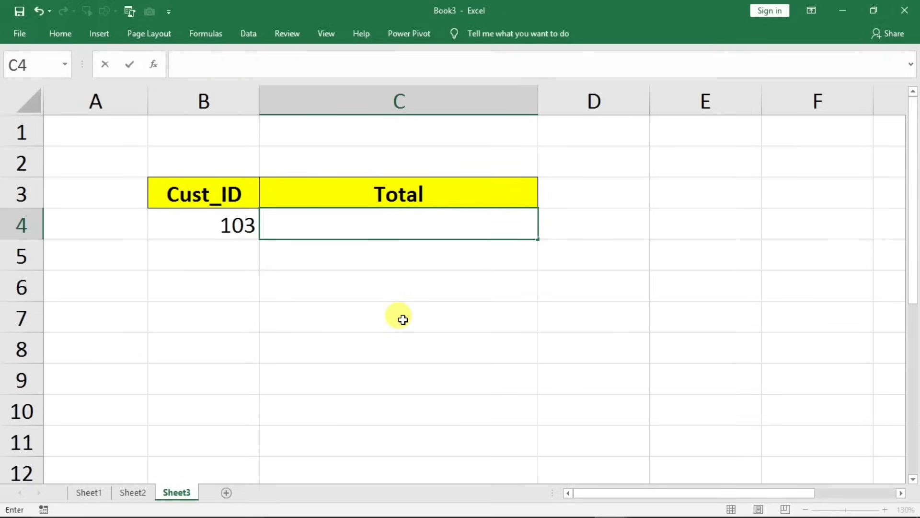
pyautogui.click(402, 319)
# Compare the range of Cust_ID values in Table 1 on Sheet1 with those in Table 2 on Sheet2.
pyautogui.click(90, 493)
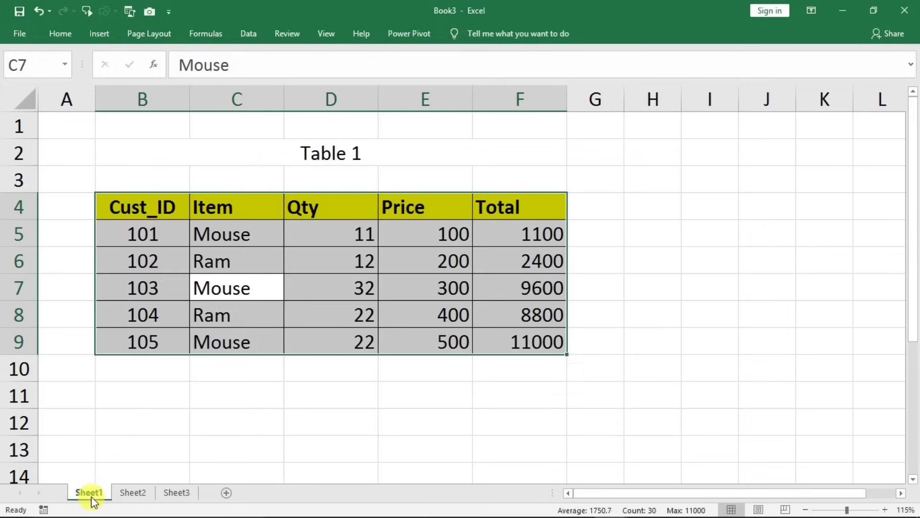
pyautogui.click(161, 239)
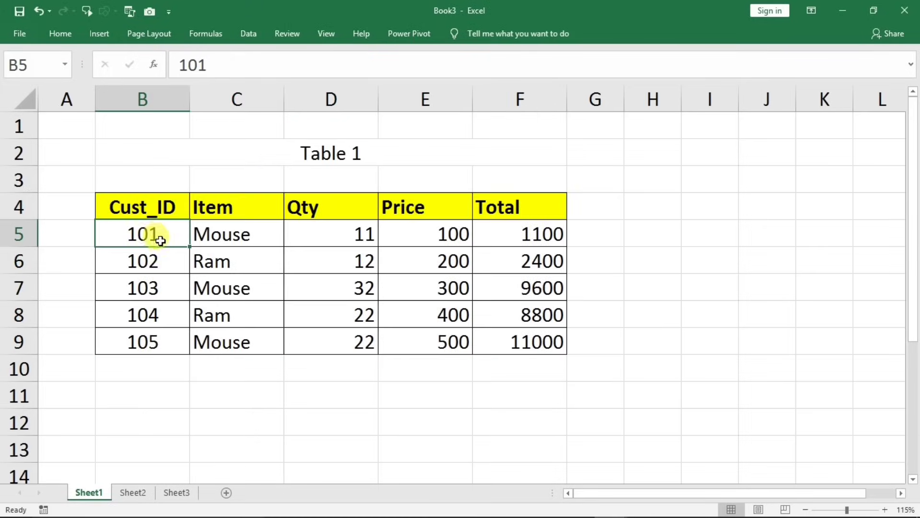
pyautogui.click(150, 342)
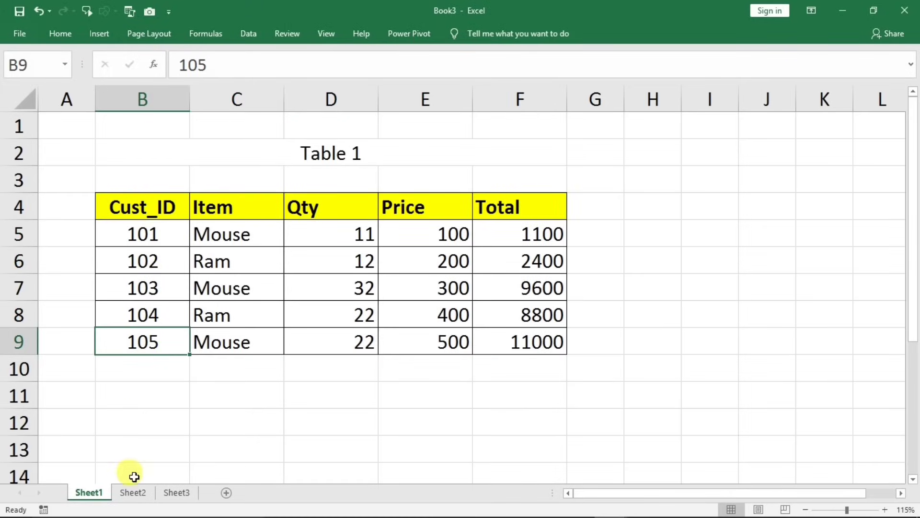
pyautogui.click(133, 493)
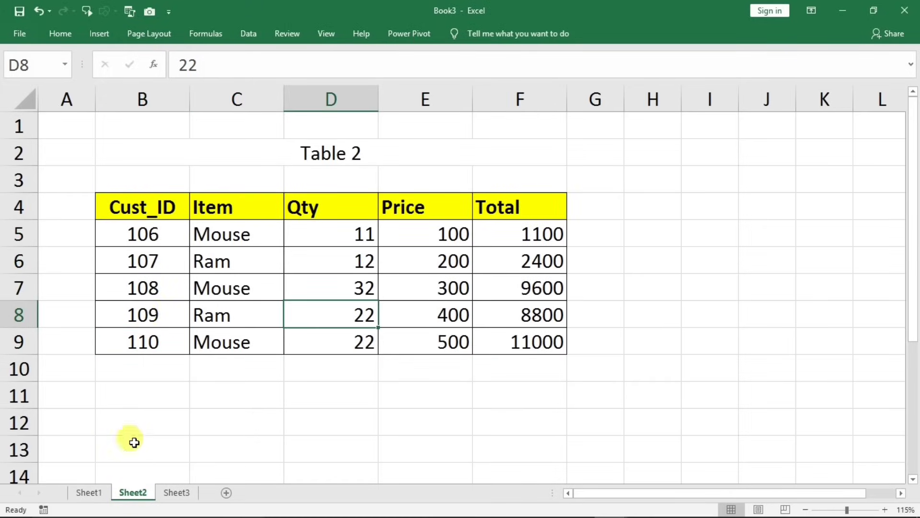
pyautogui.click(152, 344)
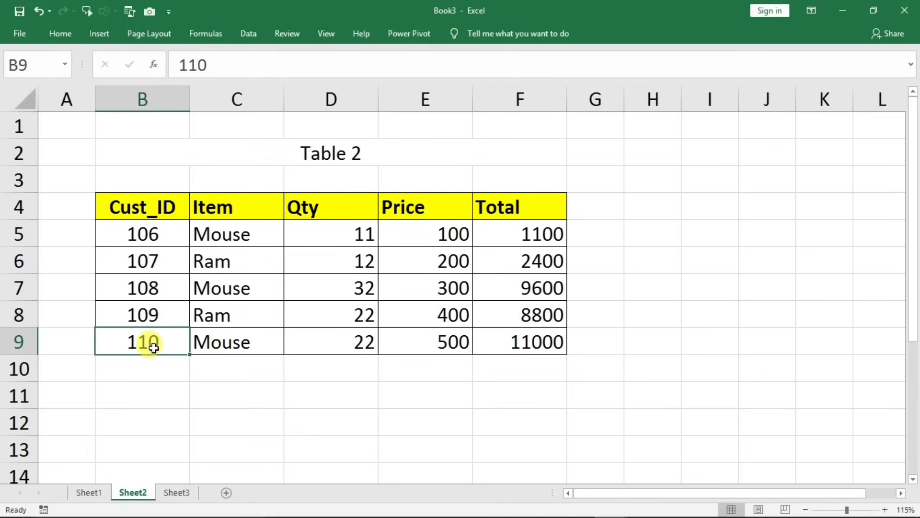
pyautogui.click(88, 492)
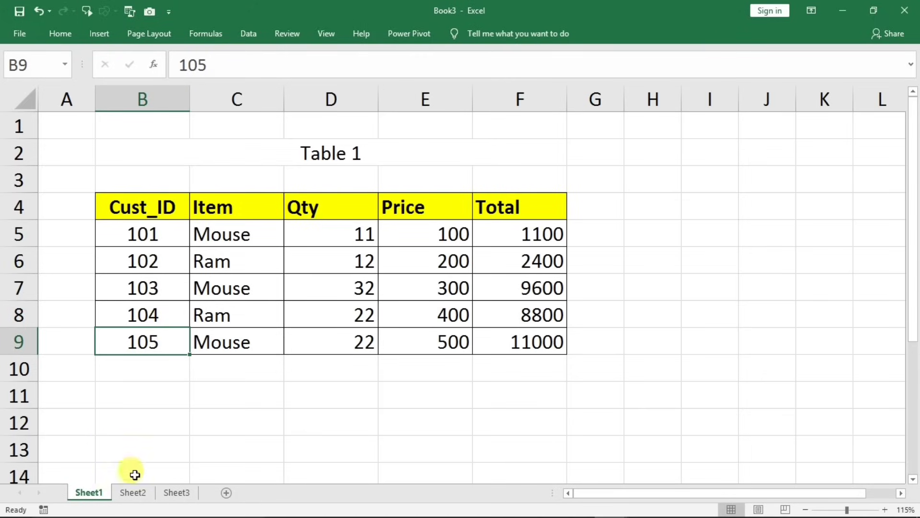
pyautogui.click(135, 493)
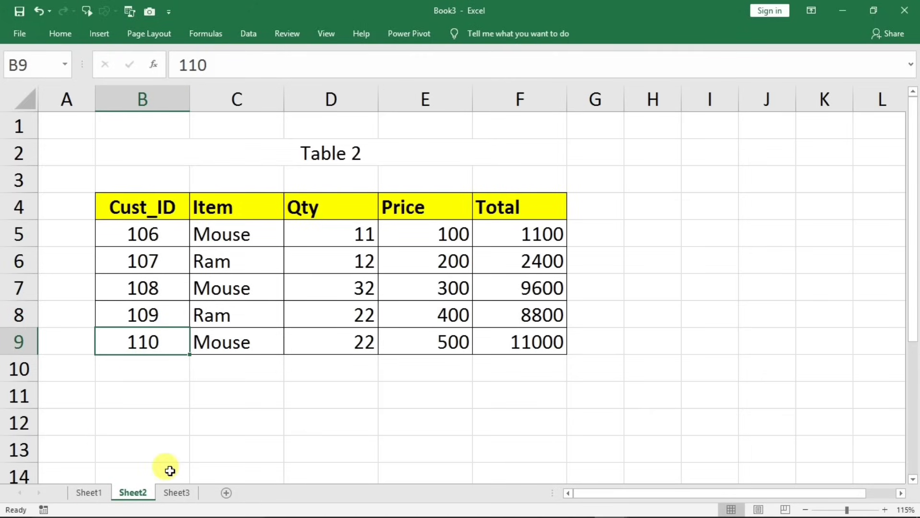
# Begin a VLOOKUP formula in the Total cell C4 on Sheet3, using B4 as the lookup value.
pyautogui.click(175, 494)
pyautogui.click(358, 235)
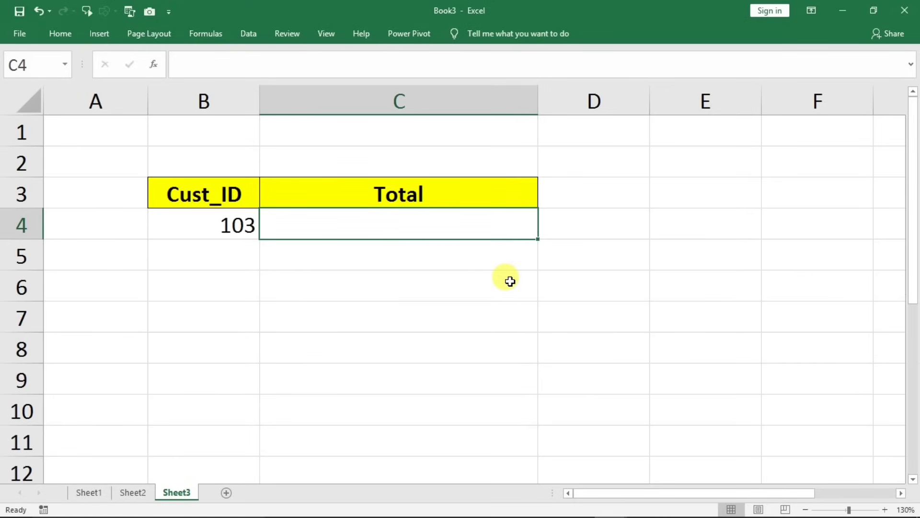
pyautogui.write('=vloo')
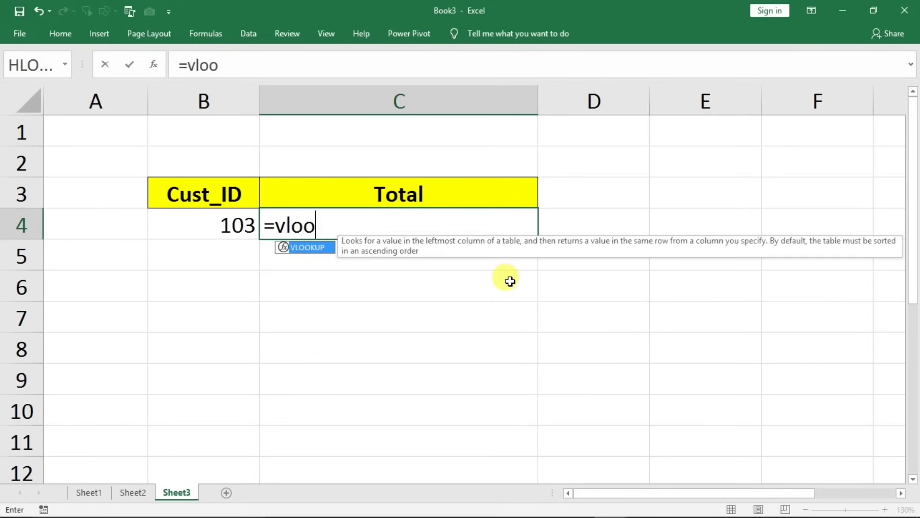
pyautogui.write('kup(')
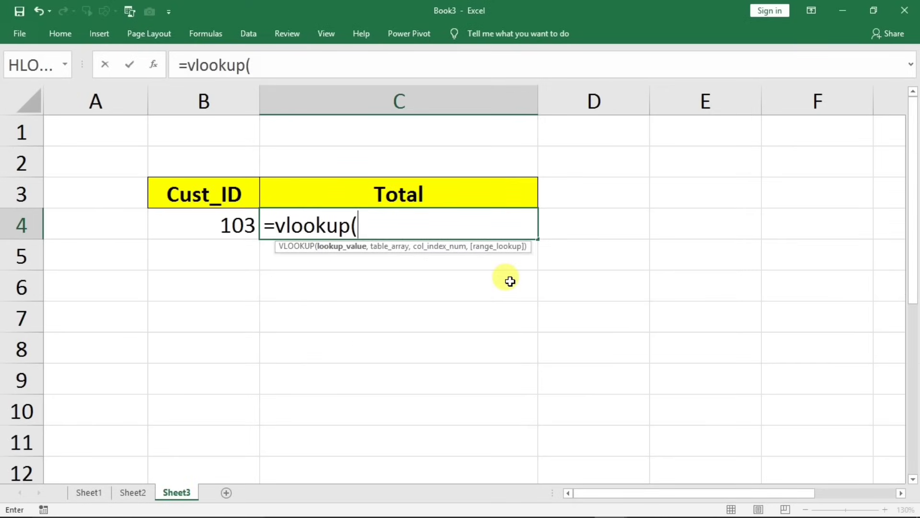
pyautogui.click(197, 232)
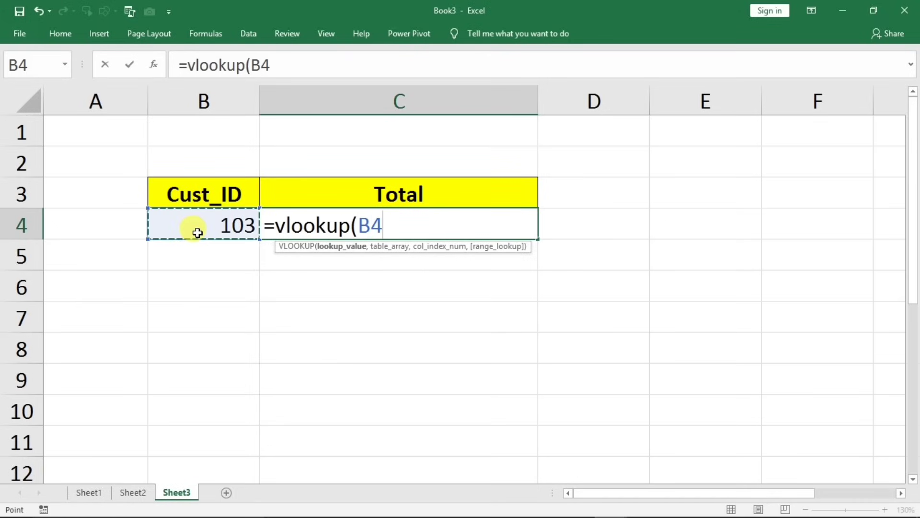
pyautogui.write(',')
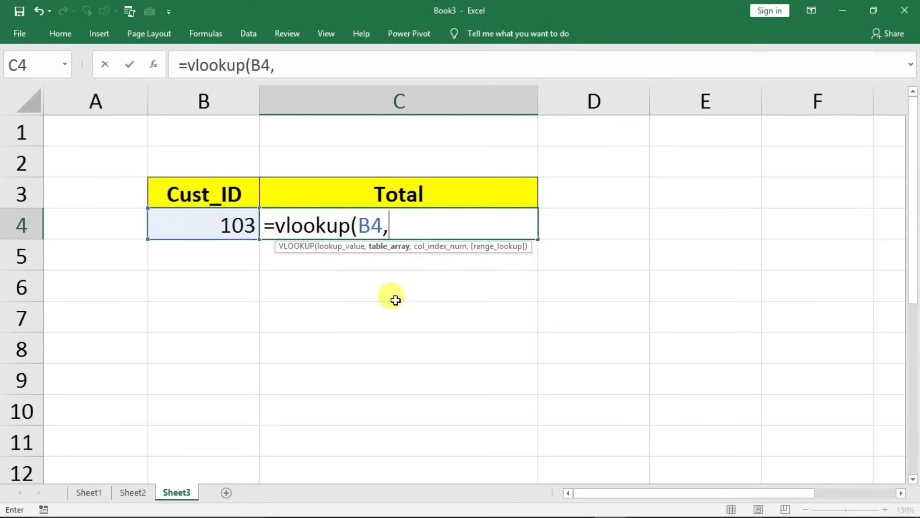
# Start a nested IF as the VLOOKUP table array, with the logical test B4<=105.
pyautogui.write('if(')
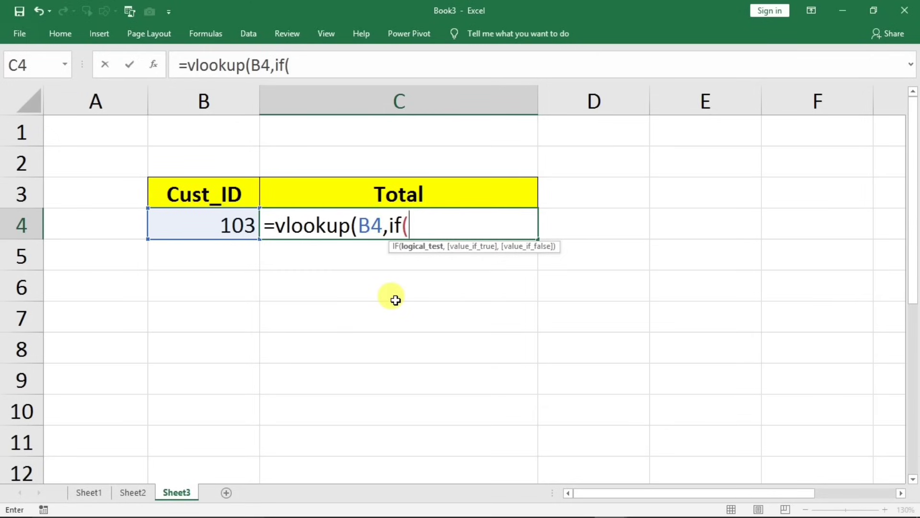
pyautogui.click(222, 231)
pyautogui.write('<=105')
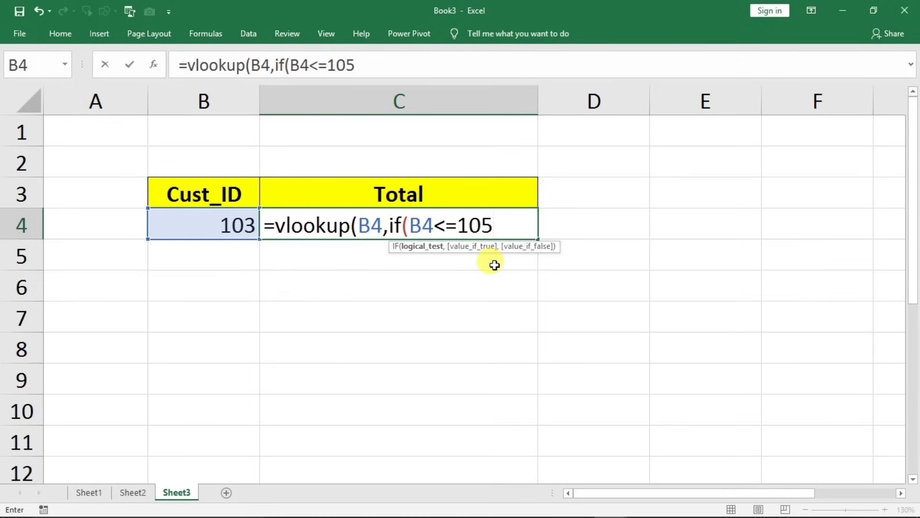
pyautogui.write(',')
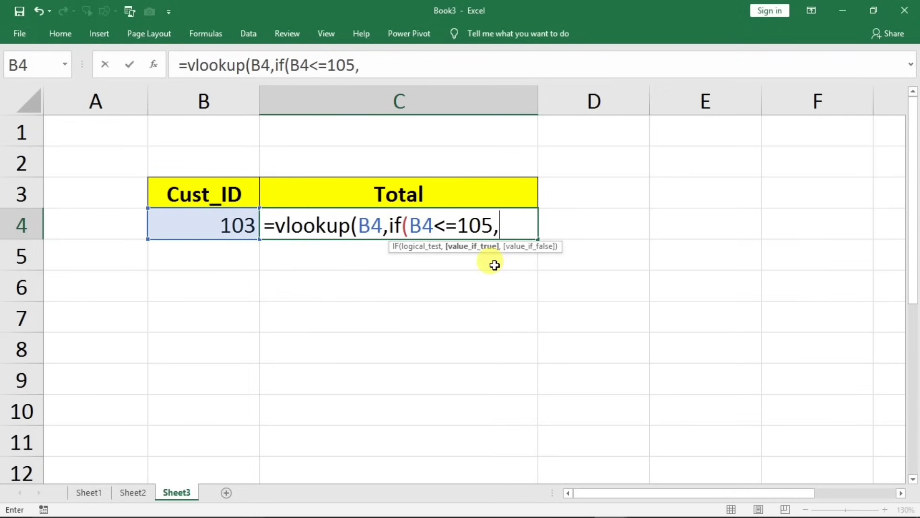
# Give the nested IF table1 as its true value and table2 as its false value, and close its parenthesis.
pyautogui.write('tab')
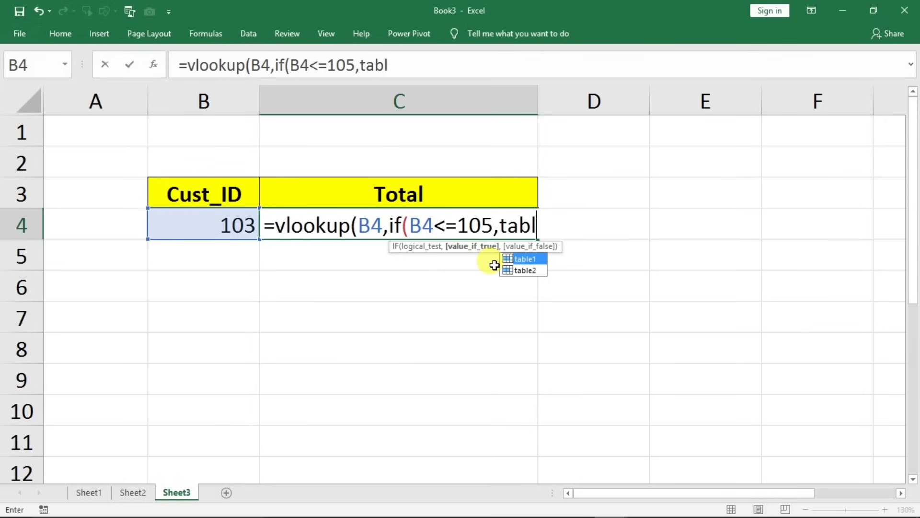
pyautogui.write('l')
pyautogui.press('Tab')
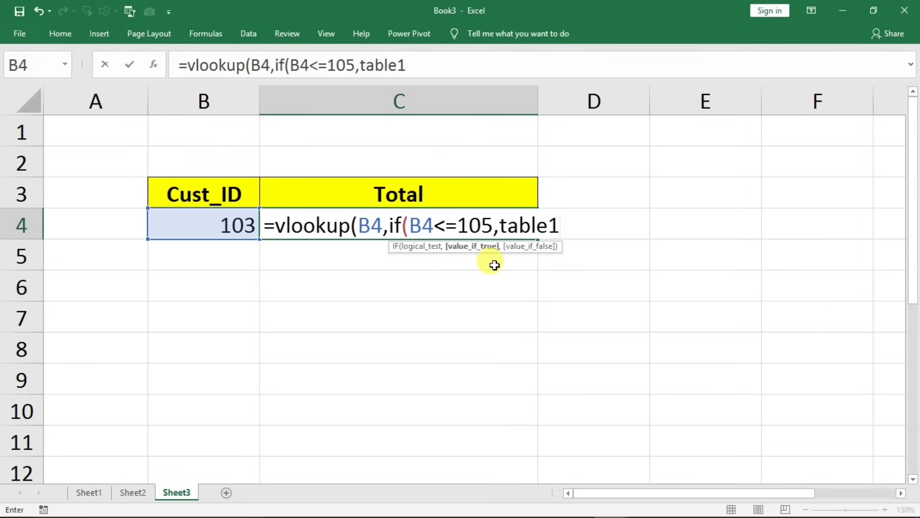
pyautogui.write(',')
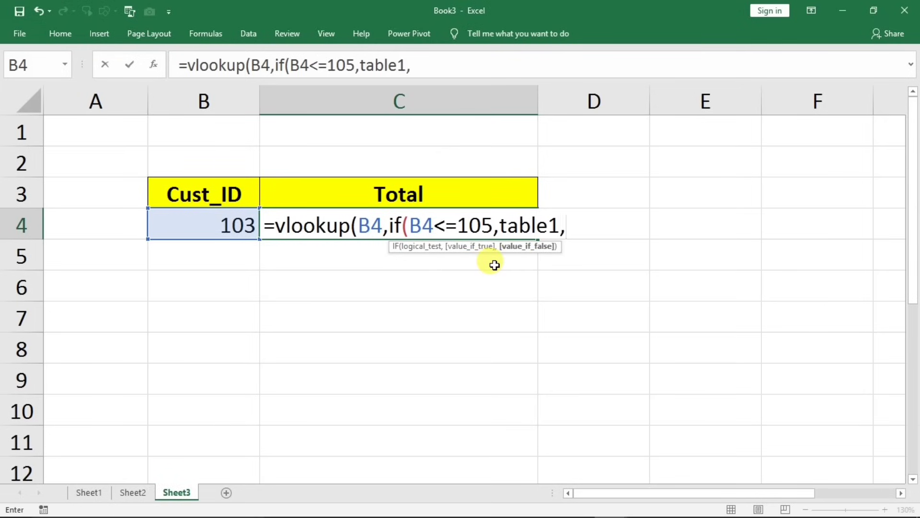
pyautogui.write('ta')
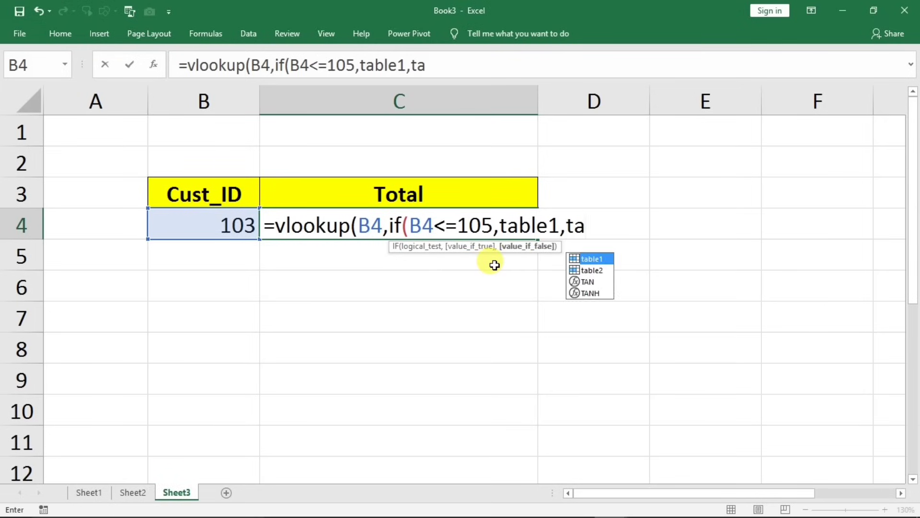
pyautogui.write('b')
pyautogui.press('Down')
pyautogui.press('Tab')
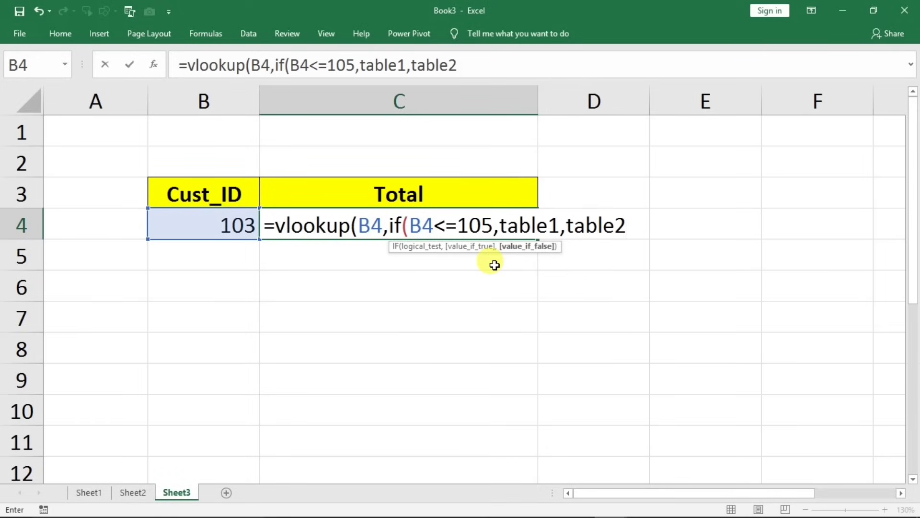
pyautogui.write(')')
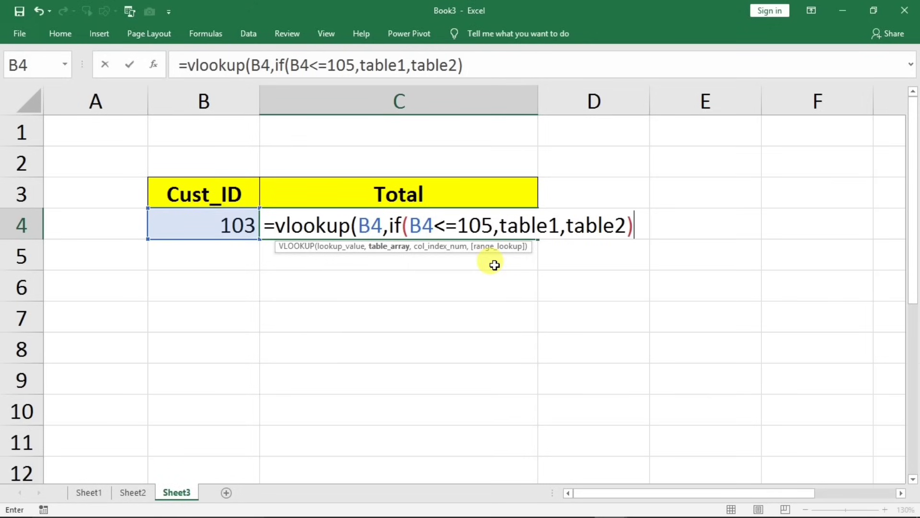
# Finish the VLOOKUP in Total cell C4 with column index 5 and range lookup 0, and commit the formula.
pyautogui.write(',')
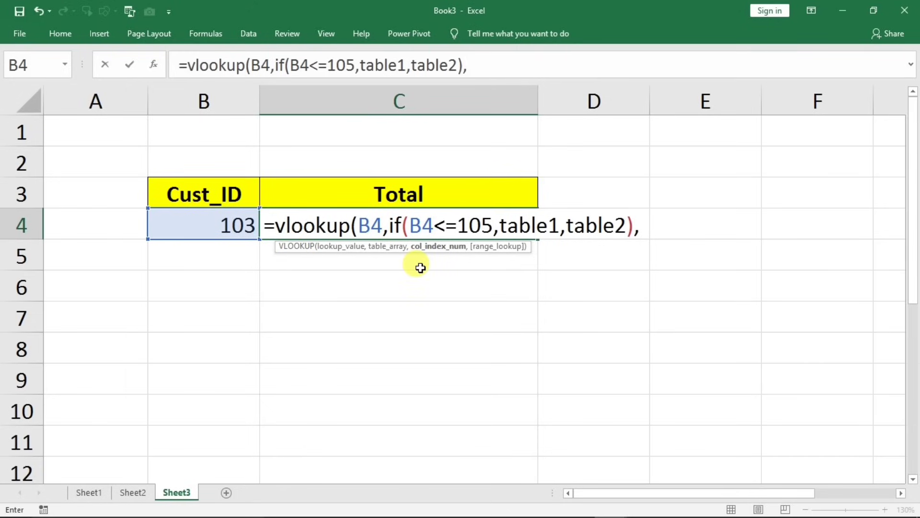
pyautogui.write('5,0')
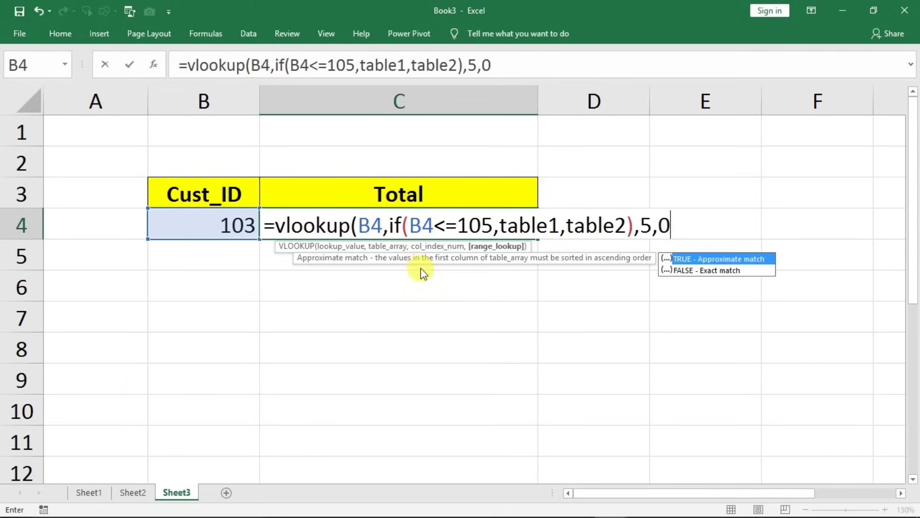
pyautogui.press('Return')
pyautogui.press('Return')
pyautogui.write('\\')
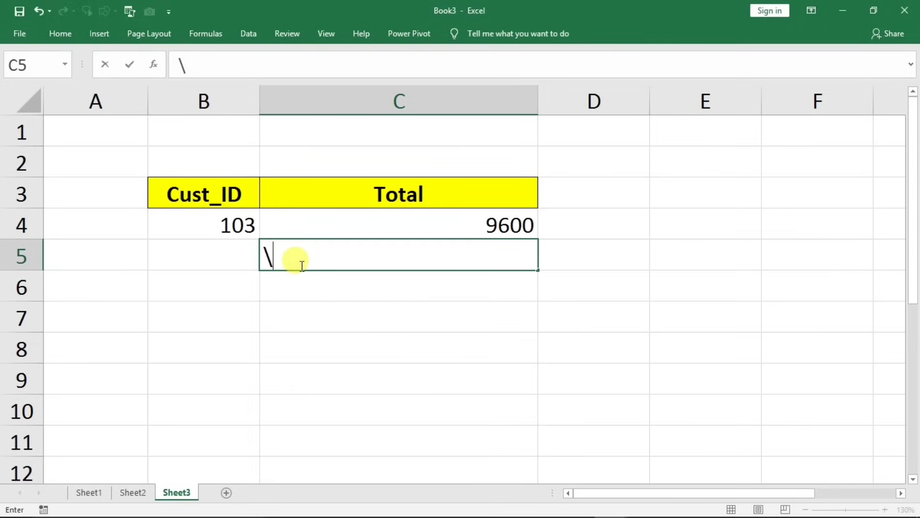
pyautogui.press('BackSpace')
# Check the Total returned on Sheet3 against the matching customer's row in Table 1 on Sheet1.
pyautogui.click(211, 222)
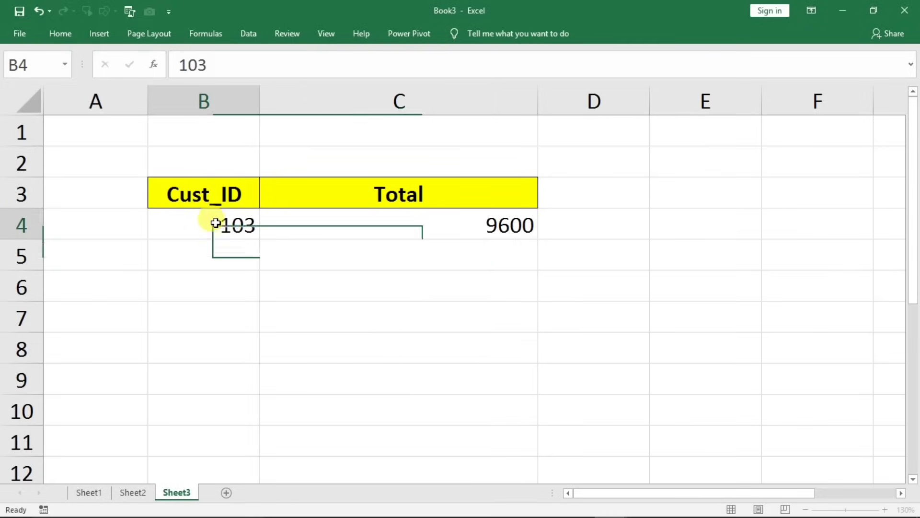
pyautogui.click(474, 218)
pyautogui.click(89, 493)
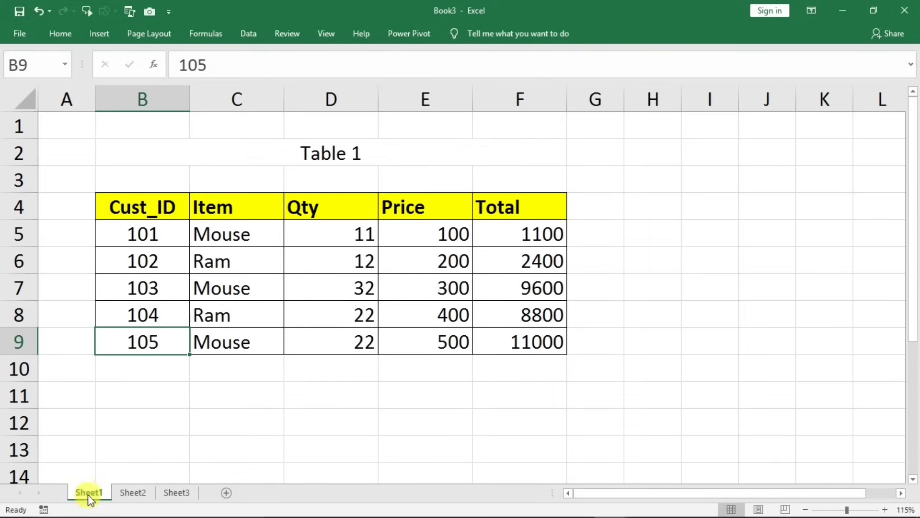
pyautogui.moveTo(145, 289); pyautogui.dragTo(533, 291)
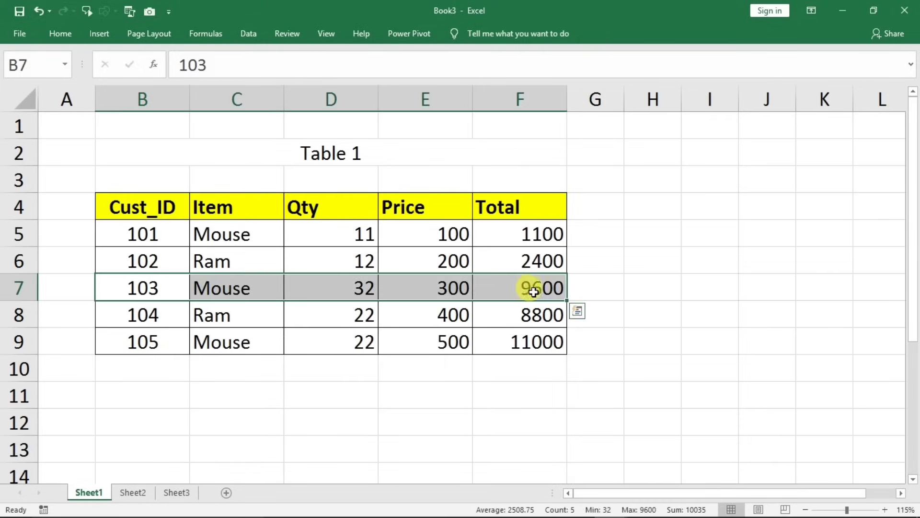
pyautogui.click(532, 290)
pyautogui.click(175, 494)
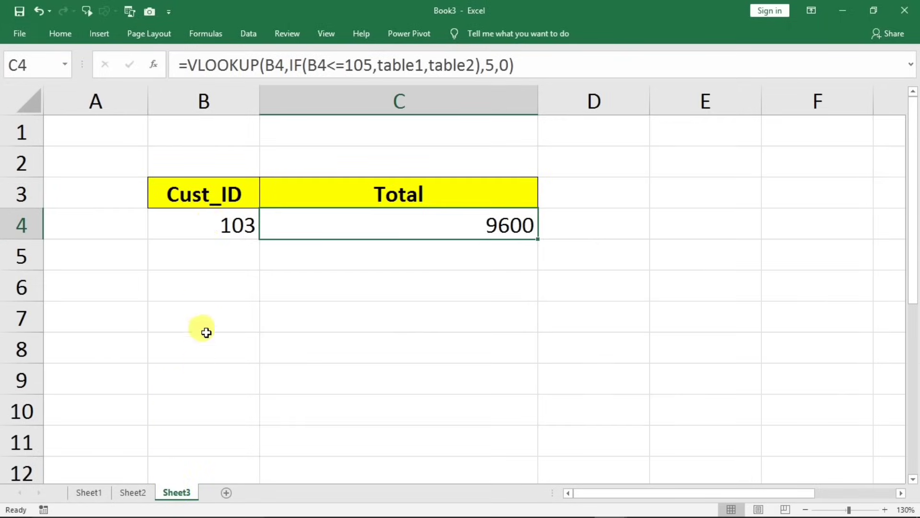
# Replace the Cust_ID in cell B4 on Sheet3 with a customer ID from Table 2.
pyautogui.click(213, 224)
pyautogui.write('10')
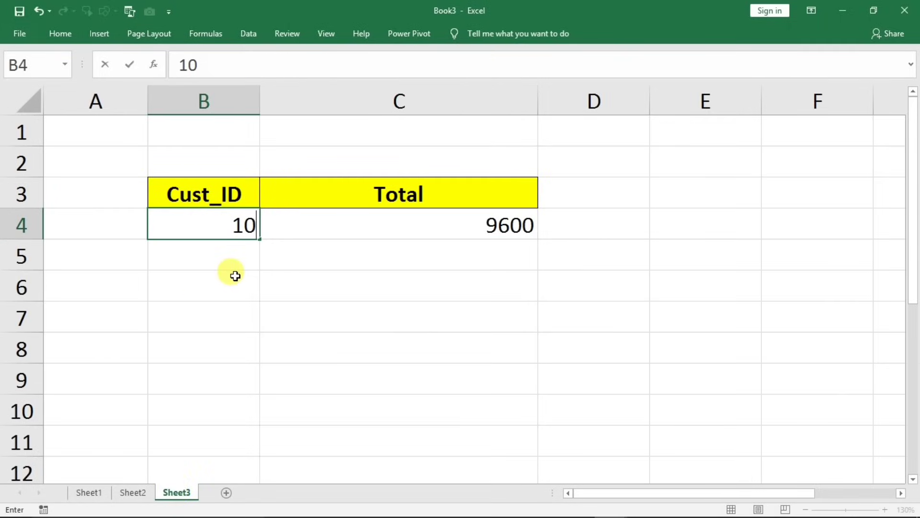
pyautogui.write('7')
pyautogui.press('Return')
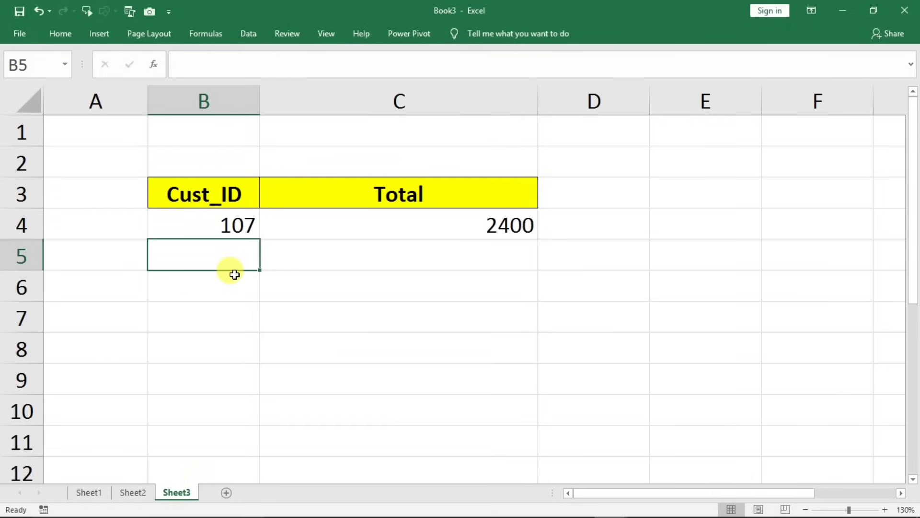
# Check the Total for the new Cust_ID against its row in Table 2 on Sheet2, and return to the formula cell on Sheet3.
pyautogui.click(131, 492)
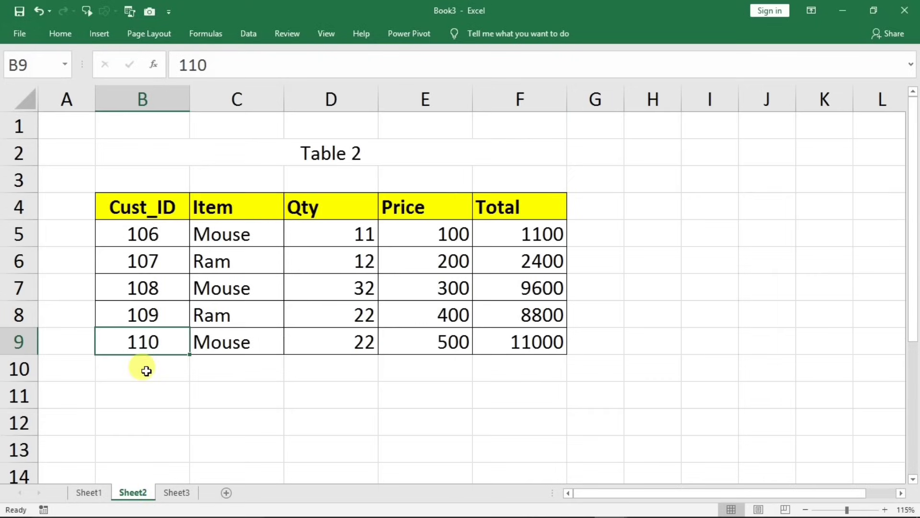
pyautogui.moveTo(146, 261); pyautogui.dragTo(518, 263)
pyautogui.click(526, 261)
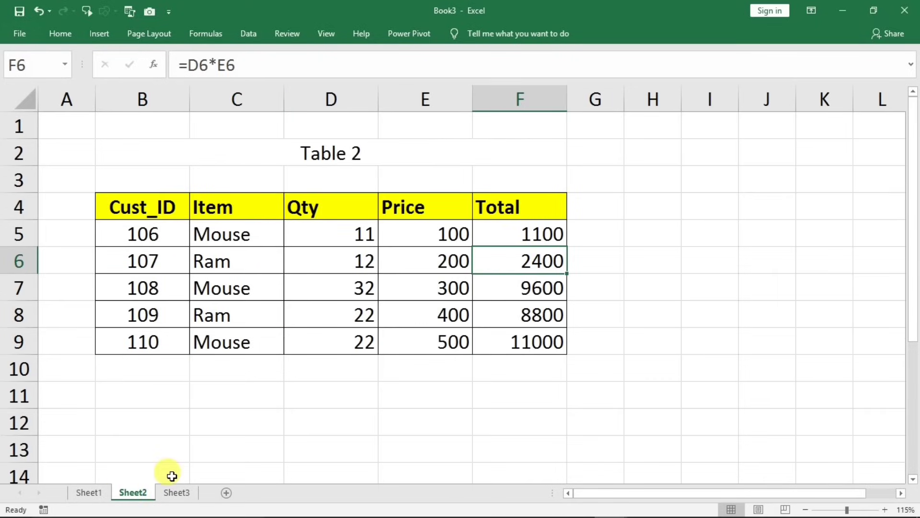
pyautogui.click(178, 492)
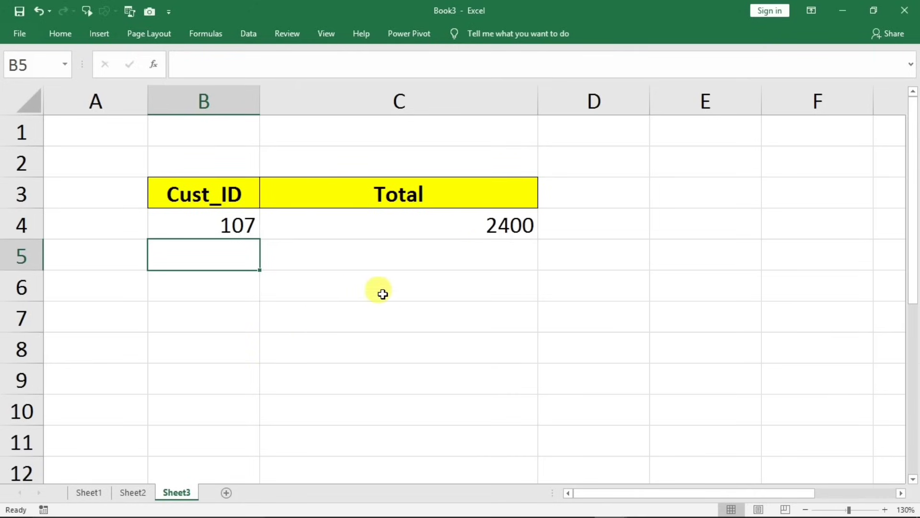
pyautogui.click(545, 267)
pyautogui.click(487, 222)
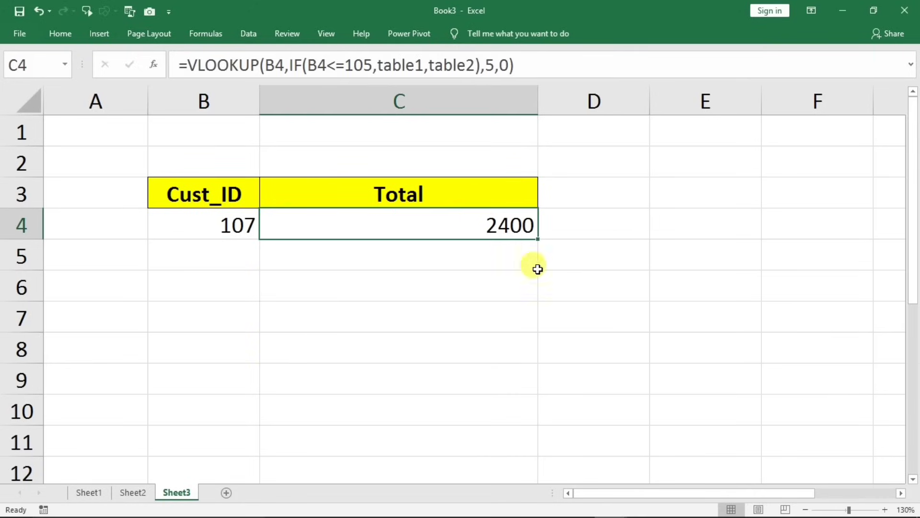
# Switch to the Book2 workbook and examine the Customer Detail table and its Cust_ID values on Sheet1.
pyautogui.click(616, 511)
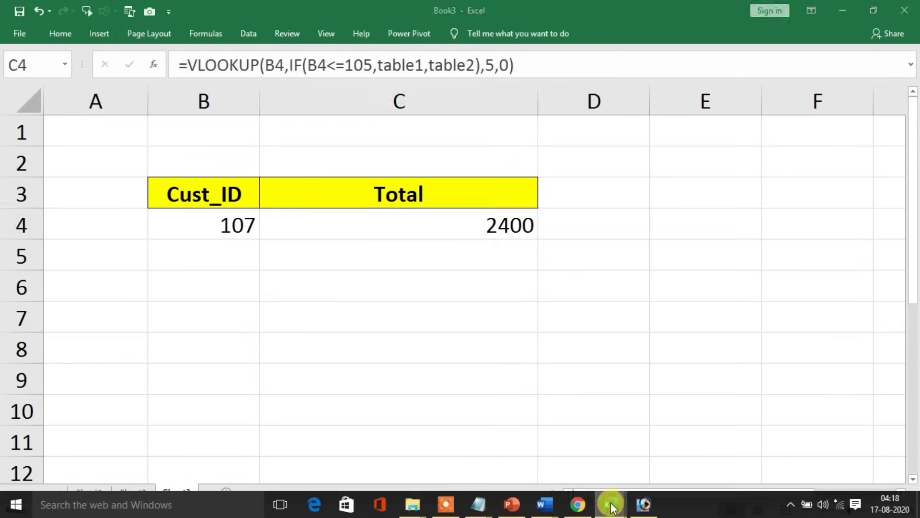
pyautogui.click(664, 453)
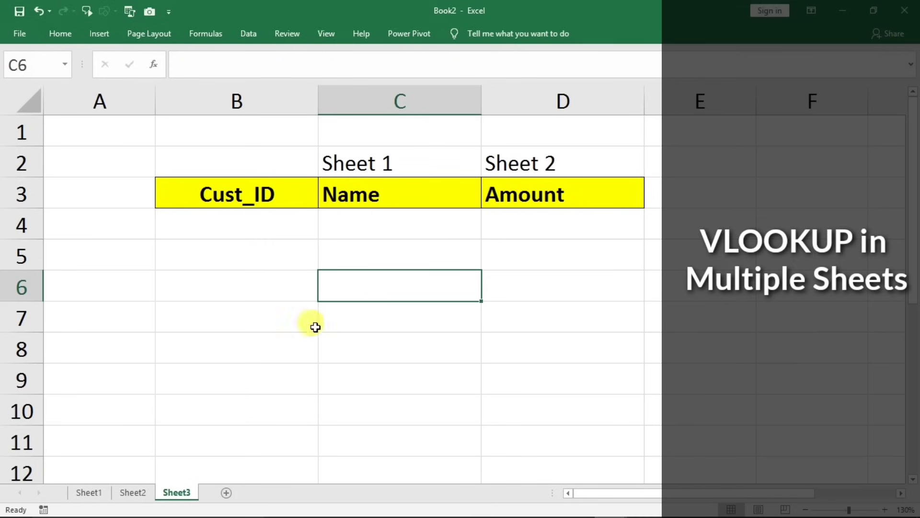
pyautogui.click(91, 492)
pyautogui.click(344, 311)
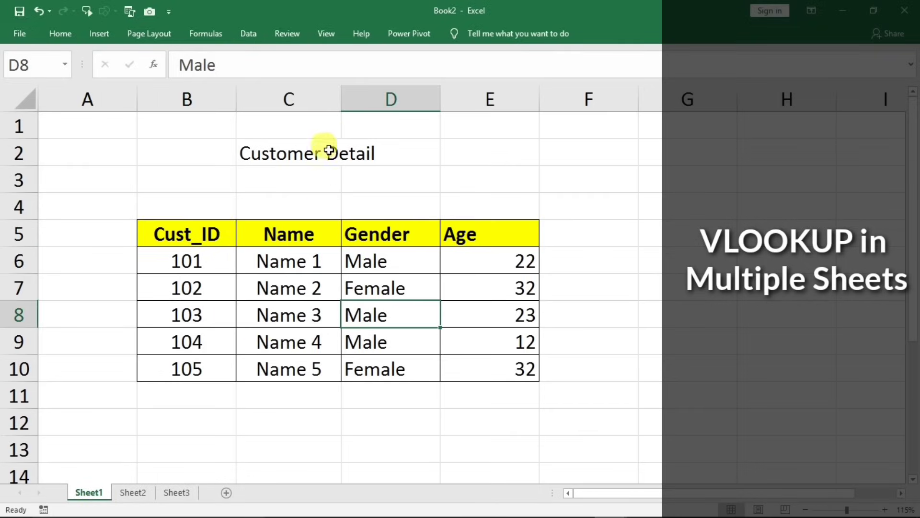
pyautogui.click(305, 153)
pyautogui.moveTo(180, 254); pyautogui.dragTo(180, 359)
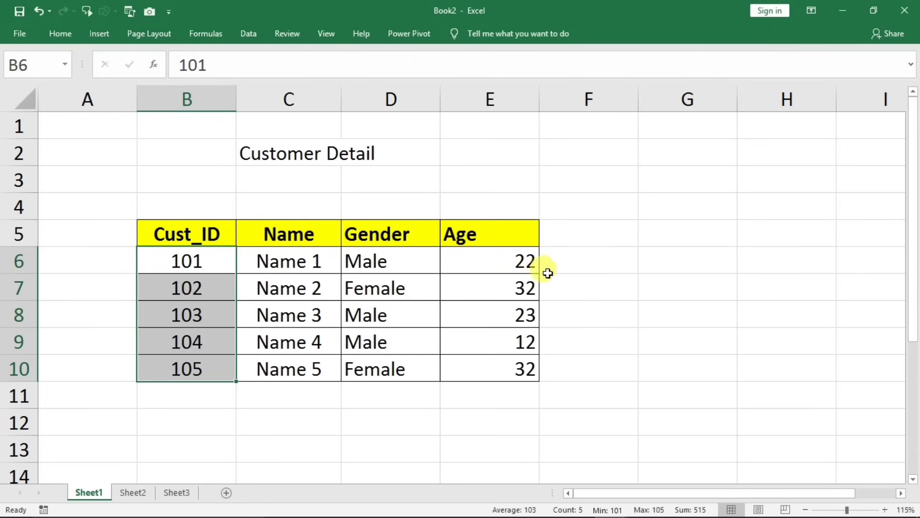
# Compare the Cust_ID column of the Order Detail table on Sheet2 with that of the Customer Detail table on Sheet1.
pyautogui.click(133, 492)
pyautogui.moveTo(180, 260); pyautogui.dragTo(196, 355)
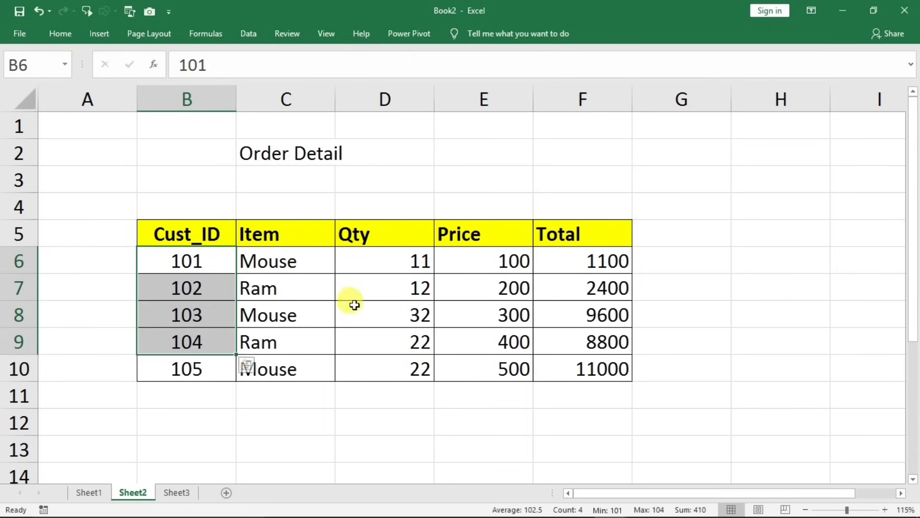
pyautogui.moveTo(168, 234); pyautogui.dragTo(189, 368)
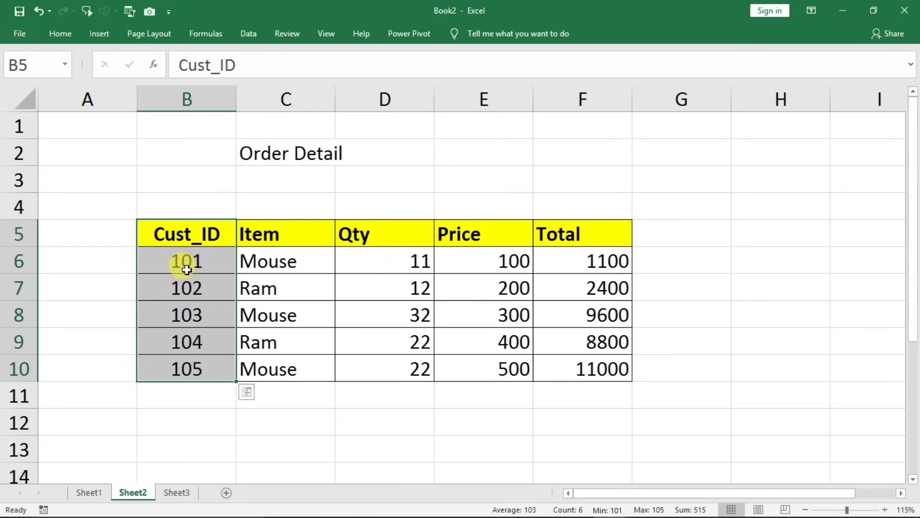
pyautogui.click(91, 492)
pyautogui.moveTo(184, 236); pyautogui.dragTo(187, 364)
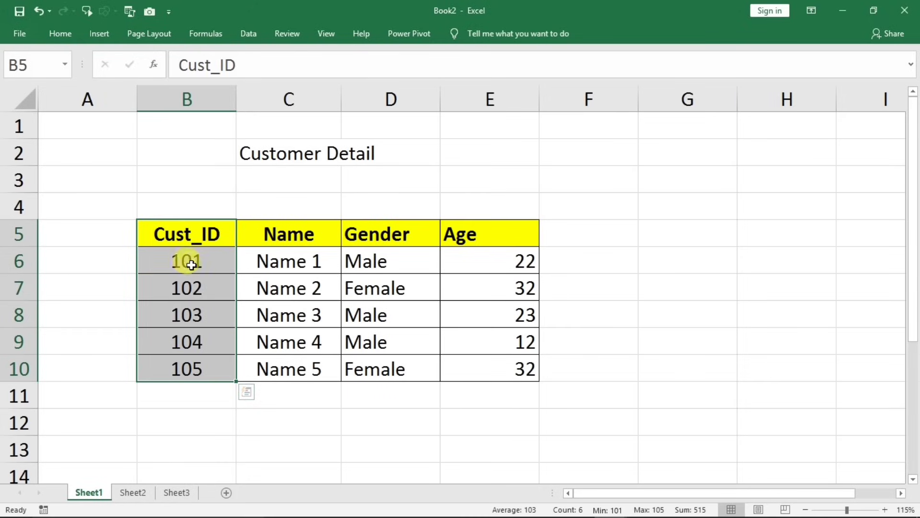
pyautogui.click(130, 494)
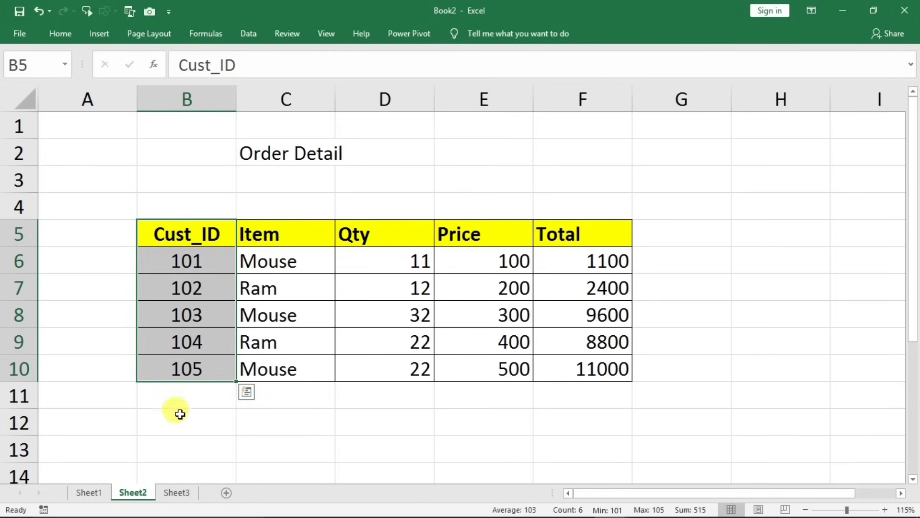
# Examine the remaining columns, Name to Age in Customer Detail and Item to Total in Order Detail.
pyautogui.click(91, 493)
pyautogui.moveTo(297, 240); pyautogui.dragTo(489, 369)
pyautogui.click(128, 493)
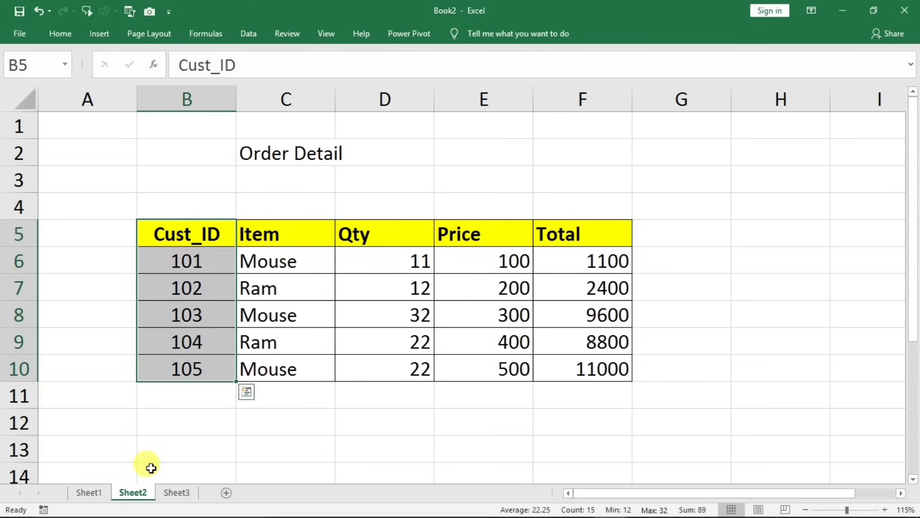
pyautogui.moveTo(292, 237); pyautogui.dragTo(579, 360)
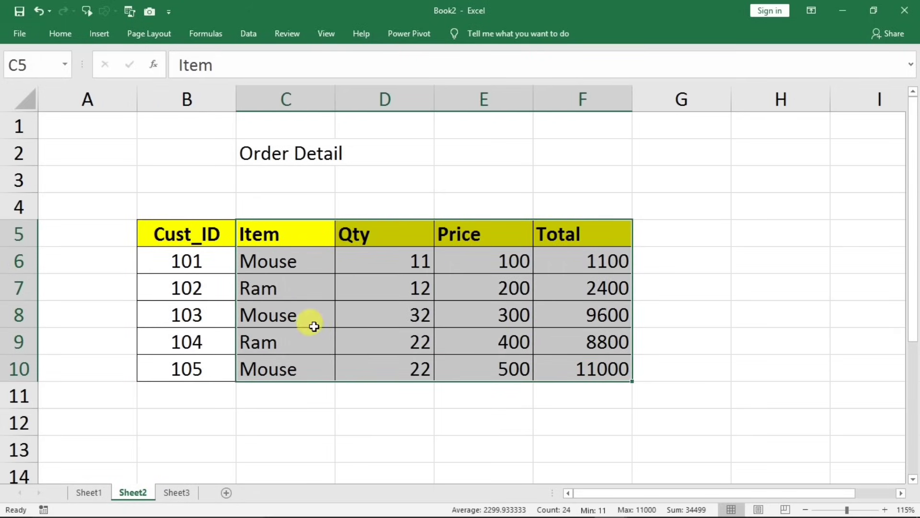
# Review the empty Cust_ID, Name and Amount cells in row 4 on Sheet3.
pyautogui.click(174, 492)
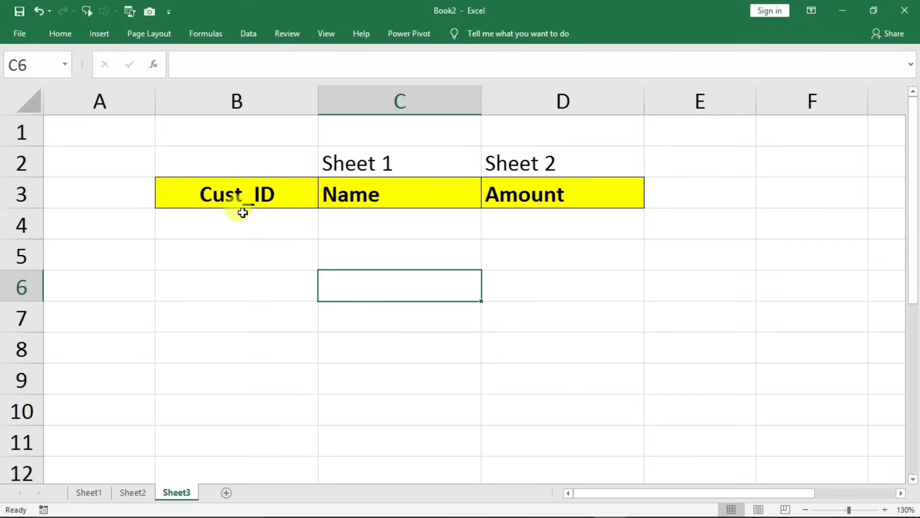
pyautogui.click(230, 225)
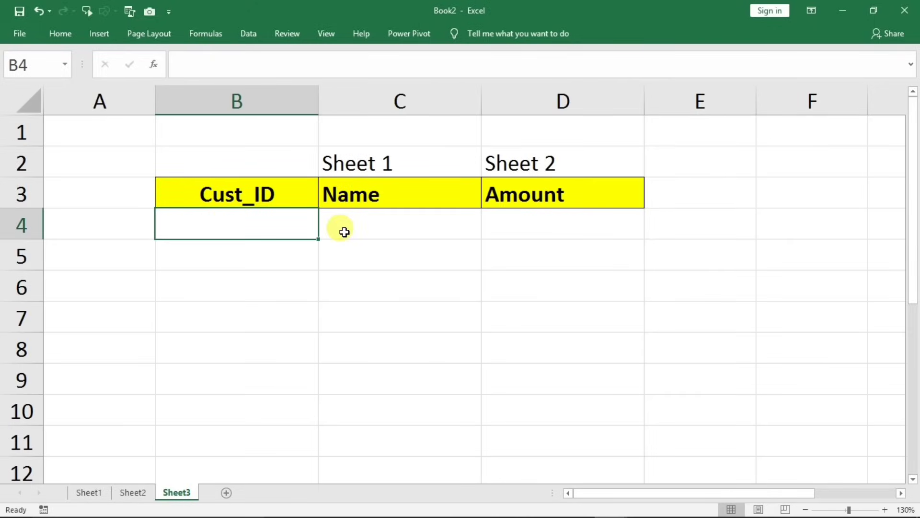
pyautogui.click(373, 224)
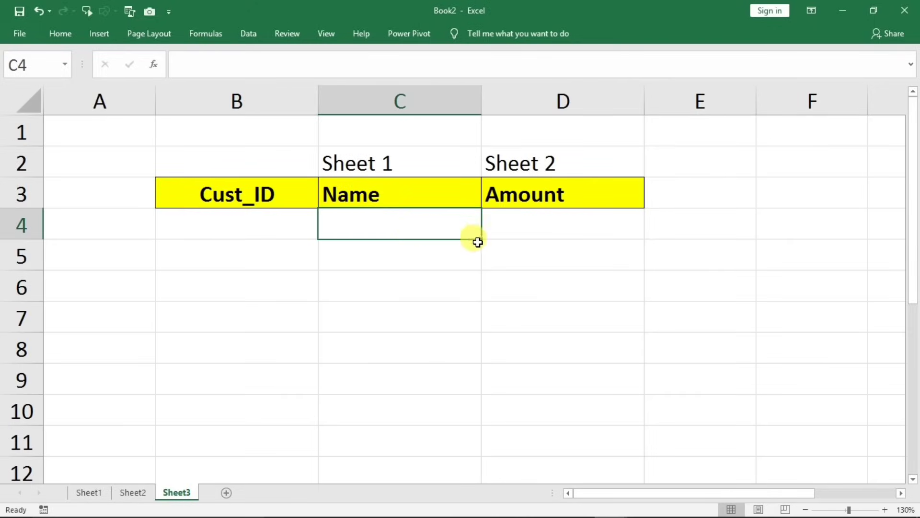
pyautogui.click(537, 221)
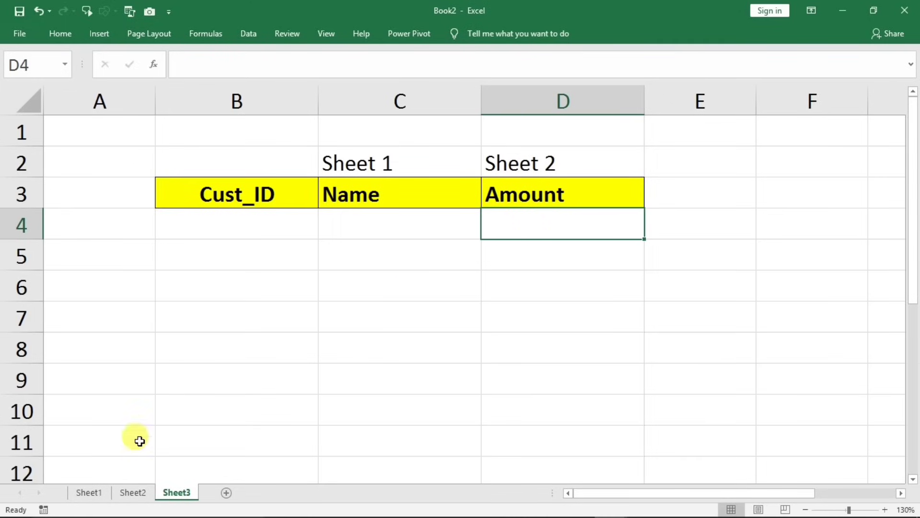
# Try to define the name "table 3" for the Customer Detail range B5:E10 on Sheet1.
pyautogui.click(89, 492)
pyautogui.click(242, 288)
pyautogui.moveTo(224, 248); pyautogui.dragTo(480, 369)
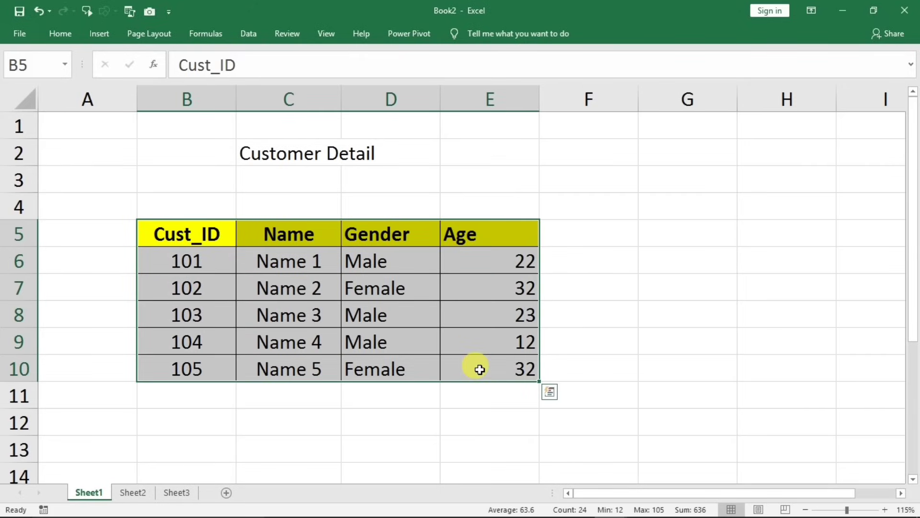
pyautogui.click(206, 33)
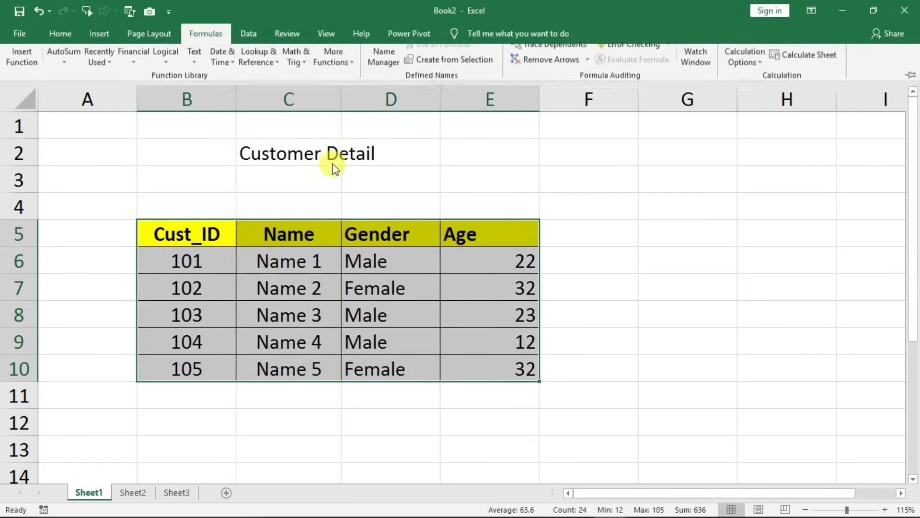
pyautogui.click(432, 55)
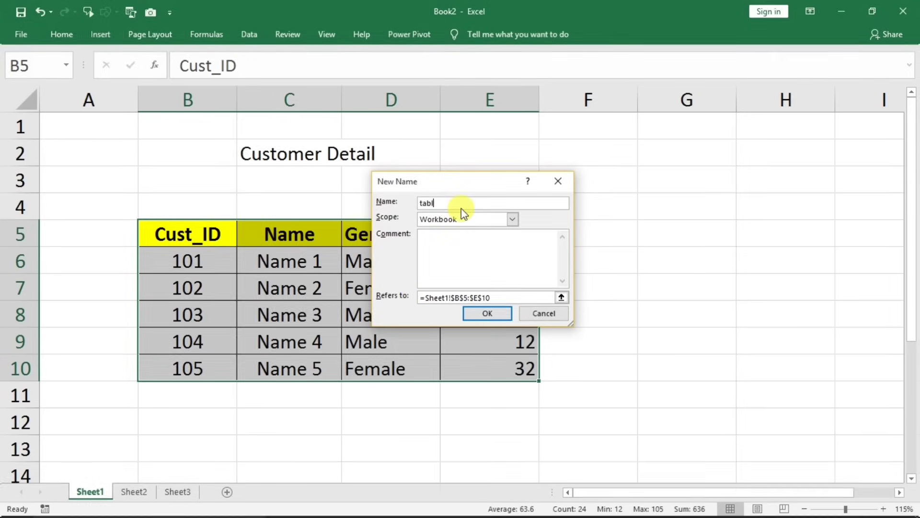
pyautogui.write('e 3')
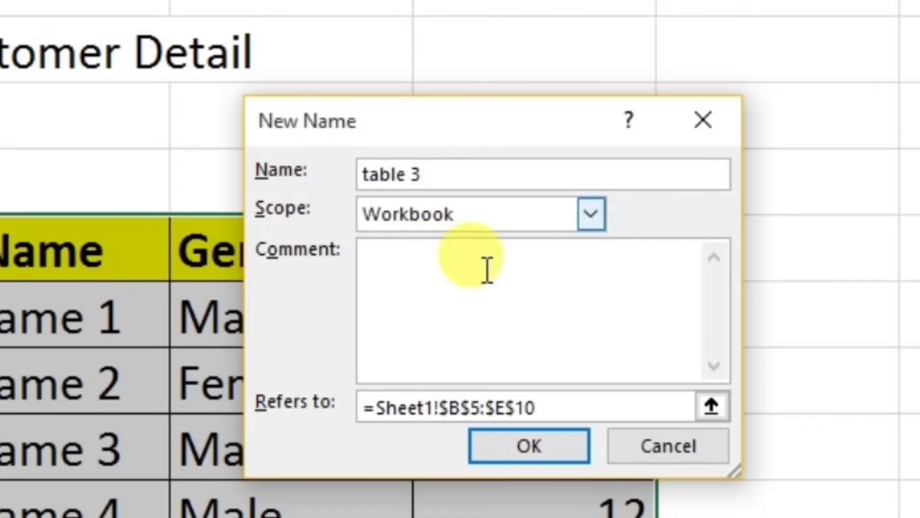
pyautogui.click(527, 449)
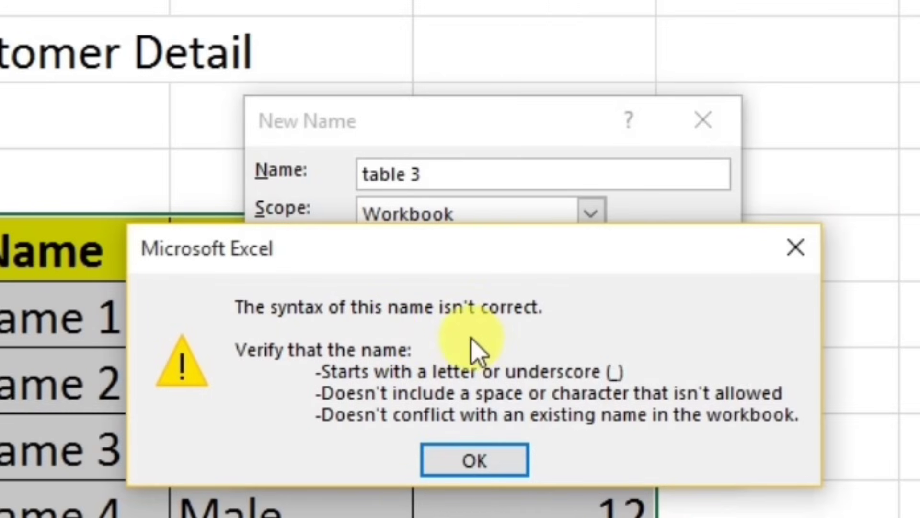
pyautogui.click(810, 258)
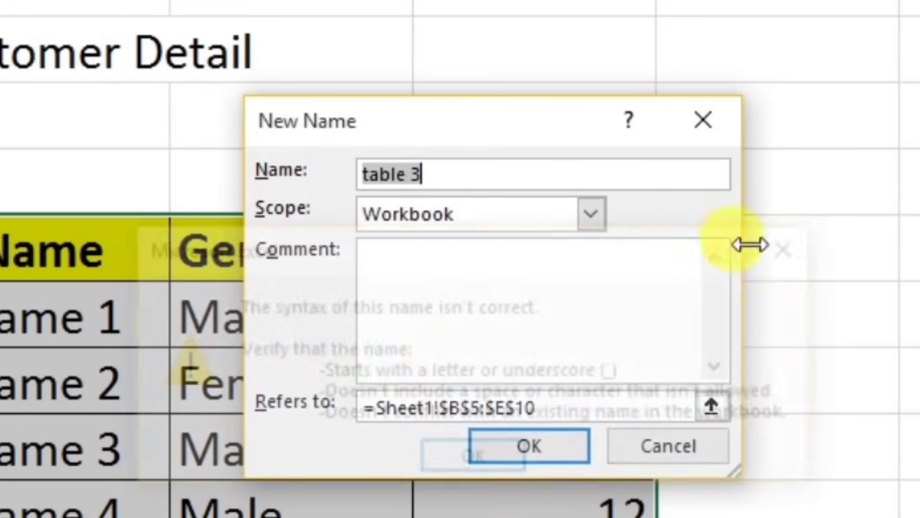
# Correct the new range name to table3, without a space, and create it.
pyautogui.click(451, 177)
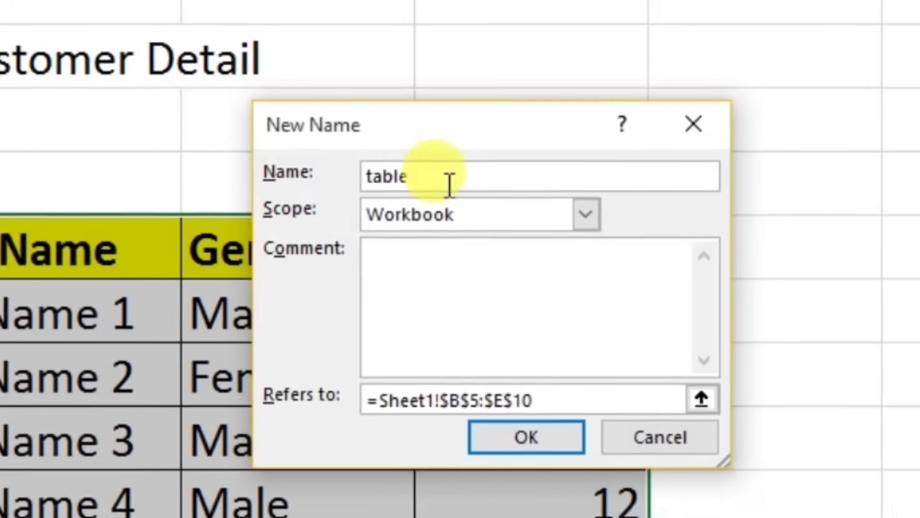
pyautogui.write('3')
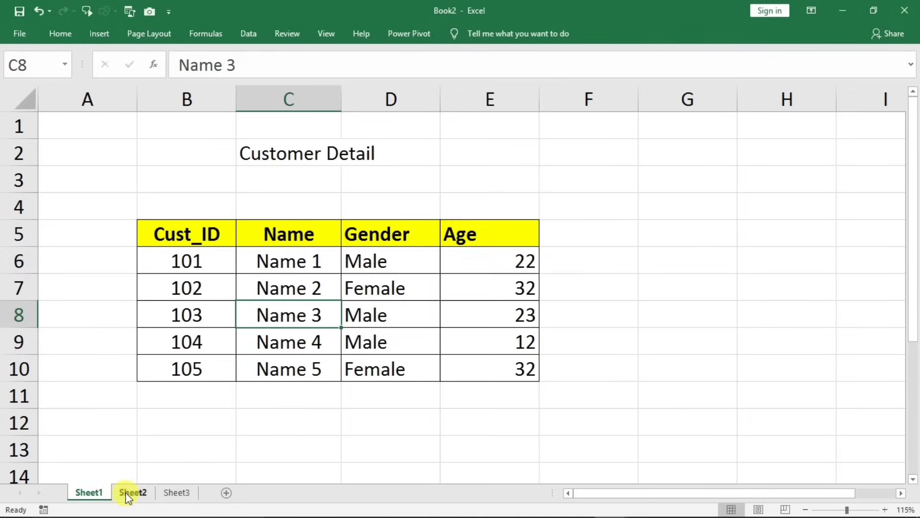
# Define the name table4 for the Order Detail range B5:F10 on Sheet2.
pyautogui.click(130, 492)
pyautogui.moveTo(199, 231); pyautogui.dragTo(590, 359)
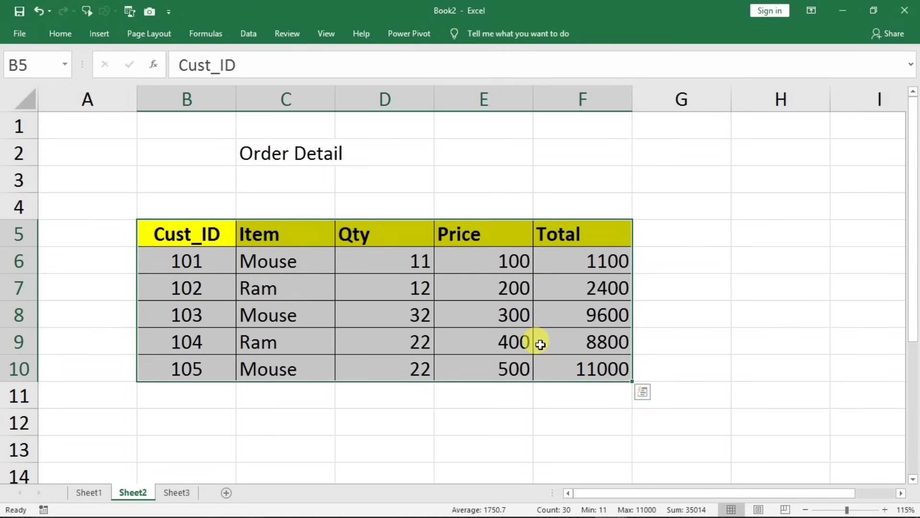
pyautogui.click(211, 34)
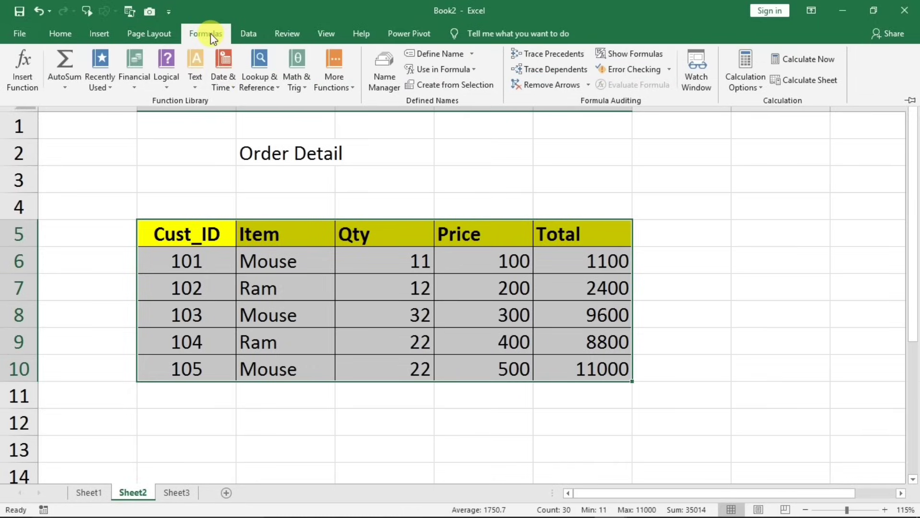
pyautogui.click(425, 54)
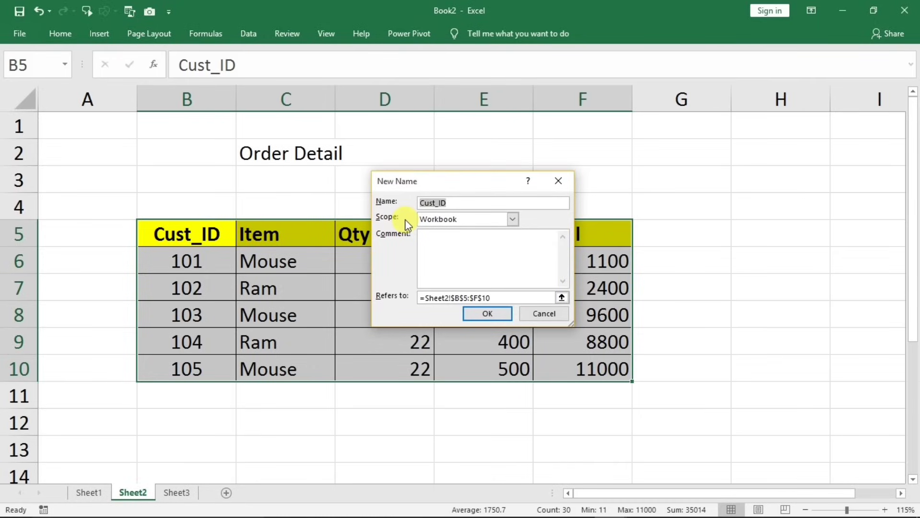
pyautogui.write('table4')
pyautogui.click(485, 313)
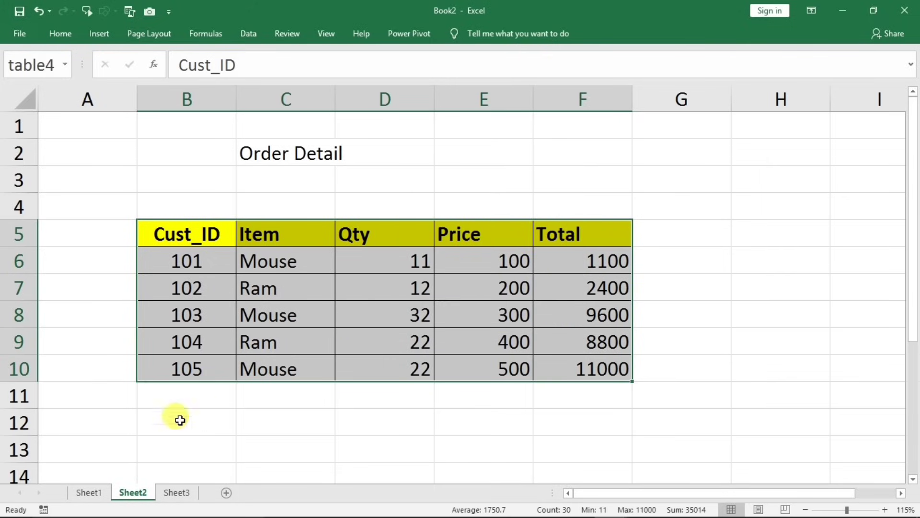
pyautogui.click(89, 493)
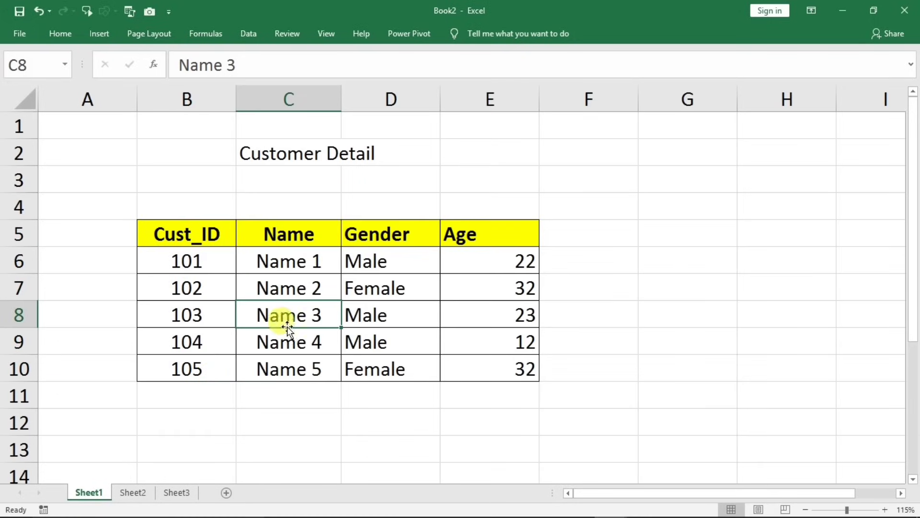
pyautogui.click(132, 494)
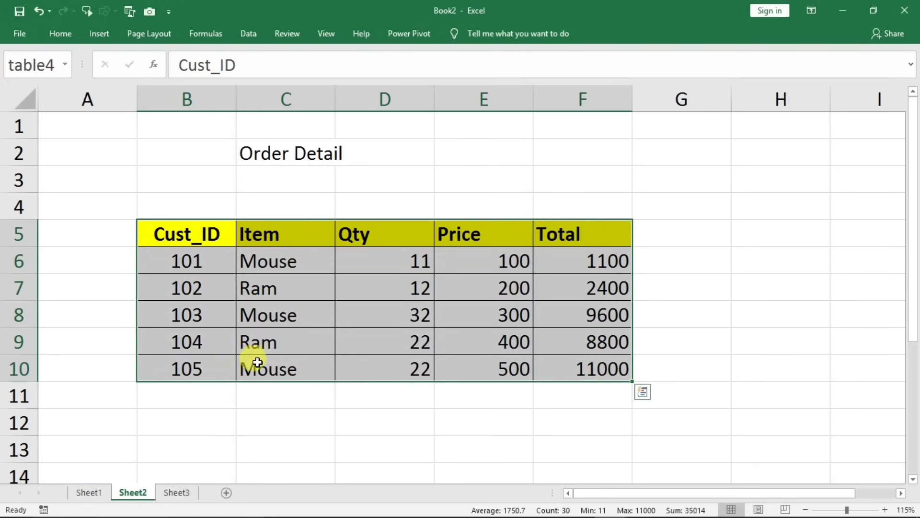
pyautogui.click(171, 494)
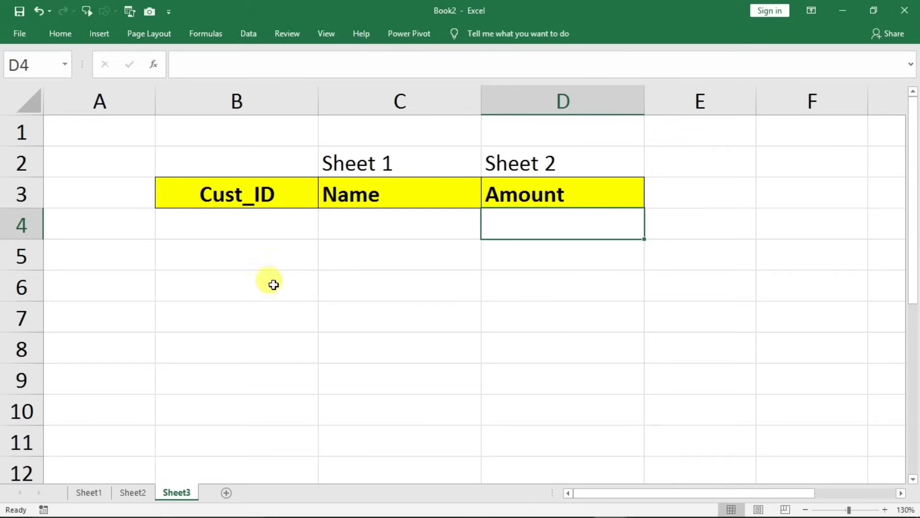
pyautogui.click(367, 228)
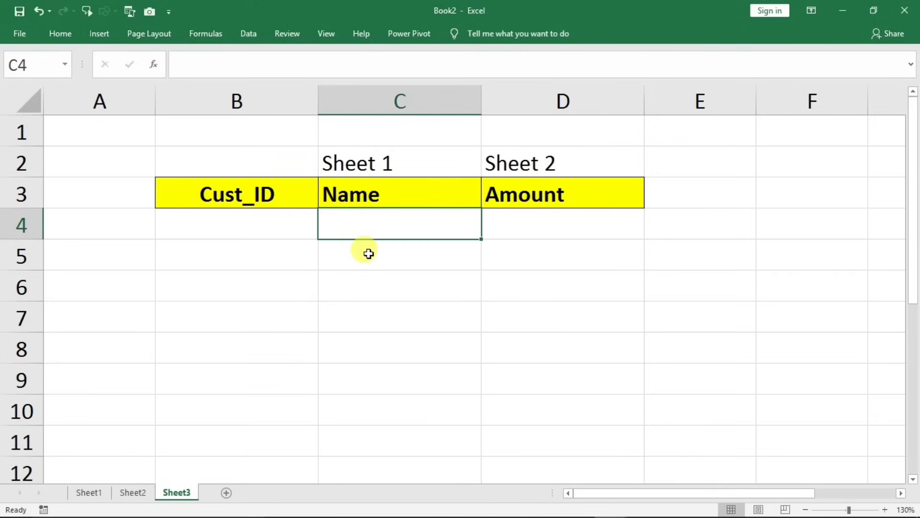
pyautogui.write('=')
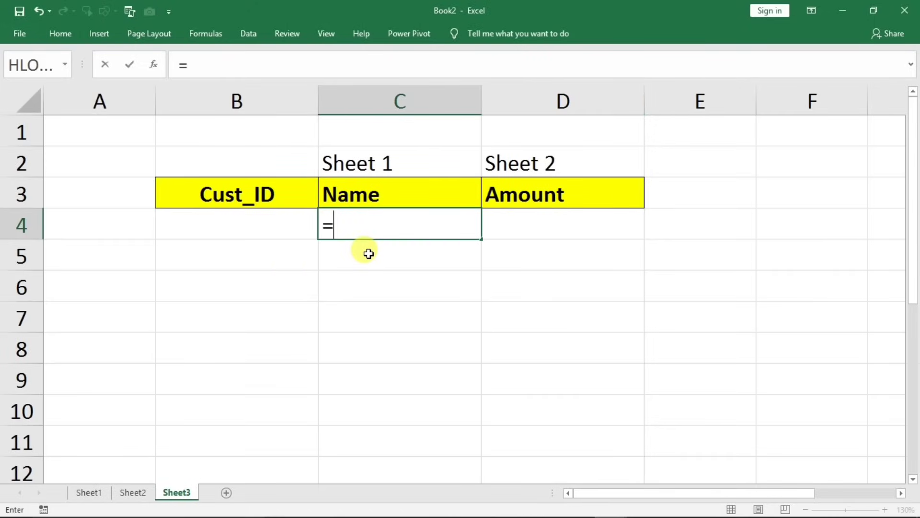
pyautogui.write('vlookup')
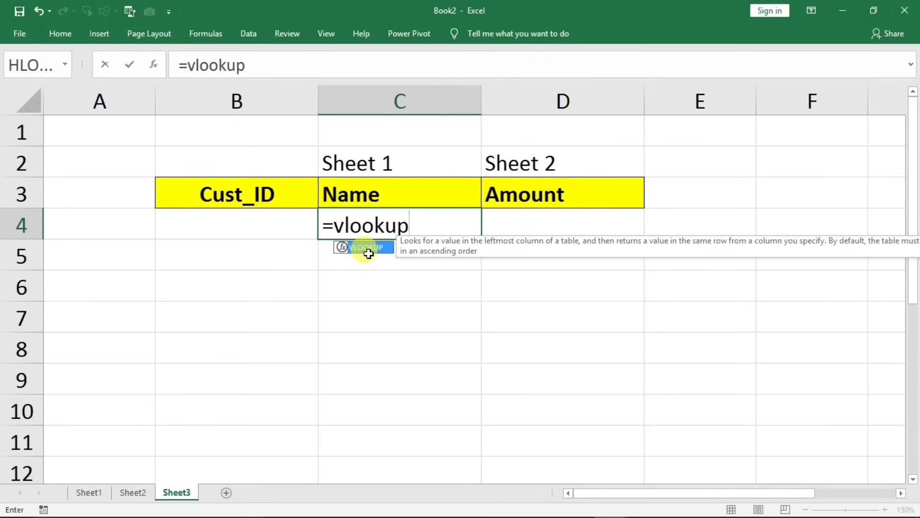
pyautogui.press('BackSpace')
pyautogui.press('BackSpace')
pyautogui.press('BackSpace')
pyautogui.press('BackSpace')
pyautogui.press('BackSpace')
pyautogui.press('BackSpace')
pyautogui.press('BackSpace')
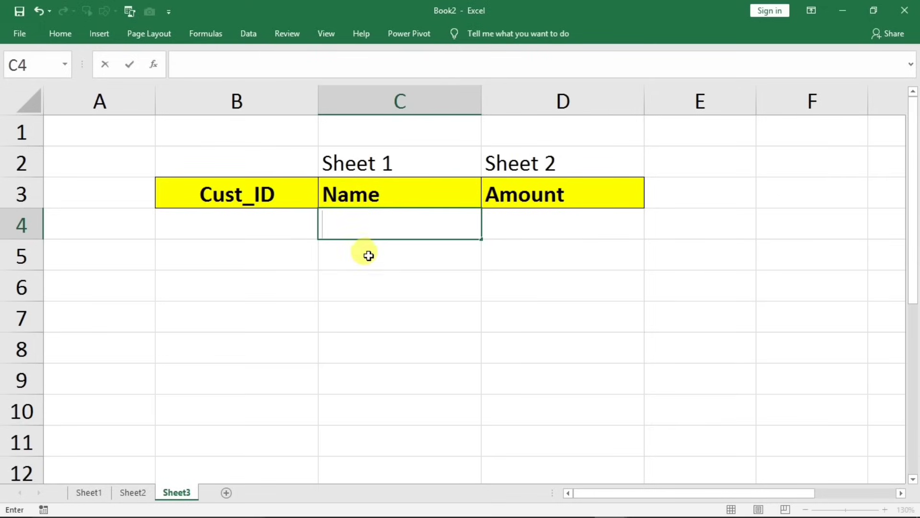
pyautogui.click(370, 282)
pyautogui.click(350, 230)
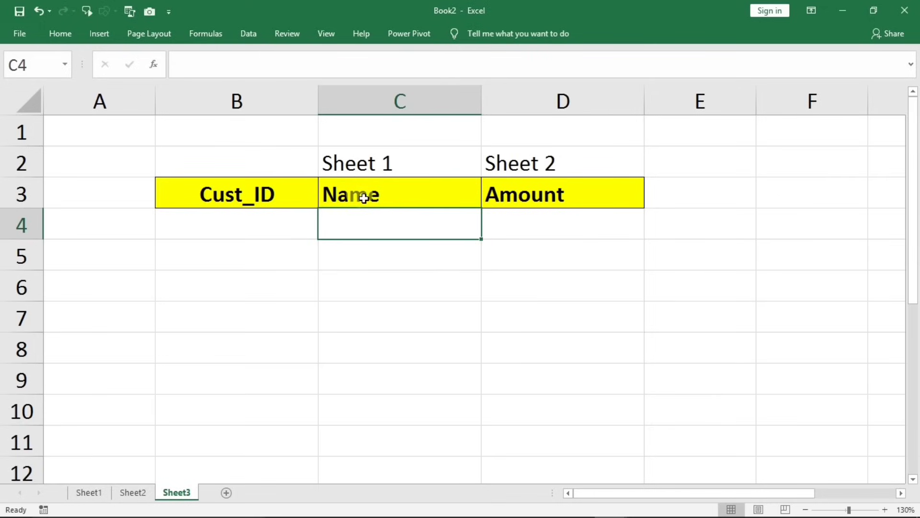
# Compare the Customer Detail table on Sheet1 with the Order Detail table and its Total column on Sheet2.
pyautogui.click(105, 496)
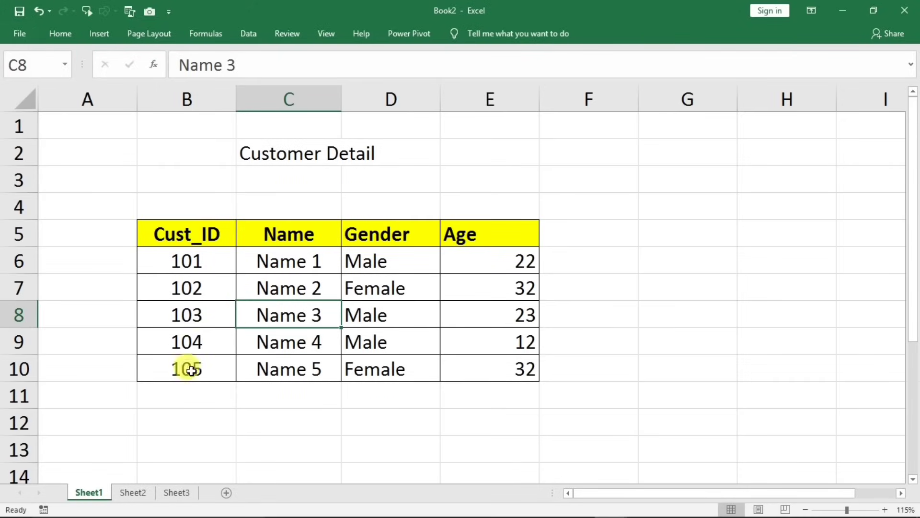
pyautogui.click(128, 492)
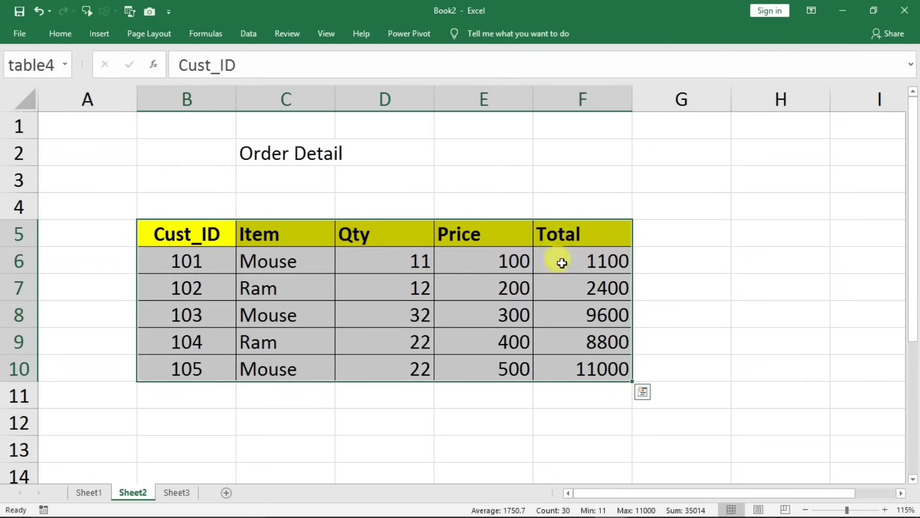
pyautogui.click(568, 280)
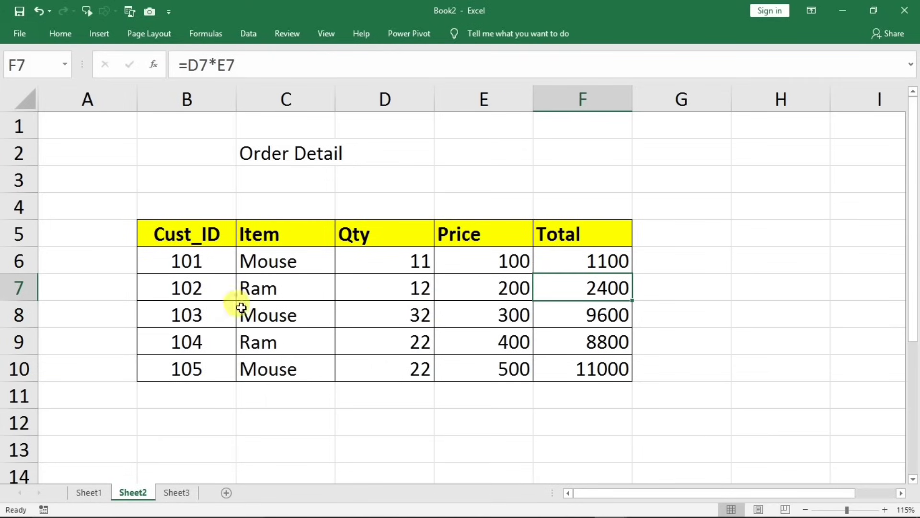
pyautogui.click(82, 494)
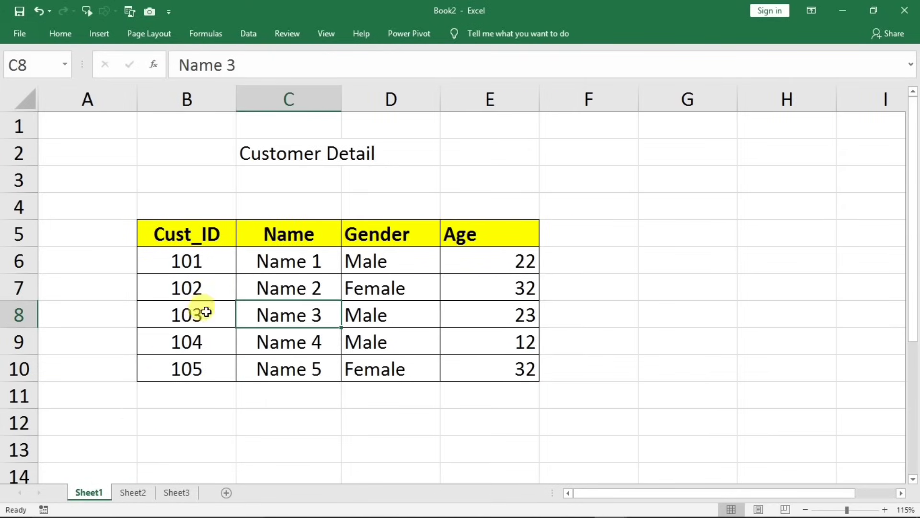
pyautogui.click(133, 493)
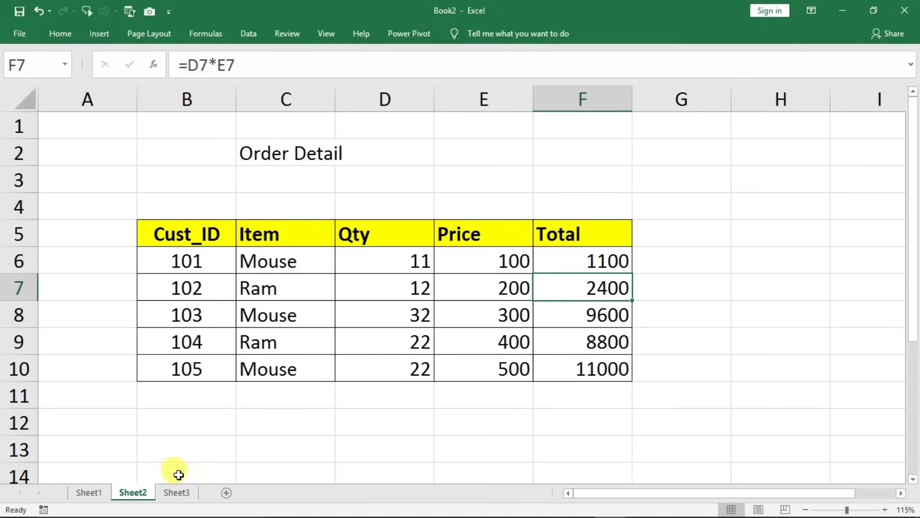
pyautogui.click(178, 493)
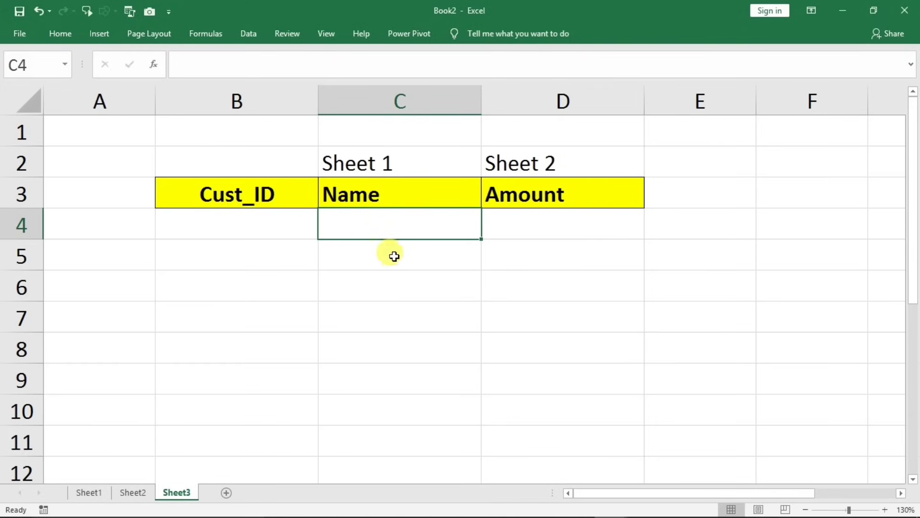
# Enter =VLOOKUP(B4,table3,2,0) in the Name cell C4 on Sheet3.
pyautogui.write('=vlo')
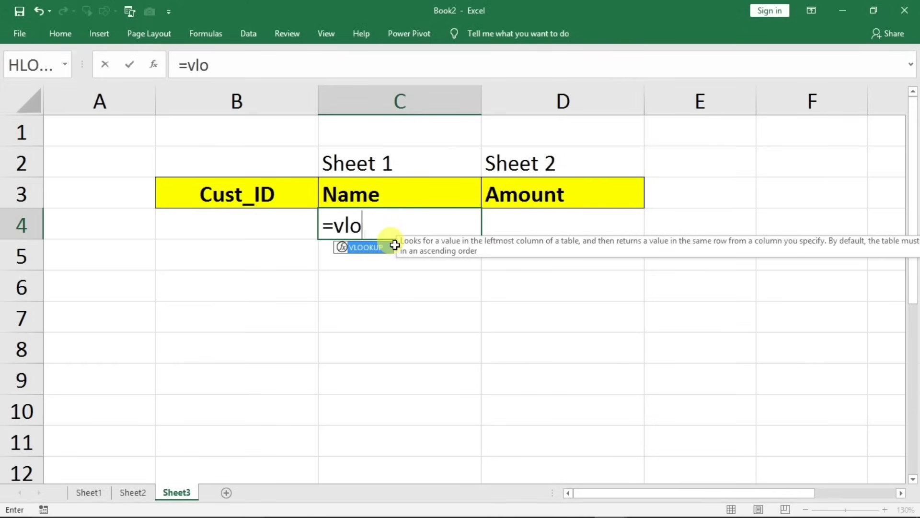
pyautogui.write('okup(')
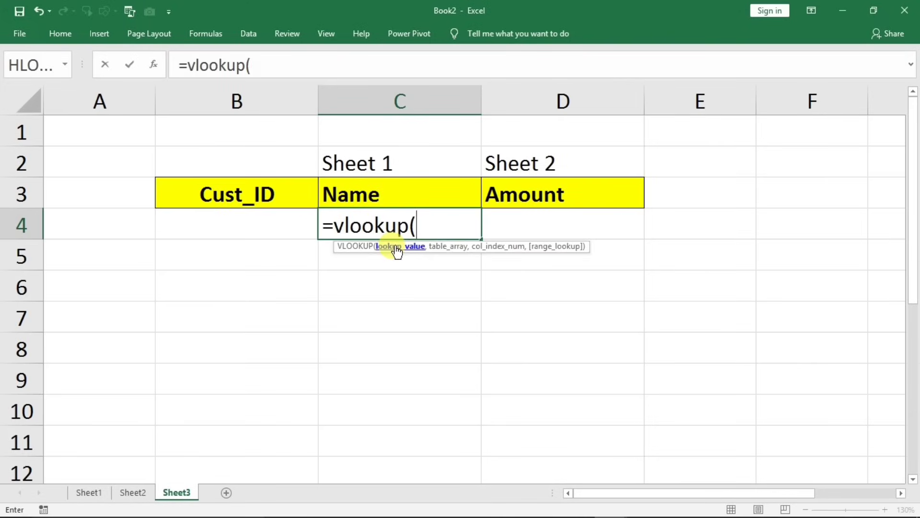
pyautogui.click(246, 215)
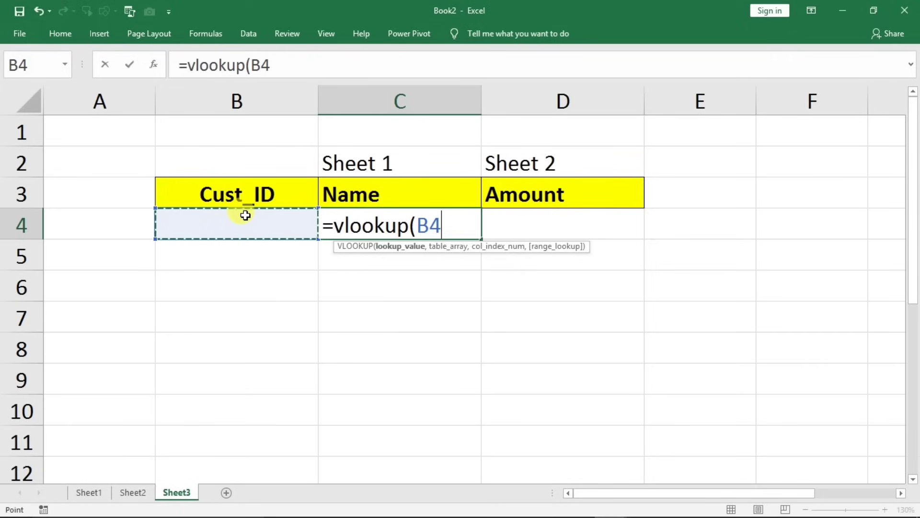
pyautogui.write(',')
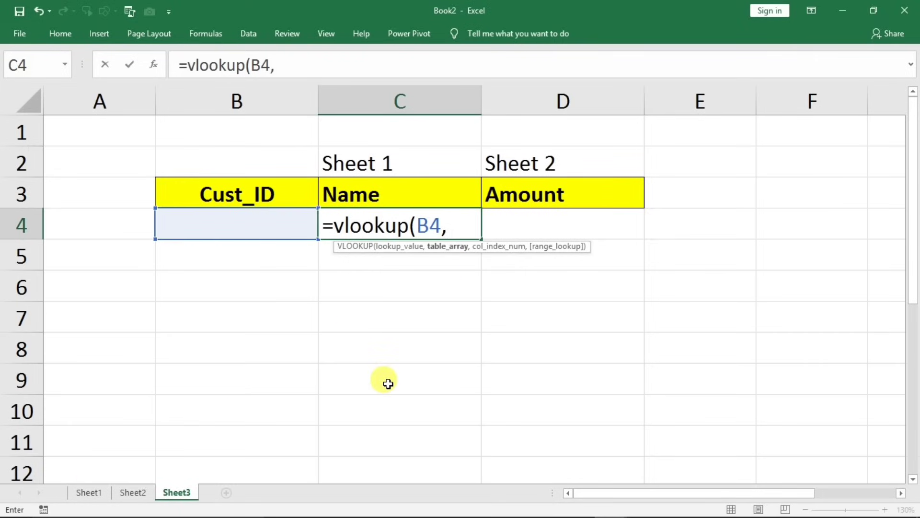
pyautogui.write('tab')
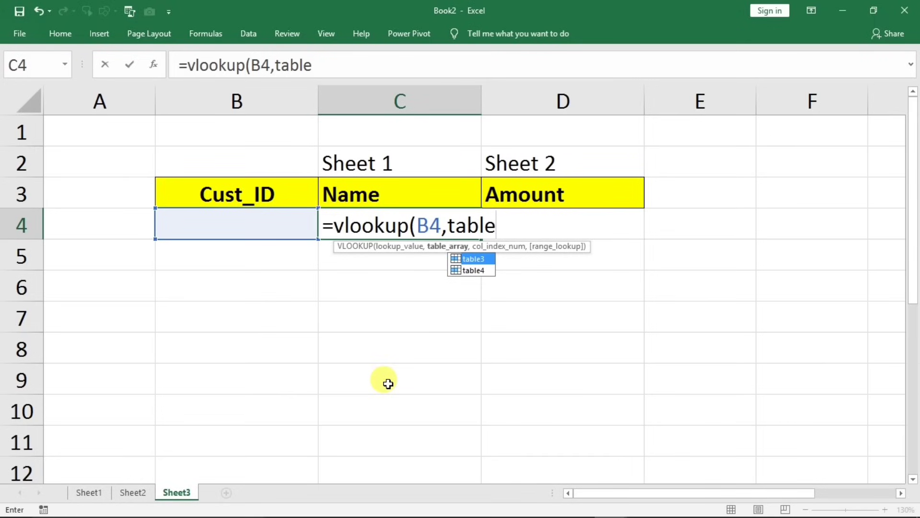
pyautogui.write('le')
pyautogui.press('Tab')
pyautogui.write(',')
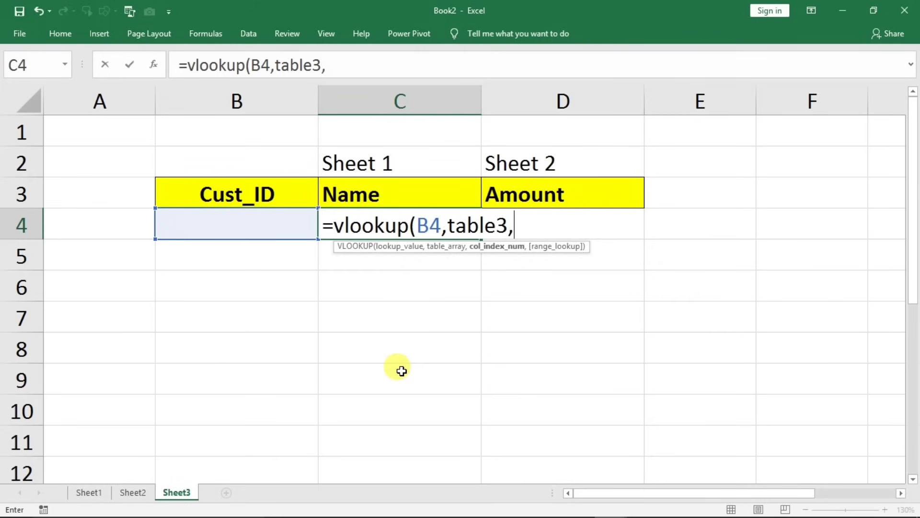
pyautogui.write('2,')
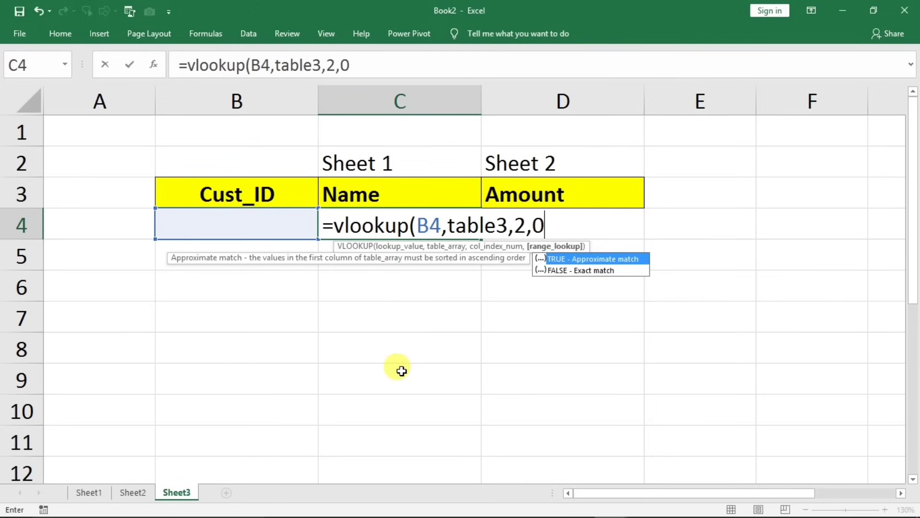
pyautogui.write('0')
pyautogui.press('Return')
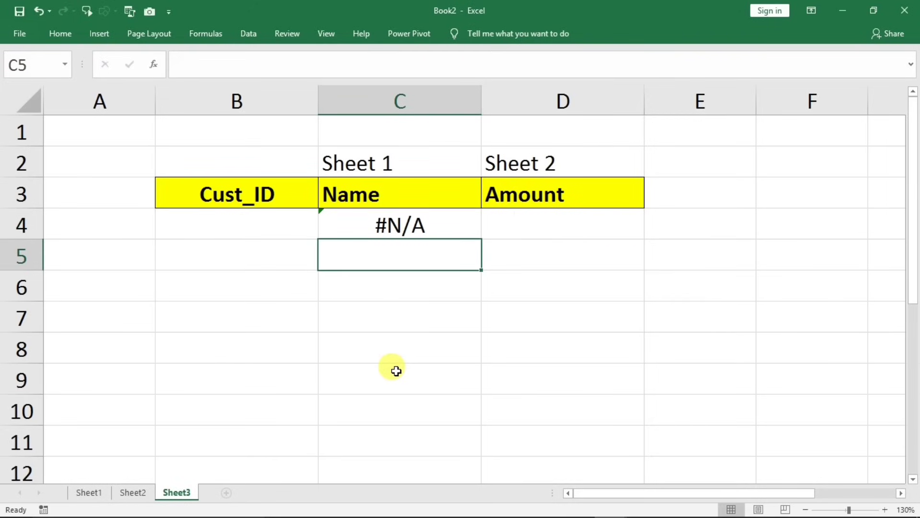
# Test the name lookup by entering the first listed customer's ID in the Cust_ID cell B4.
pyautogui.click(226, 230)
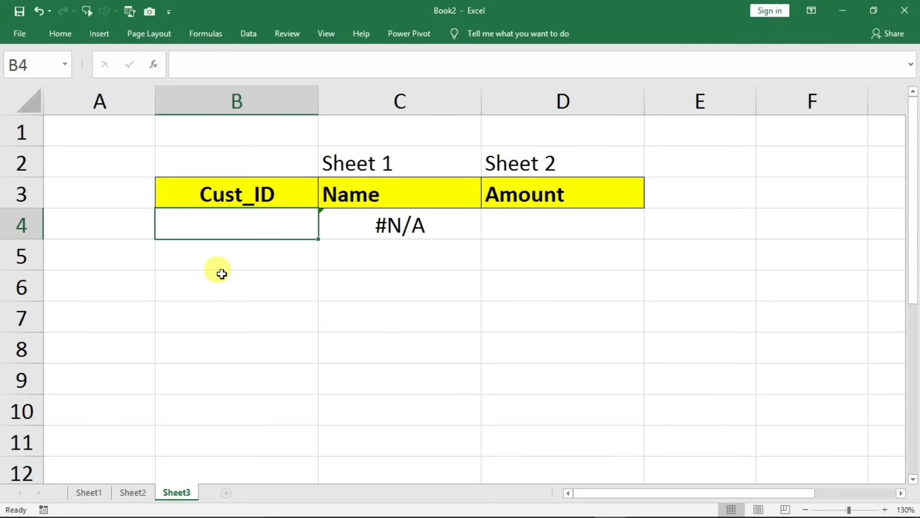
pyautogui.write('101')
pyautogui.press('Return')
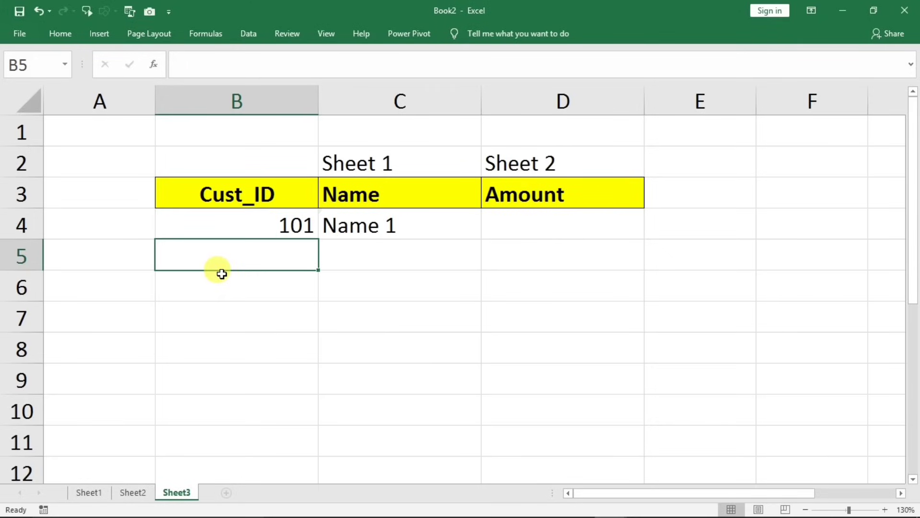
pyautogui.click(367, 235)
# Replace the ID in cell B4 with the fourth listed customer's ID and check the lookup in C4.
pyautogui.click(297, 226)
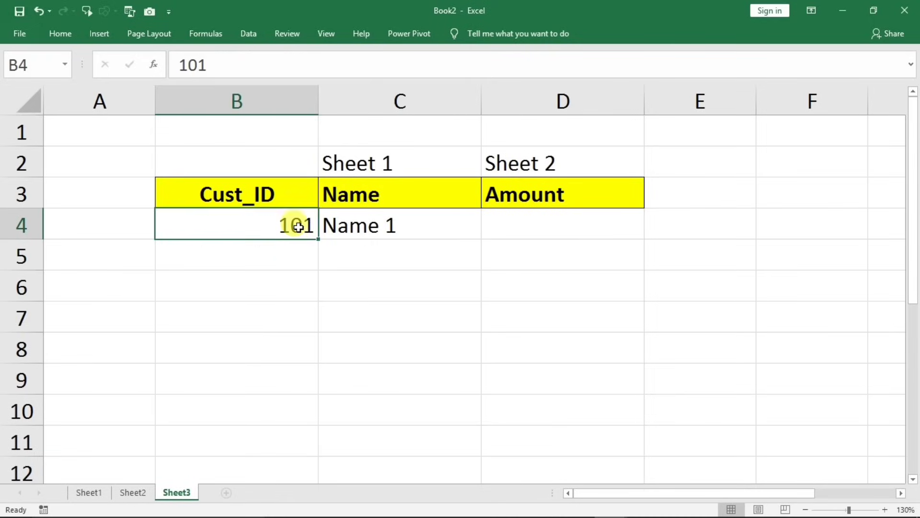
pyautogui.write('10')
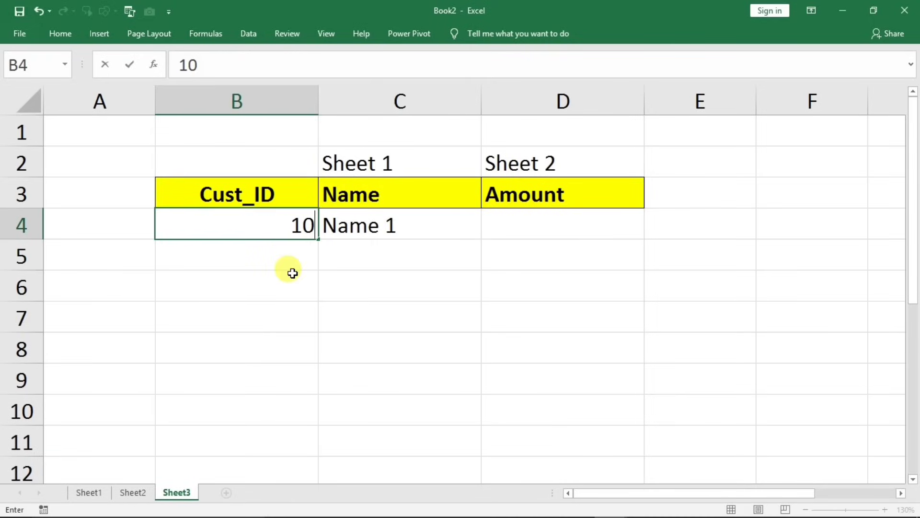
pyautogui.write('4')
pyautogui.press('Return')
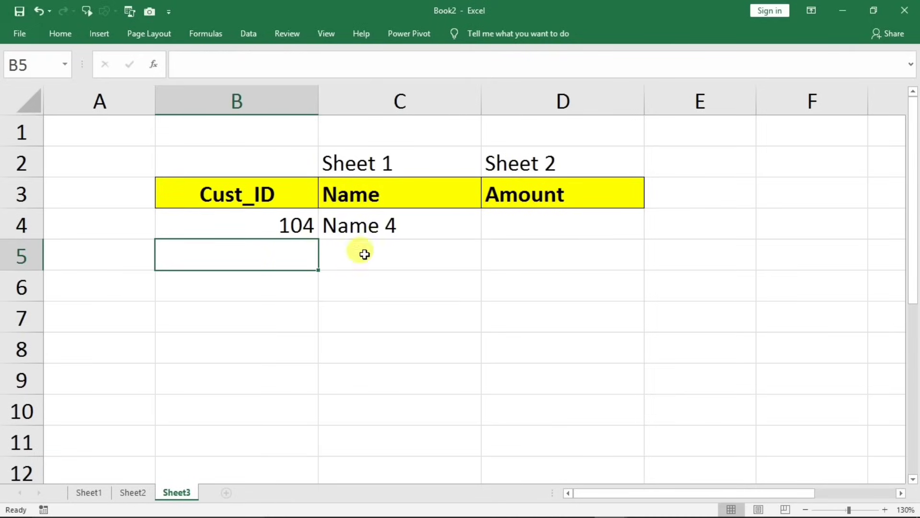
pyautogui.click(388, 232)
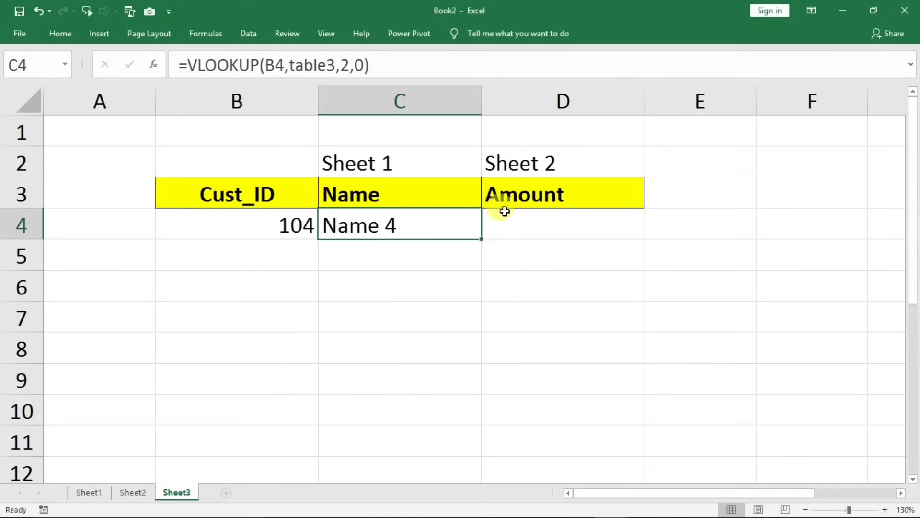
# Rename the Total header in cell F5 of the Order Detail table on Sheet2 to Amount.
pyautogui.click(533, 219)
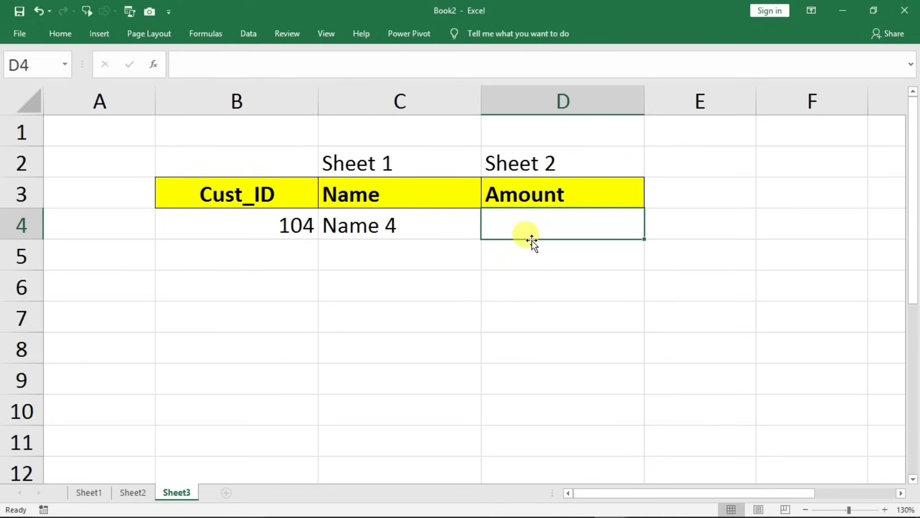
pyautogui.click(133, 492)
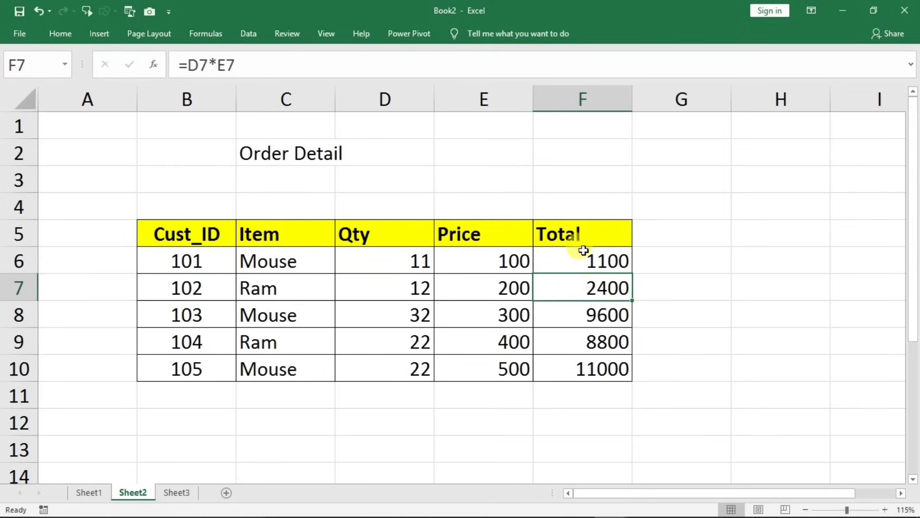
pyautogui.click(584, 233)
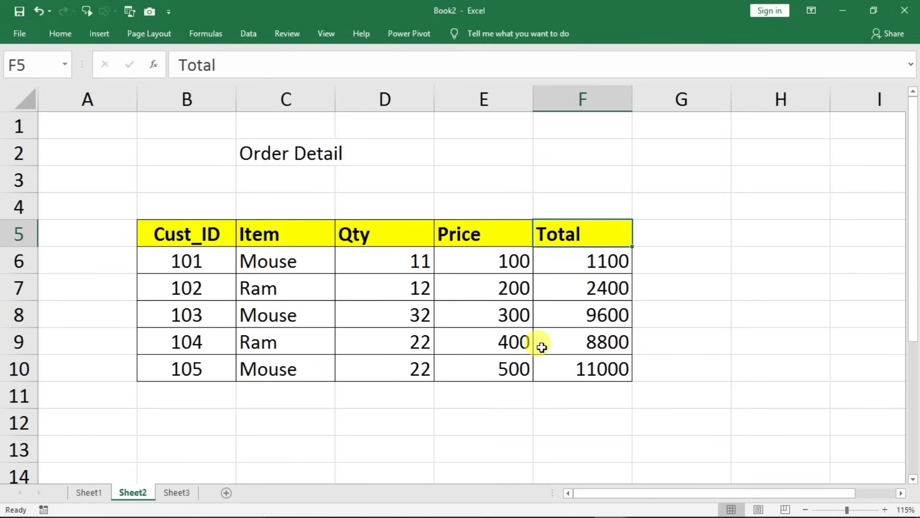
pyautogui.write('Amount')
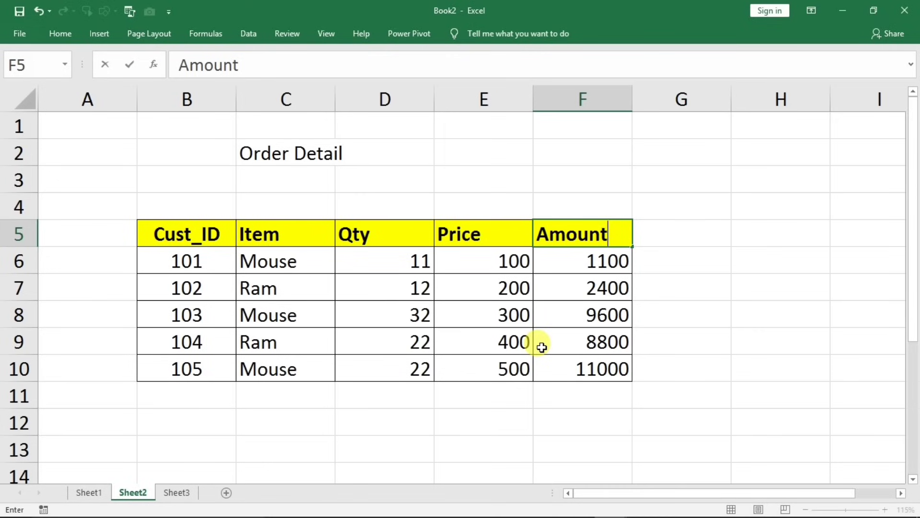
pyautogui.click(541, 346)
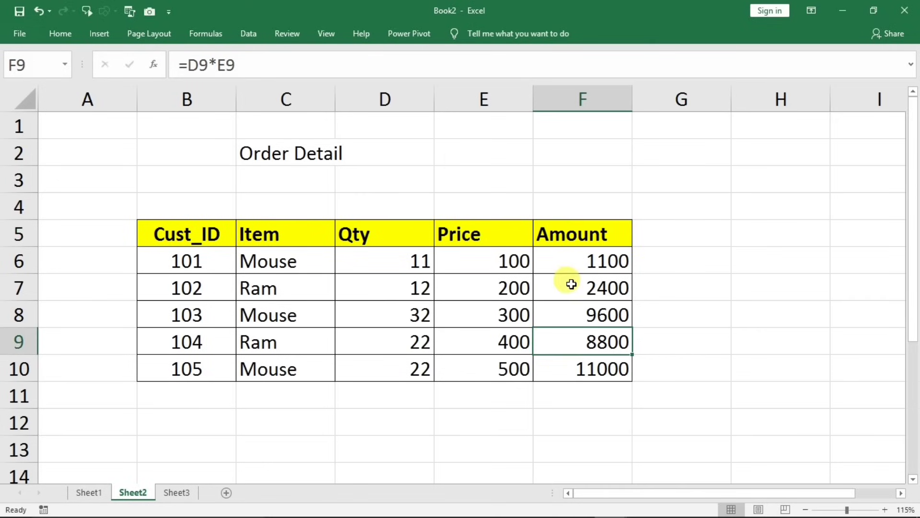
# Enter =VLOOKUP(B4,table4,5,0) in the Amount cell D4 on Sheet3.
pyautogui.click(175, 492)
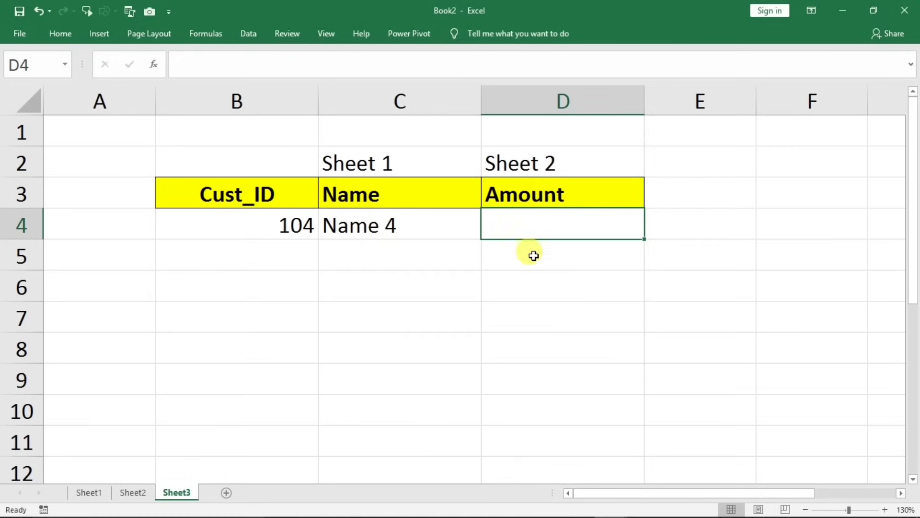
pyautogui.doubleClick(518, 225)
pyautogui.write('=vl')
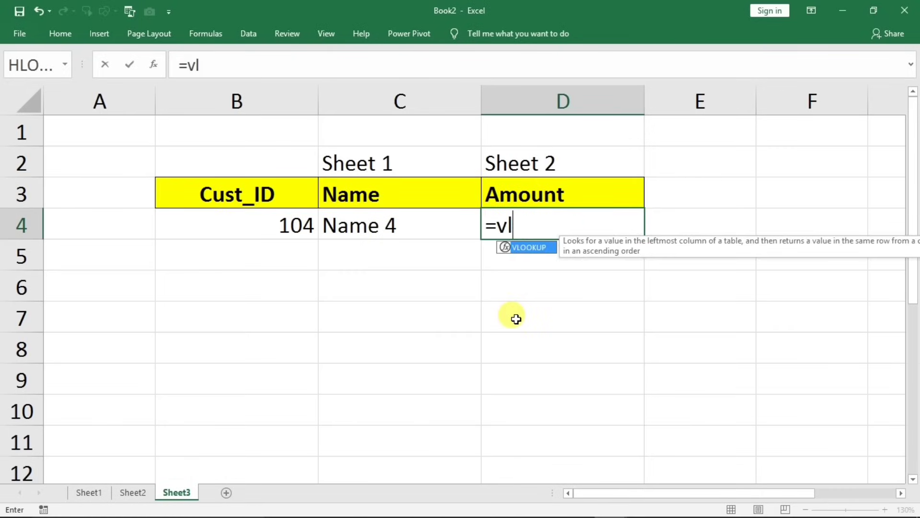
pyautogui.write('ookup(')
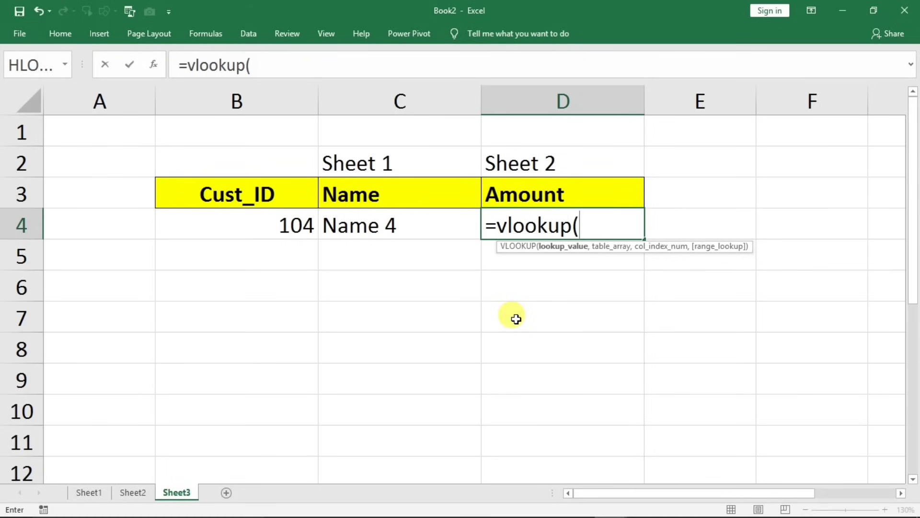
pyautogui.click(231, 230)
pyautogui.write(',')
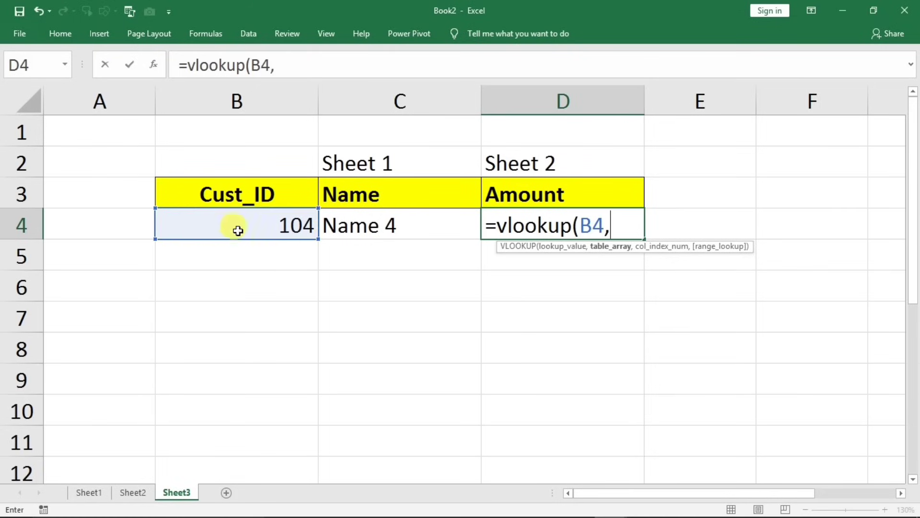
pyautogui.write('tab')
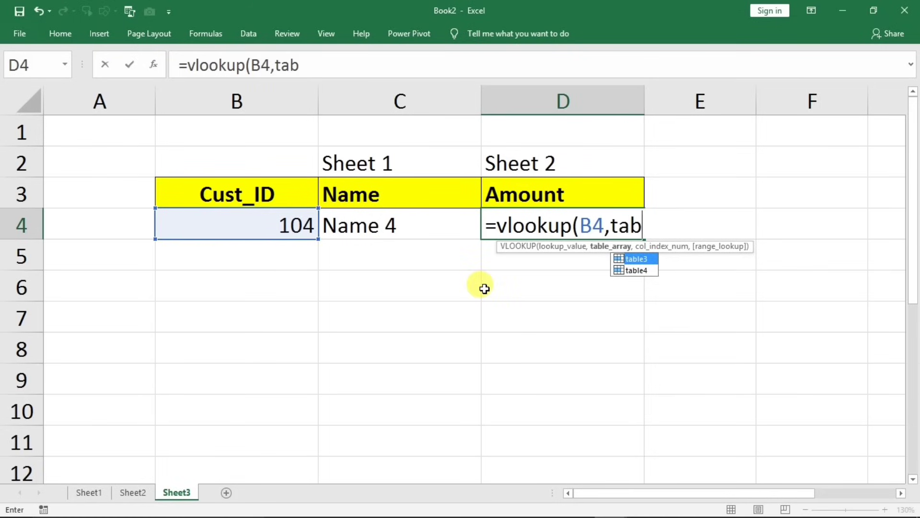
pyautogui.write('le')
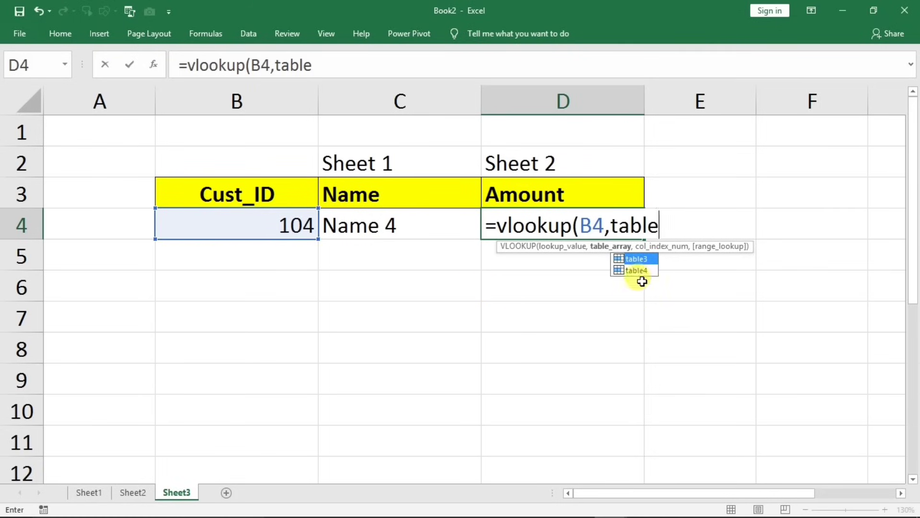
pyautogui.doubleClick(641, 272)
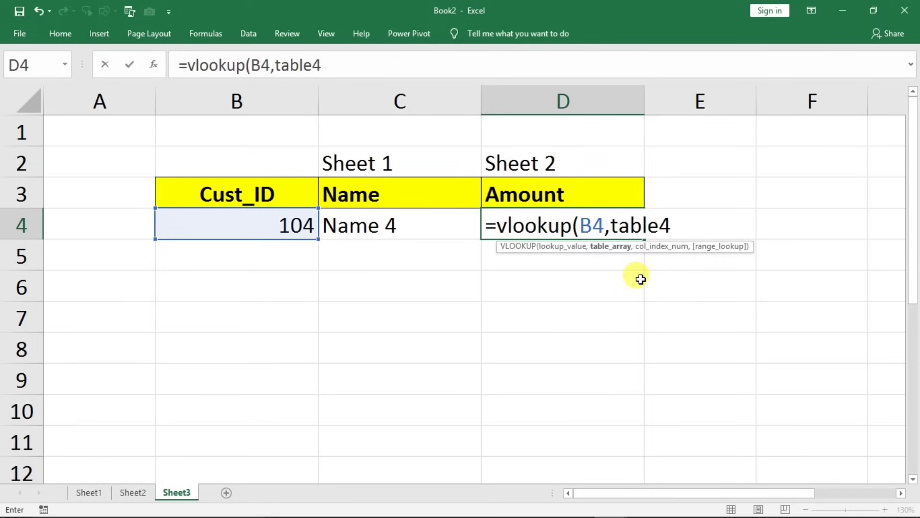
pyautogui.write(',')
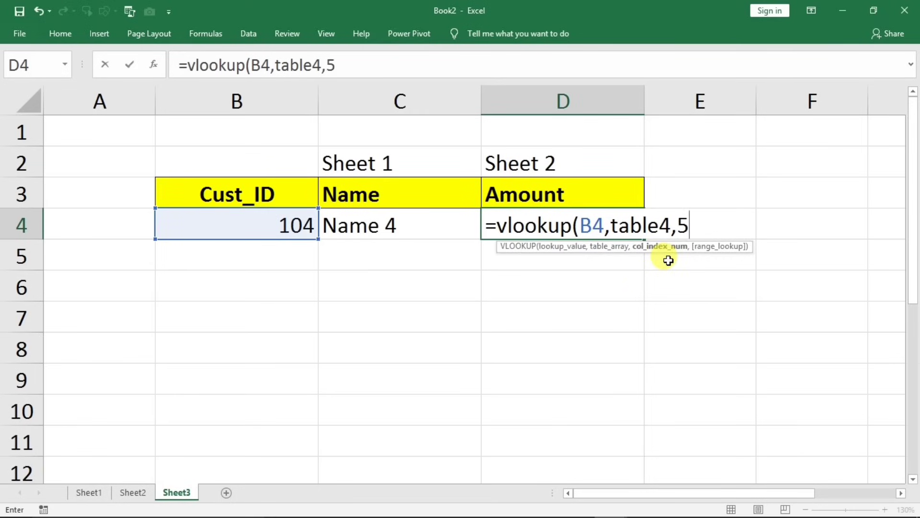
pyautogui.write('5,0')
pyautogui.press('Return')
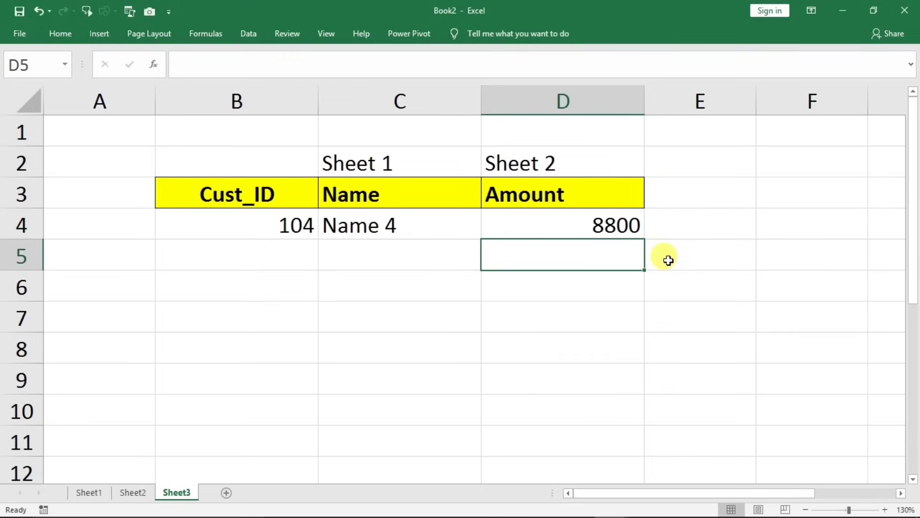
# Replace the ID in cell B4 with the first listed customer's ID and check the lookups in C4 and D4.
pyautogui.click(263, 223)
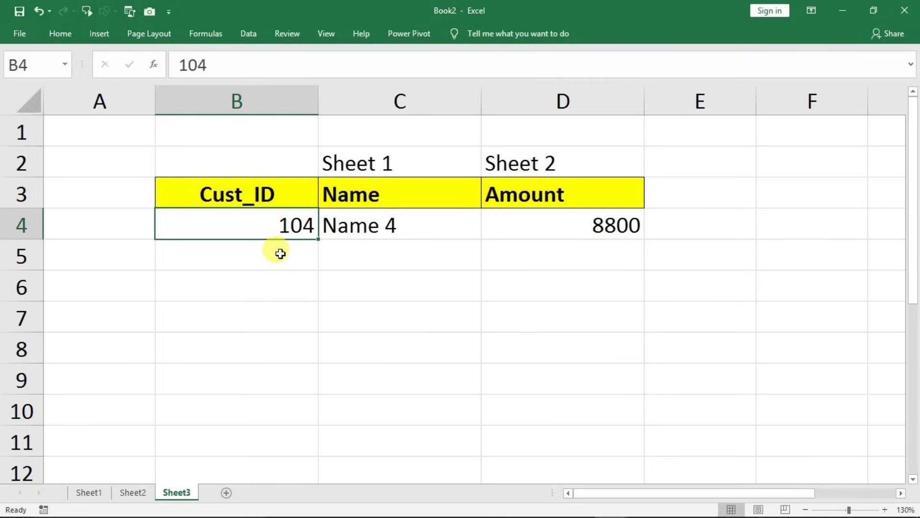
pyautogui.write('1')
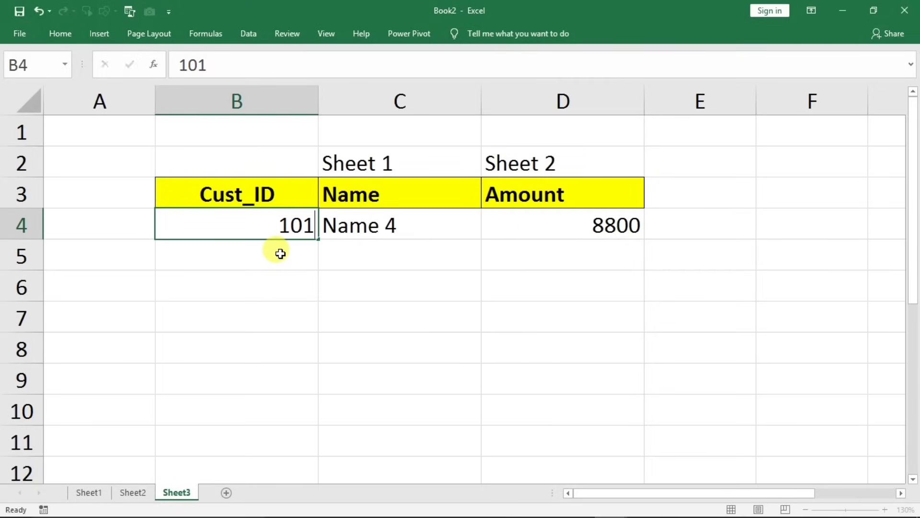
pyautogui.press('Return')
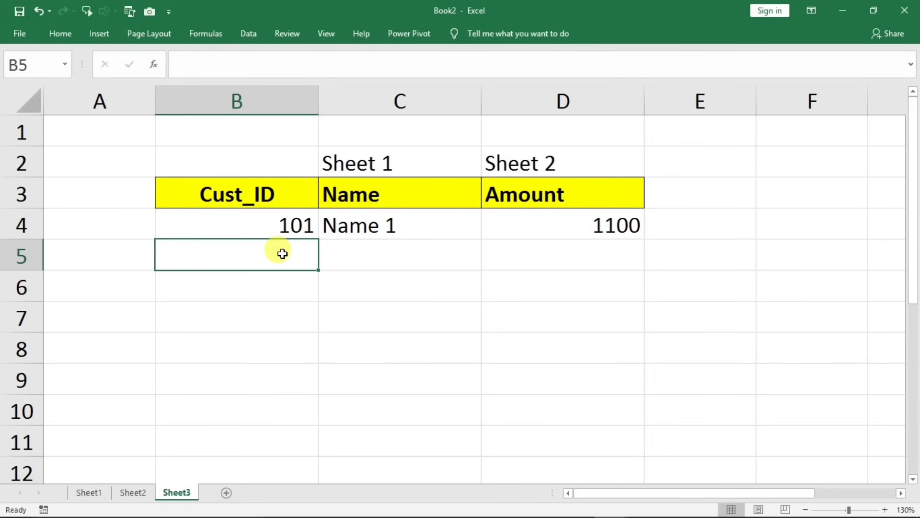
pyautogui.click(403, 229)
pyautogui.click(545, 217)
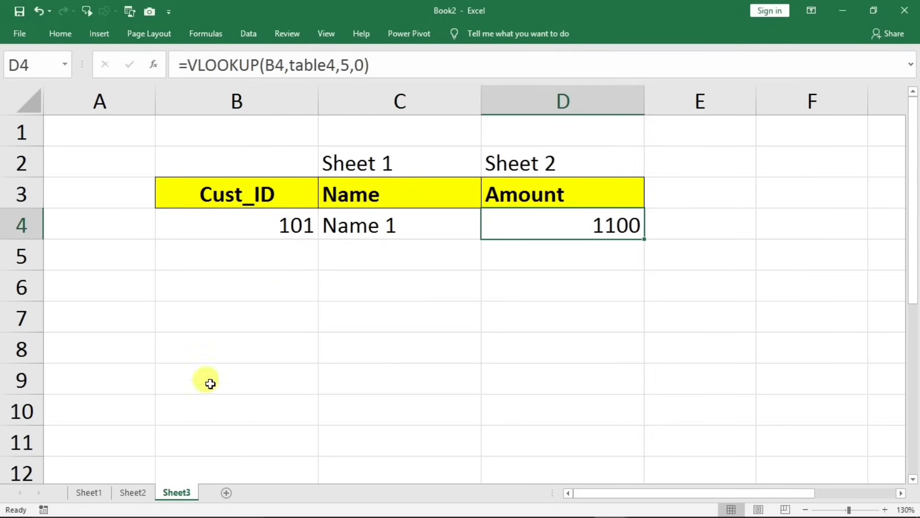
# Check the looked-up name and amount against the first customer's rows on Sheet1 and Sheet2, and return to Sheet3.
pyautogui.click(87, 491)
pyautogui.click(223, 259)
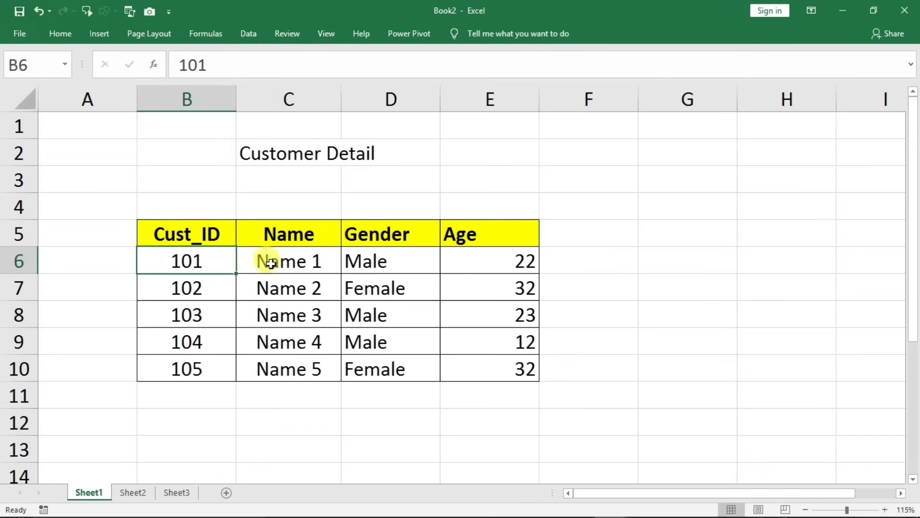
pyautogui.click(271, 262)
pyautogui.click(131, 492)
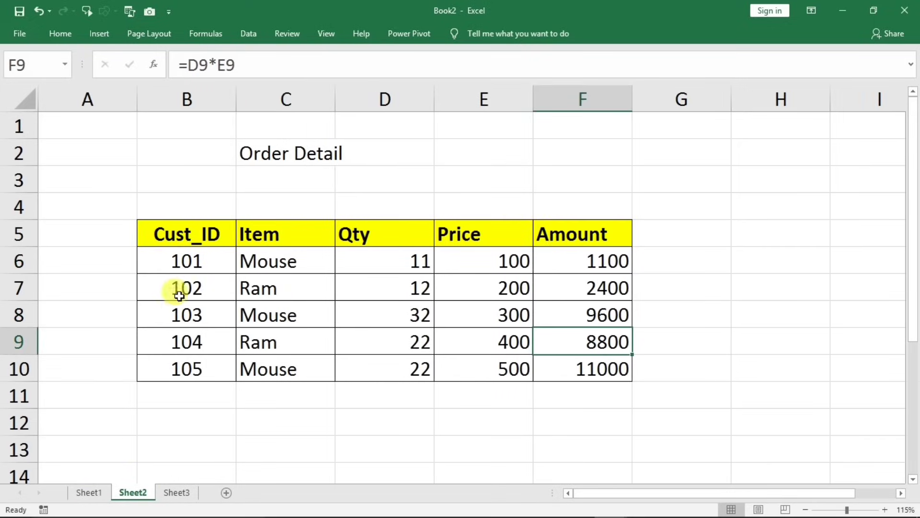
pyautogui.moveTo(191, 258); pyautogui.dragTo(591, 261)
pyautogui.click(591, 261)
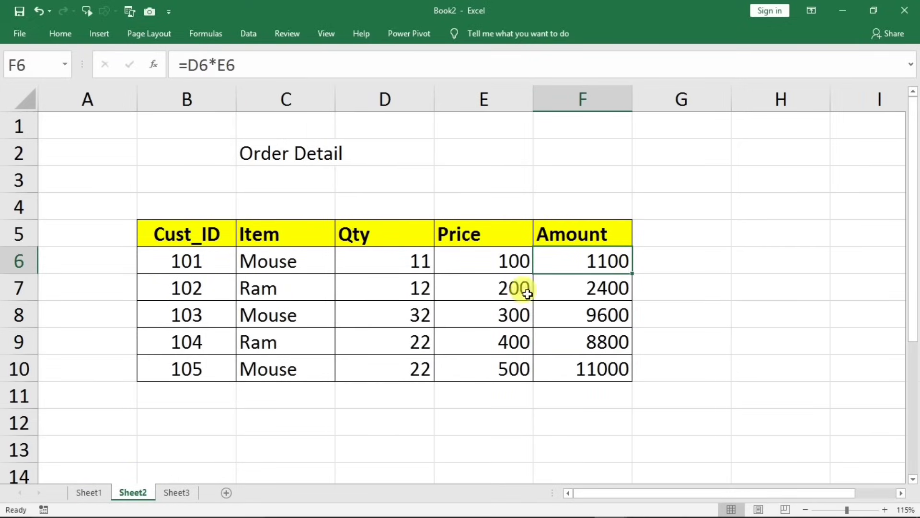
pyautogui.click(176, 493)
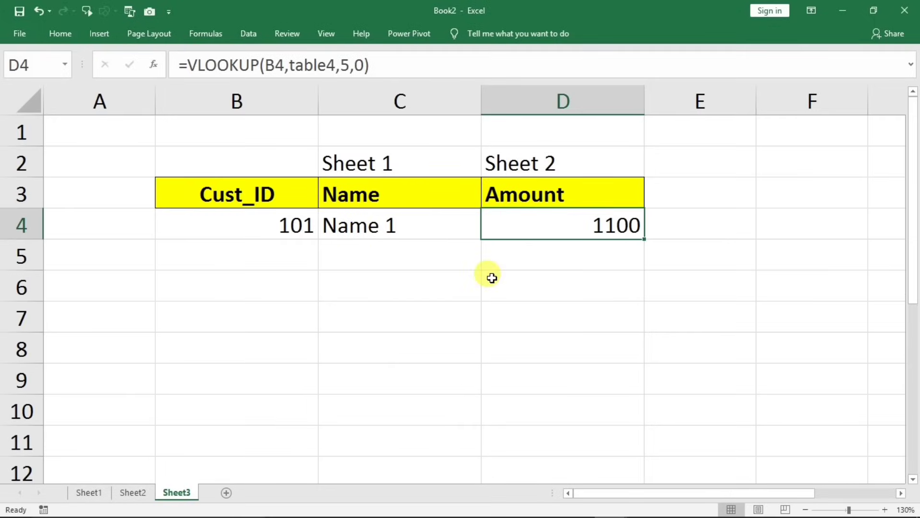
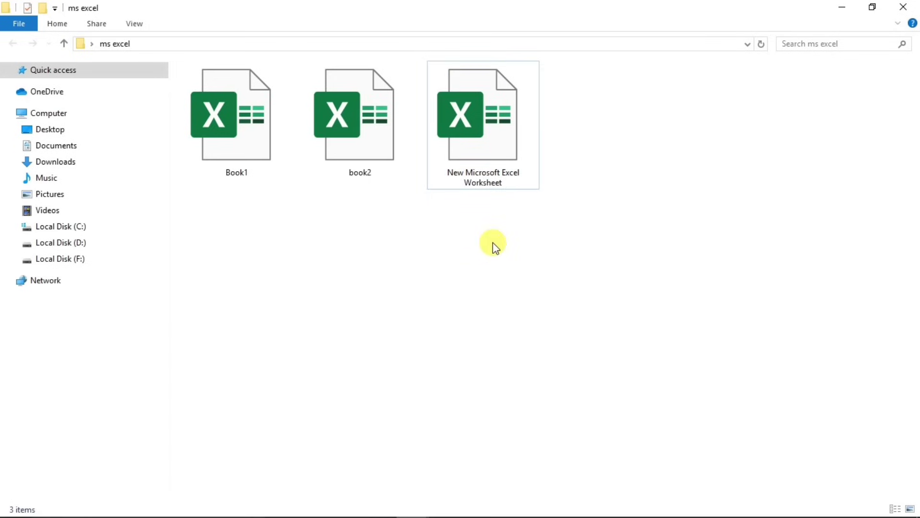
pyautogui.moveTo(482, 162)
pyautogui.moveTo(496, 139)
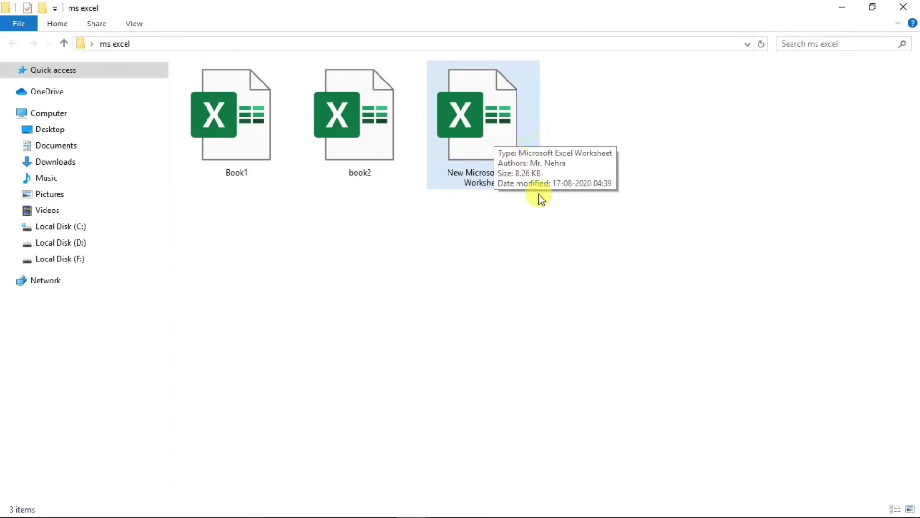
pyautogui.moveTo(611, 230); pyautogui.dragTo(406, 167)
pyautogui.click(475, 301)
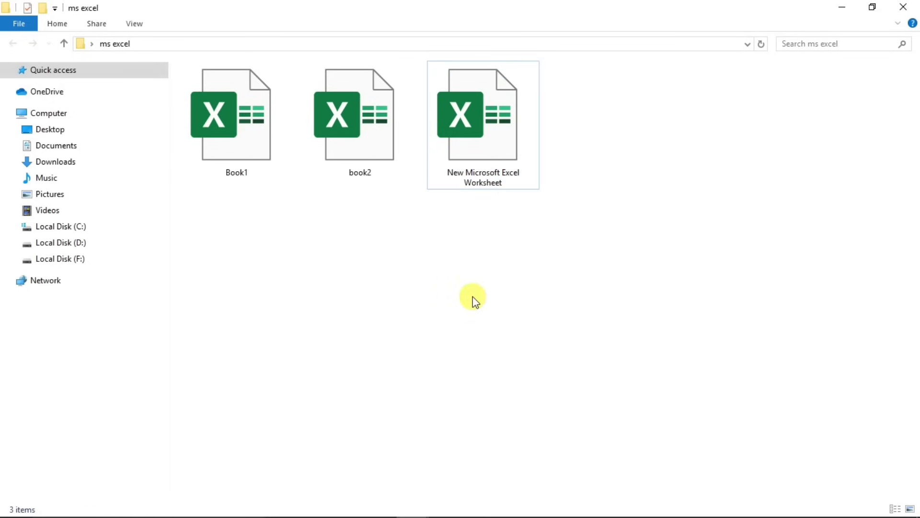
# Switch to the New Microsoft Excel Worksheet workbook and examine the empty cells under the Cust_ID, Amount and Name headers.
pyautogui.moveTo(642, 502)
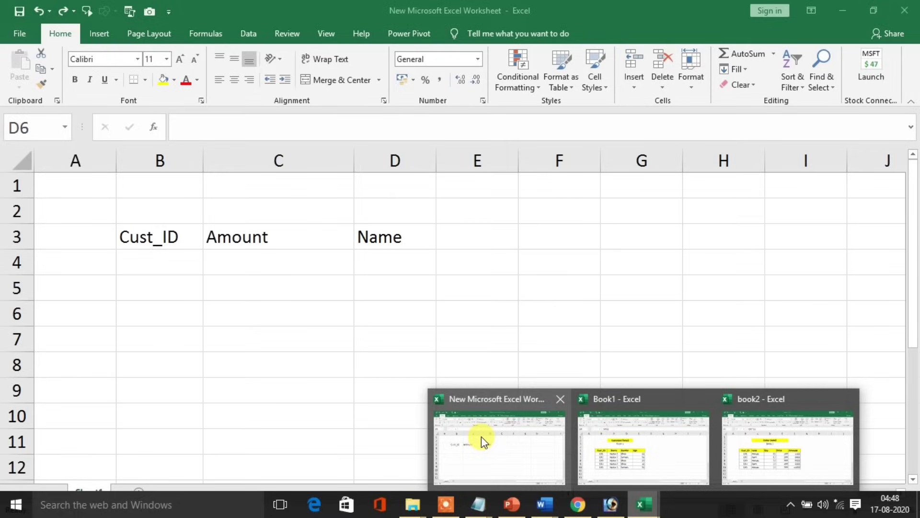
pyautogui.click(481, 437)
pyautogui.click(167, 269)
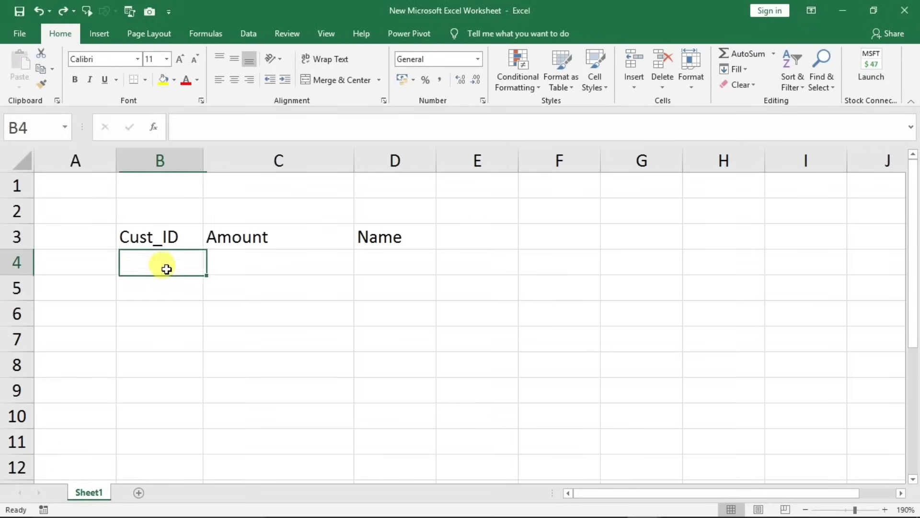
pyautogui.click(275, 259)
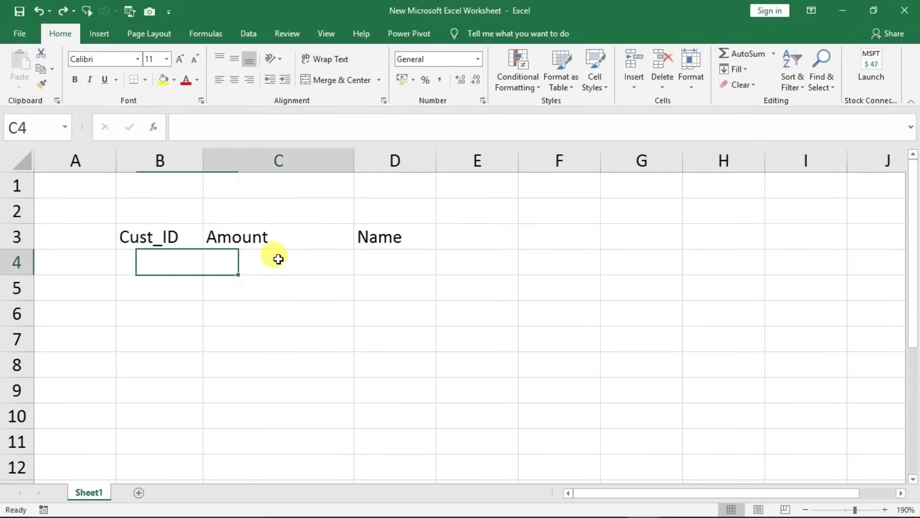
pyautogui.moveTo(389, 256); pyautogui.dragTo(319, 261)
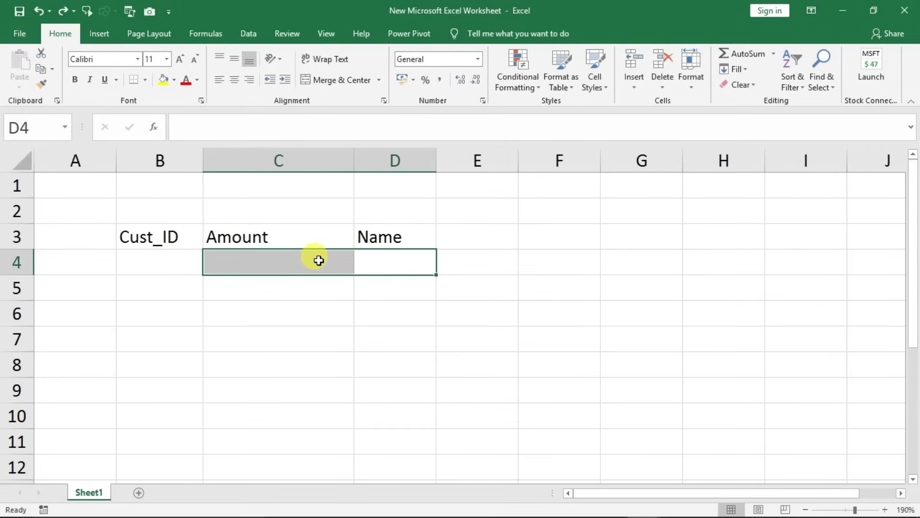
pyautogui.click(318, 260)
pyautogui.click(391, 261)
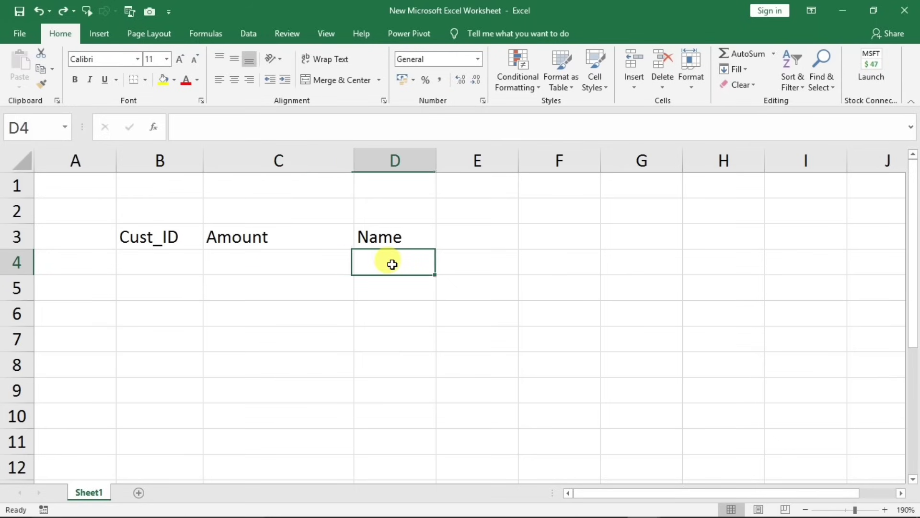
pyautogui.click(345, 260)
# Switch to the Book1 workbook and examine the Cust_ID, Name, Gender and Age columns of the Customer Detail table.
pyautogui.moveTo(622, 509)
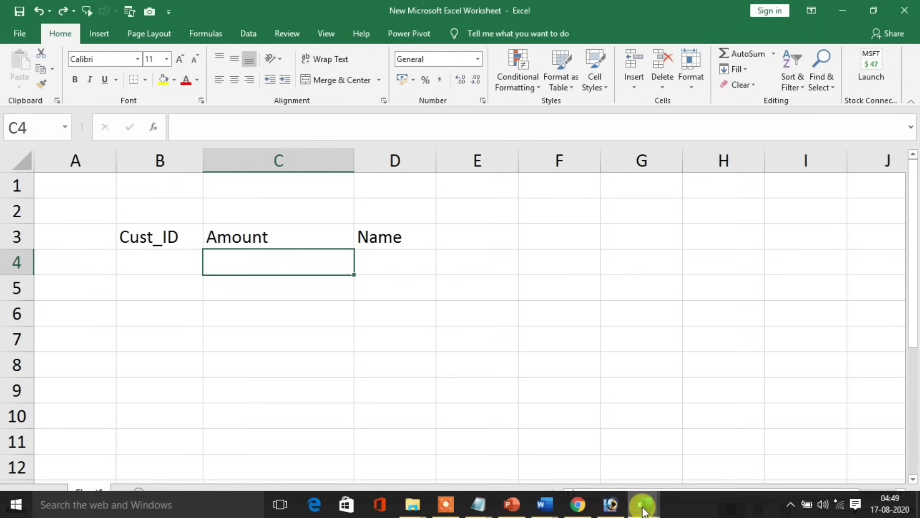
pyautogui.moveTo(636, 436)
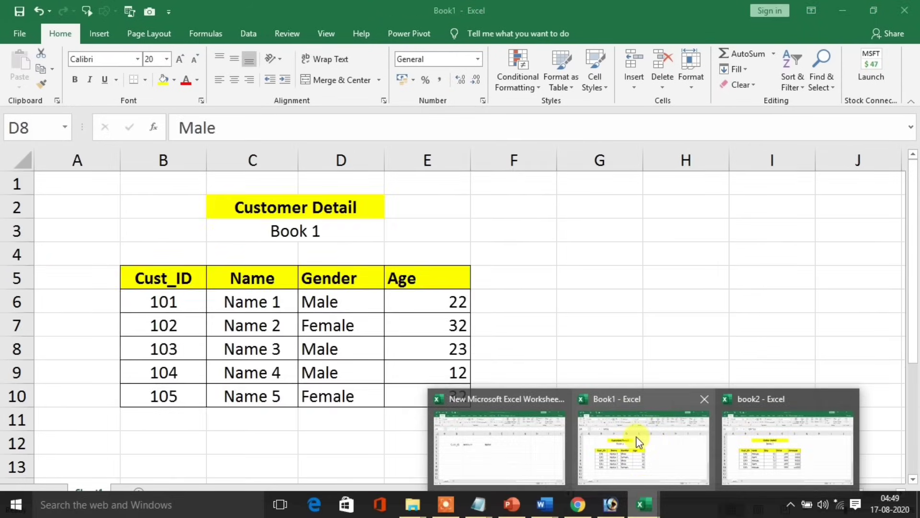
pyautogui.click(636, 436)
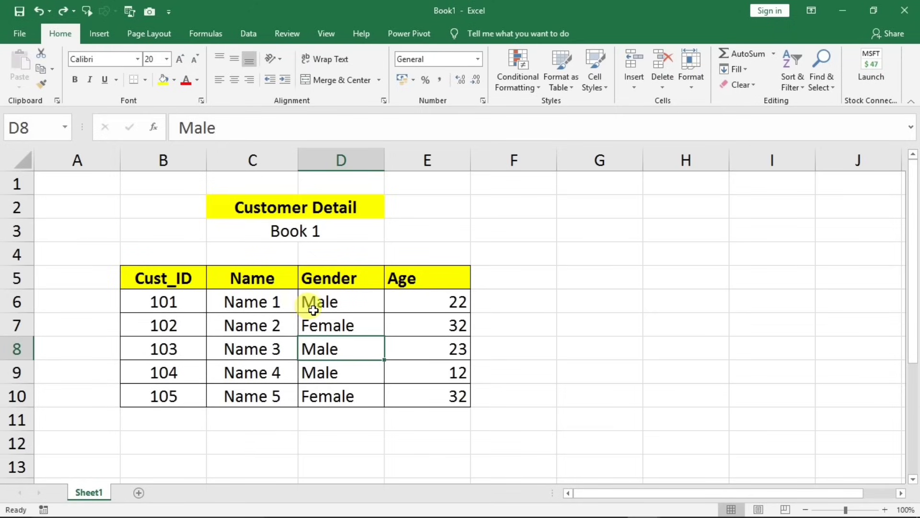
pyautogui.moveTo(160, 303); pyautogui.dragTo(166, 399)
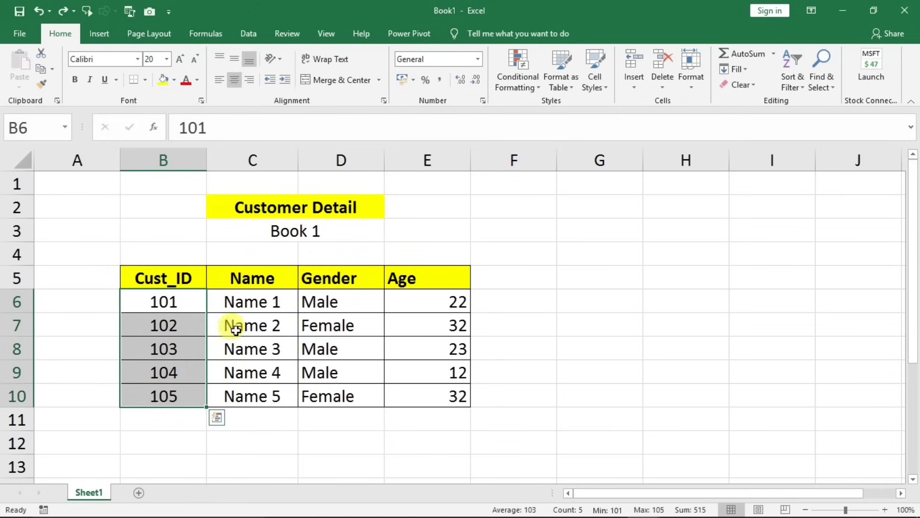
pyautogui.moveTo(265, 285); pyautogui.dragTo(412, 396)
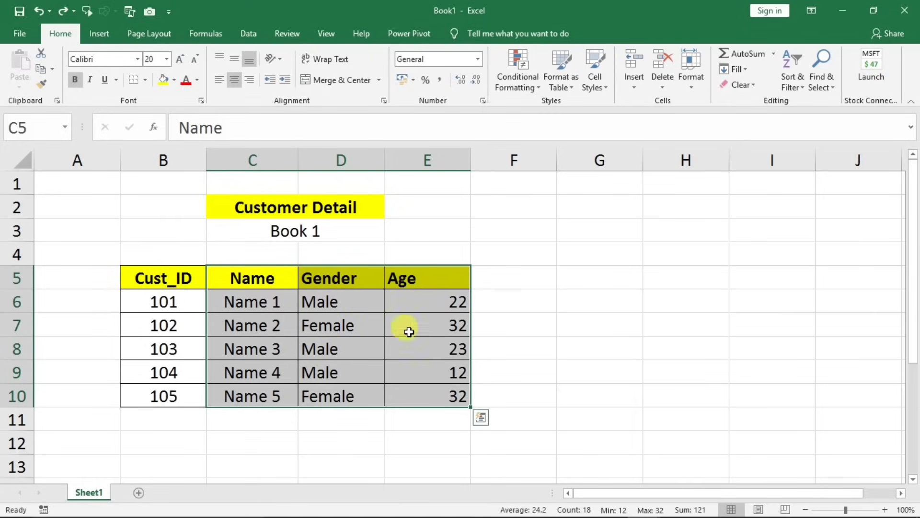
# Switch to the book2 workbook and examine the Cust_ID and Amount columns of the Order Detail table.
pyautogui.click(525, 342)
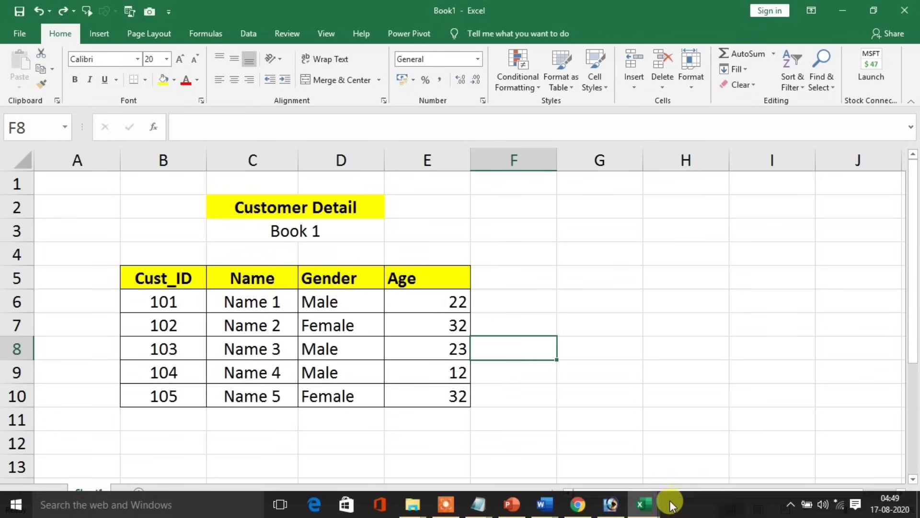
pyautogui.moveTo(644, 504)
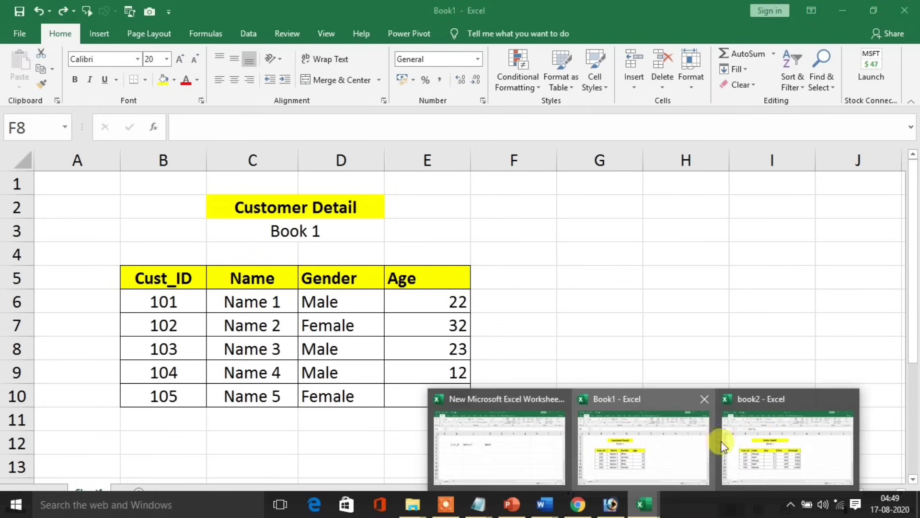
pyautogui.click(763, 434)
pyautogui.click(149, 296)
pyautogui.moveTo(154, 325); pyautogui.dragTo(163, 349)
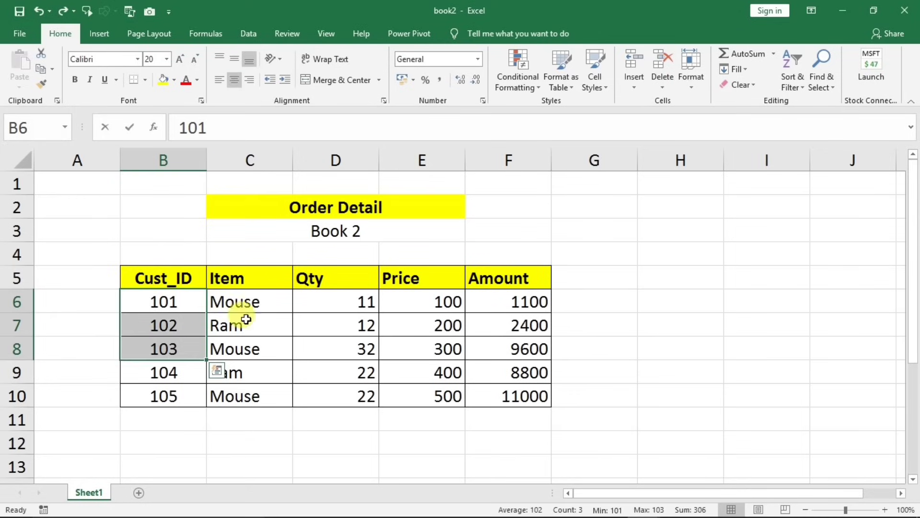
pyautogui.click(517, 324)
# Return to the New Microsoft Excel Worksheet workbook and examine cells B4 and C4 under the Cust_ID and Amount headers.
pyautogui.moveTo(642, 509)
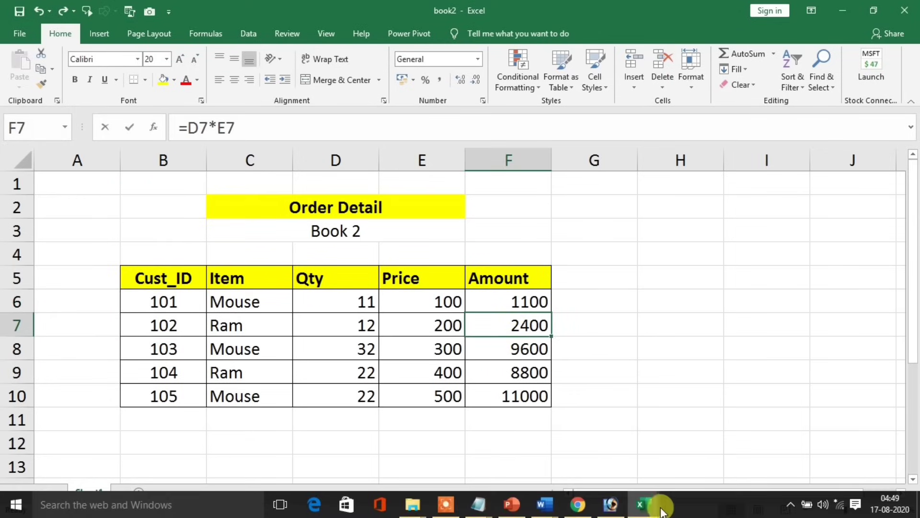
pyautogui.click(479, 454)
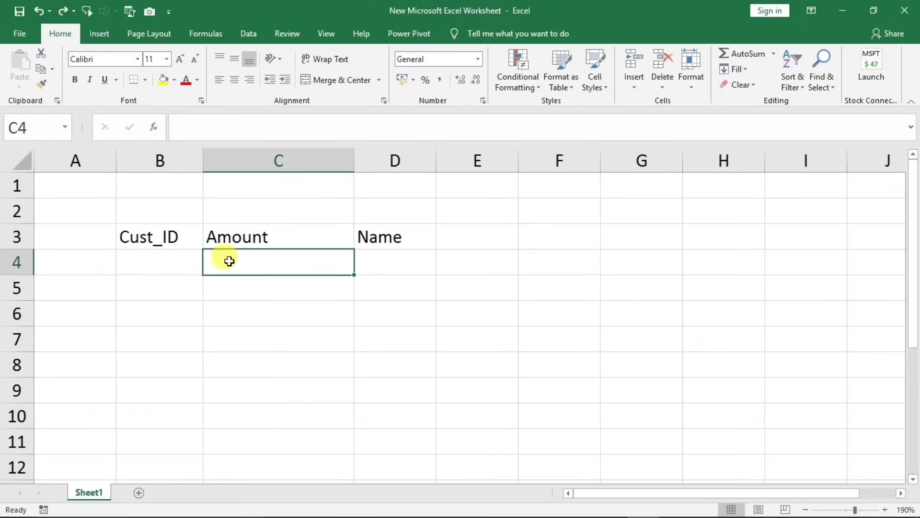
pyautogui.click(160, 260)
pyautogui.click(254, 263)
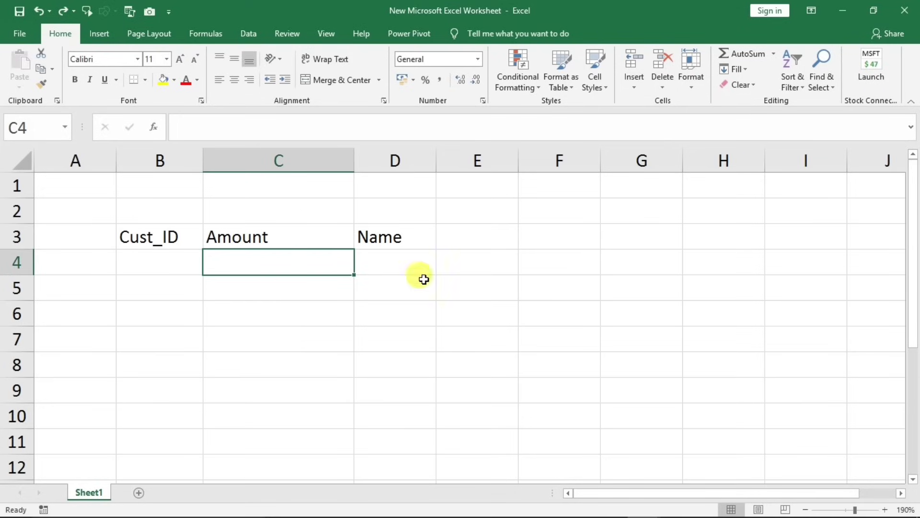
pyautogui.moveTo(644, 503)
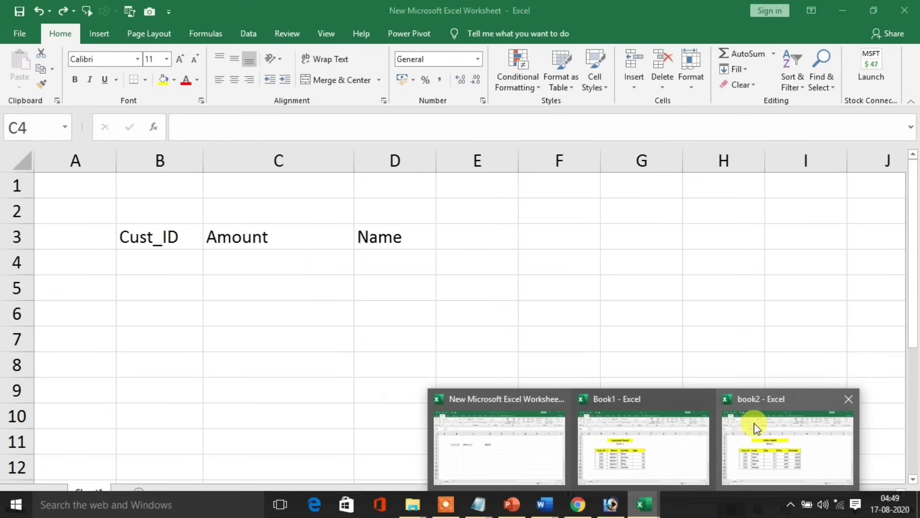
# Start a VLOOKUP formula in cell C4 under Amount with B4 as the lookup value.
pyautogui.doubleClick(267, 261)
pyautogui.write('=vlo')
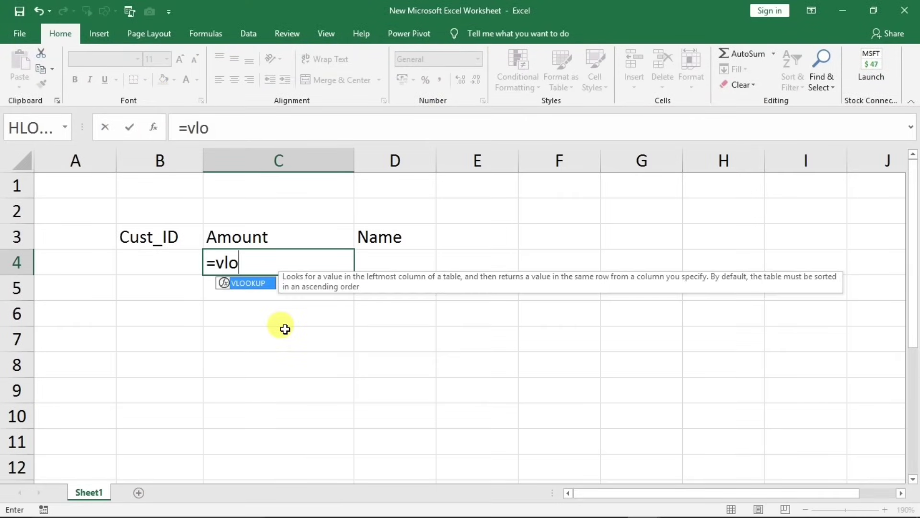
pyautogui.write('okup(')
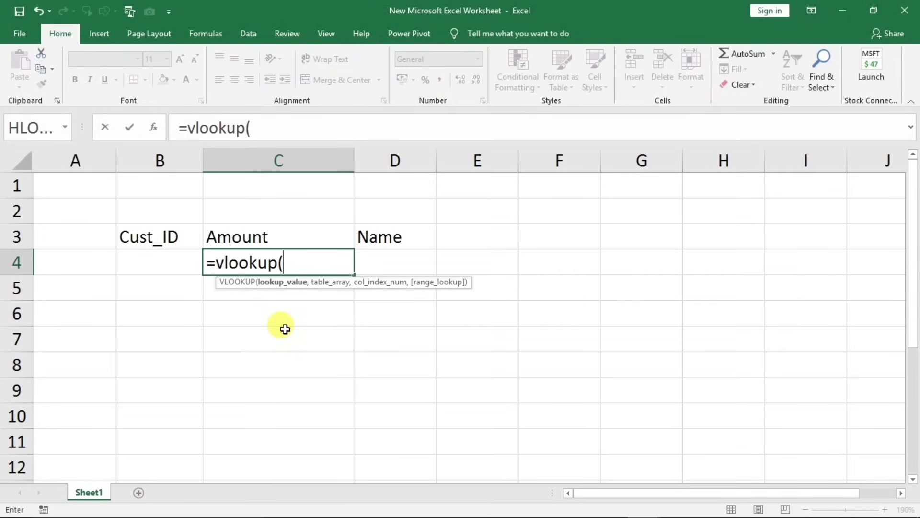
pyautogui.click(164, 264)
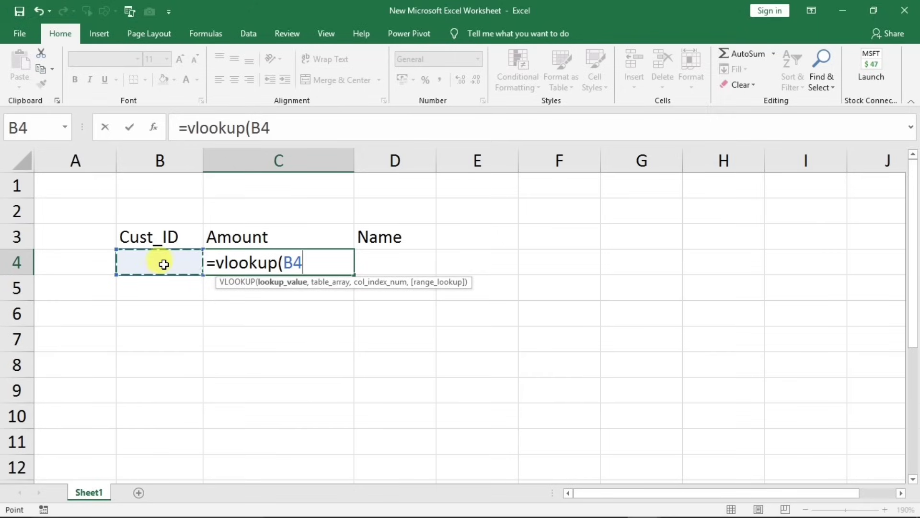
pyautogui.write(',')
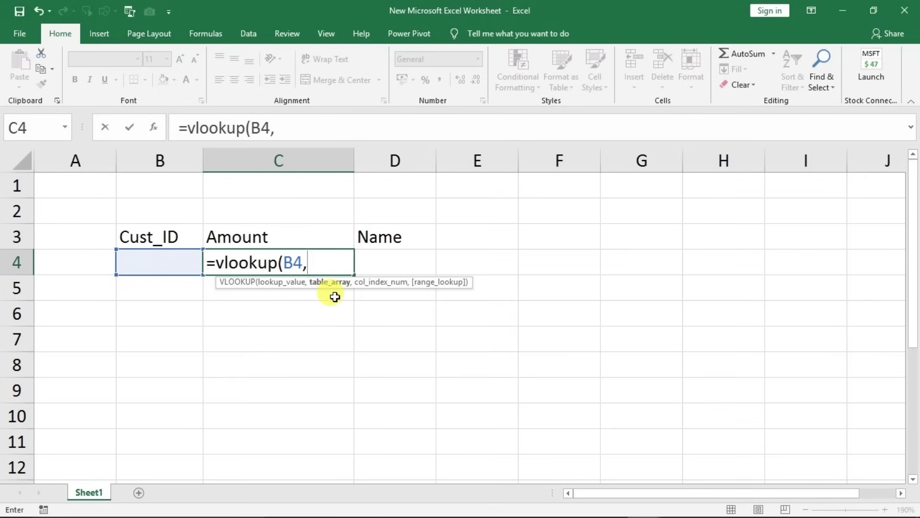
# Complete the Amount lookup with book2's Sheet1 range $B$5:$F$10 as table array, column index 5 and exact match 0.
pyautogui.moveTo(644, 504)
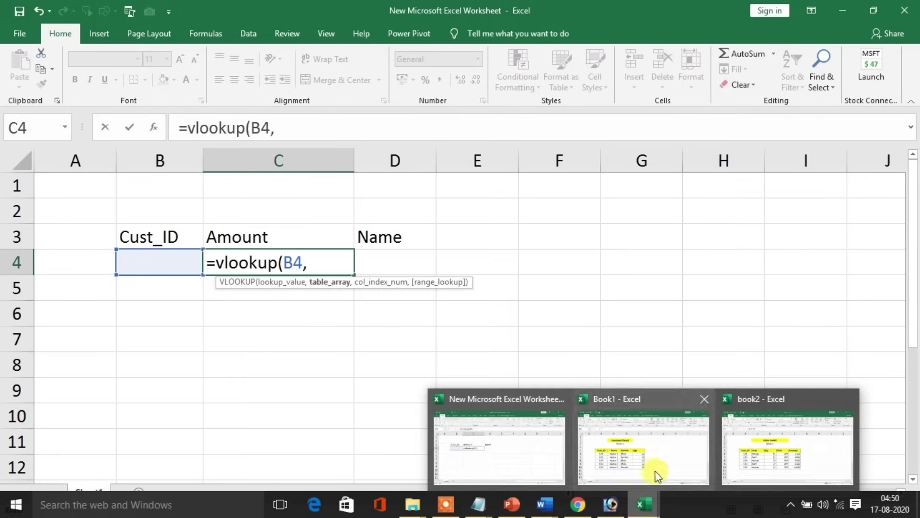
pyautogui.click(782, 439)
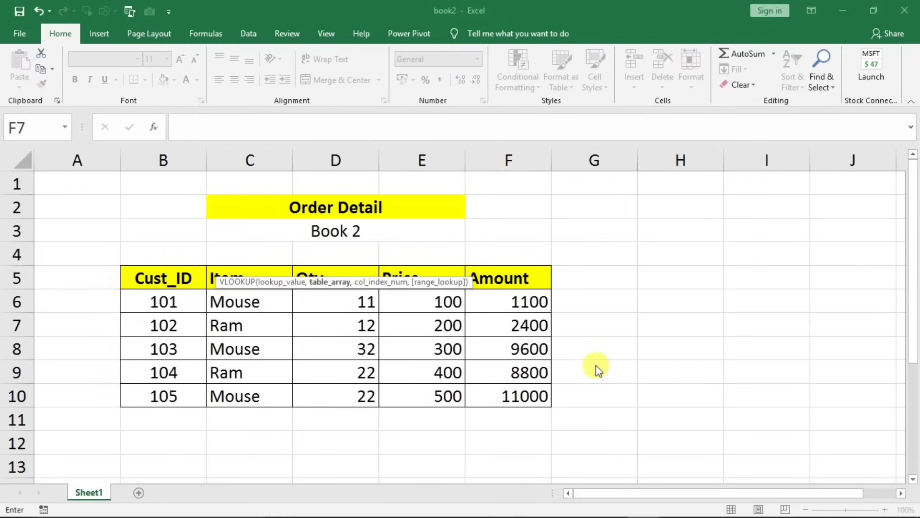
pyautogui.click(287, 128)
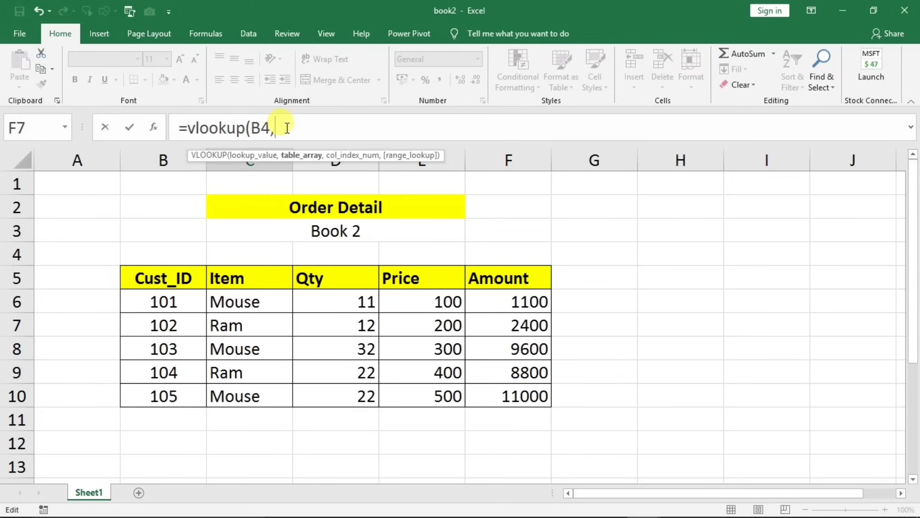
pyautogui.moveTo(173, 273); pyautogui.dragTo(490, 395)
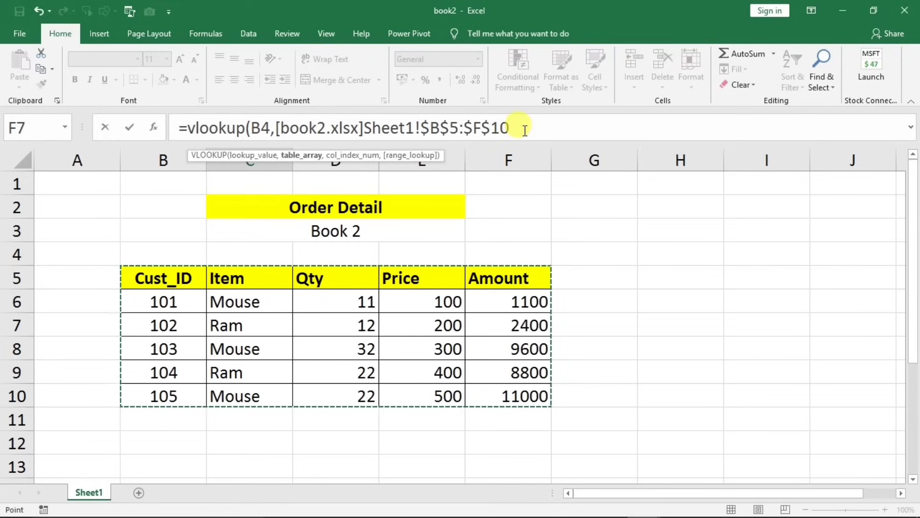
pyautogui.write(',5')
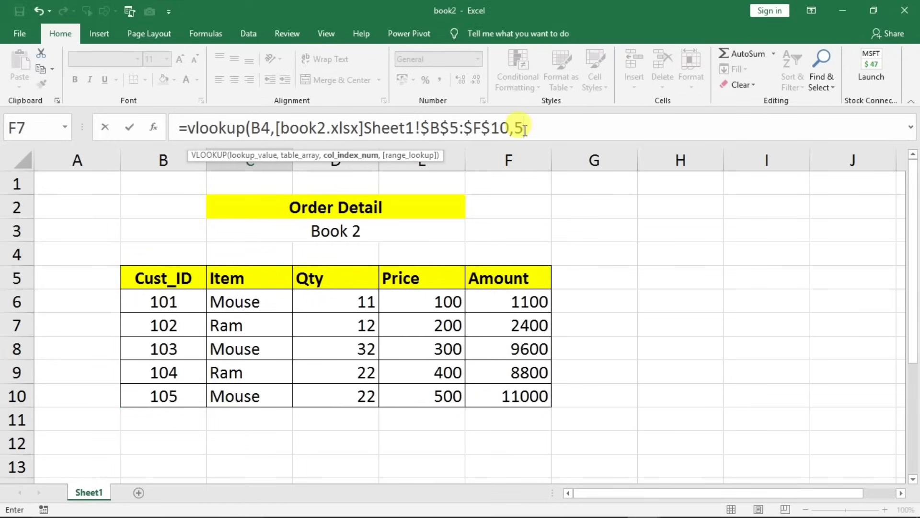
pyautogui.write(',0)')
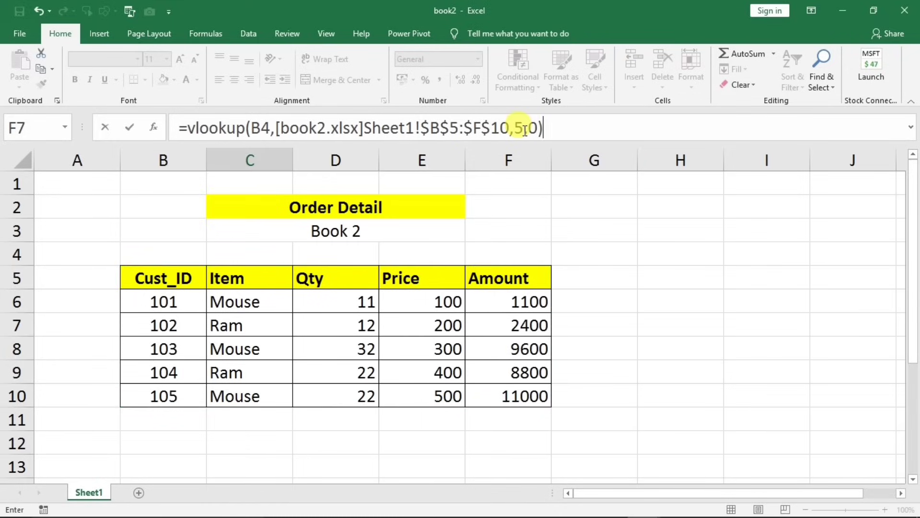
pyautogui.press('Return')
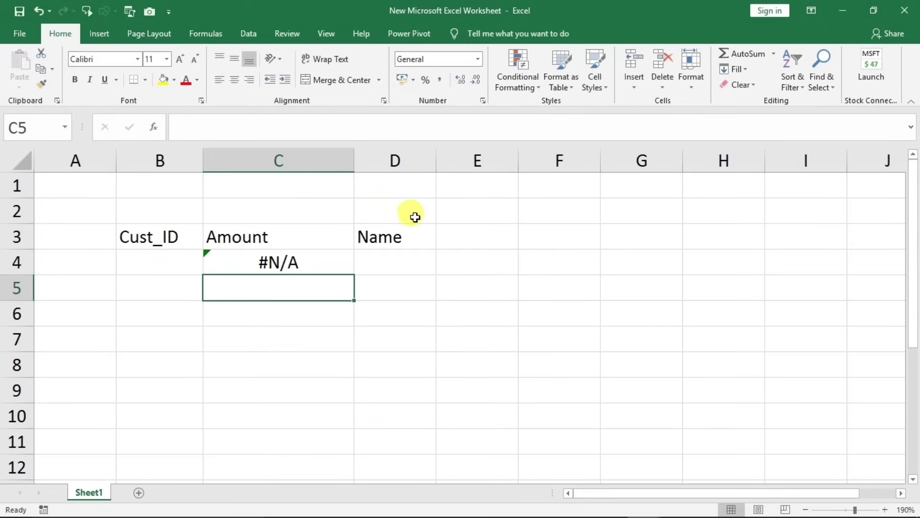
# Enter the first listed customer's ID in cell B4 and check the Amount lookup in C4.
pyautogui.click(173, 259)
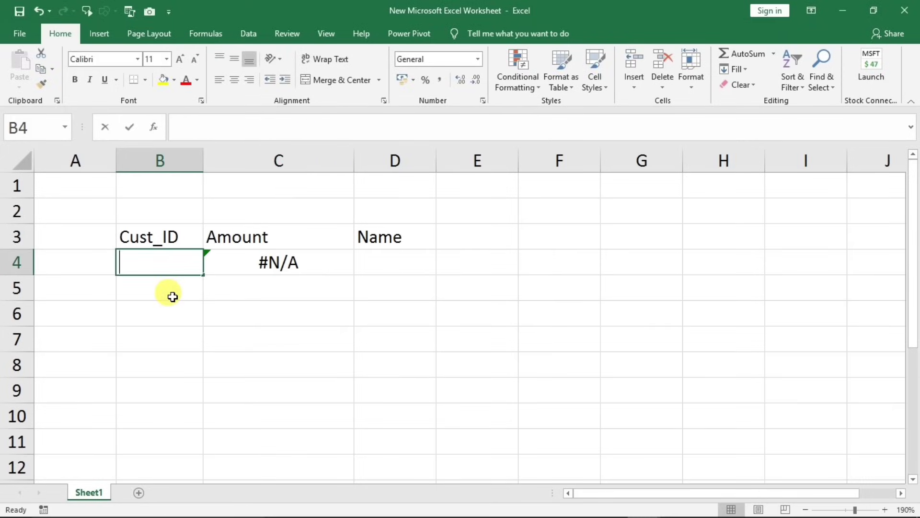
pyautogui.write('101')
pyautogui.press('Return')
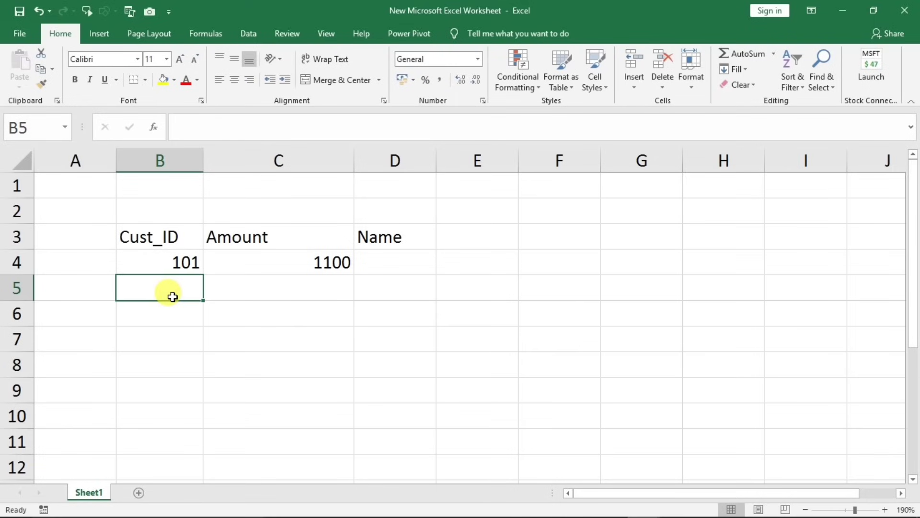
pyautogui.click(254, 259)
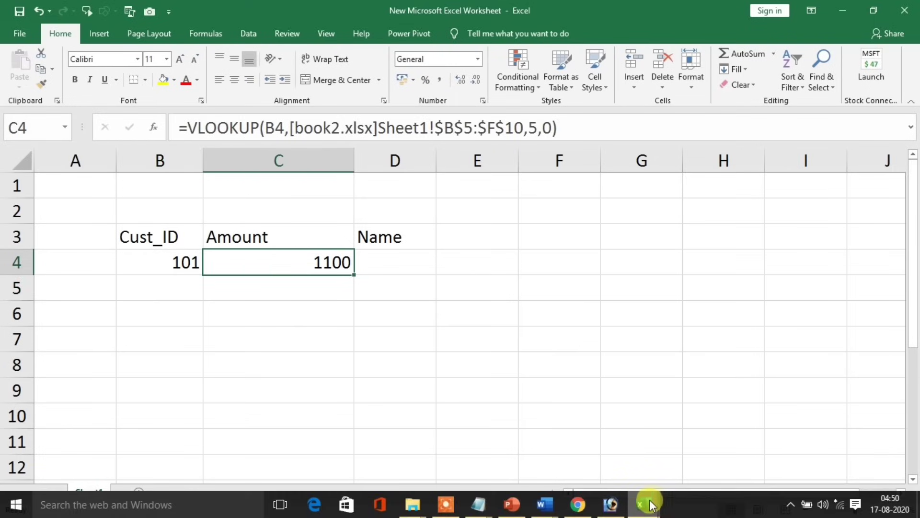
# Check the looked-up amount against the first customer's row in book2 and return to the New Microsoft Excel Worksheet workbook.
pyautogui.moveTo(644, 504)
pyautogui.click(769, 429)
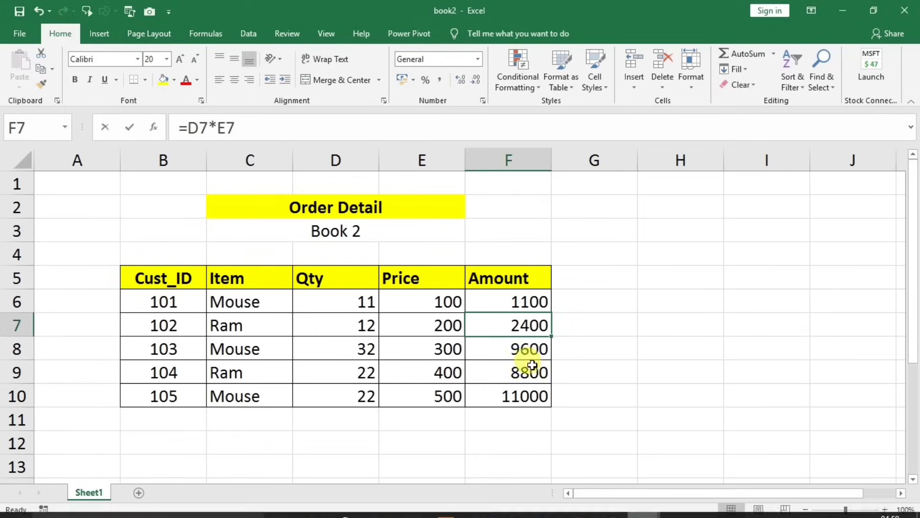
pyautogui.click(171, 301)
pyautogui.click(496, 302)
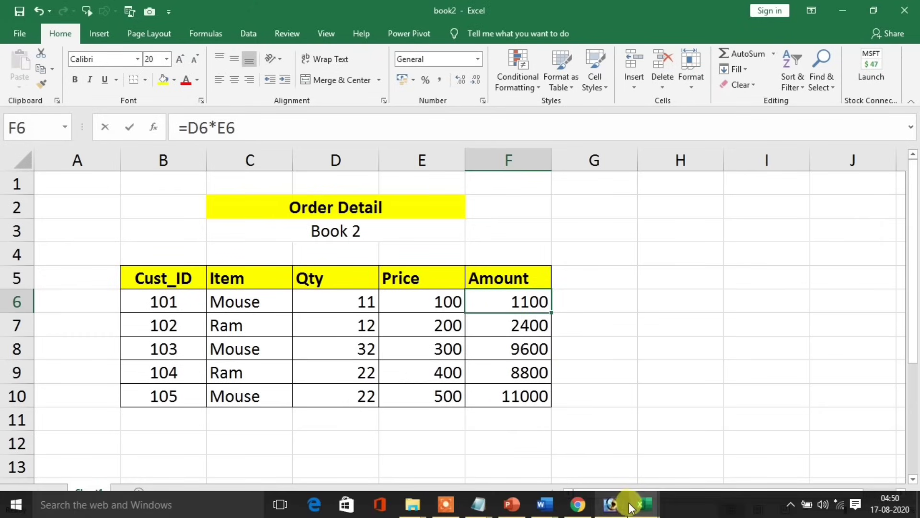
pyautogui.moveTo(629, 501)
pyautogui.click(513, 417)
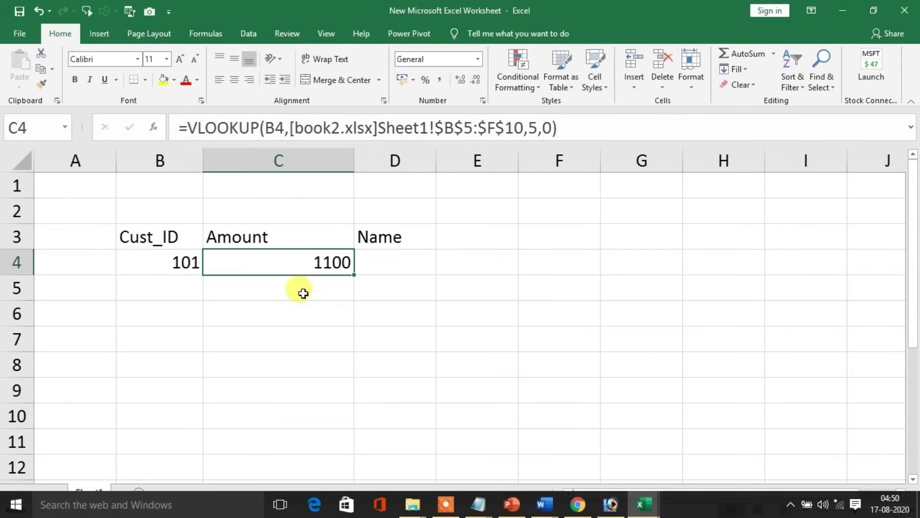
# Start a VLOOKUP formula in cell D4 under Name with B4 as the lookup value.
pyautogui.click(374, 263)
pyautogui.write('=v')
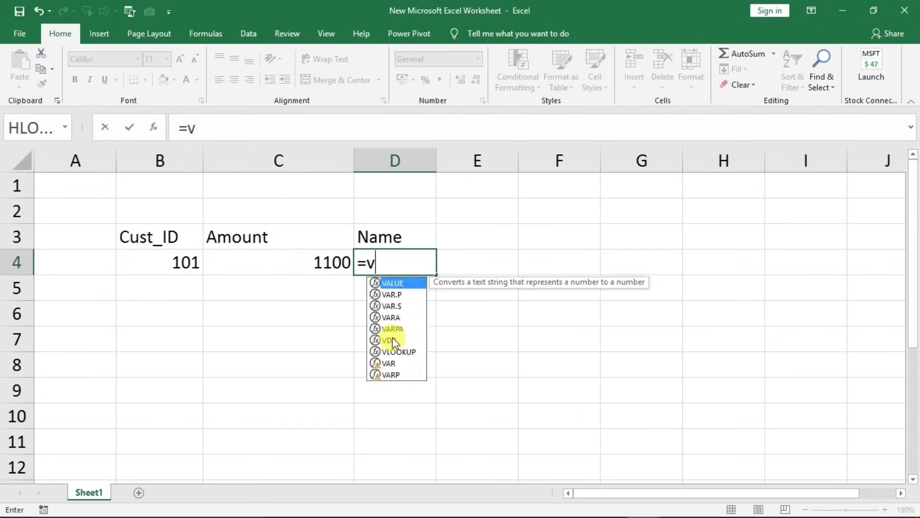
pyautogui.write('lookup(')
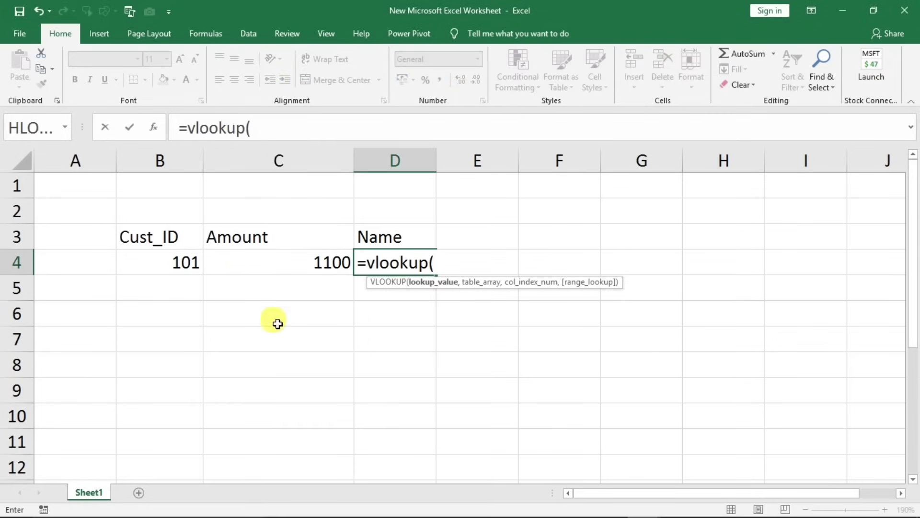
pyautogui.click(149, 257)
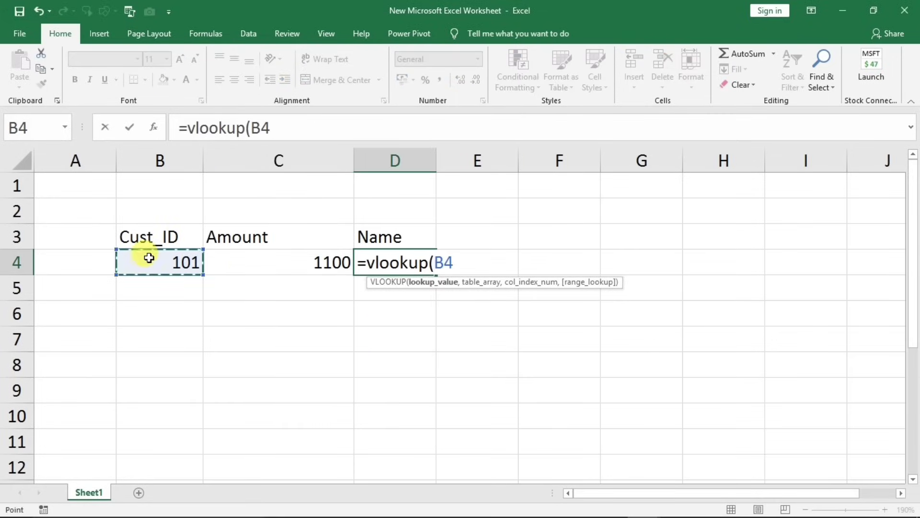
pyautogui.write(',')
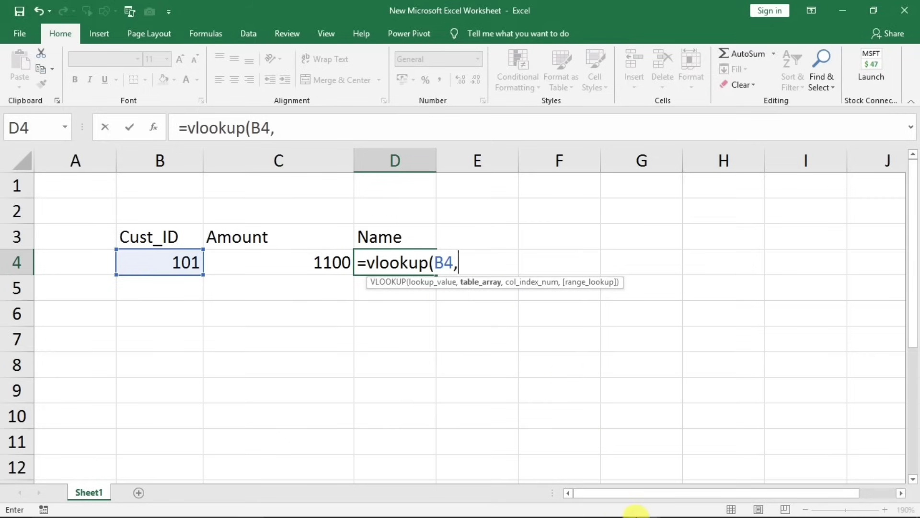
# Complete the Name lookup with Book1's Sheet1 range $B$5:$E$10 as table array, column index 2 and exact match 0.
pyautogui.moveTo(631, 513)
pyautogui.click(659, 455)
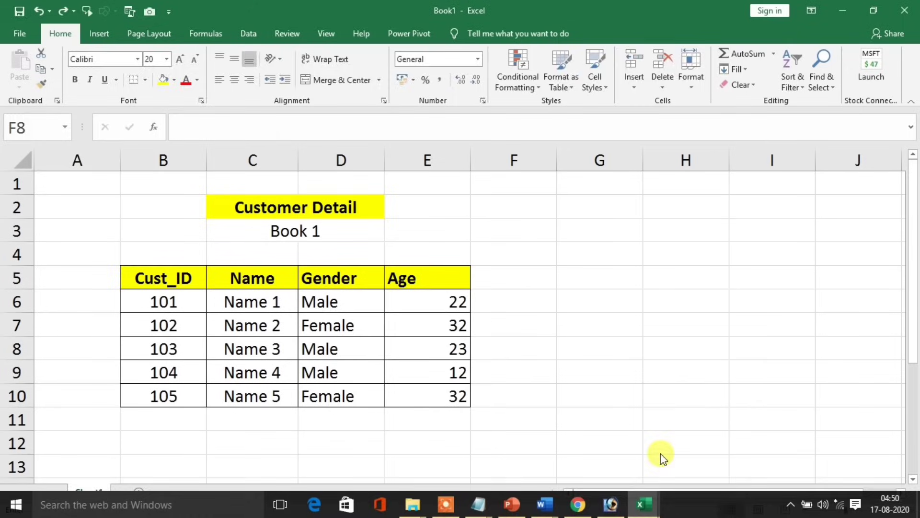
pyautogui.click(277, 125)
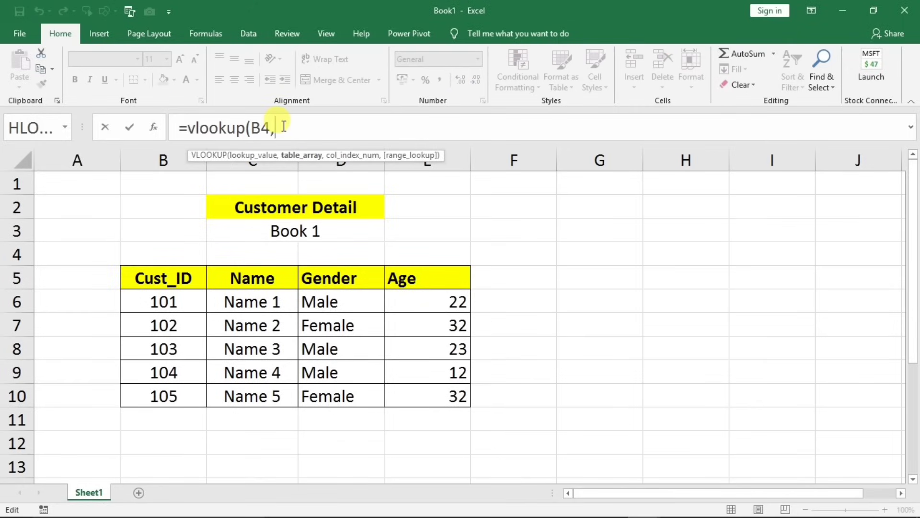
pyautogui.moveTo(145, 285); pyautogui.dragTo(408, 403)
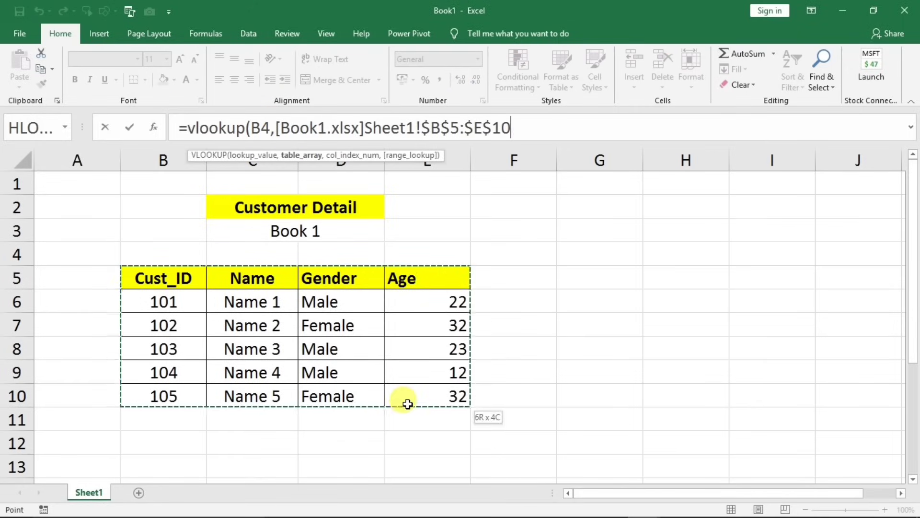
pyautogui.write(',')
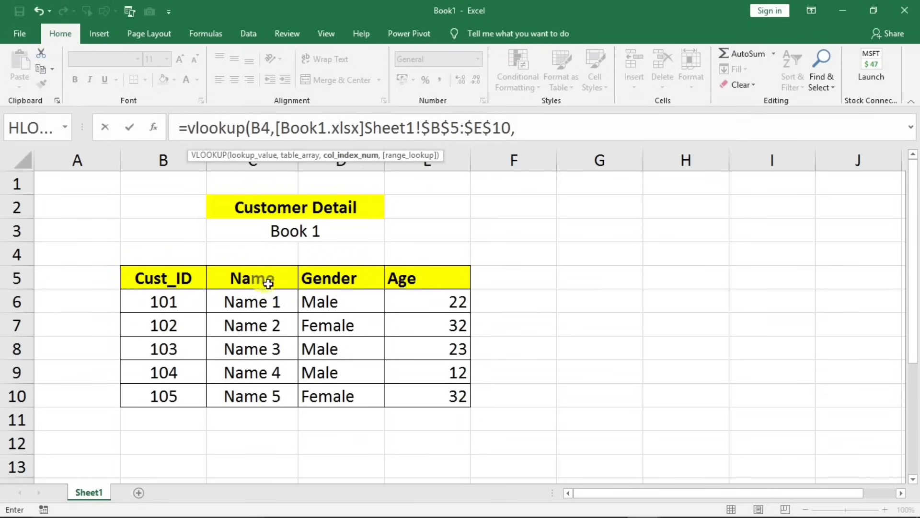
pyautogui.write('2')
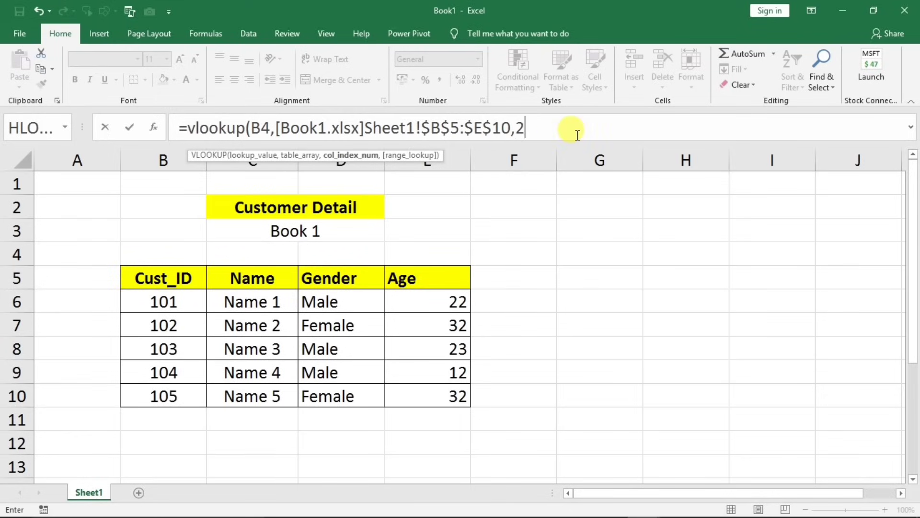
pyautogui.write(',0')
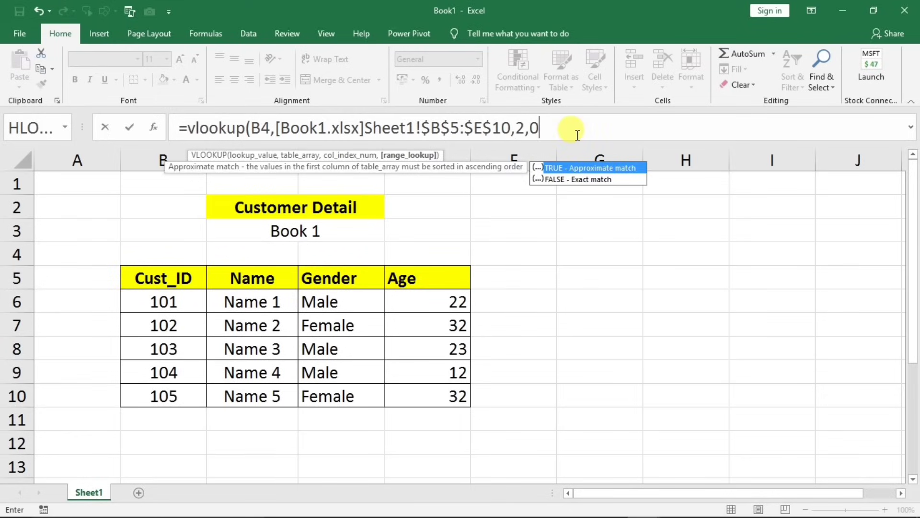
pyautogui.write(')')
pyautogui.press('Return')
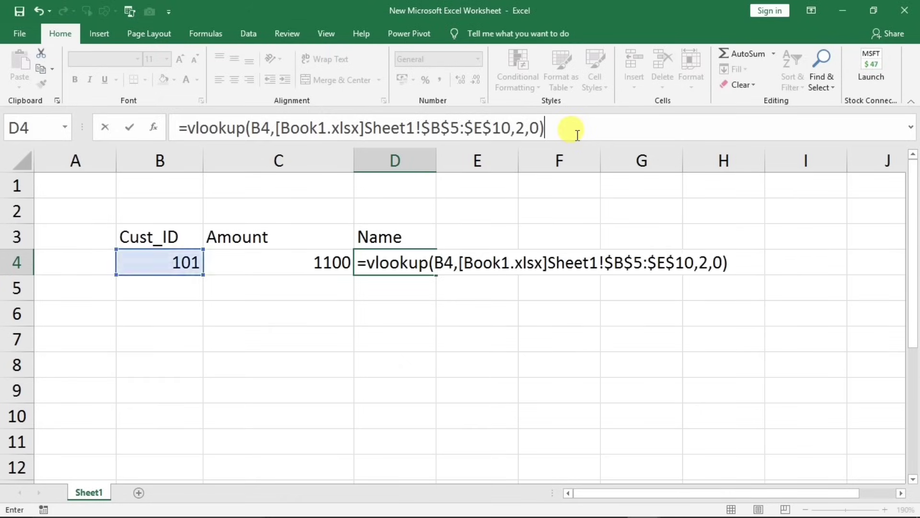
# Replace the ID in cell B4 with the fourth listed customer's ID and check the Amount and Name lookups.
pyautogui.click(185, 261)
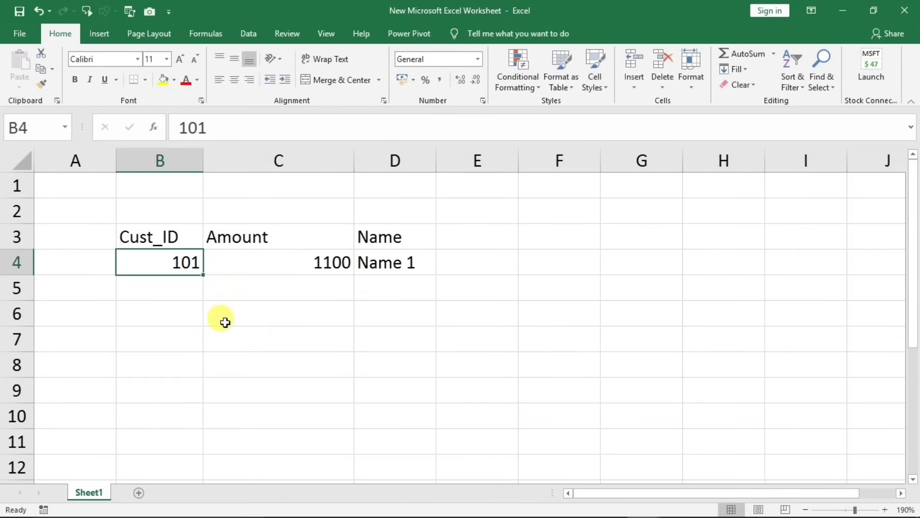
pyautogui.write('10')
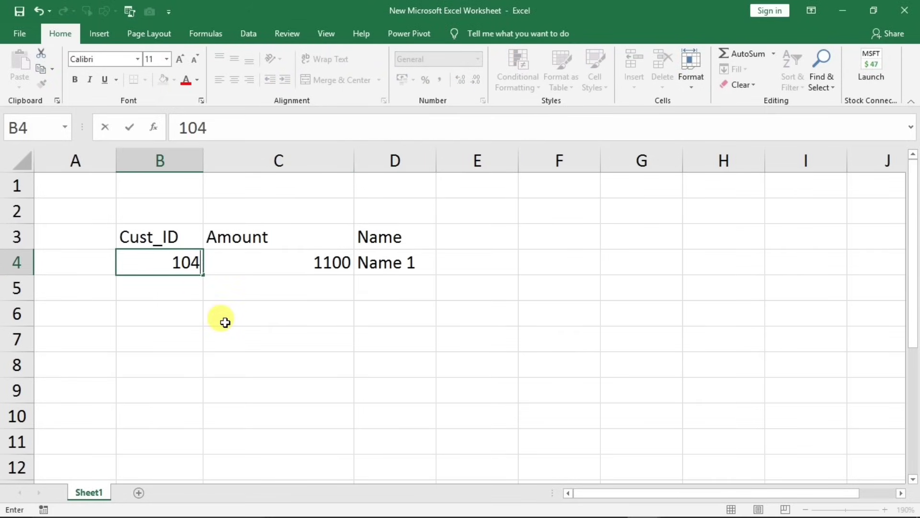
pyautogui.press('Return')
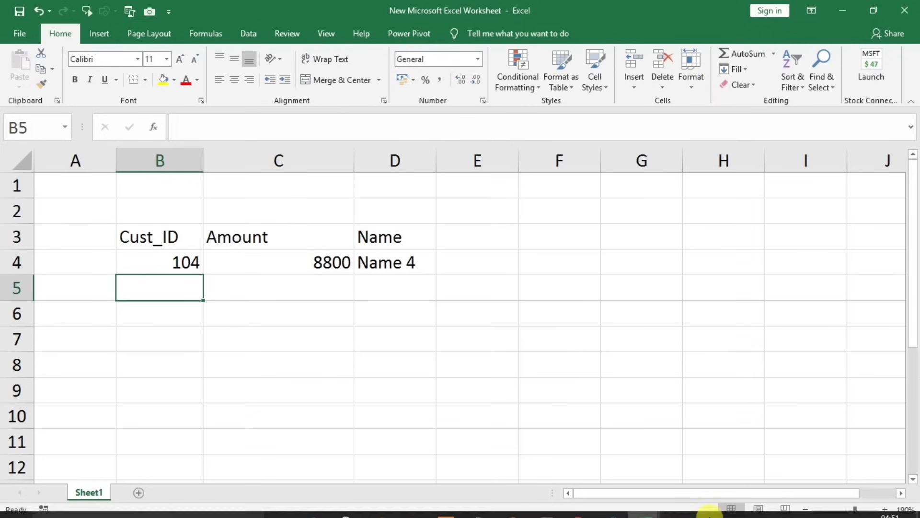
pyautogui.moveTo(655, 505)
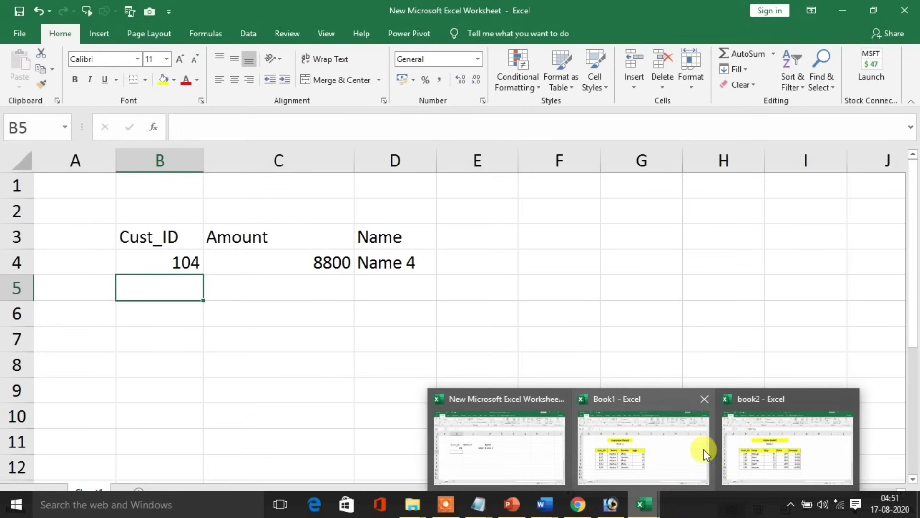